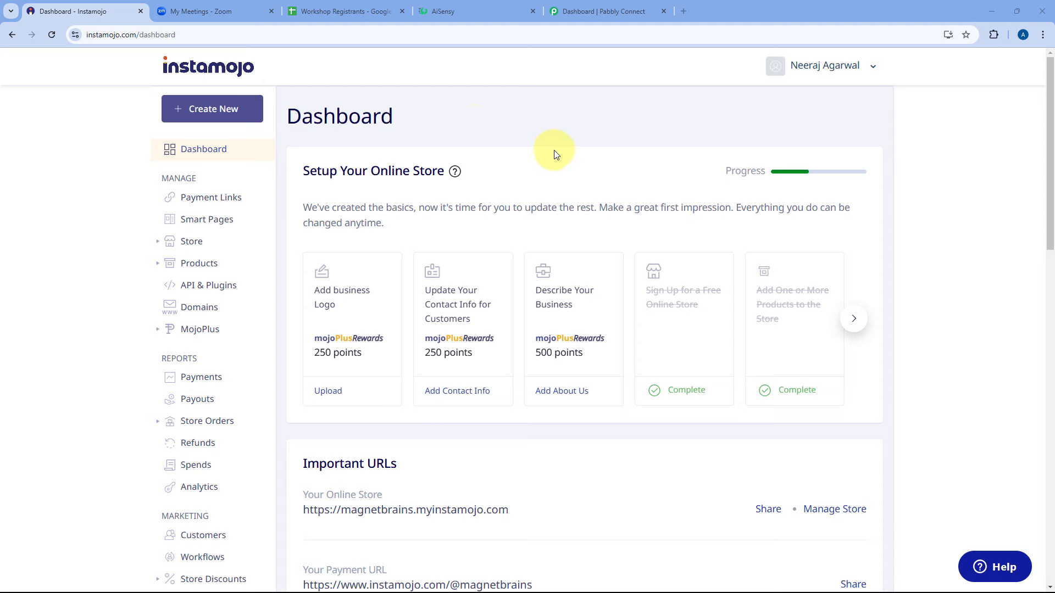
Look over Instamojo's Smart Pages and Zoom's Generative AI Masterclass meeting, then view the Workshop Registrants sheet.
left_click(223, 218)
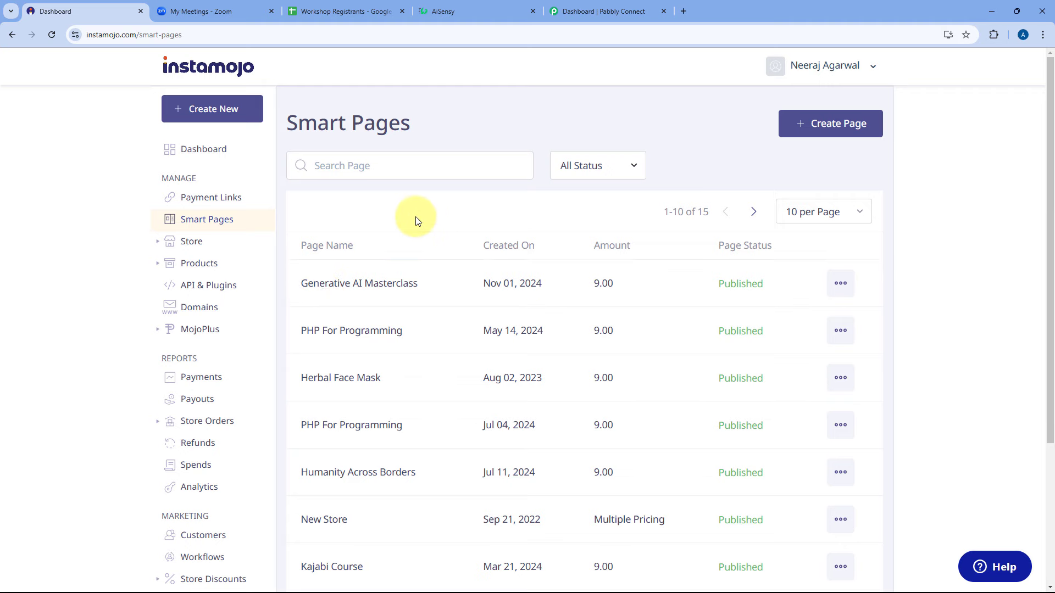
left_click(247, 11)
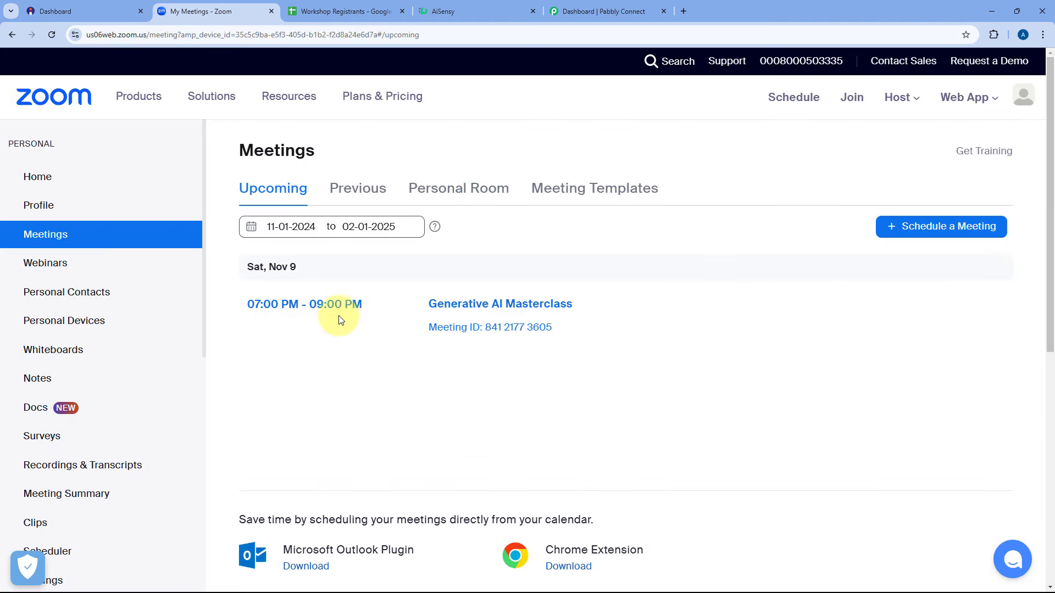
left_click(146, 8)
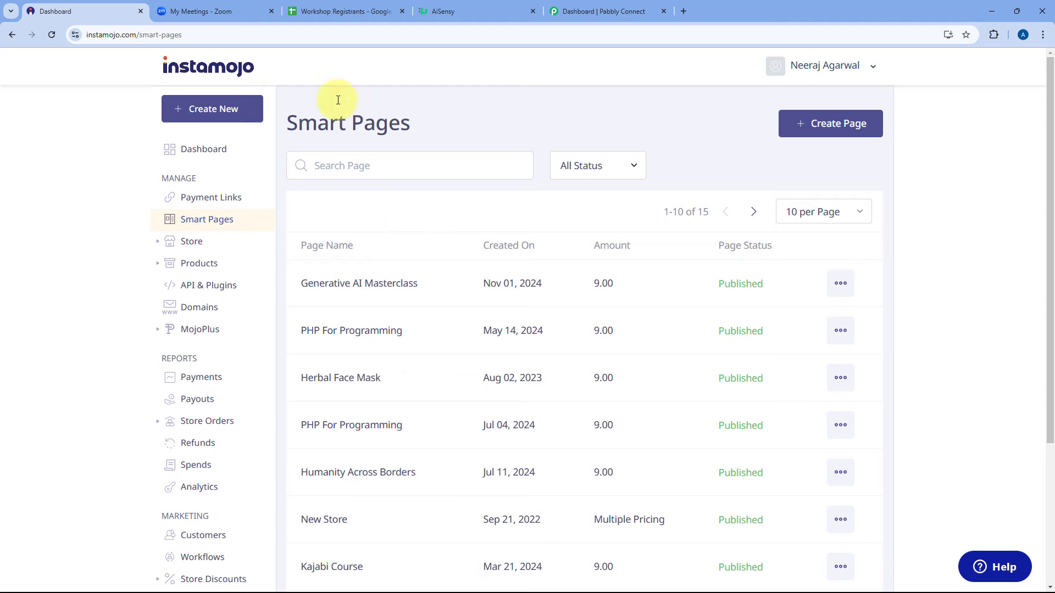
left_click(213, 8)
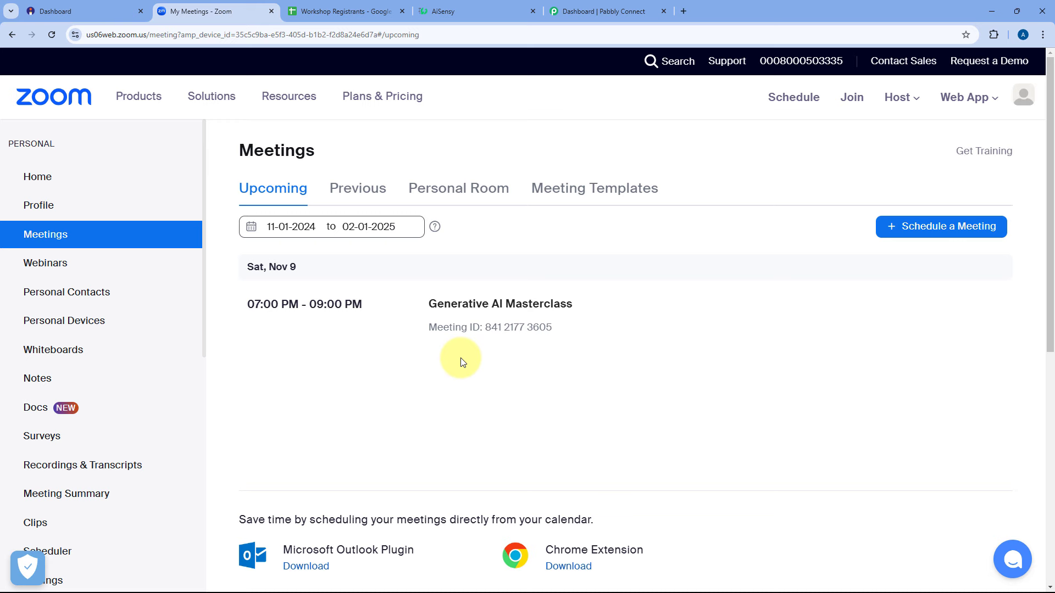
mouse_move(396, 321)
left_click(360, 12)
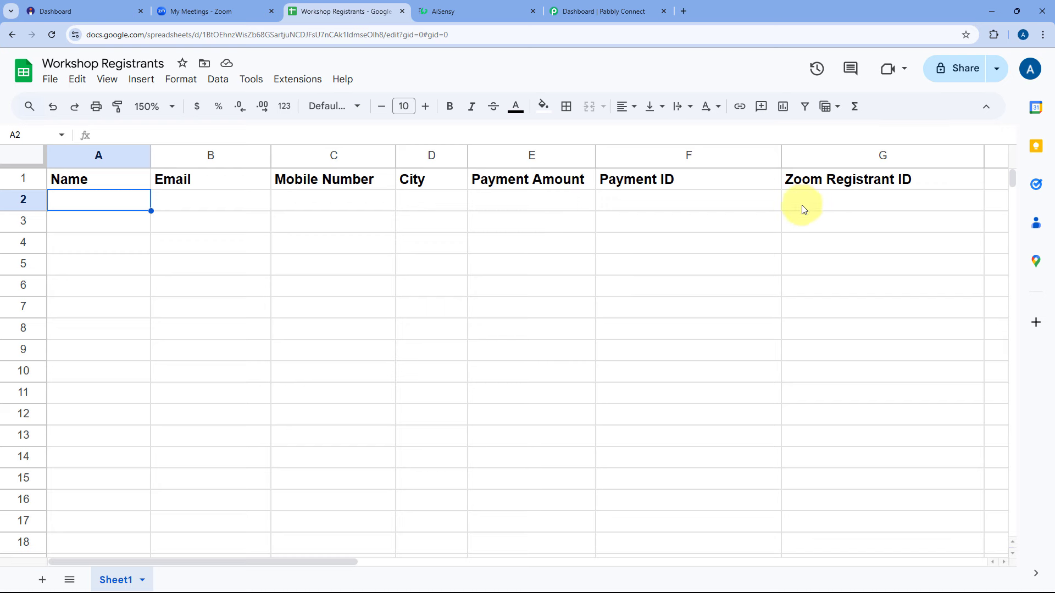
Glance through the AiSensy, Zoom, Instamojo and Sheets tabs, ending on the Pabbly Connect dashboard.
left_click(488, 5)
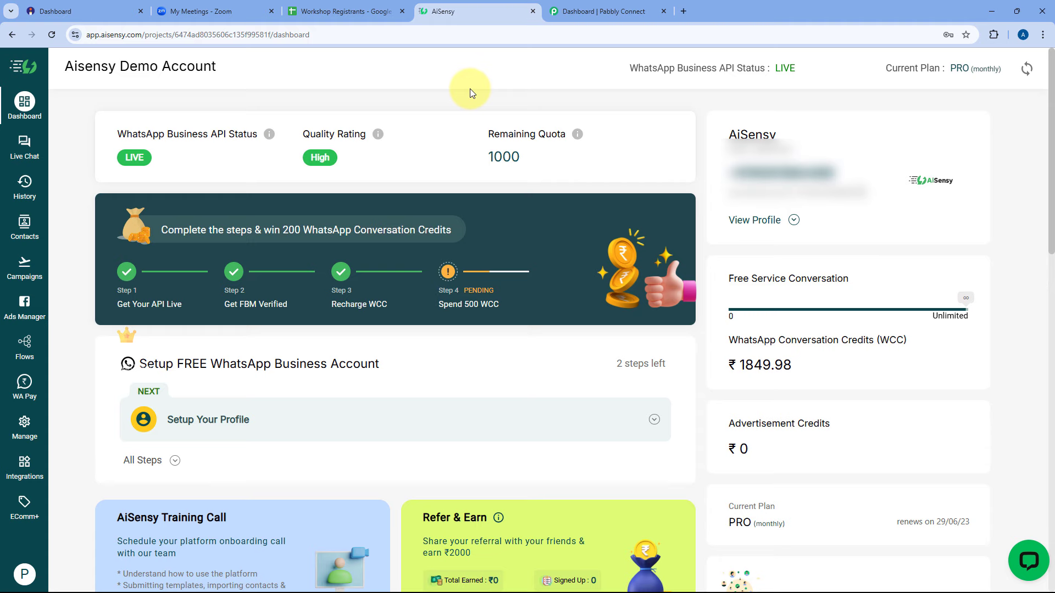
left_click(232, 9)
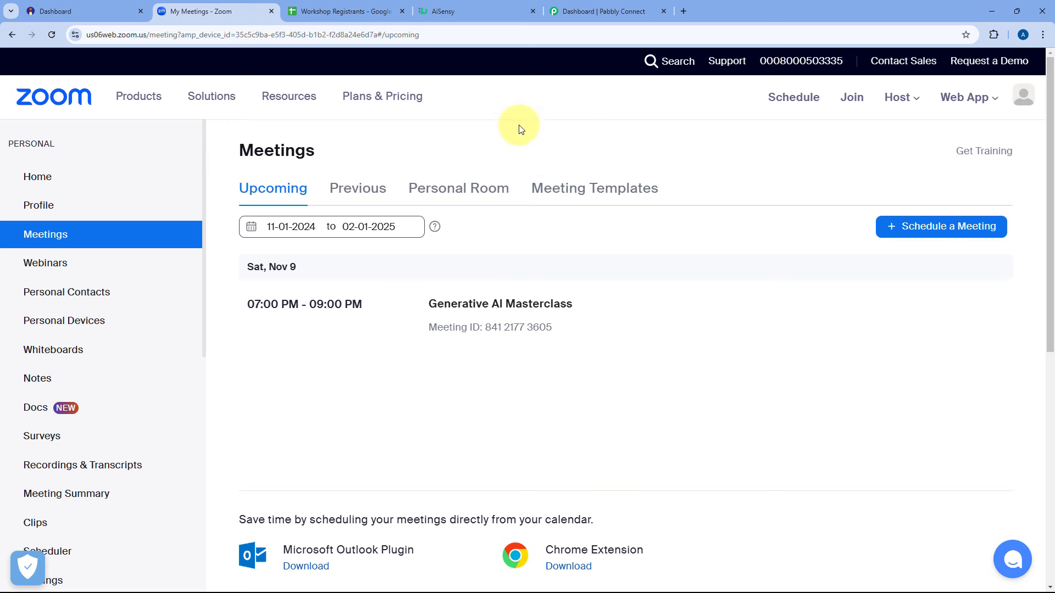
left_click(605, 12)
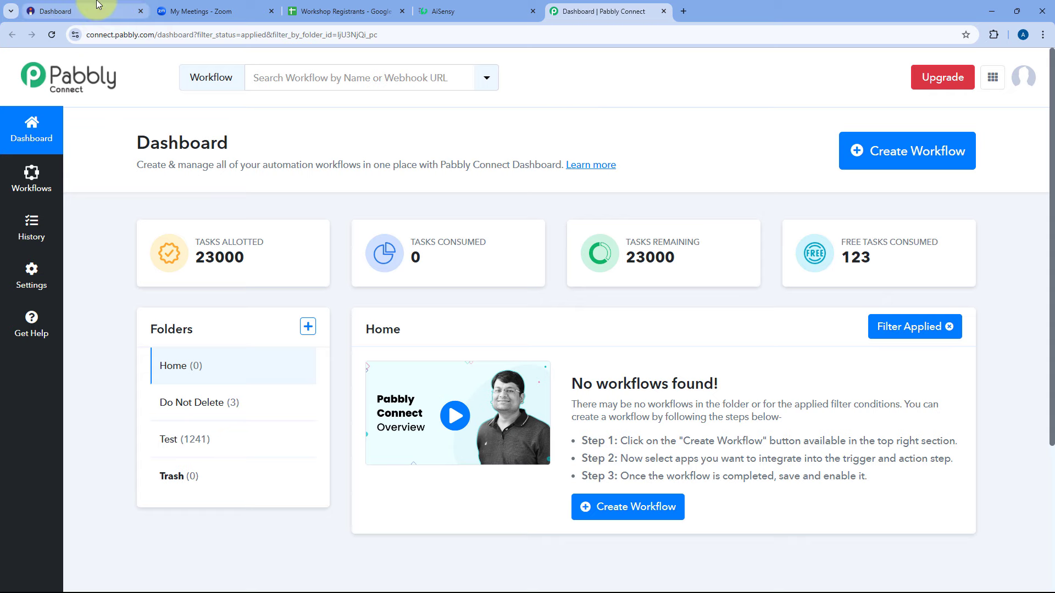
left_click(44, 9)
left_click(209, 11)
left_click(306, 11)
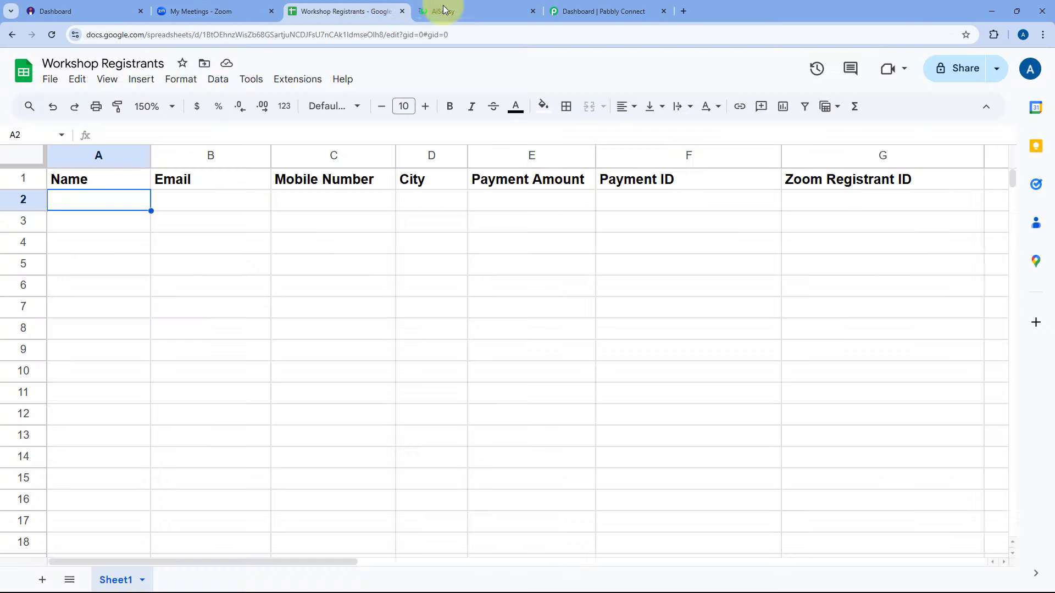
left_click(492, 7)
left_click(598, 11)
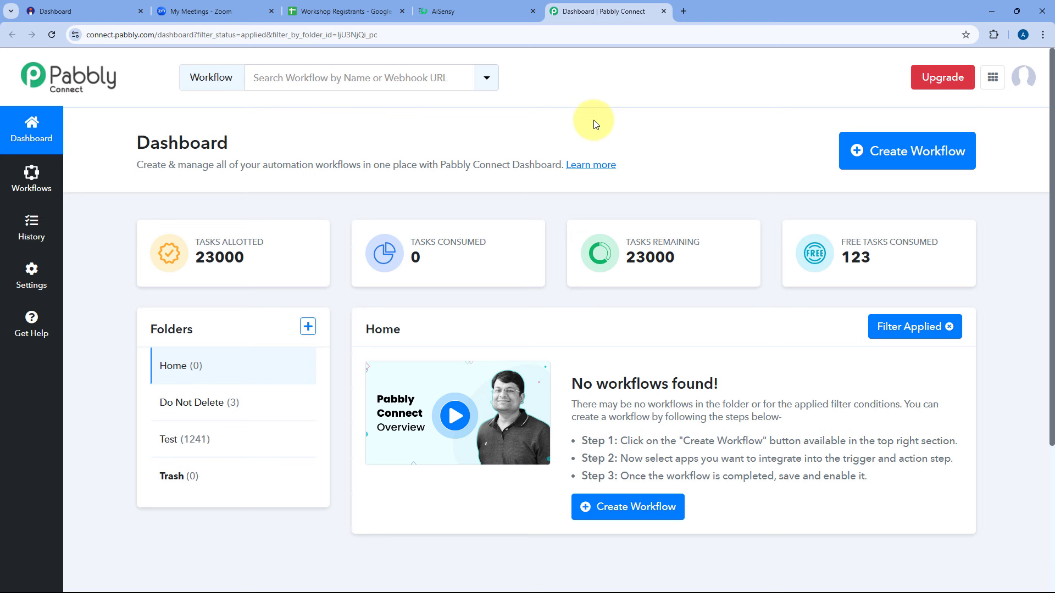
Create the workflow 'Automatically Add Zoom Registration & Send WhatsApp Reminders on Instamojo Payment' in Home.
left_click(859, 151)
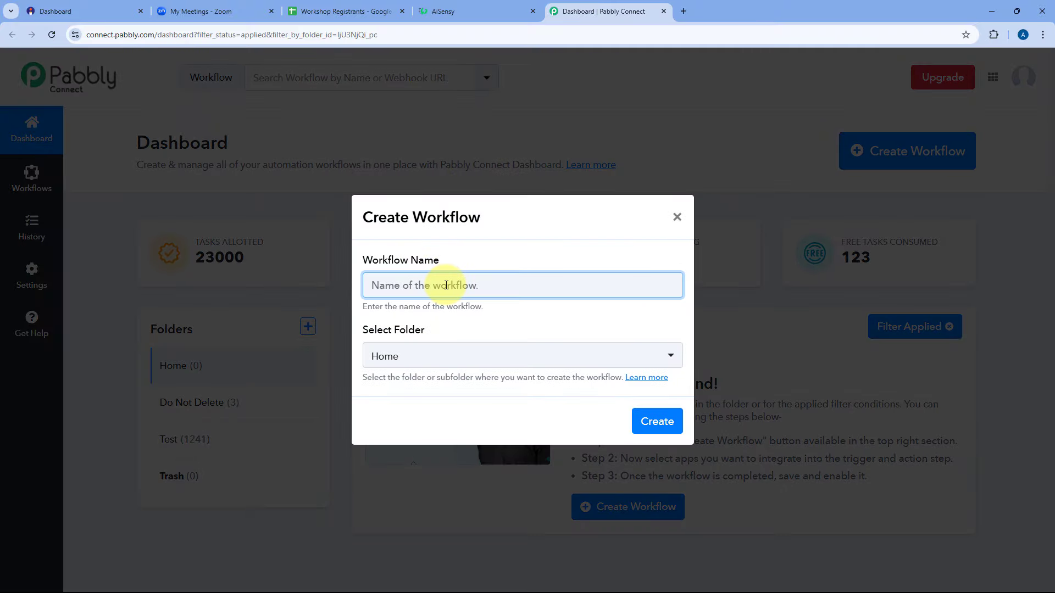
type("Automatically Add Zoom Registration & Send WhatsApp Reminders on Instamojo Payment")
key("Home")
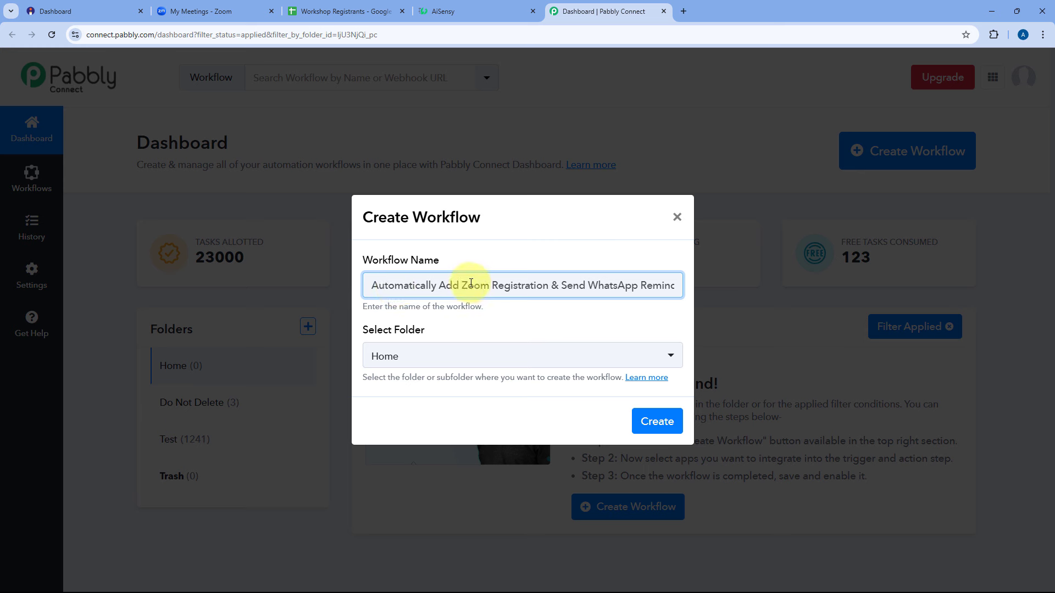
key("End")
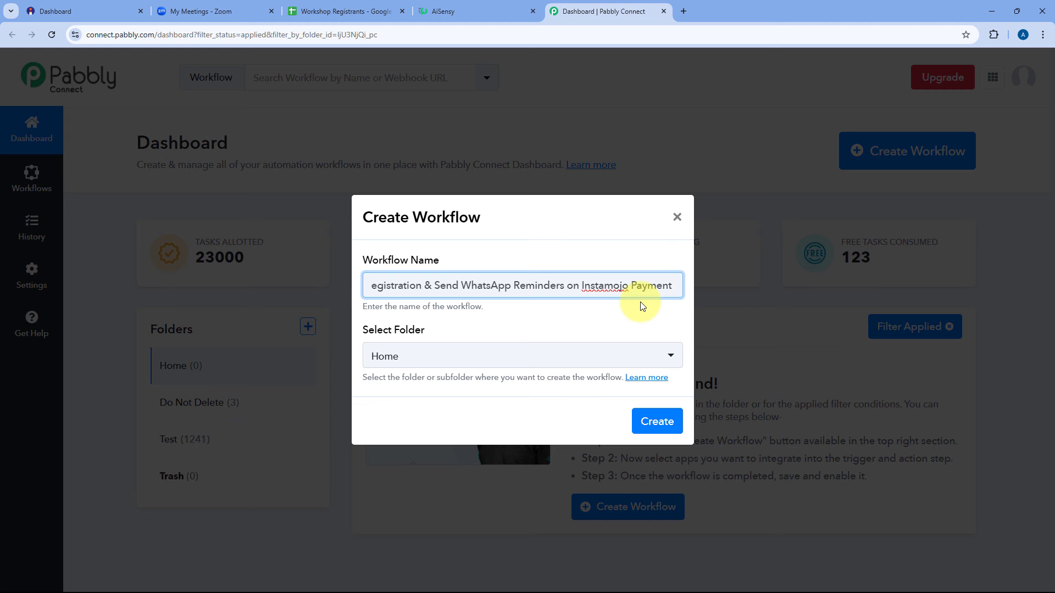
left_click(481, 363)
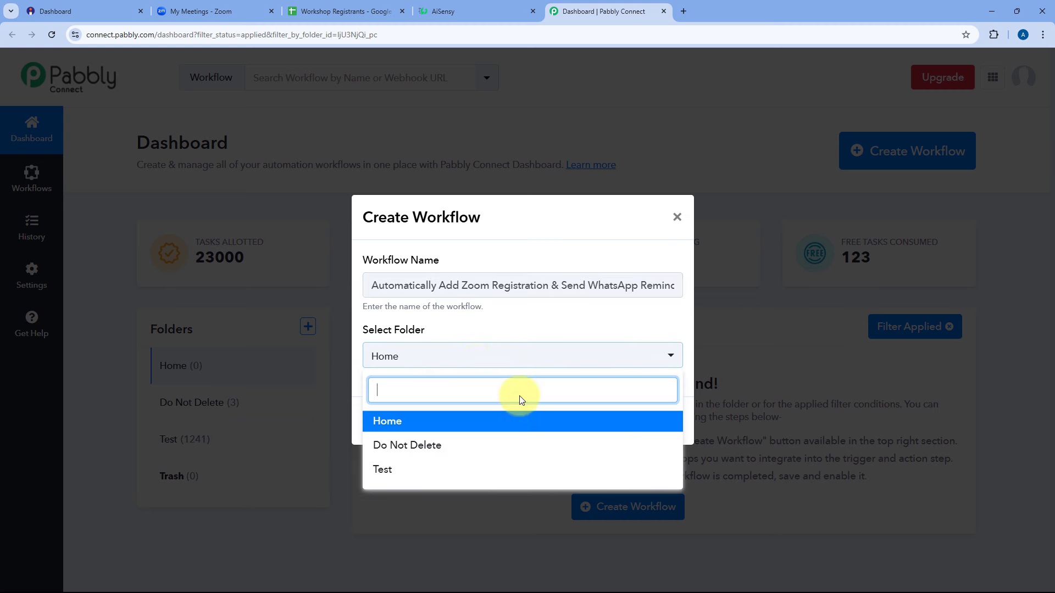
left_click(495, 343)
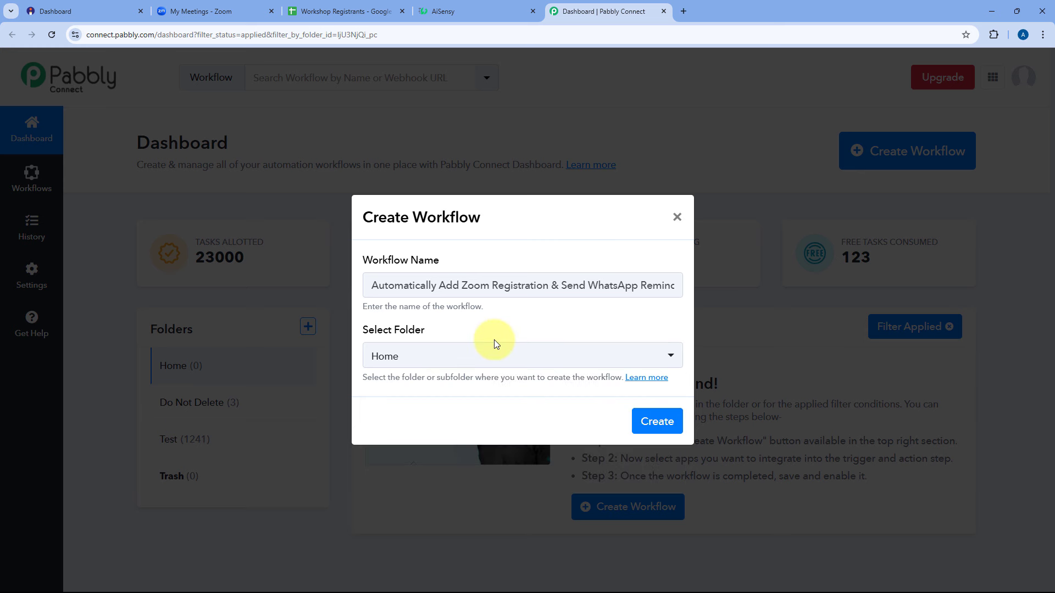
left_click(661, 421)
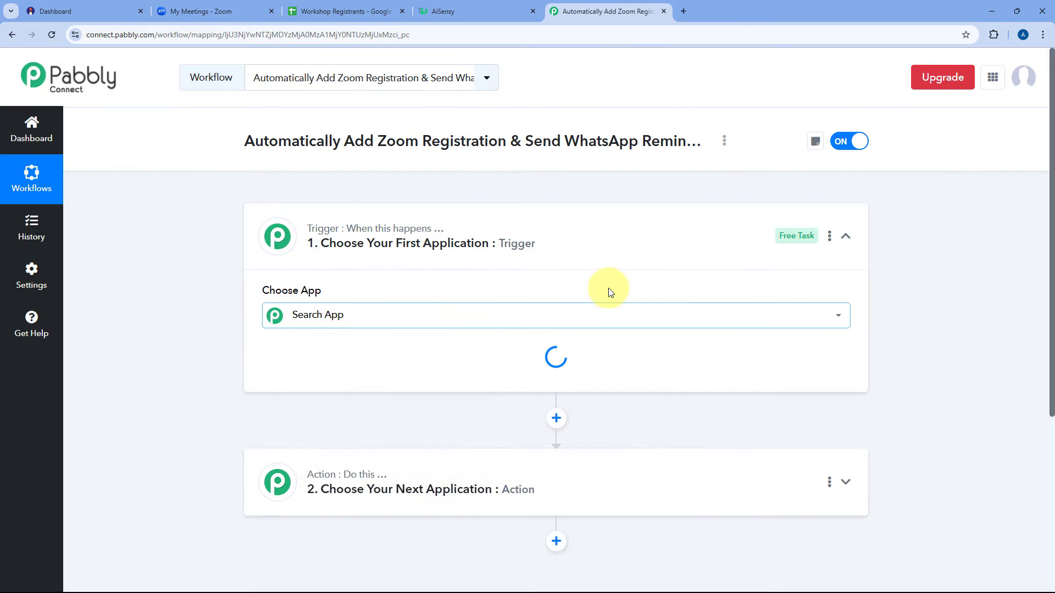
Expand the trigger step to show its Choose App list, glancing at Instamojo's Smart Pages.
left_click(578, 221)
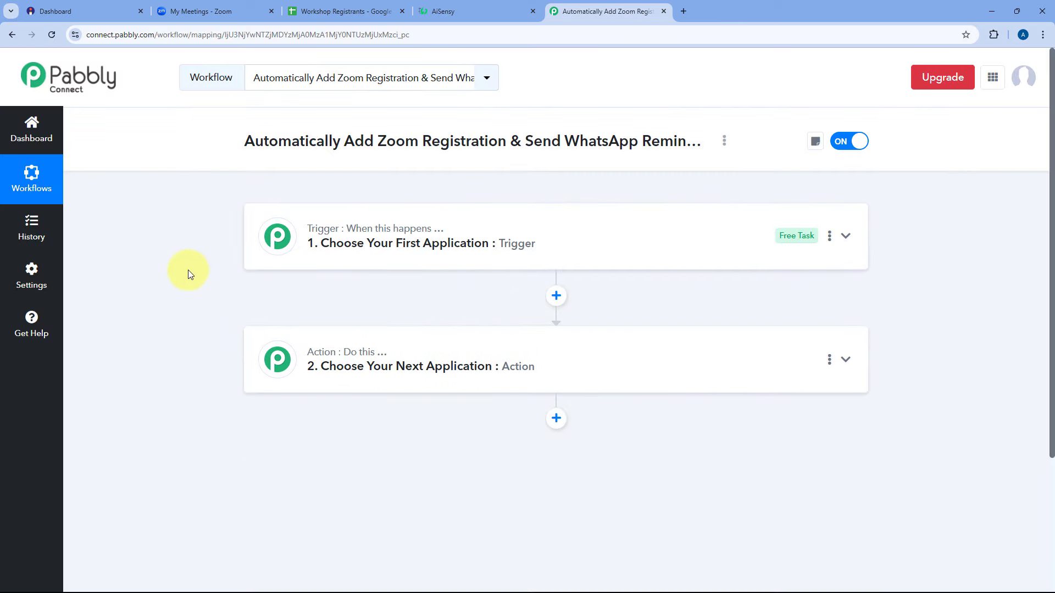
scroll(214, 271, "down", 2)
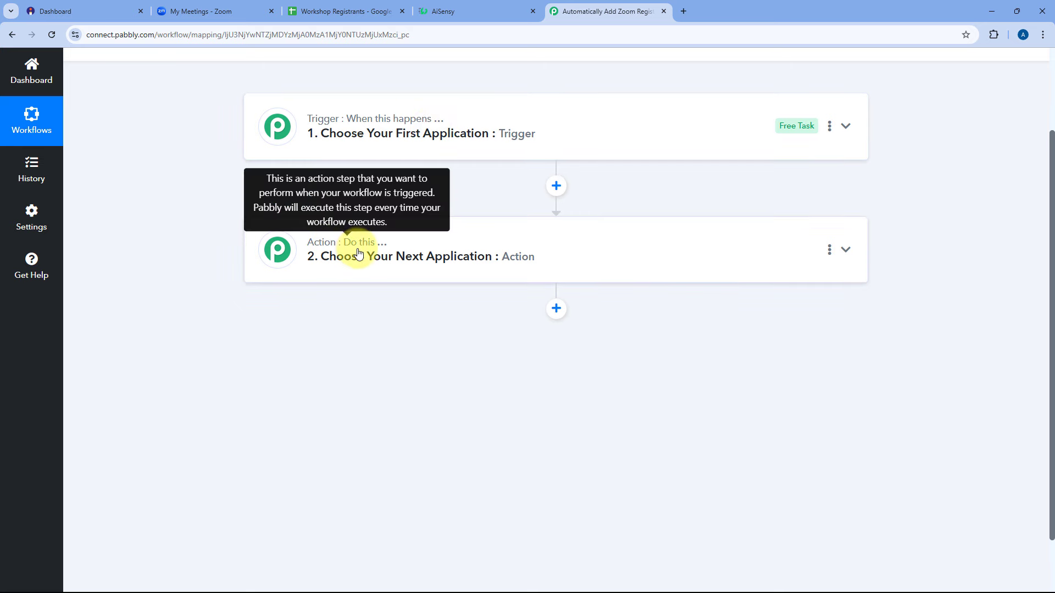
left_click(582, 127)
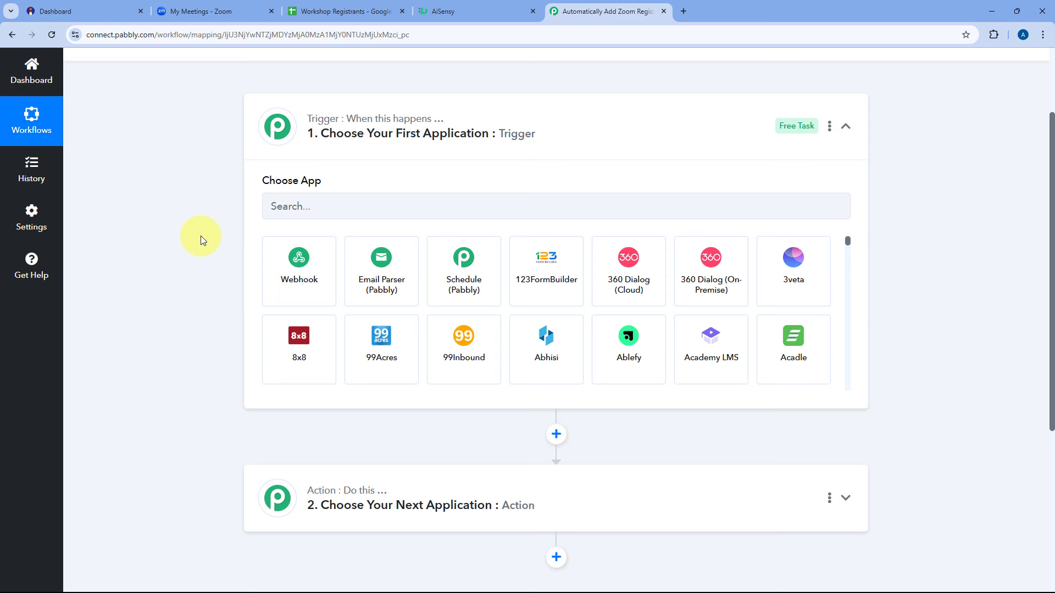
left_click(90, 11)
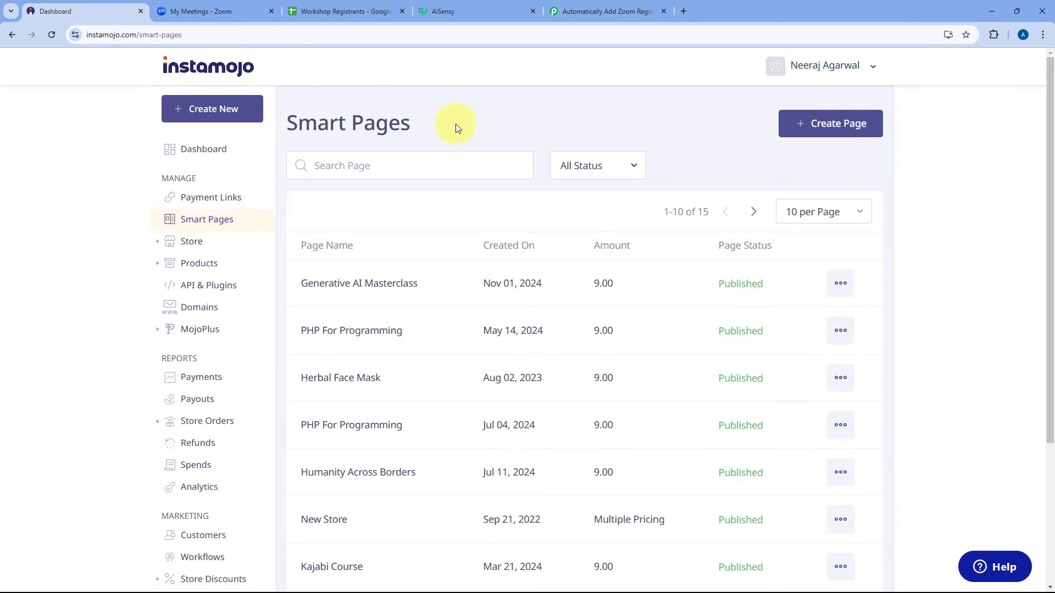
left_click(621, 11)
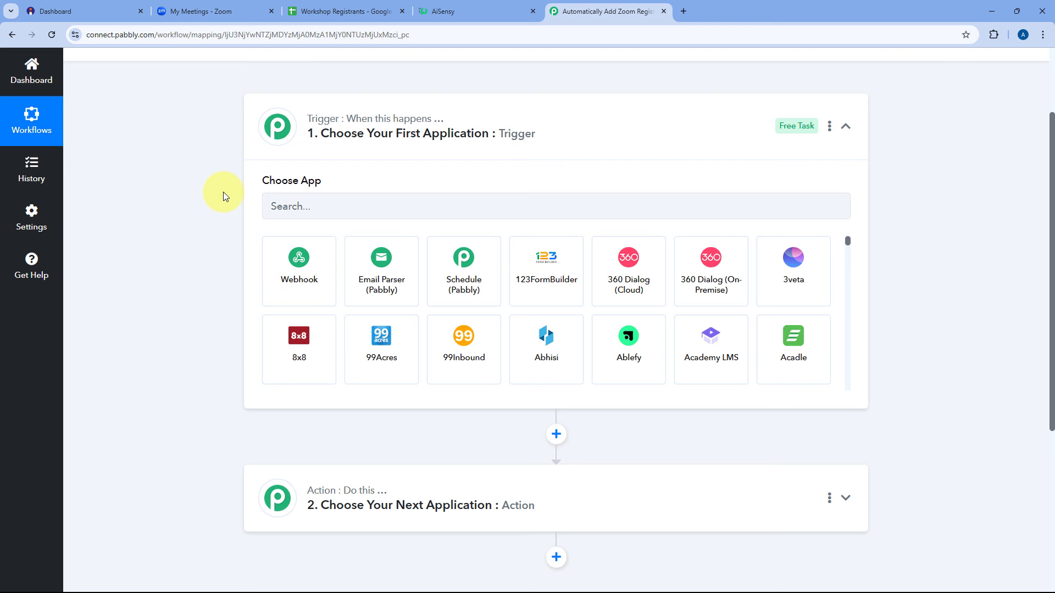
Narrow the Payment ID column F in the Workshop Registrants sheet, then return to the workflow.
scroll(223, 194, "down", 2)
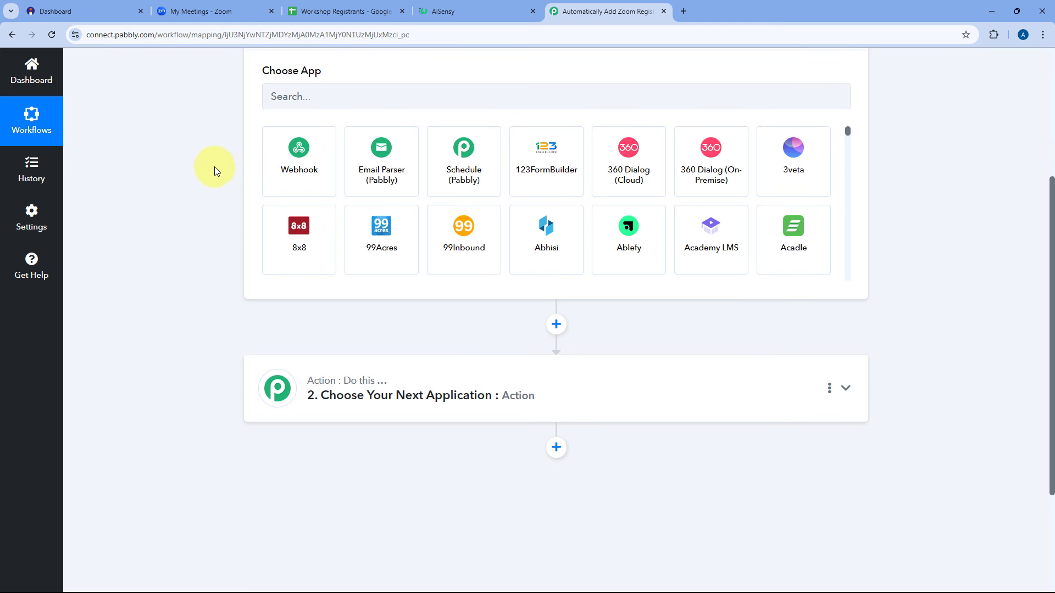
left_click(223, 12)
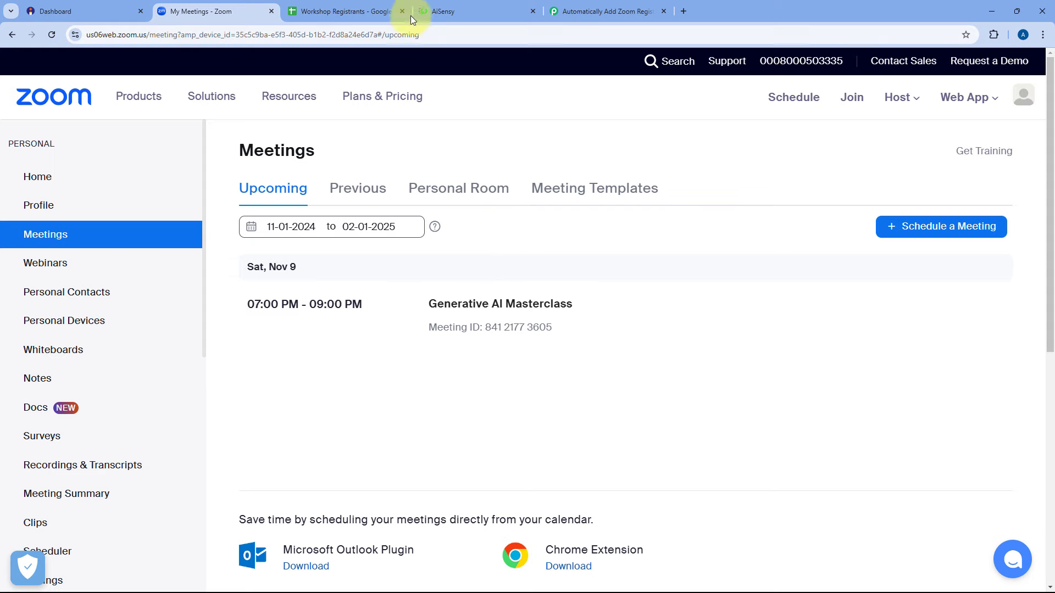
left_click(366, 7)
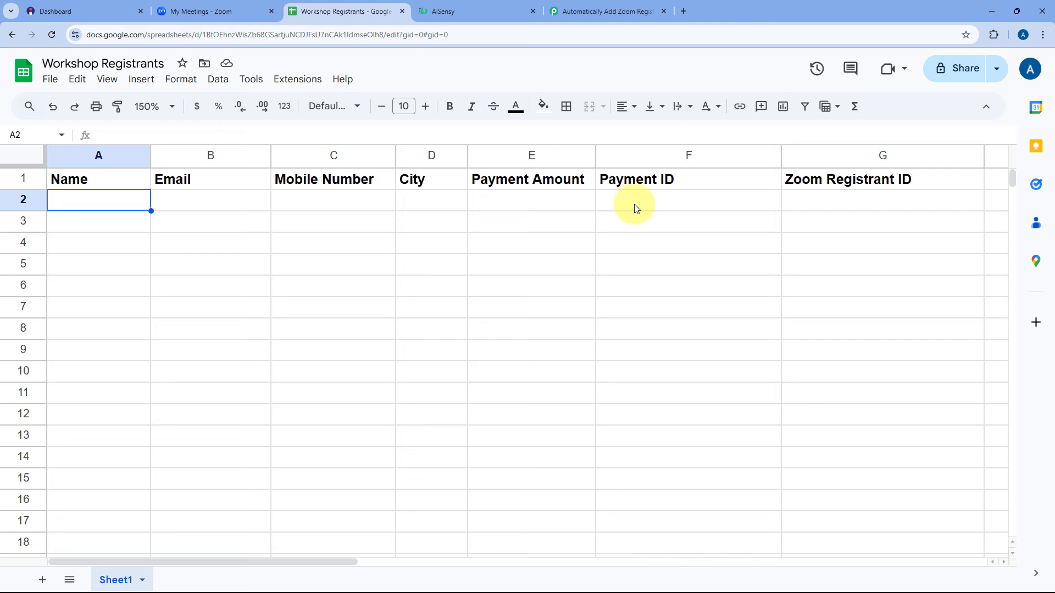
left_click_drag(780, 158, 743, 157)
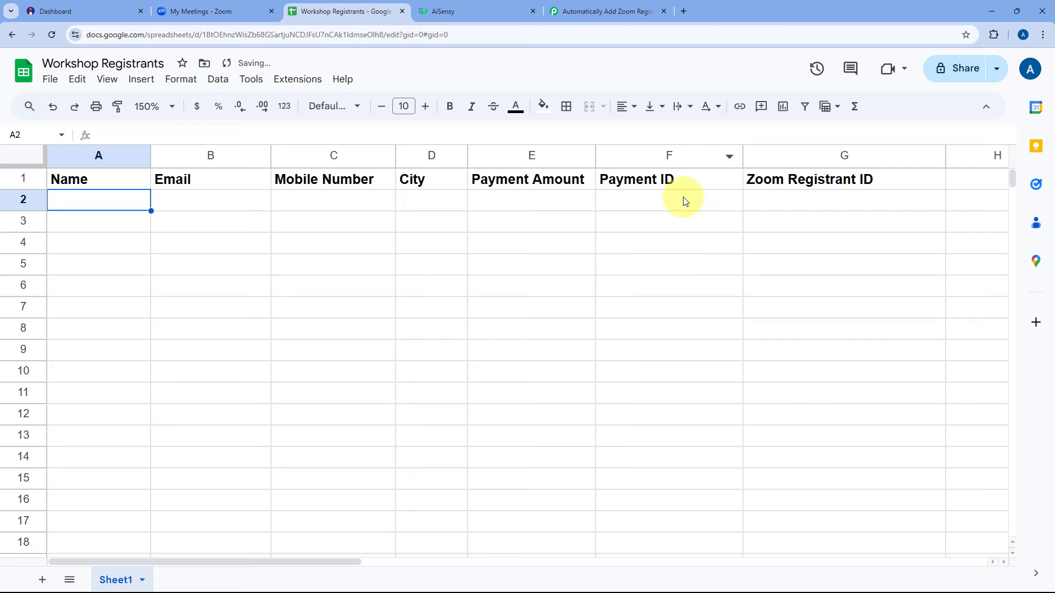
left_click(480, 5)
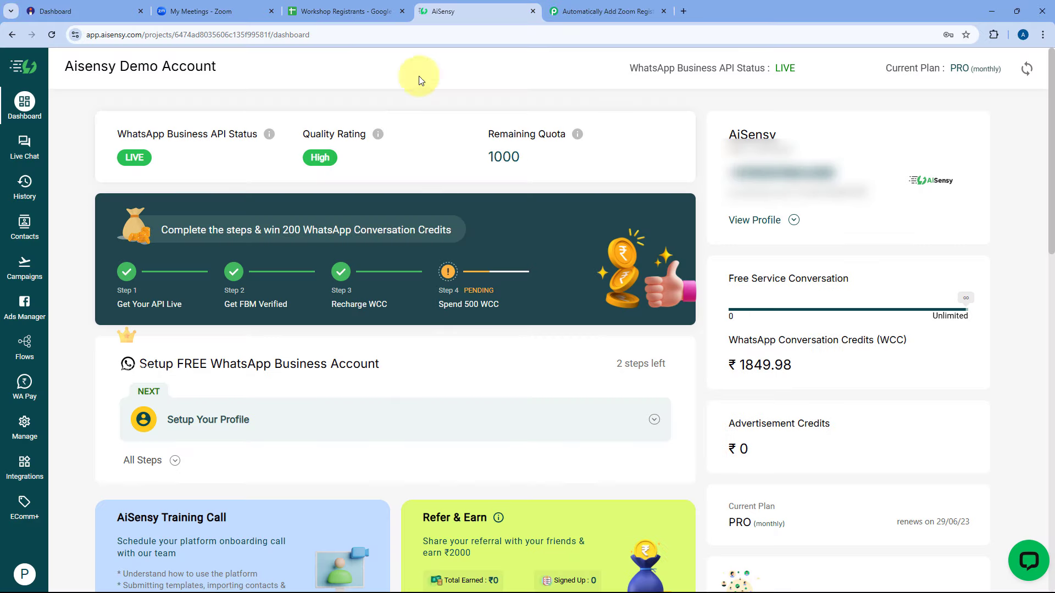
left_click(611, 7)
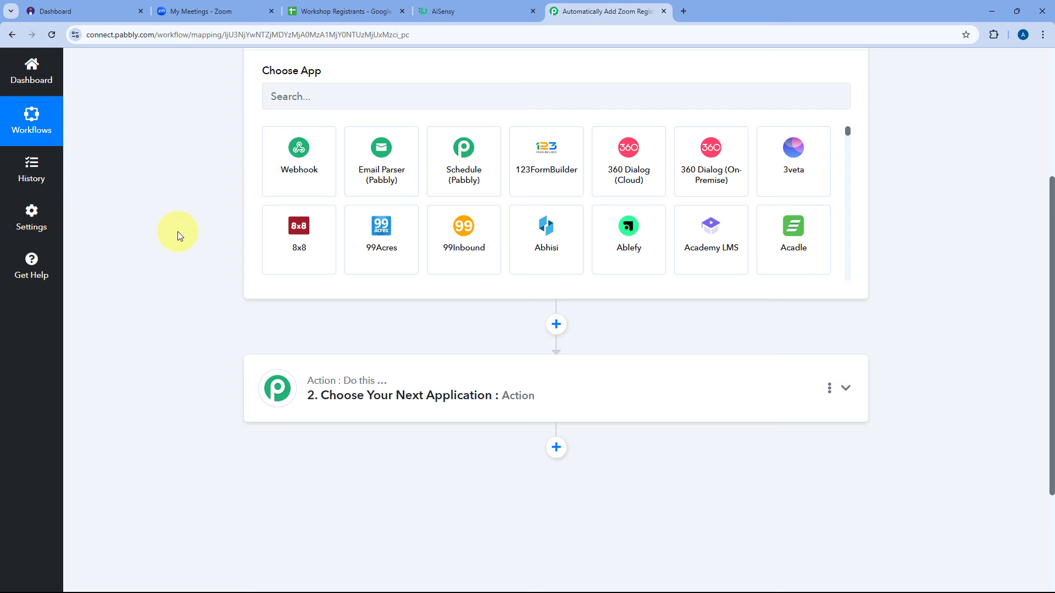
scroll(177, 232, "up", 2)
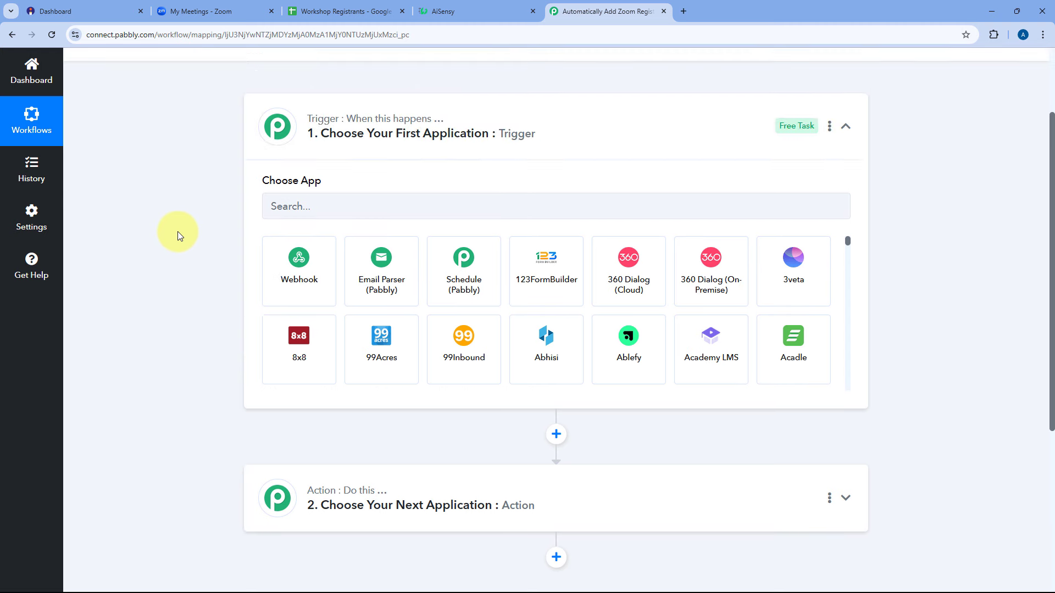
Set the trigger to Instamojo V2 with the Successful Payment event.
left_click(307, 208)
type("Insta")
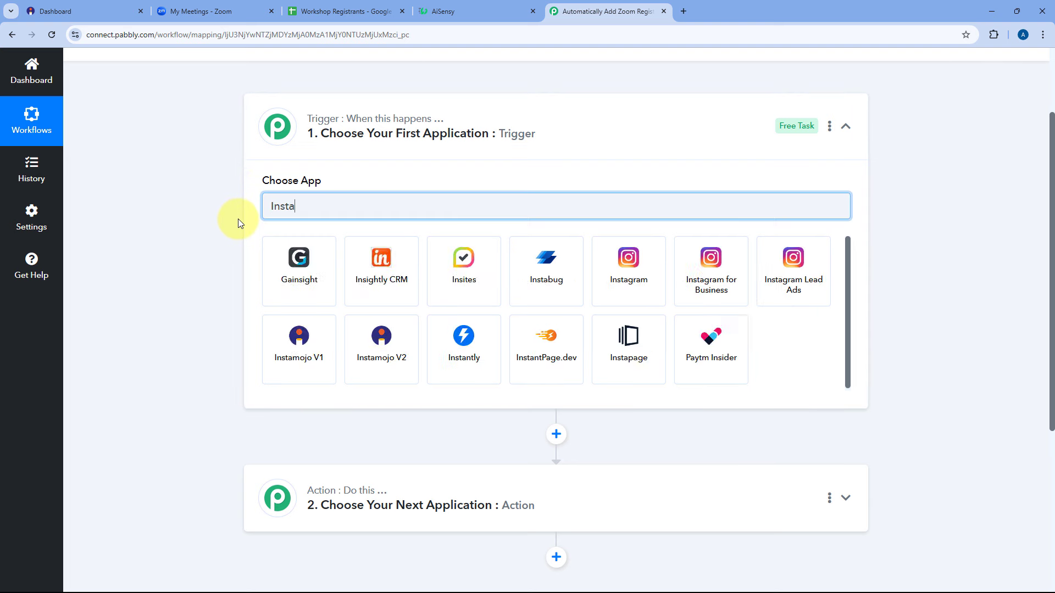
left_click(708, 270)
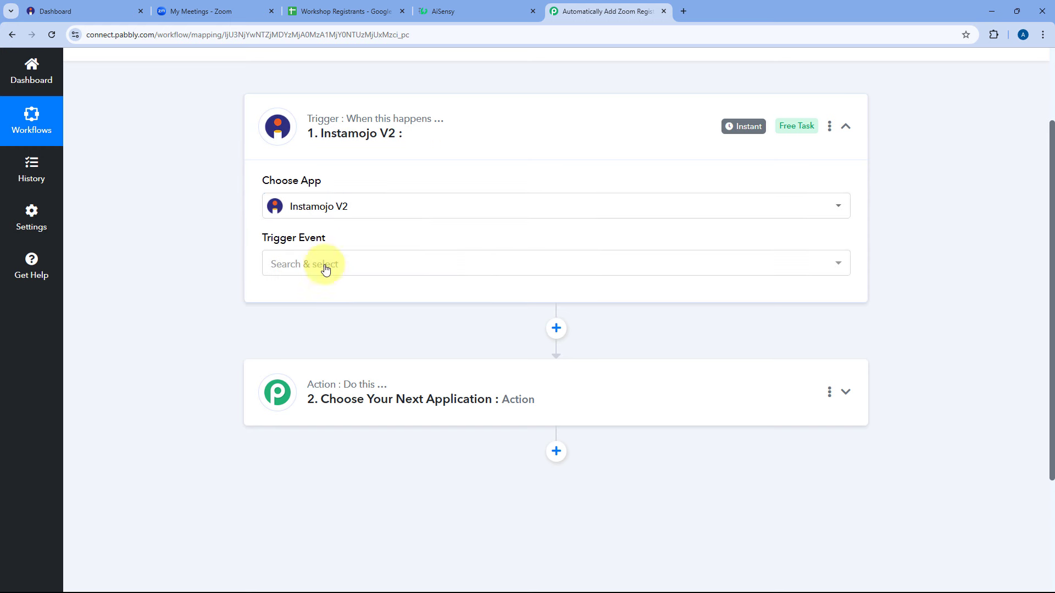
scroll(185, 242, "down", 1)
left_click(344, 213)
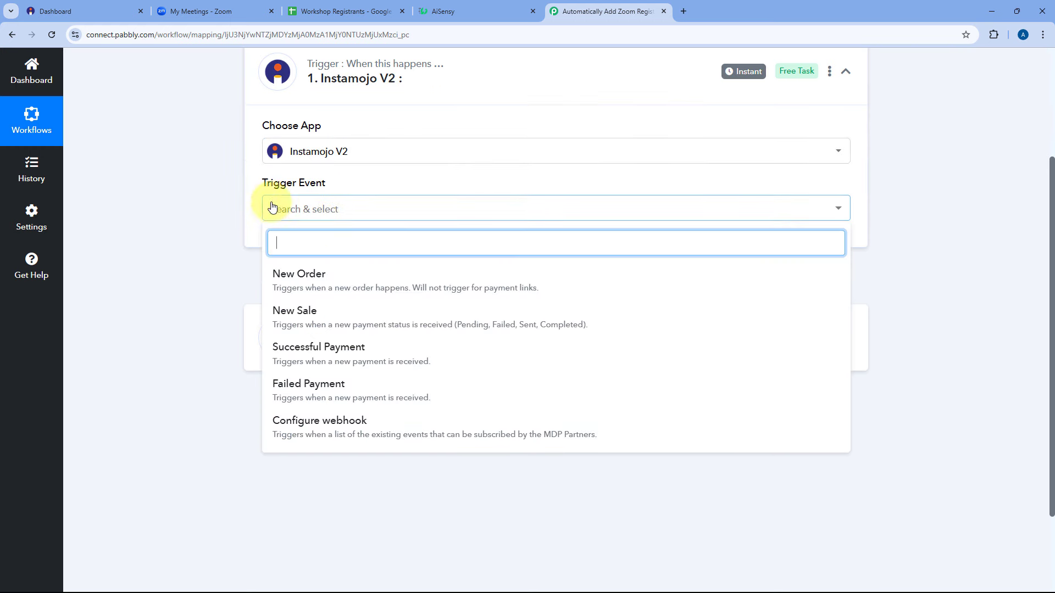
left_click(297, 355)
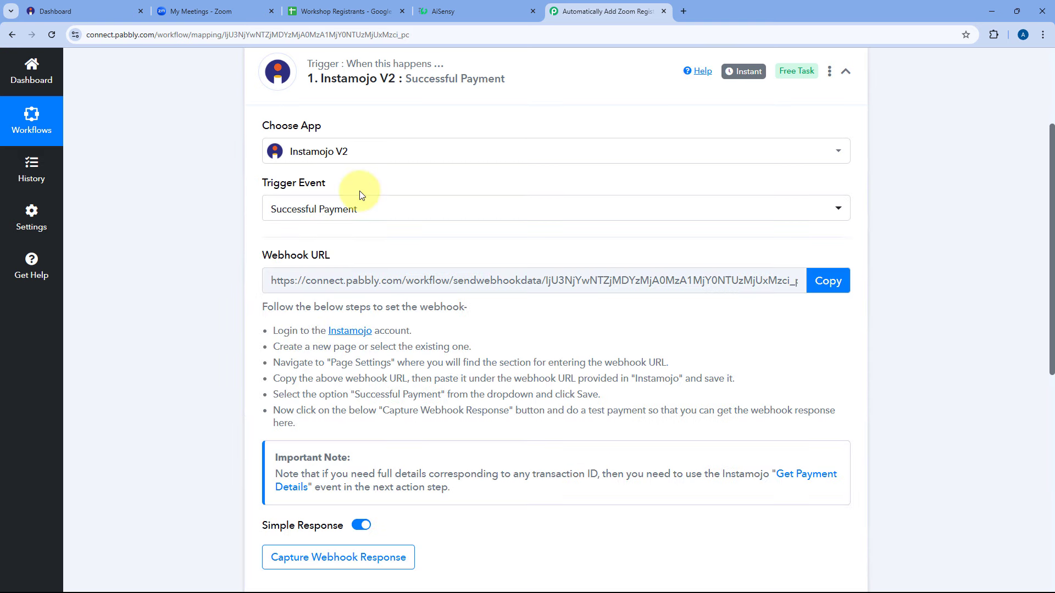
Copy the Instamojo webhook URL and start capturing the webhook response.
scroll(353, 192, "down", 2)
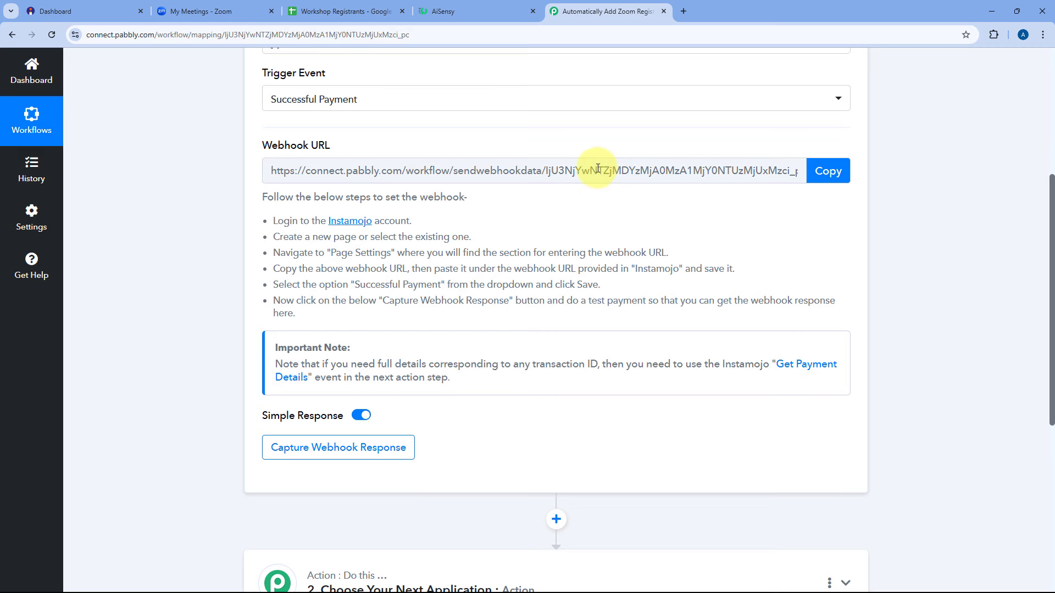
left_click_drag(260, 197, 332, 321)
left_click(524, 229)
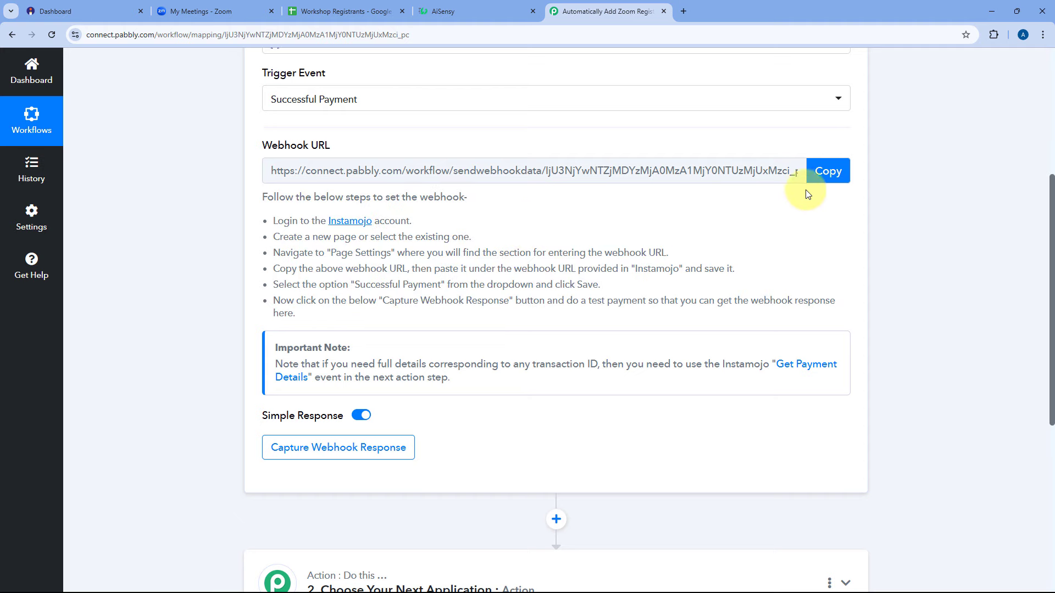
left_click(812, 172)
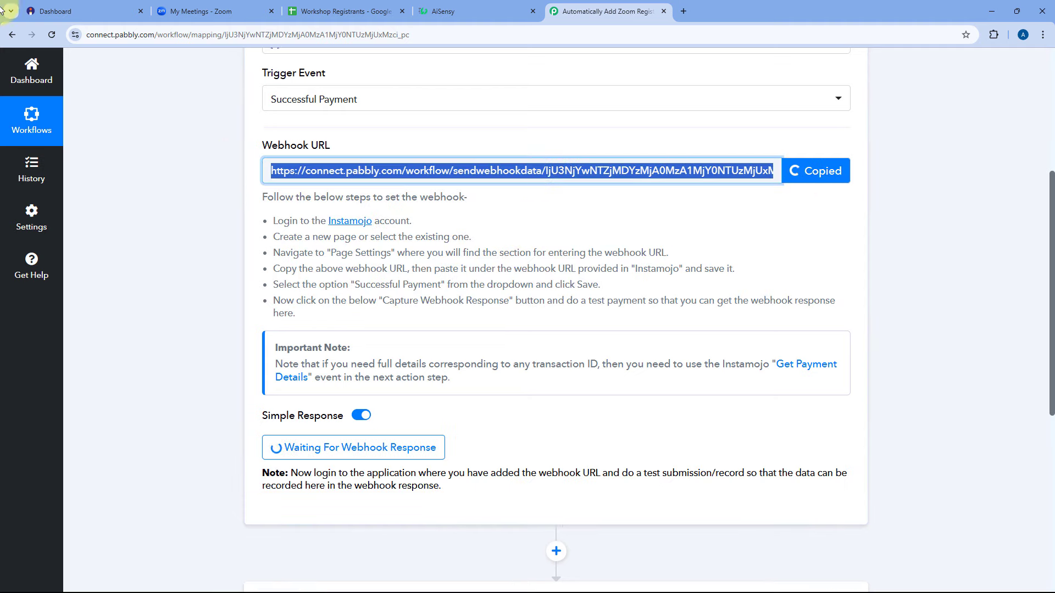
left_click(88, 10)
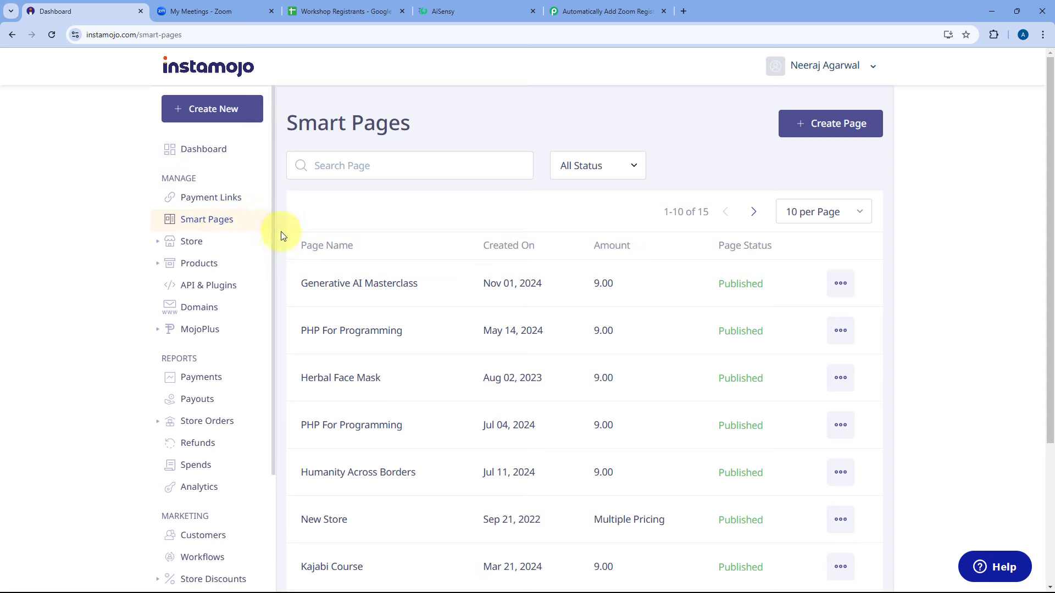
Edit the Generative AI Masterclass smart page and enable Add Webhook.
left_click(841, 283)
left_click(769, 377)
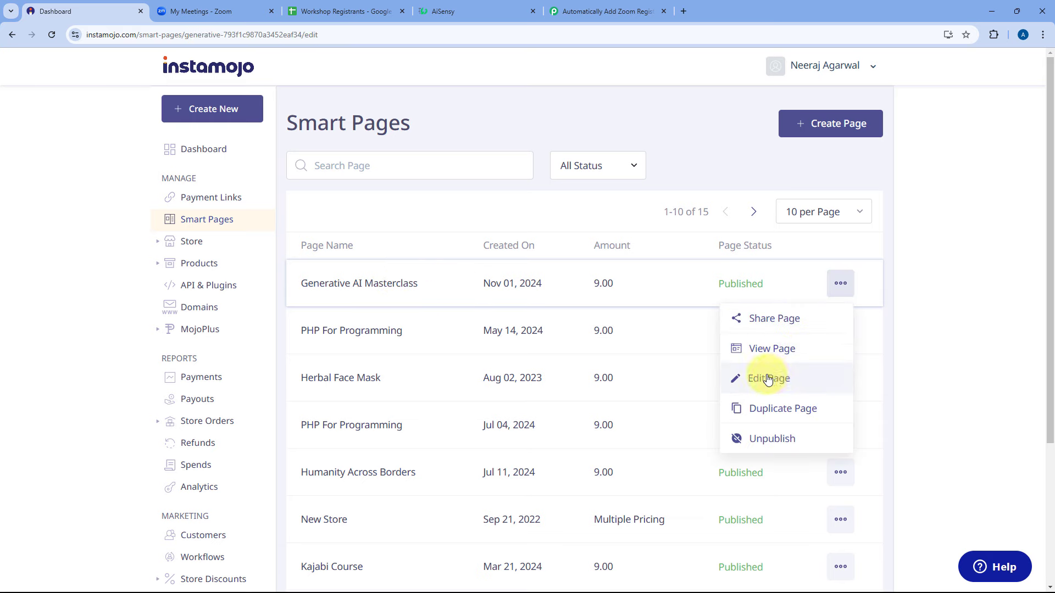
scroll(353, 237, "down", 9)
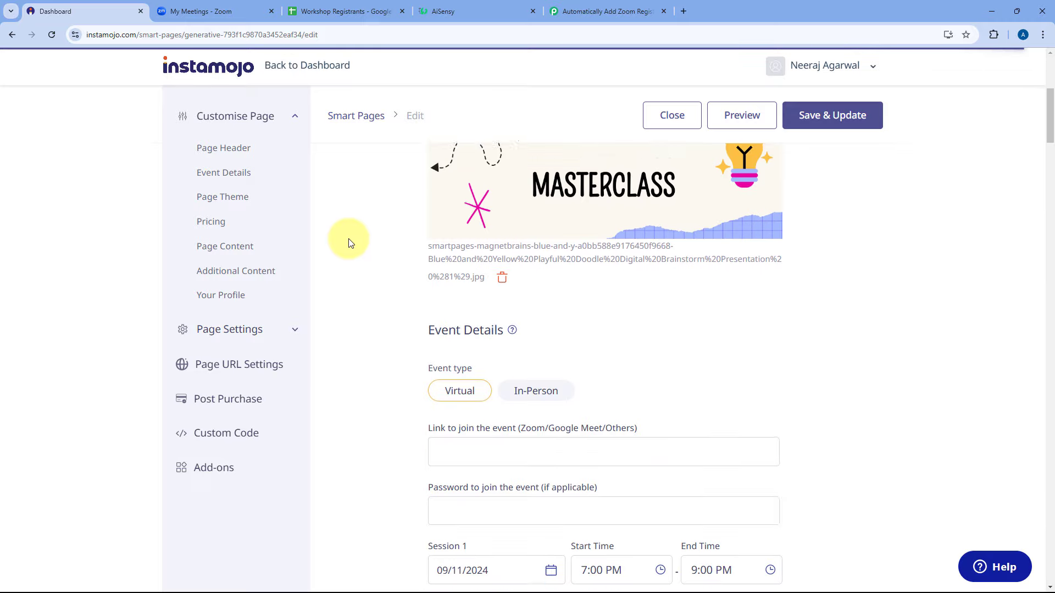
scroll(350, 243, "down", 20)
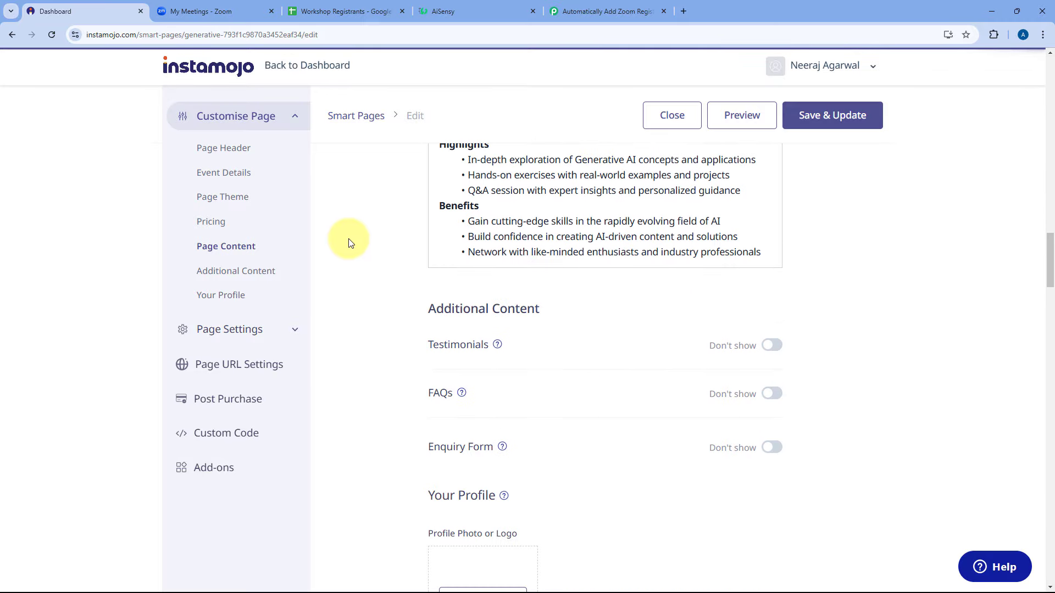
scroll(350, 243, "down", 20)
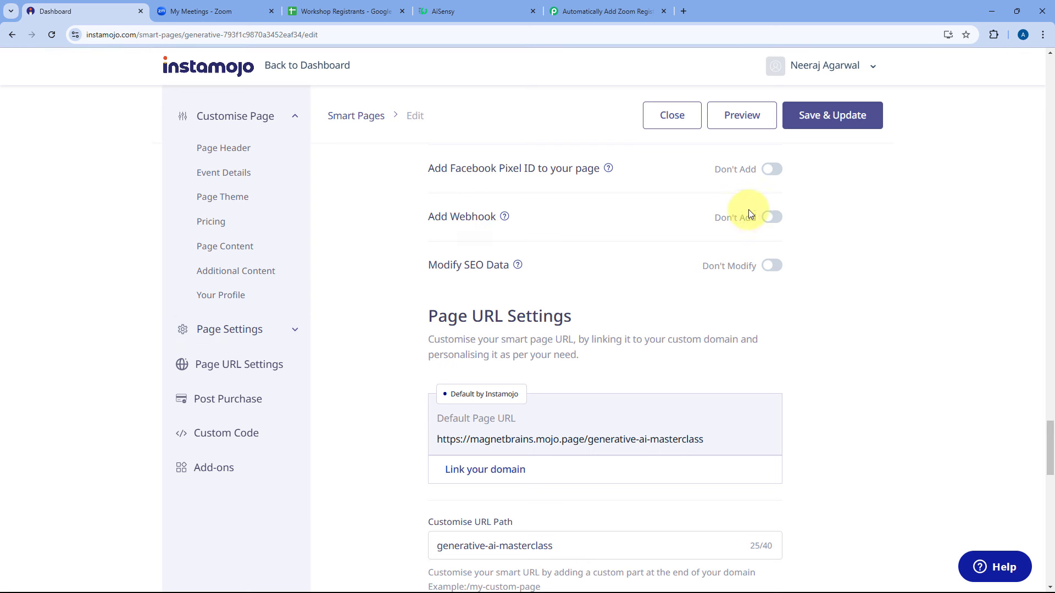
left_click(771, 218)
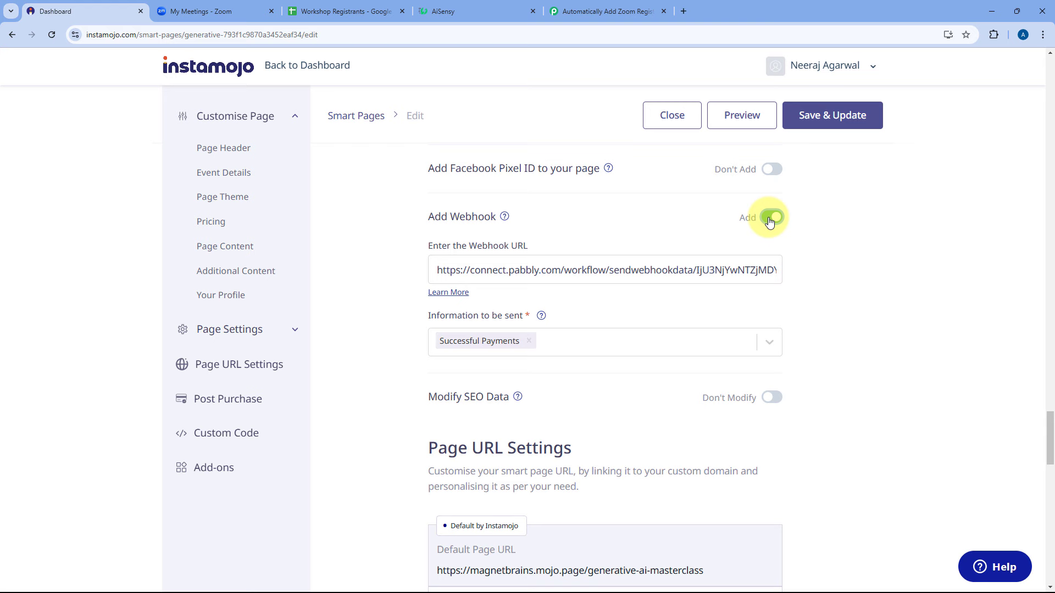
Replace the webhook URL field's contents with the Pabbly webhook URL.
left_click(650, 261)
key("BackSpace")
key("ctrl+a")
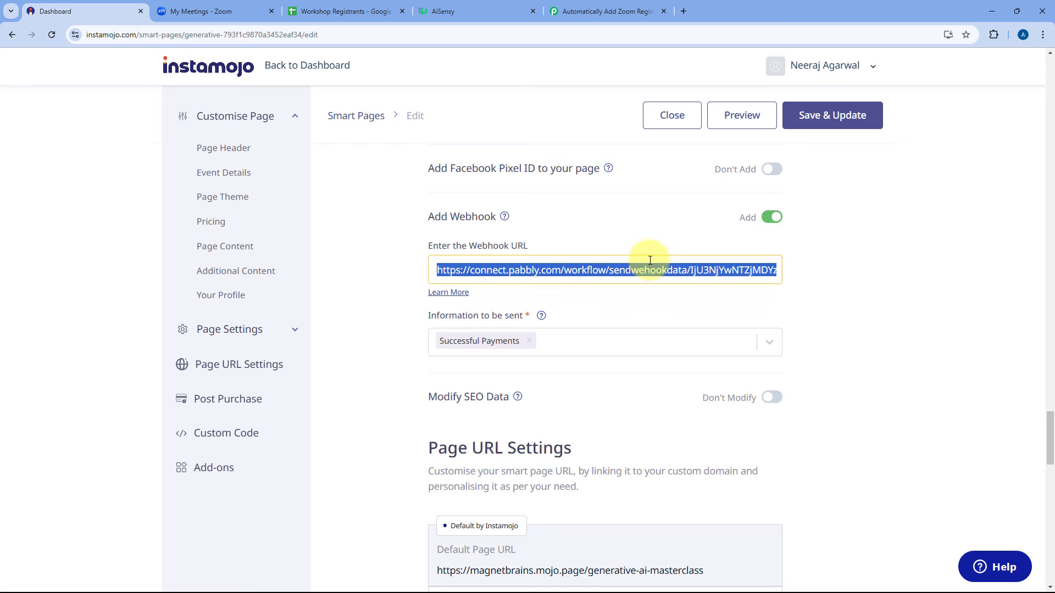
key("BackSpace")
right_click(450, 270)
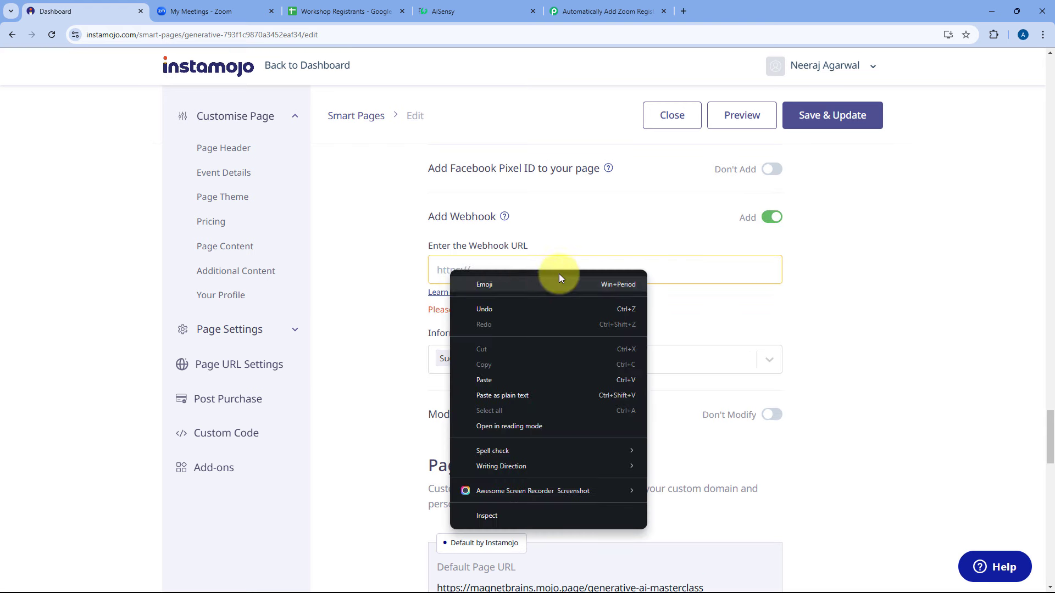
left_click(498, 380)
left_click(552, 8)
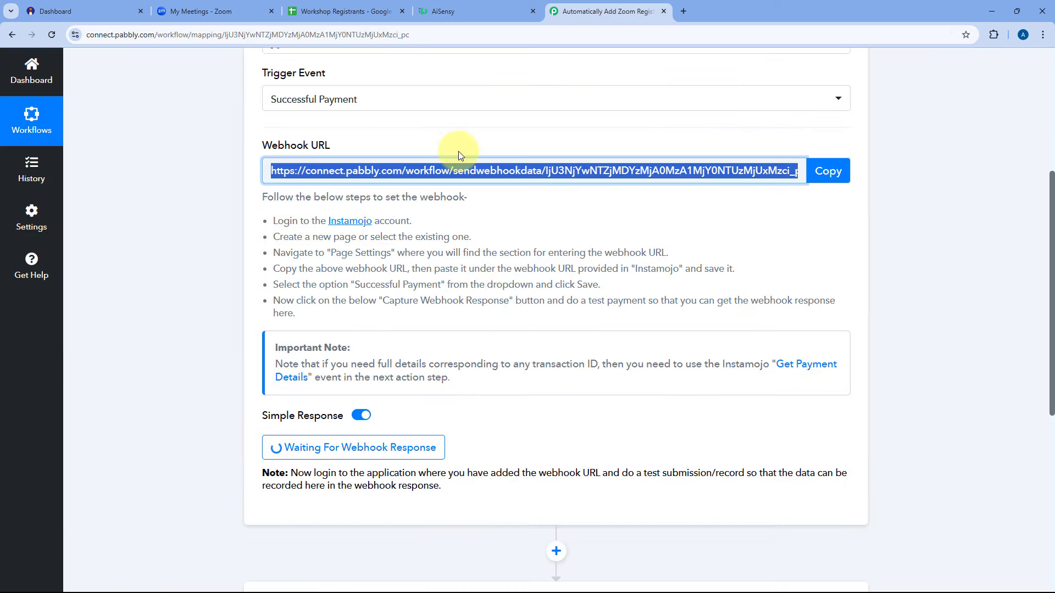
left_click(835, 171)
left_click(86, 12)
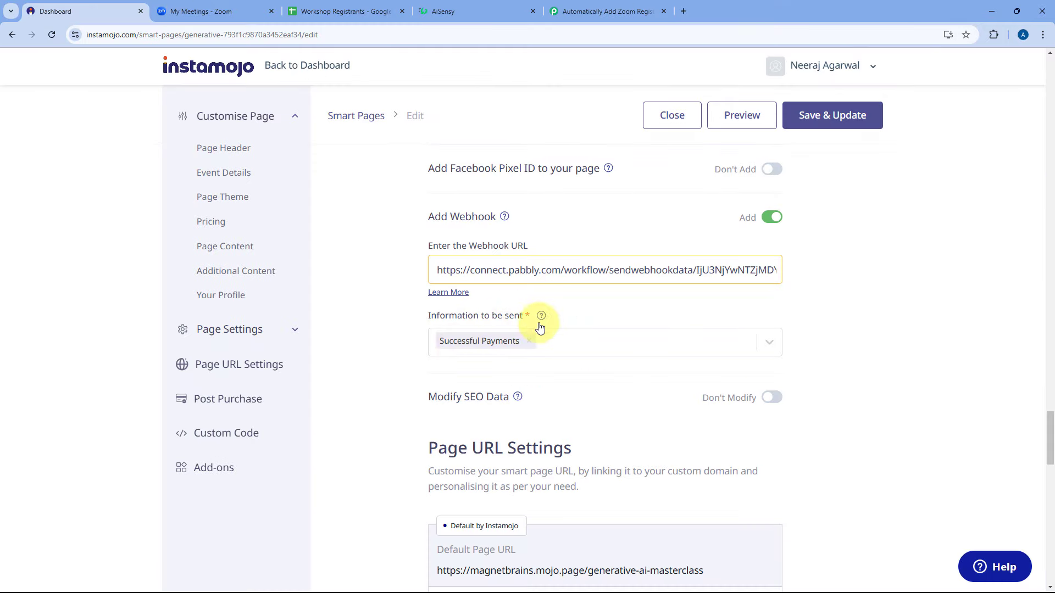
Select Successful Payments as the data to send, then Save & Update and confirm.
left_click(530, 342)
left_click(505, 341)
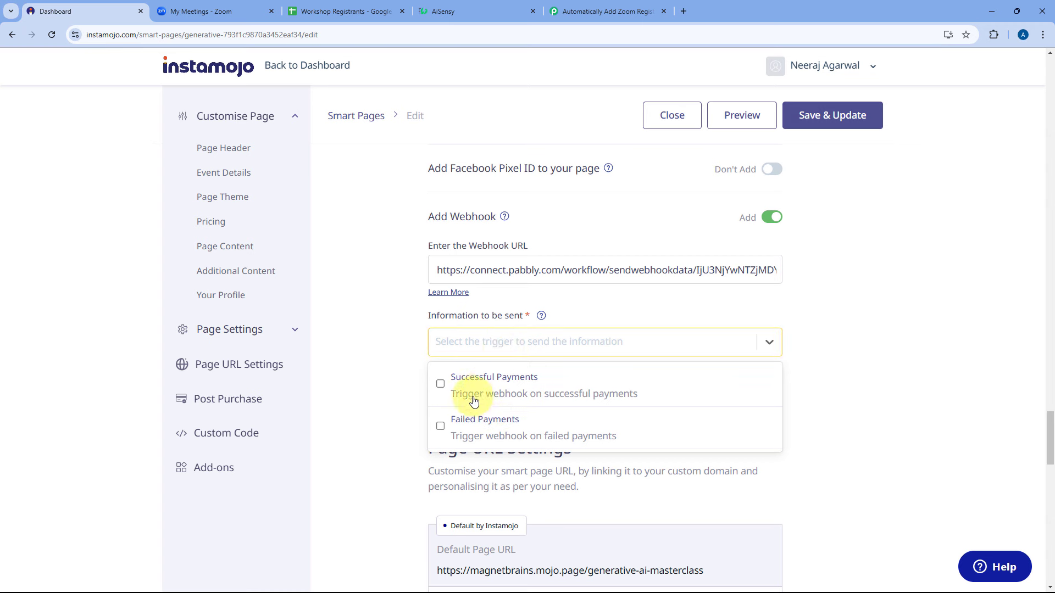
left_click(440, 383)
left_click(402, 360)
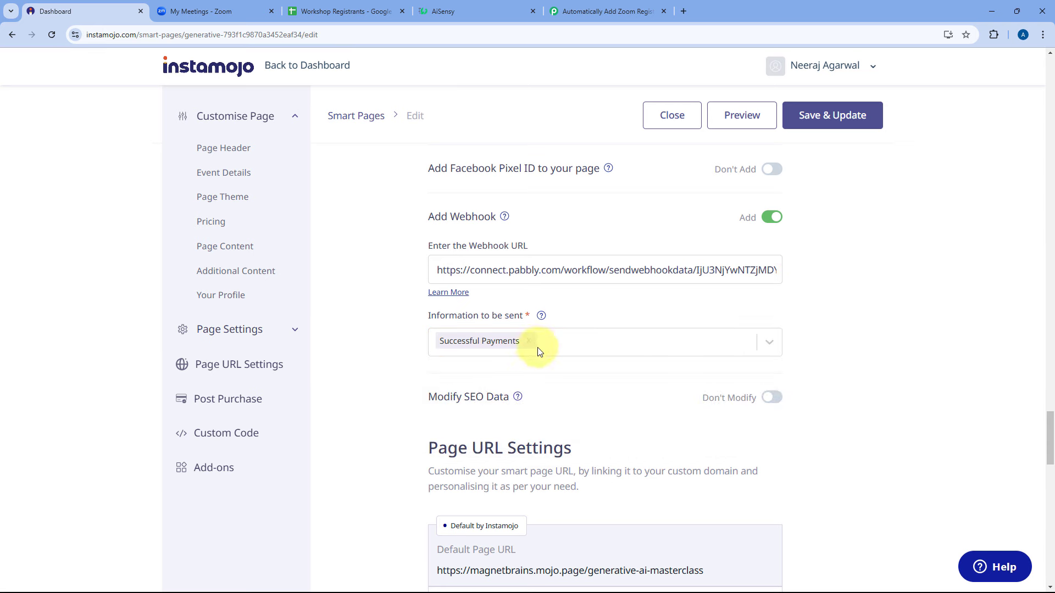
left_click(811, 127)
left_click(494, 256)
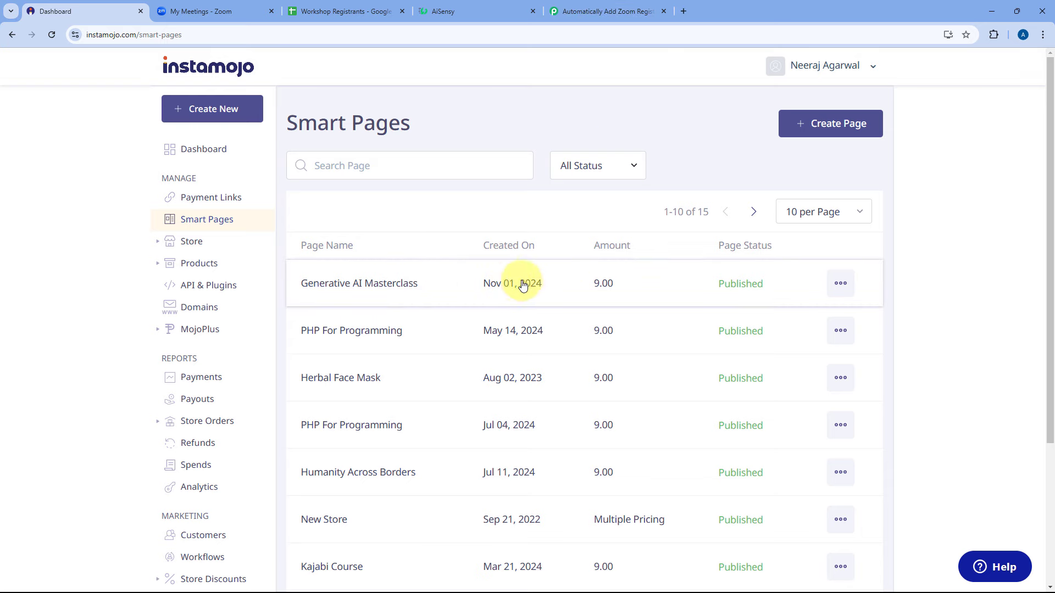
left_click(615, 7)
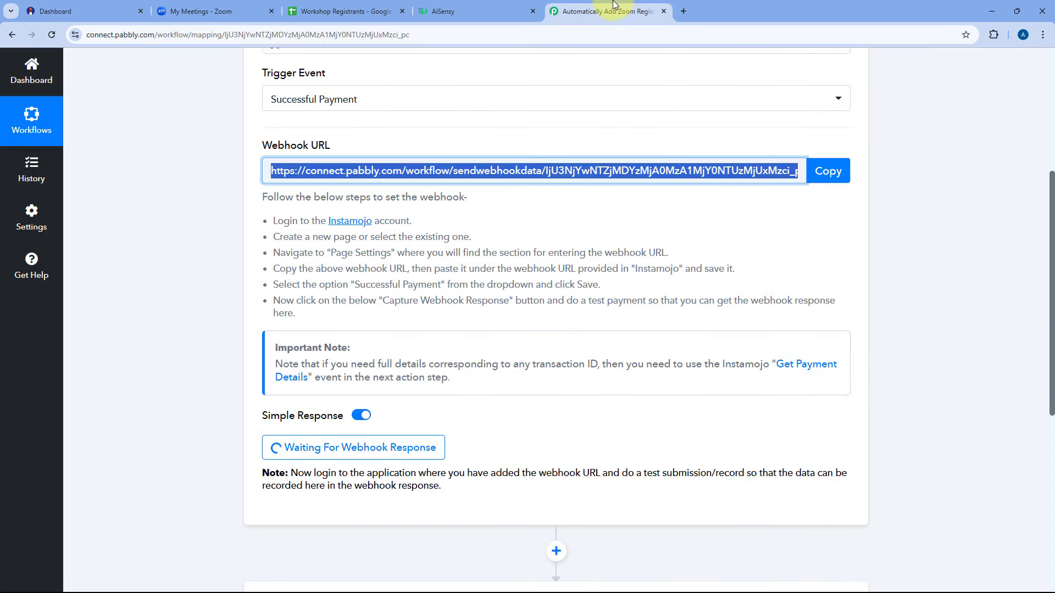
scroll(202, 240, "down", 2)
left_click(203, 239)
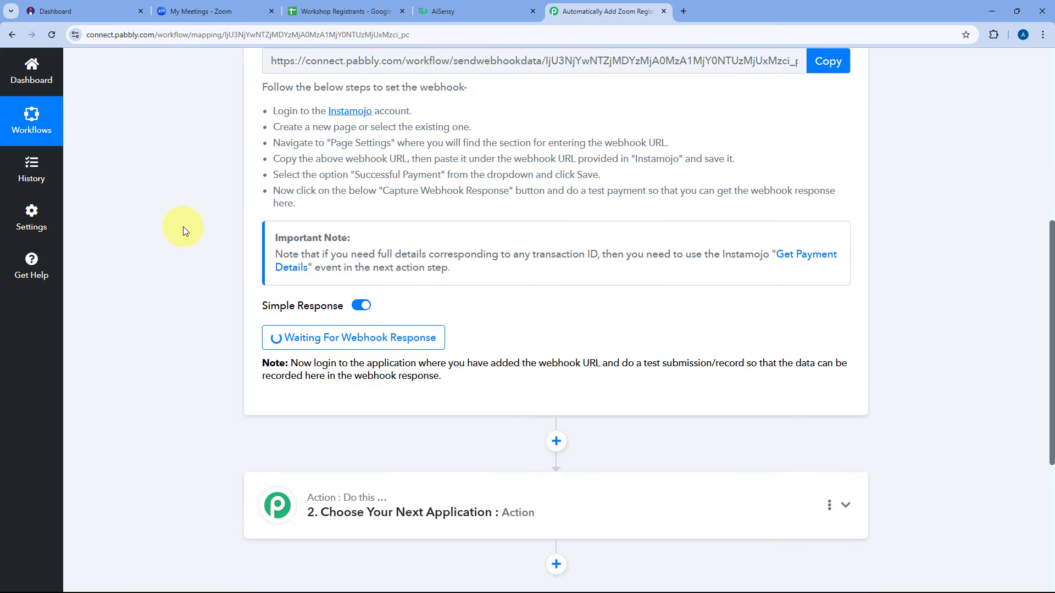
scroll(195, 227, "down", 2)
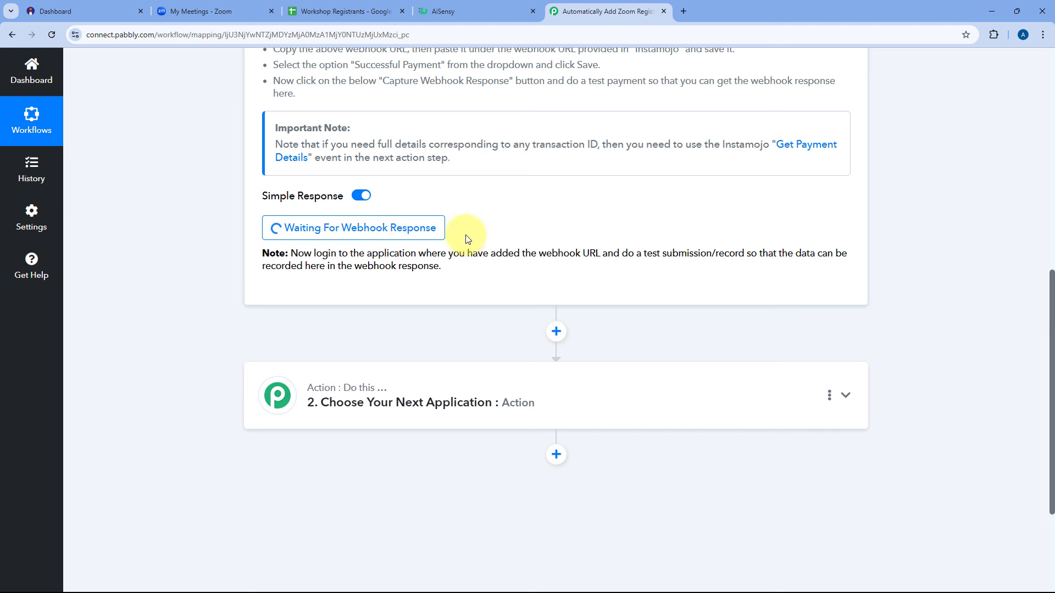
Copy the masterclass page's public link and open it in a new browser tab.
left_click(91, 10)
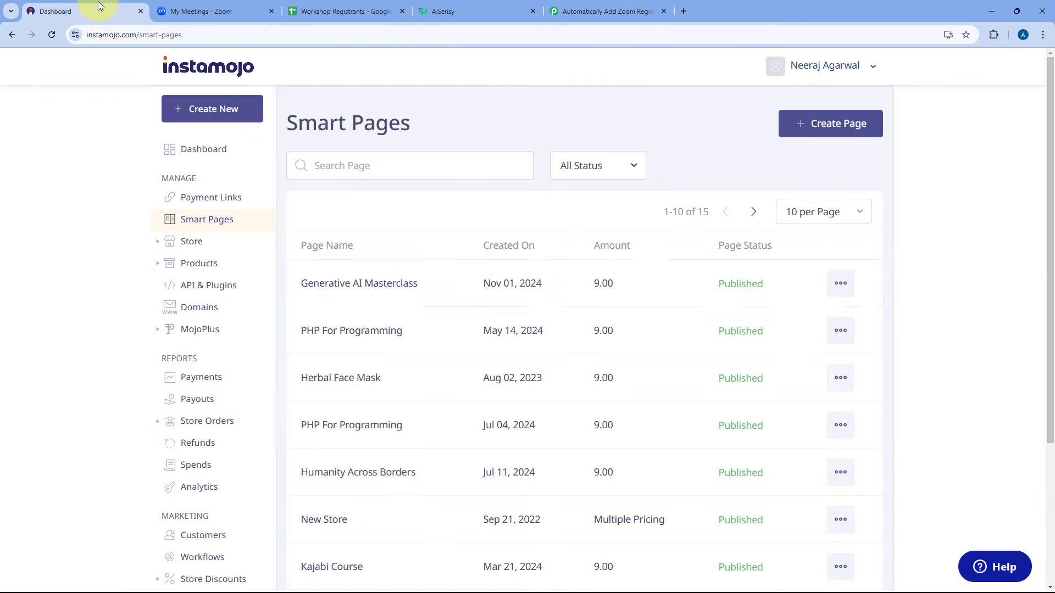
left_click(838, 284)
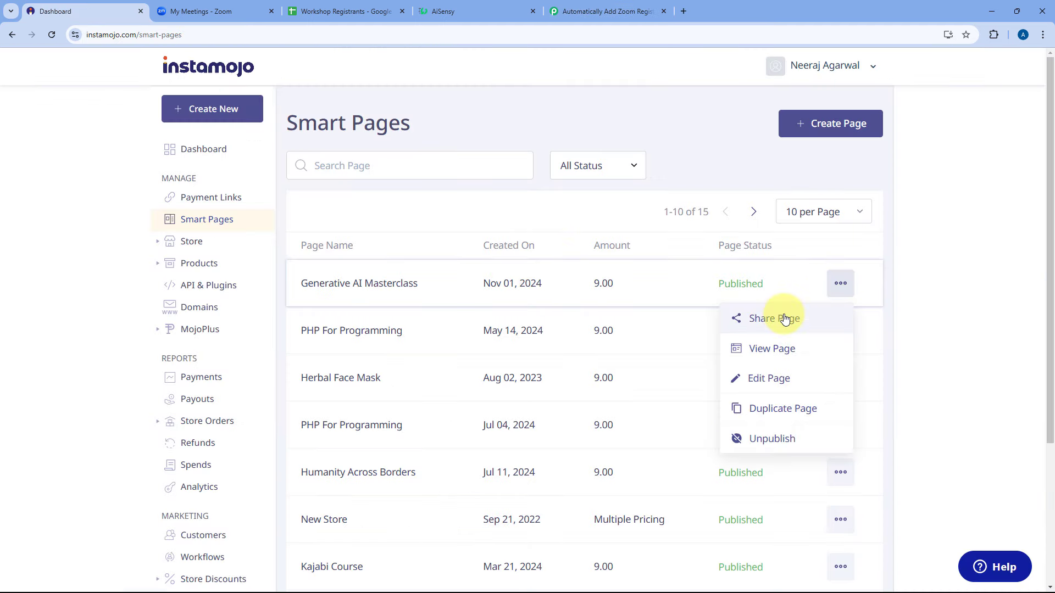
left_click(784, 316)
left_click(637, 396)
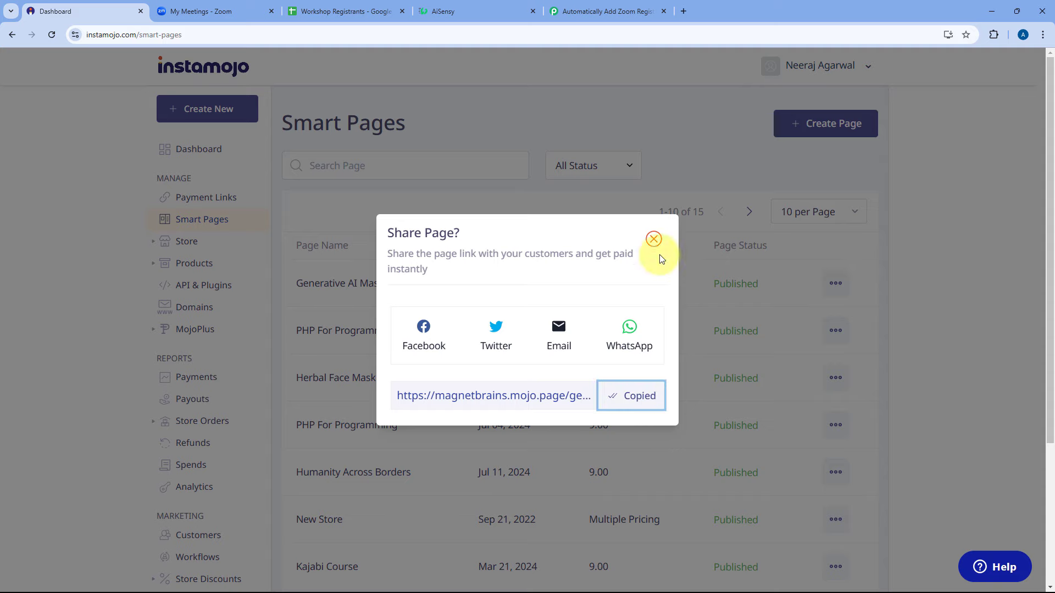
left_click(653, 239)
key("ctrl+t")
key("ctrl+v")
key("Return")
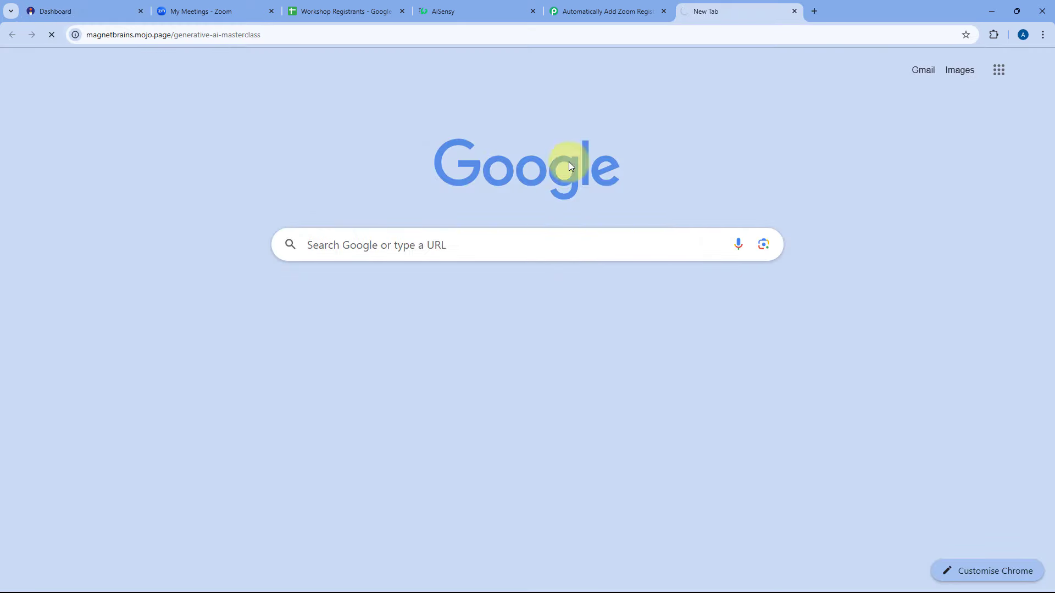
left_click_drag(704, 8, 128, 4)
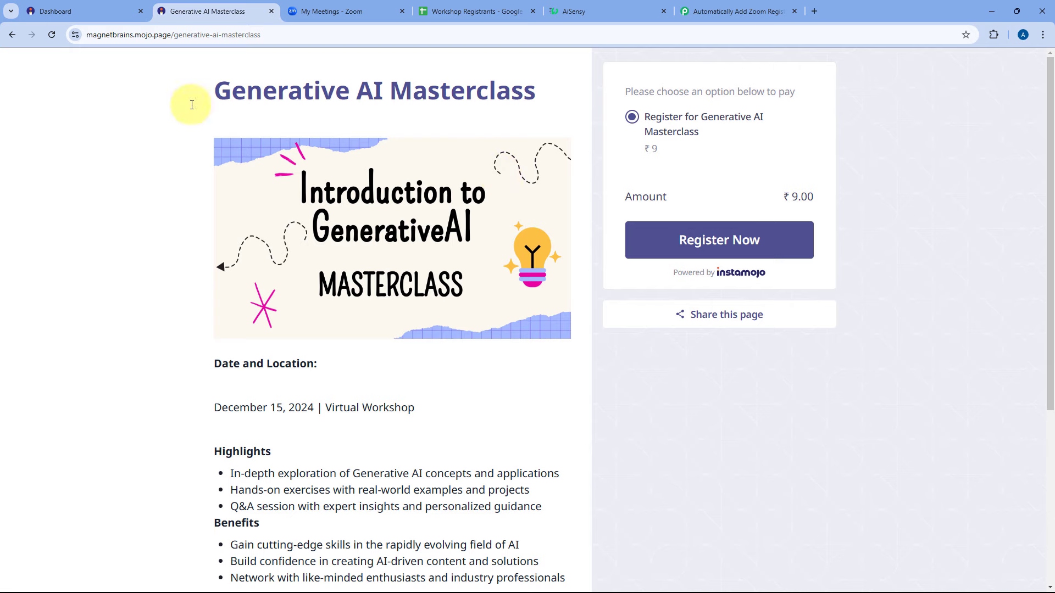
scroll(184, 247, "down", 2)
scroll(185, 247, "up", 2)
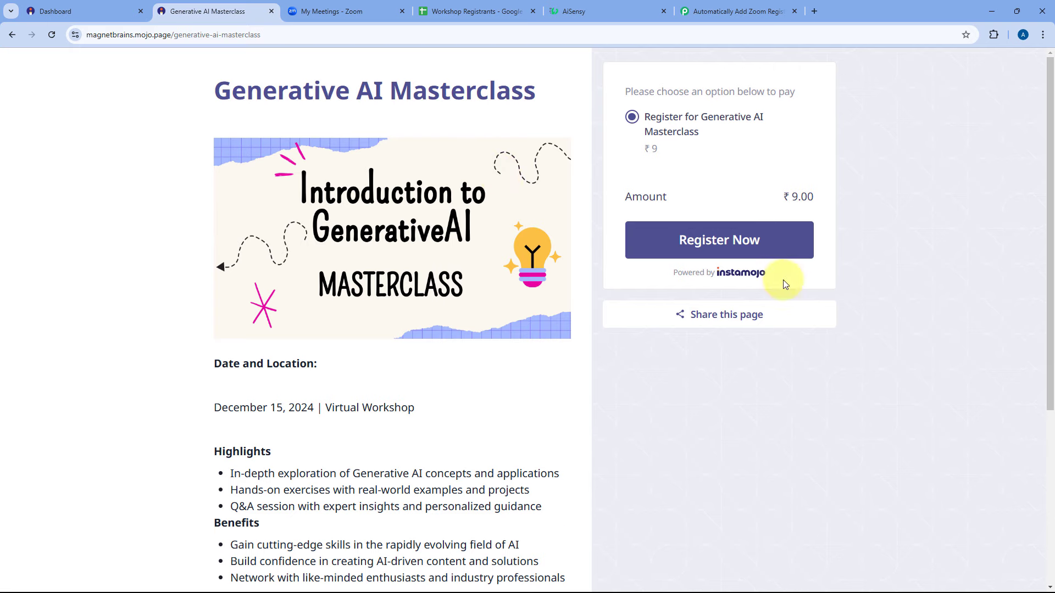
Open the Register Now checkout and enter the buyer's first name, last name and e-mail.
left_click(723, 250)
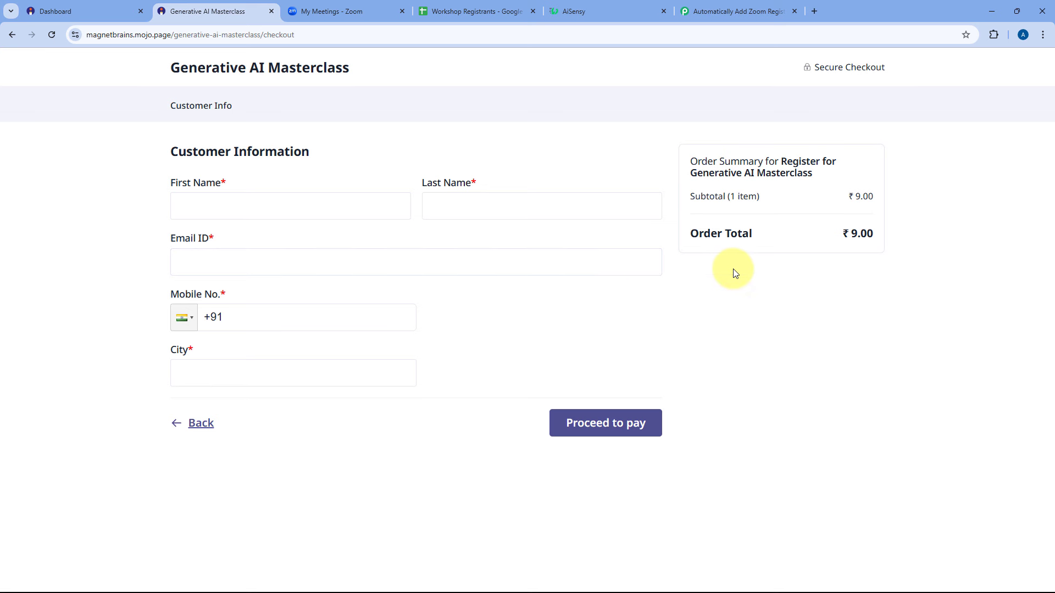
left_click(282, 206)
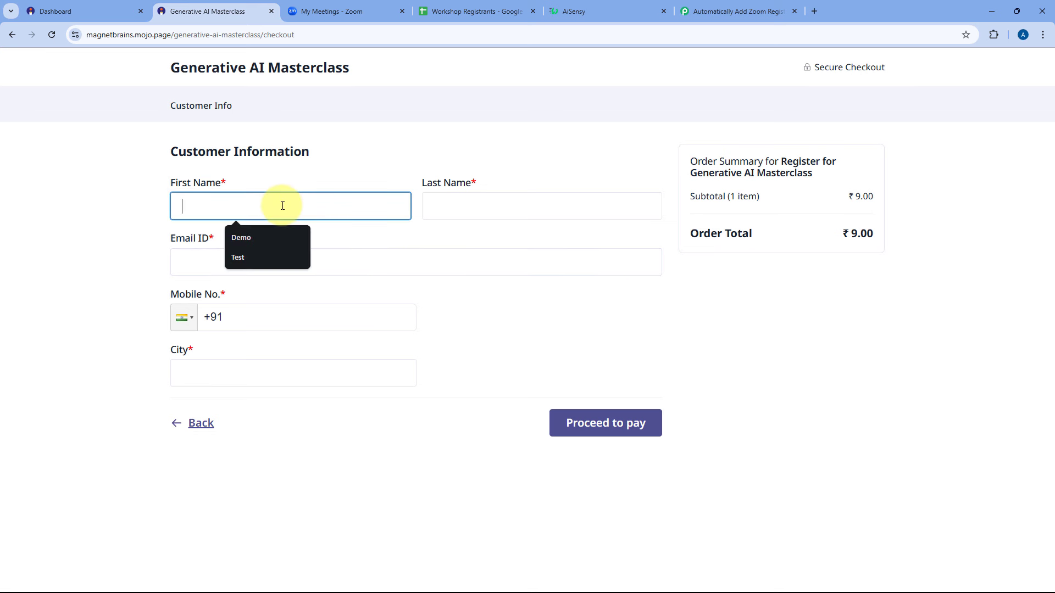
type("Demo")
key("Tab")
type("Use")
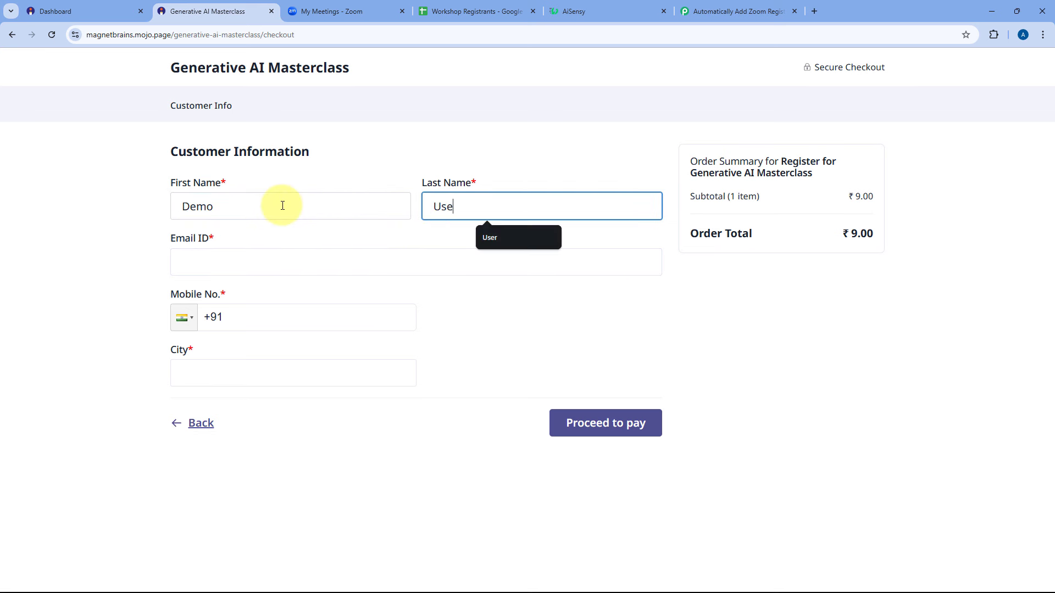
type("r")
left_click(223, 262)
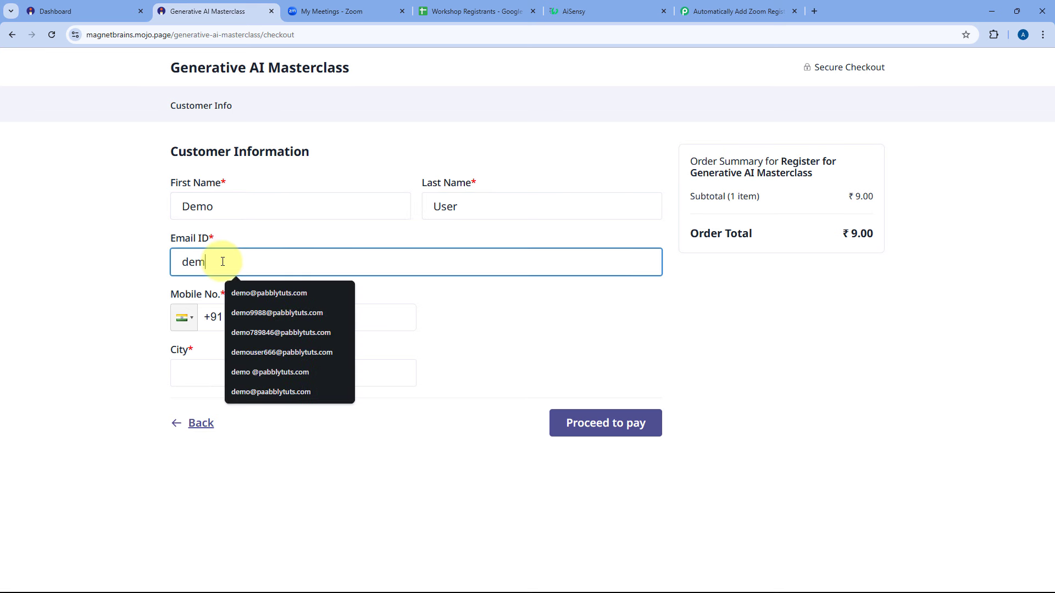
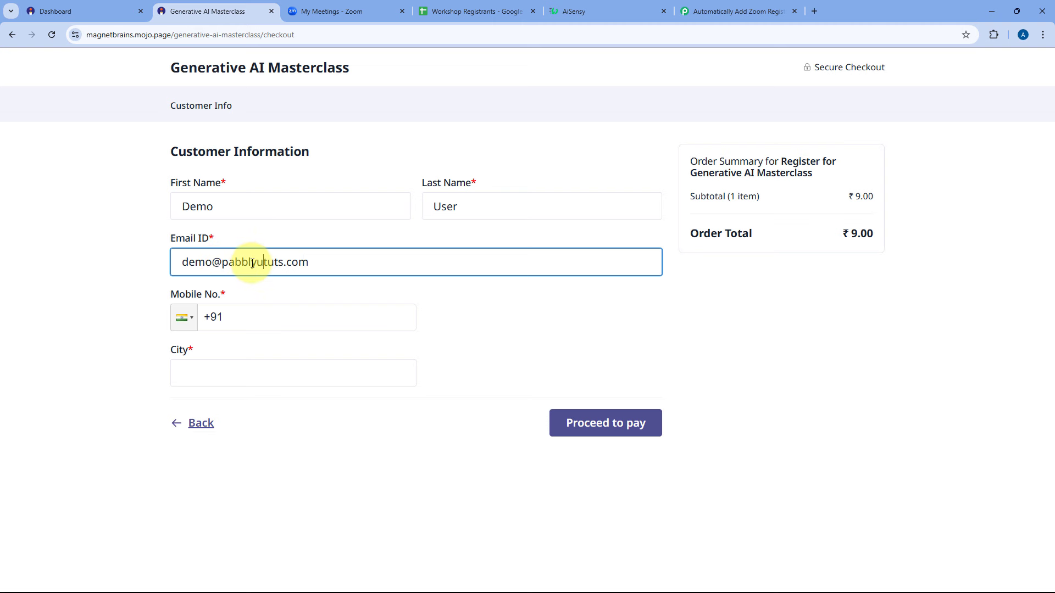
Enter the buyer's mobile number and city, proceed to pay, and choose Credit / Debit Cards.
left_click(258, 313)
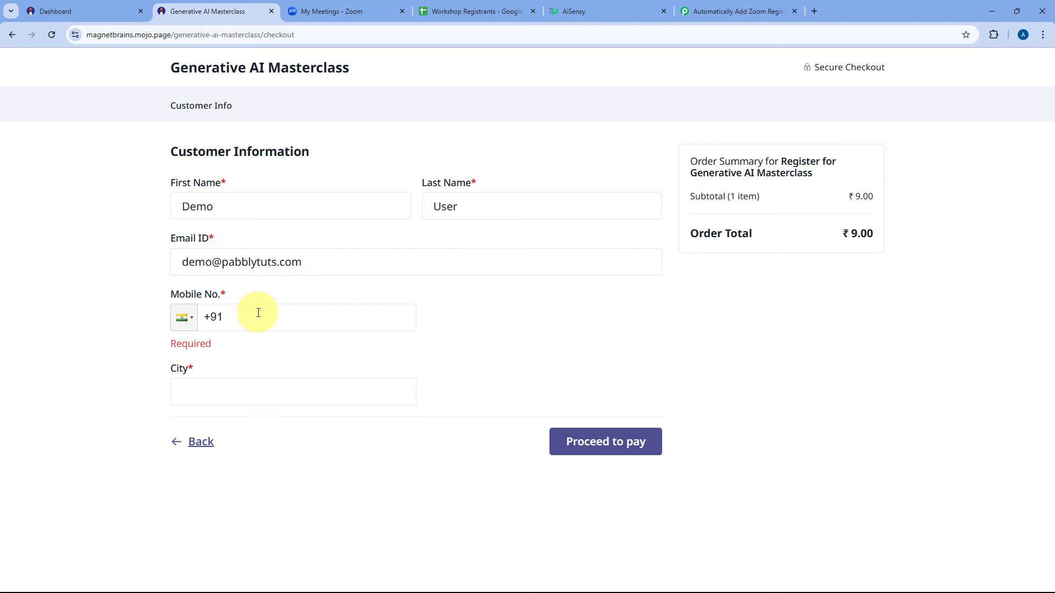
type("••••••")
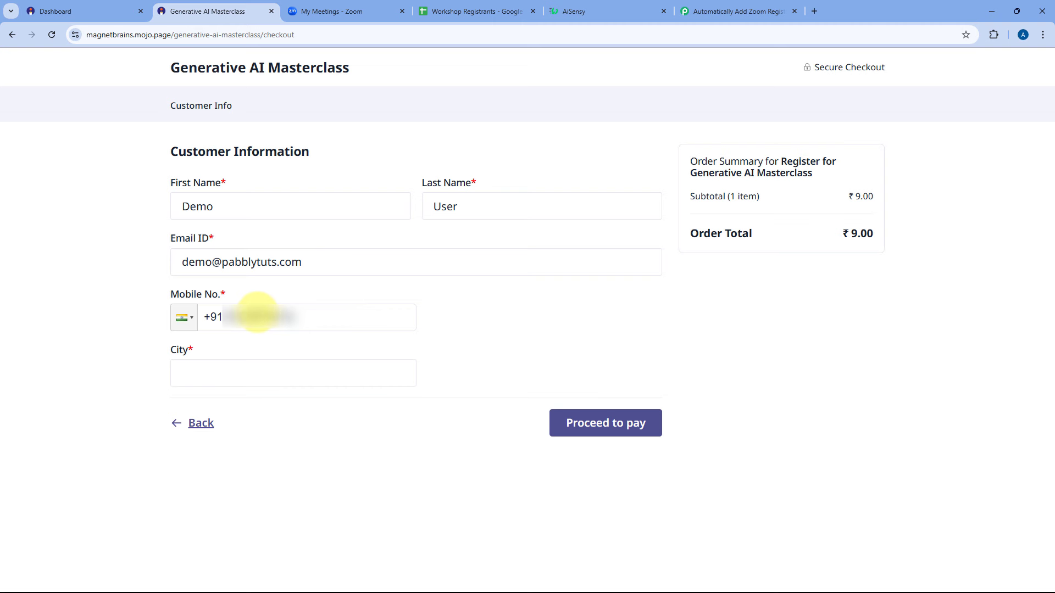
left_click(210, 380)
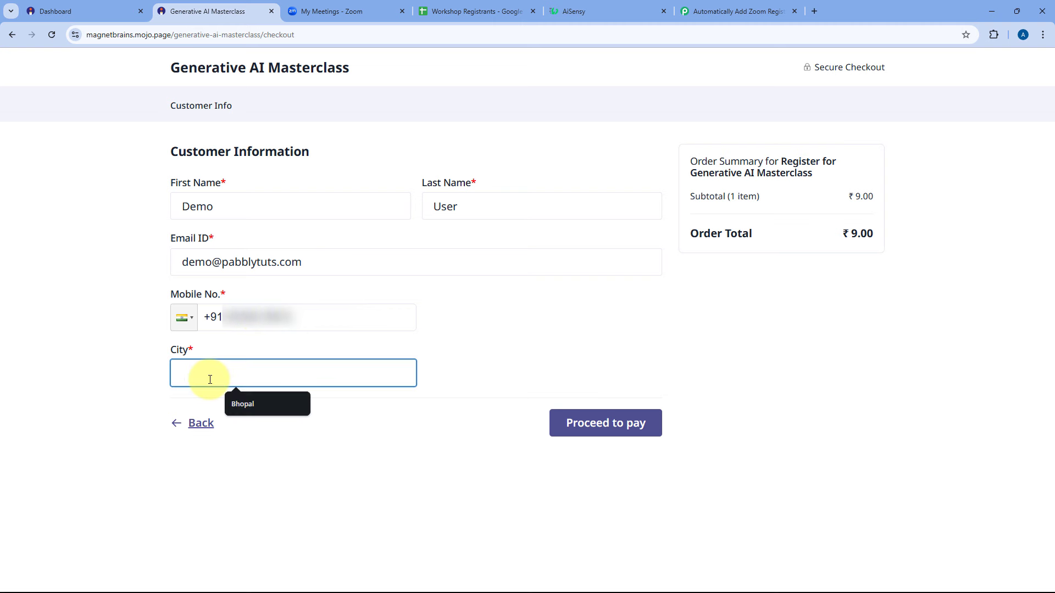
type("Bhopal")
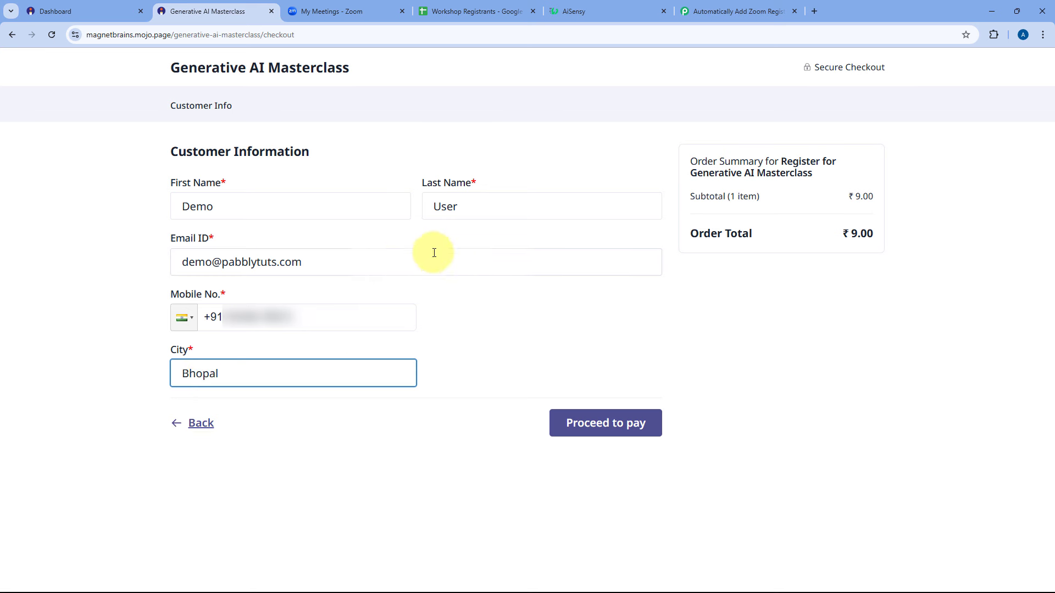
left_click(598, 430)
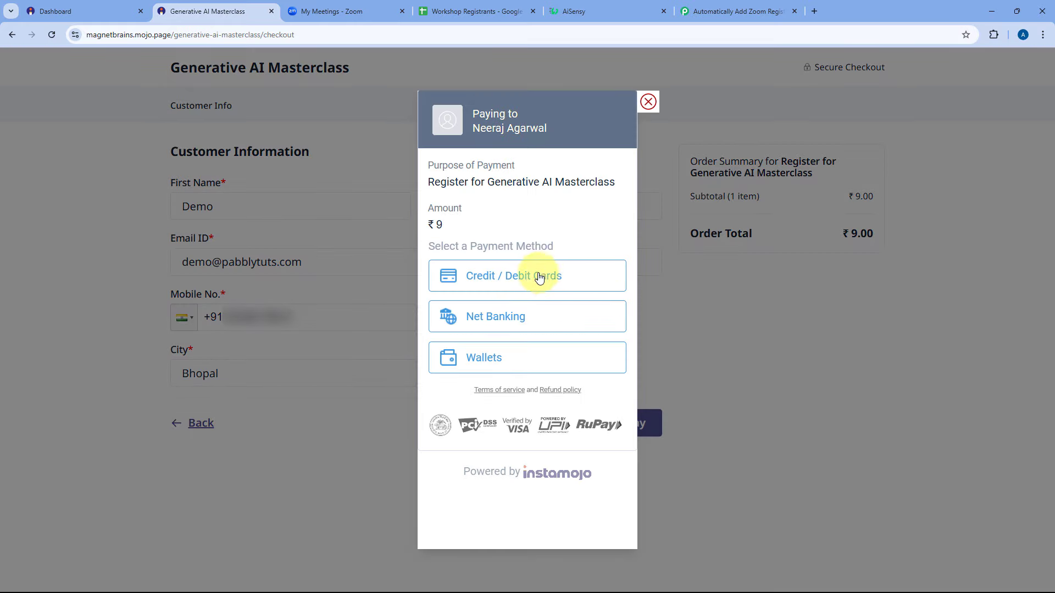
left_click(490, 282)
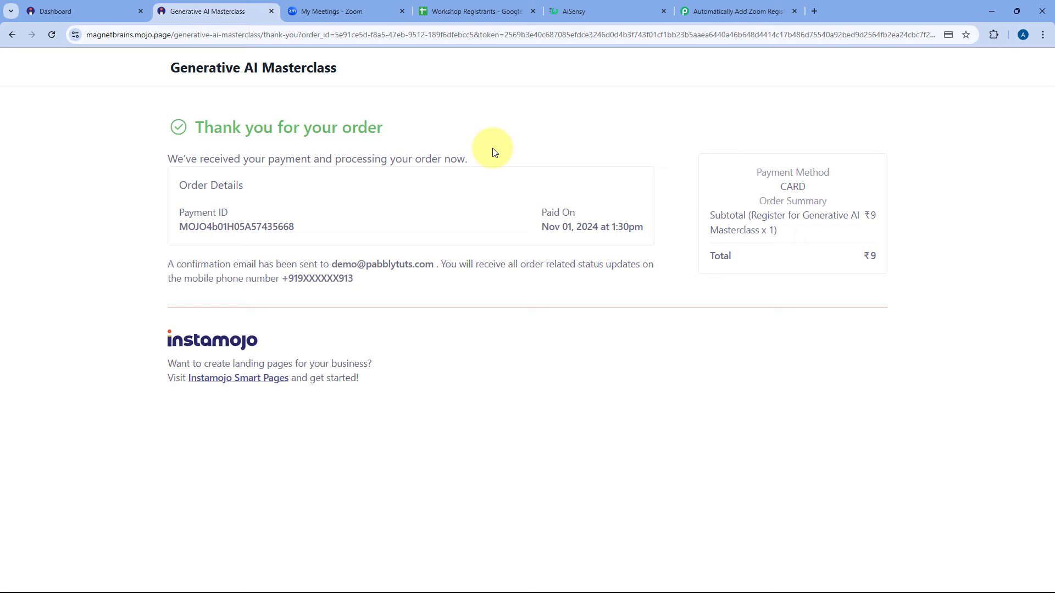
Review the captured SUCCESS status, payment ID, INR currency, completion timestamp and 9.00 amount.
left_click(750, 11)
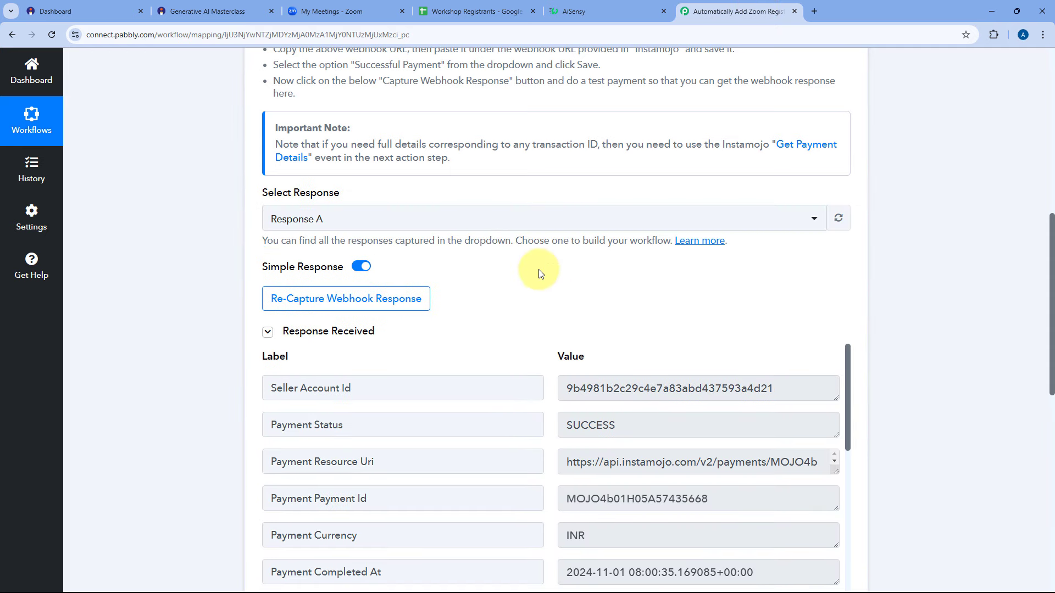
scroll(539, 273, "down", 2)
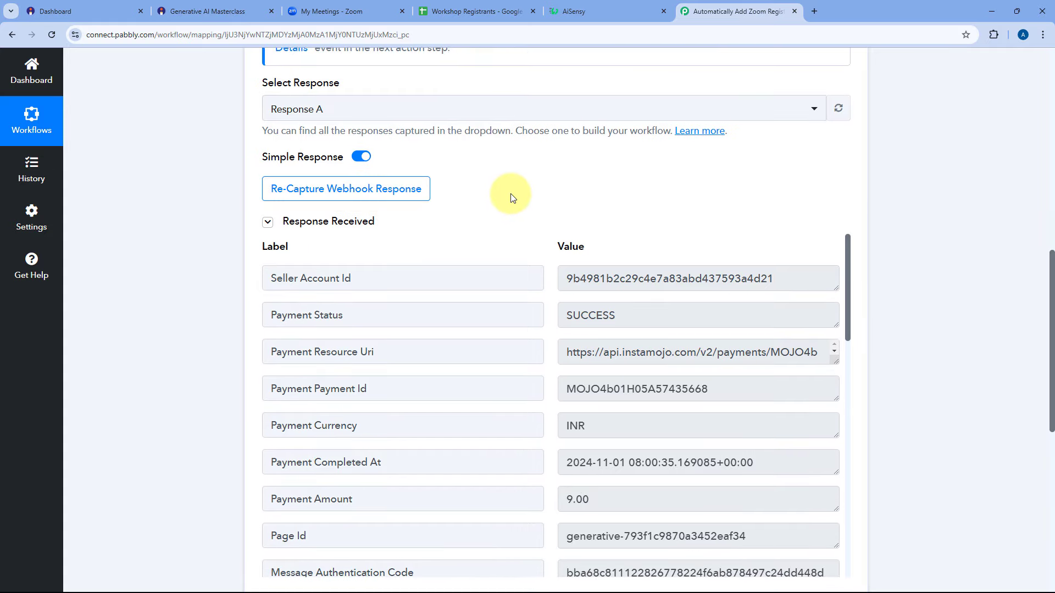
scroll(512, 197, "down", 3)
scroll(378, 199, "up", 1)
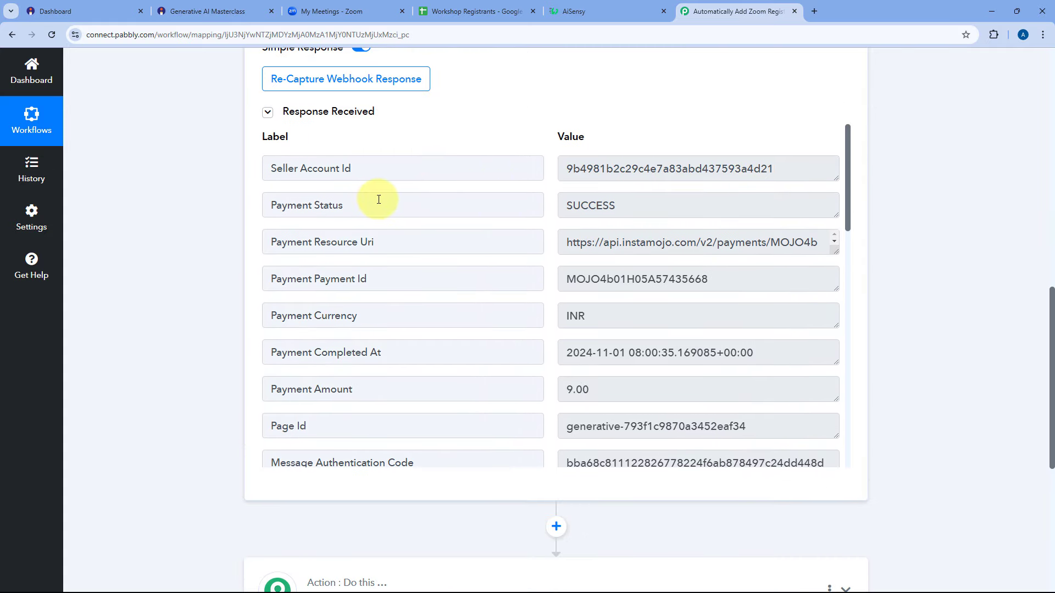
left_click_drag(661, 200, 556, 205)
left_click(551, 168)
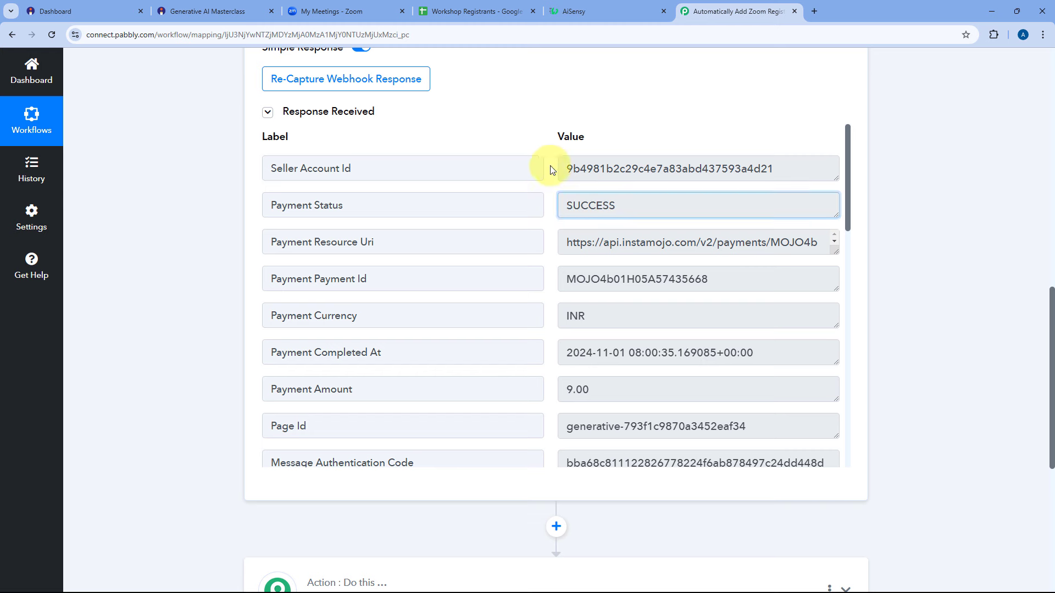
left_click_drag(565, 279, 716, 279)
left_click(547, 279)
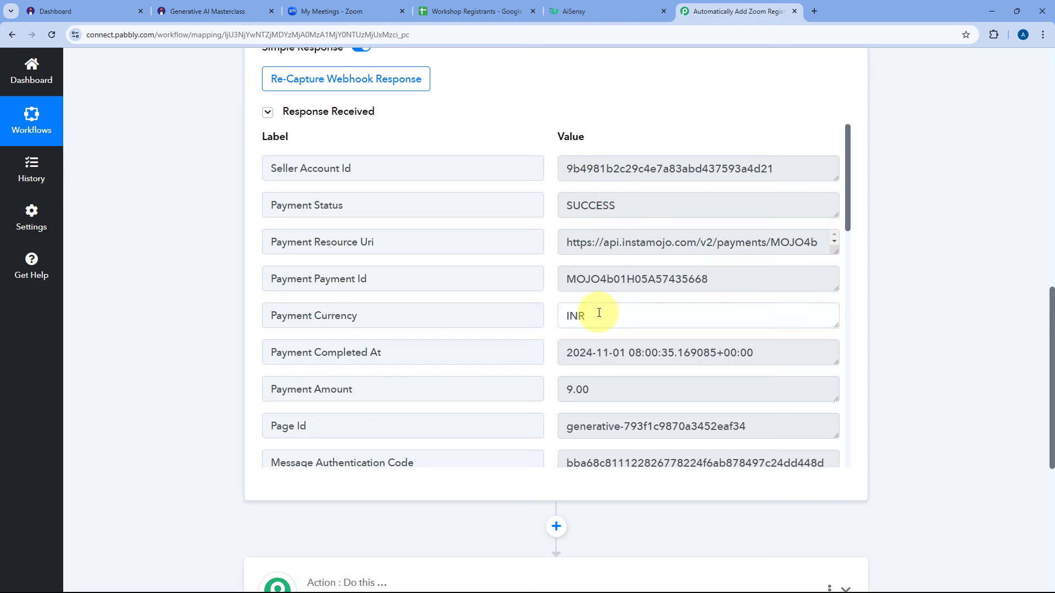
left_click_drag(599, 313, 555, 308)
left_click(549, 309)
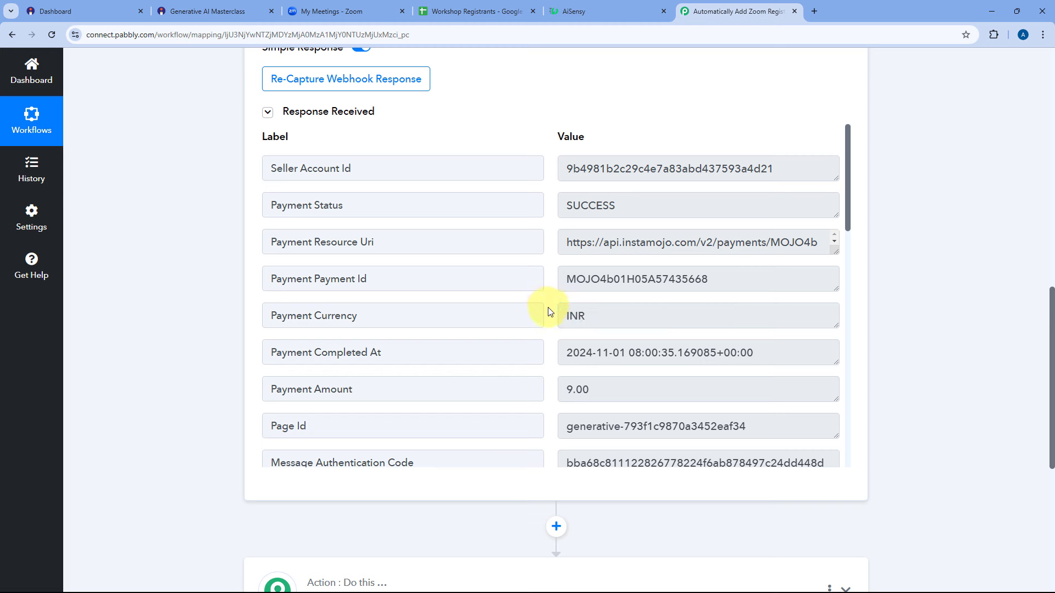
left_click_drag(562, 353, 784, 352)
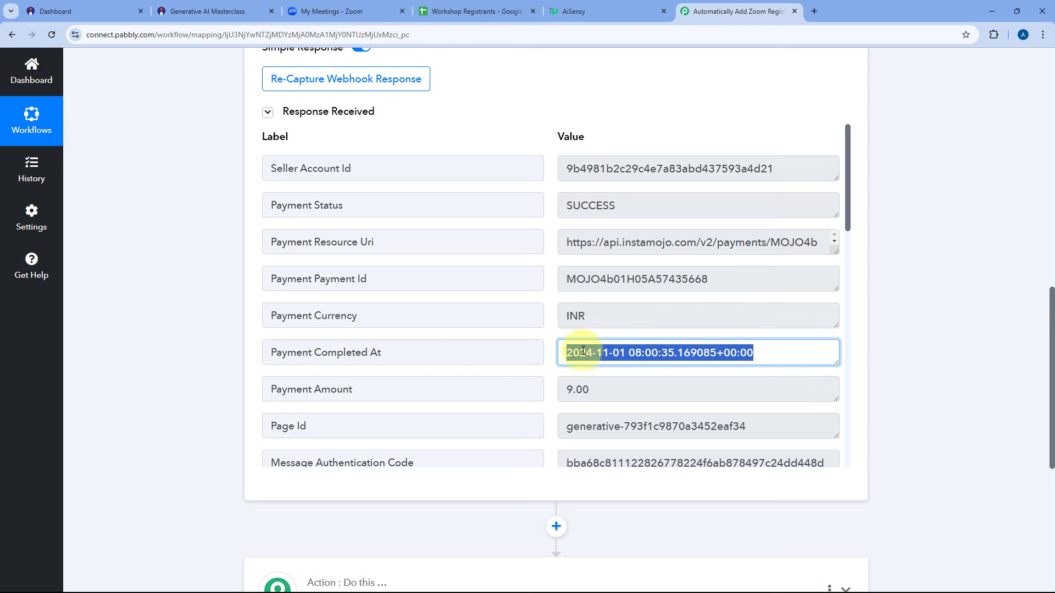
left_click(544, 329)
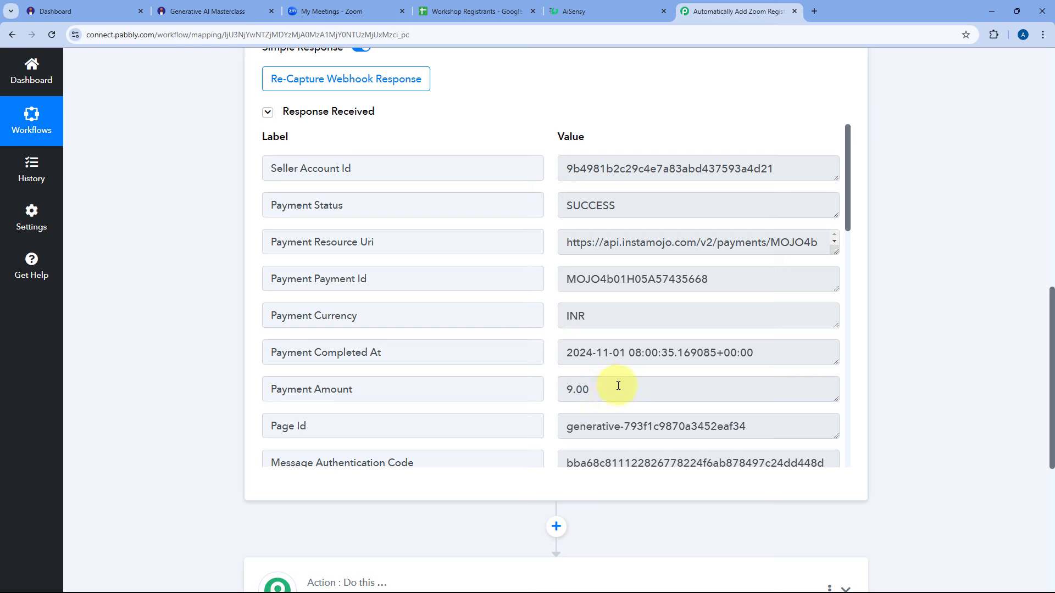
left_click_drag(607, 386, 559, 391)
left_click(550, 378)
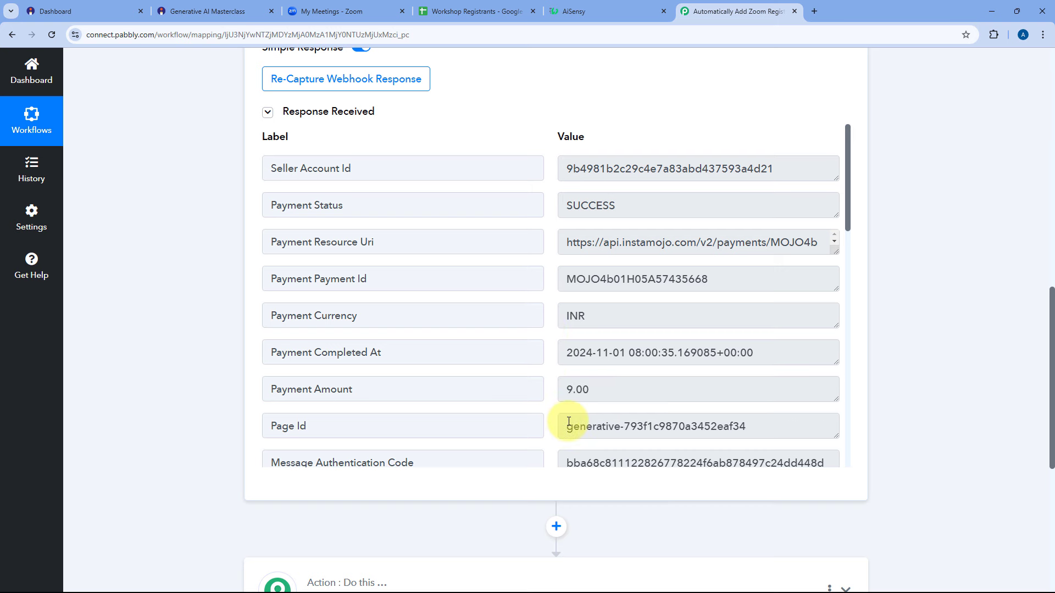
Review the captured purchase purpose and the buyer's name, e-mail, phone and city.
left_click_drag(848, 171, 847, 287)
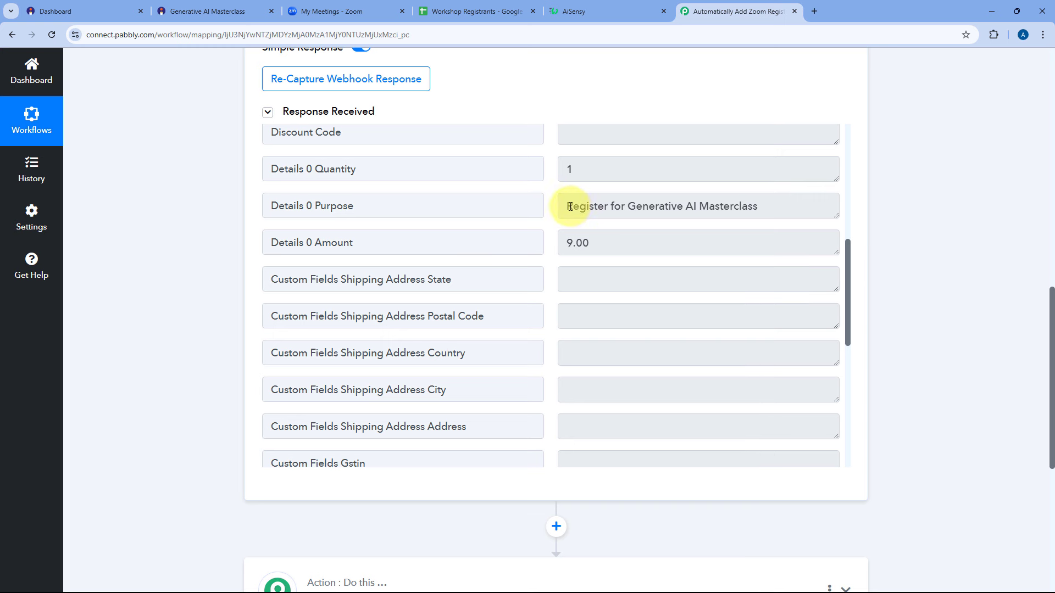
left_click_drag(570, 207, 544, 243)
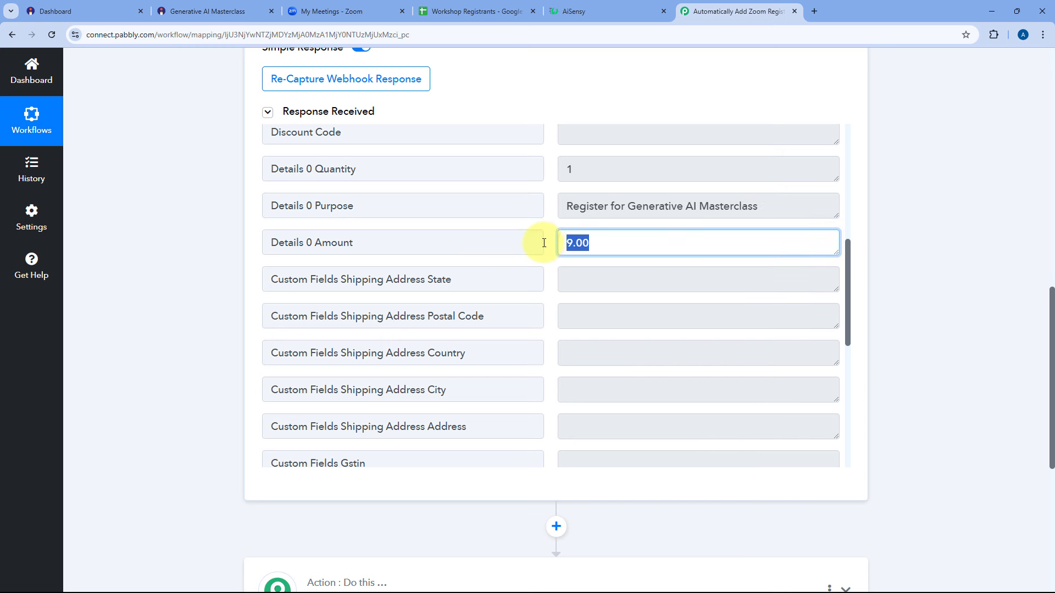
left_click(543, 243)
scroll(852, 428, "down", 2)
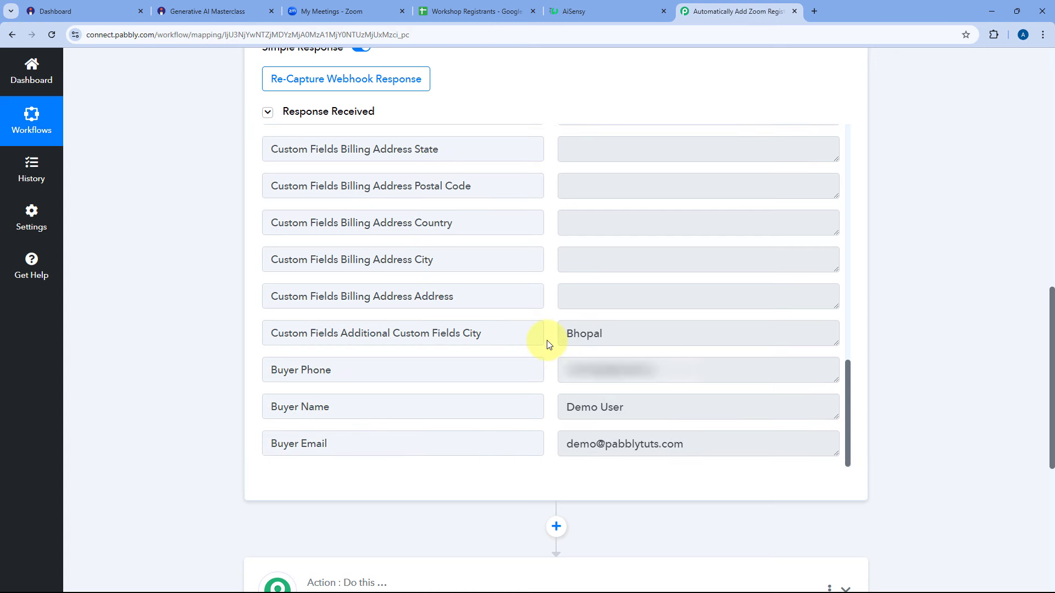
left_click_drag(631, 406, 563, 406)
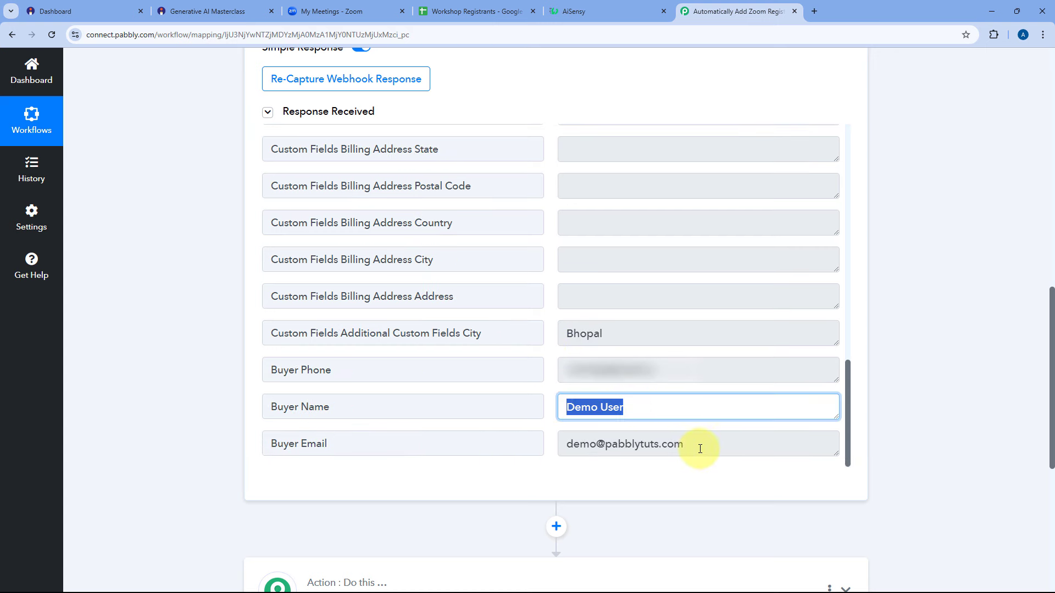
left_click_drag(688, 446, 533, 369)
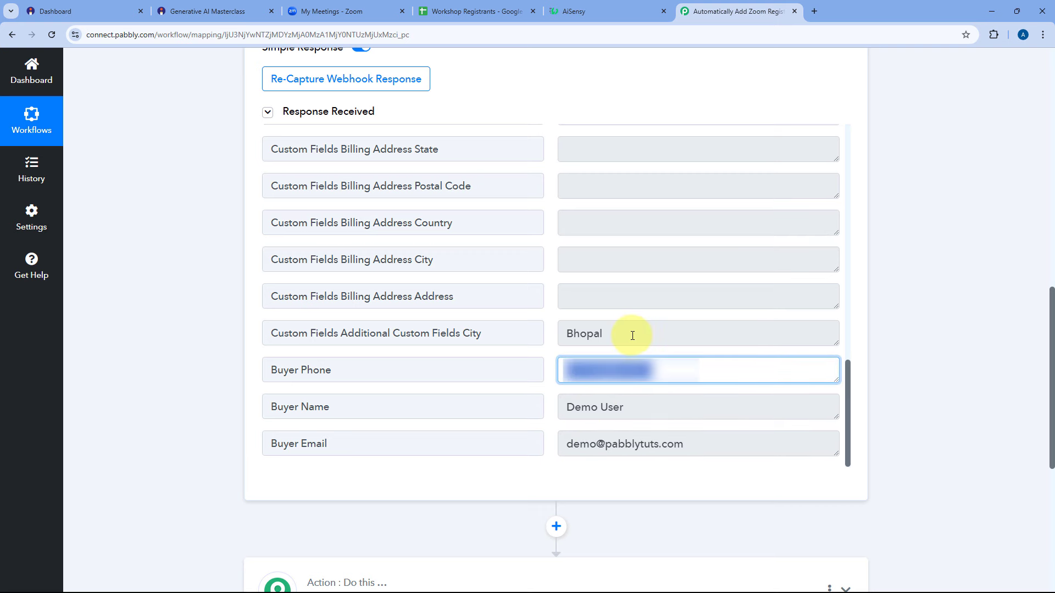
left_click_drag(632, 335, 542, 336)
left_click(549, 337)
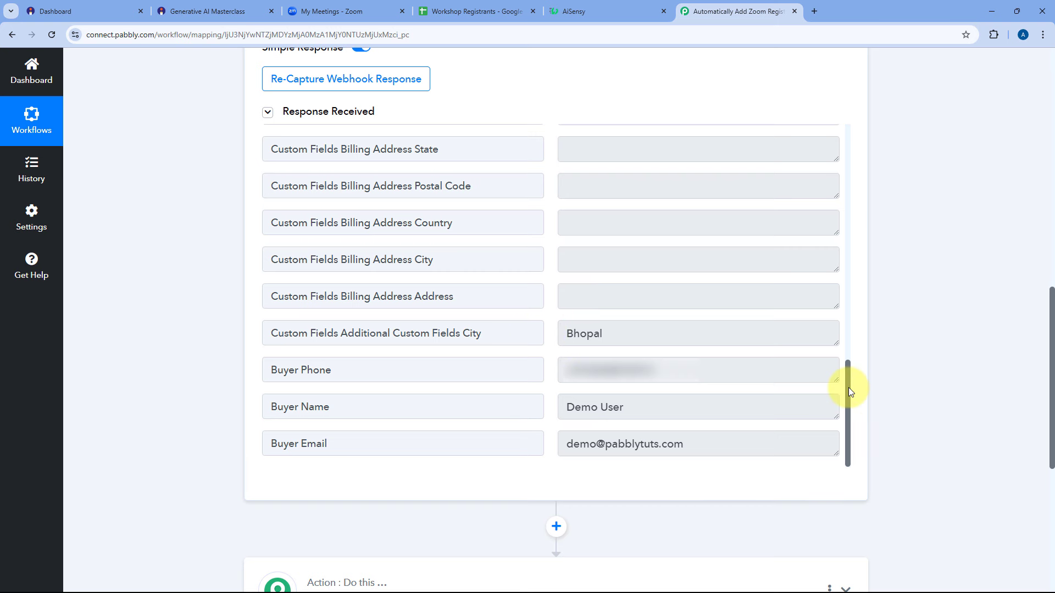
left_click_drag(849, 388, 846, 129)
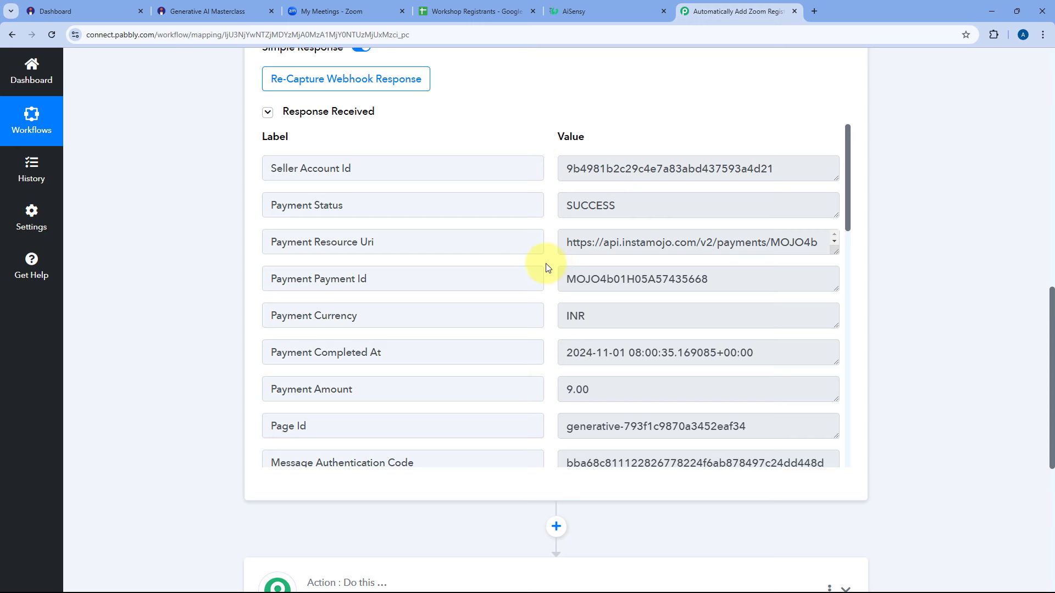
left_click(360, 10)
left_click(747, 8)
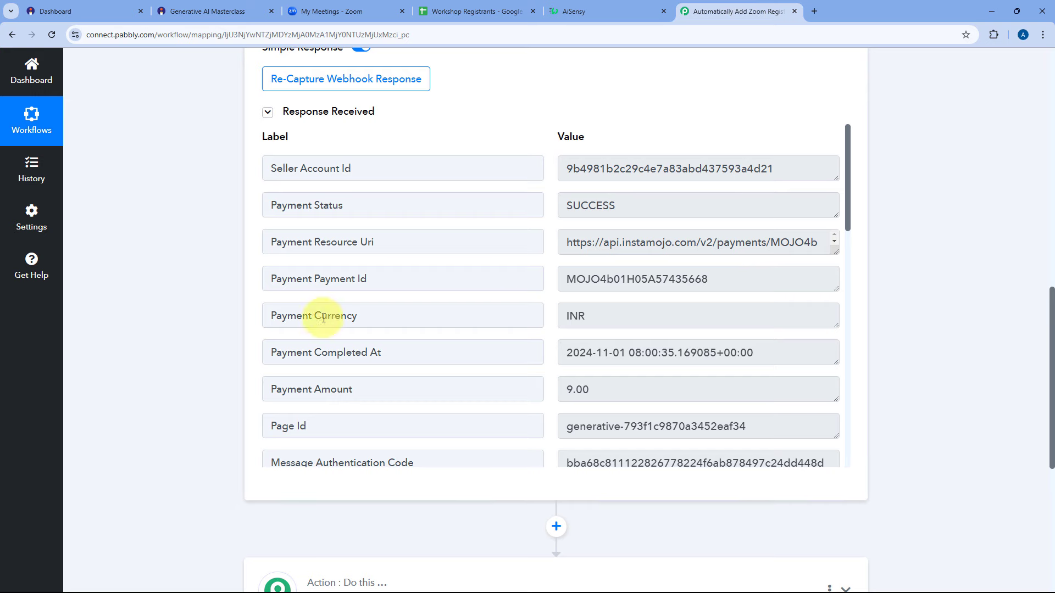
Set the action step to Zoom with the Add Meeting Registrant event.
scroll(447, 275, "down", 5)
left_click(455, 265)
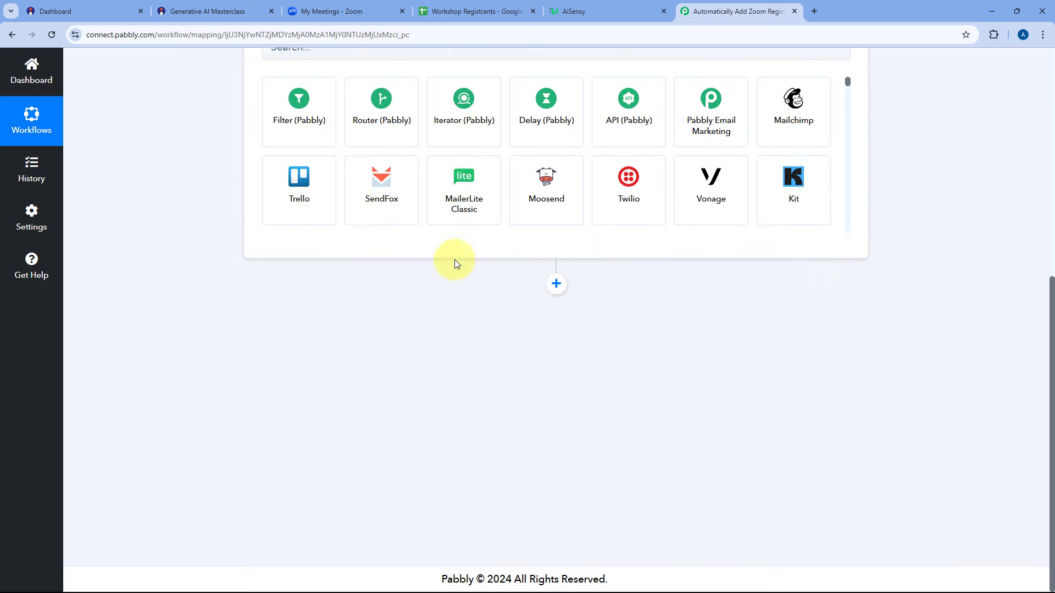
left_click(326, 277)
type("Zoom")
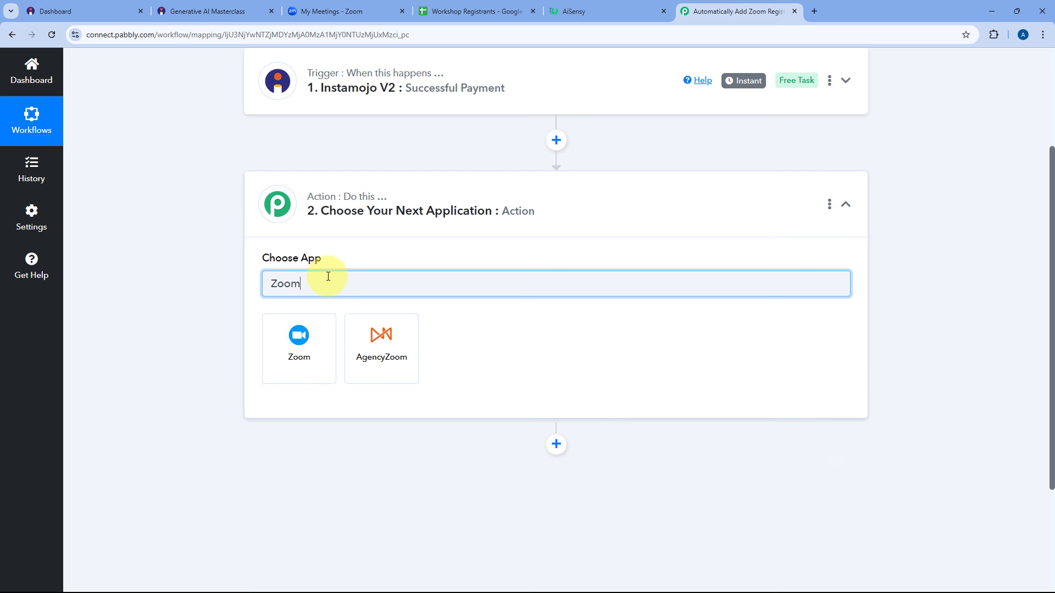
left_click(315, 334)
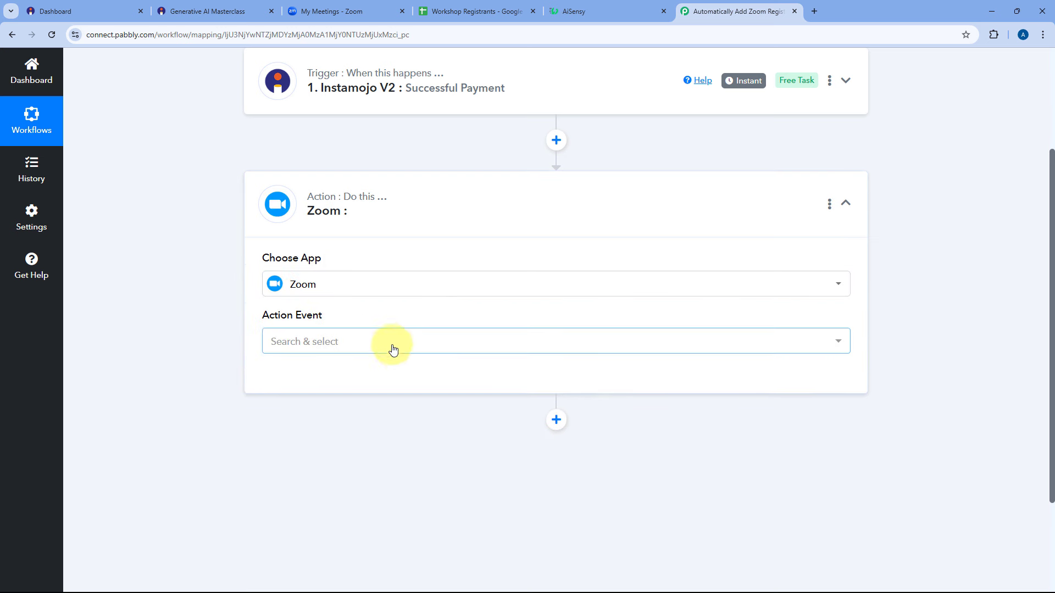
left_click(393, 350)
scroll(214, 342, "down", 3)
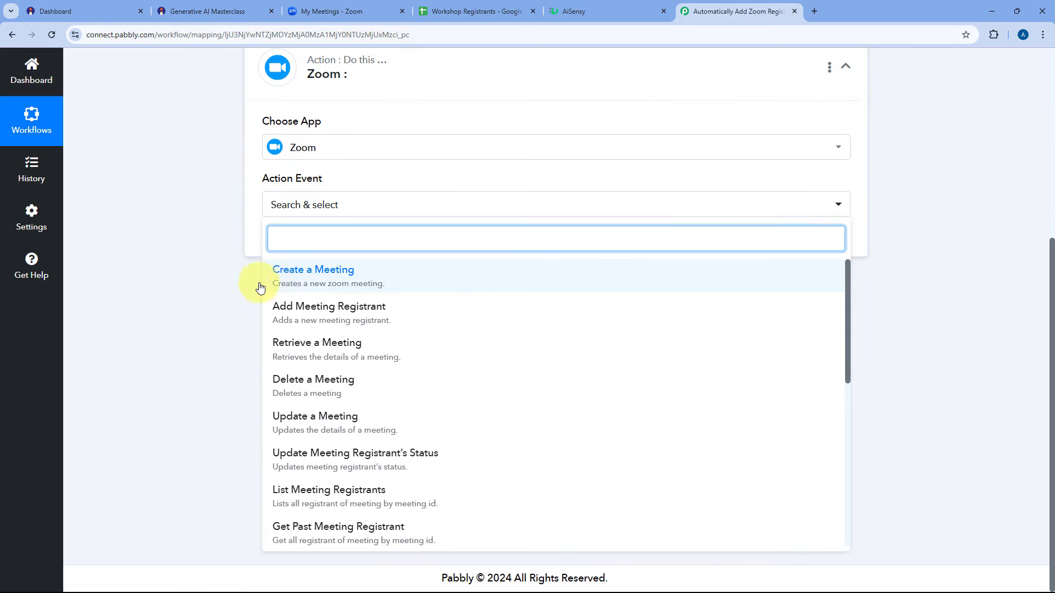
left_click(296, 316)
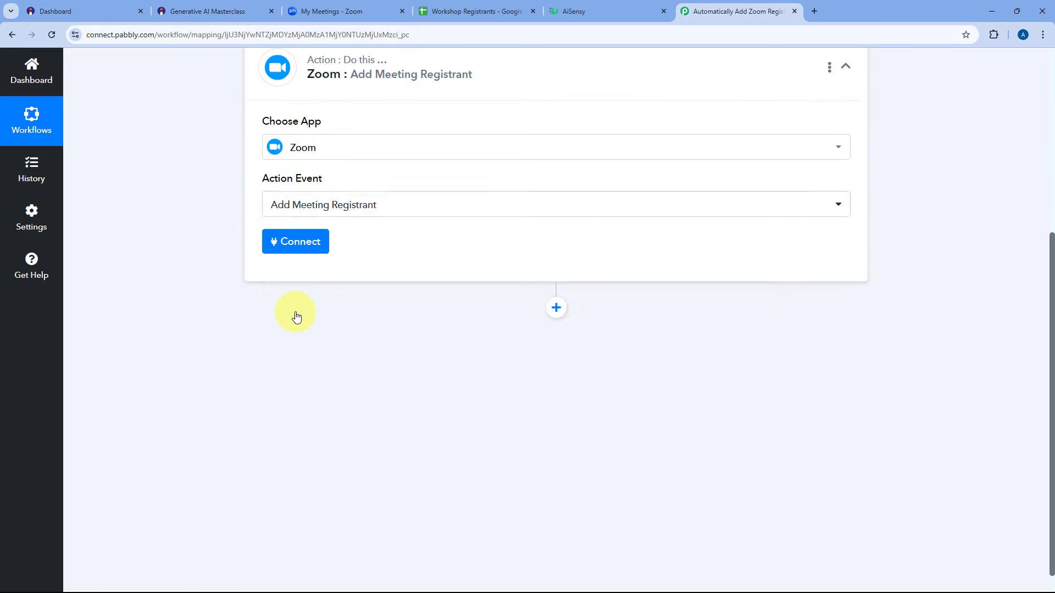
Add a new Zoom connection and authorize it with Connect With Zoom.
left_click(293, 245)
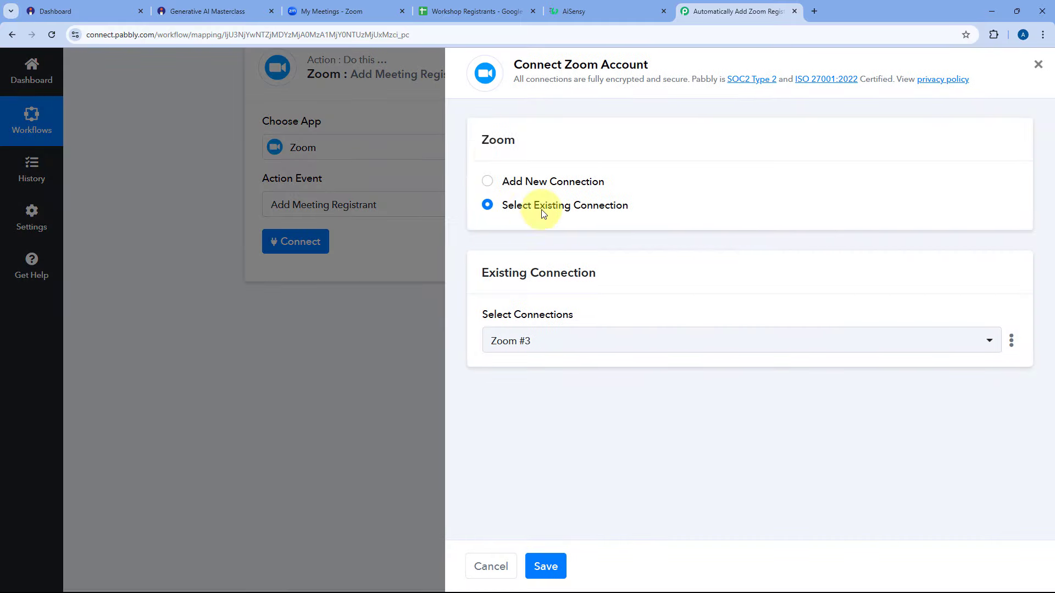
left_click(486, 183)
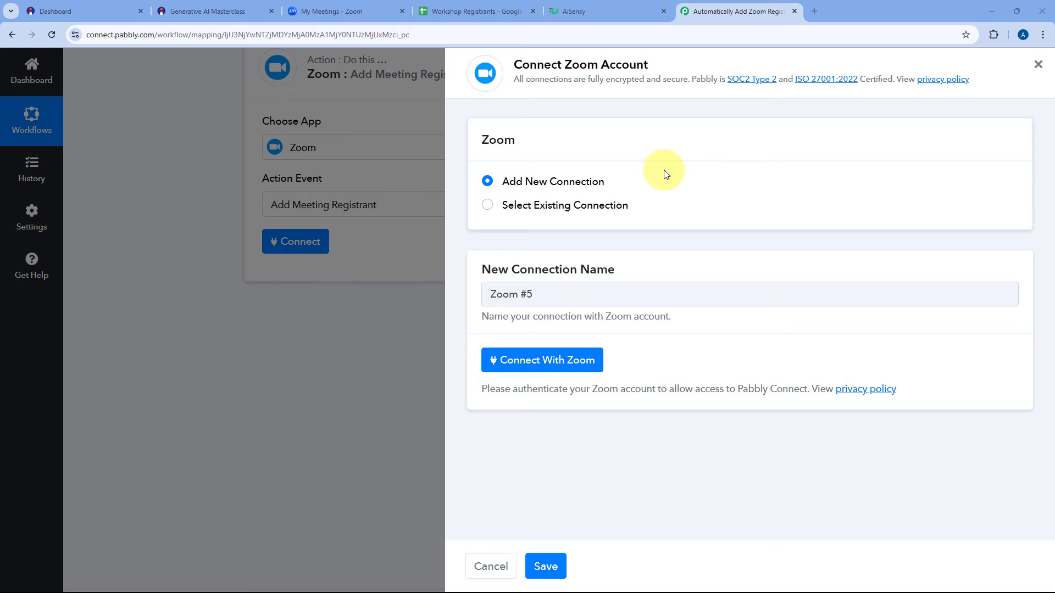
left_click(552, 358)
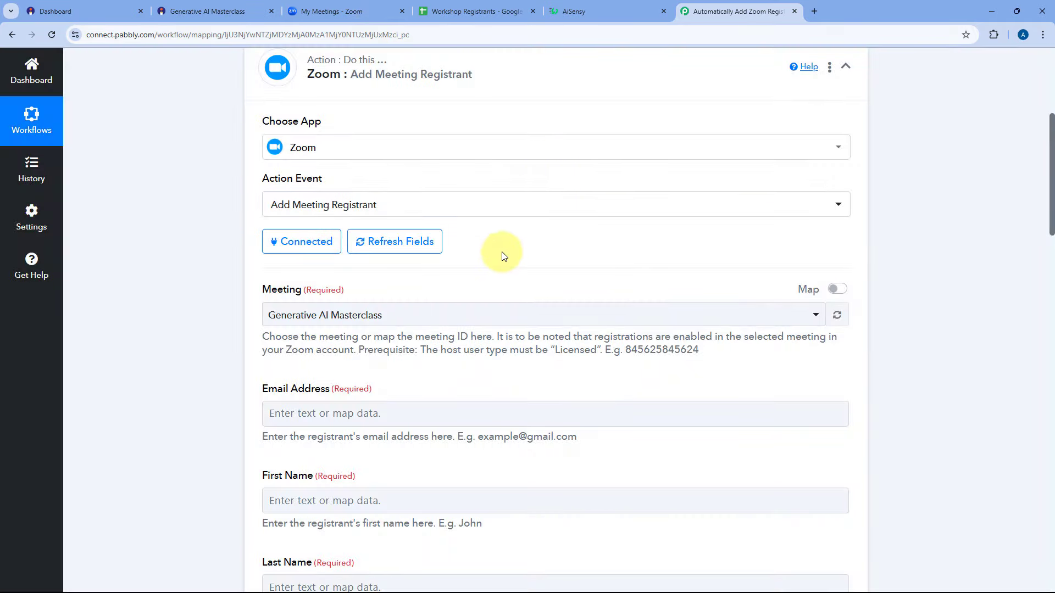
scroll(504, 255, "down", 1)
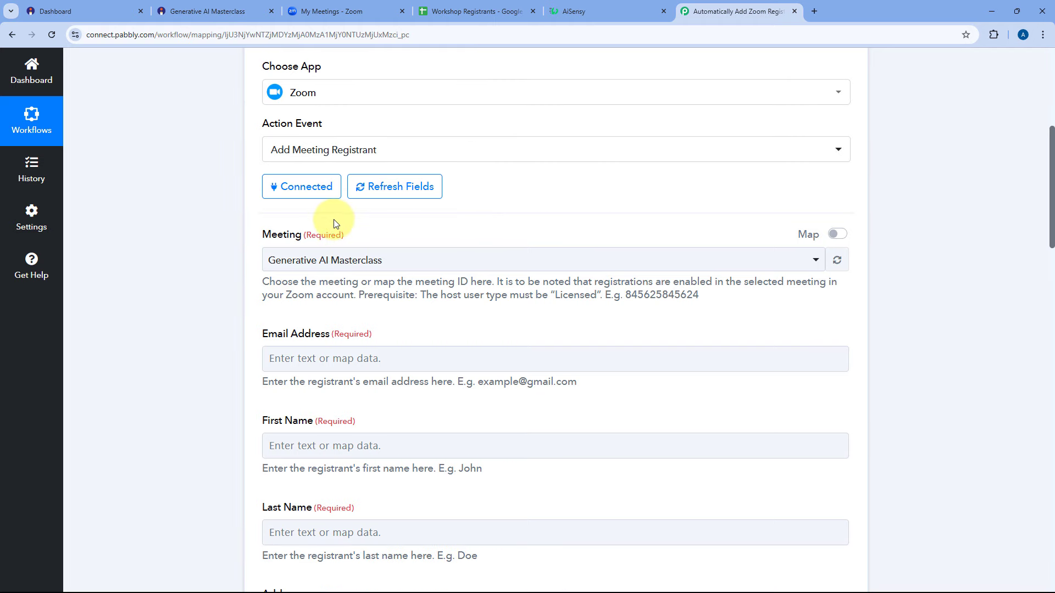
scroll(493, 211, "down", 1)
left_click(478, 207)
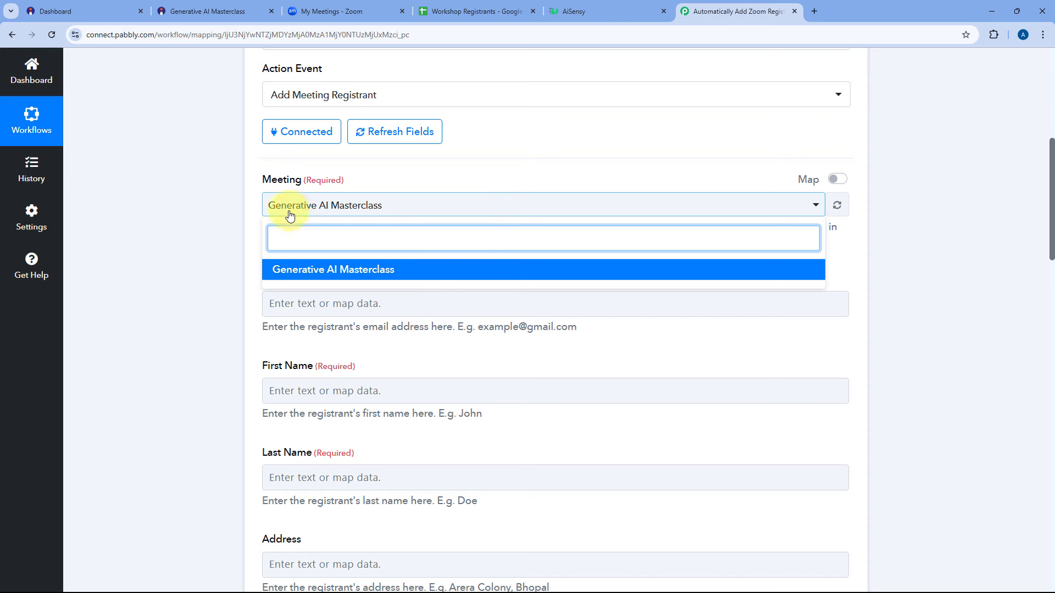
left_click(256, 208)
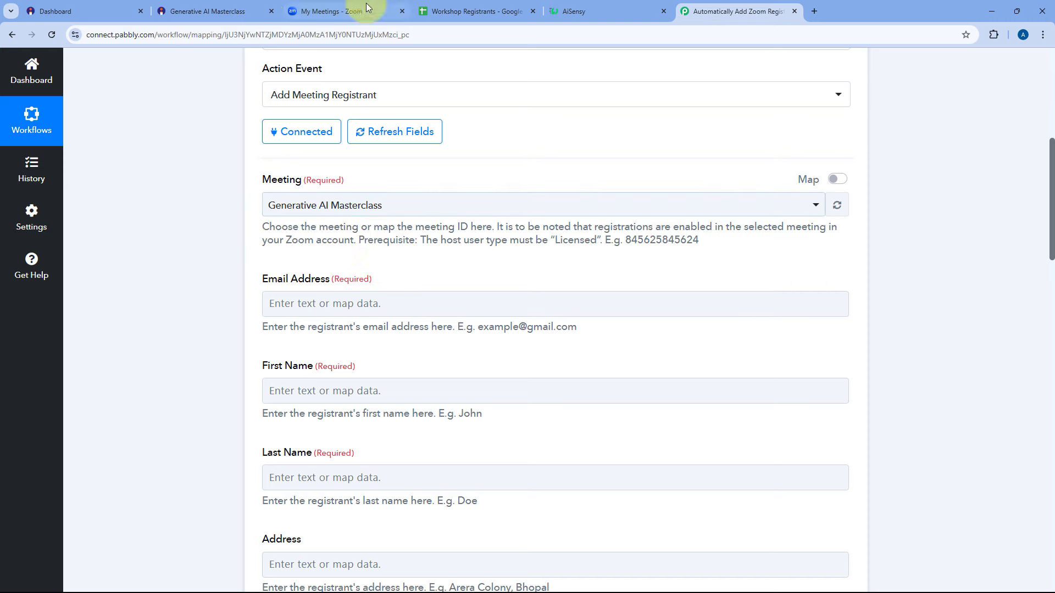
left_click(351, 10)
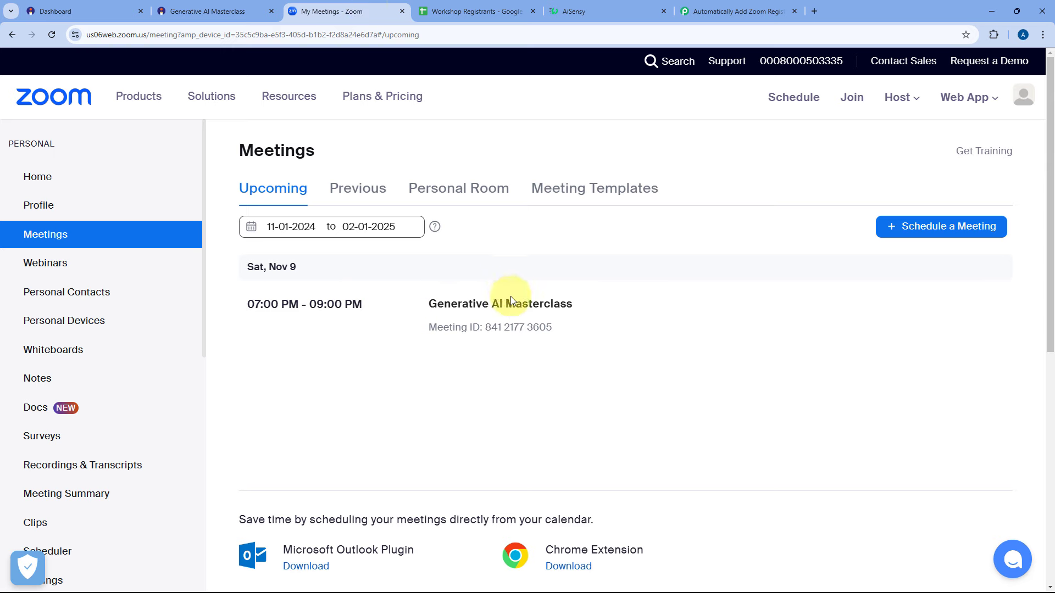
left_click(739, 10)
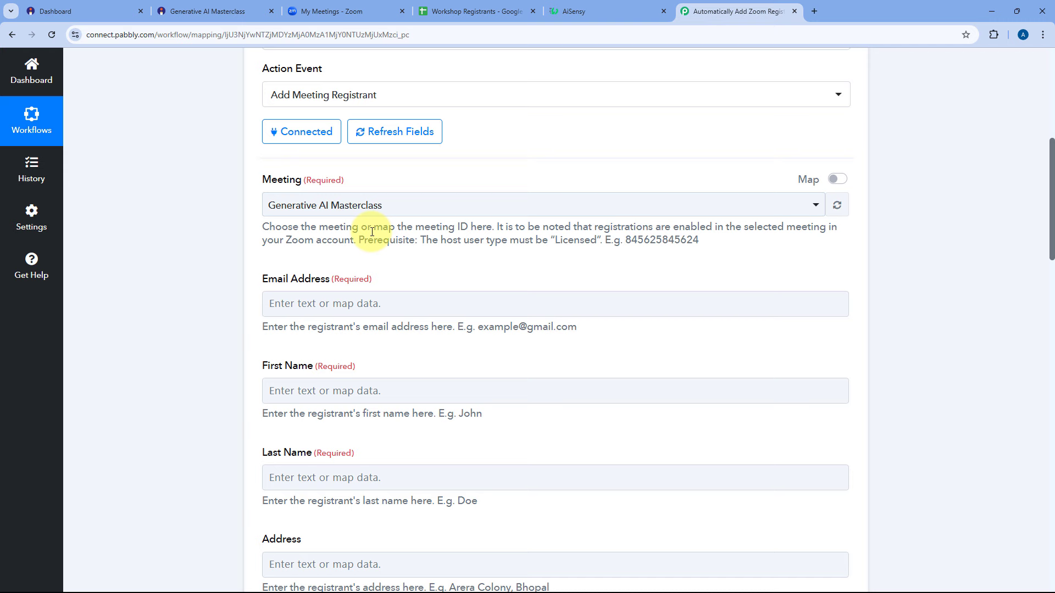
left_click(395, 208)
left_click(395, 182)
scroll(283, 248, "down", 3)
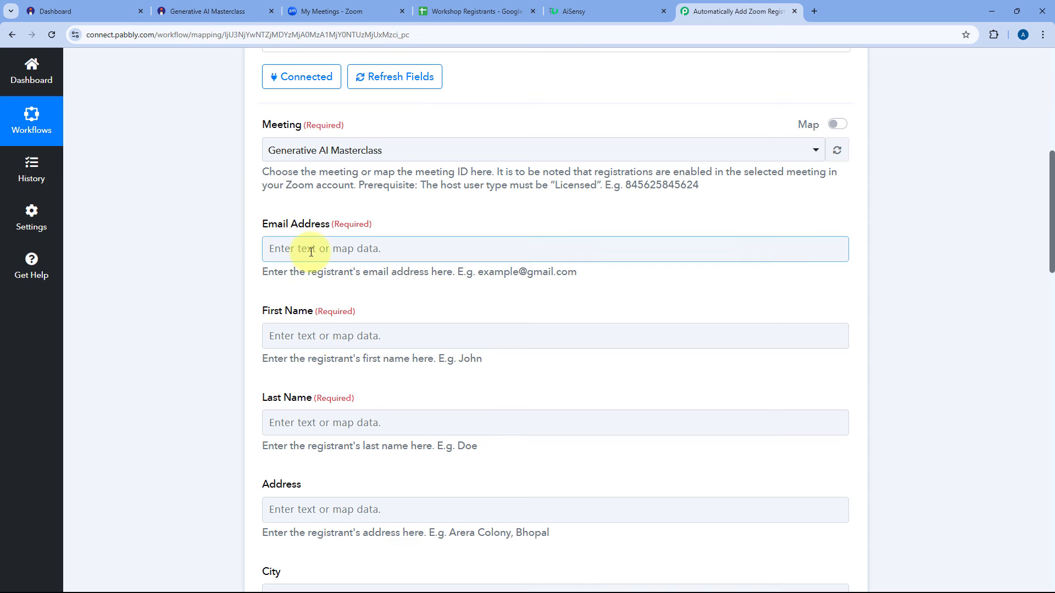
scroll(293, 280, "down", 1)
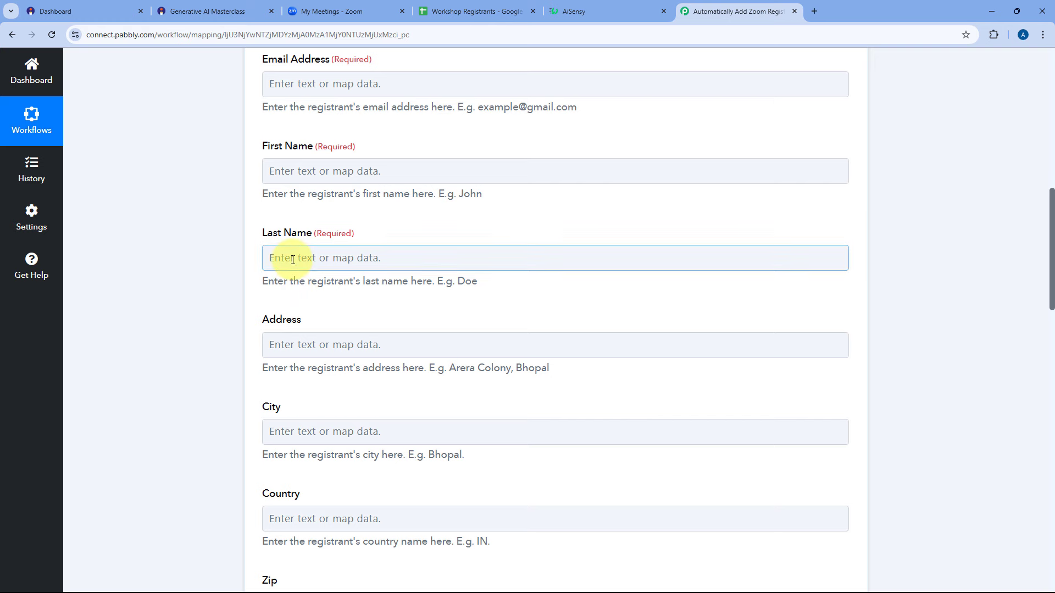
scroll(292, 262, "up", 2)
scroll(291, 262, "up", 1)
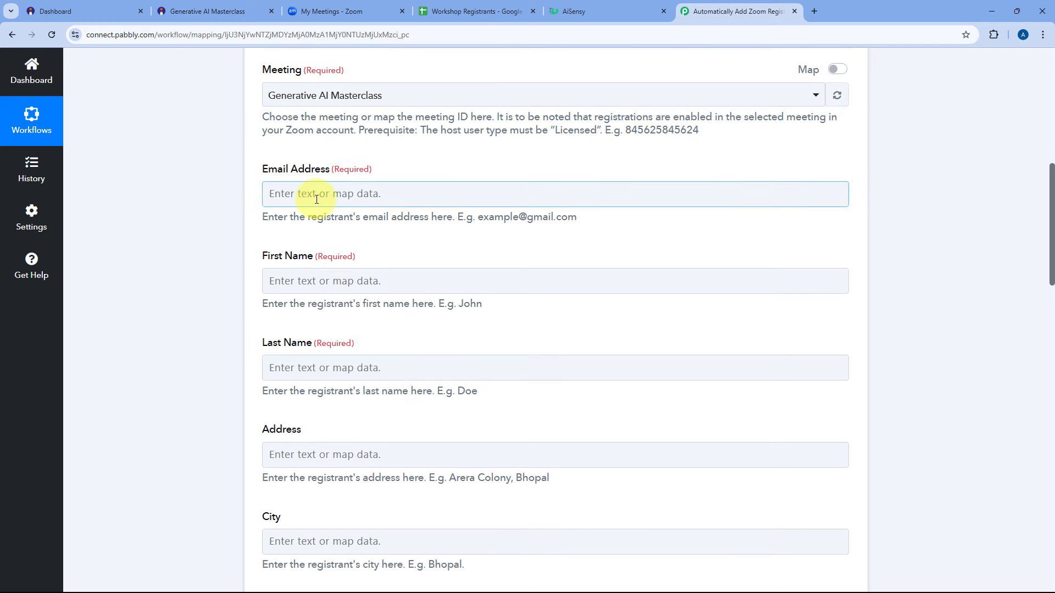
scroll(302, 207, "up", 10)
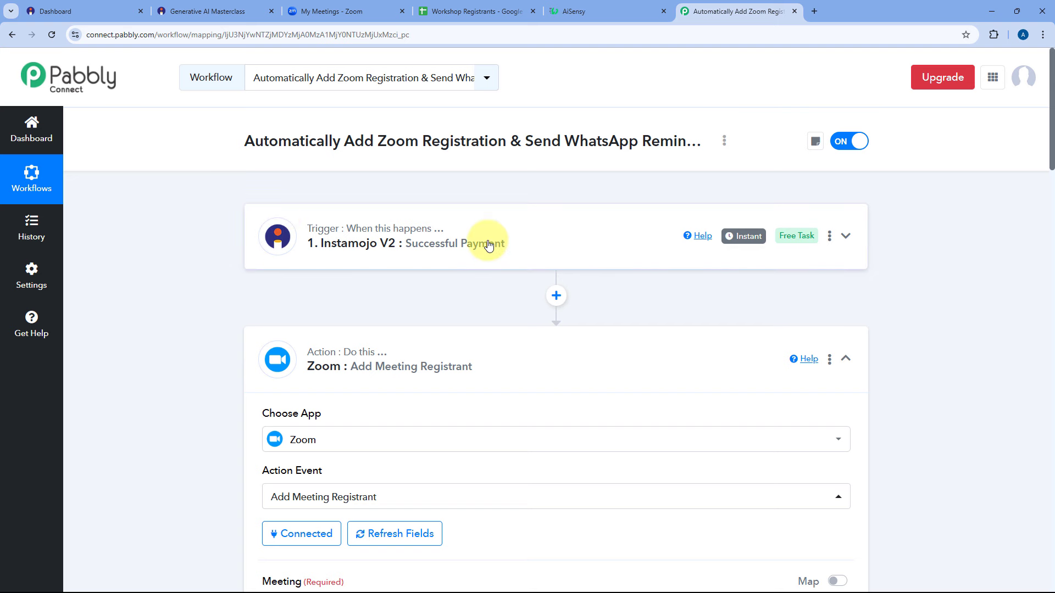
Collapse the Instamojo trigger and open the Zoom registrant step's settings.
left_click(531, 244)
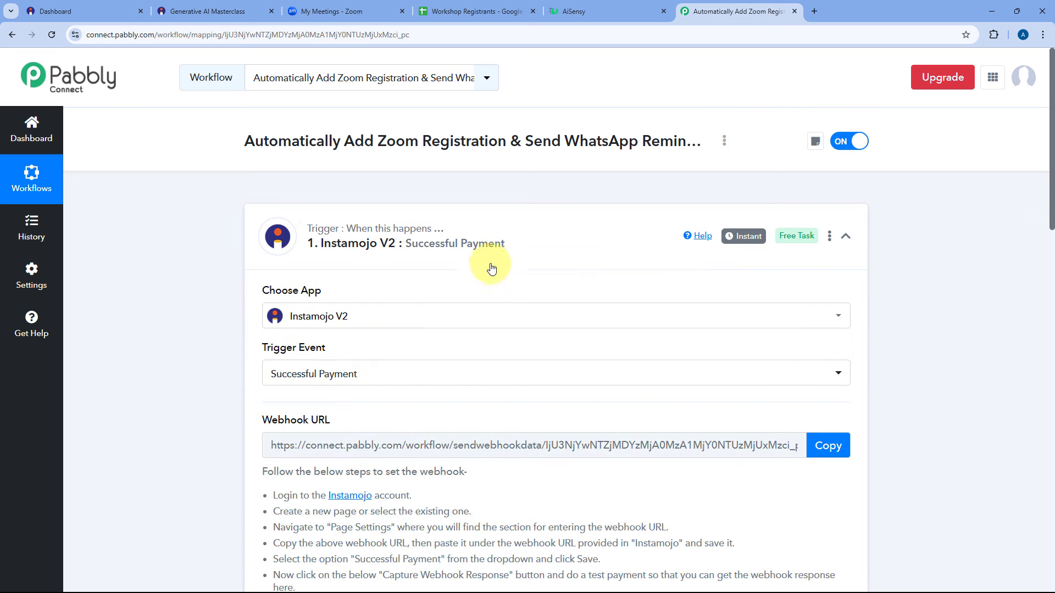
left_click(517, 242)
scroll(434, 242, "down", 1)
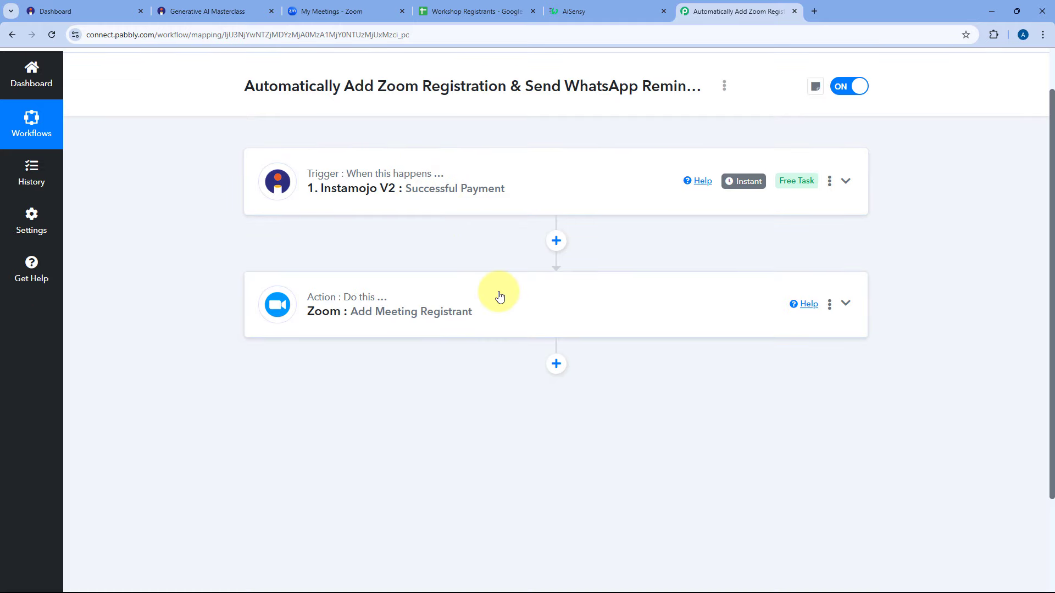
left_click(500, 296)
scroll(175, 302, "down", 6)
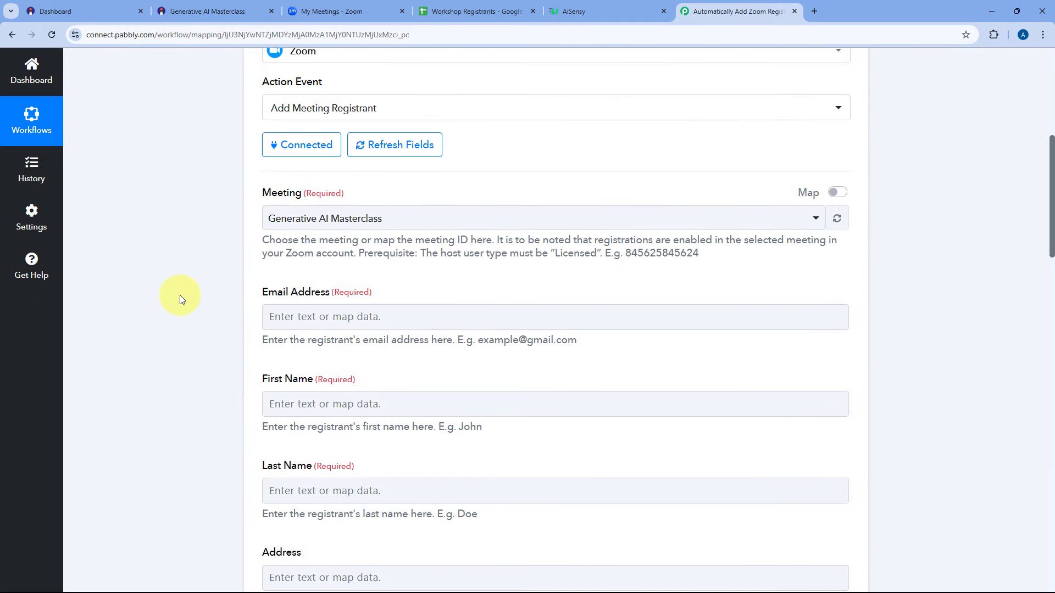
scroll(179, 295, "up", 3)
scroll(396, 179, "up", 2)
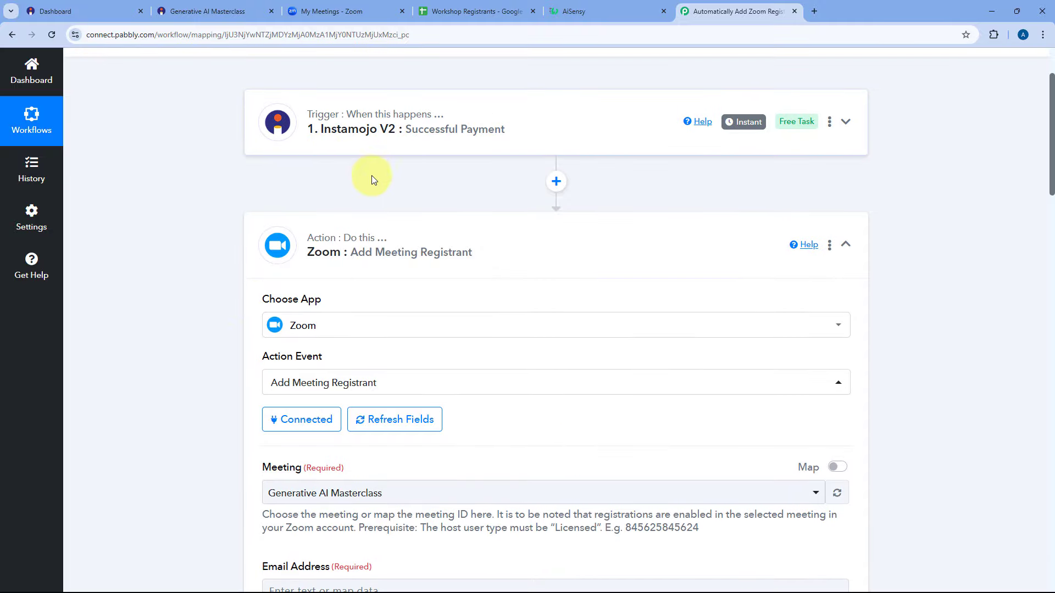
scroll(224, 232, "down", 5)
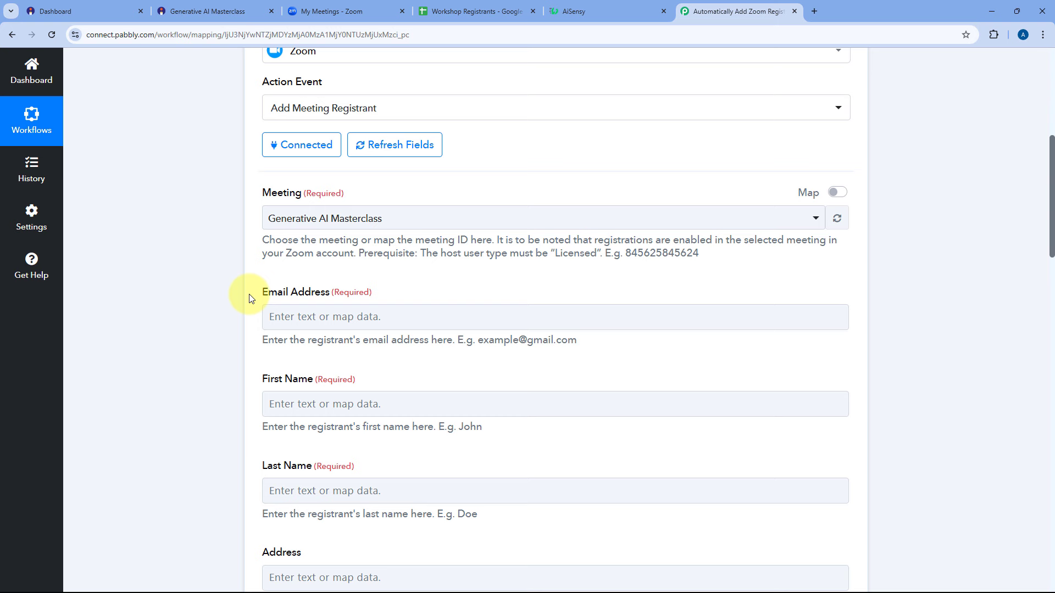
scroll(250, 300, "down", 2)
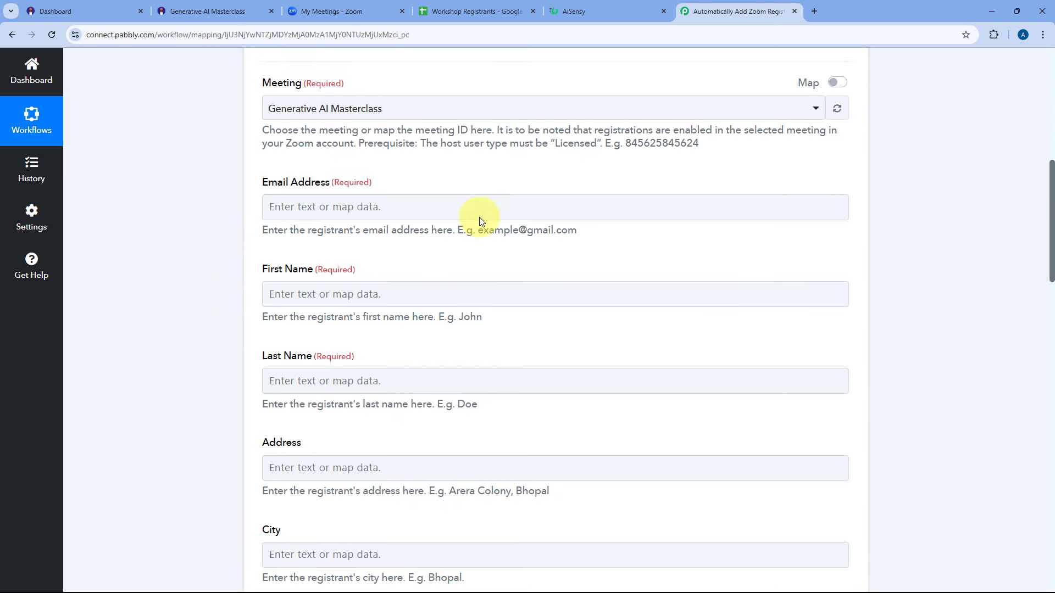
Map Instamojo's Buyer Email into the Zoom registrant's Email Address field.
left_click(303, 206)
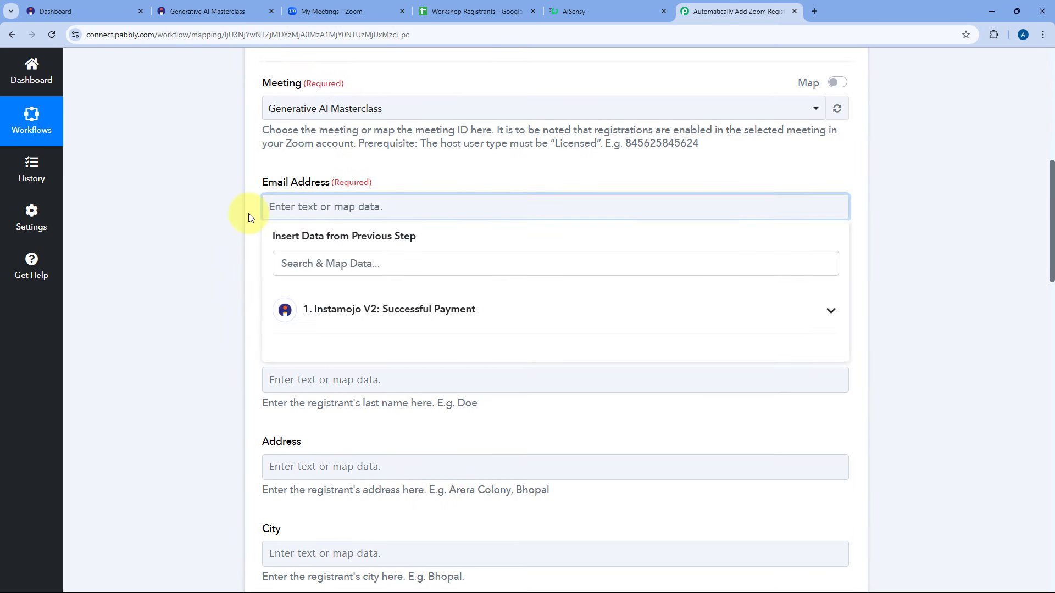
scroll(248, 214, "down", 1)
left_click(354, 254)
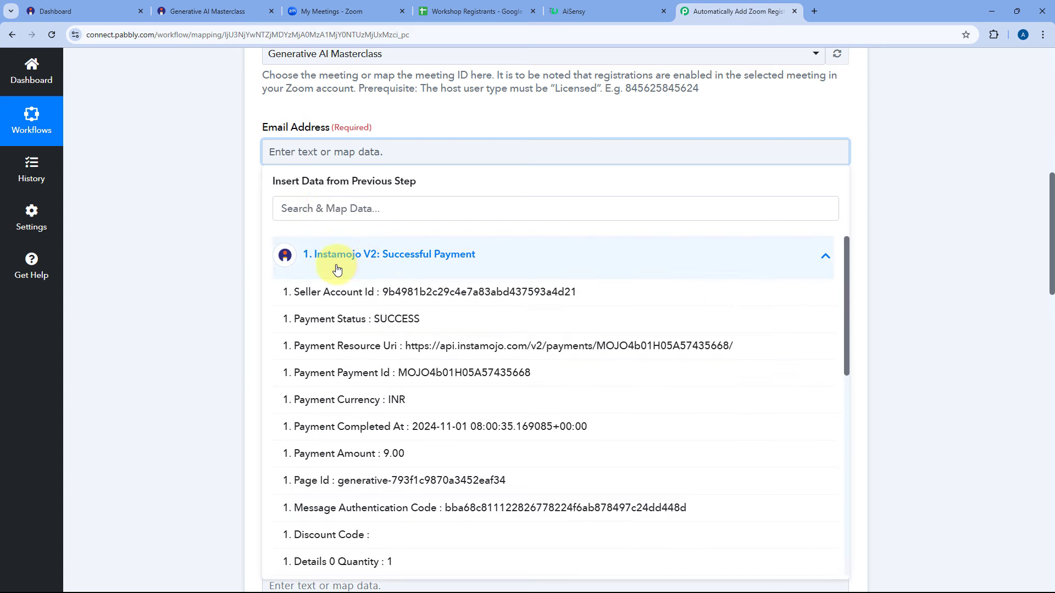
left_click(355, 209)
type("Email")
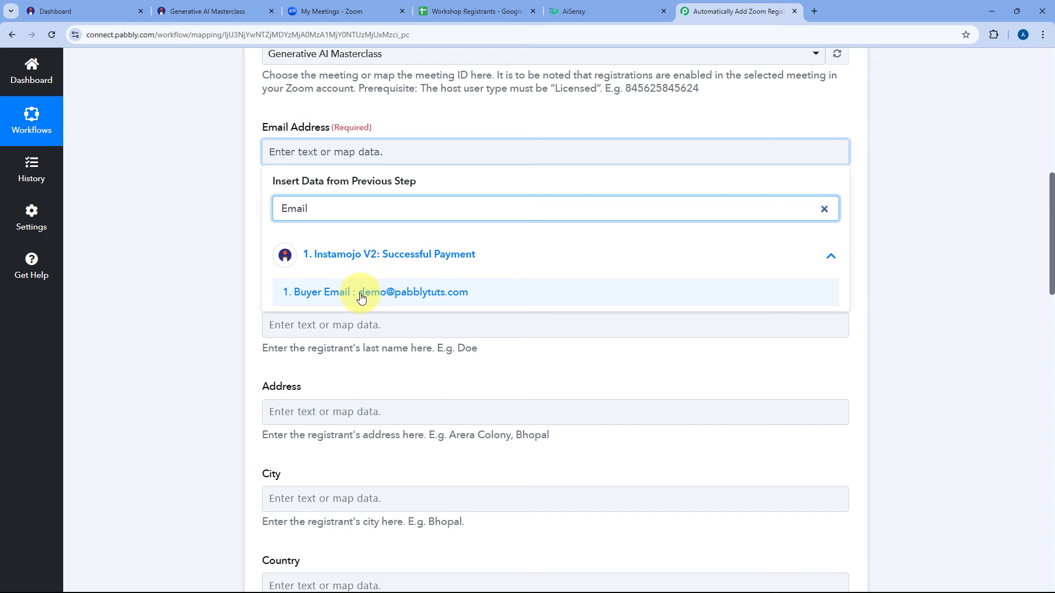
left_click(361, 298)
left_click(243, 179)
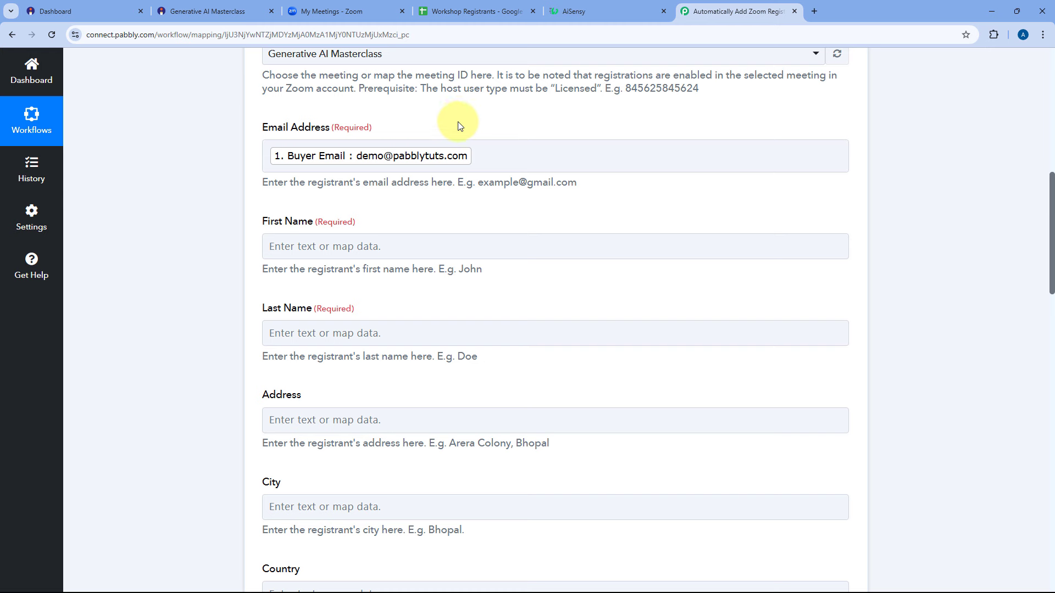
left_click(430, 142)
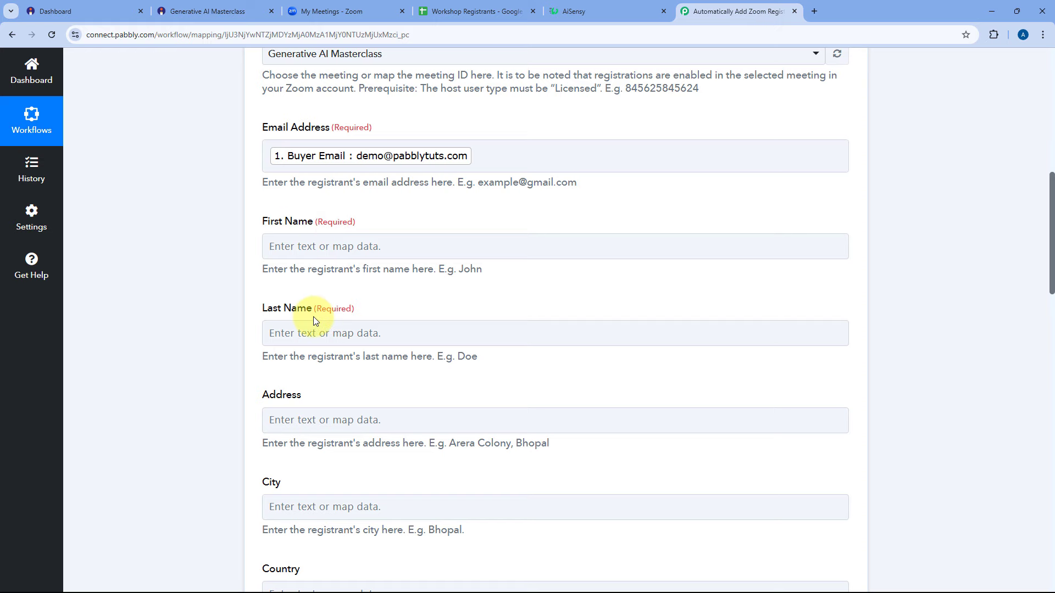
scroll(562, 213, "up", 7)
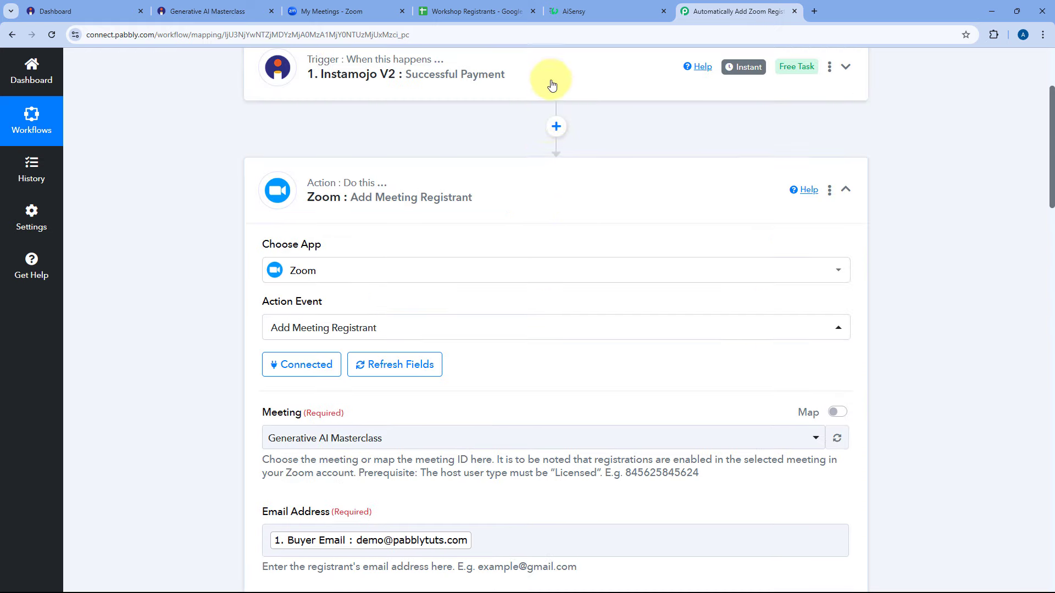
left_click(551, 83)
scroll(204, 250, "down", 10)
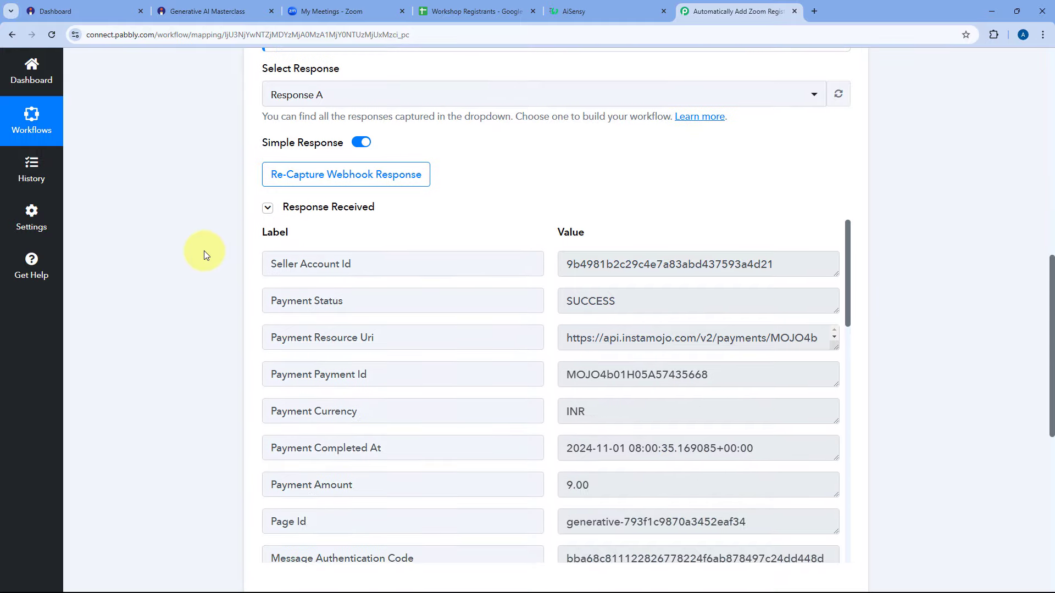
left_click_drag(848, 205, 871, 527)
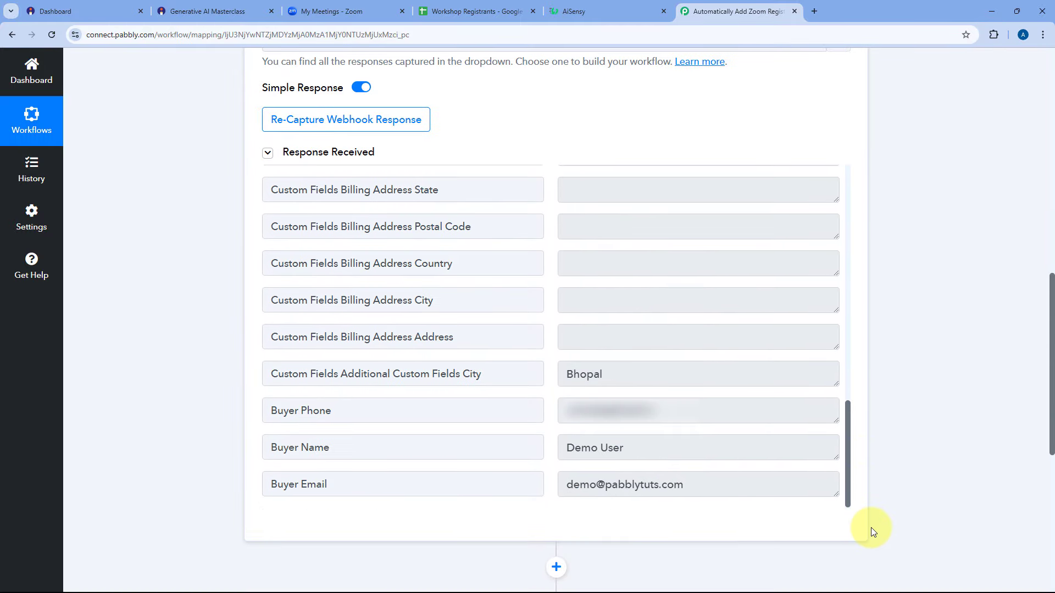
left_click_drag(636, 451, 553, 455)
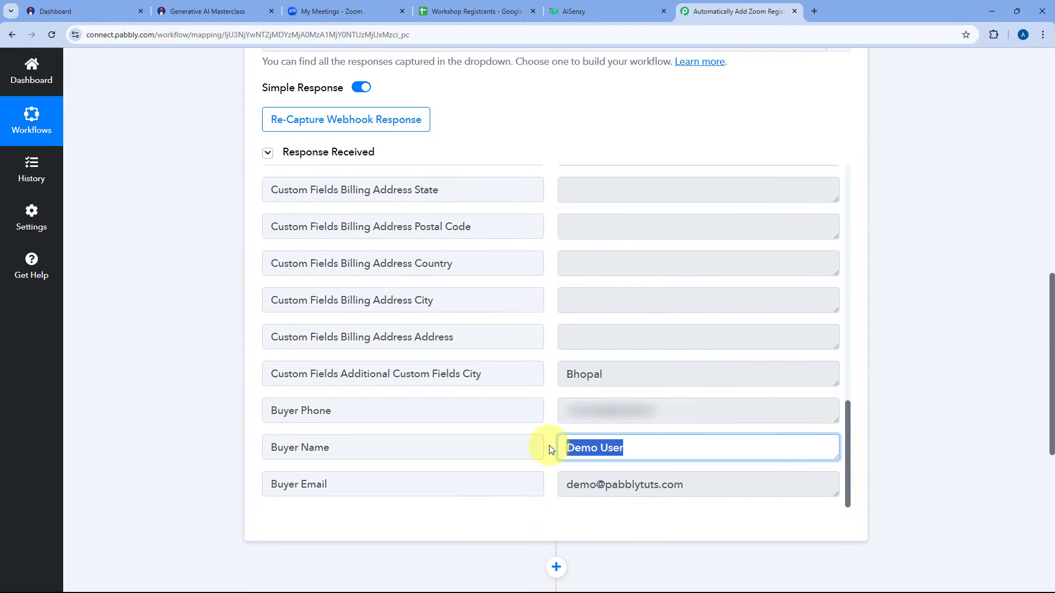
left_click(551, 449)
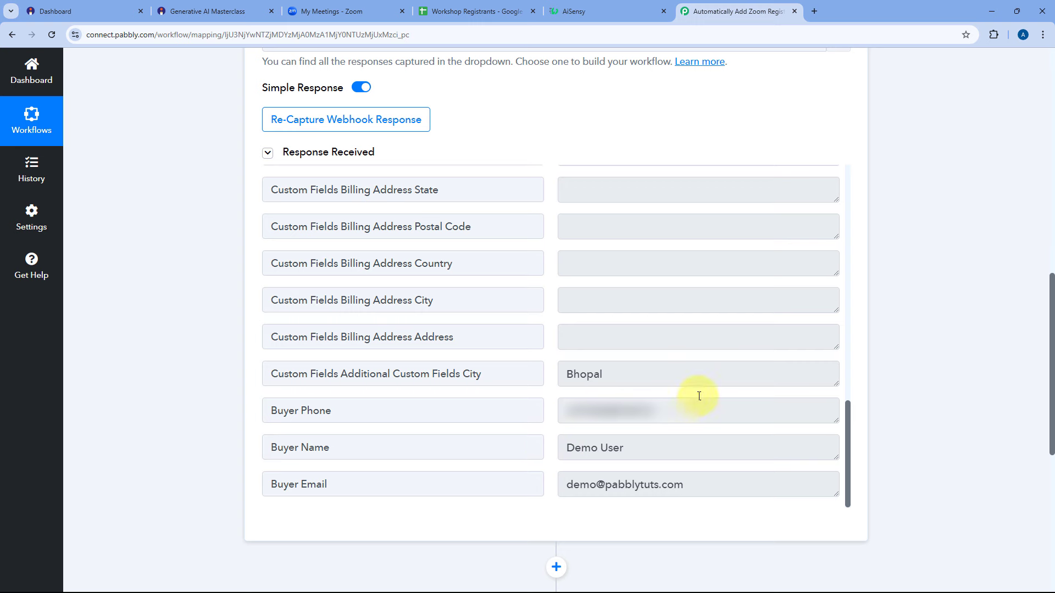
scroll(711, 337, "up", 10)
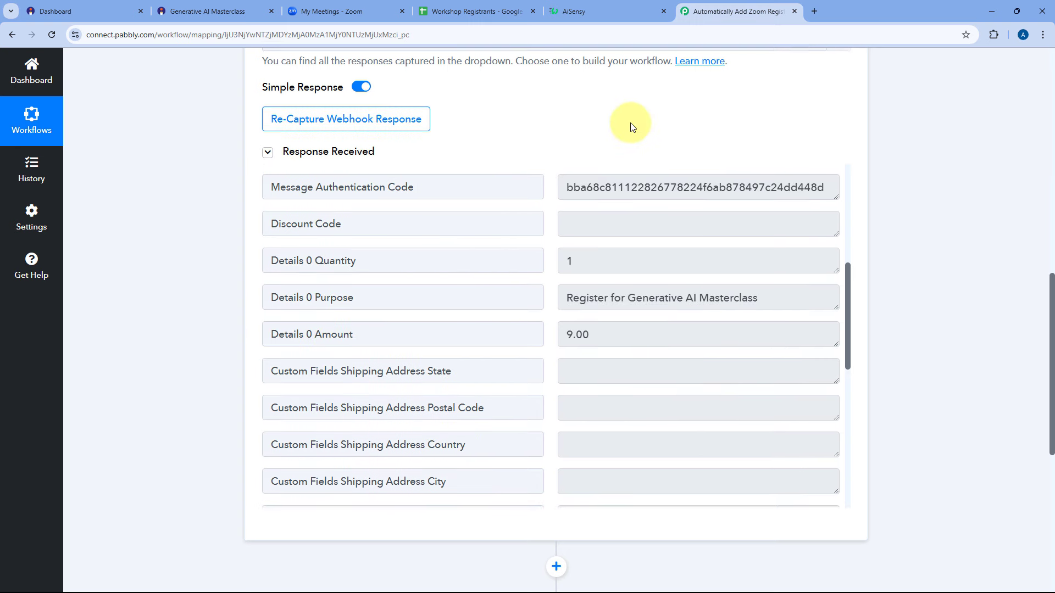
scroll(624, 122, "down", 8)
scroll(605, 190, "up", 4)
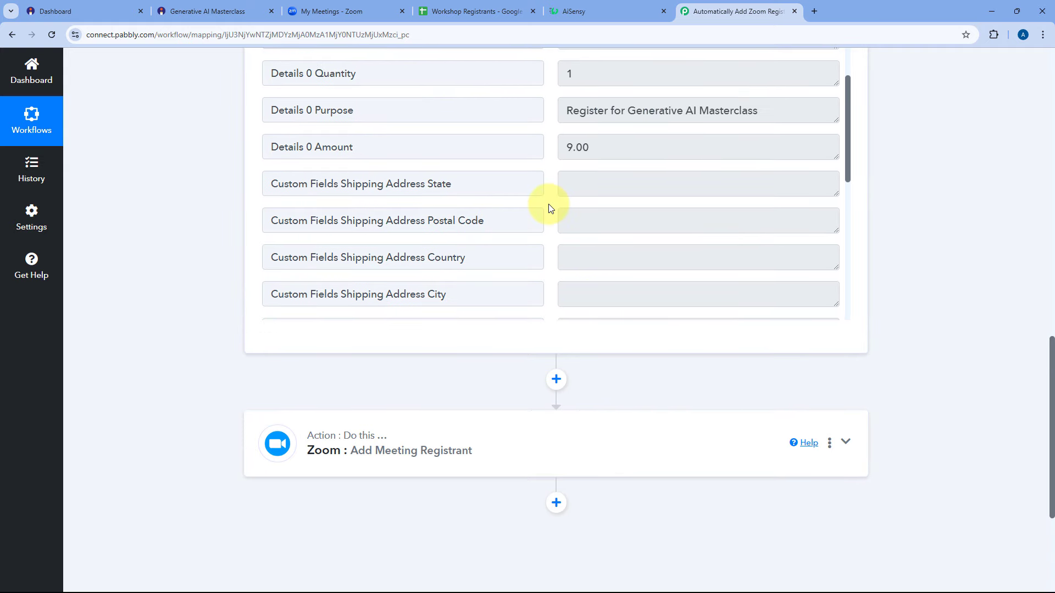
scroll(548, 208, "down", 5)
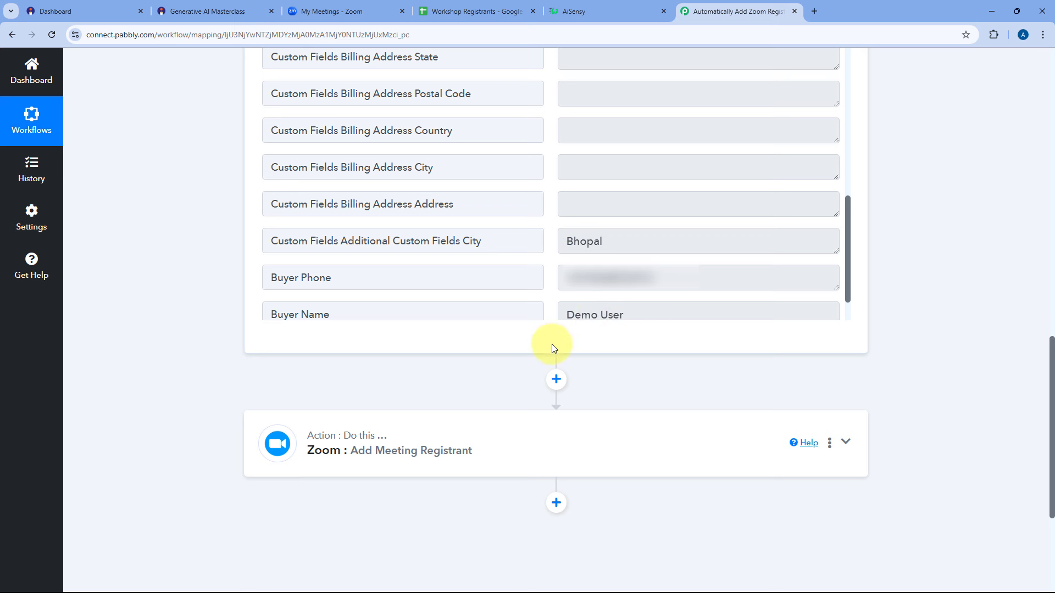
Insert a Text Formatter (Pabbly) step with the Split Text event before the Zoom step and connect it.
left_click(556, 379)
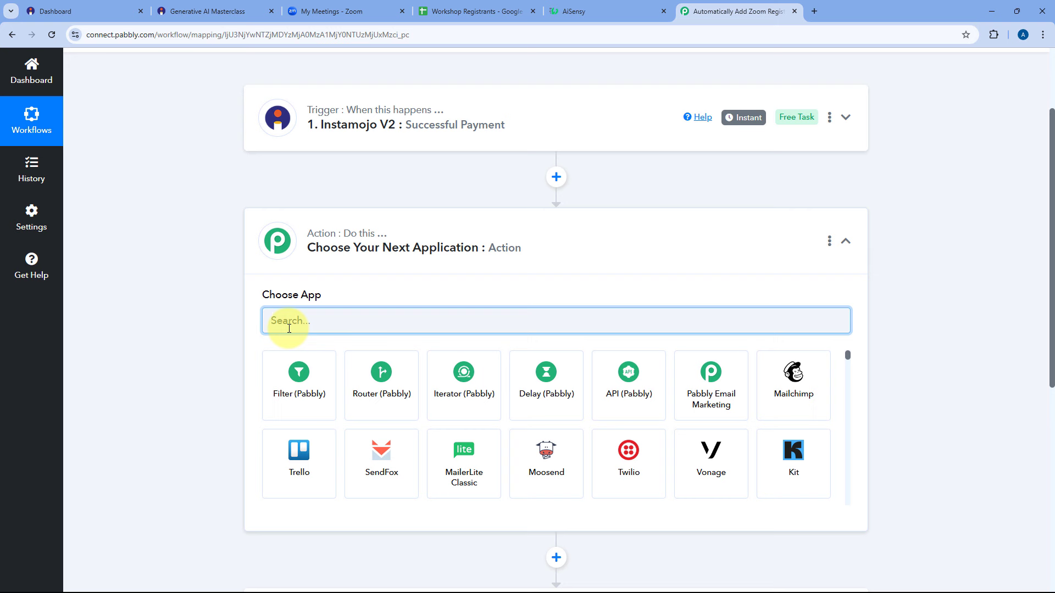
type("Text")
left_click(291, 377)
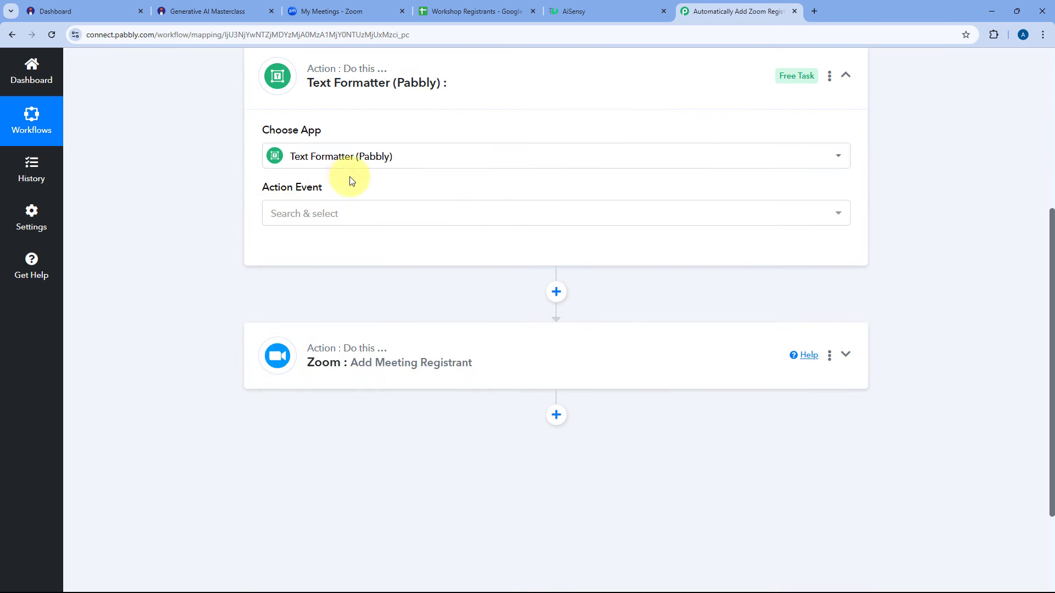
left_click(349, 214)
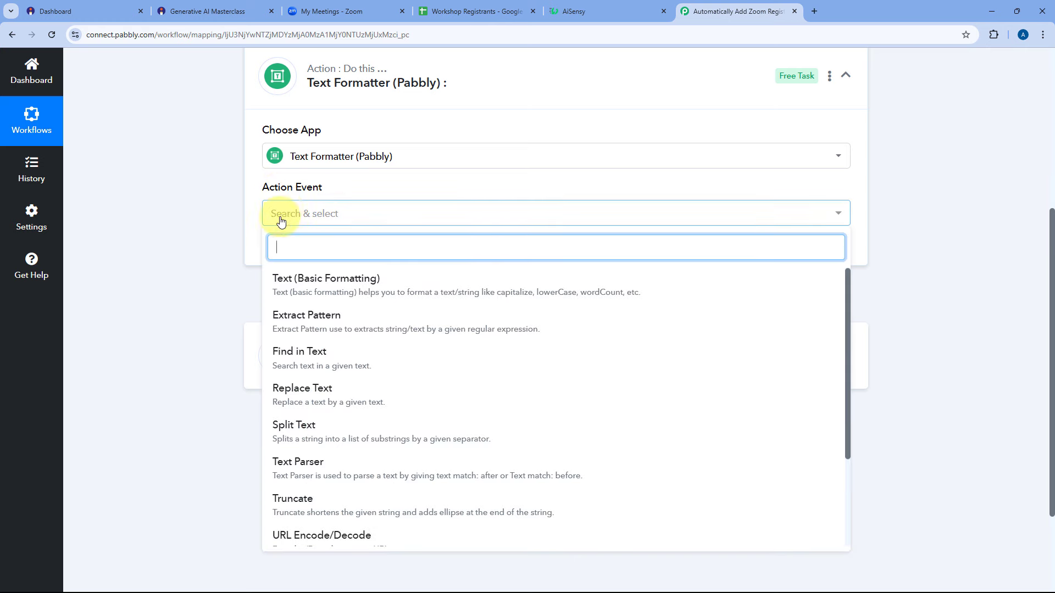
left_click(302, 428)
left_click(296, 250)
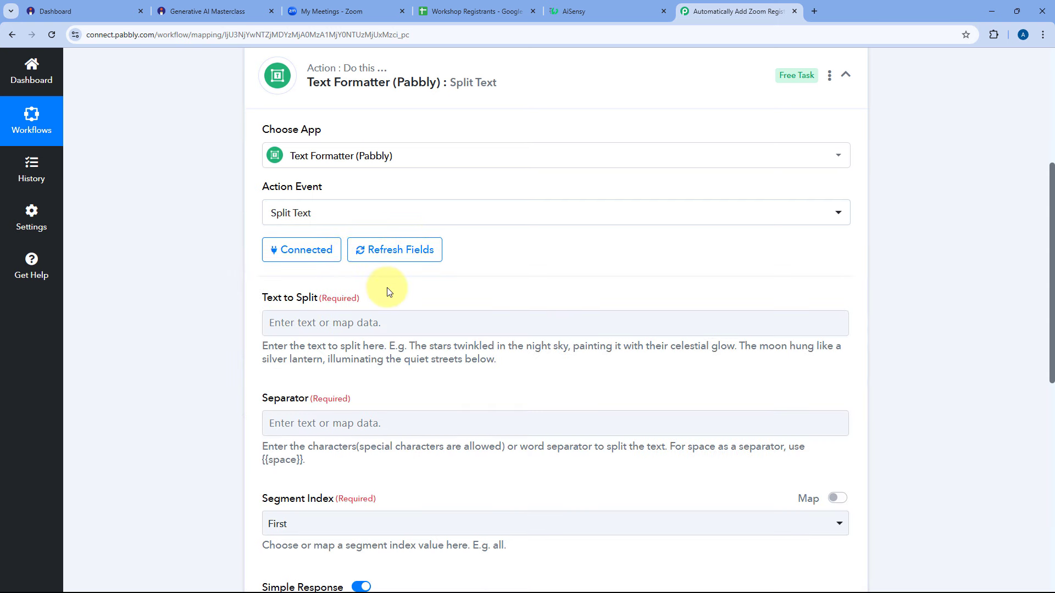
scroll(389, 282, "down", 2)
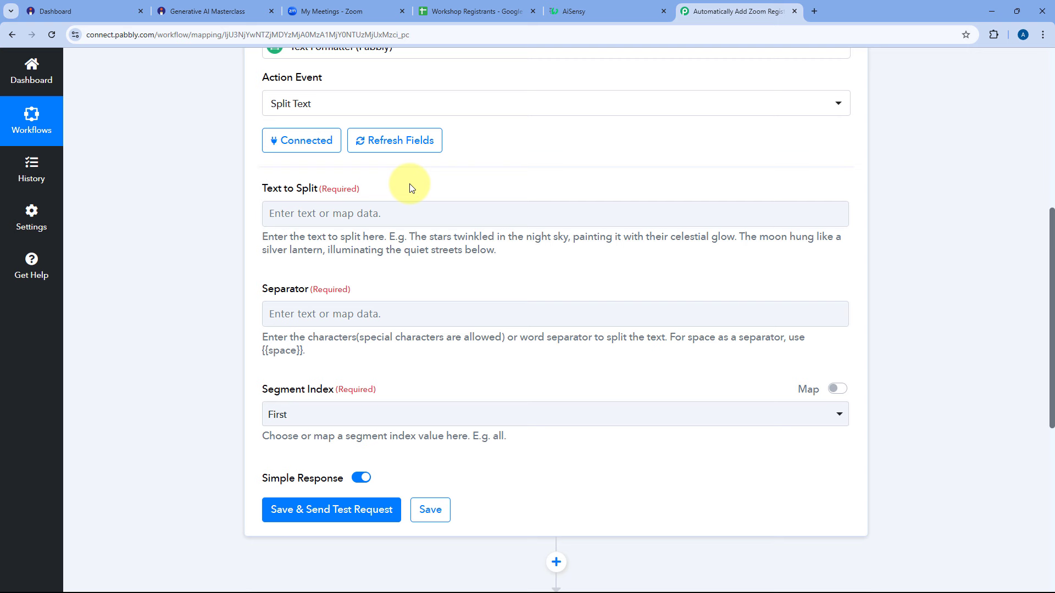
Map Instamojo's Buyer Name into the Split Text step's Text to Split field.
left_click(305, 213)
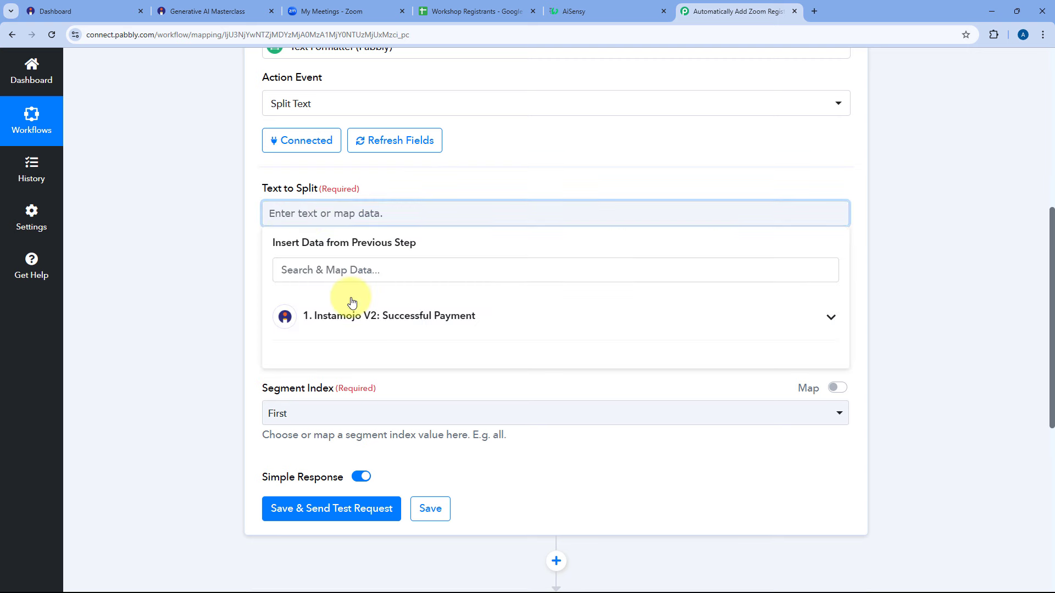
left_click(351, 303)
left_click(342, 272)
type("Name")
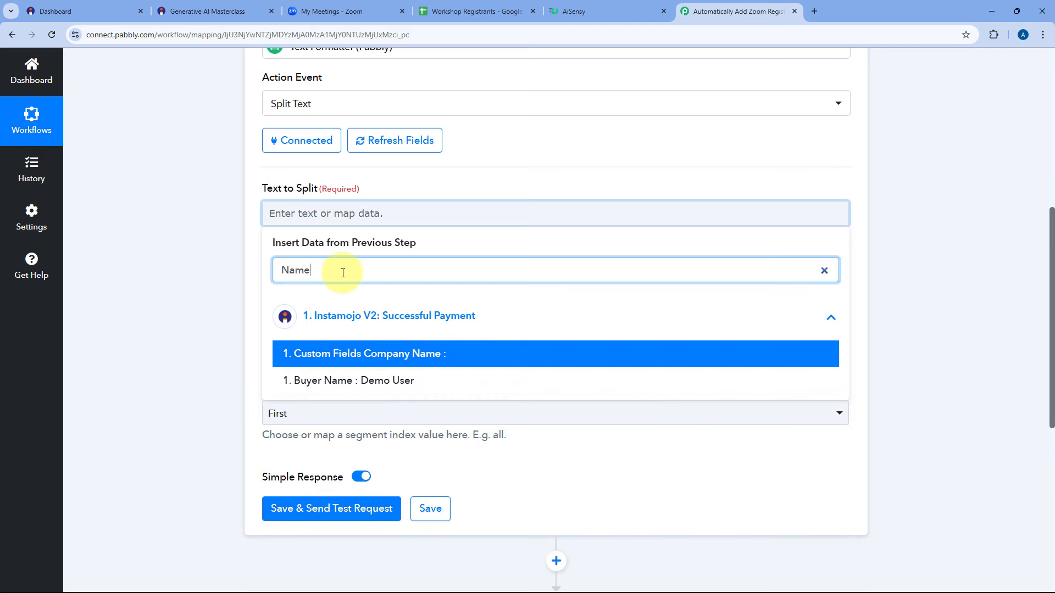
left_click(368, 380)
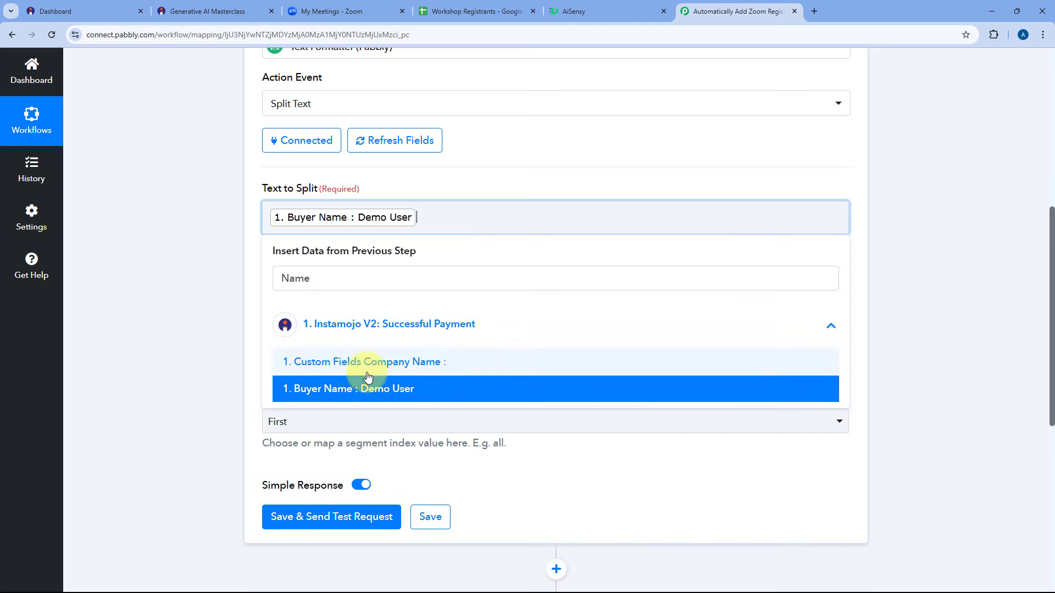
left_click(244, 233)
left_click(455, 214)
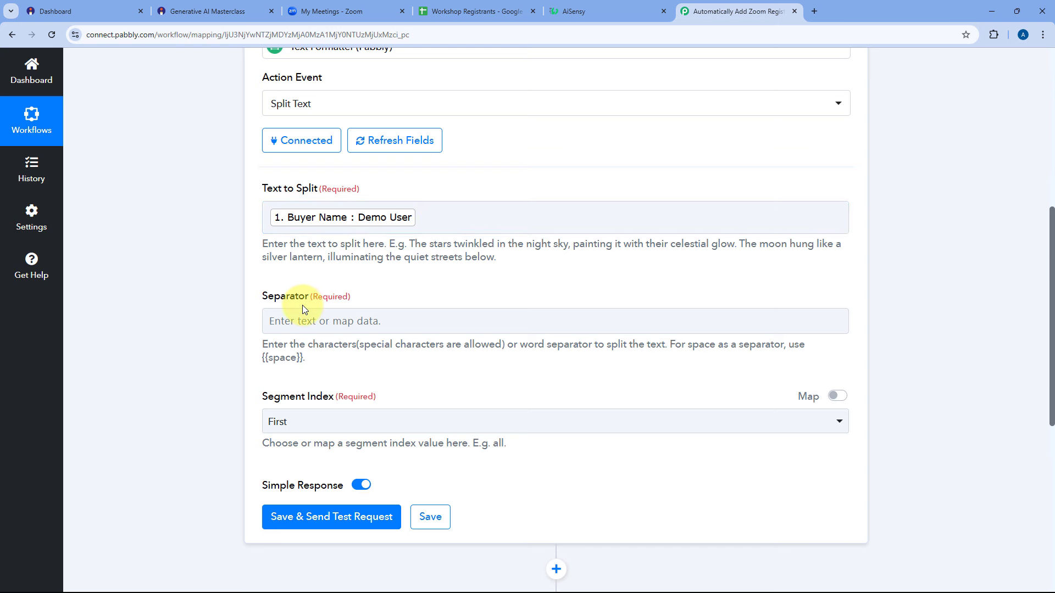
scroll(302, 305, "down", 1)
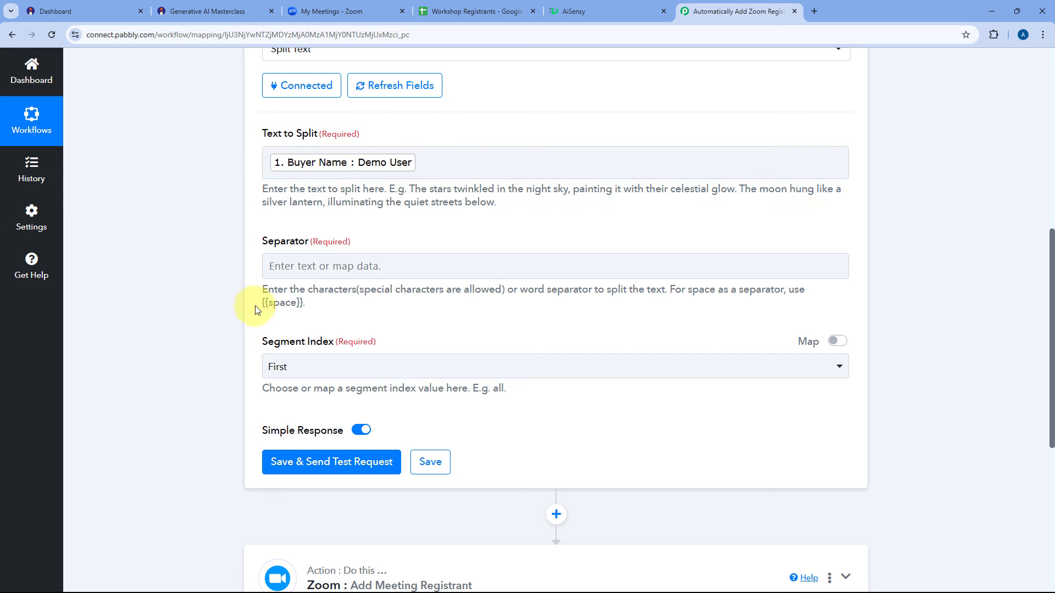
Paste {{space}} as the Separator and set Segment Index to All.
left_click_drag(260, 302, 304, 305)
key("ctrl+c")
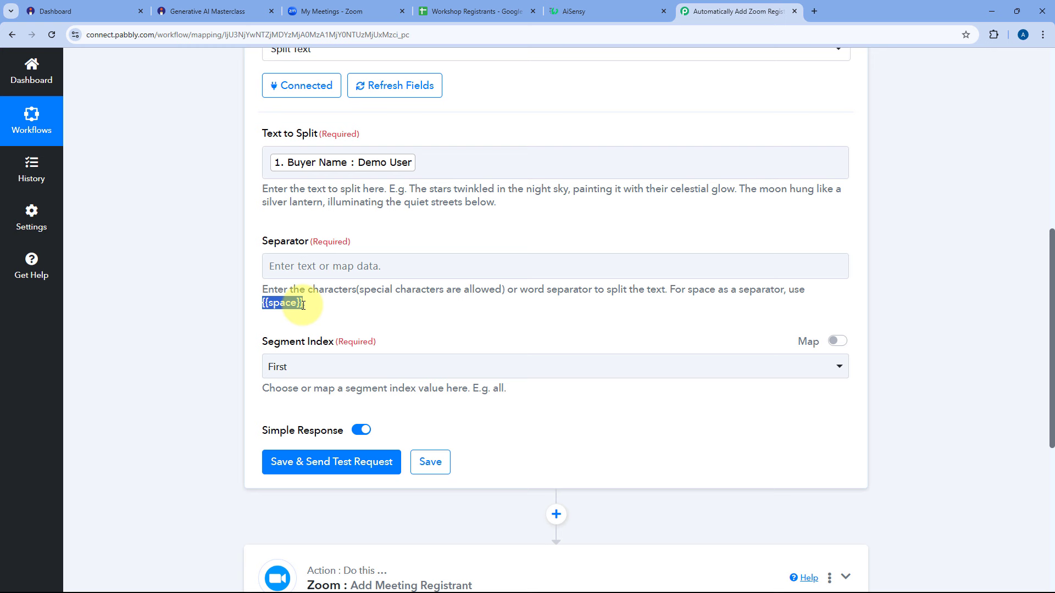
left_click(305, 266)
key("ctrl+v")
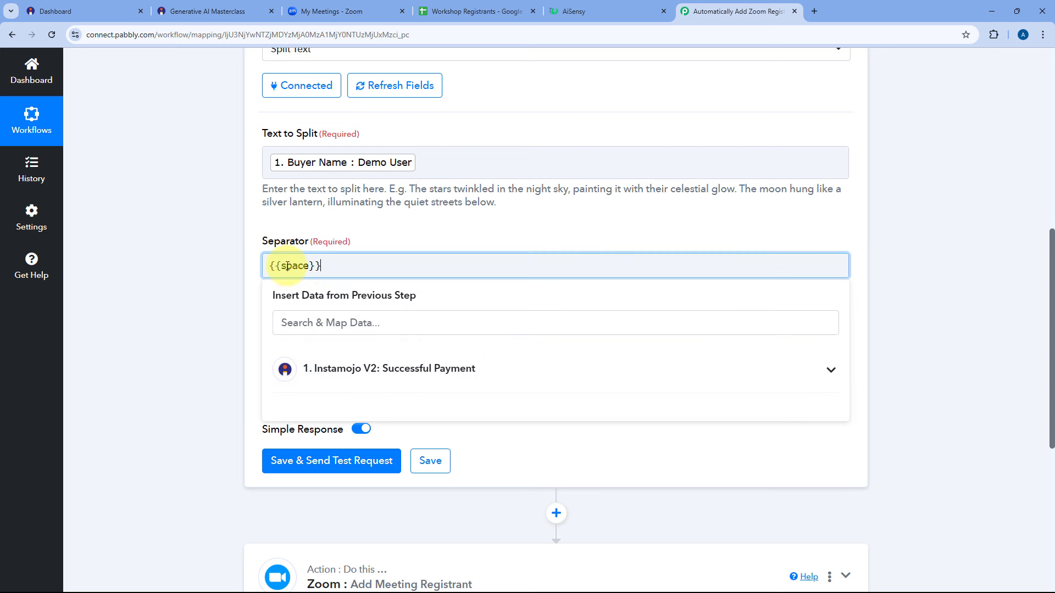
left_click(384, 246)
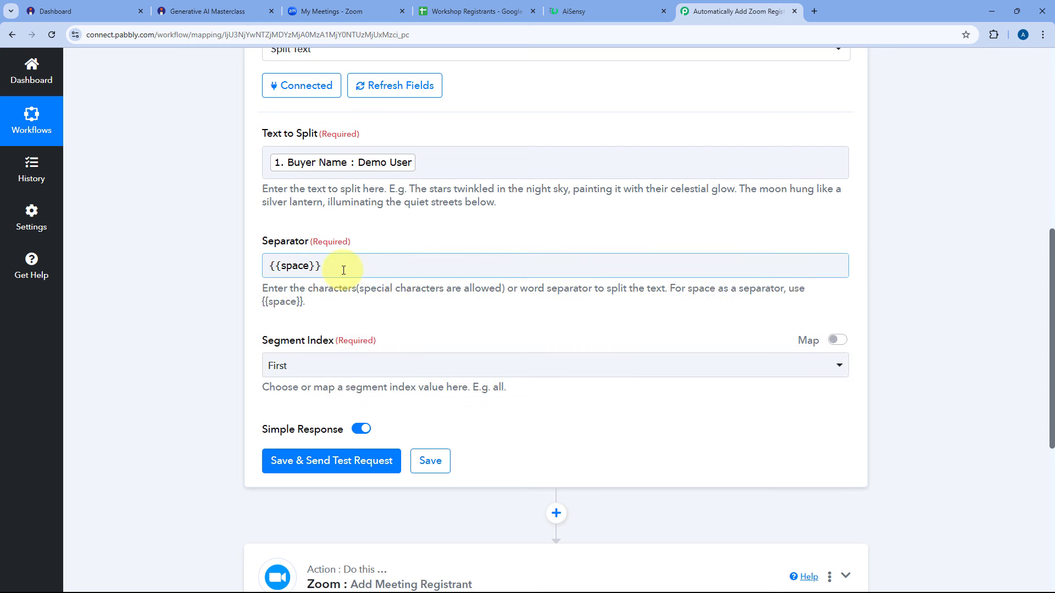
scroll(275, 337, "down", 1)
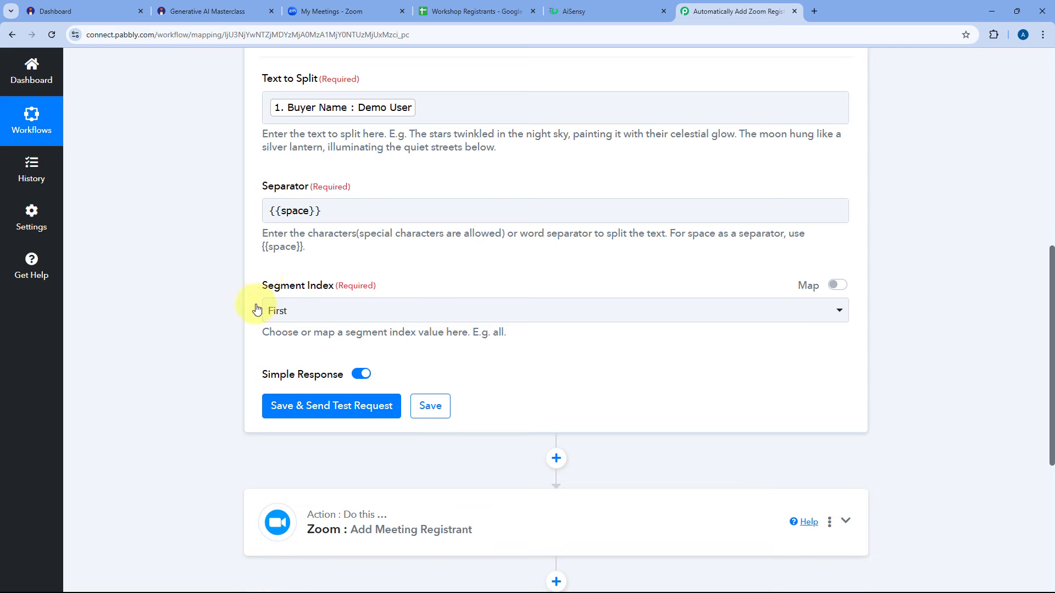
left_click(339, 317)
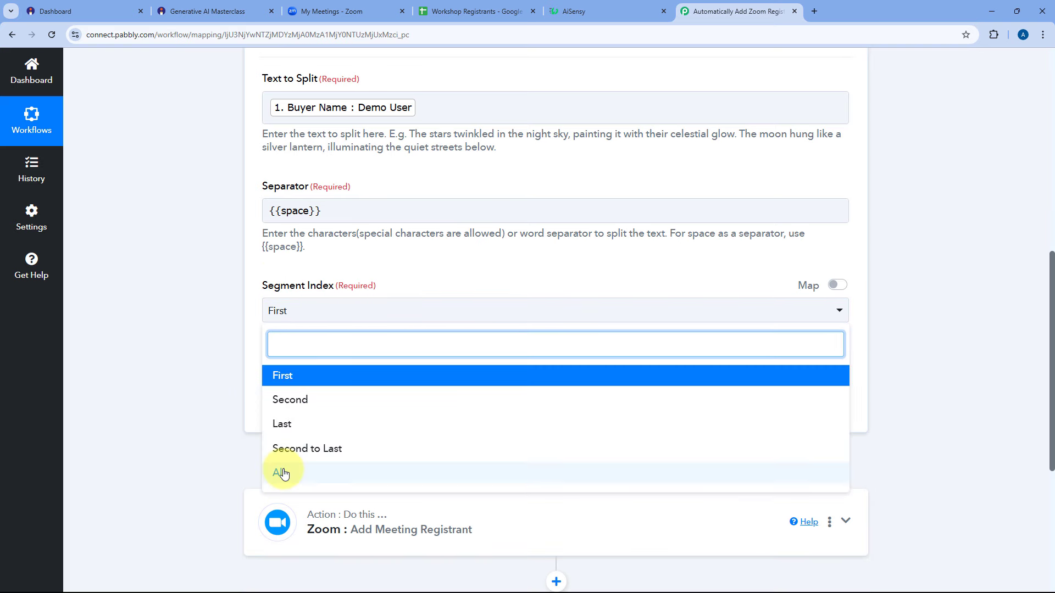
left_click(280, 473)
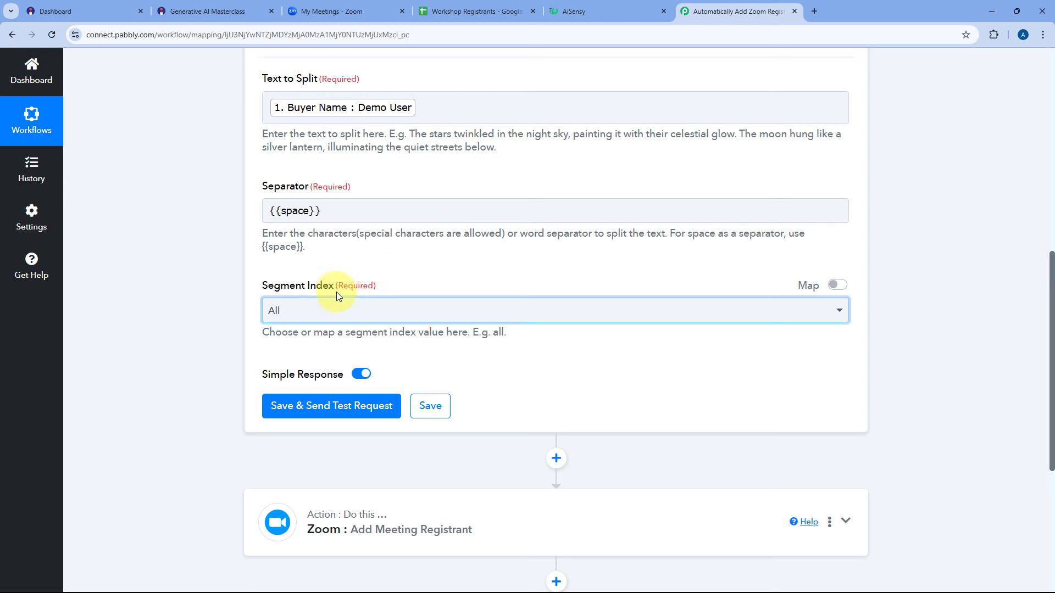
Save and test Split Text, confirming Result 0 is Demo and Result 1 is User.
left_click(337, 409)
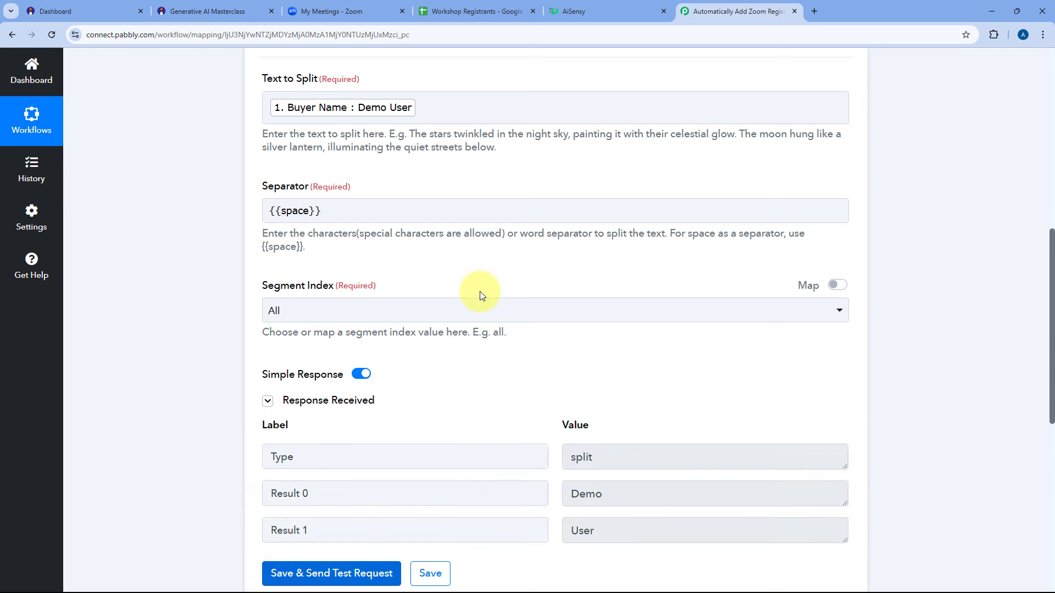
scroll(479, 295, "down", 3)
left_click(629, 329)
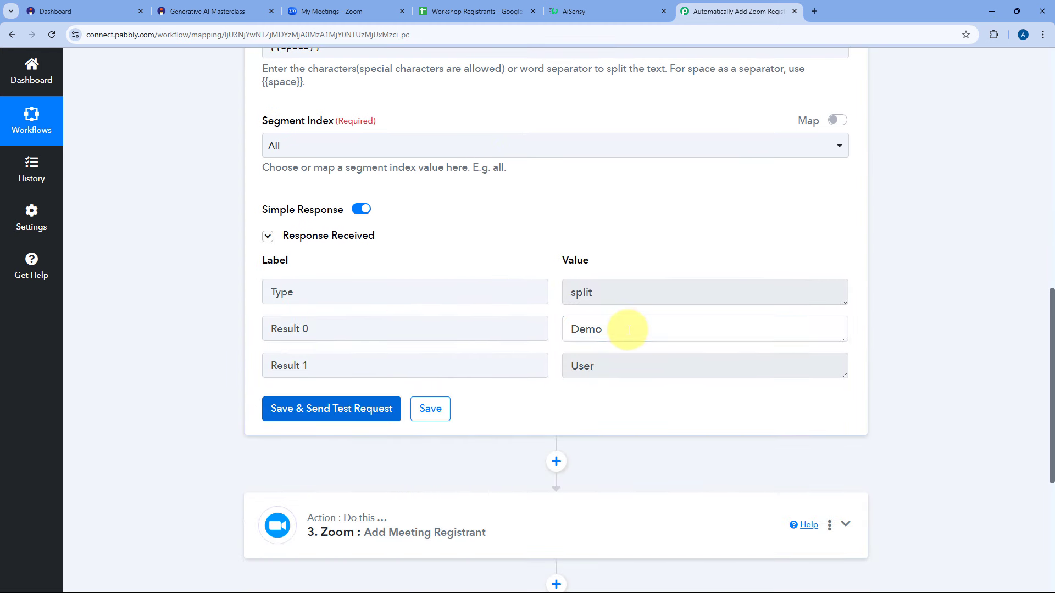
left_click_drag(628, 329, 580, 330)
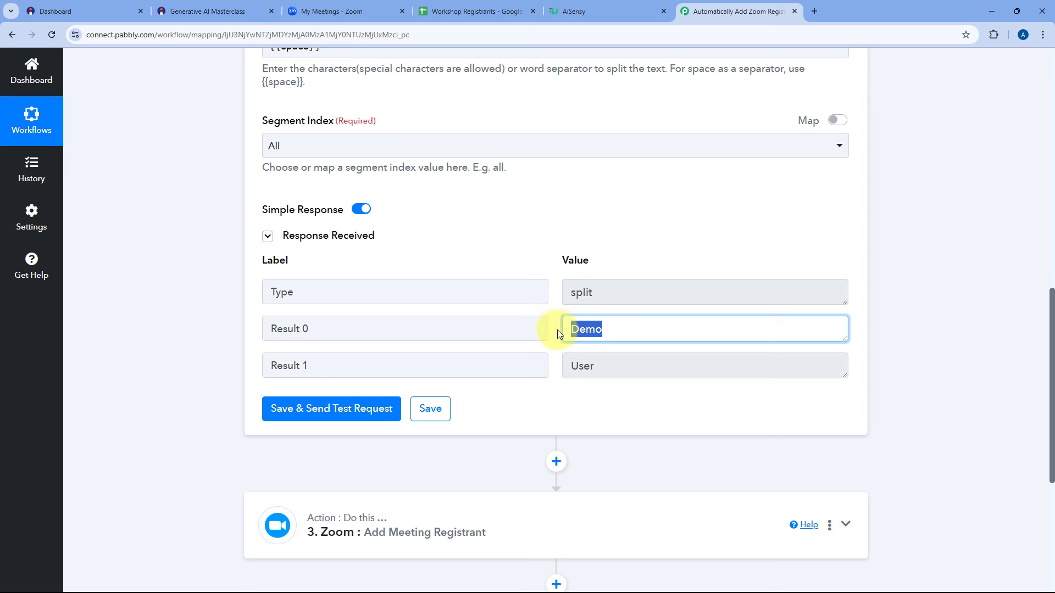
left_click_drag(607, 365, 563, 362)
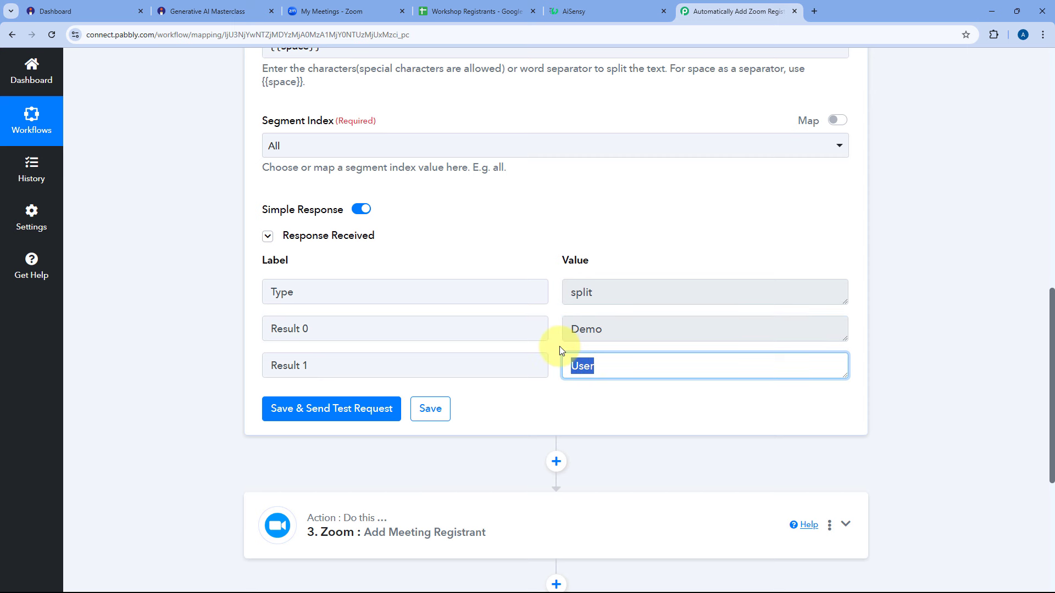
left_click(559, 347)
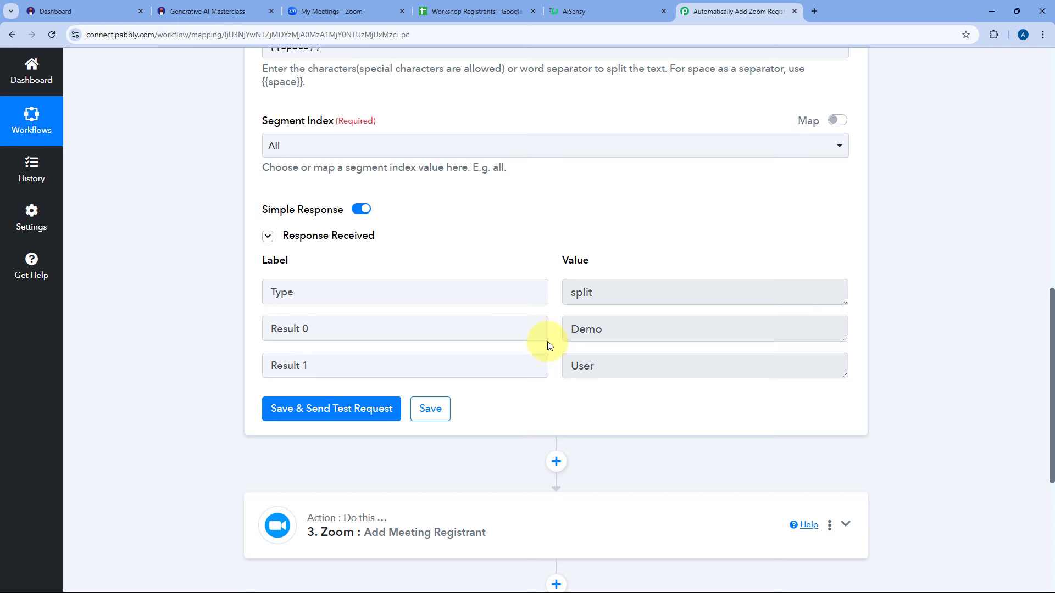
scroll(549, 345, "down", 2)
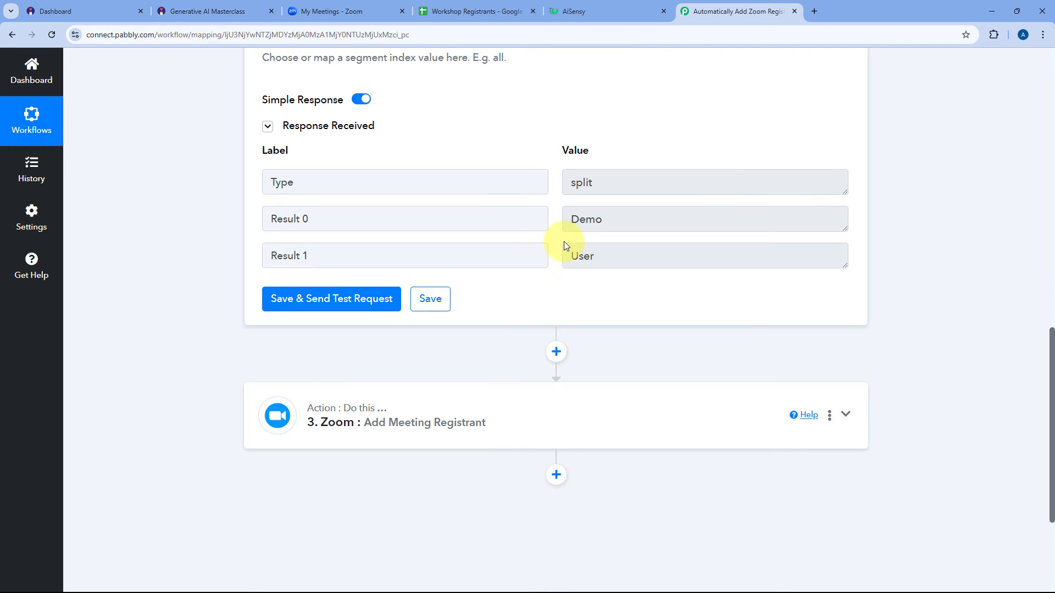
scroll(564, 242, "down", 2)
Map Split Text's Result 0 (Demo) into the Zoom registrant's First Name.
left_click(447, 327)
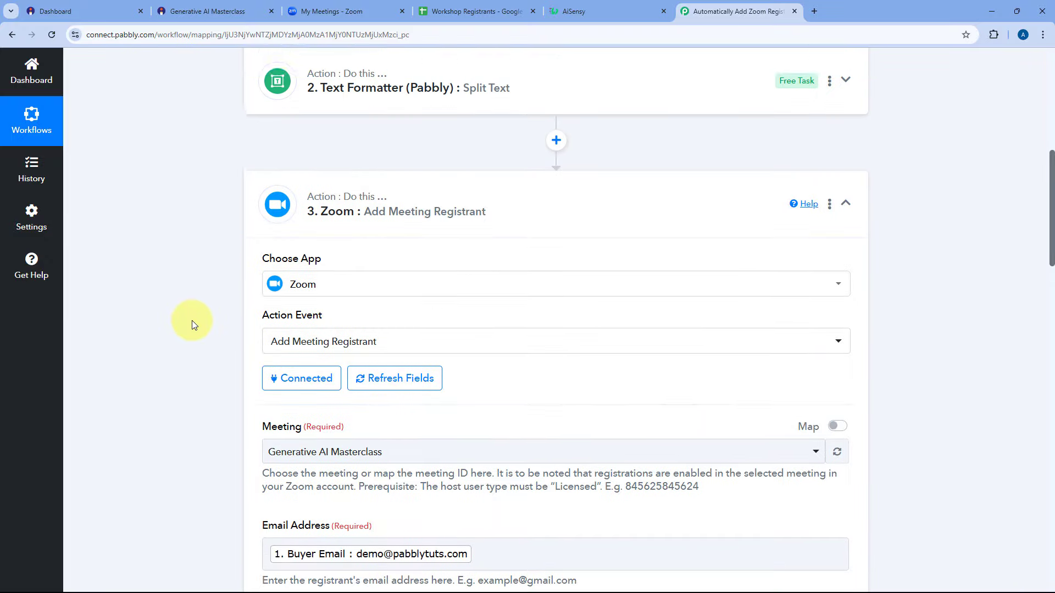
scroll(192, 323, "down", 7)
left_click(281, 260)
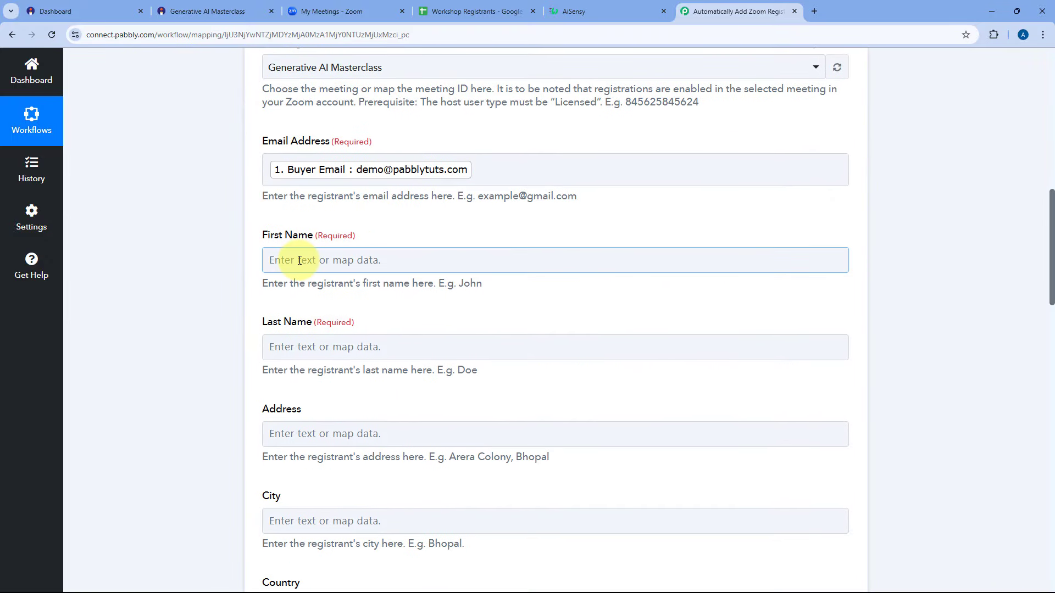
left_click(300, 260)
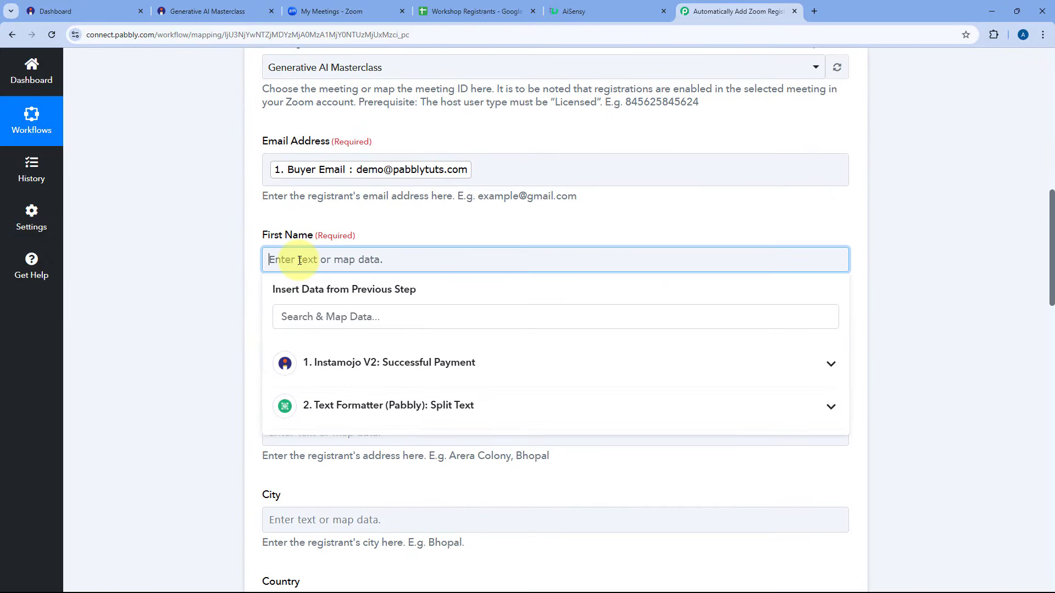
left_click(367, 400)
scroll(228, 367, "down", 1)
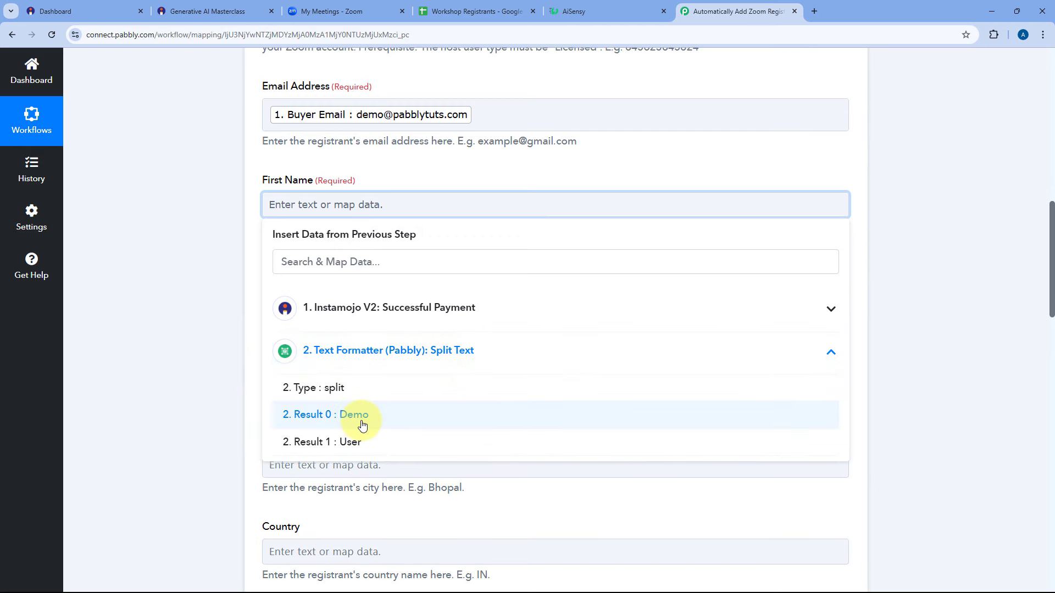
left_click(362, 422)
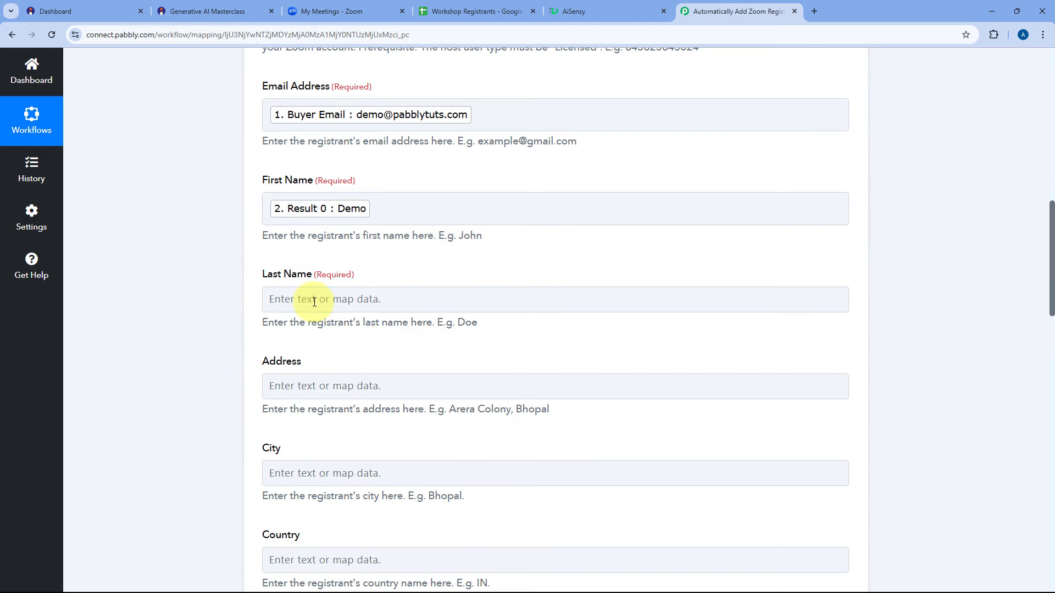
Map Split Text's Result 1 (User) into the Zoom registrant's Last Name.
left_click(315, 300)
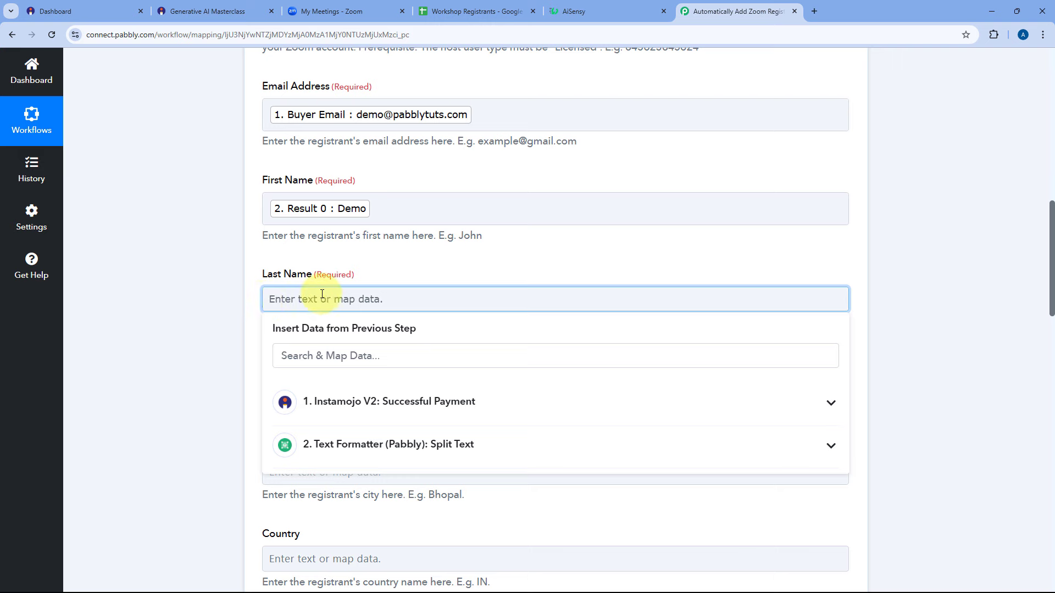
scroll(230, 273, "down", 2)
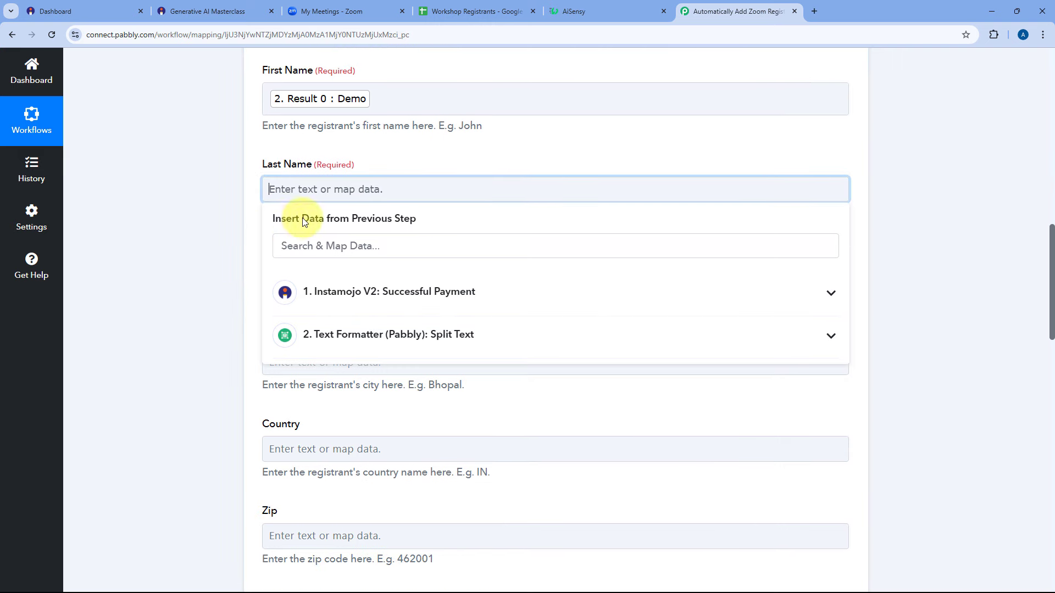
left_click(368, 336)
left_click(325, 427)
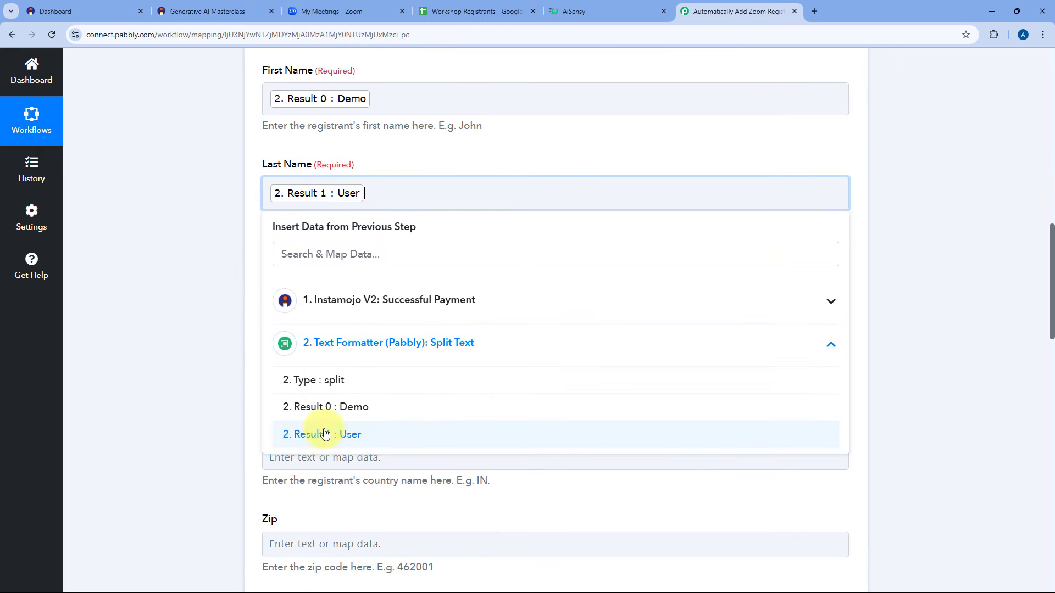
left_click(243, 227)
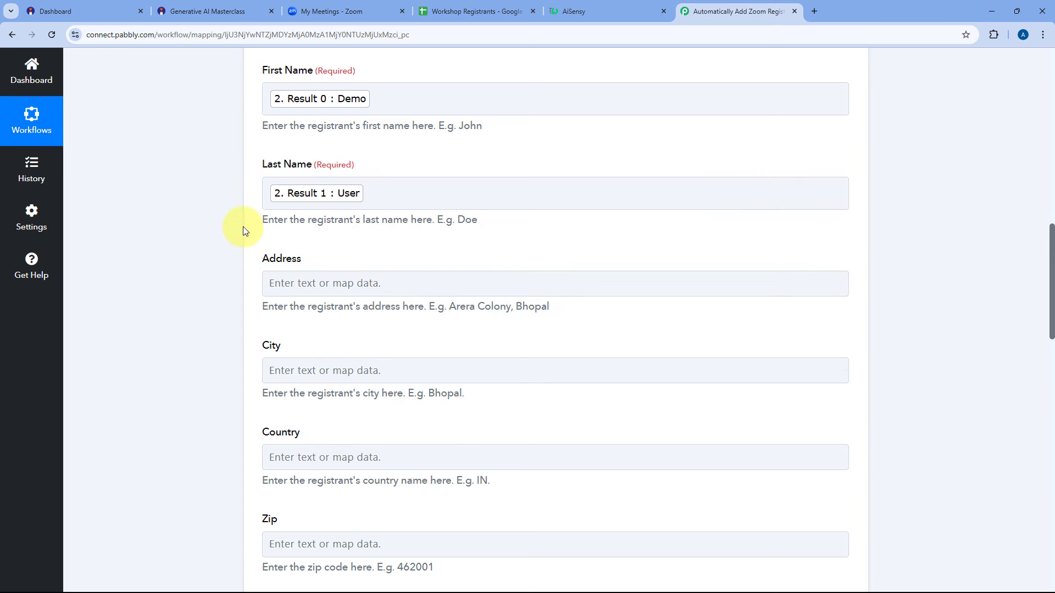
scroll(316, 176, "down", 1)
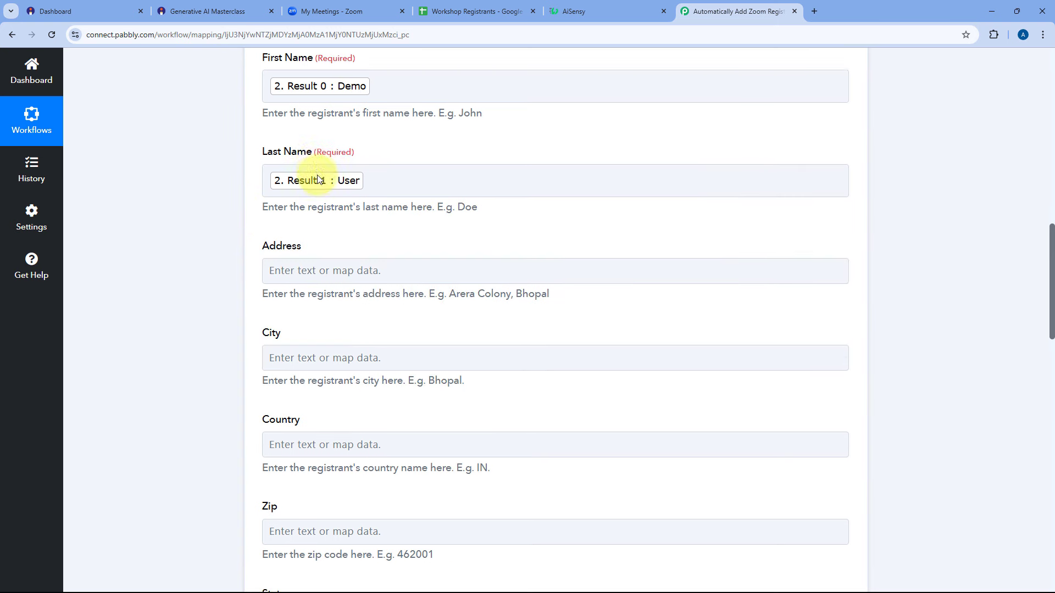
scroll(336, 165, "down", 3)
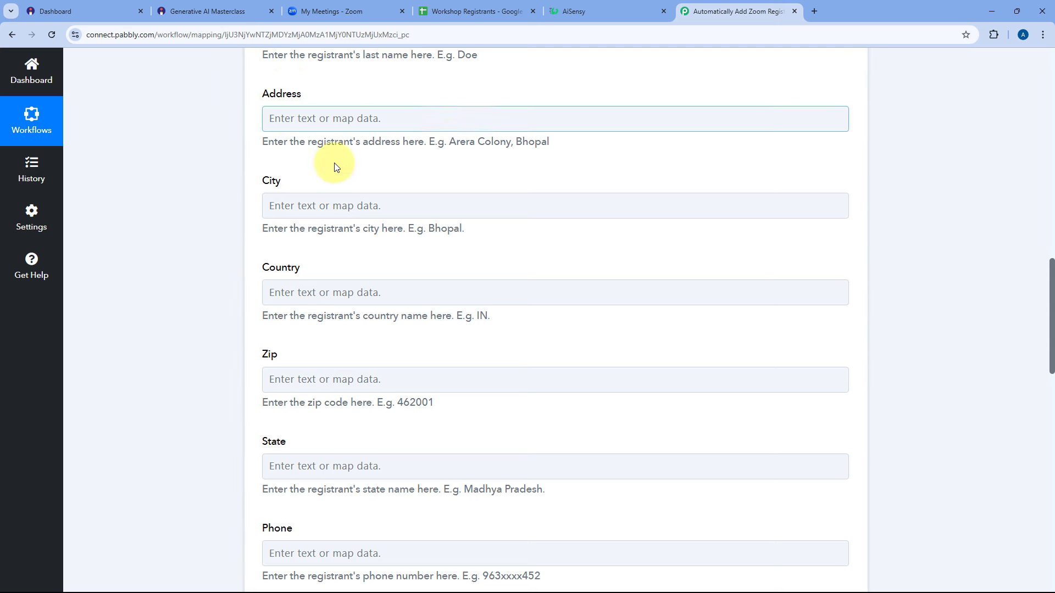
Map Instamojo's custom City field (Bhopal) into the Zoom registrant's City.
left_click(311, 205)
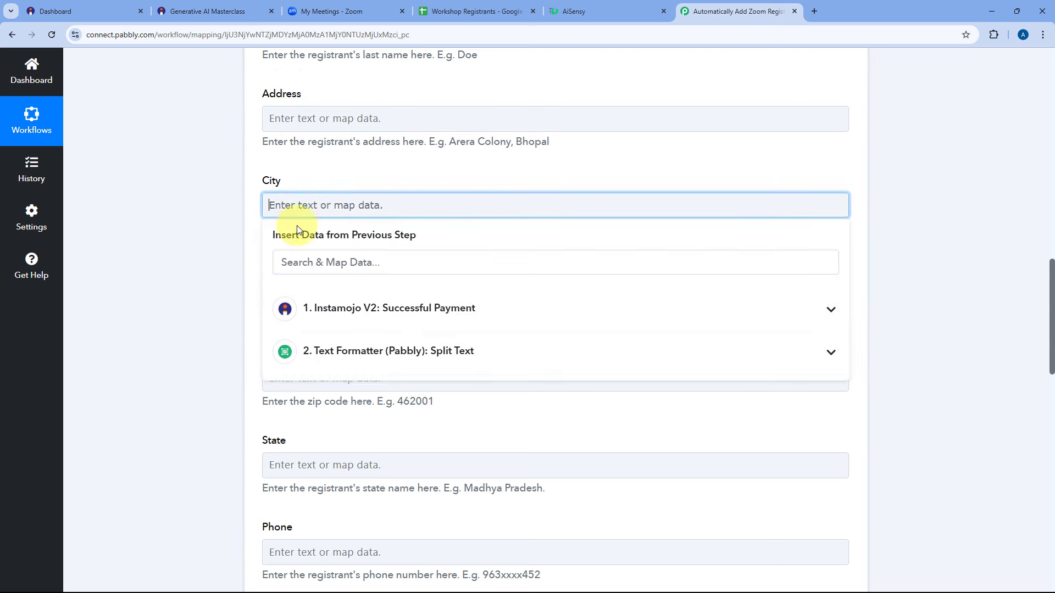
left_click(317, 257)
type("City")
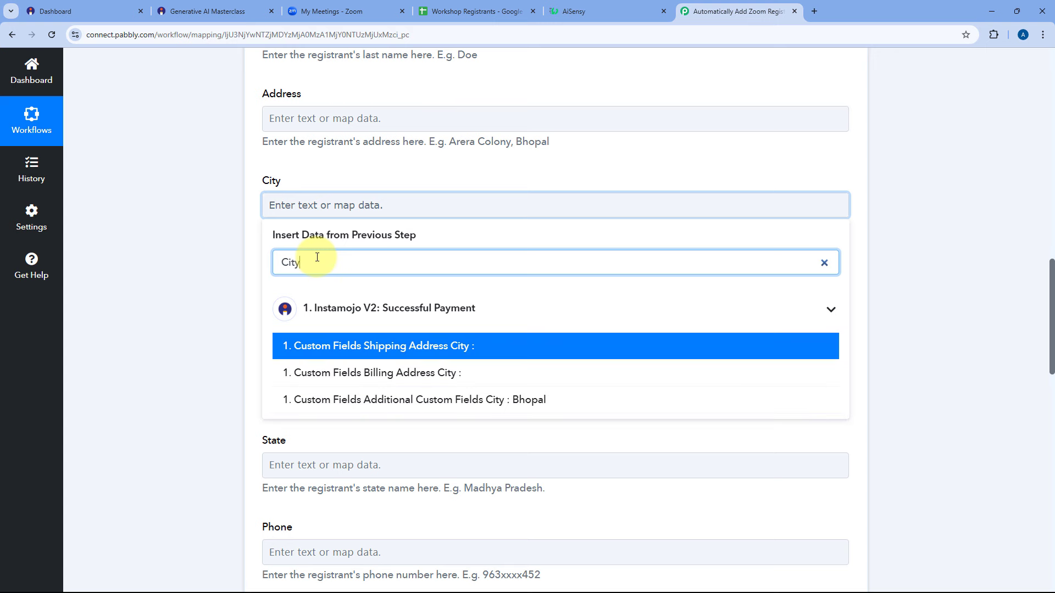
left_click(422, 409)
left_click(255, 229)
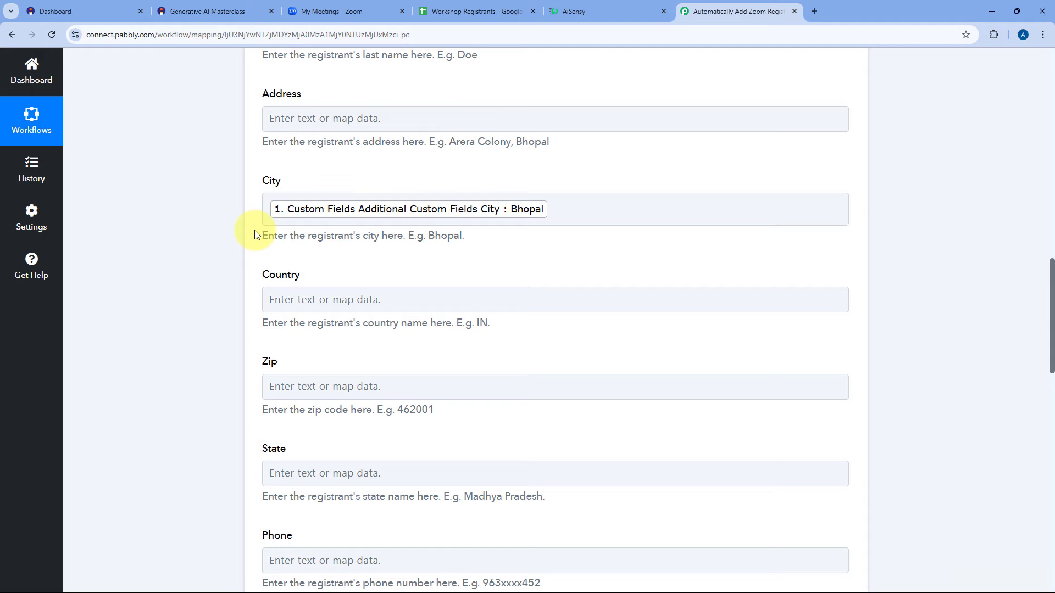
Map Instamojo's Buyer Phone into the Zoom registrant's Phone field.
scroll(256, 182, "down", 2)
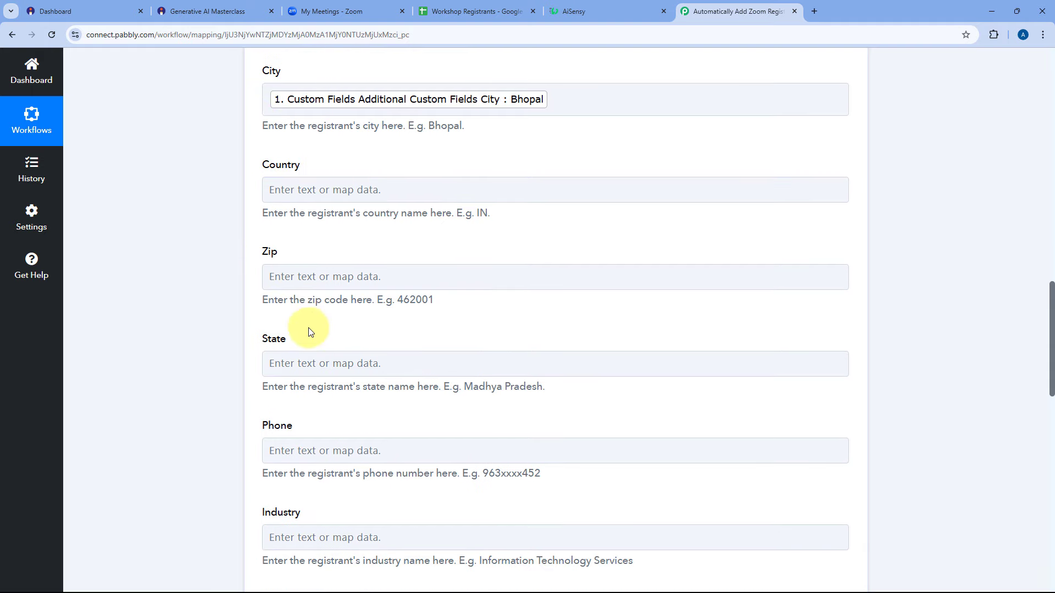
scroll(323, 215, "down", 5)
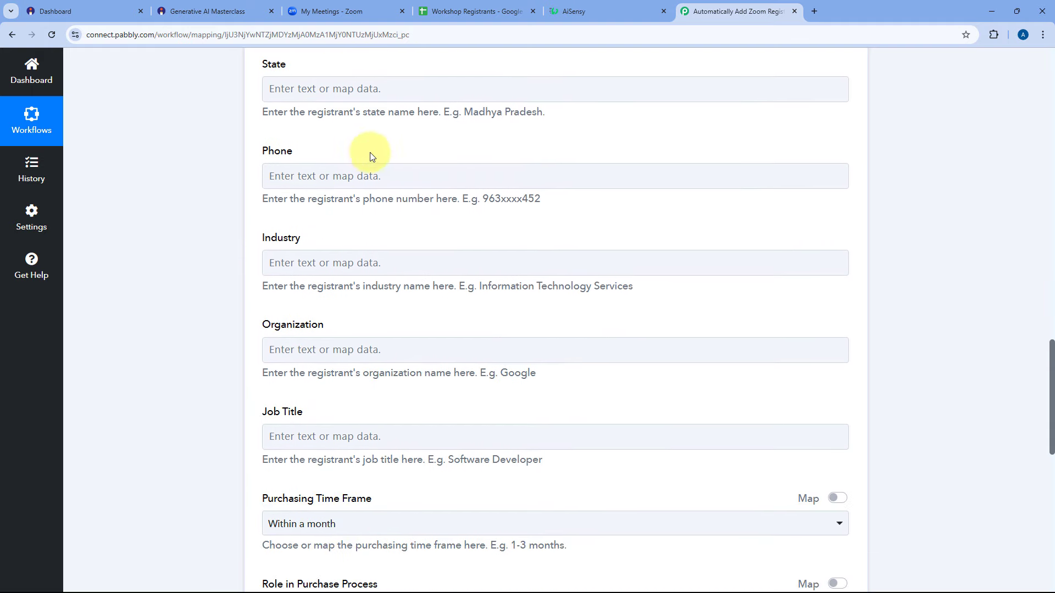
scroll(288, 144, "down", 1)
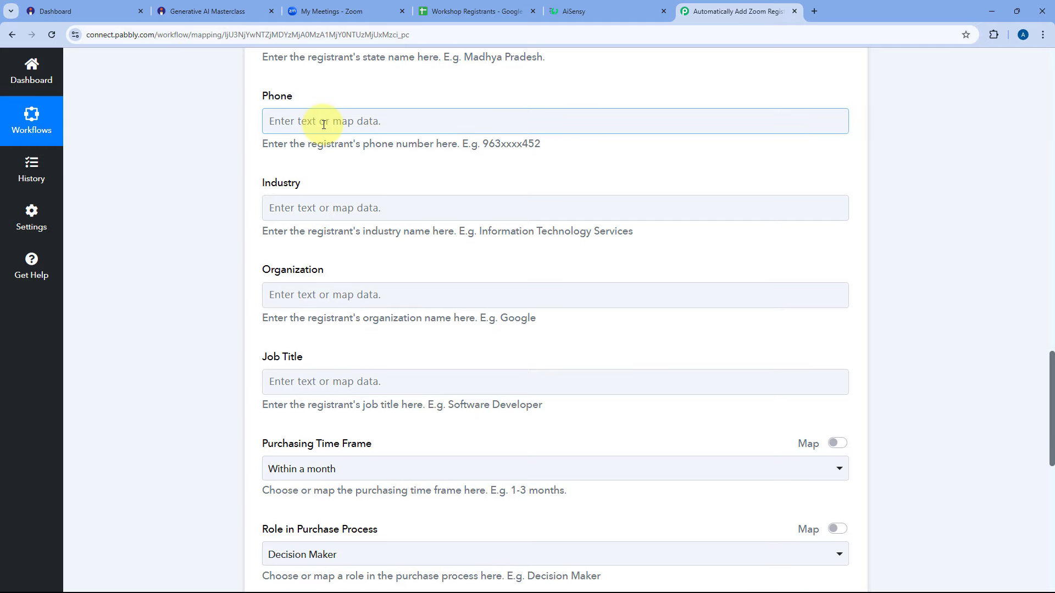
left_click(324, 124)
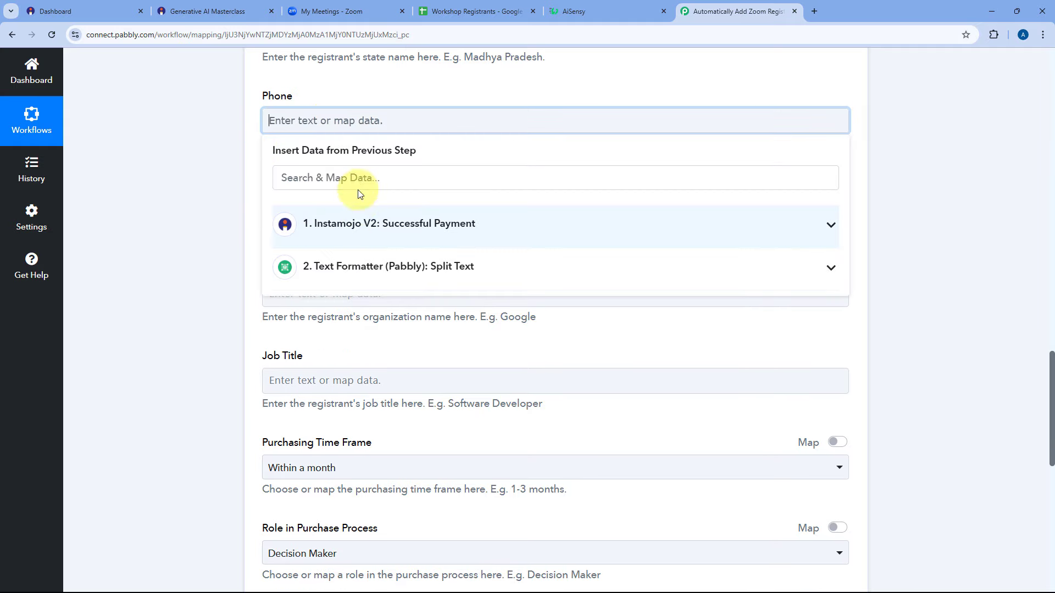
left_click(351, 188)
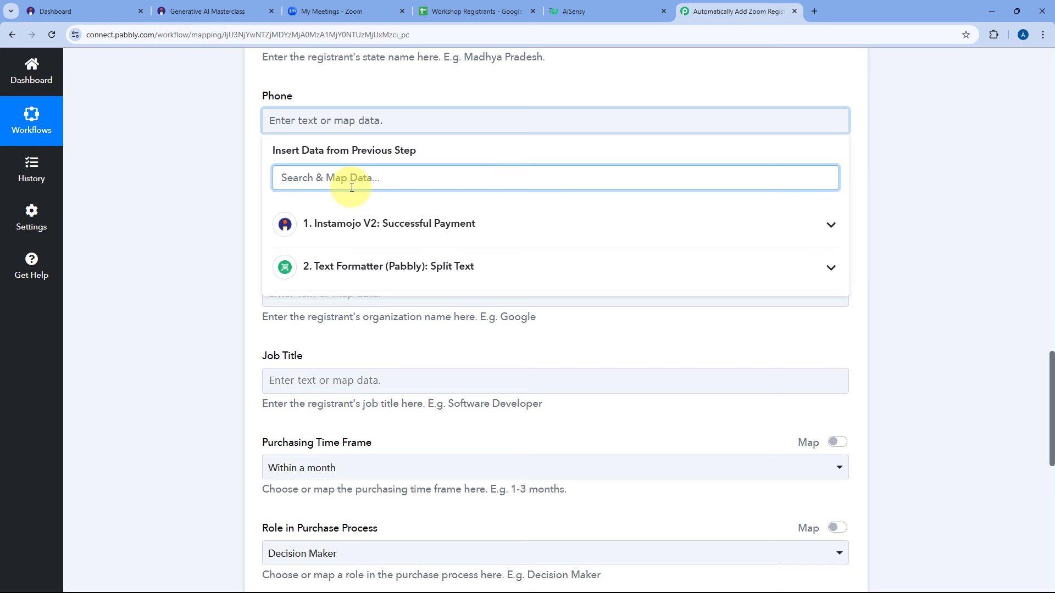
type("pho")
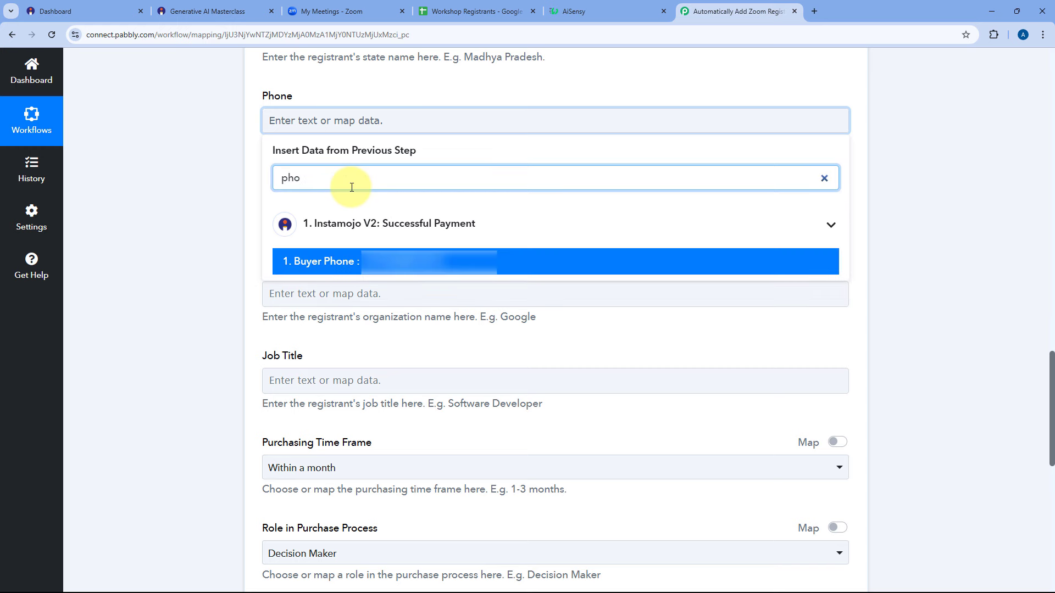
left_click(348, 265)
left_click(249, 185)
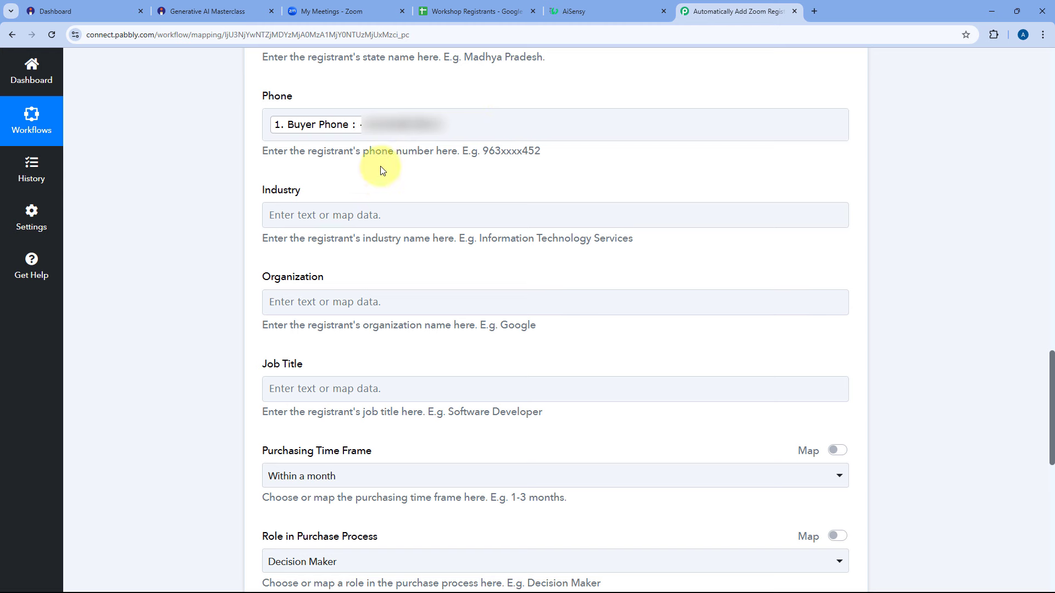
scroll(200, 196, "down", 3)
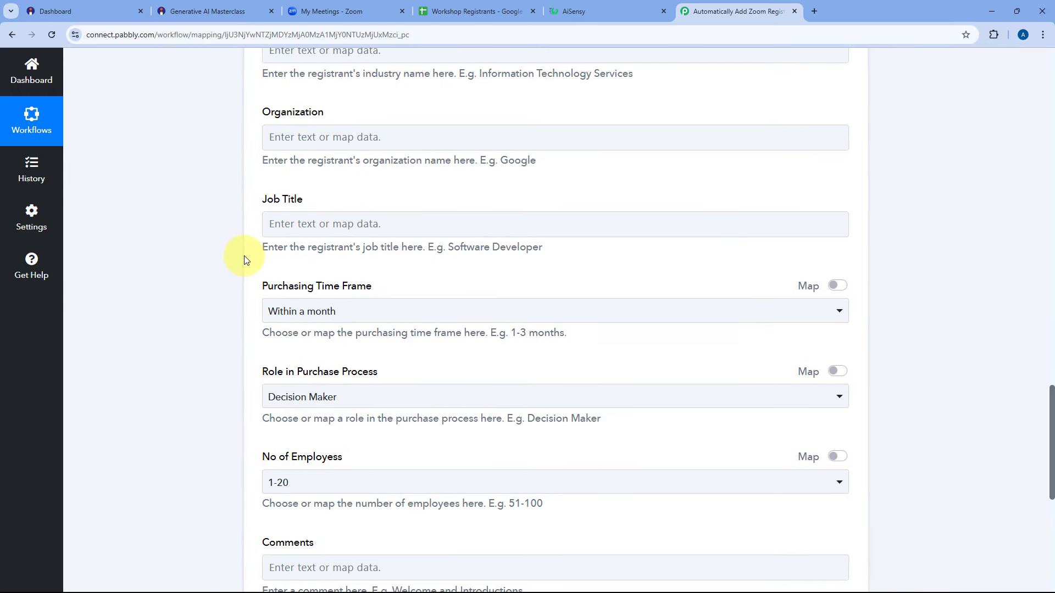
Set Purchasing Time Frame to No timeframe, Role to Not involved, and leave mapped No of Employees empty.
scroll(245, 260, "down", 1)
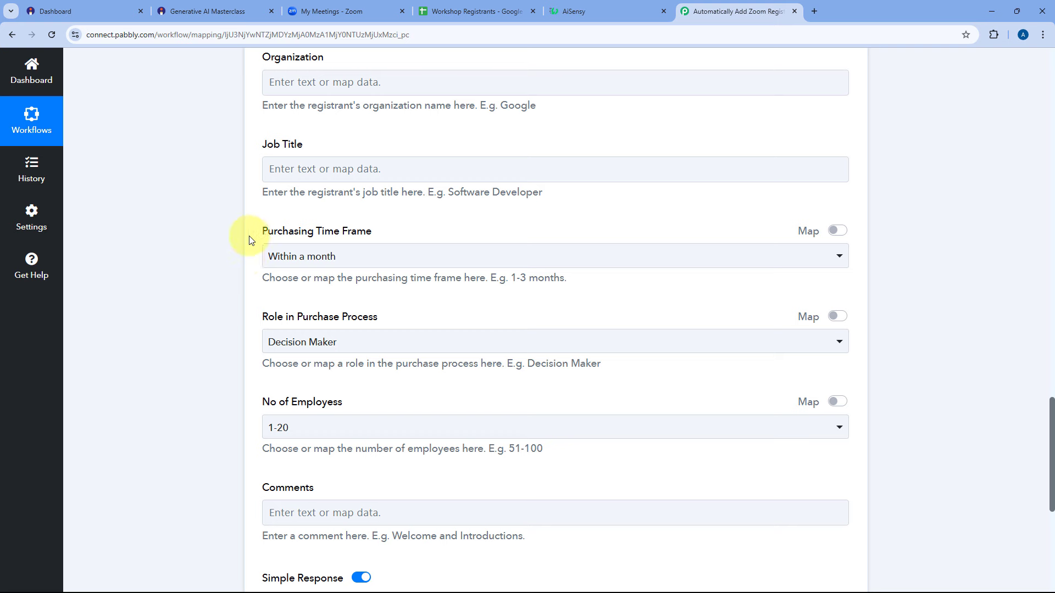
scroll(255, 274, "down", 1)
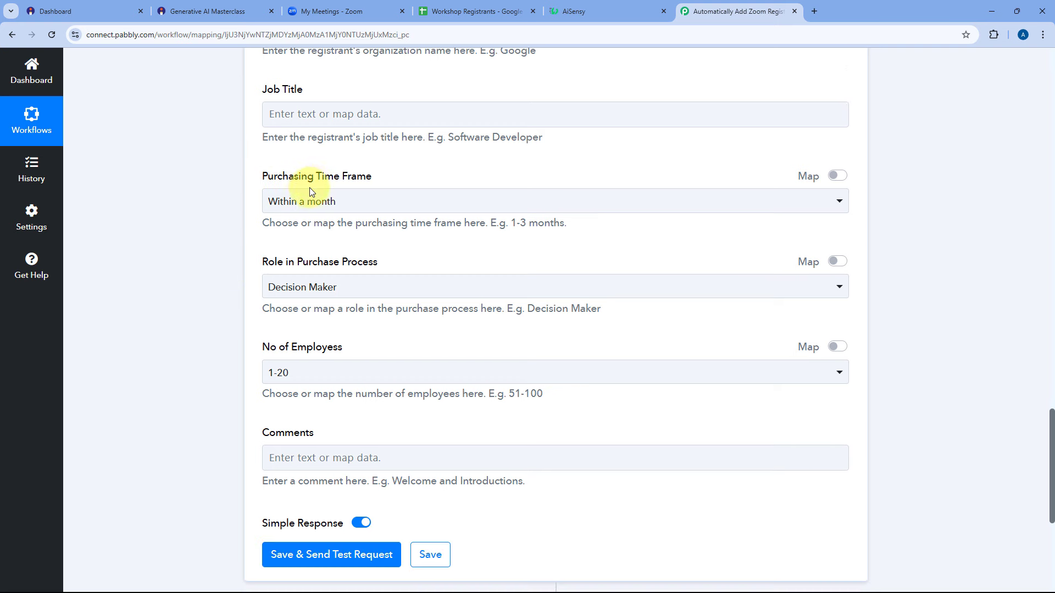
left_click(373, 206)
left_click(337, 365)
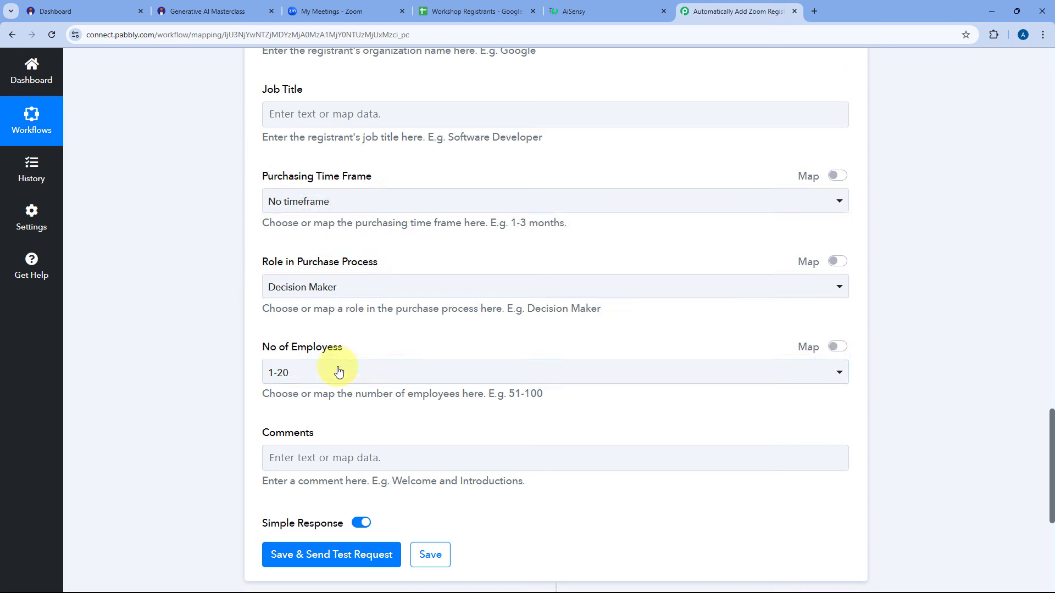
left_click(352, 288)
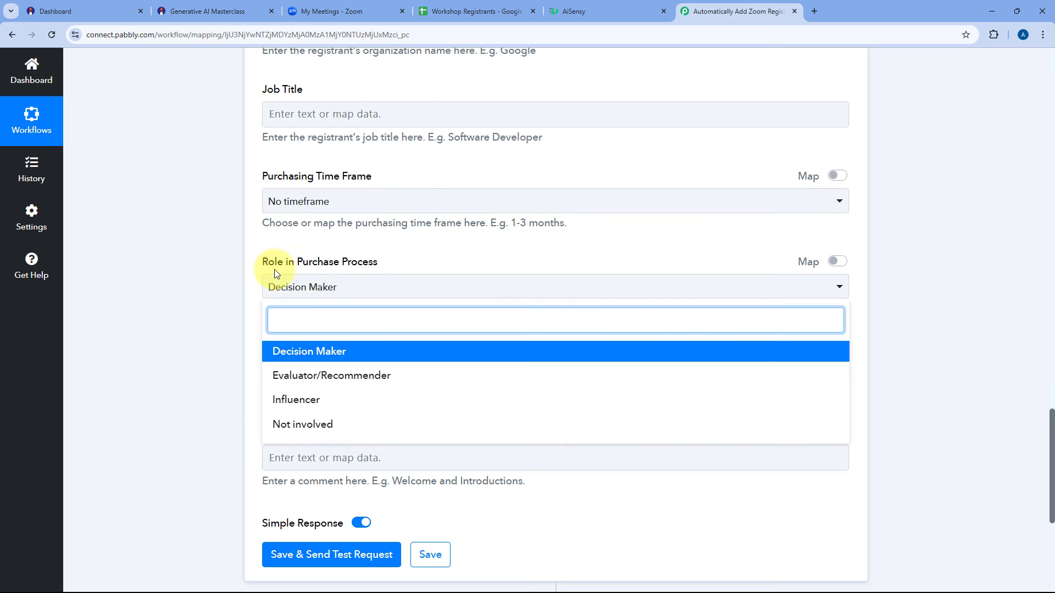
left_click(314, 424)
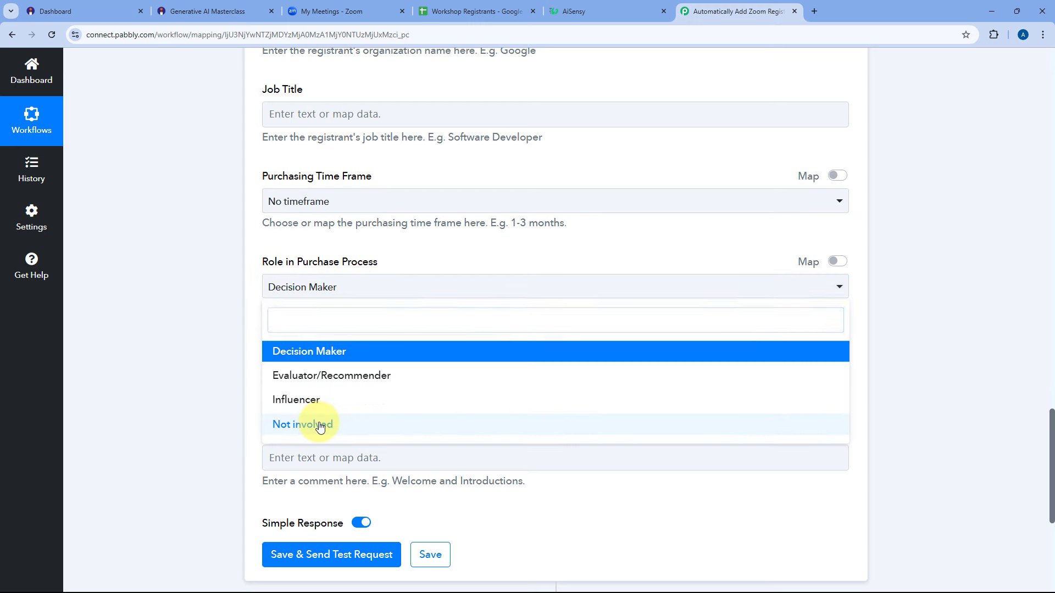
scroll(385, 294, "down", 2)
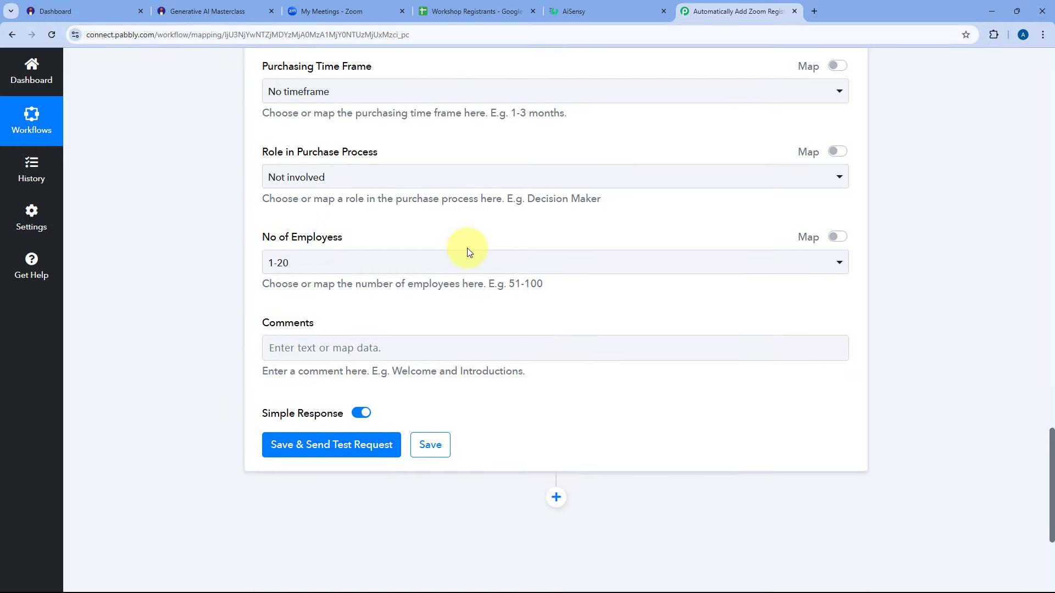
left_click(837, 237)
left_click(278, 264)
left_click(403, 226)
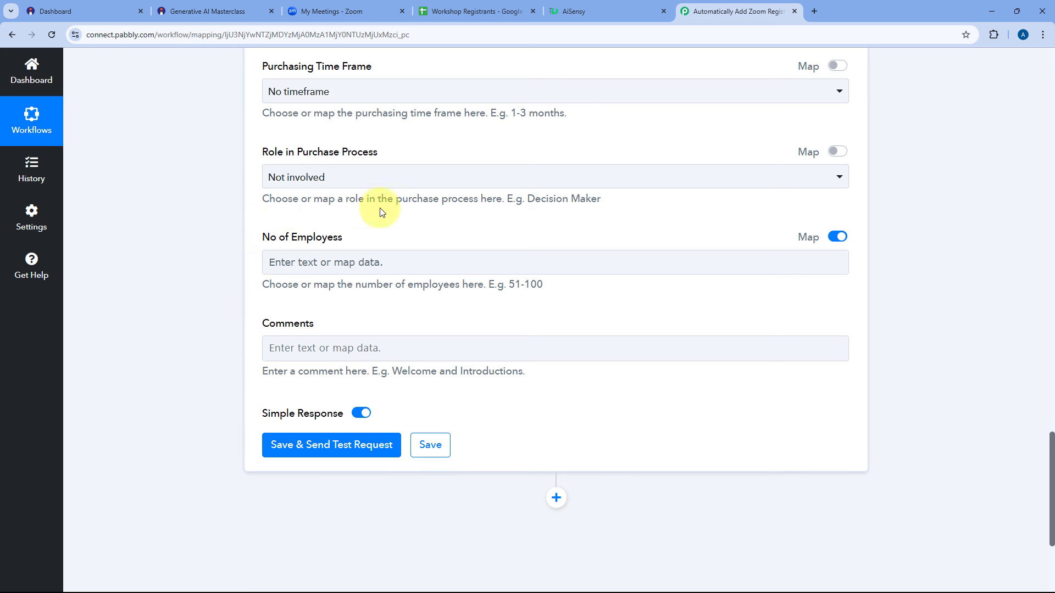
scroll(266, 252, "down", 4)
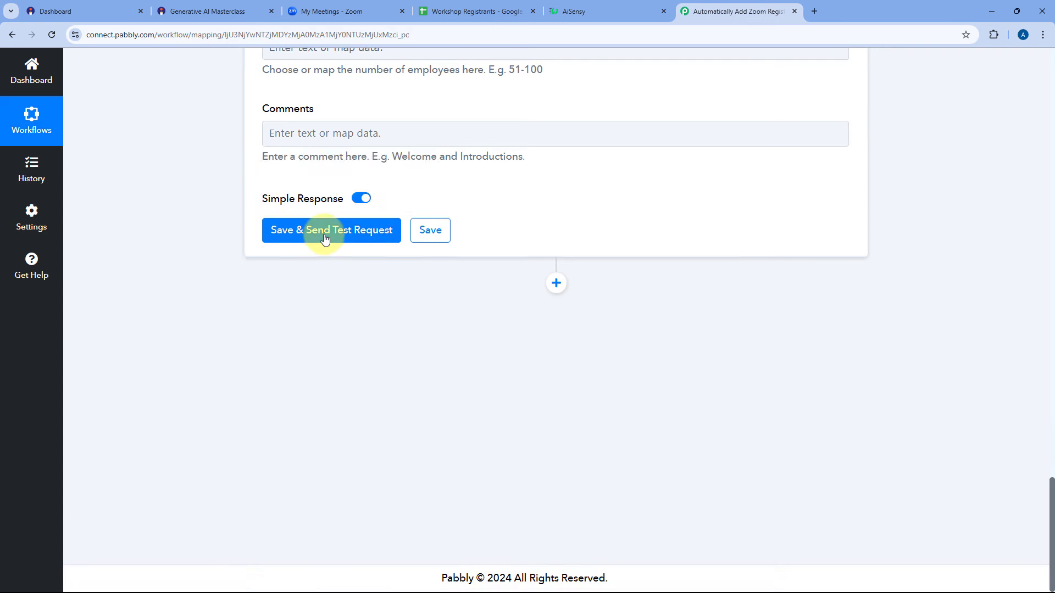
Save and test the Zoom step, checking the returned topic Generative AI Masterclass.
left_click(325, 238)
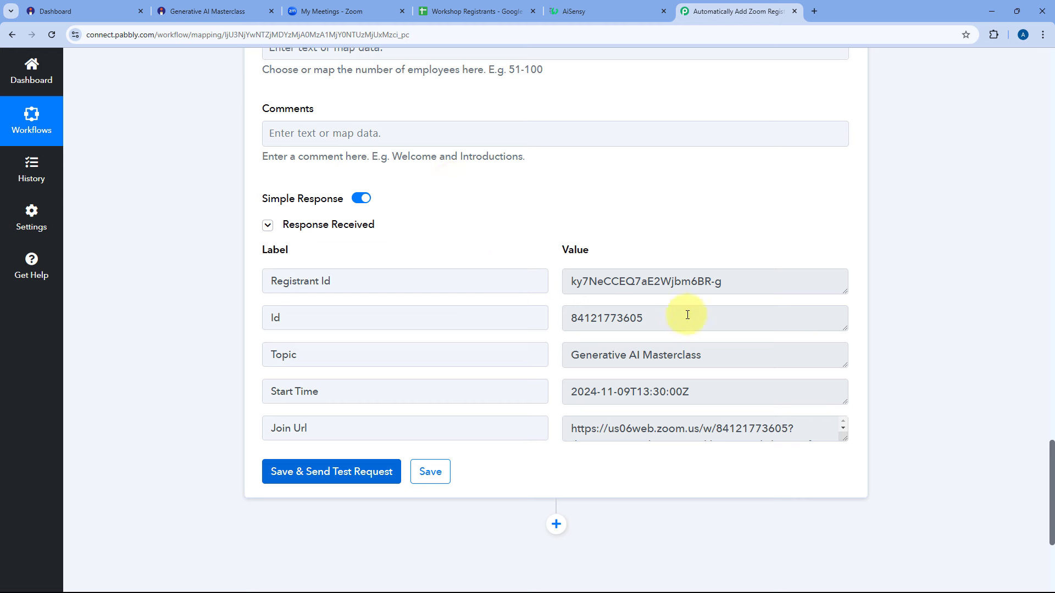
left_click_drag(700, 356, 566, 354)
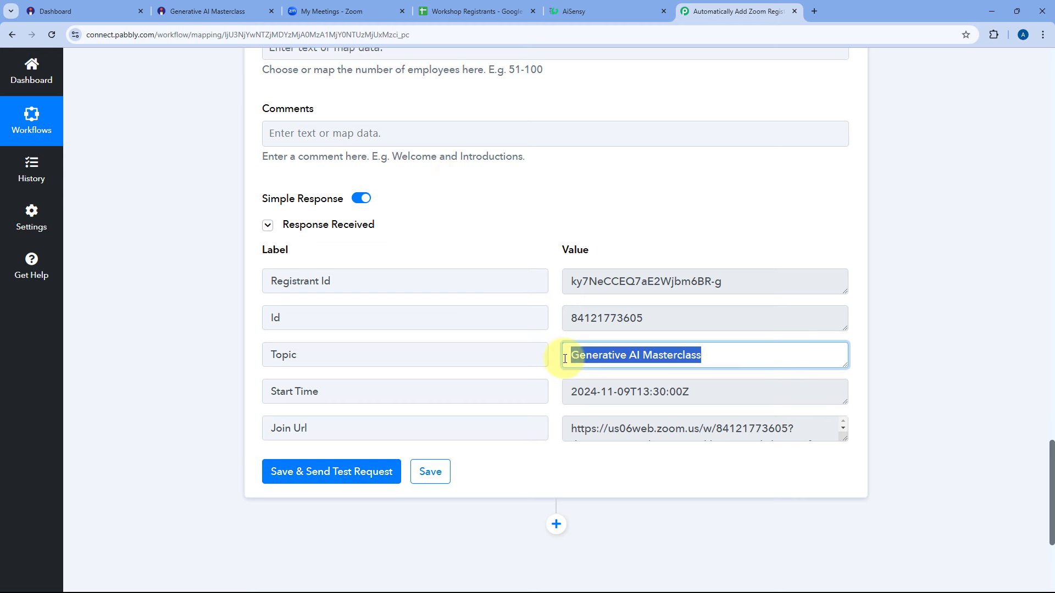
left_click(553, 325)
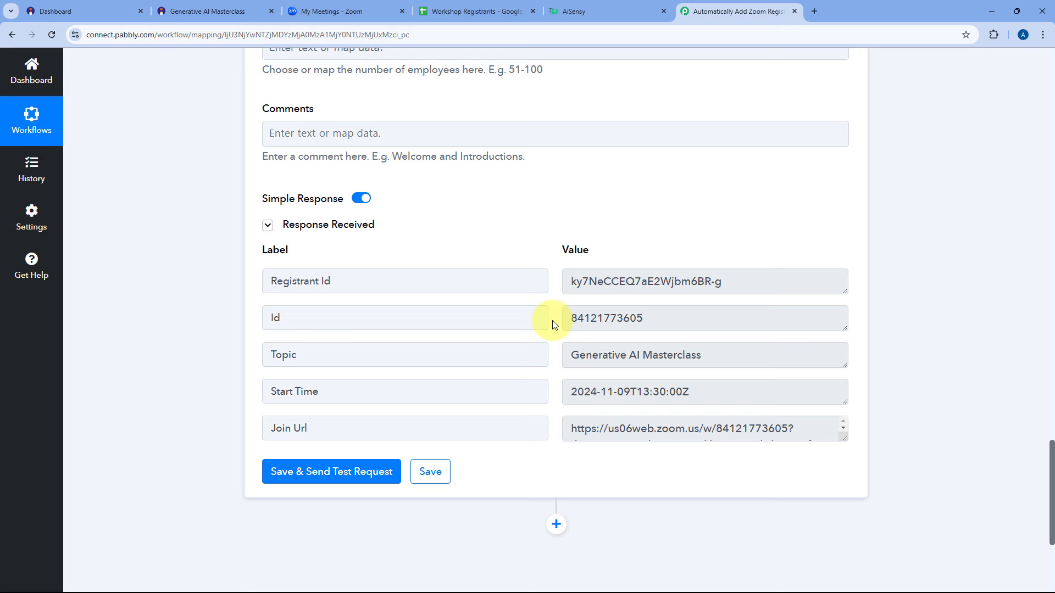
In Zoom, check the Generative AI Masterclass registration shows 1 registrant and view the list.
left_click(337, 11)
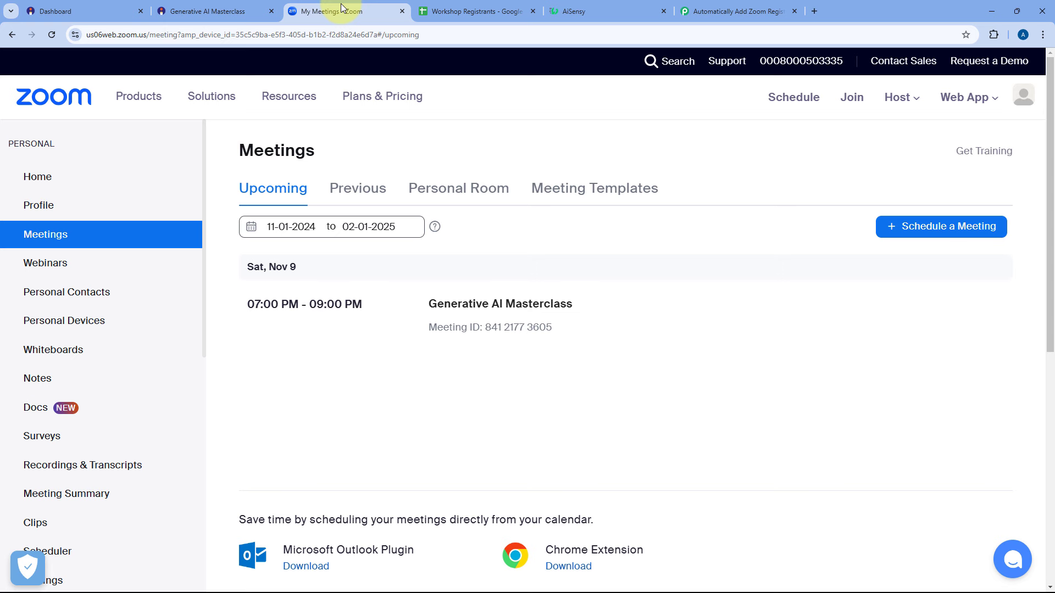
left_click(463, 303)
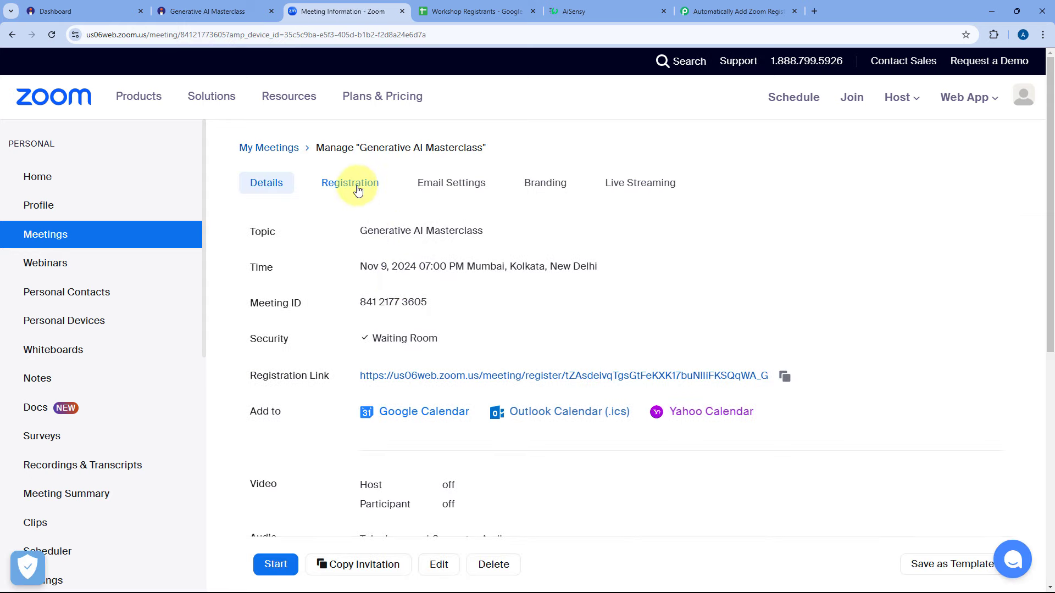
left_click(358, 190)
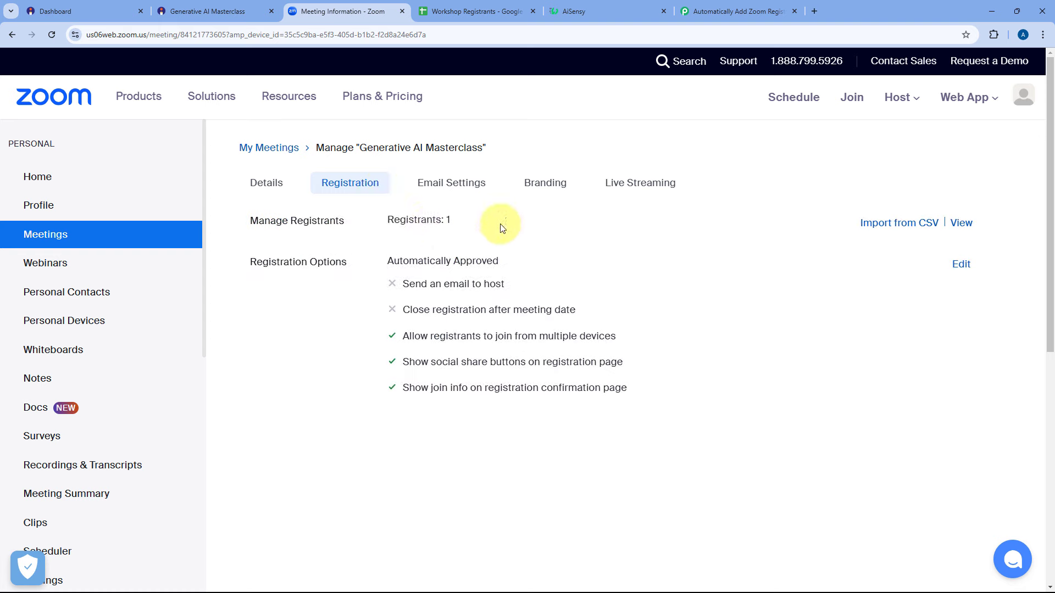
left_click_drag(471, 219, 438, 218)
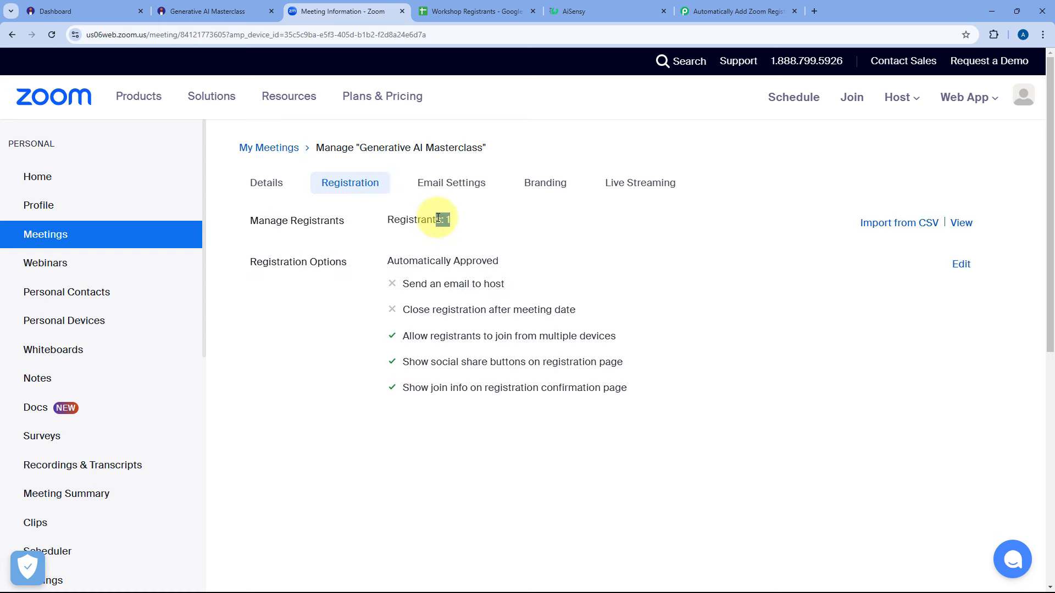
left_click(960, 223)
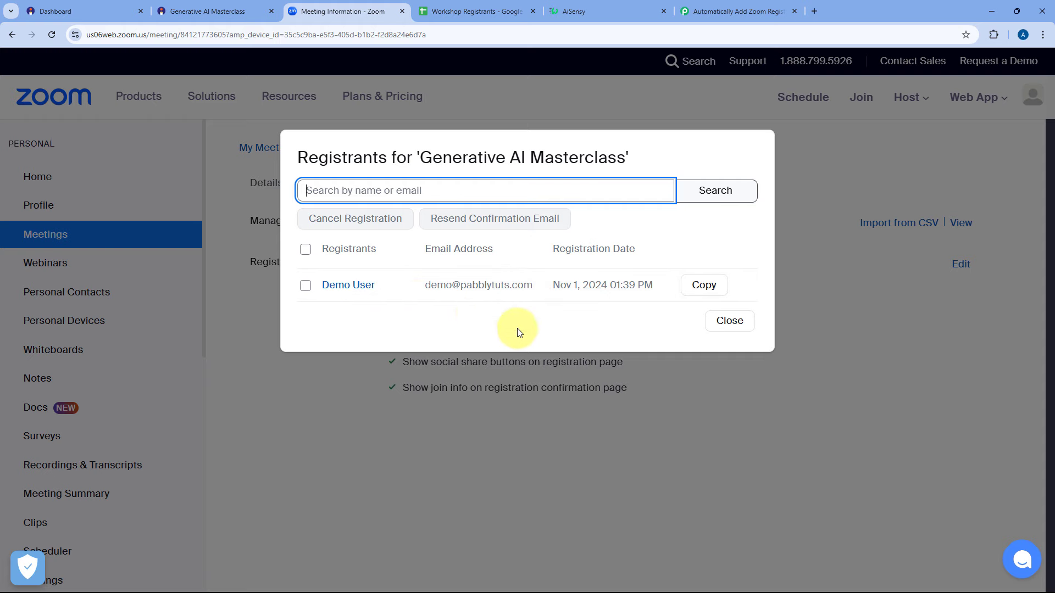
left_click(731, 322)
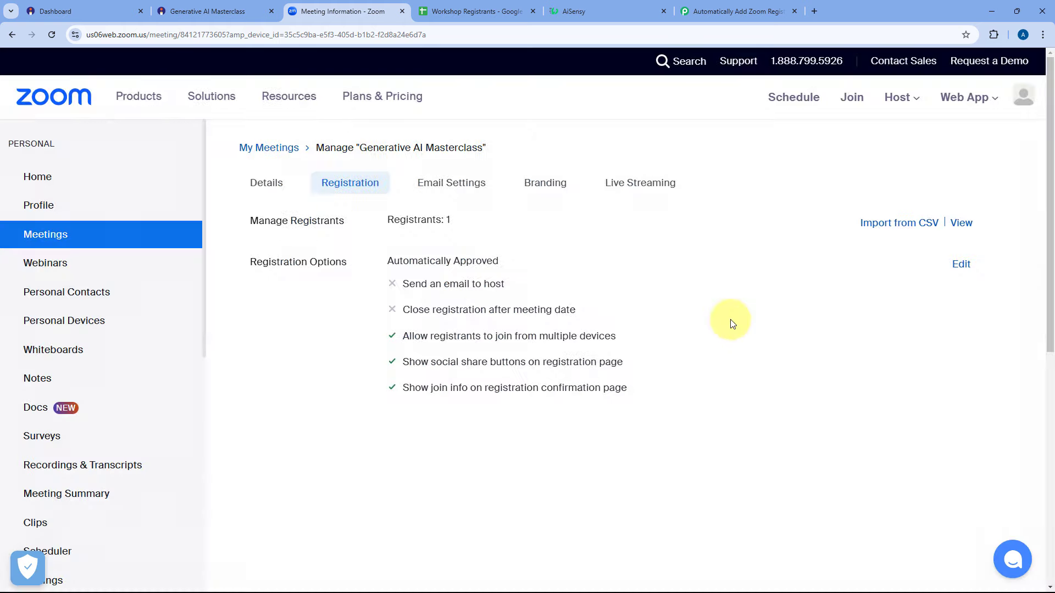
left_click(717, 6)
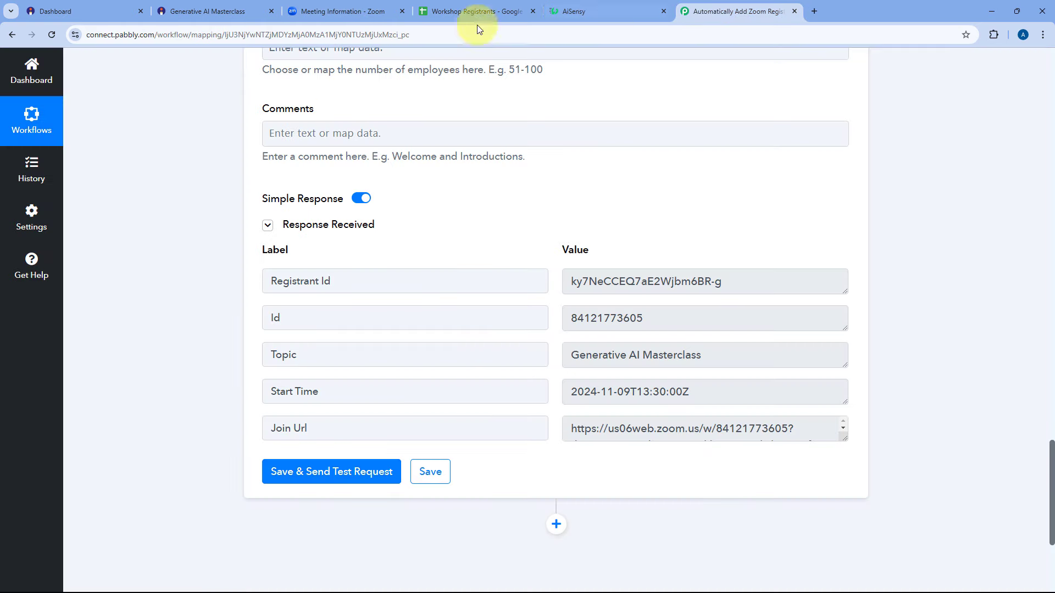
scroll(537, 231, "up", 3)
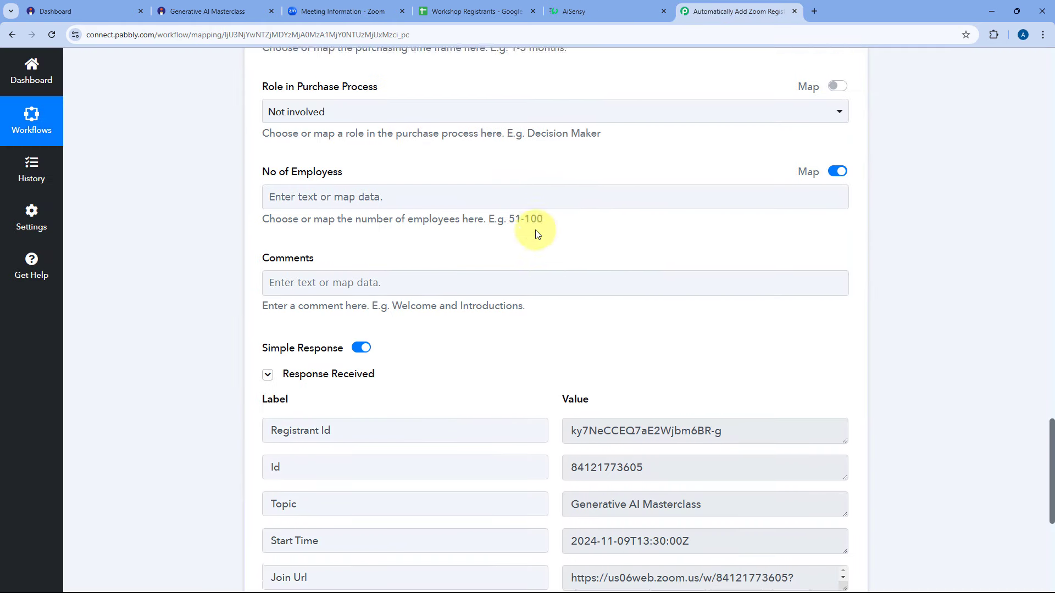
scroll(541, 273, "down", 3)
scroll(538, 209, "down", 2)
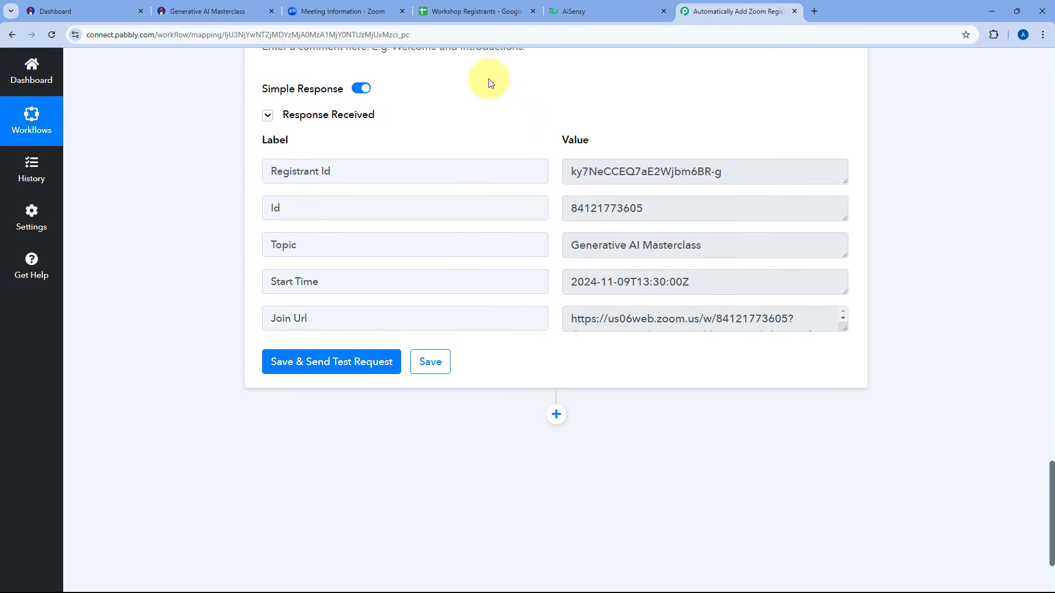
left_click_drag(754, 179, 562, 171)
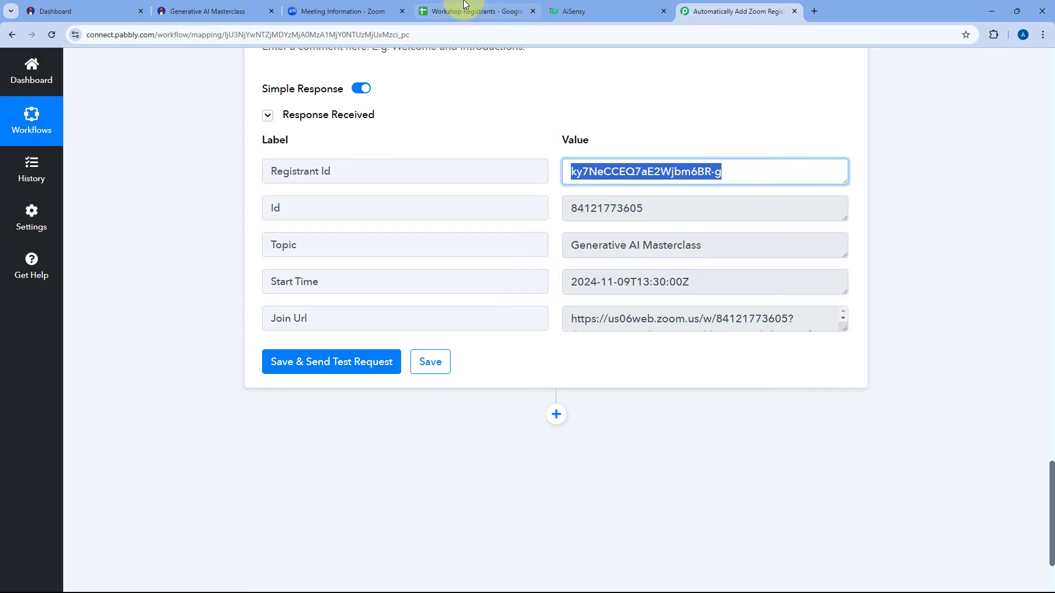
left_click(477, 11)
left_click(703, 11)
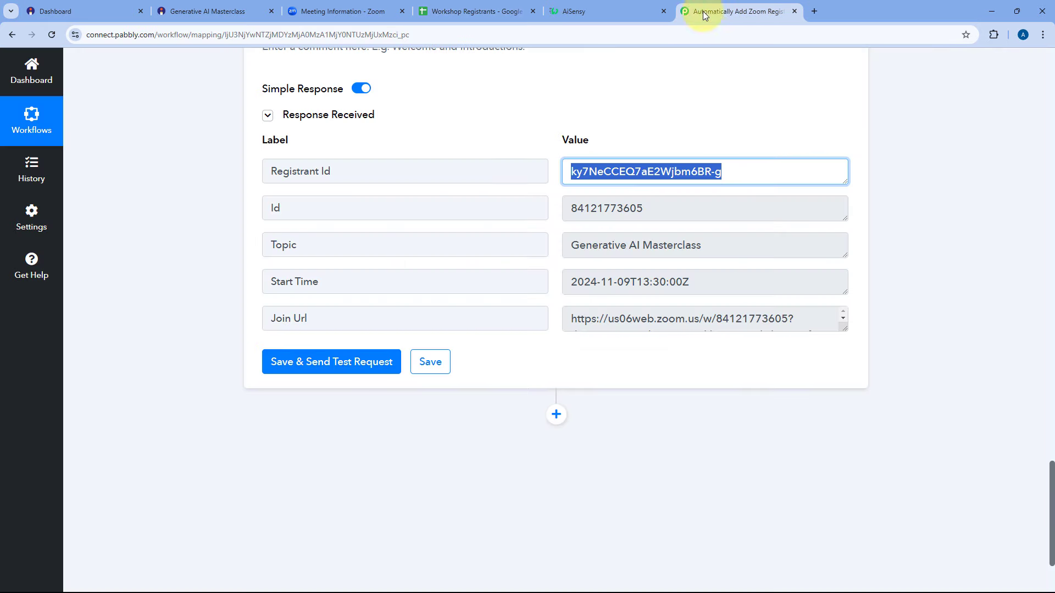
scroll(228, 252, "down", 2)
Add a Google Sheets step with the Add New Row event after Zoom and start its account connection.
left_click(555, 306)
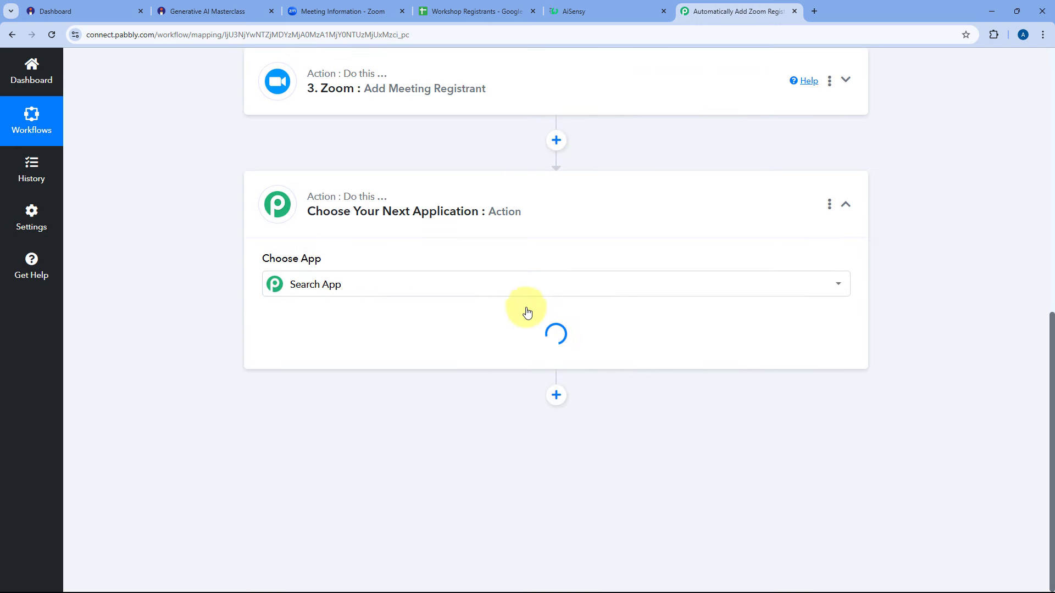
scroll(283, 236, "up", 3)
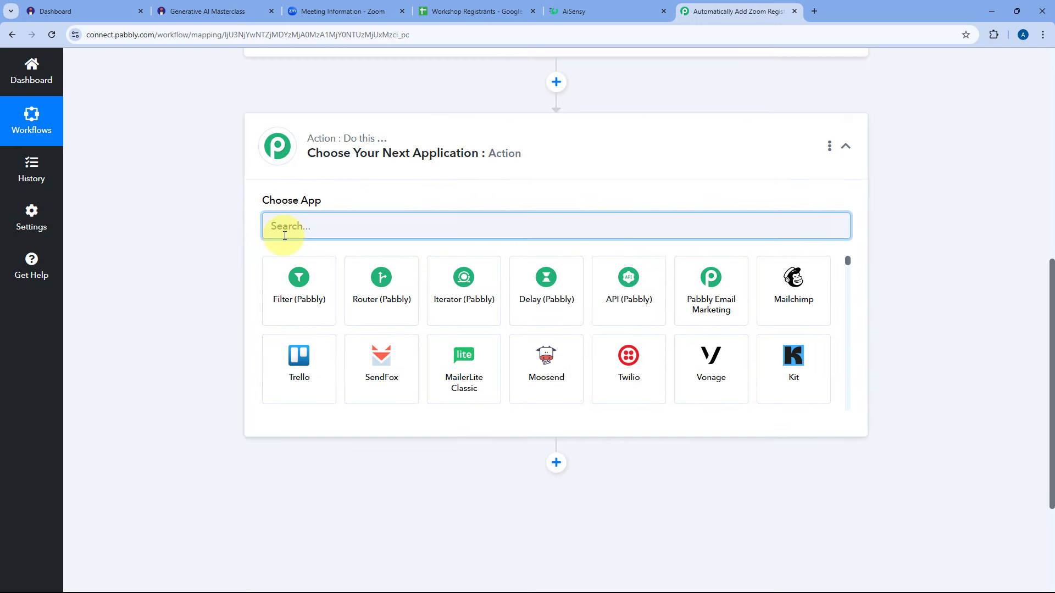
type("Google SH")
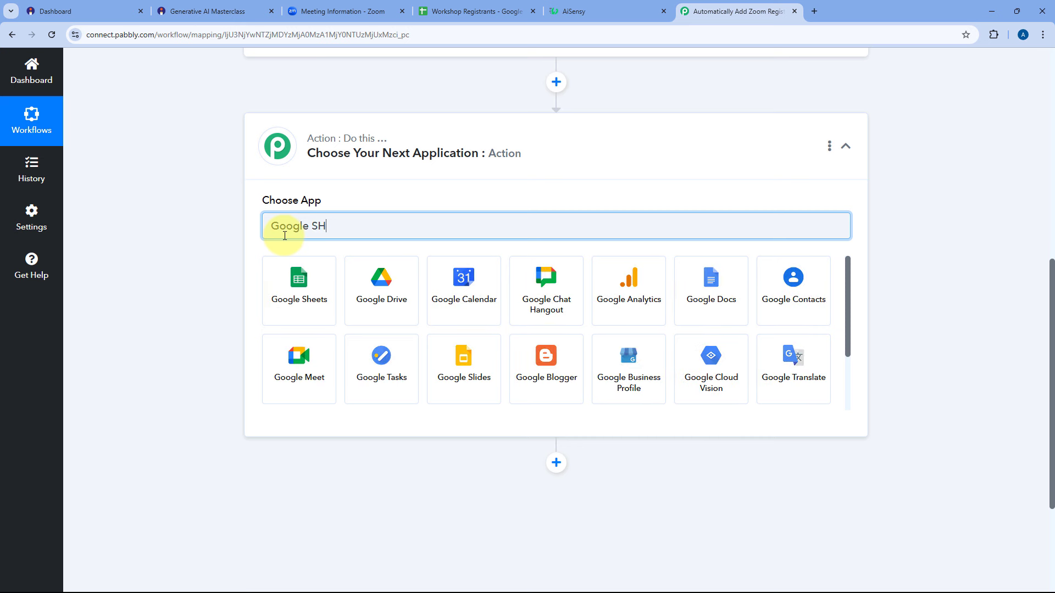
left_click(300, 282)
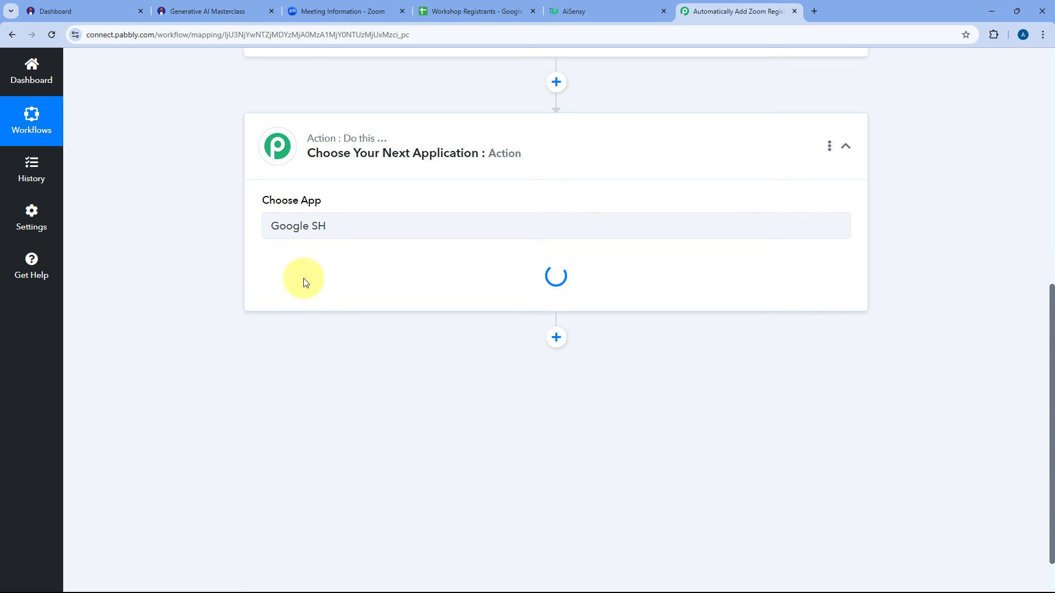
scroll(248, 255, "down", 2)
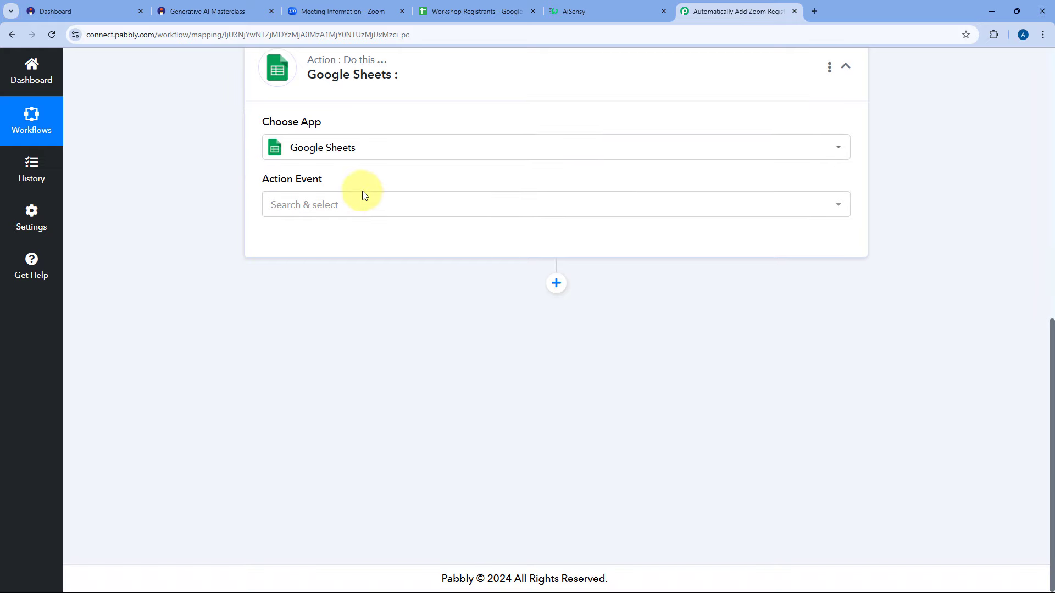
left_click(372, 204)
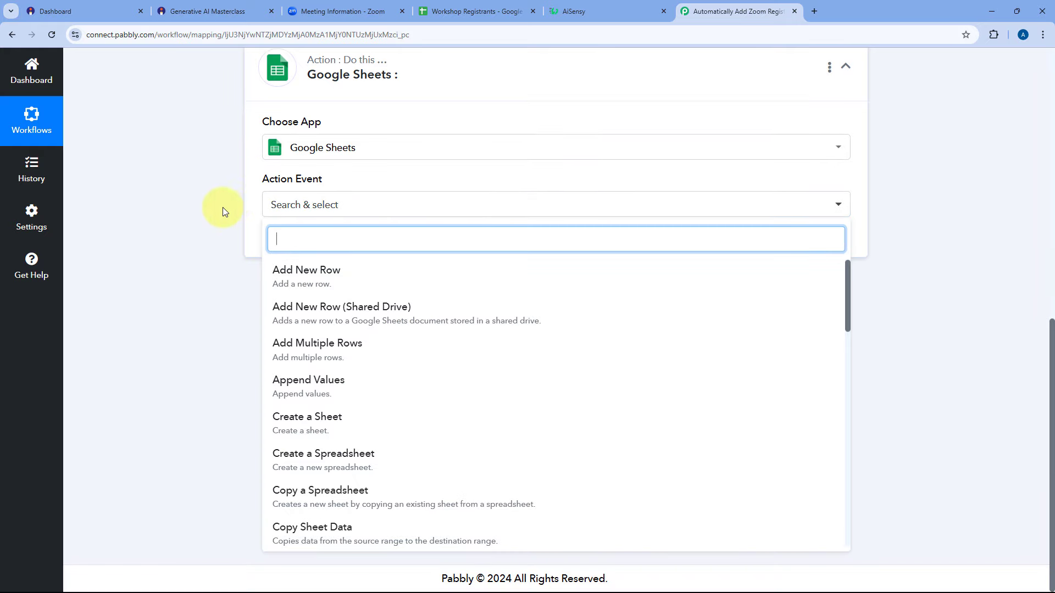
left_click(343, 280)
scroll(342, 276, "up", 1)
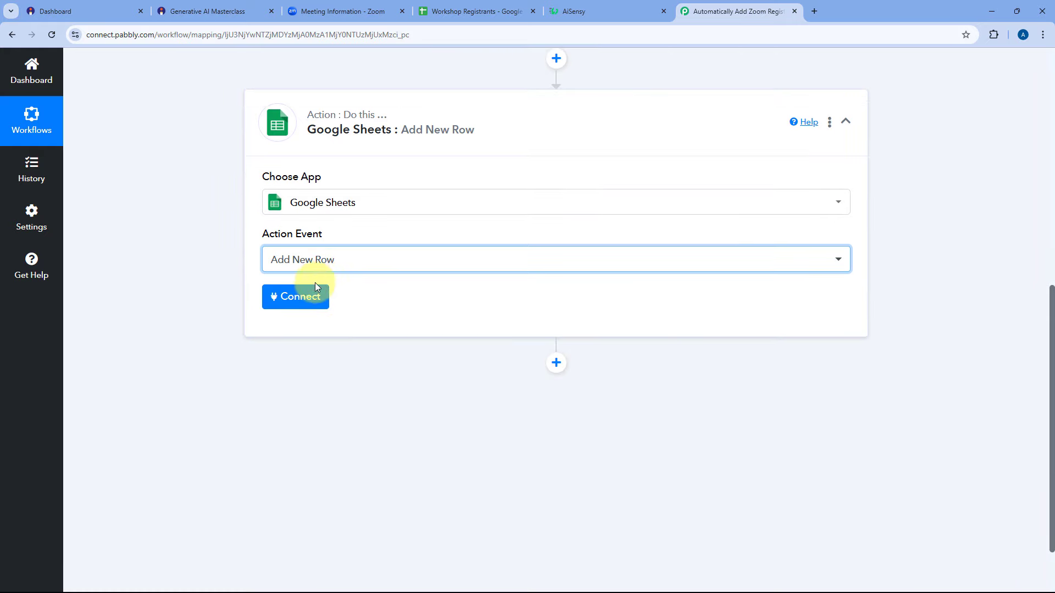
left_click(298, 289)
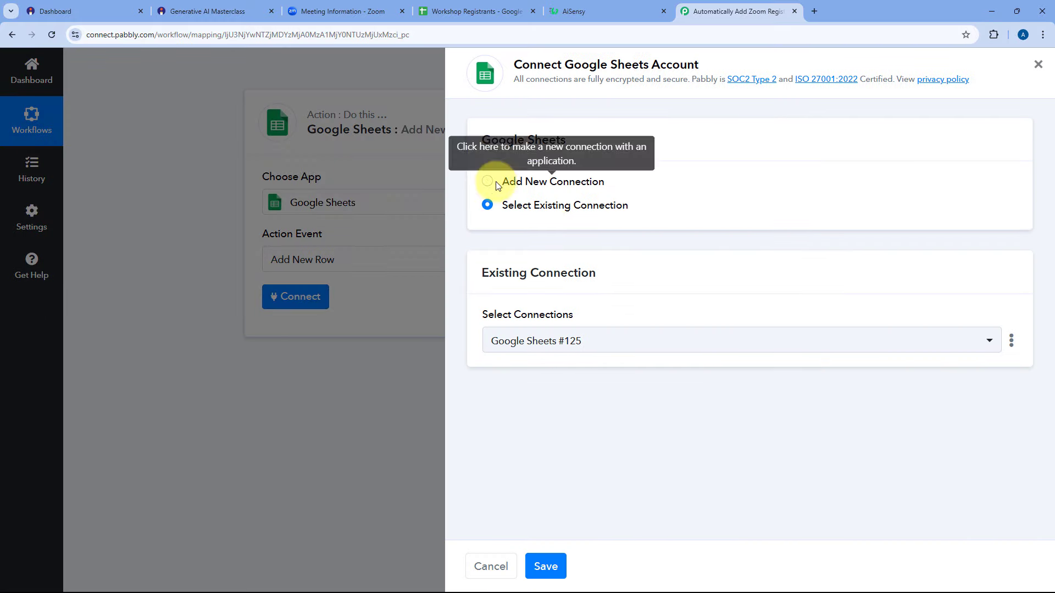
Create a new Google Sheets connection by signing in with the Google account and granting Pabbly access.
left_click(487, 183)
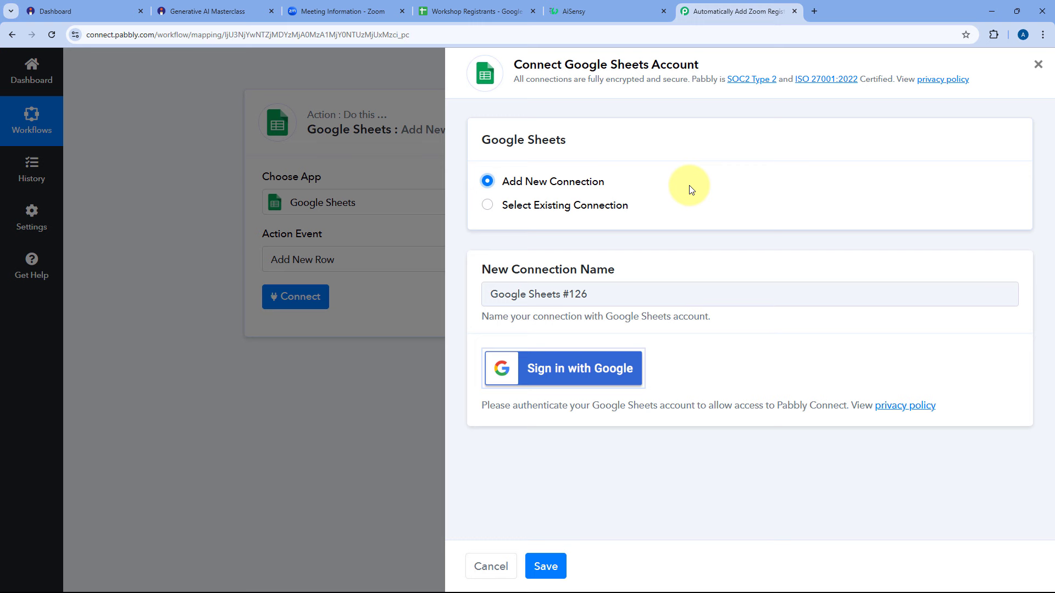
left_click(553, 370)
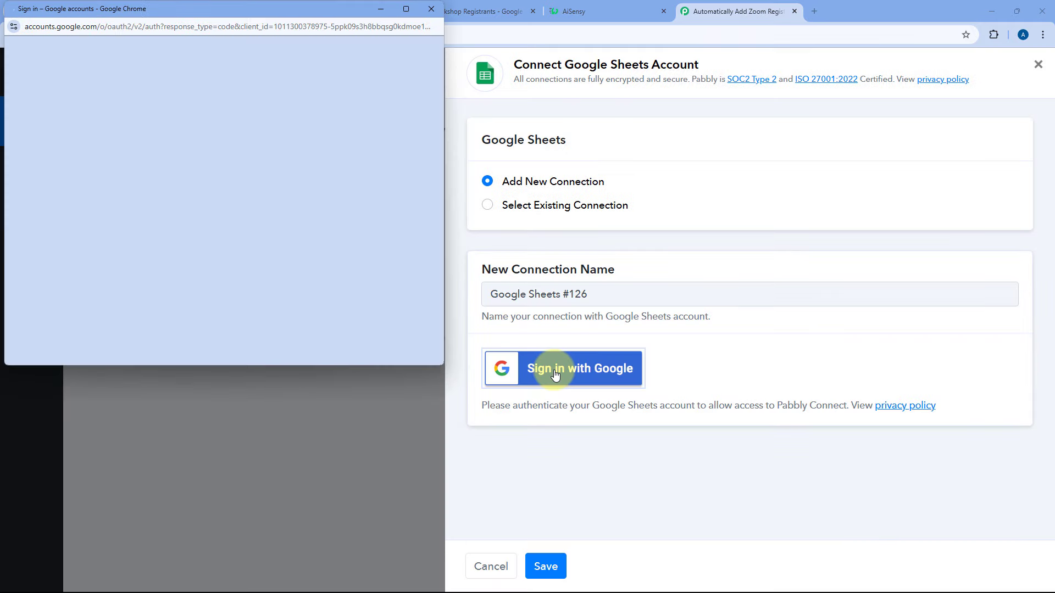
left_click(305, 134)
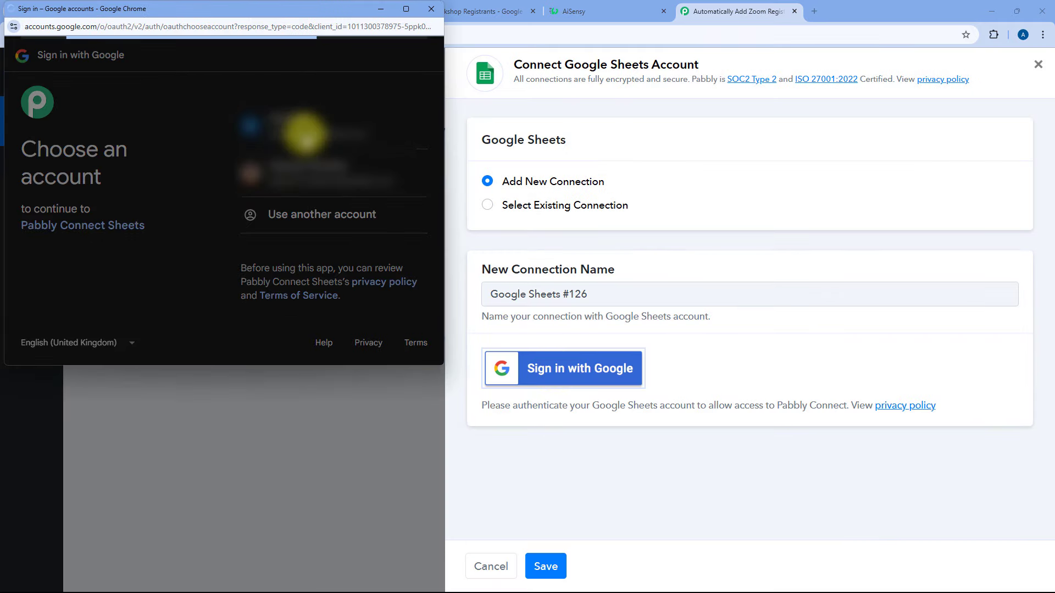
scroll(306, 134, "down", 1)
scroll(306, 134, "down", 3)
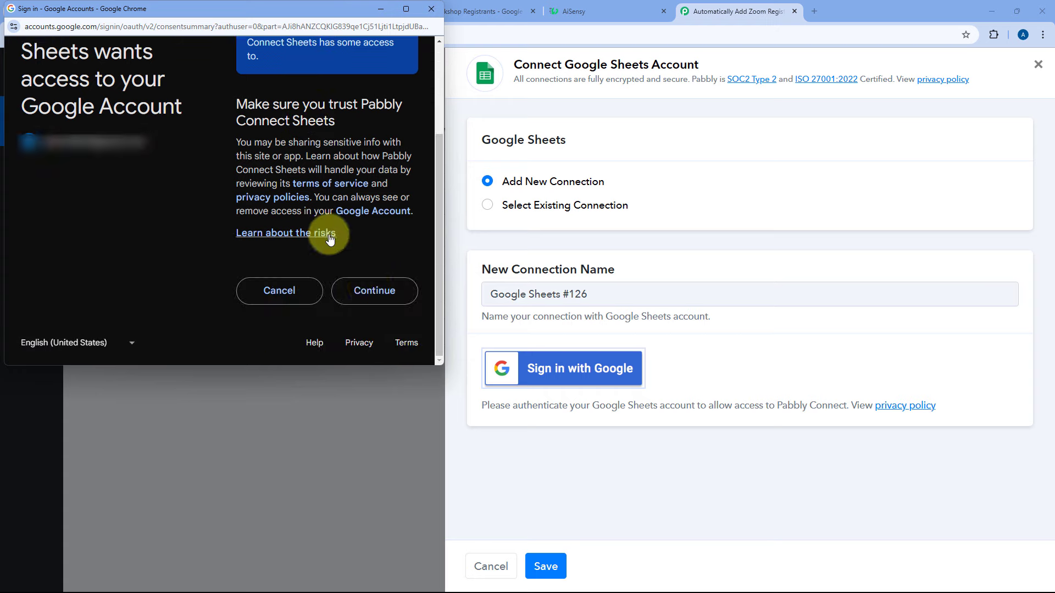
left_click(365, 289)
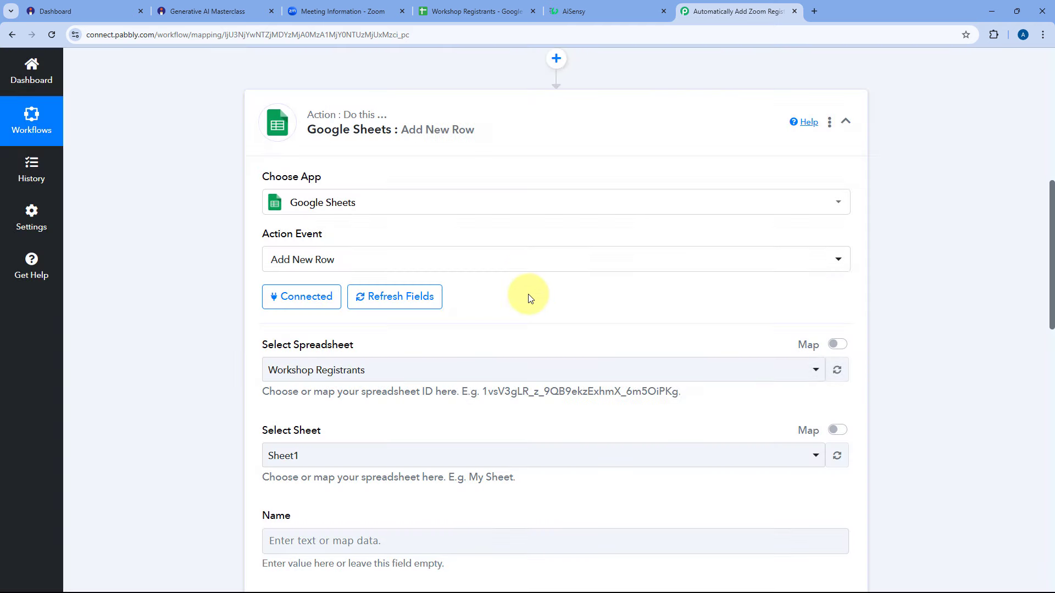
Select Workshop Registrants as the spreadsheet, after confirming its exact name in the Sheets tab.
scroll(531, 298, "down", 4)
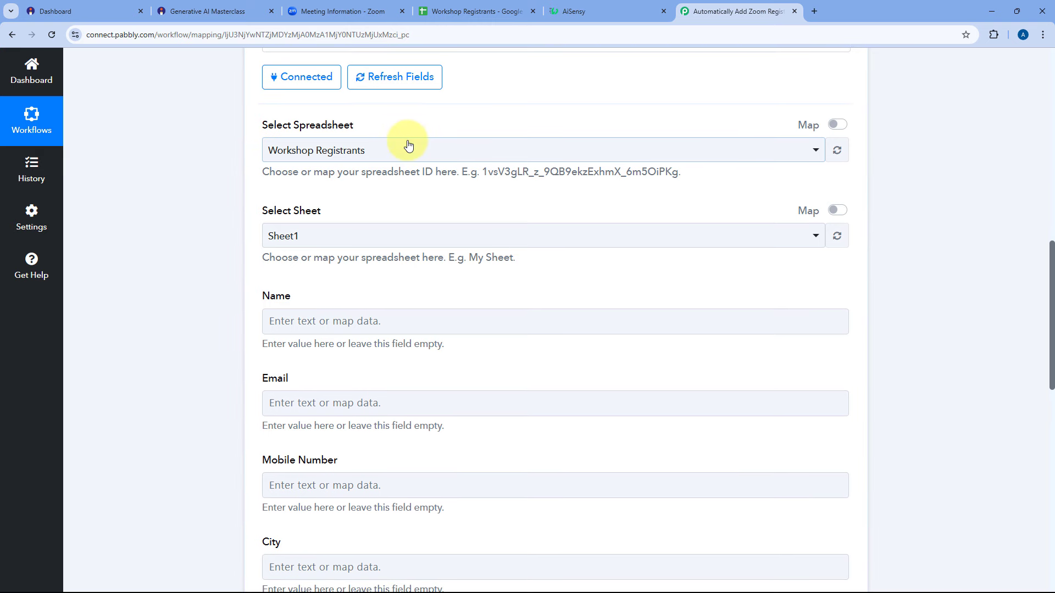
left_click(408, 144)
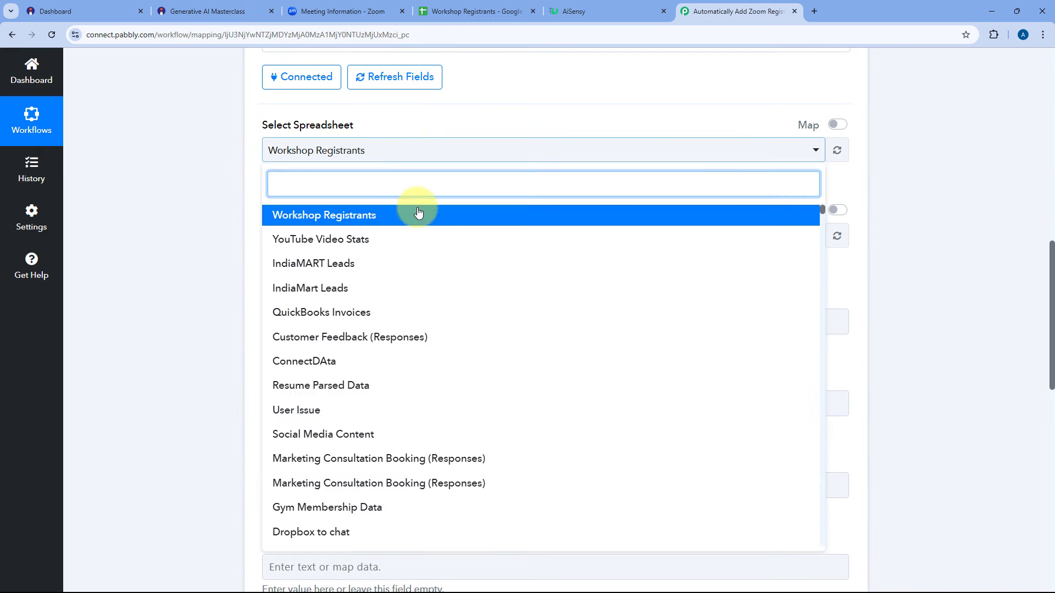
scroll(418, 264, "down", 8)
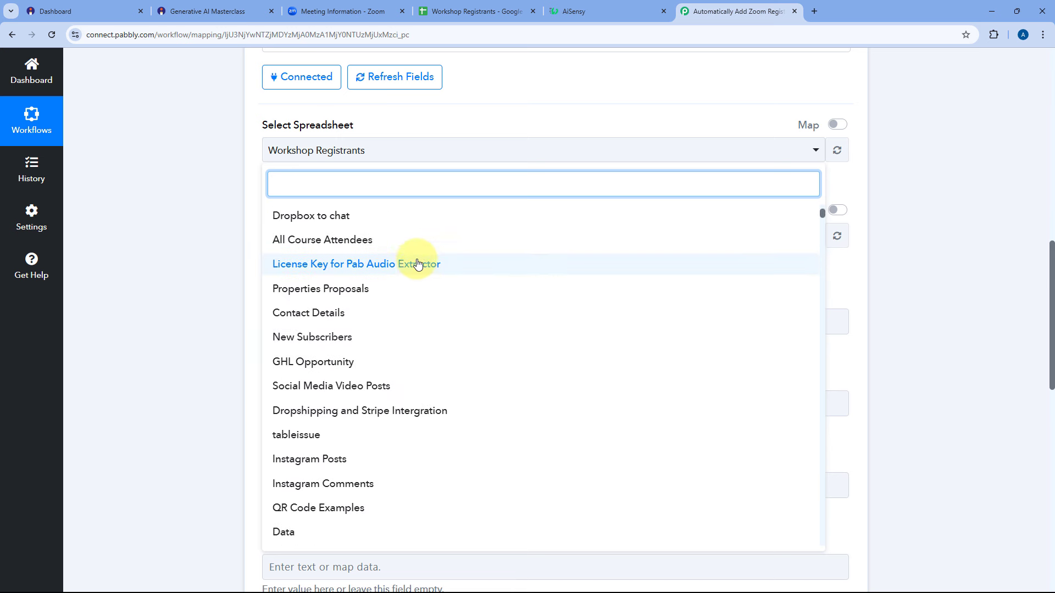
scroll(417, 264, "up", 8)
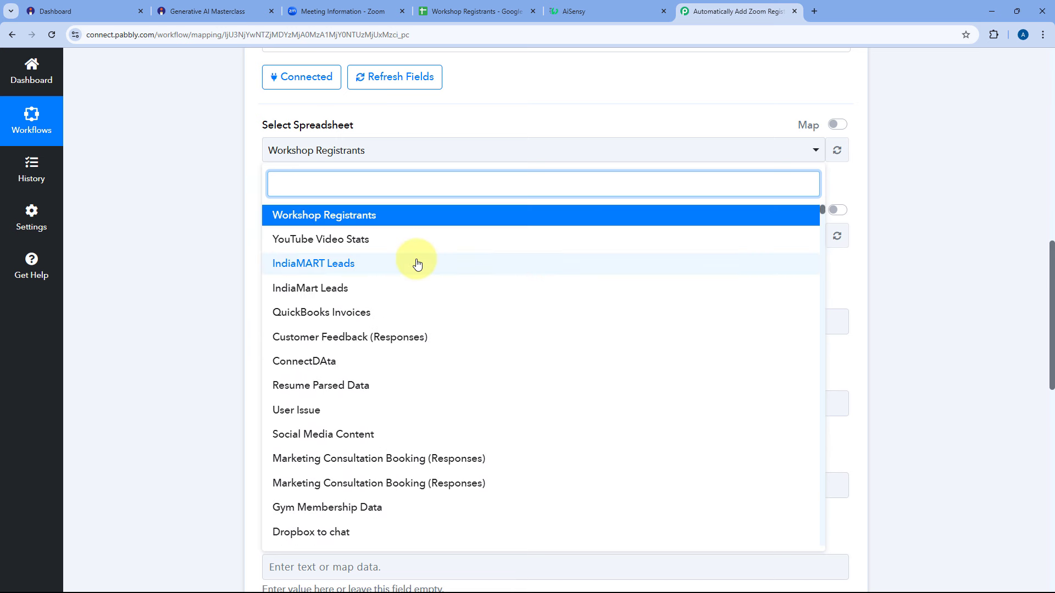
left_click(500, 5)
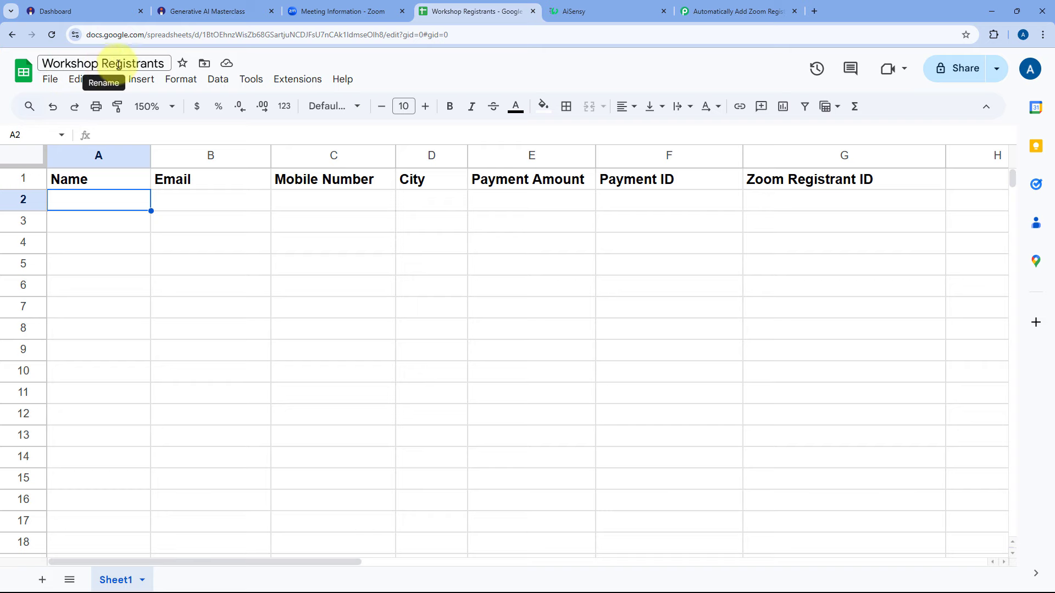
left_click(712, 7)
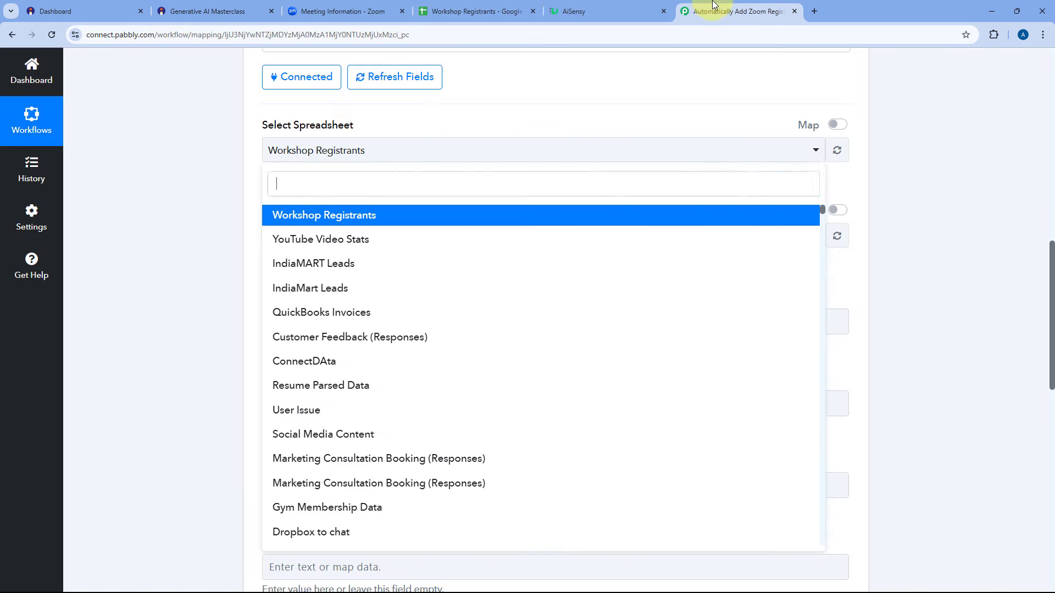
left_click(328, 220)
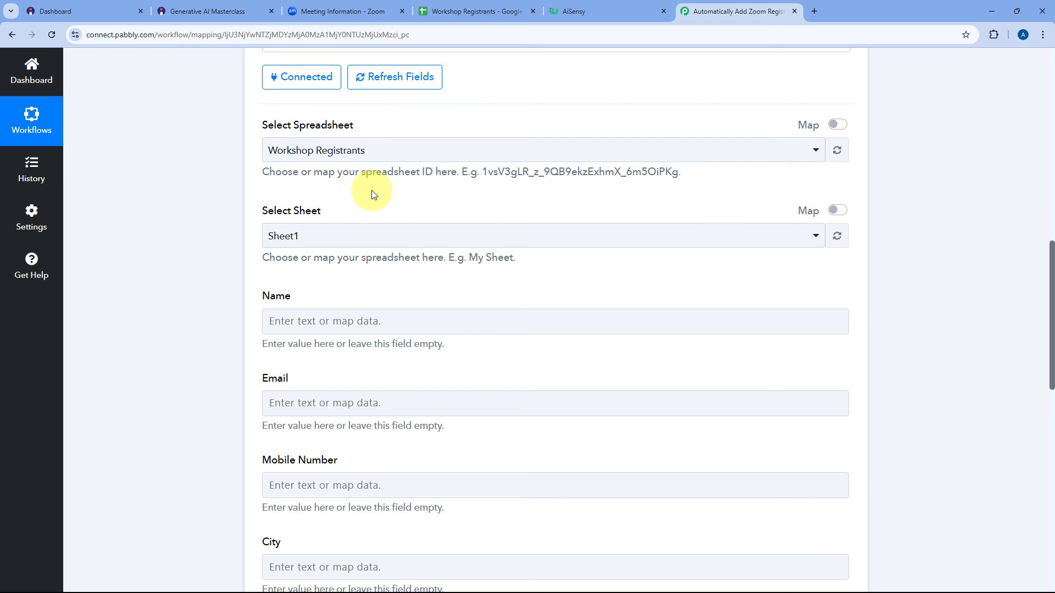
scroll(372, 188, "up", 1)
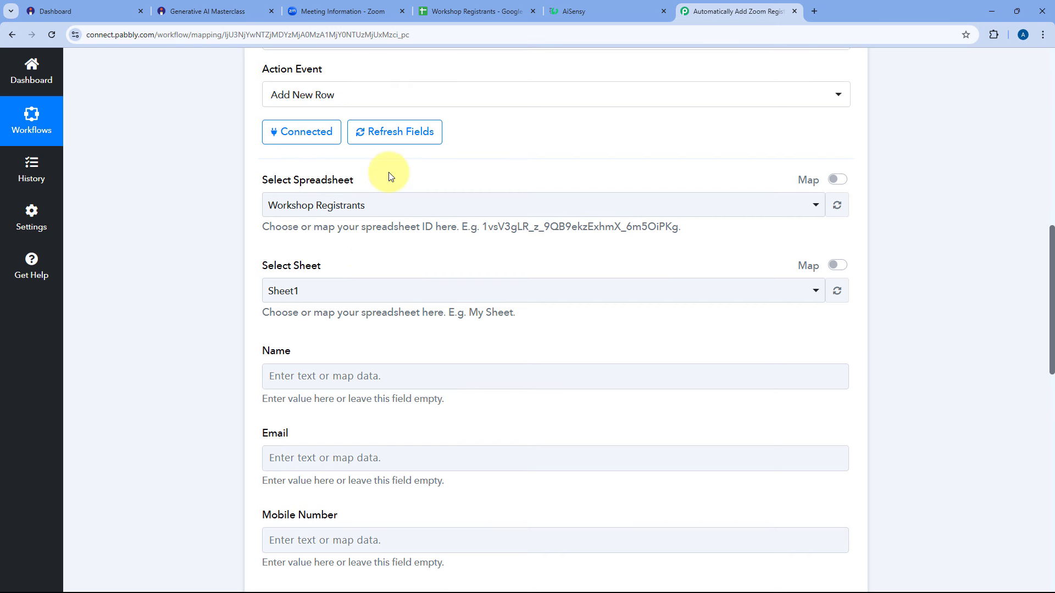
scroll(363, 168, "down", 2)
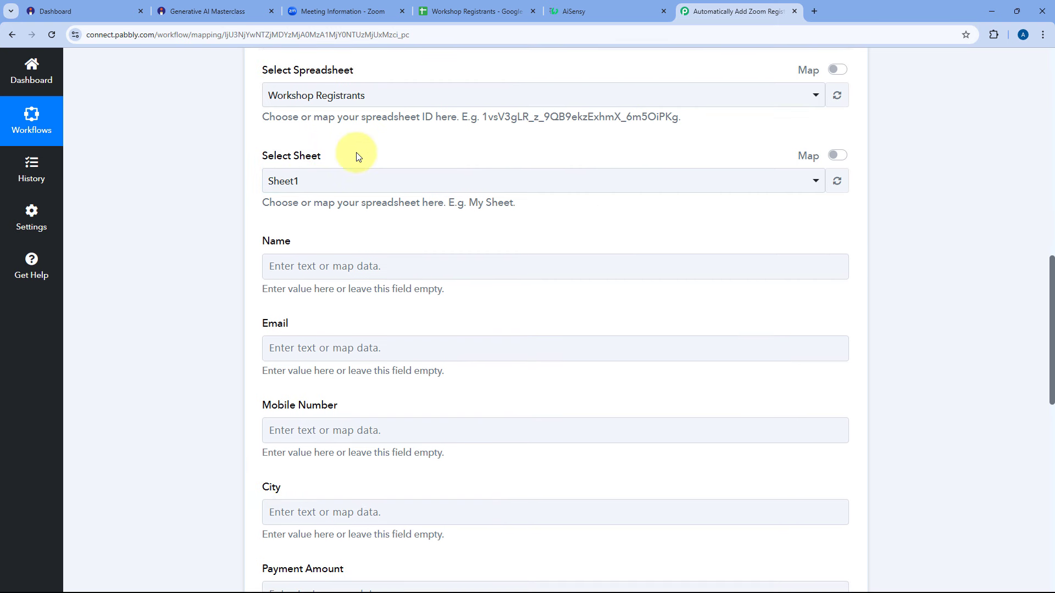
Choose Sheet1 as the target sheet, after checking its name and column headers in the spreadsheet.
left_click(445, 11)
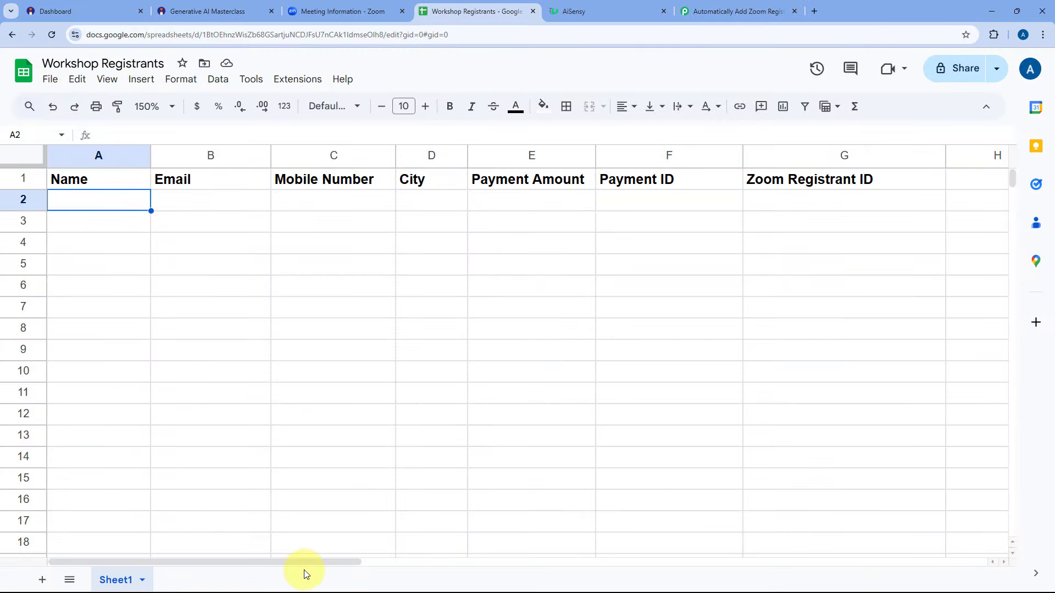
left_click(731, 11)
left_click(323, 181)
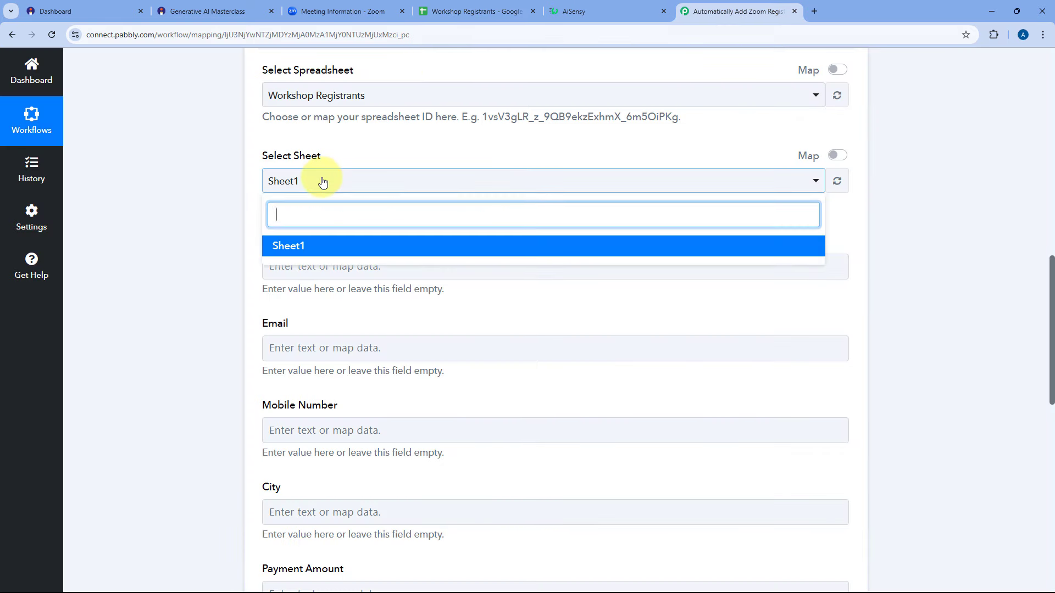
left_click(325, 179)
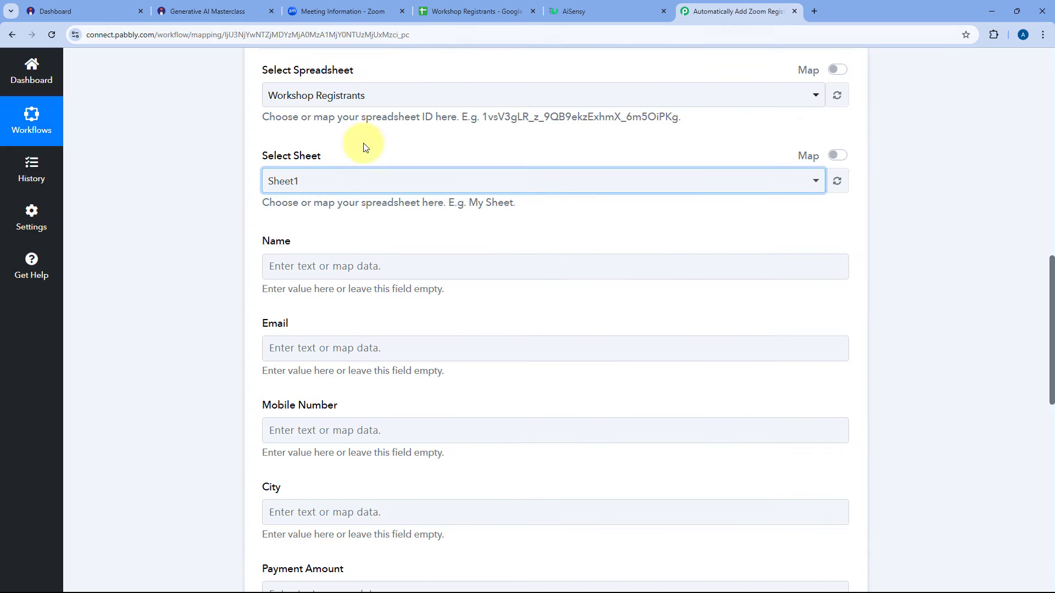
left_click(480, 11)
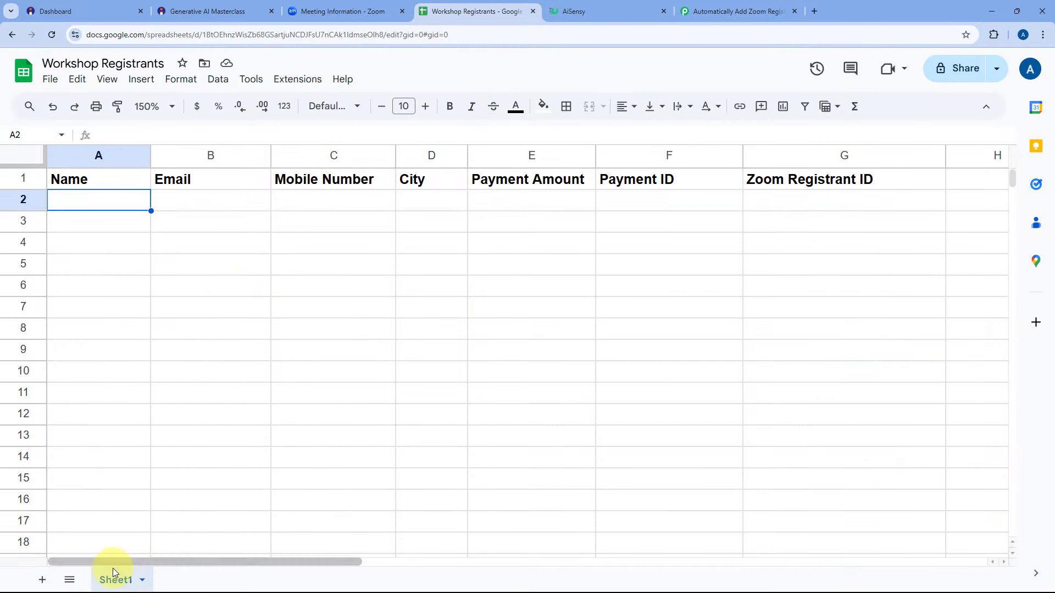
left_click(741, 10)
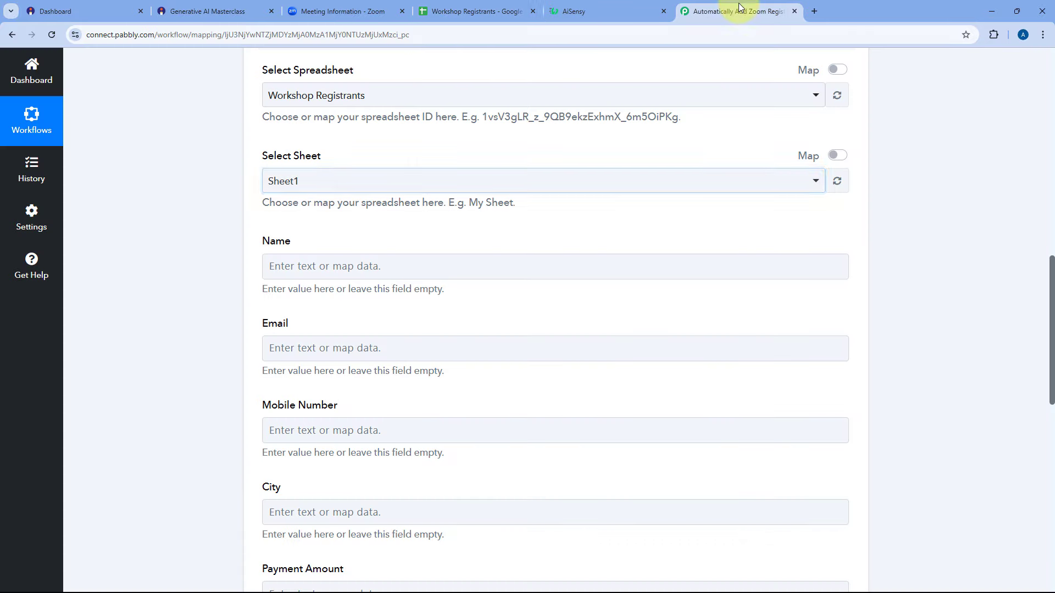
left_click(333, 181)
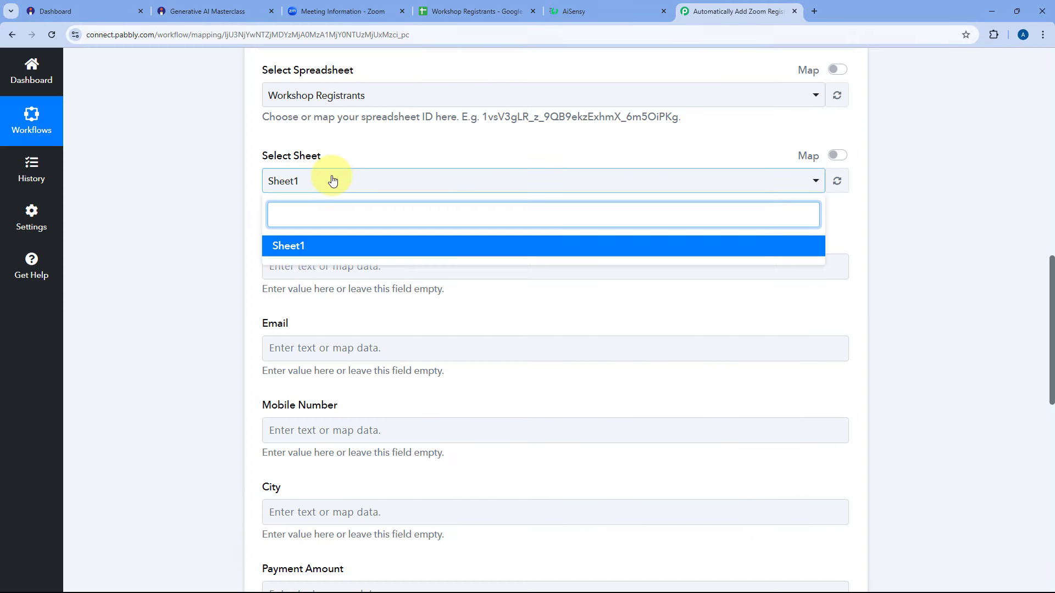
left_click(288, 246)
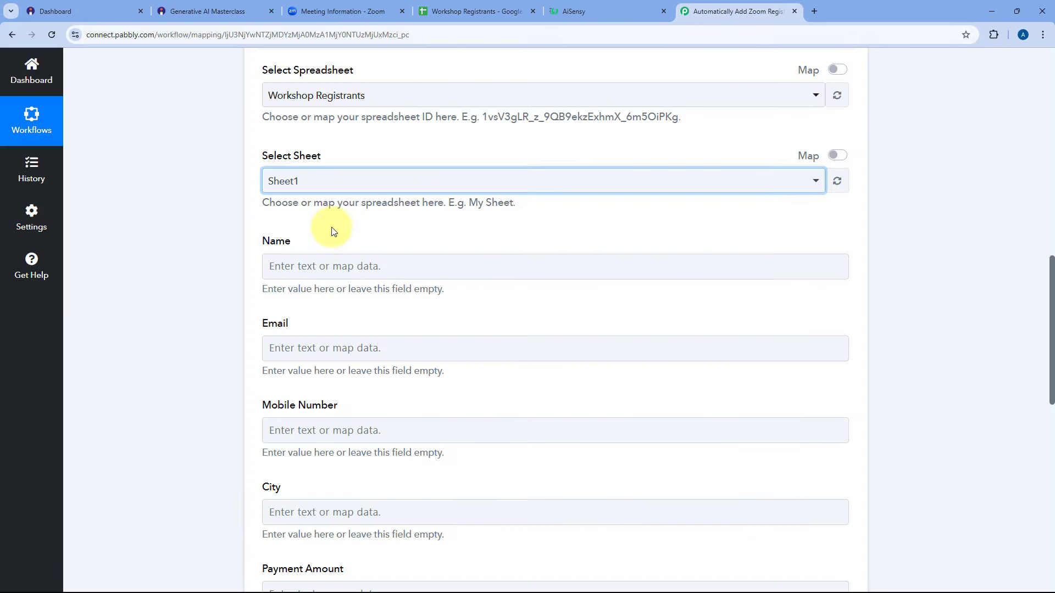
scroll(335, 220, "down", 1)
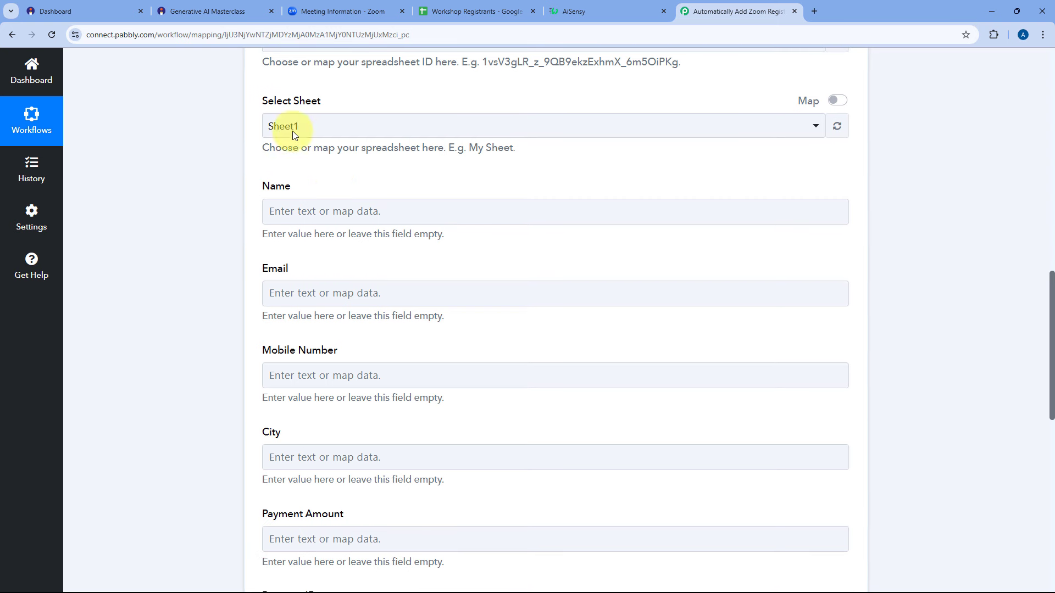
scroll(385, 138, "down", 1)
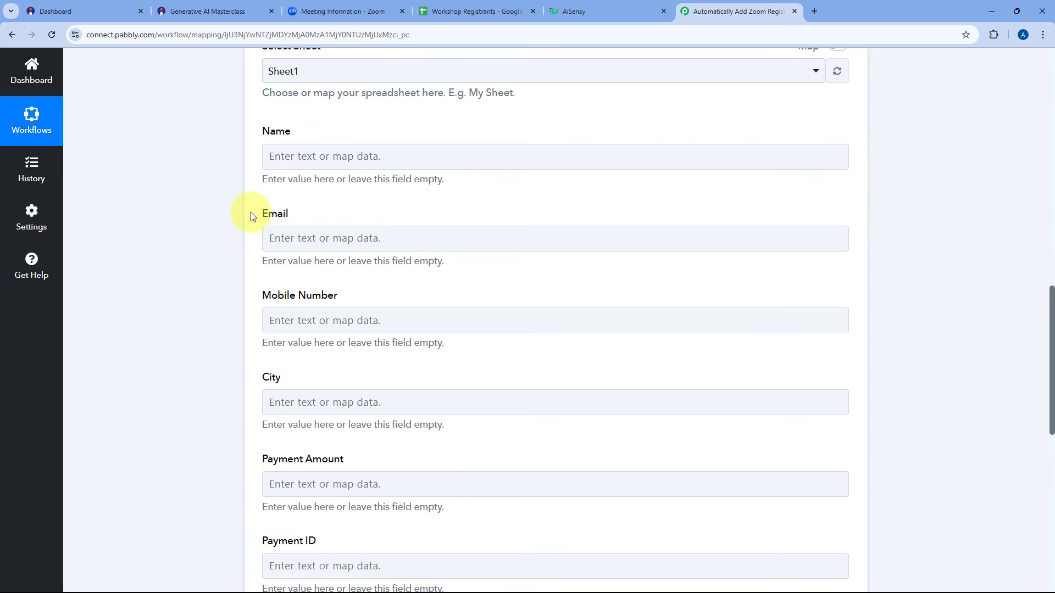
scroll(252, 230, "down", 3)
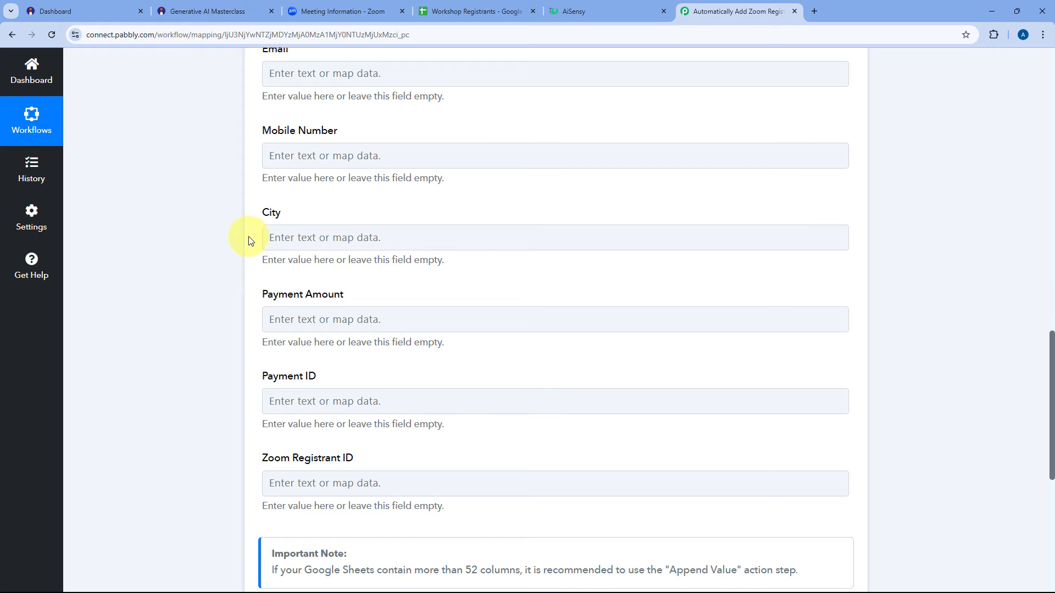
scroll(249, 239, "up", 1)
scroll(250, 237, "up", 3)
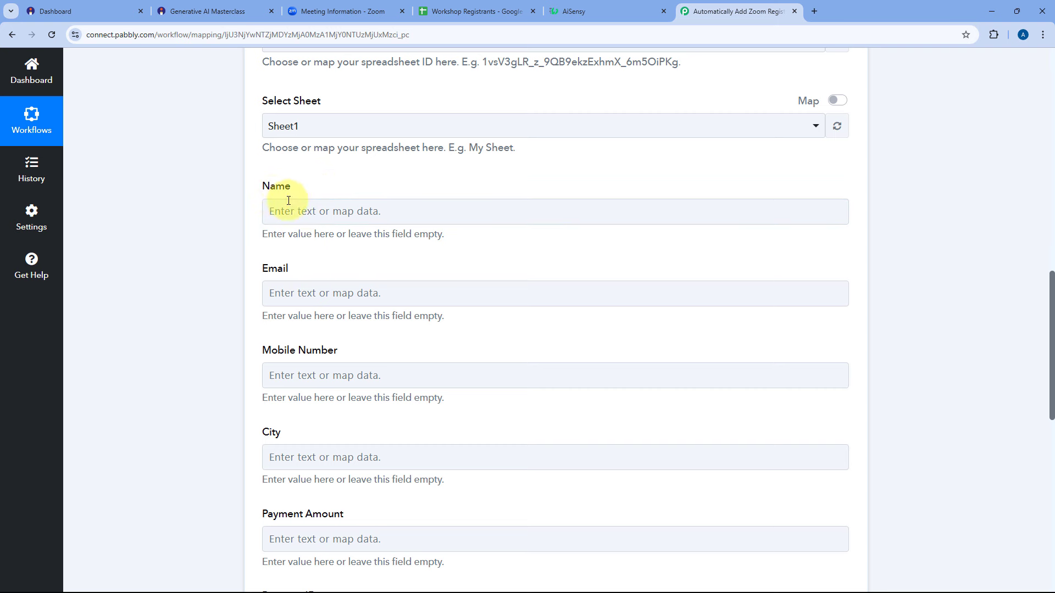
Map the buyer's name and email from earlier-step data into the Name and Email fields.
scroll(279, 186, "down", 1)
left_click(304, 166)
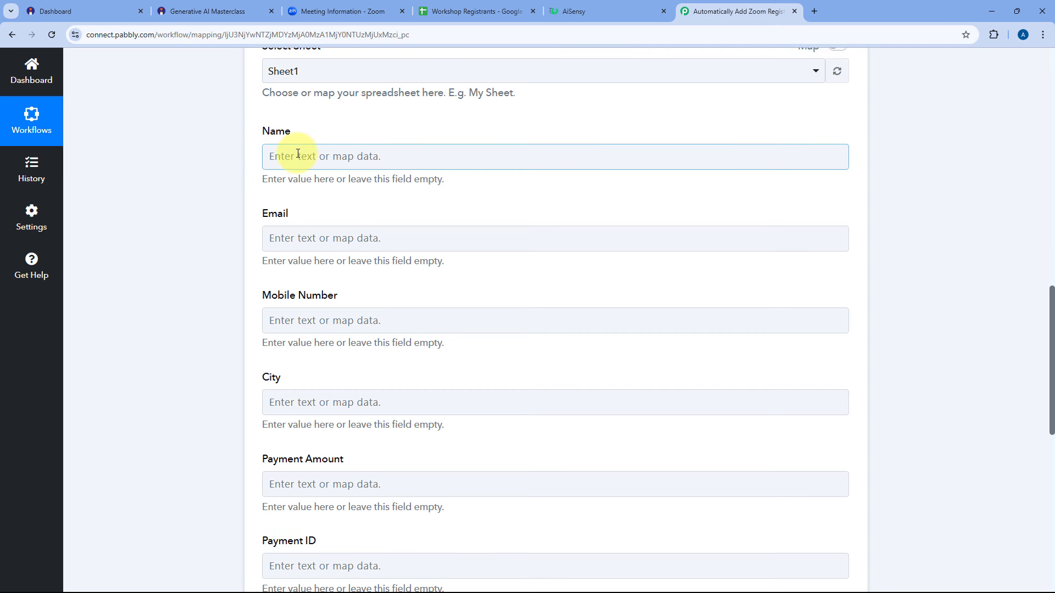
left_click(295, 160)
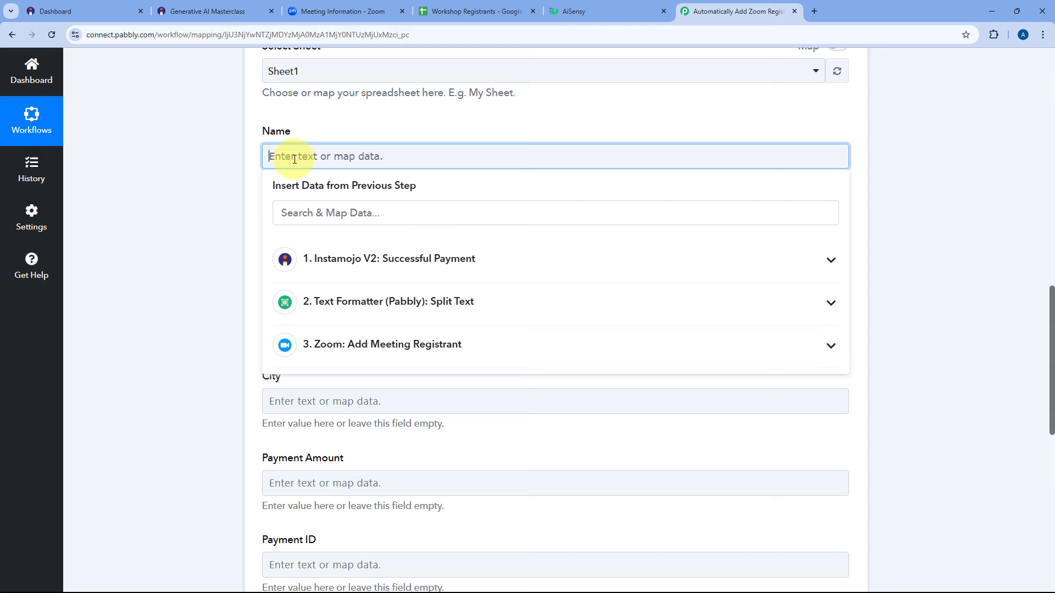
left_click(318, 209)
type("Name")
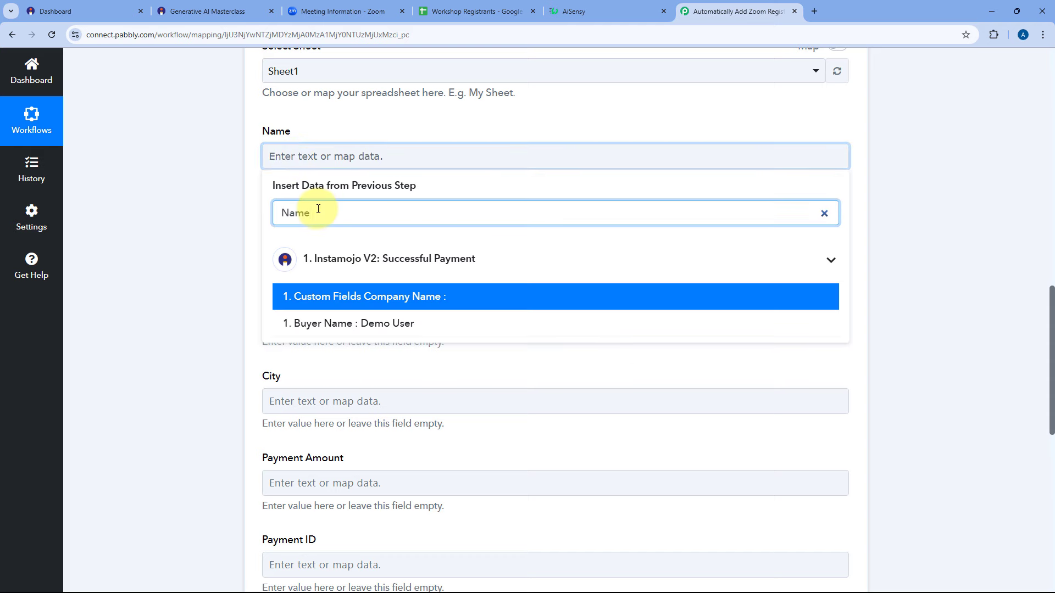
left_click(333, 324)
left_click(252, 232)
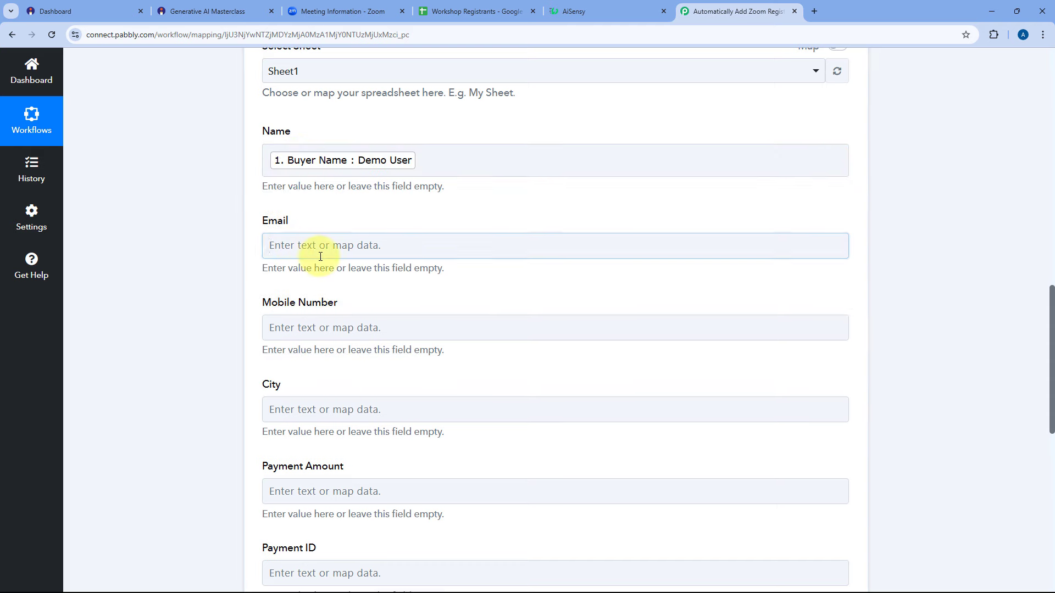
left_click(291, 245)
left_click(310, 301)
type("Email")
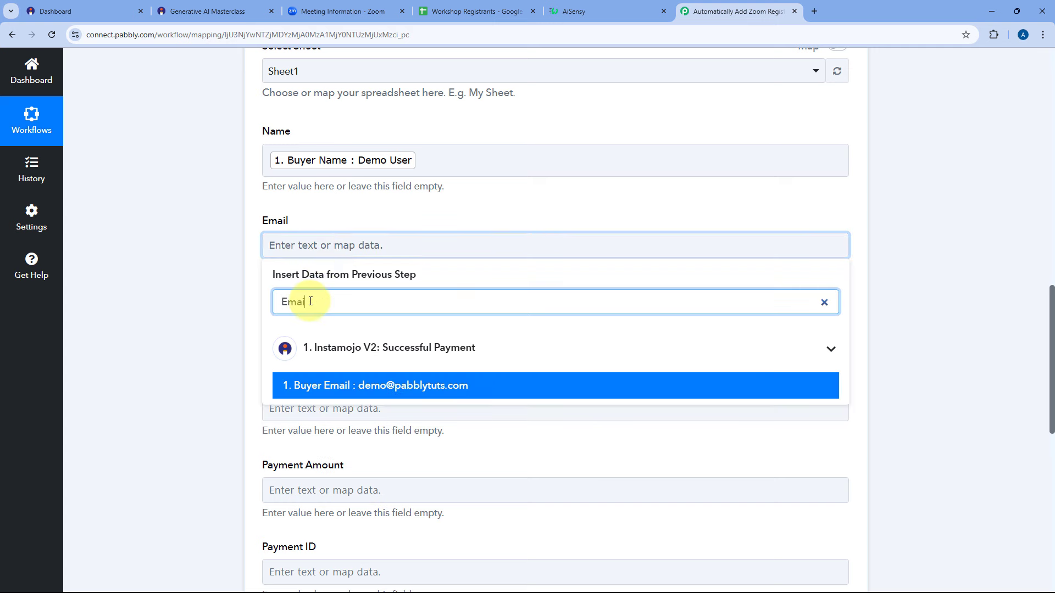
left_click(443, 385)
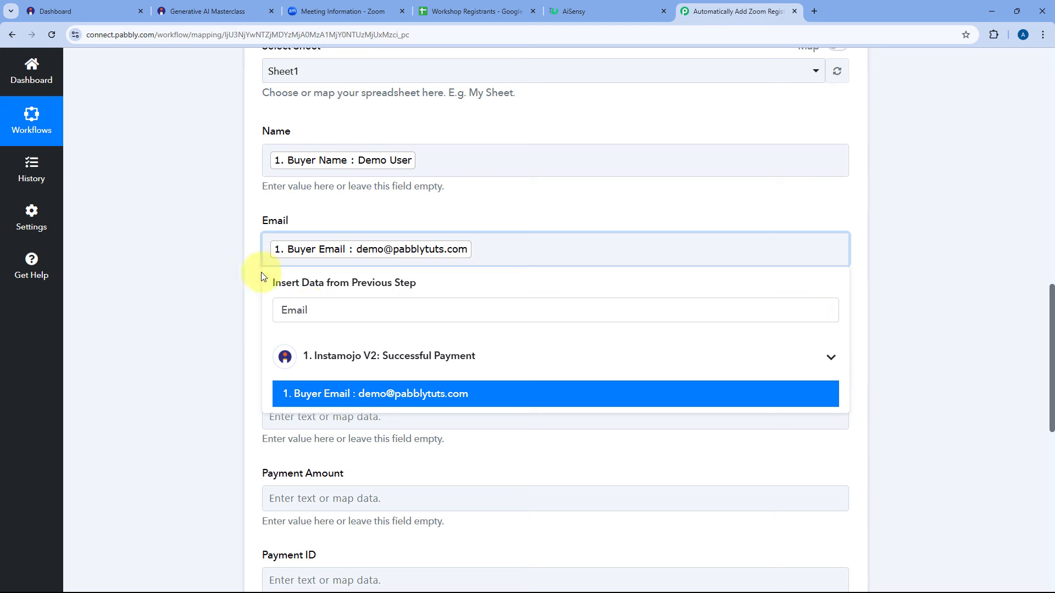
left_click(247, 278)
Map the buyer's phone into Mobile Number and the Bhopal city value into City.
scroll(248, 278, "down", 4)
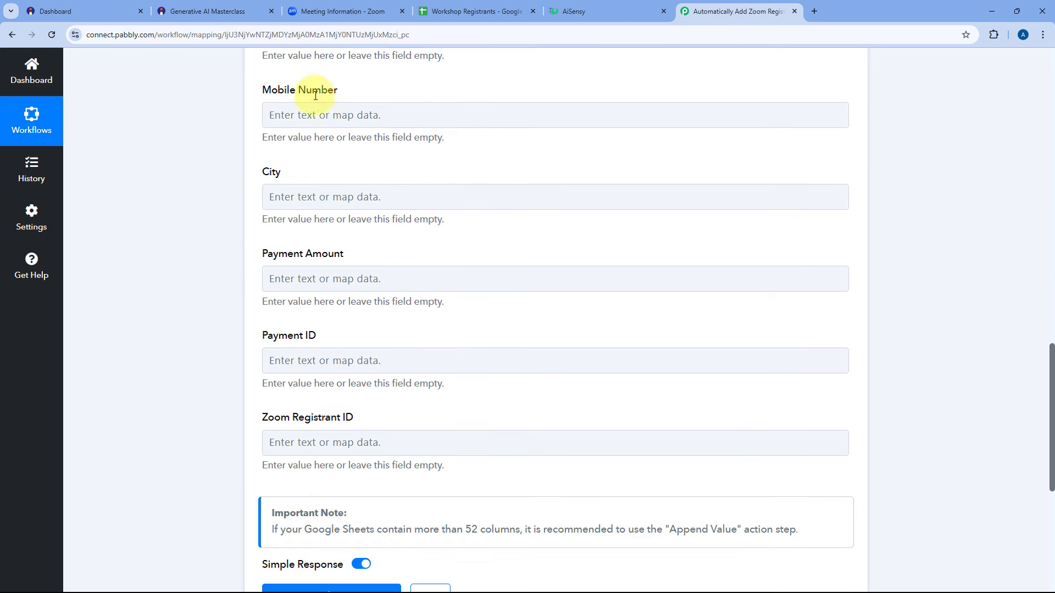
left_click(313, 114)
left_click(313, 174)
type("Phonm")
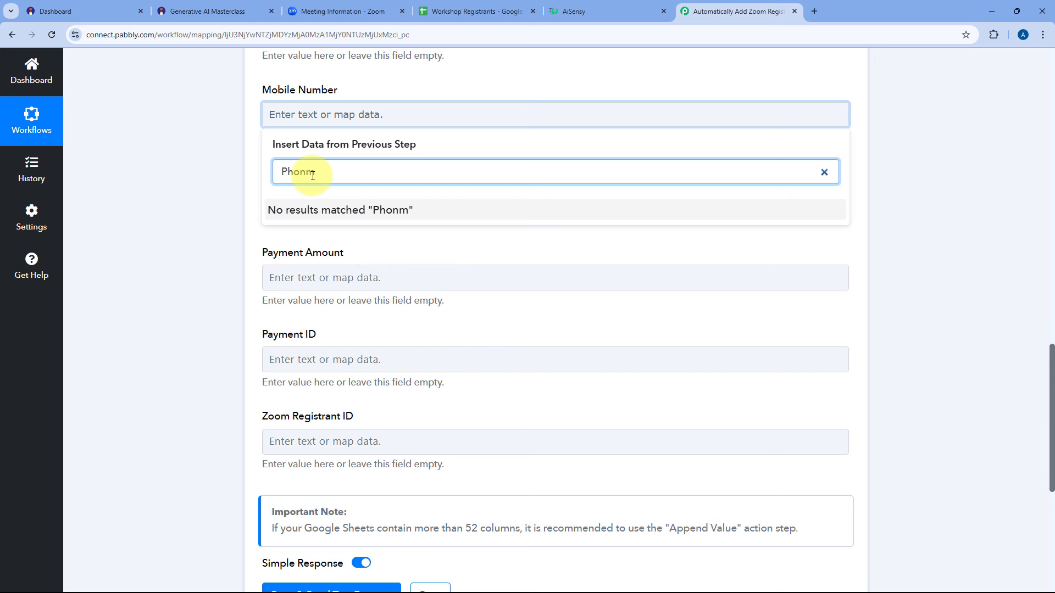
key("BackSpace")
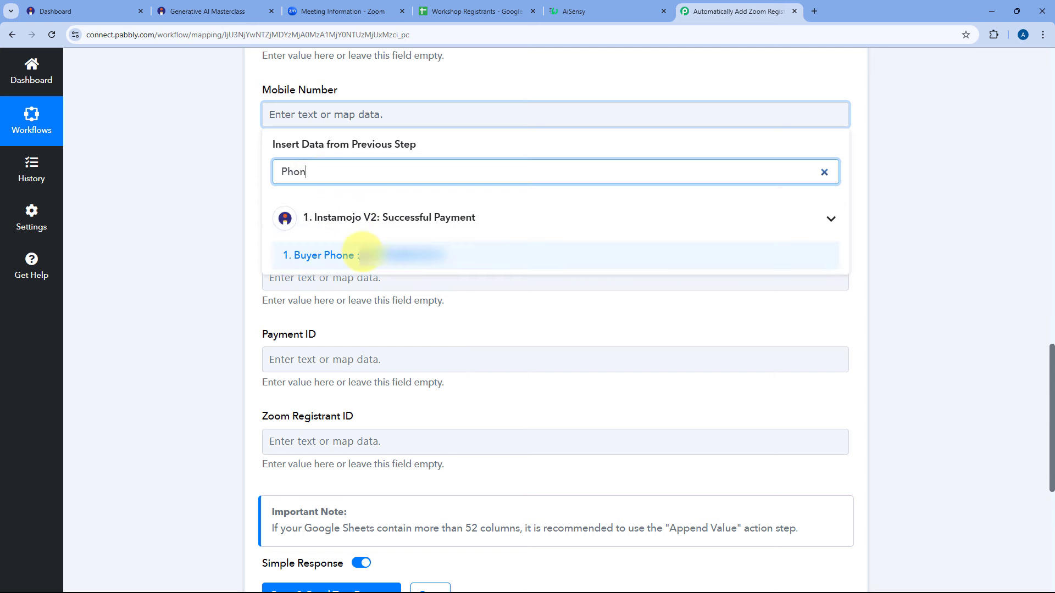
left_click(368, 250)
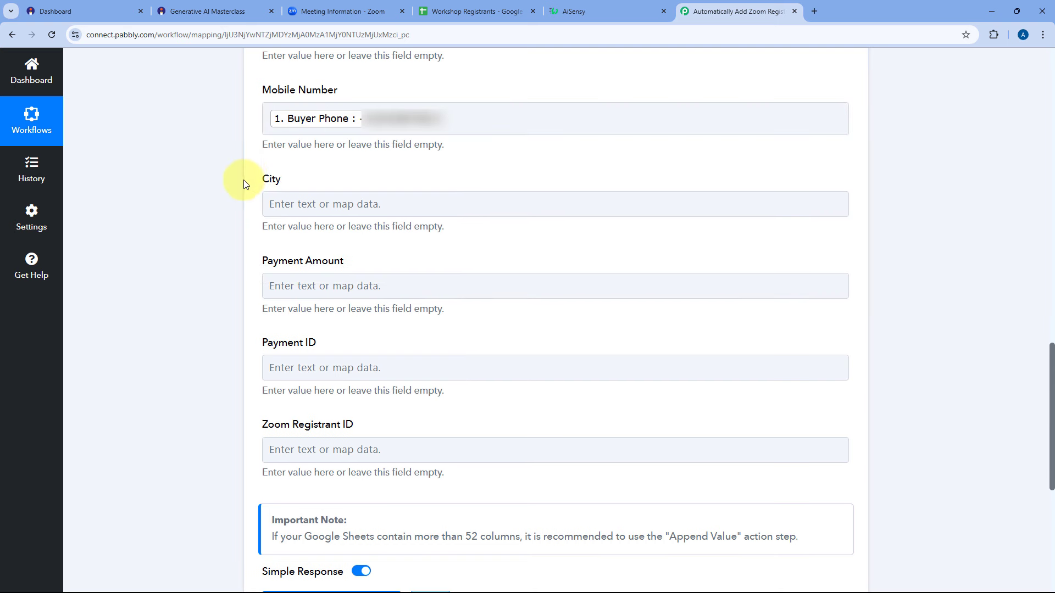
left_click(281, 206)
type("City")
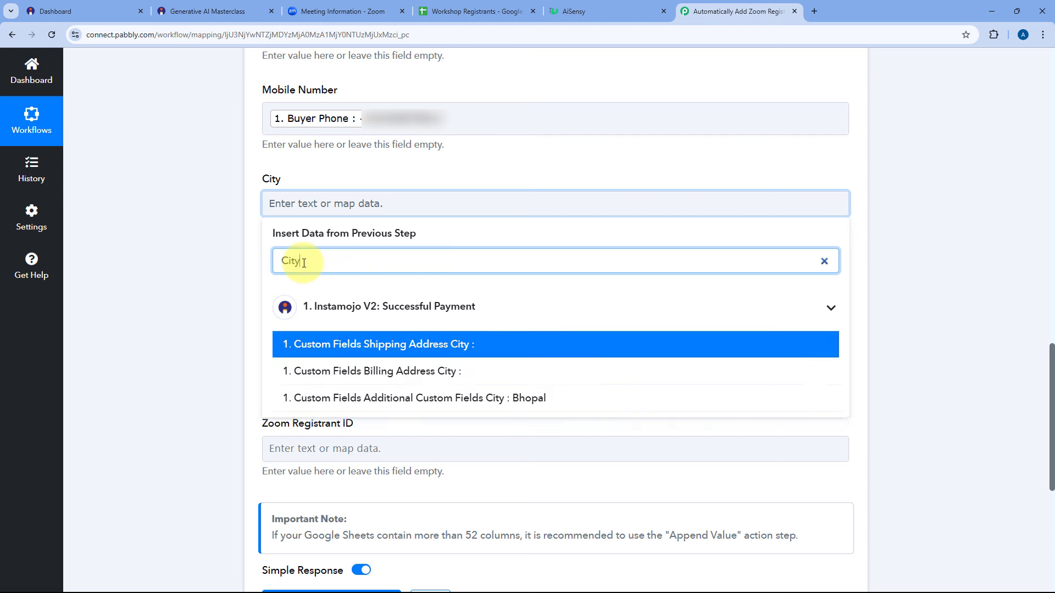
left_click(379, 398)
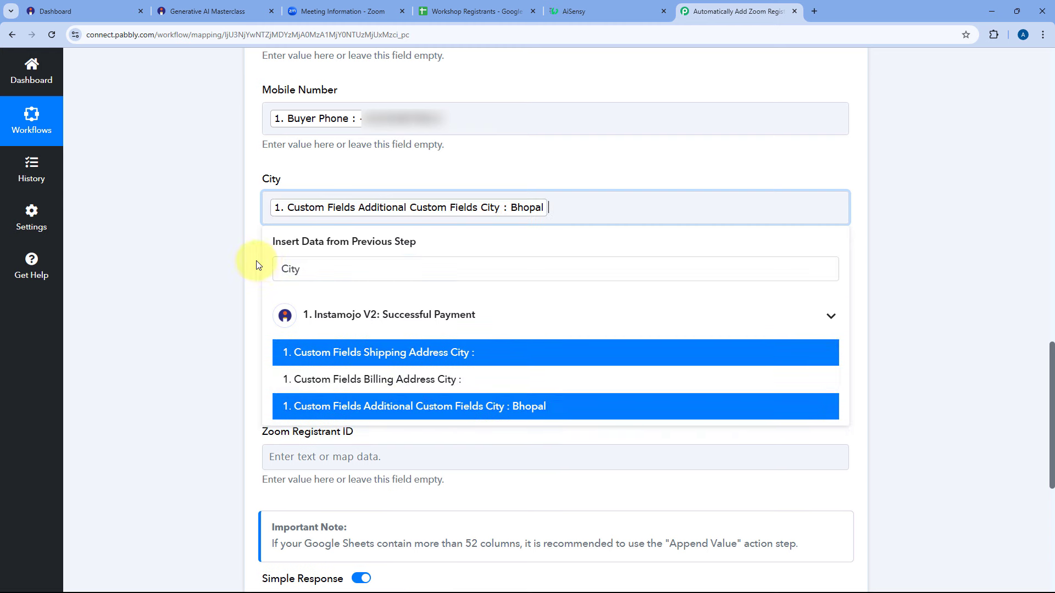
Fill Payment Amount with the Instamojo INR currency followed by the 9.00 amount.
left_click(299, 294)
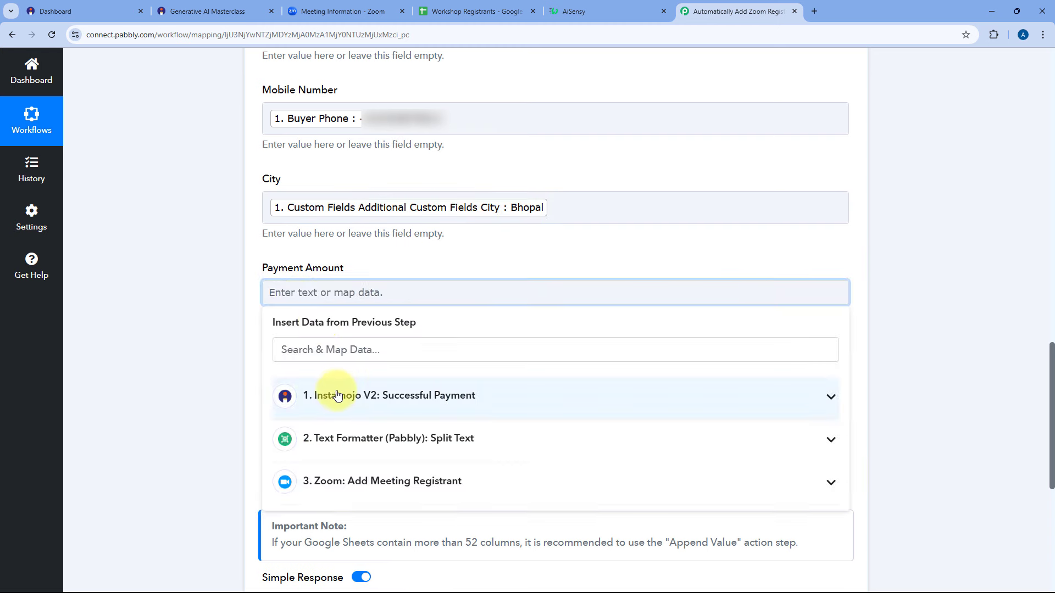
left_click(336, 395)
scroll(386, 448, "down", 2)
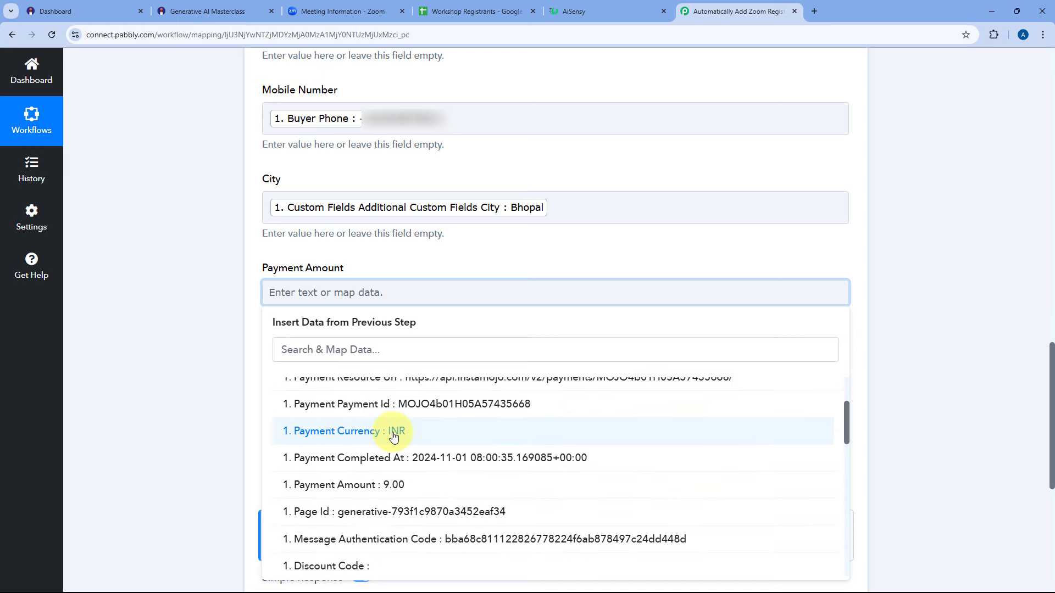
left_click(393, 435)
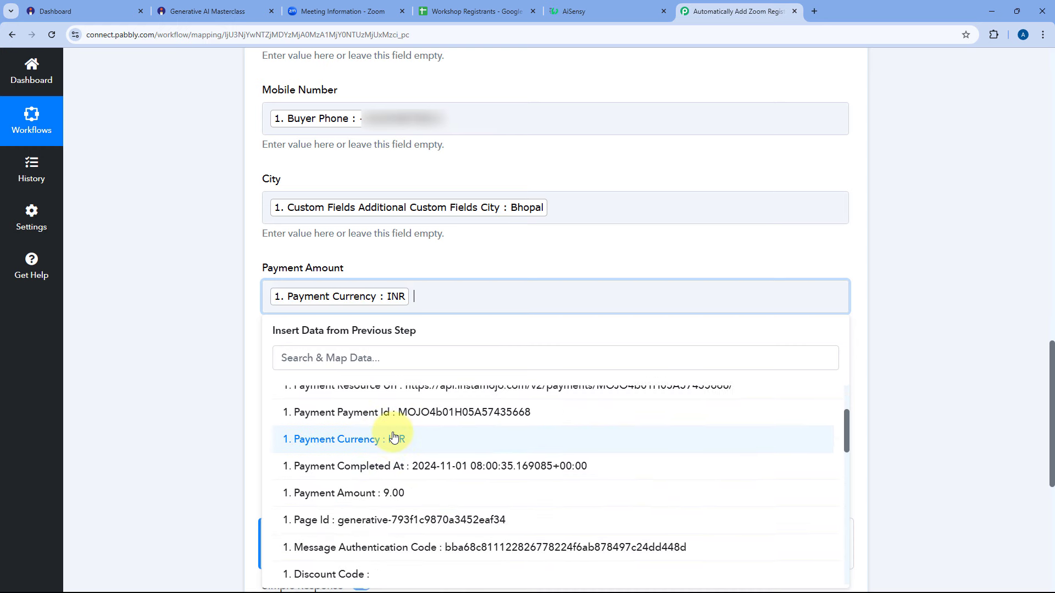
left_click(393, 489)
left_click(417, 256)
Map the Instamojo payment id into Payment ID and Zoom's Registrant Id into Zoom Registrant ID.
scroll(250, 301, "down", 1)
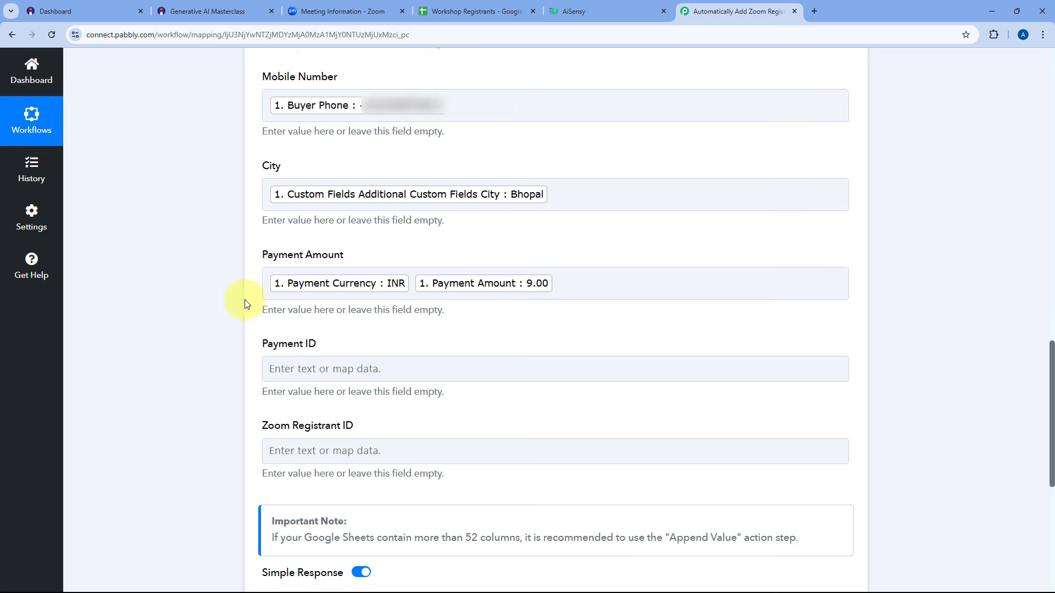
left_click(289, 323)
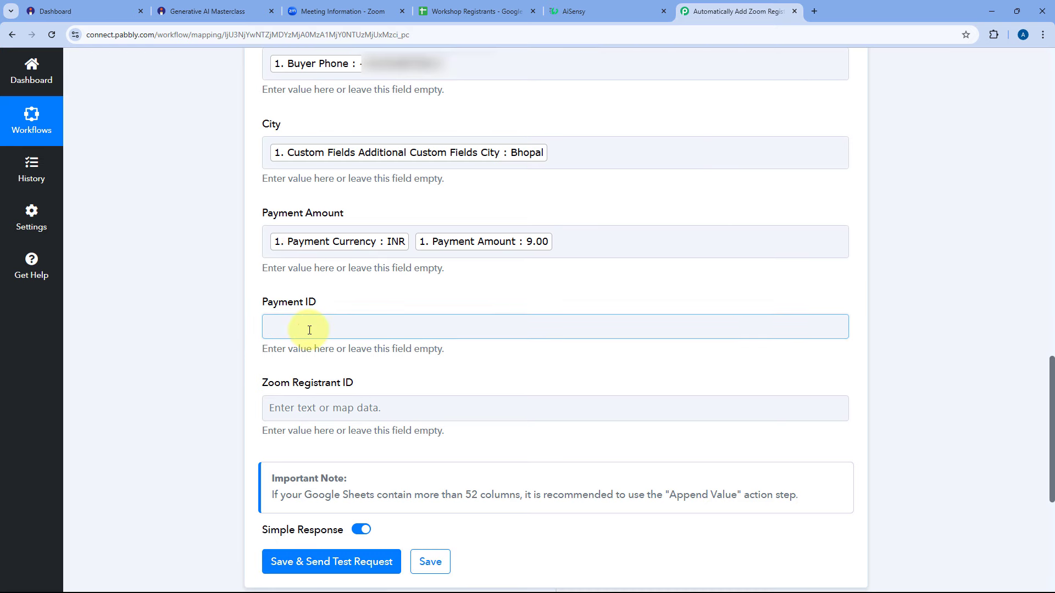
left_click(308, 330)
left_click(372, 438)
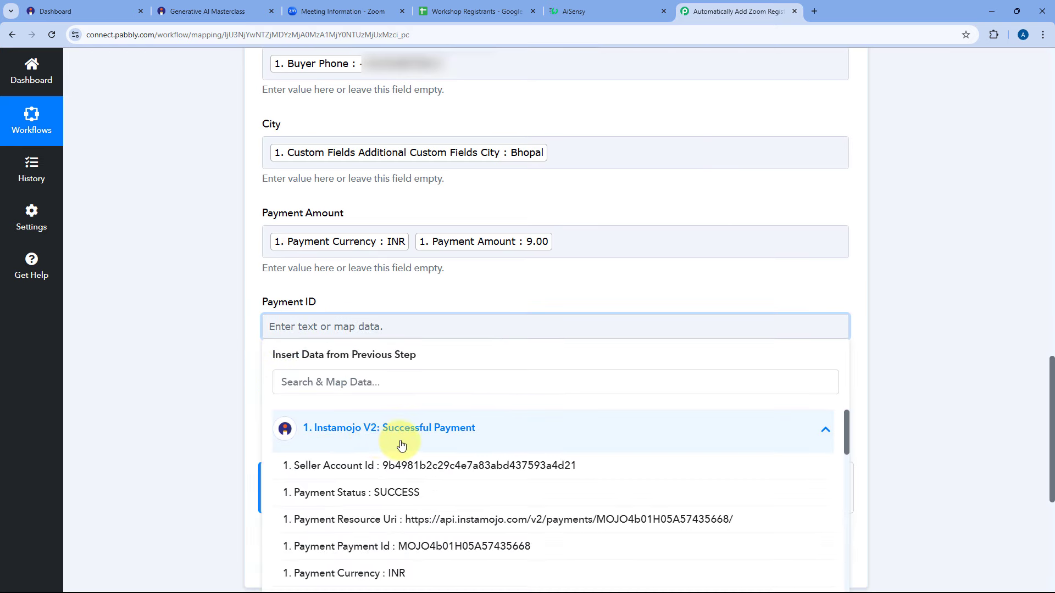
left_click(393, 546)
left_click(330, 416)
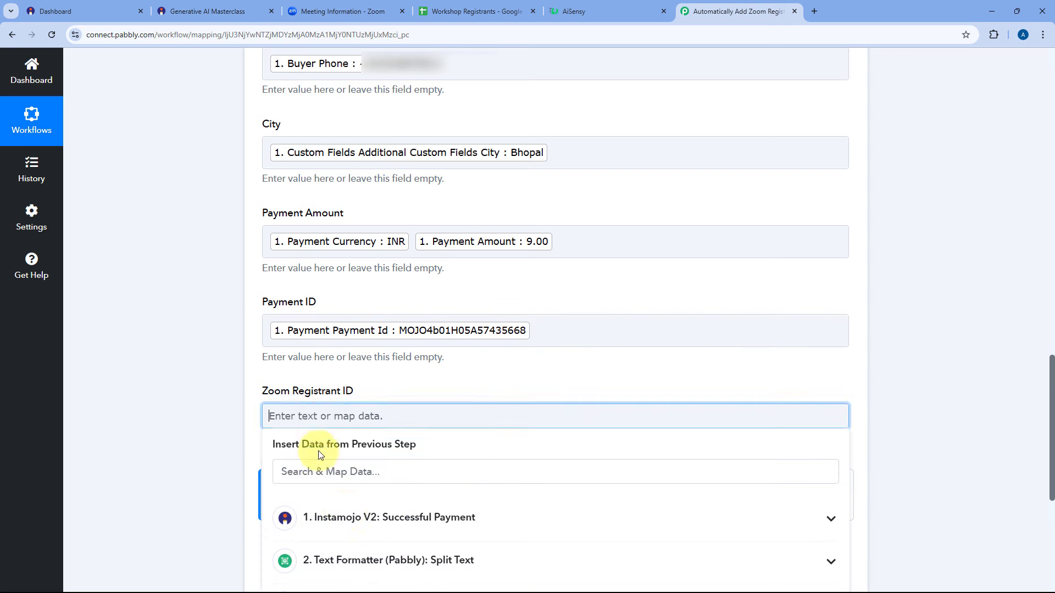
scroll(231, 346, "down", 5)
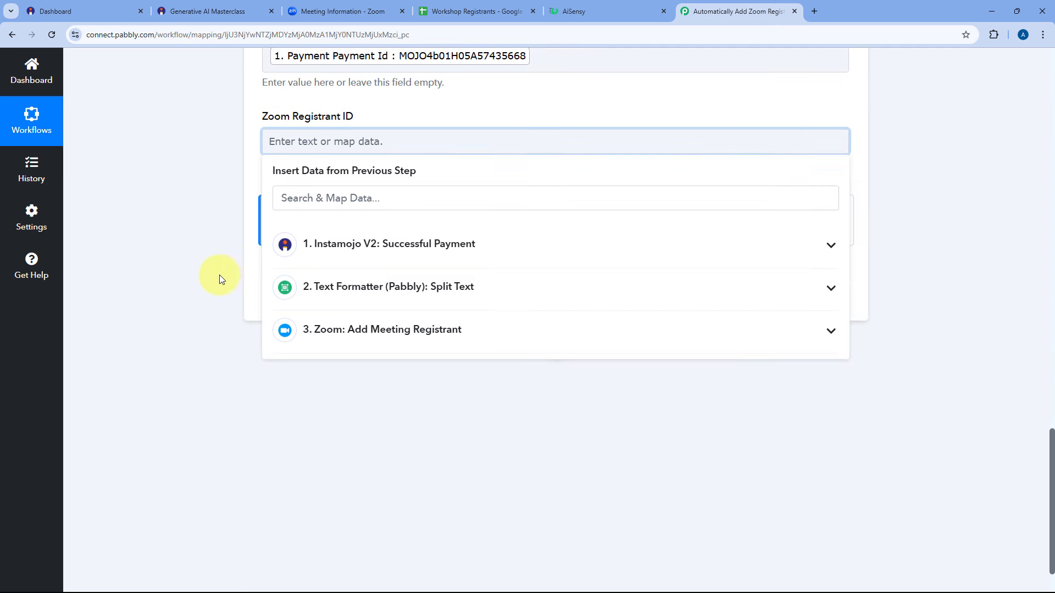
left_click(348, 330)
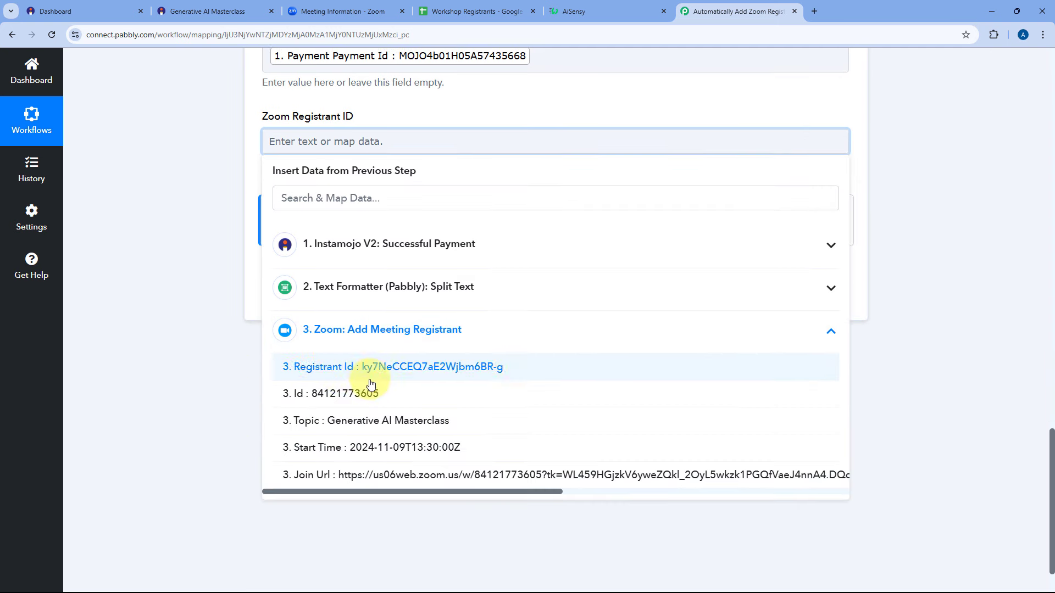
left_click(333, 372)
left_click(199, 170)
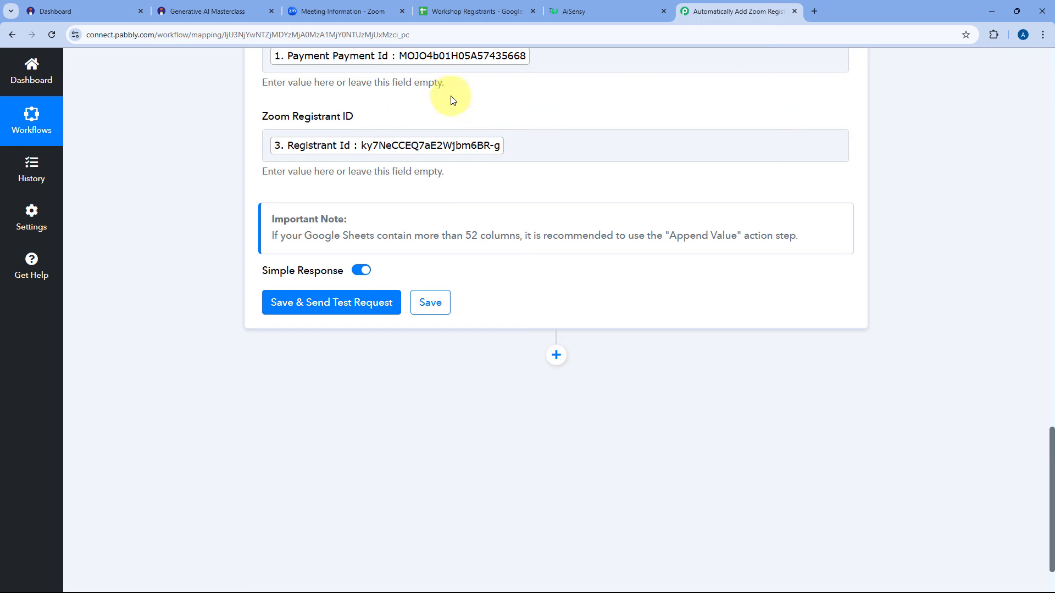
Save the Google Sheets step and send a test, confirming Sheet1!A2:G2 updated with 7 cells.
left_click(329, 305)
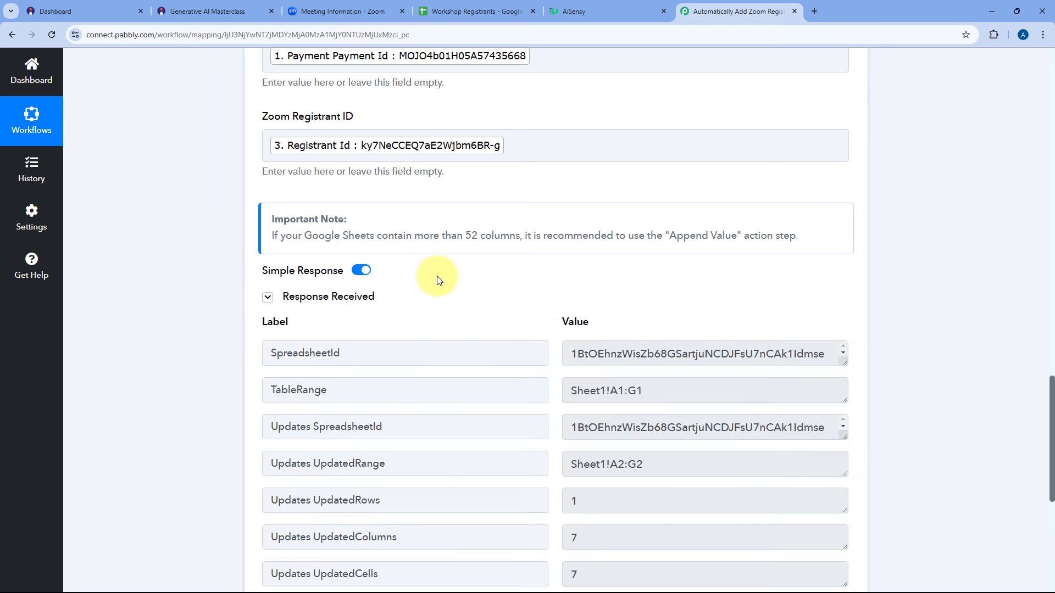
scroll(499, 261, "down", 2)
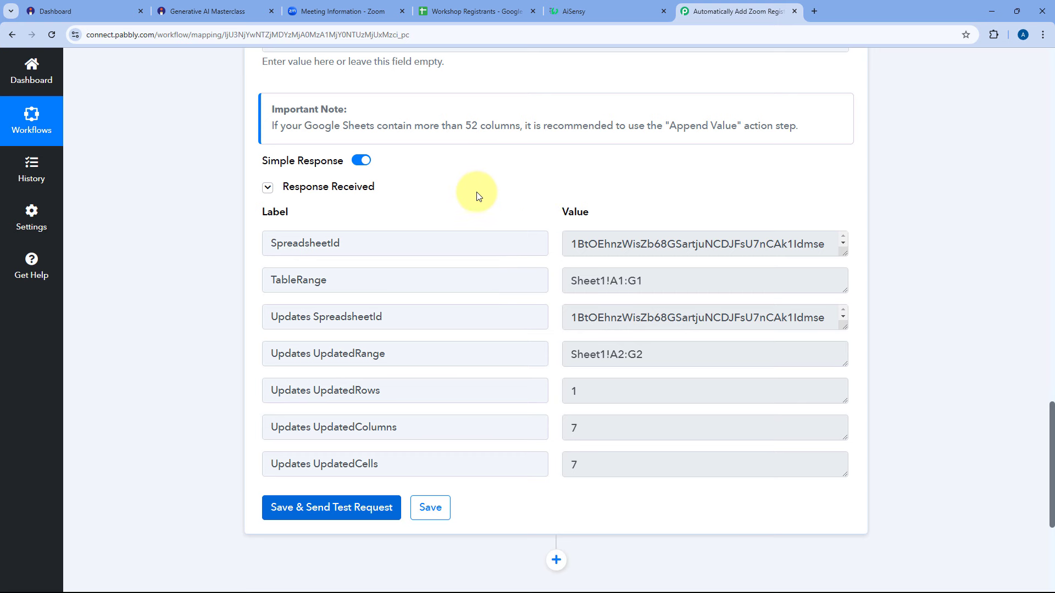
scroll(473, 200, "up", 4)
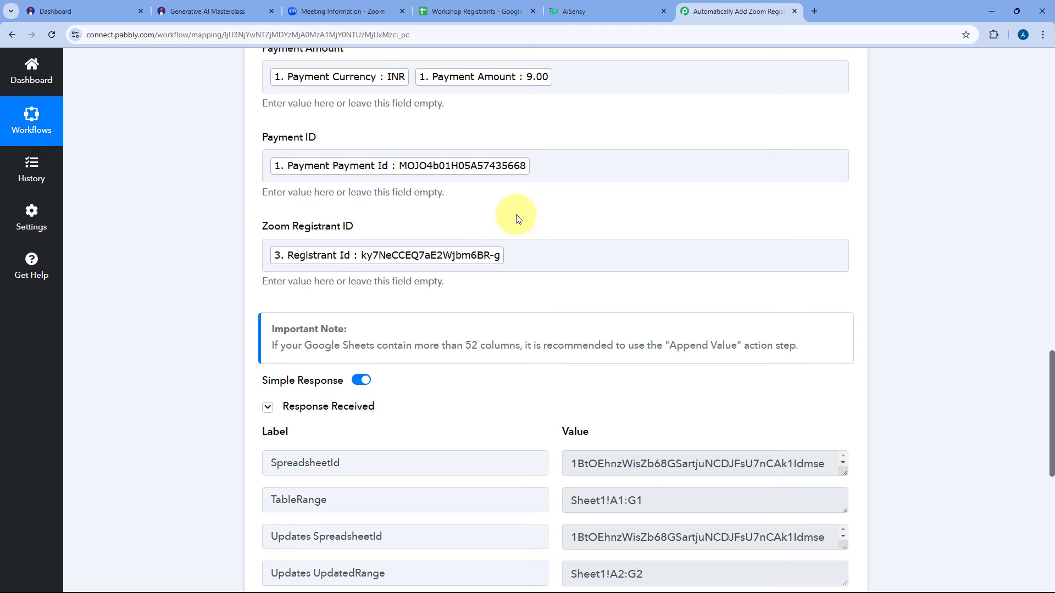
In Workshop Registrants, remove bold from row 2 and widen column B to show the full email.
left_click(485, 10)
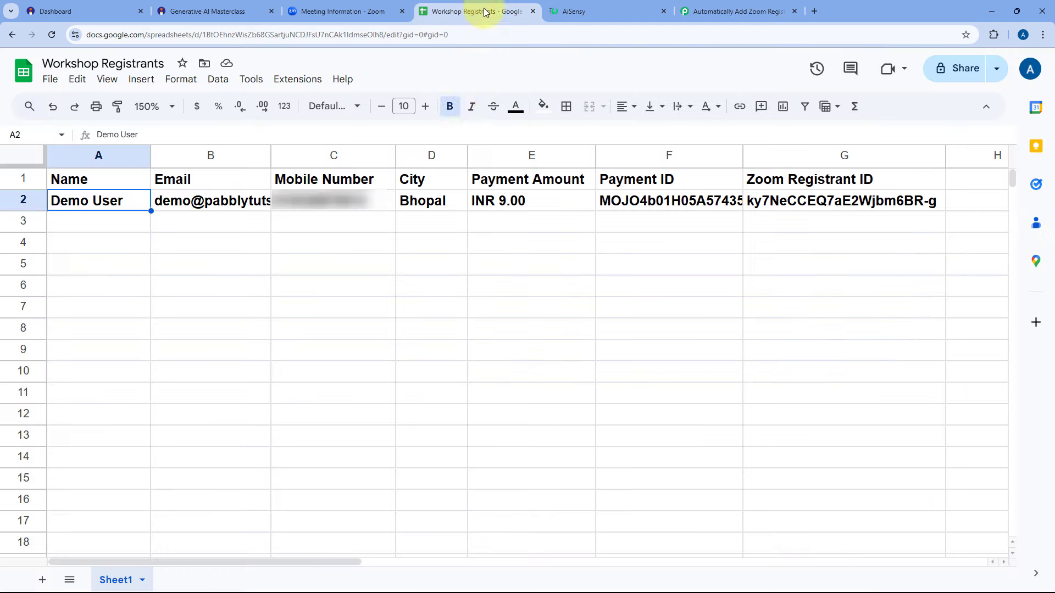
left_click(23, 200)
key("ctrl+b")
left_click(94, 219)
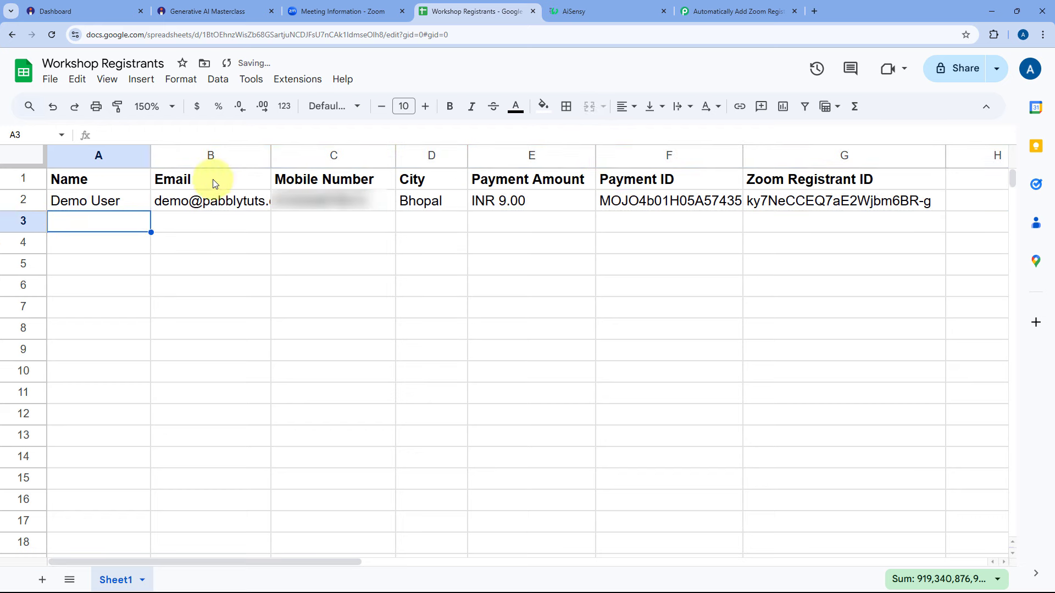
left_click_drag(270, 157, 318, 156)
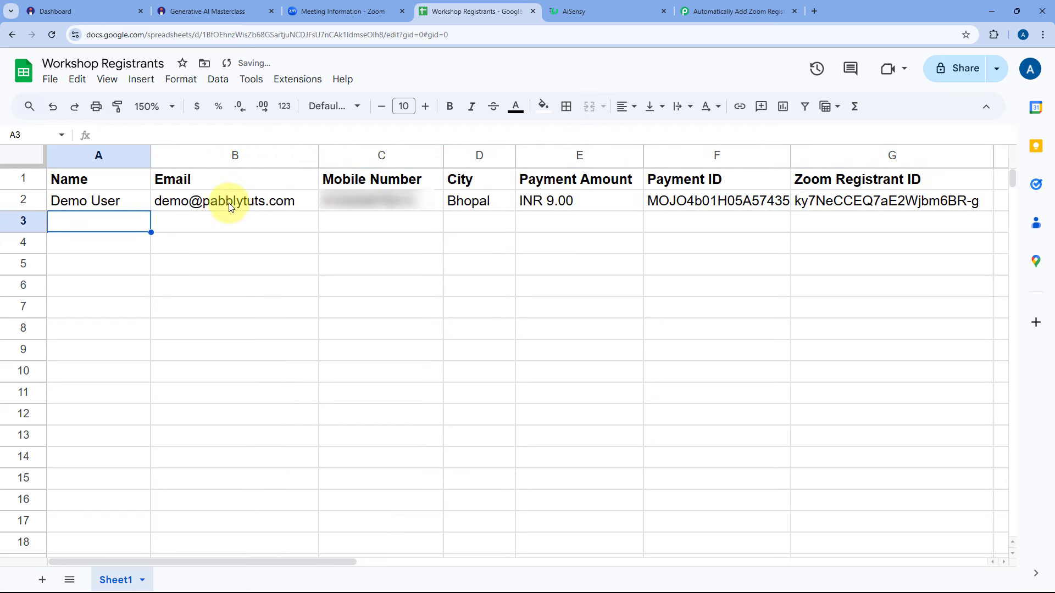
Check row 2's mobile, city Bhopal, payment amount, payment ID and Zoom registrant ID, then return to Pabbly.
left_click(346, 207)
left_click(478, 207)
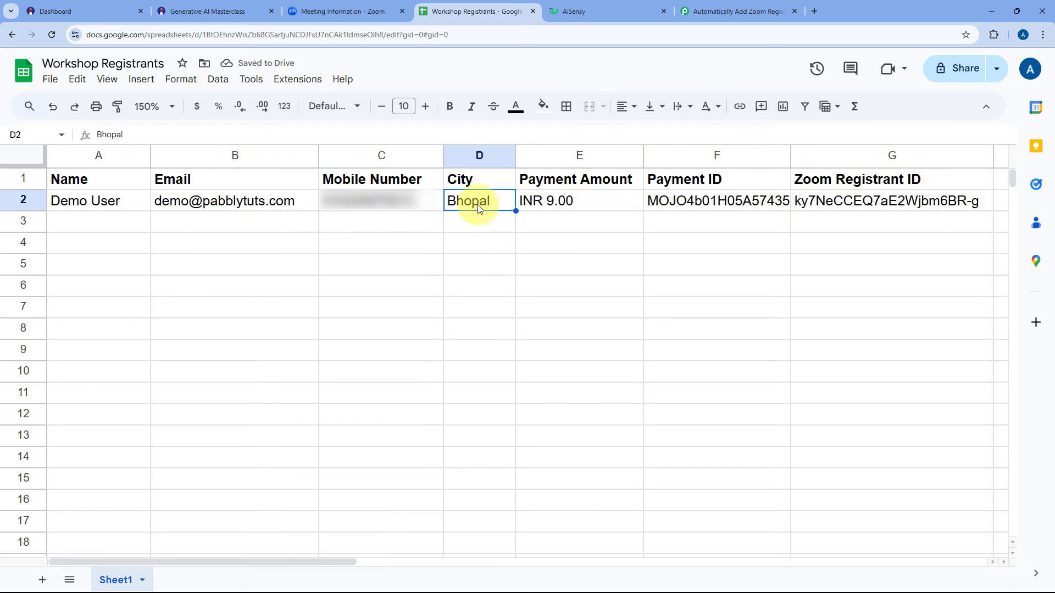
left_click(572, 205)
left_click(701, 207)
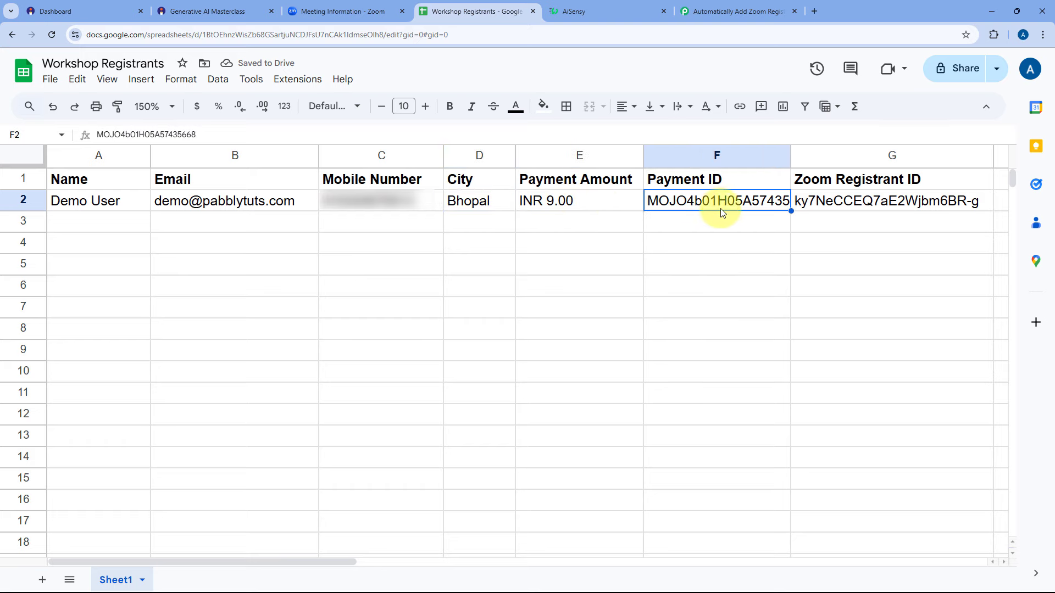
left_click(862, 205)
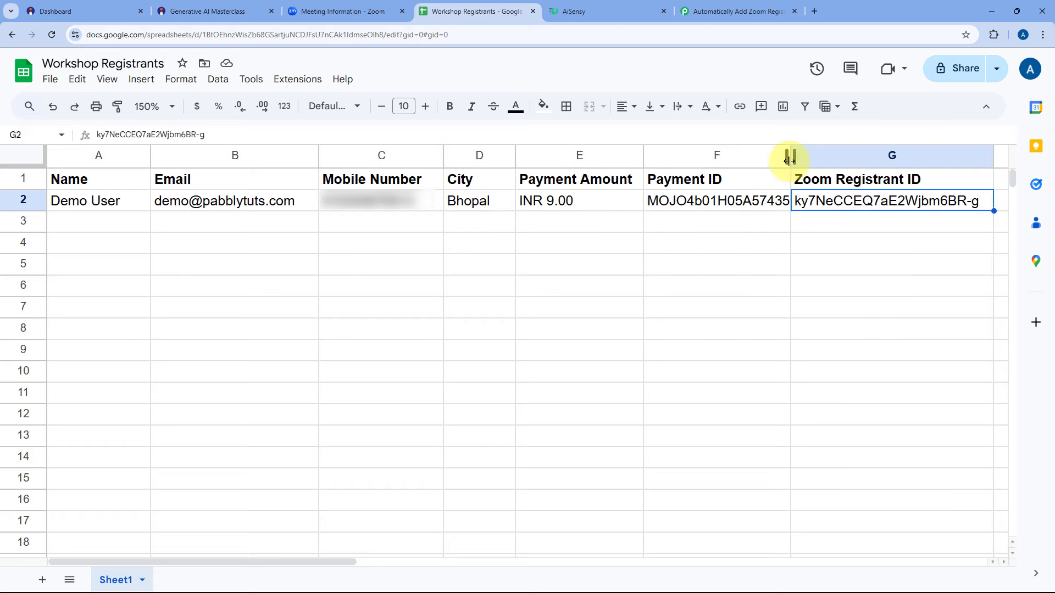
left_click(739, 9)
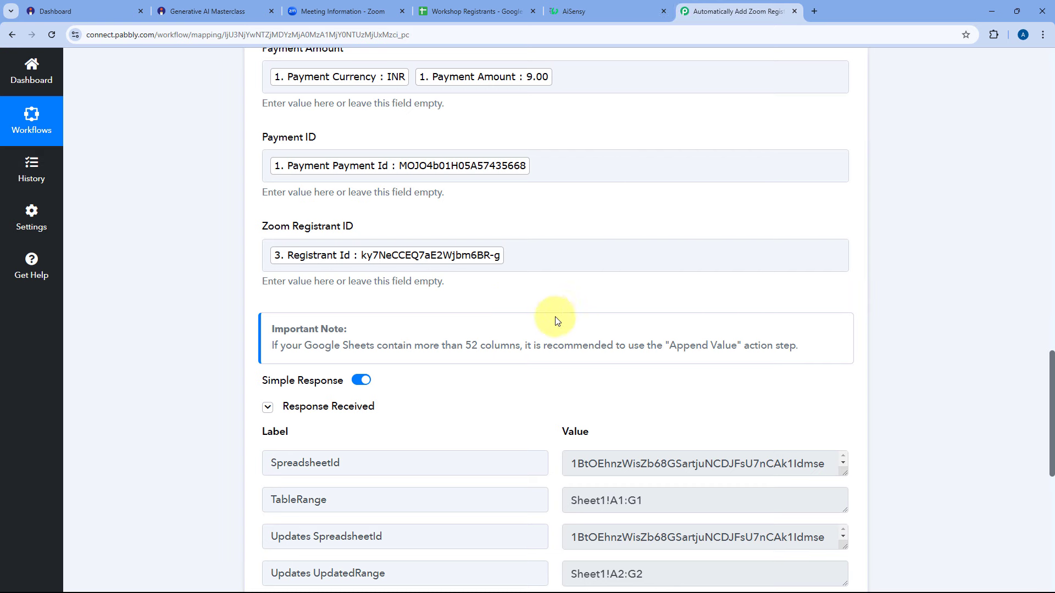
Add a new action step after Google Sheets using the WhatsApp by AiSensy app, found by searching 'AiS'.
scroll(549, 373, "down", 3)
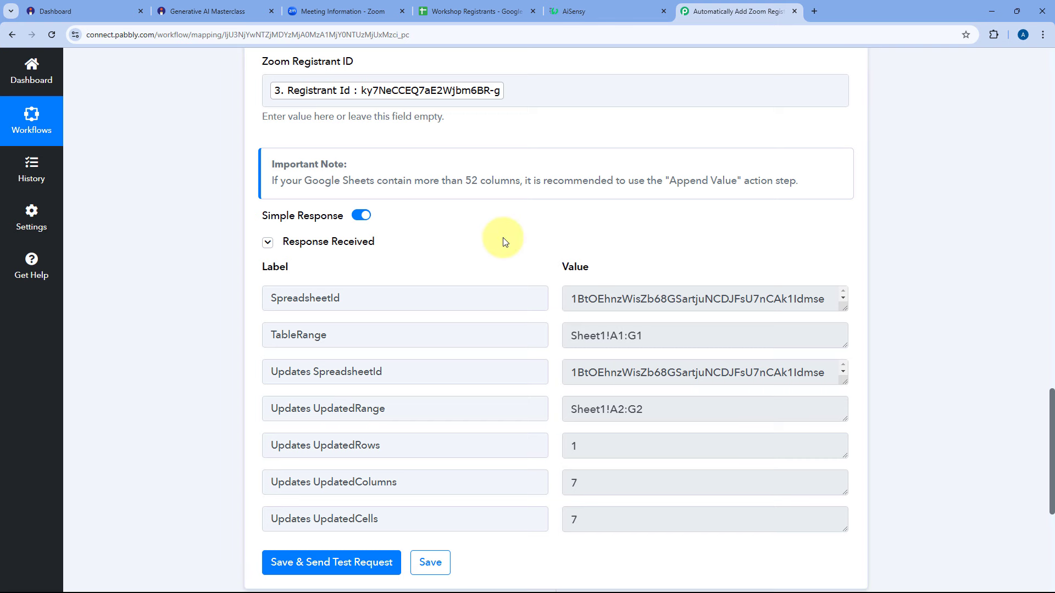
scroll(502, 237, "down", 6)
left_click(556, 285)
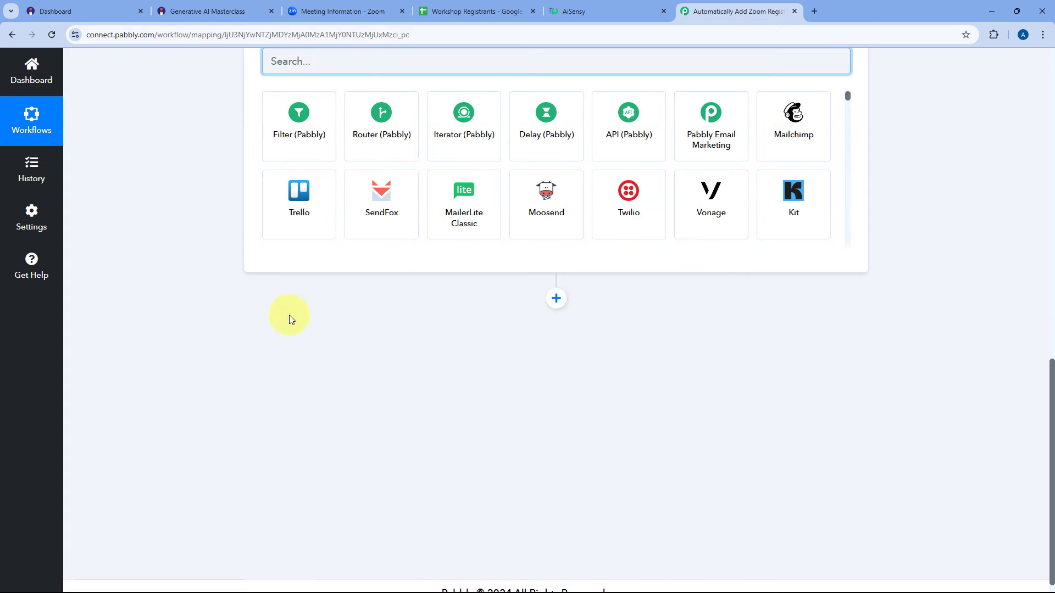
scroll(290, 319, "up", 4)
type("AiS")
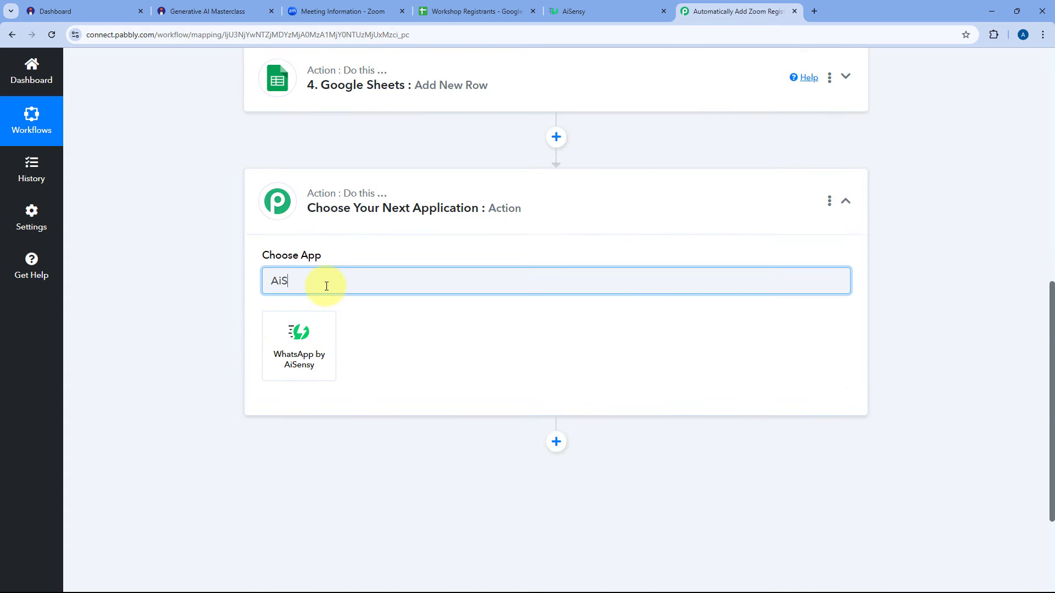
left_click(298, 342)
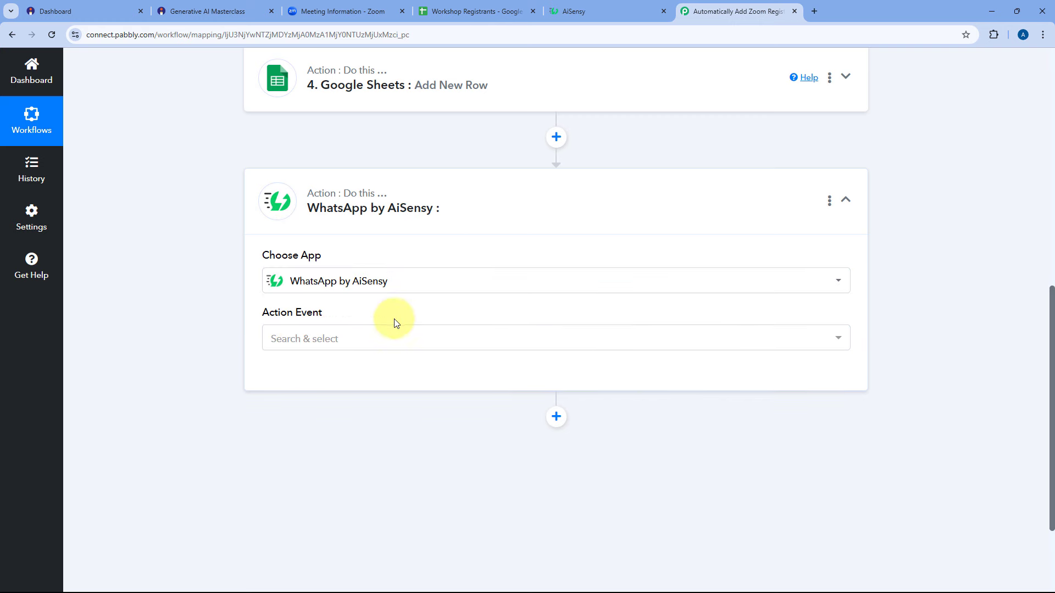
Set the action event to Send Template Message and begin adding a new AiSensy connection.
left_click(347, 342)
scroll(238, 344, "down", 2)
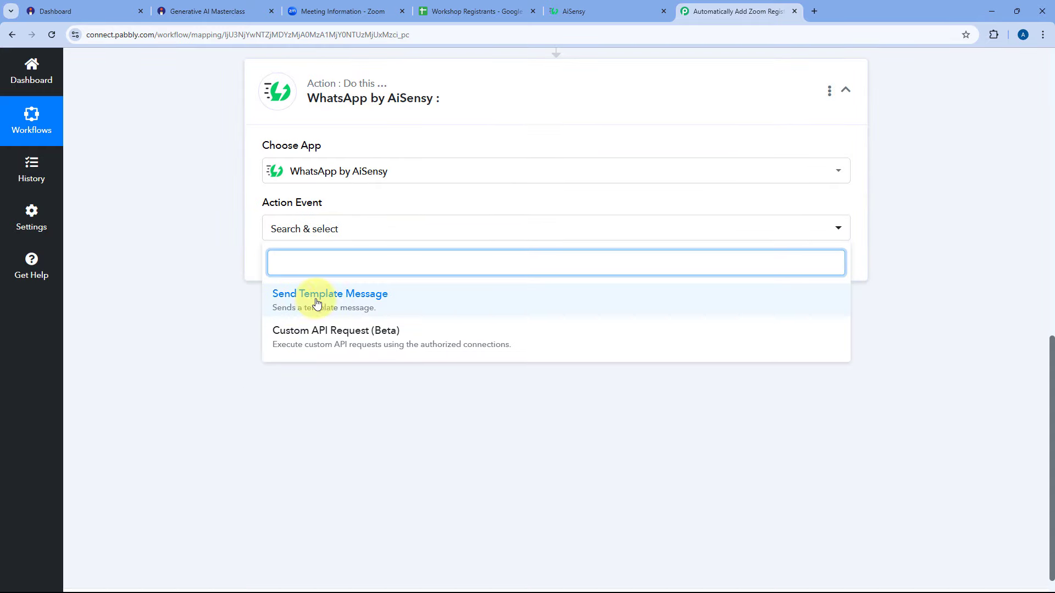
left_click(317, 302)
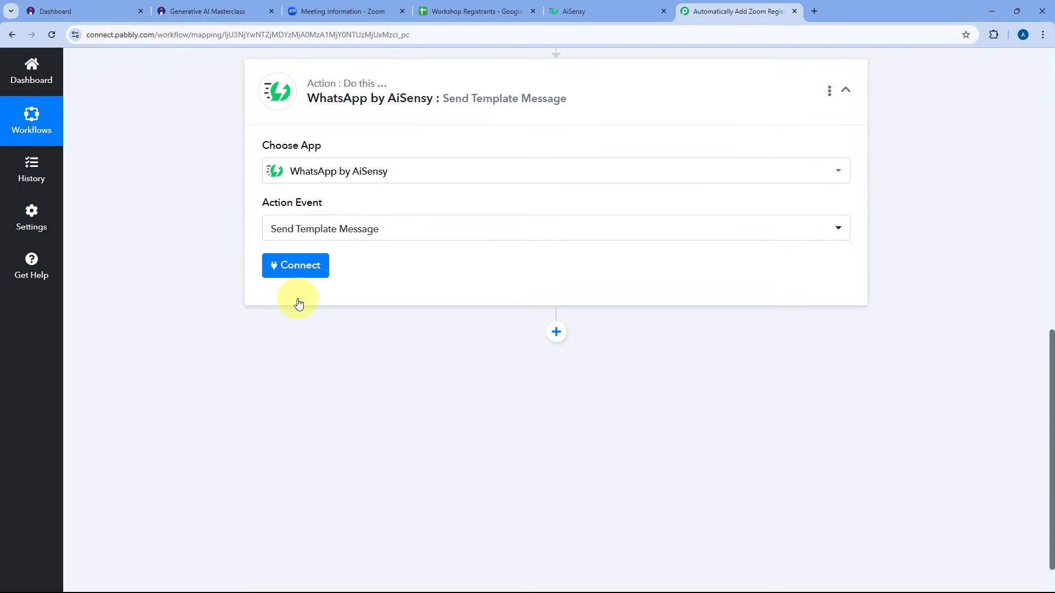
left_click(298, 266)
left_click(487, 182)
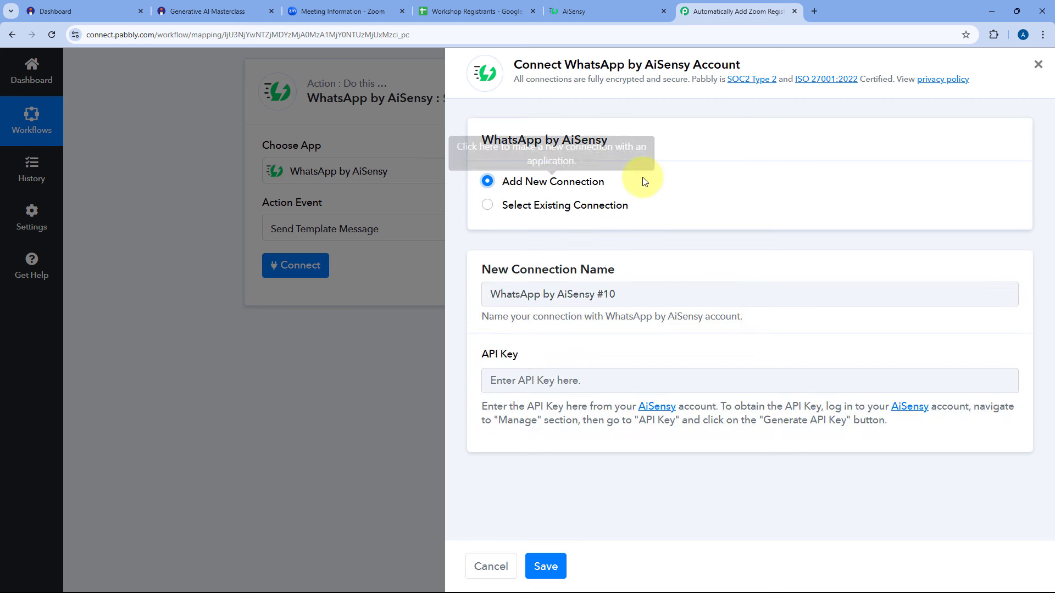
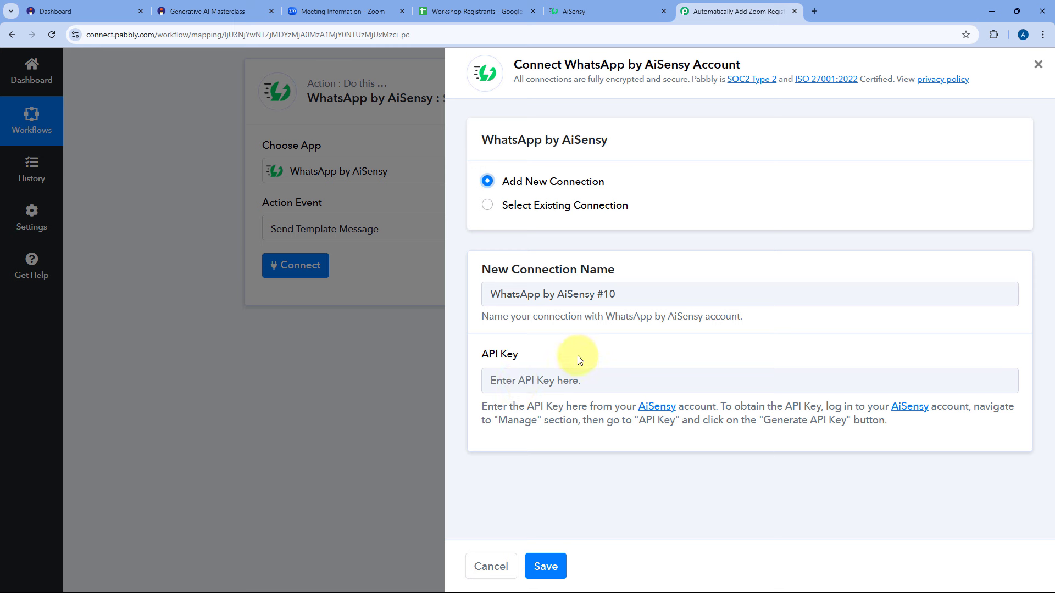
Copy the API key from AiSensy's Manage > API Key page and save it as Pabbly's AiSensy connection.
left_click(614, 7)
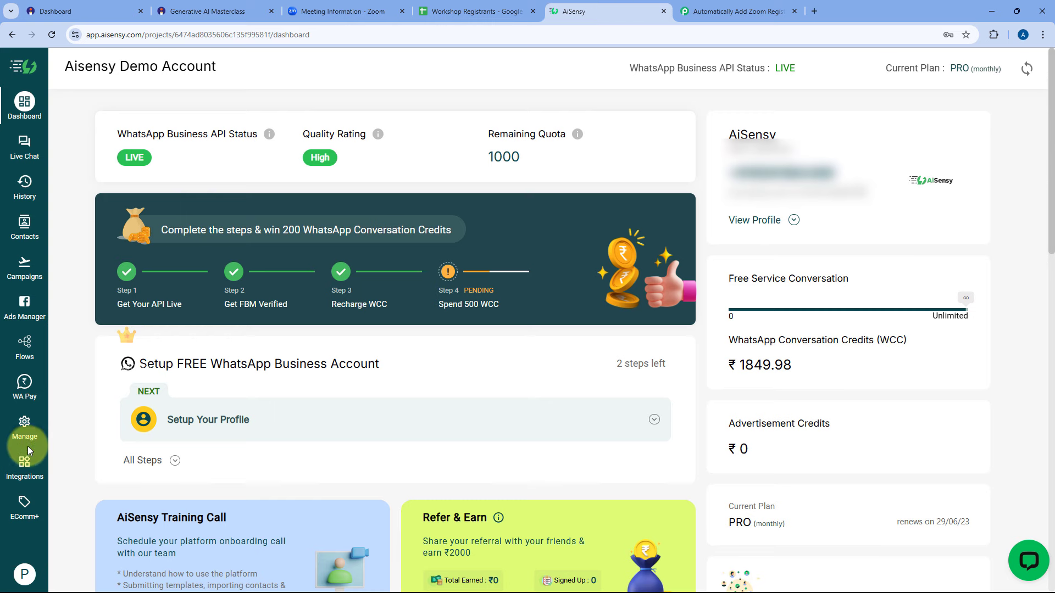
left_click(19, 436)
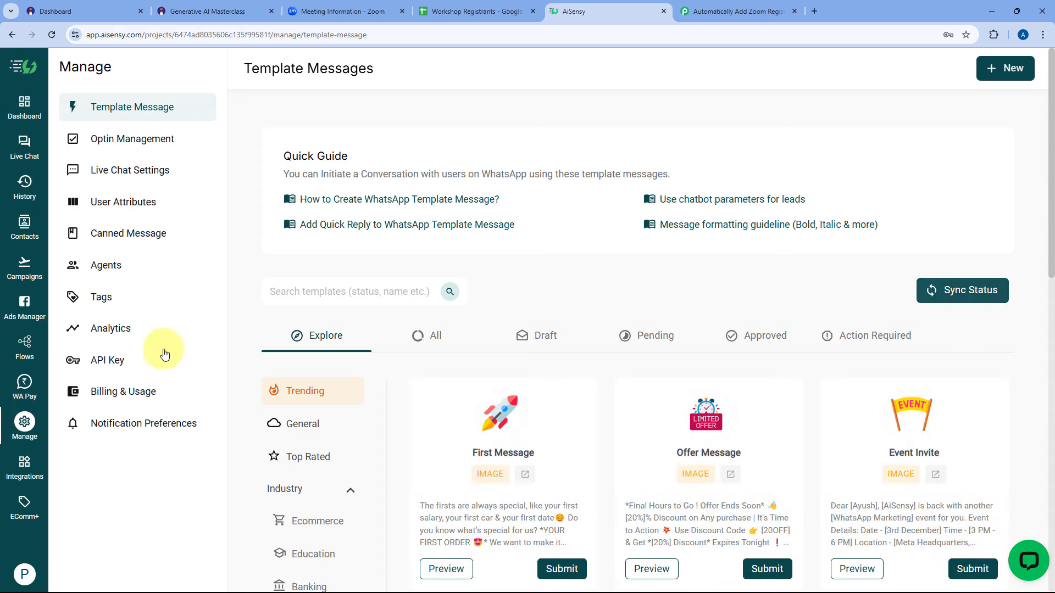
left_click(114, 365)
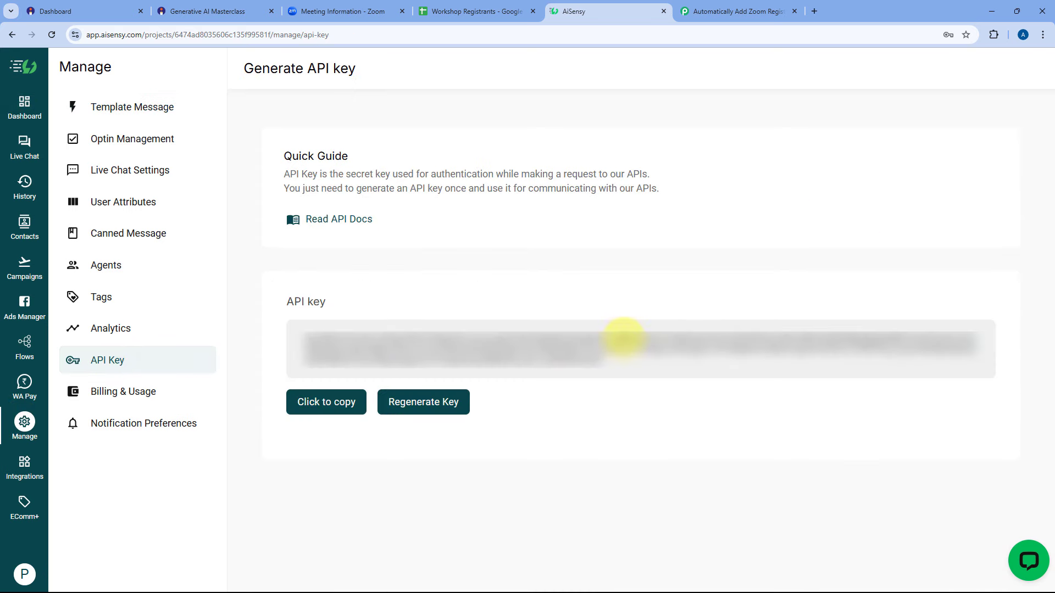
left_click(325, 403)
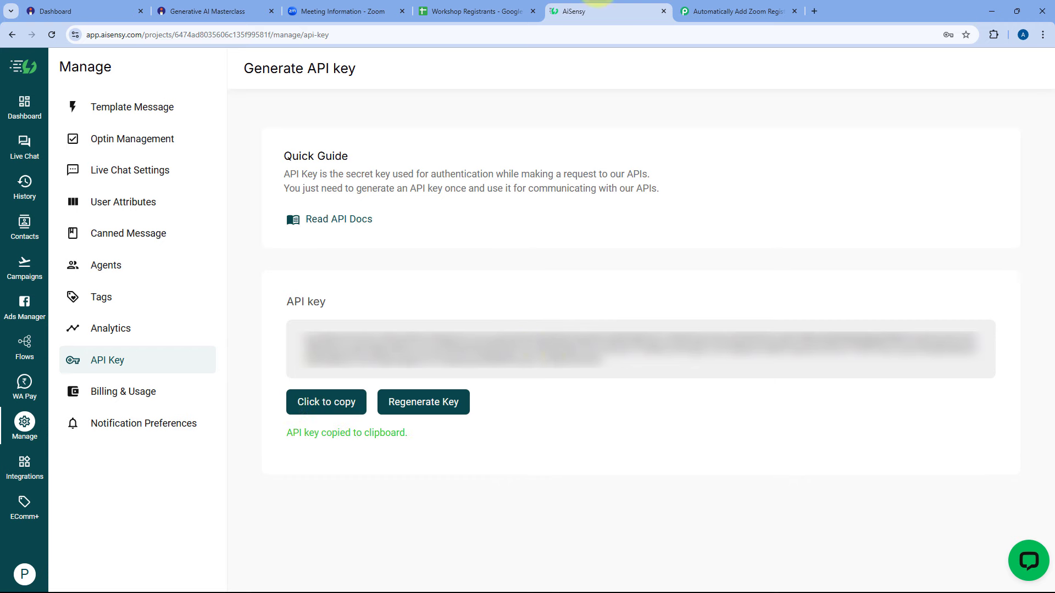
left_click(754, 11)
right_click(508, 382)
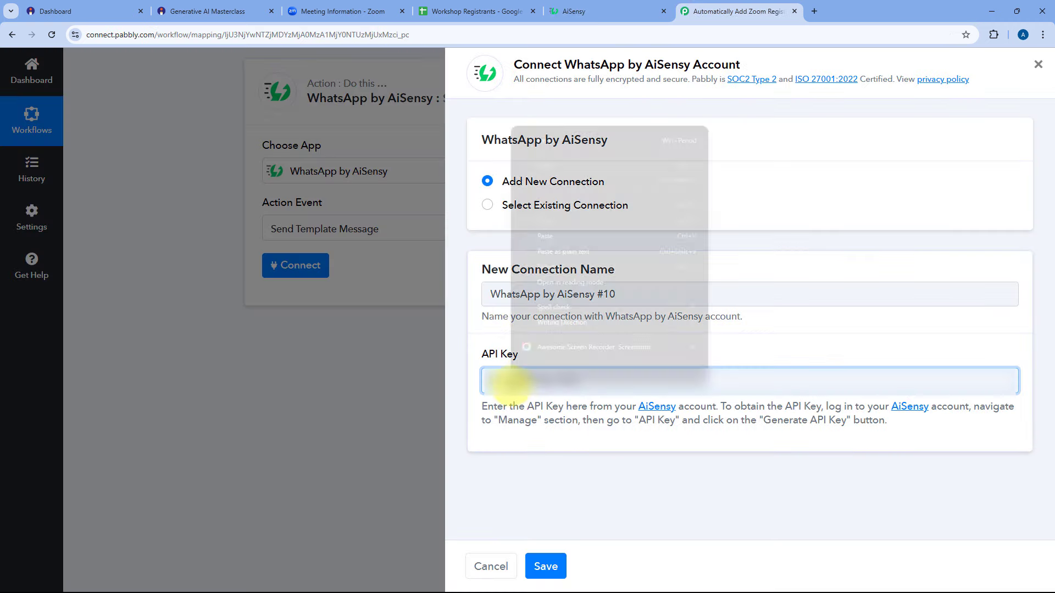
left_click(553, 240)
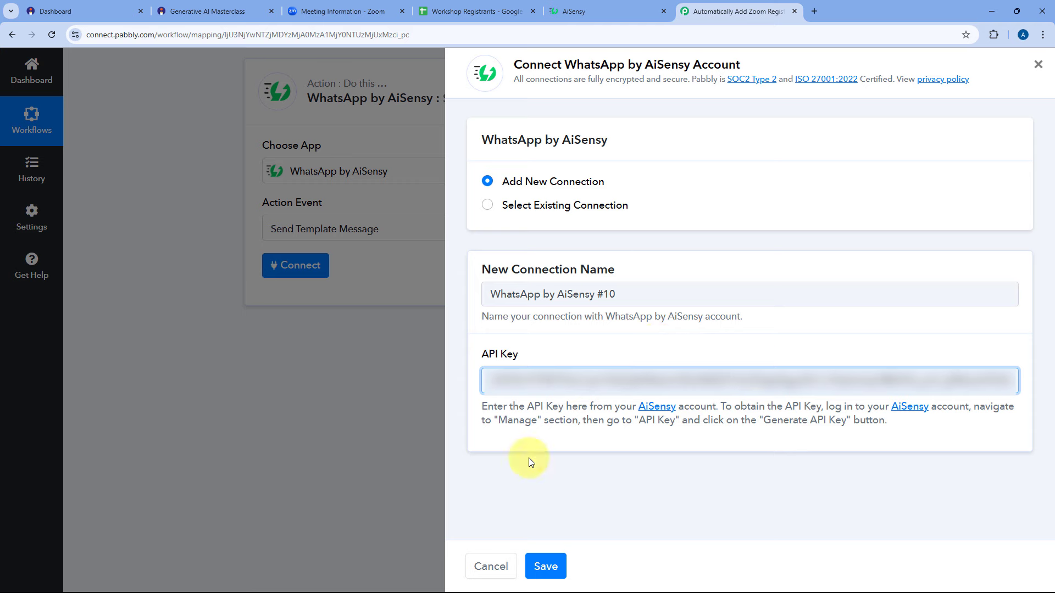
left_click(548, 563)
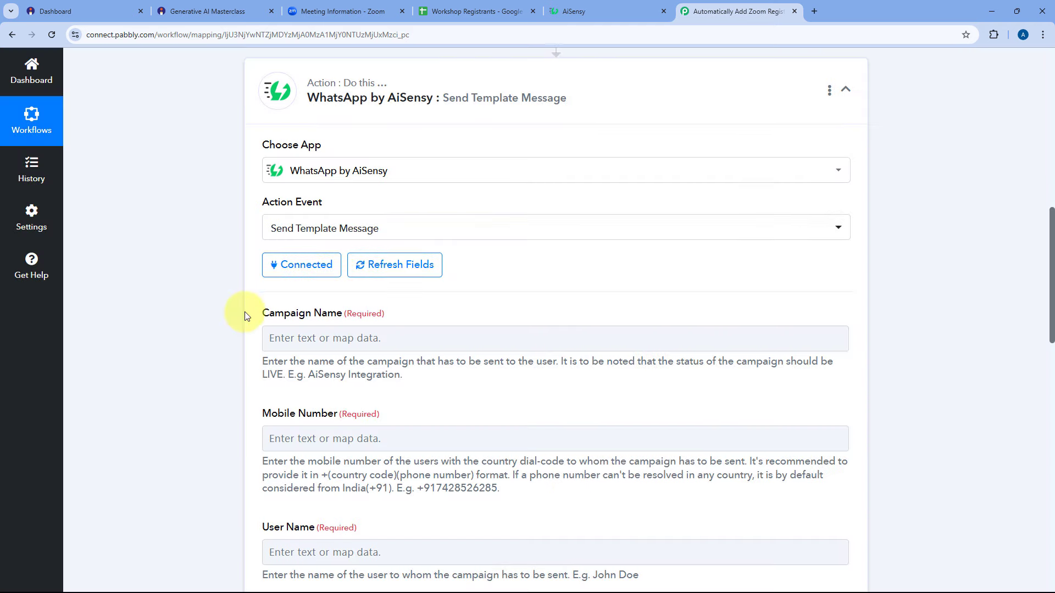
Review the Campaign Name, Mobile Number and User Name fields, then go back to AiSensy's API key page.
scroll(247, 314, "down", 2)
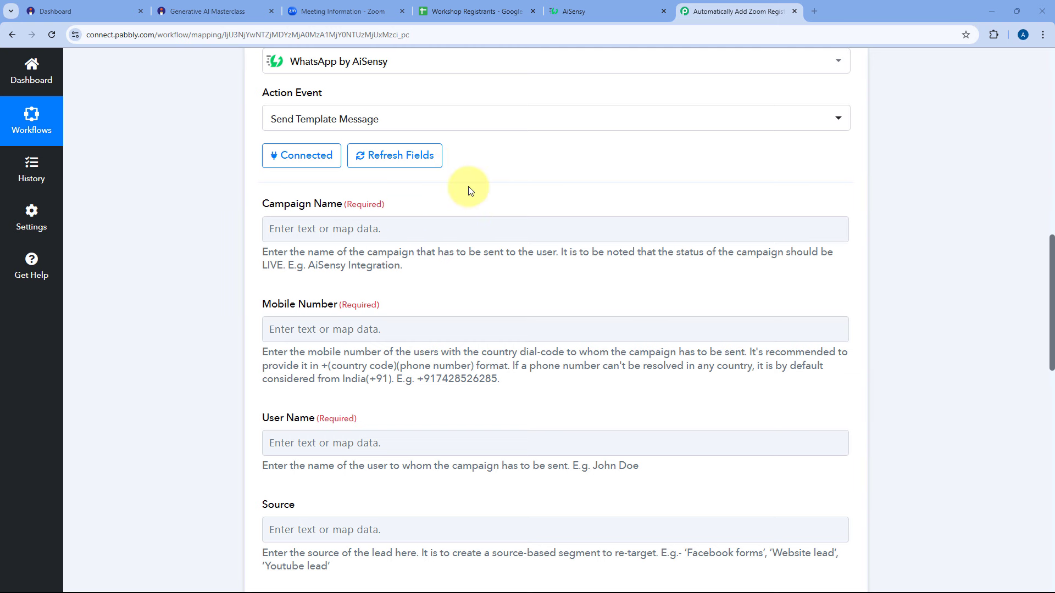
scroll(469, 186, "down", 1)
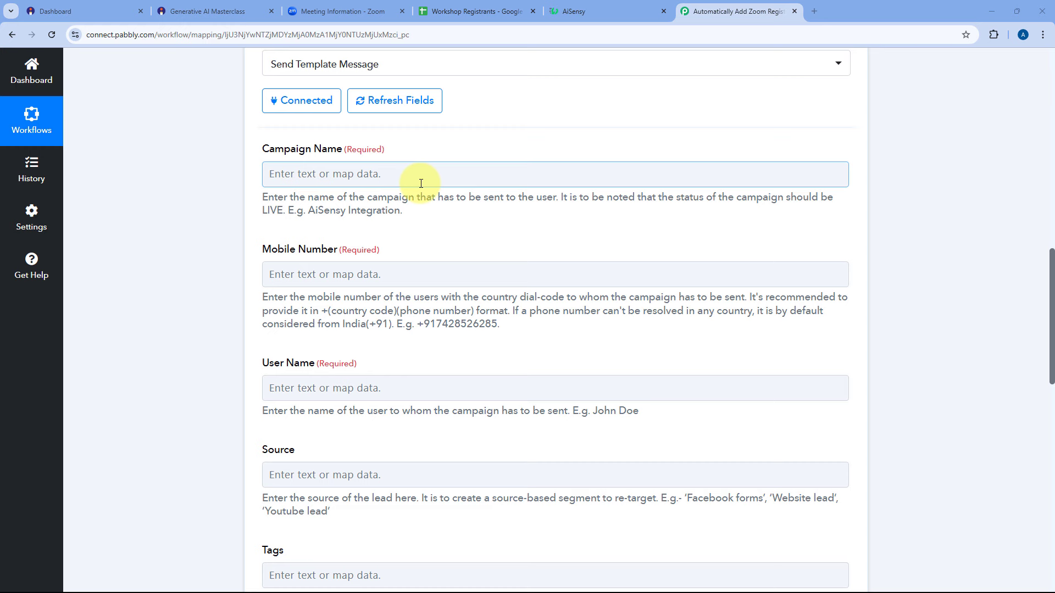
left_click(581, 7)
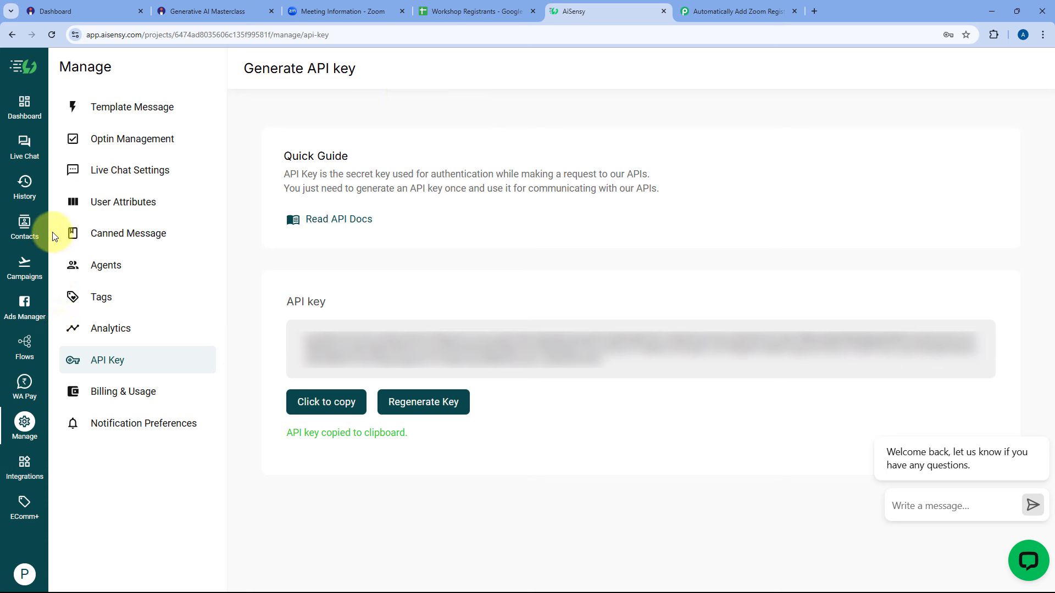
Open AiSensy's Template Message list showing all templates in a table.
left_click(153, 109)
scroll(499, 296, "down", 2)
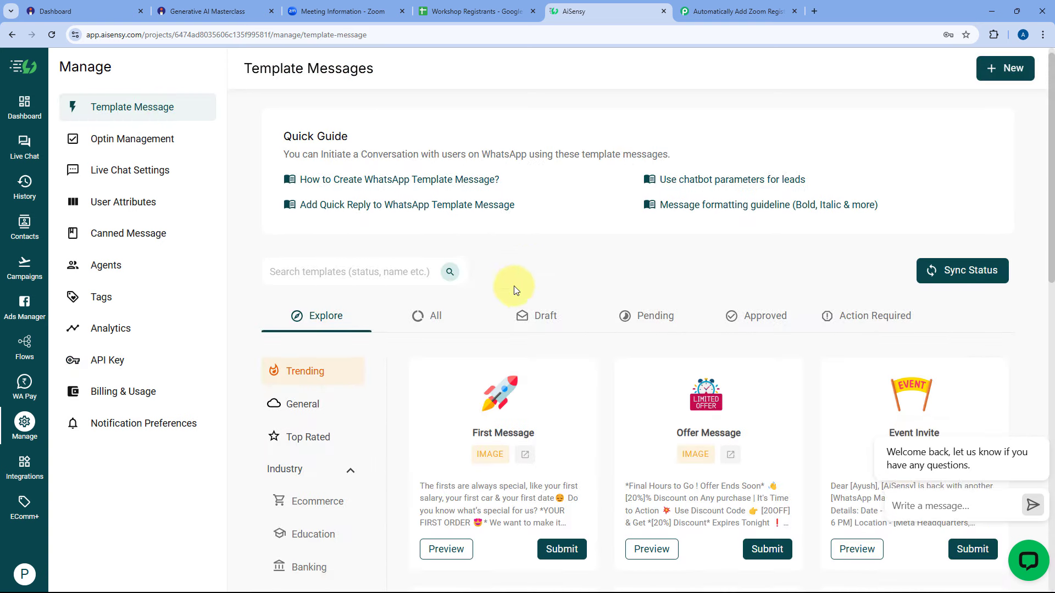
left_click(430, 228)
scroll(537, 273, "down", 2)
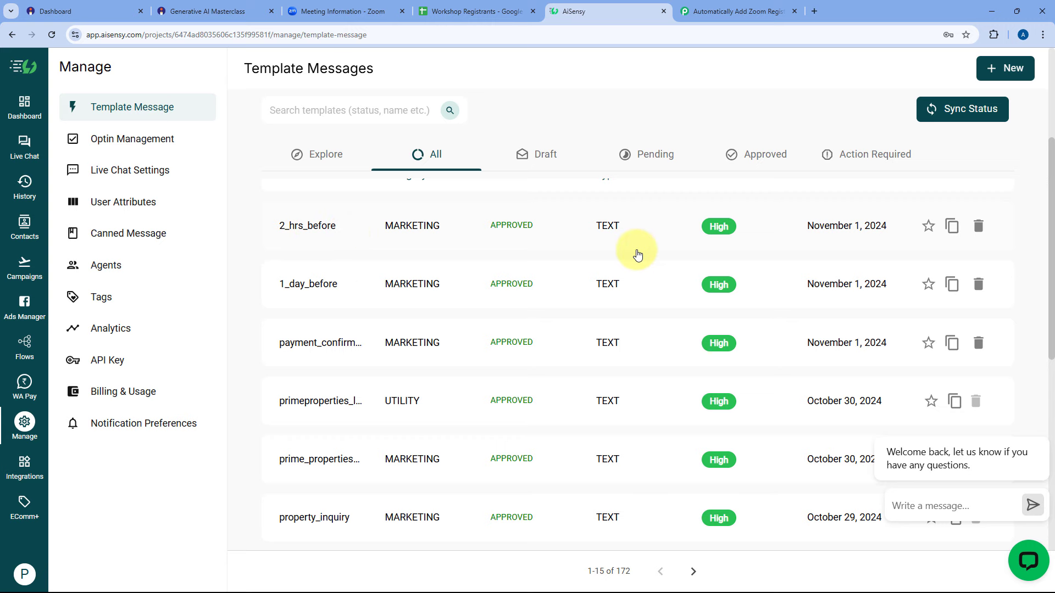
scroll(659, 253, "up", 2)
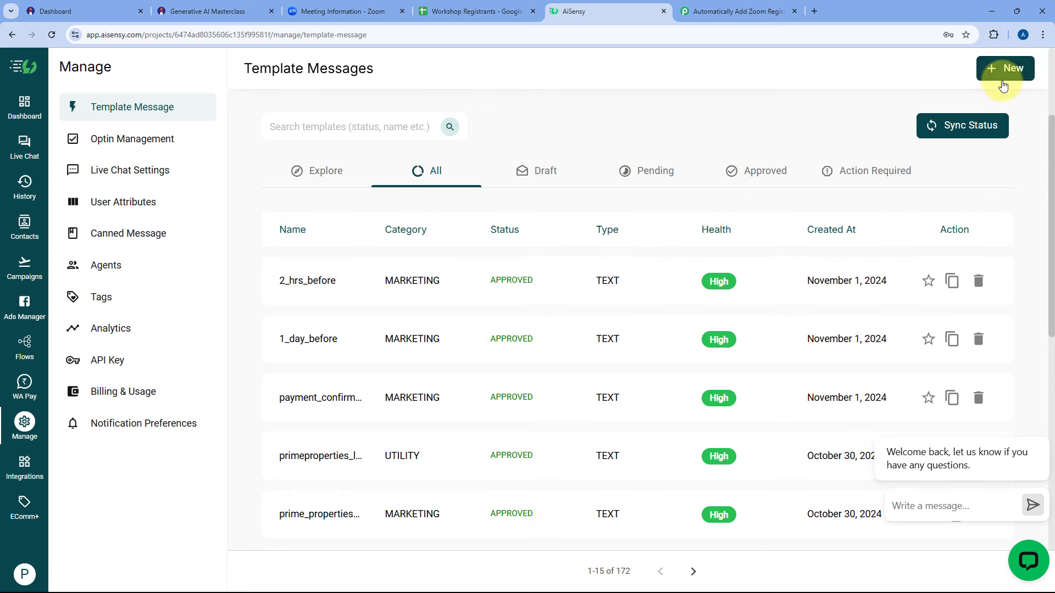
scroll(336, 271, "down", 1)
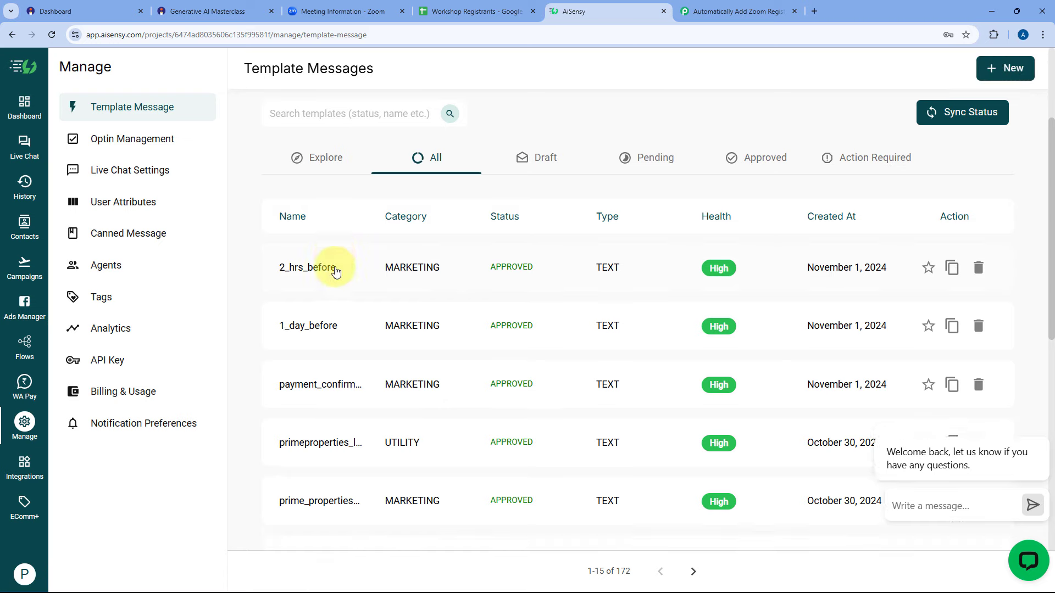
scroll(336, 271, "down", 1)
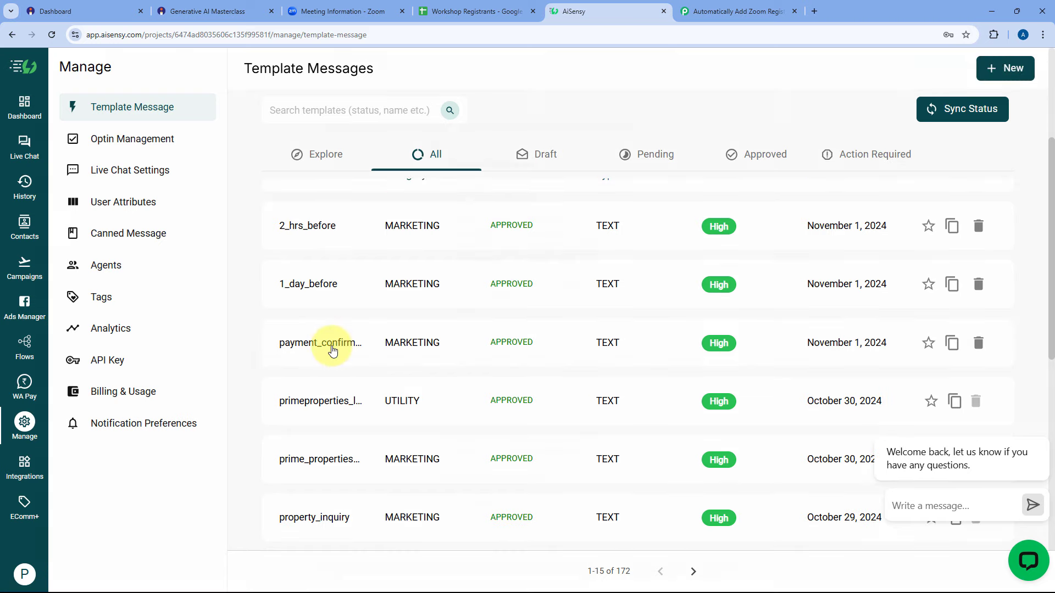
Preview the payment_confirmation template, copy its name, and go to Campaigns.
left_click(332, 349)
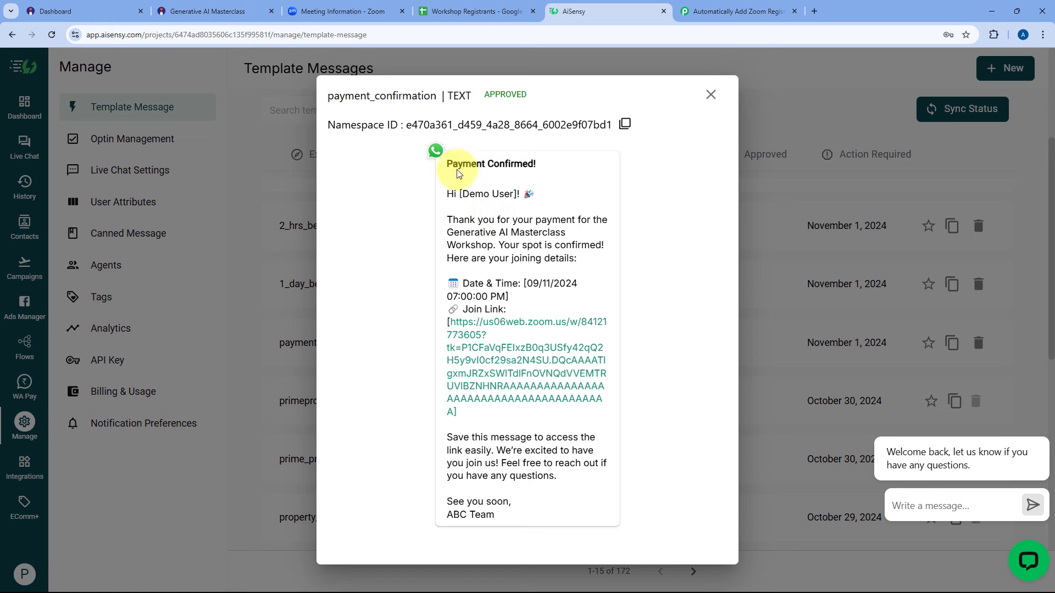
left_click_drag(442, 158, 509, 521)
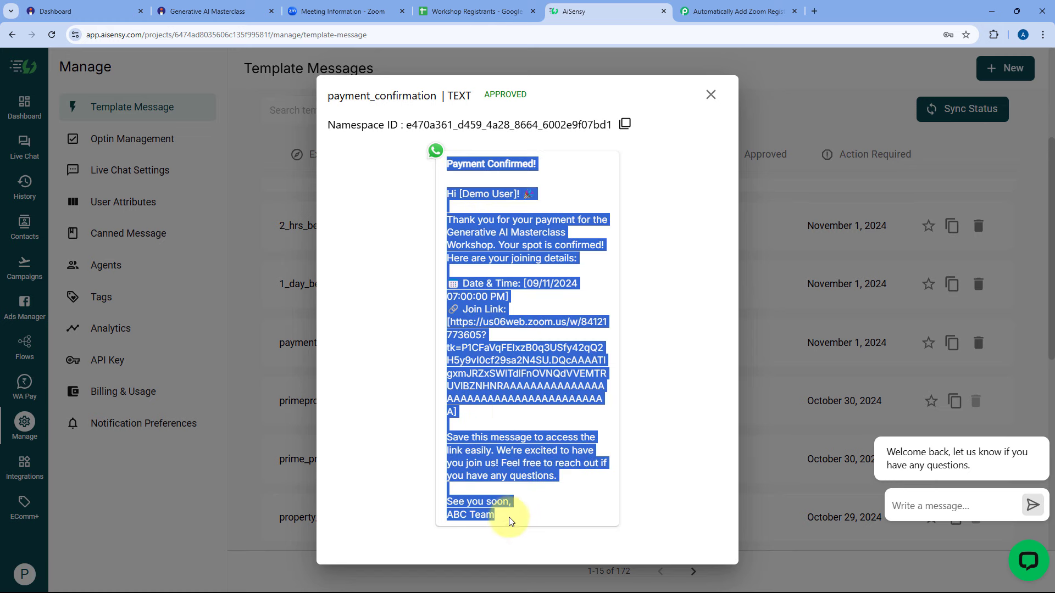
left_click(511, 520)
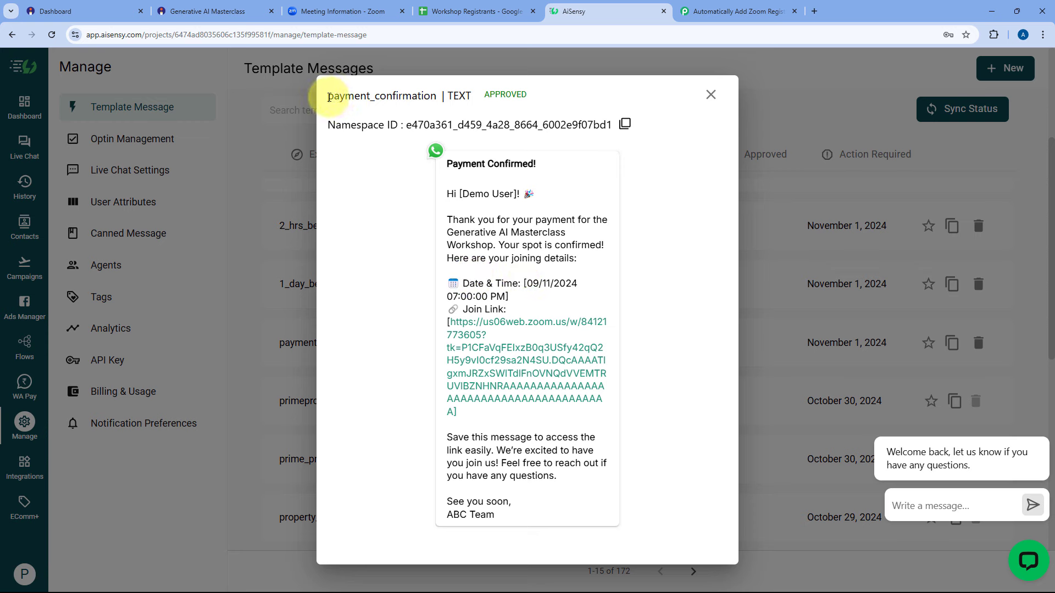
left_click_drag(328, 97, 436, 96)
right_click(416, 98)
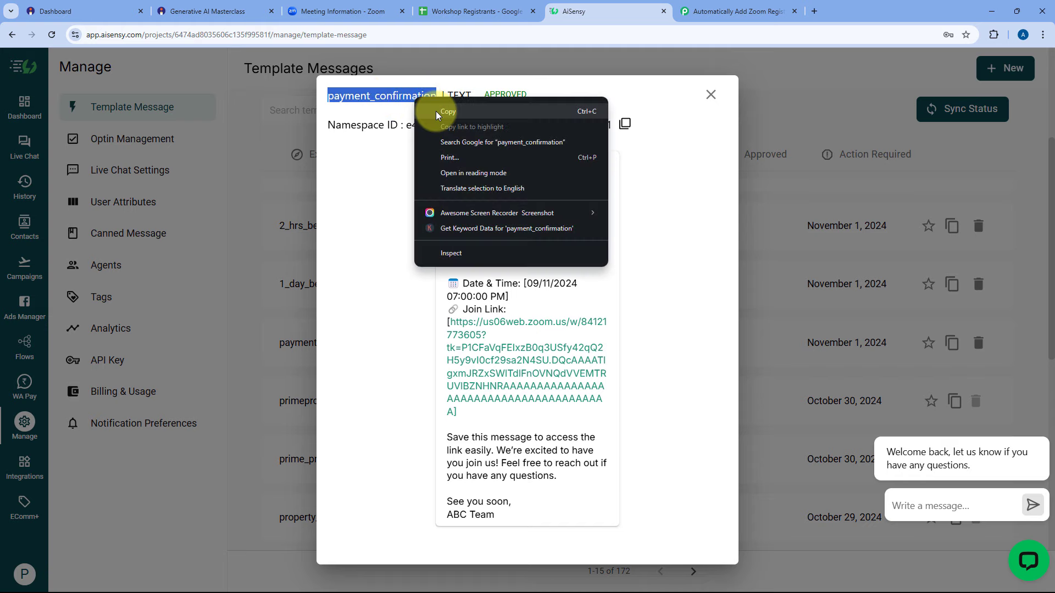
left_click(436, 112)
left_click(616, 101)
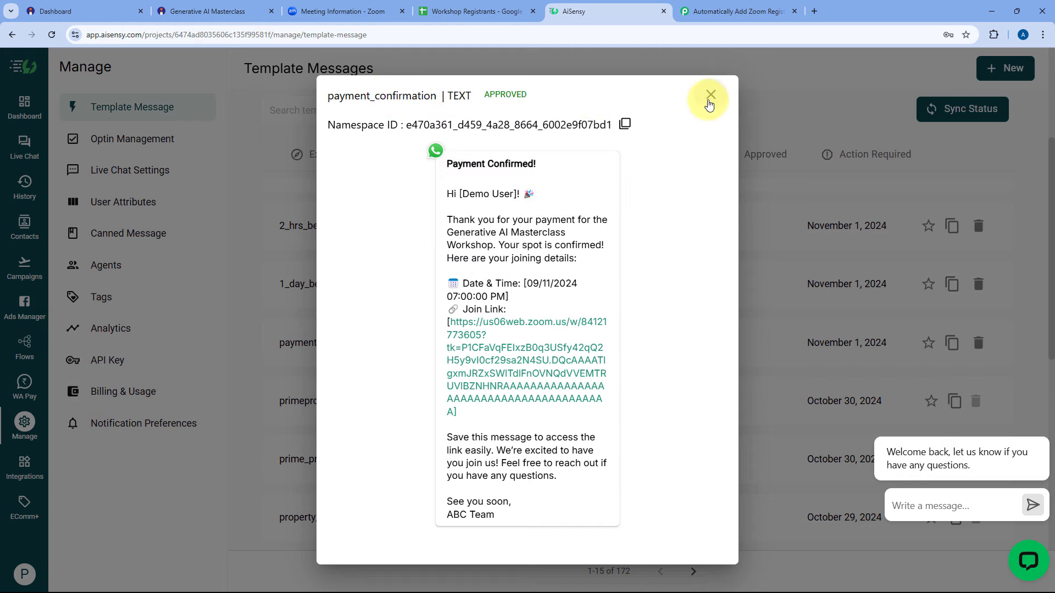
left_click(710, 98)
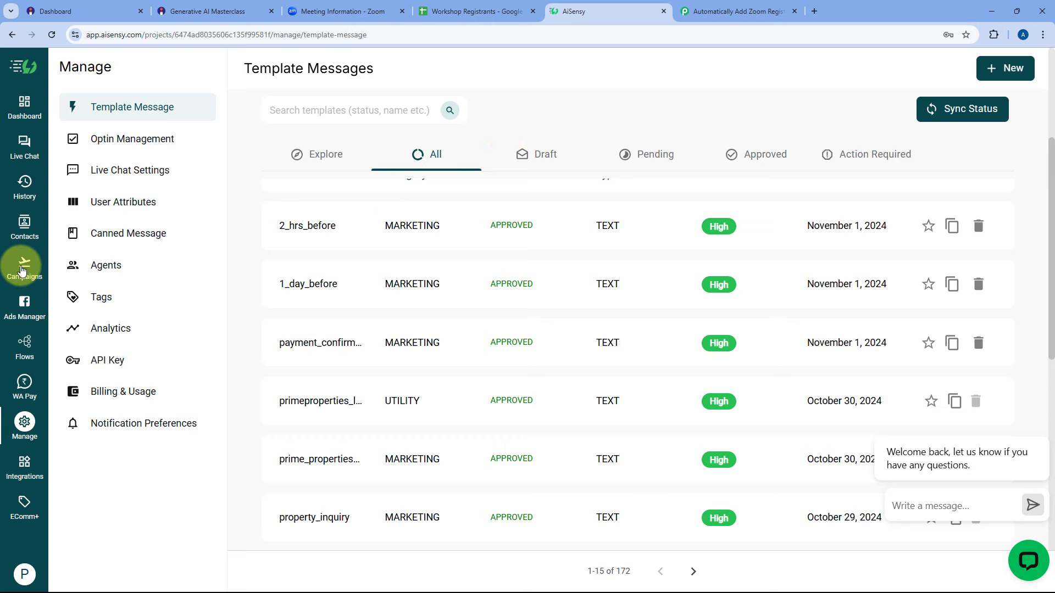
left_click(26, 271)
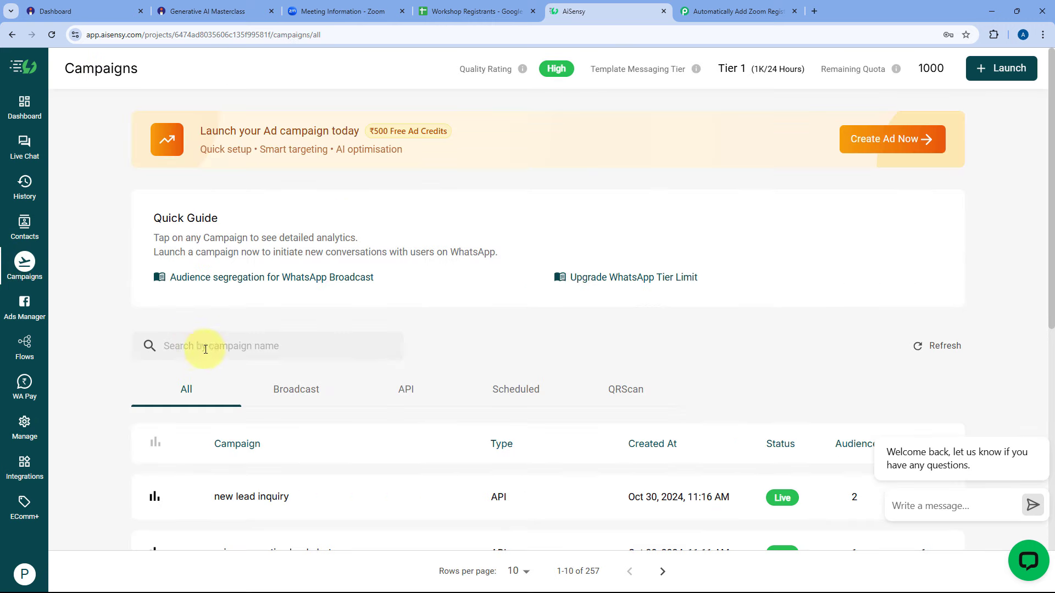
Start a new API campaign named Instamojo_payment_confirmation and copy its name.
scroll(307, 358, "down", 2)
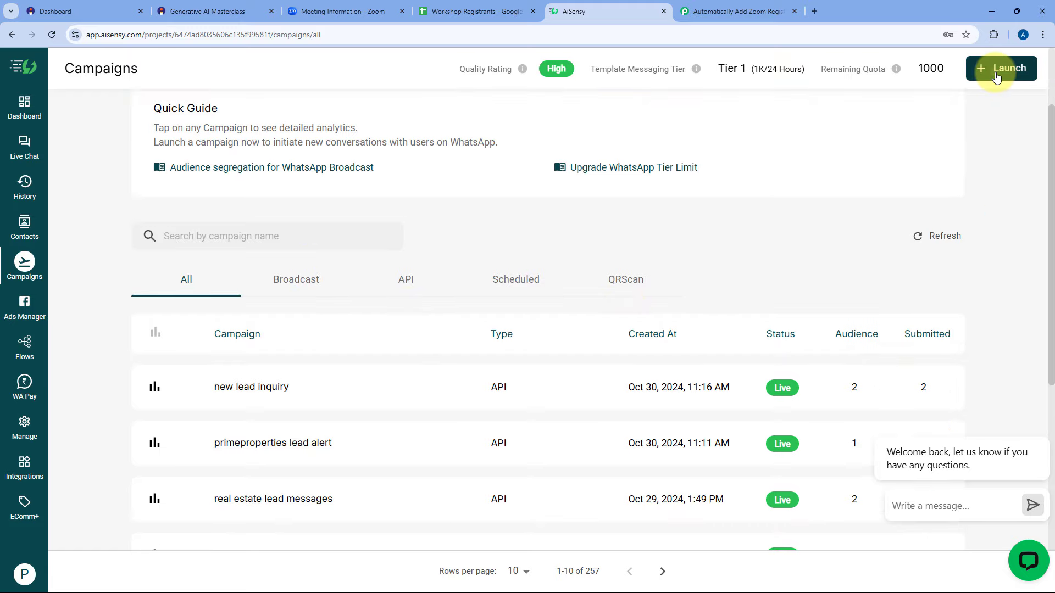
left_click(1010, 68)
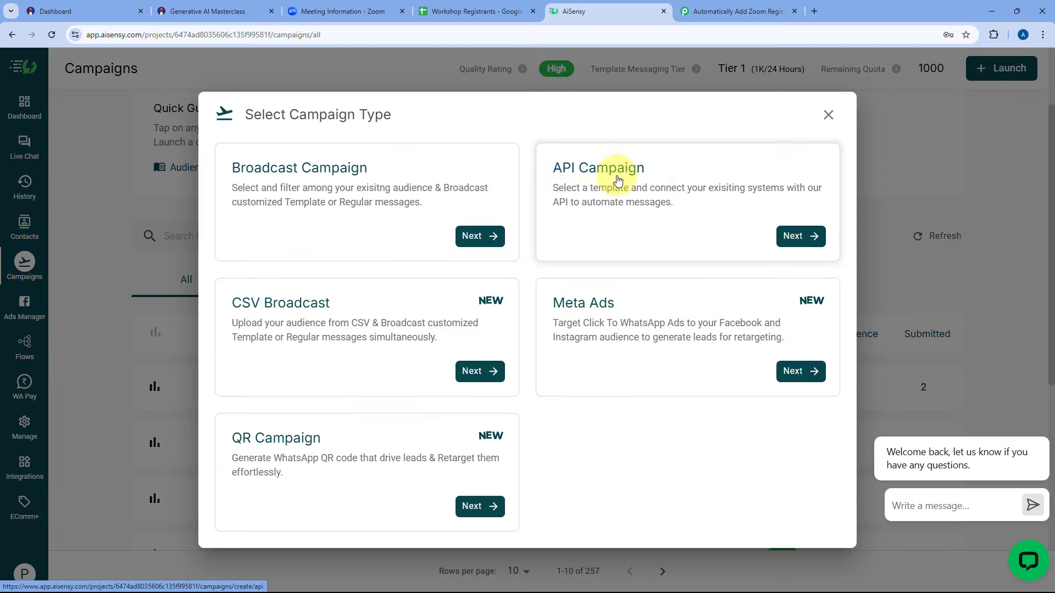
left_click(801, 236)
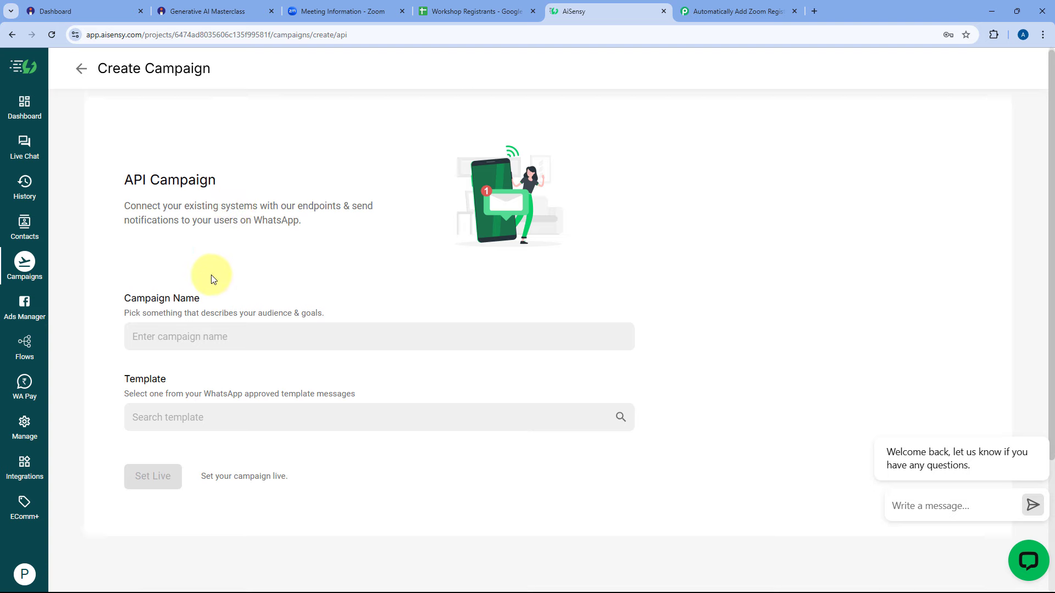
scroll(209, 275, "down", 2)
left_click(183, 230)
right_click(182, 230)
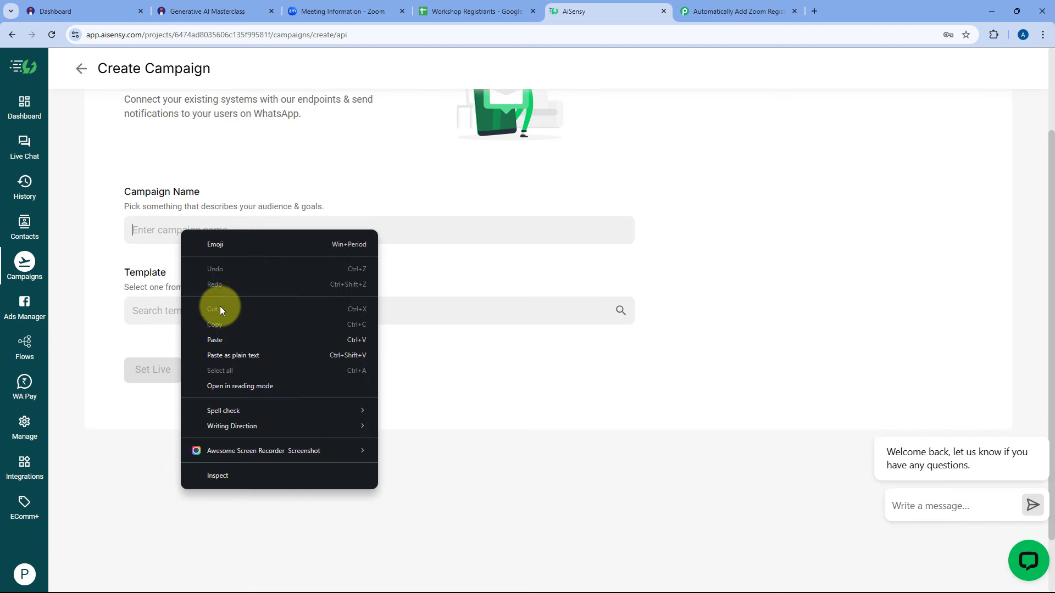
left_click(220, 338)
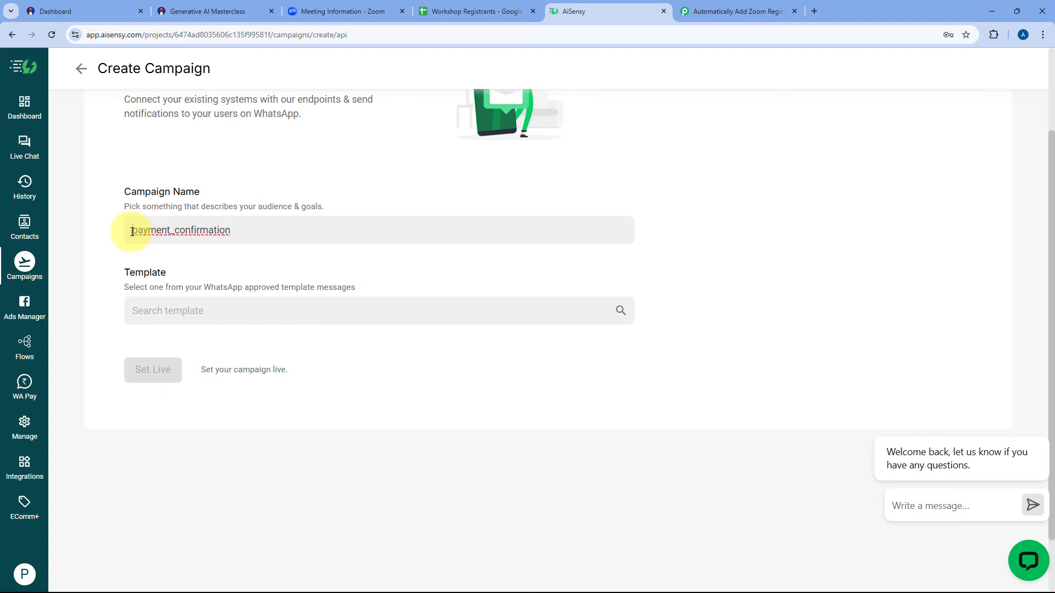
type("Instamojo")
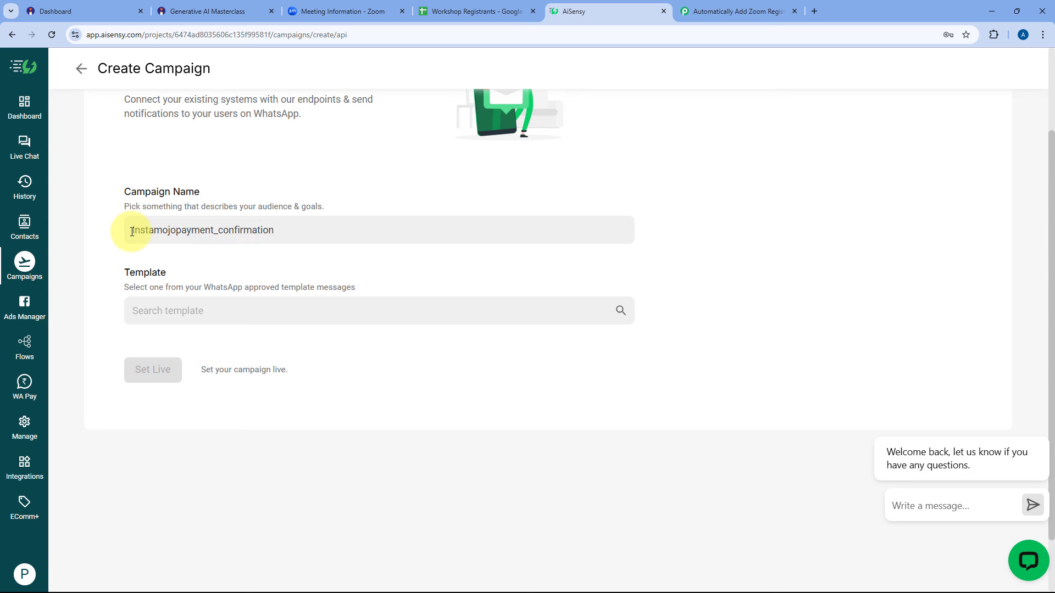
type("_")
left_click_drag(280, 231, 131, 231)
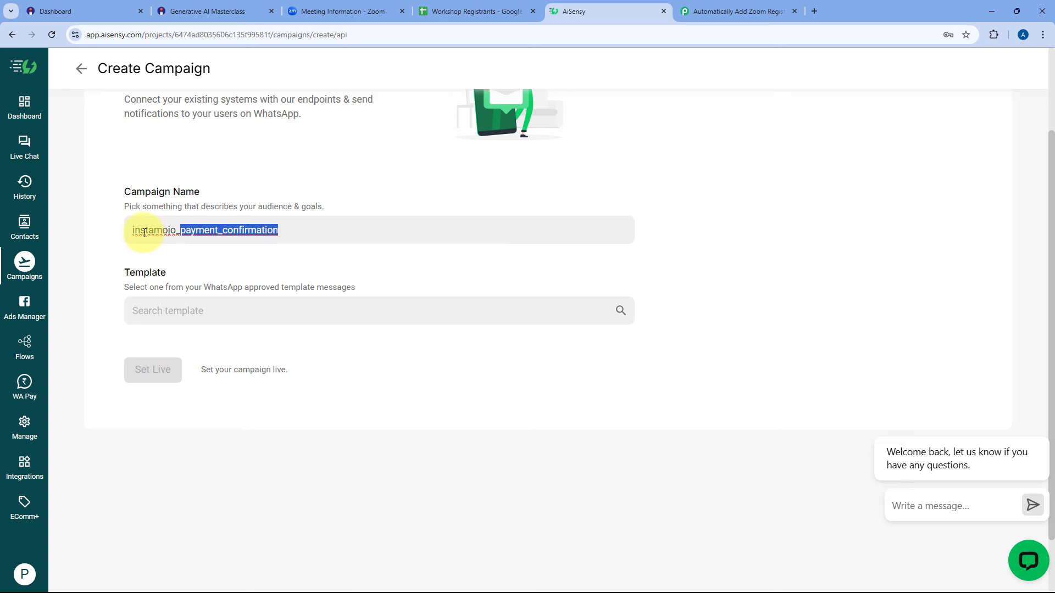
right_click(199, 233)
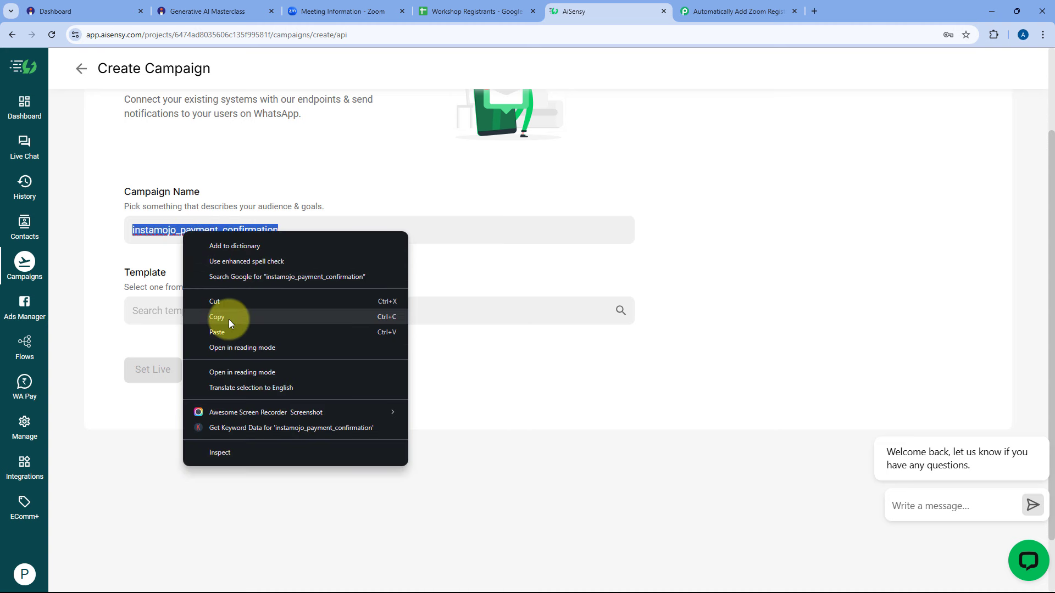
left_click(228, 318)
left_click(268, 271)
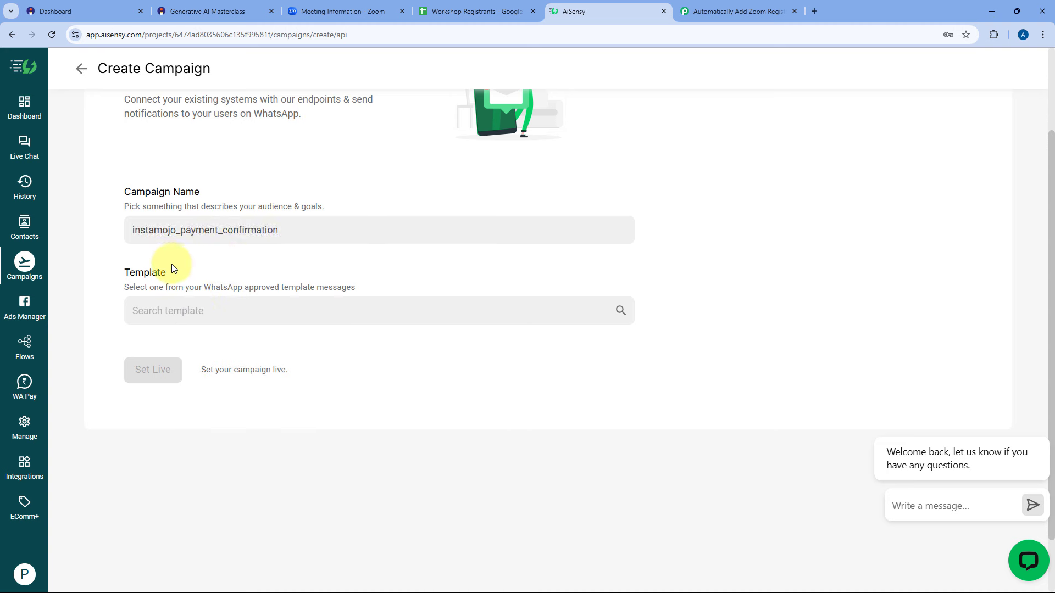
Search the approved templates and select payment_confirmation for the campaign.
left_click(227, 314)
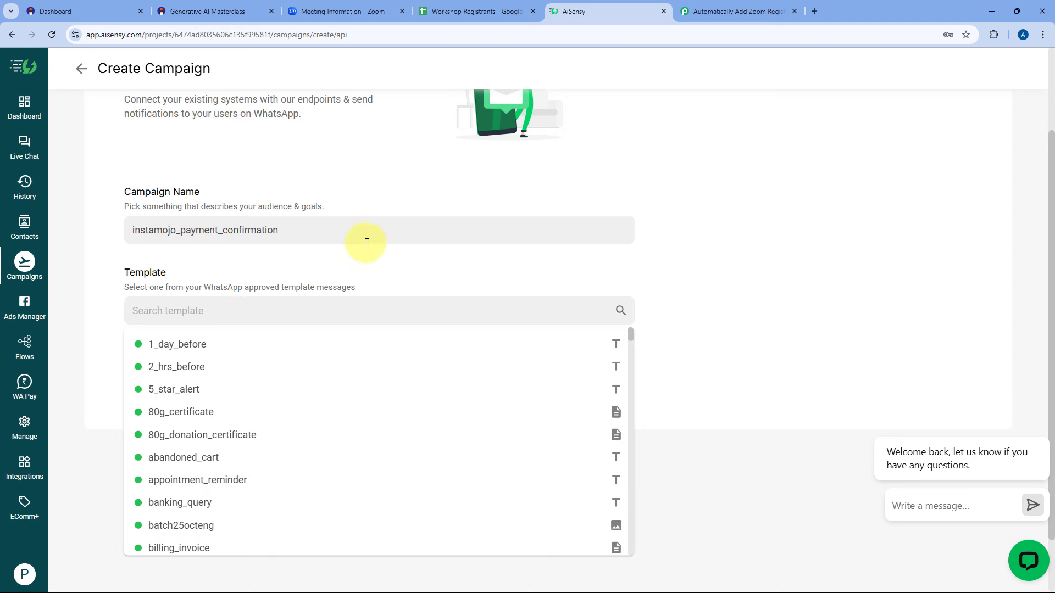
scroll(367, 251, "down", 1)
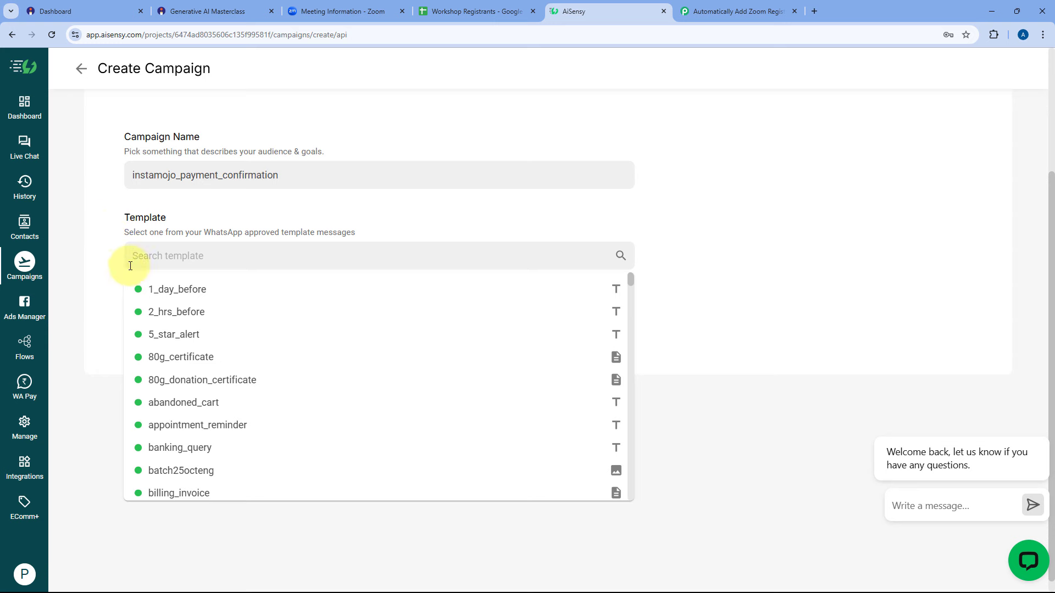
scroll(253, 317, "down", 1)
scroll(258, 308, "down", 10)
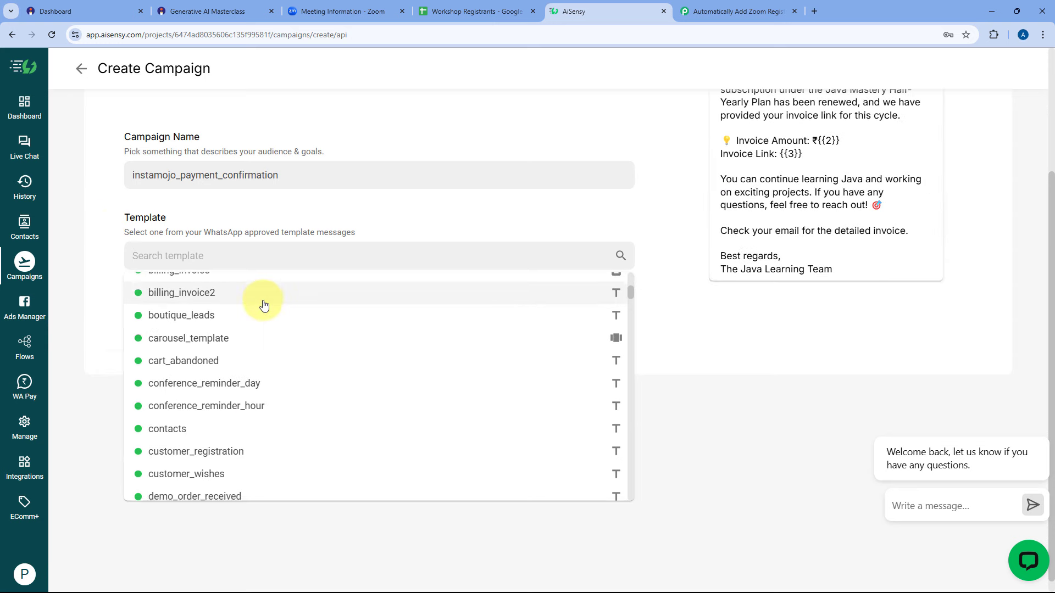
left_click(197, 256)
key("ctrl+v")
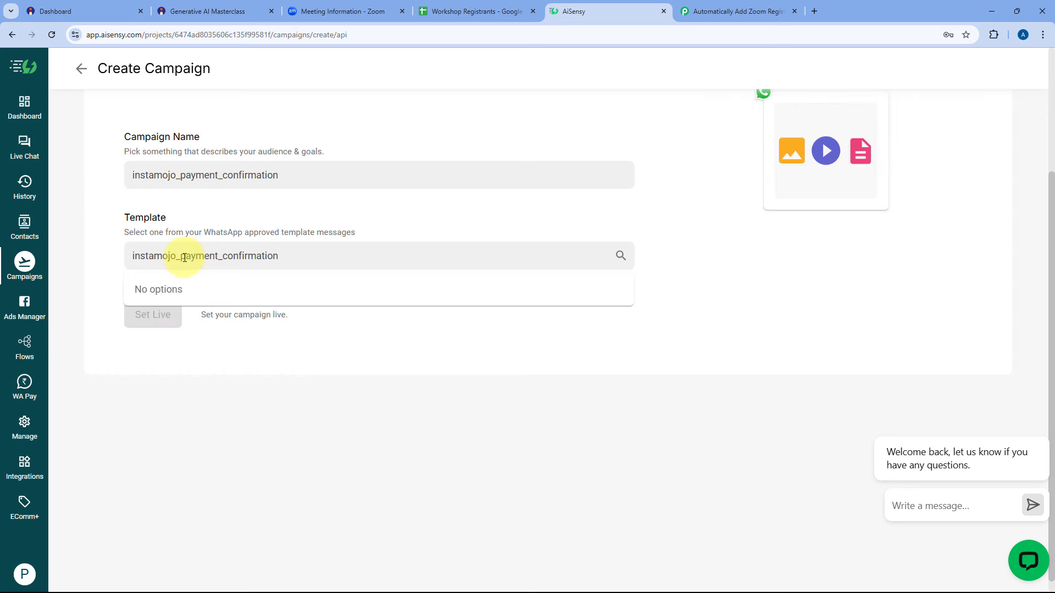
left_click_drag(185, 257, 104, 263)
key("BackSpace")
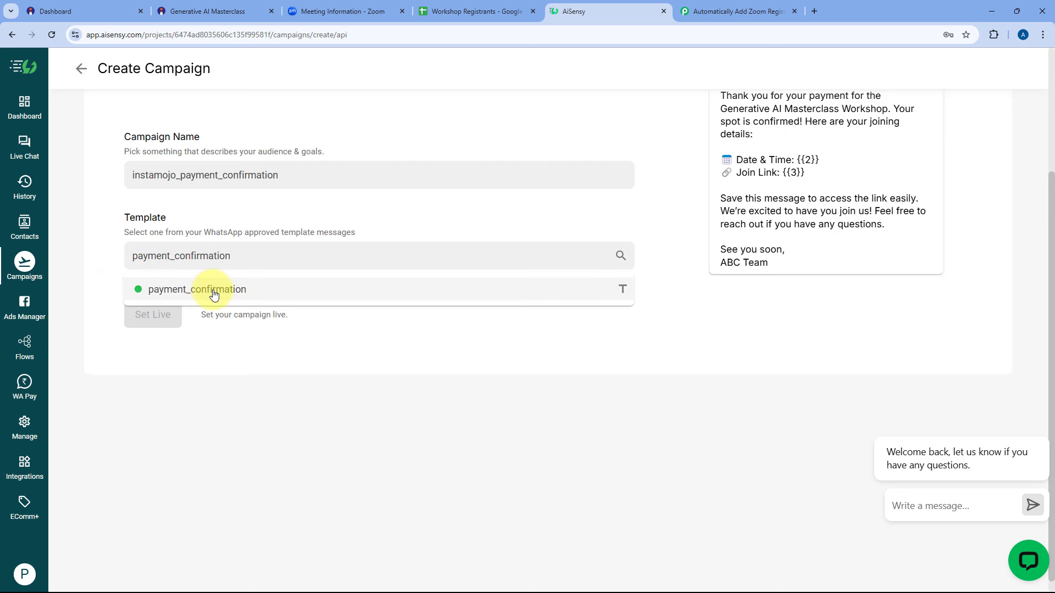
left_click(213, 292)
Dismiss the support chat bubble and set the campaign live.
scroll(784, 254, "up", 3)
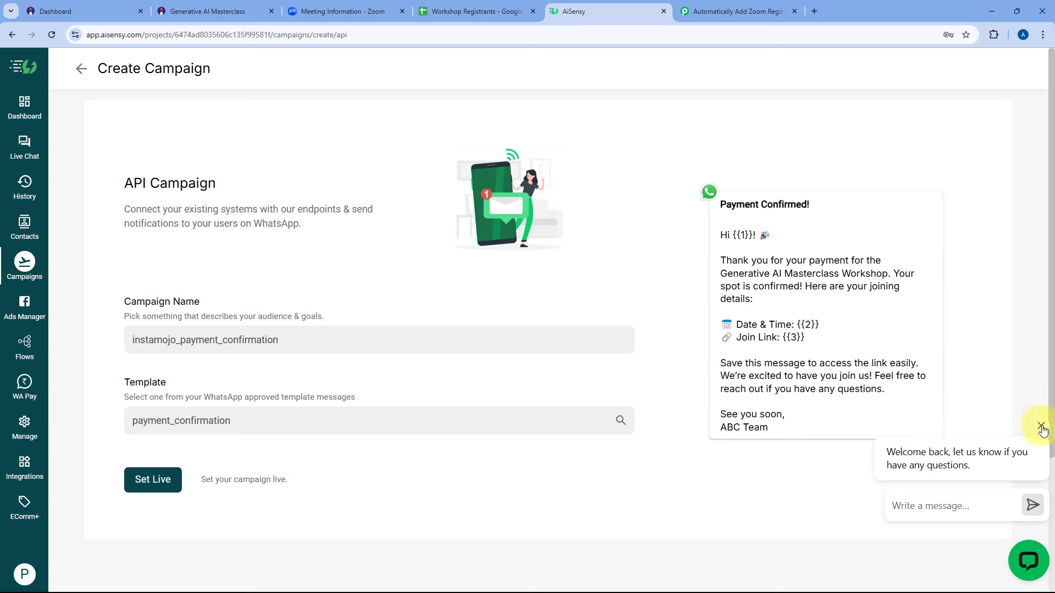
left_click(1042, 431)
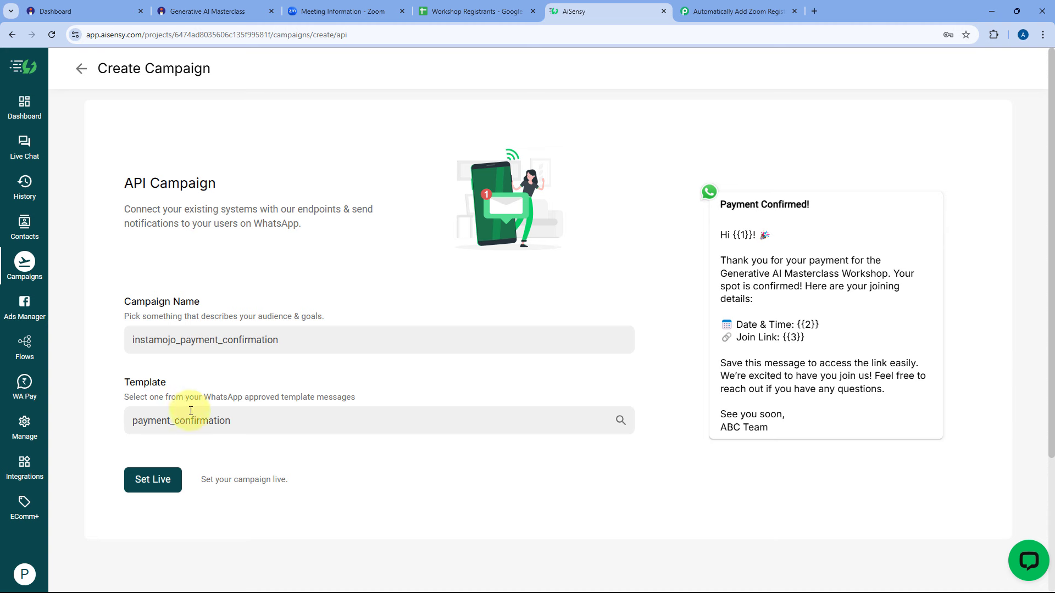
left_click_drag(282, 342, 140, 340)
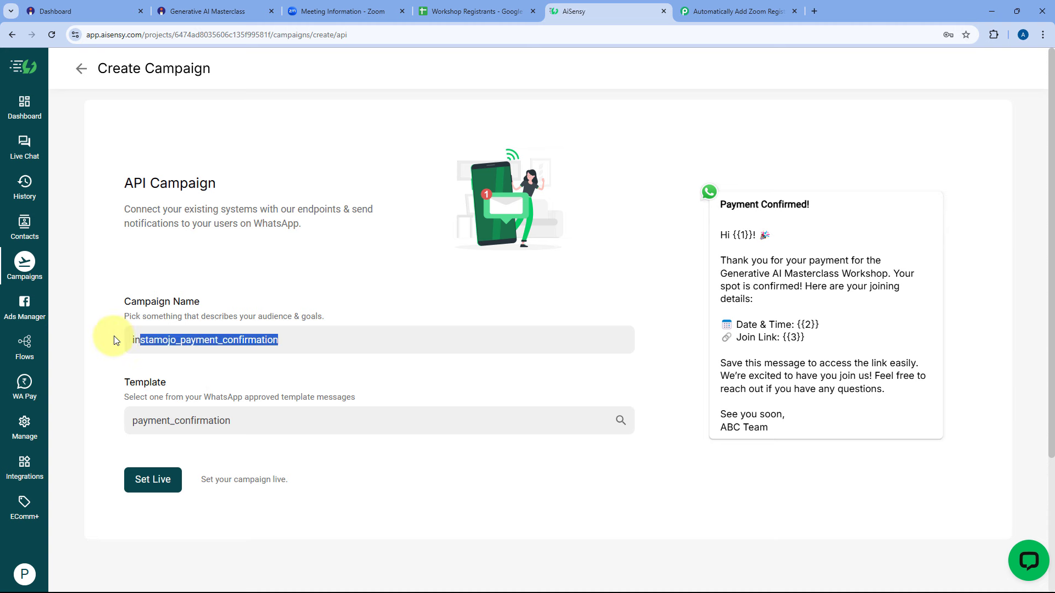
left_click(142, 305)
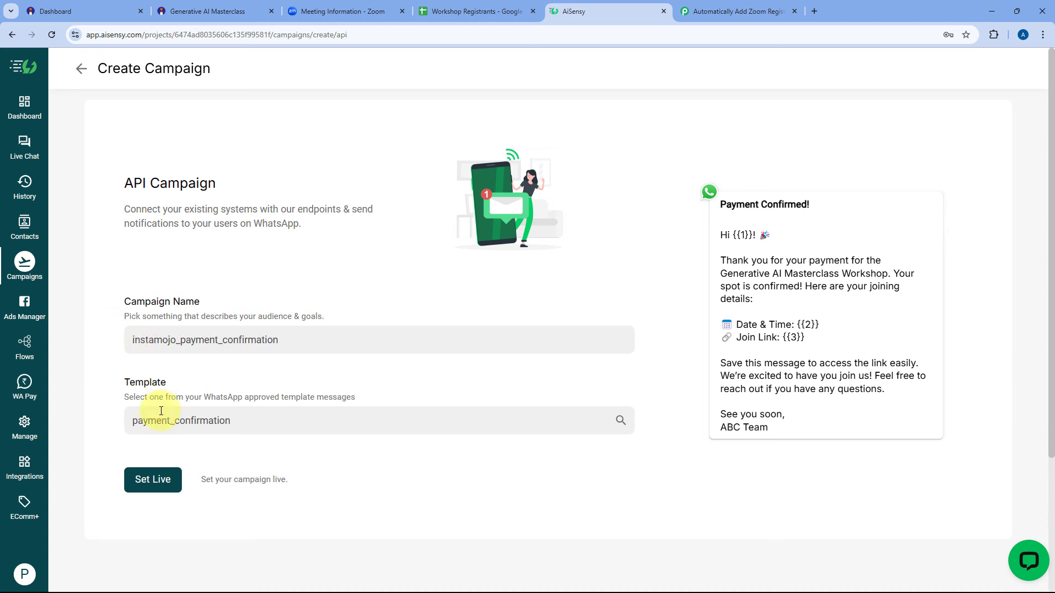
left_click(153, 489)
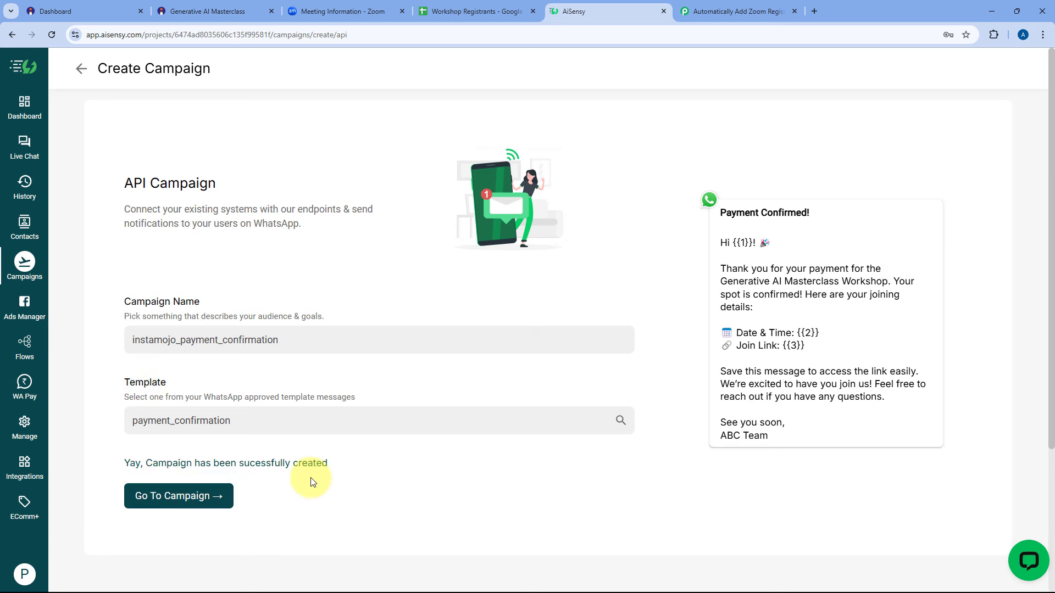
Open the new campaign's overview and copy the instamojo_payment_confirmation title.
left_click(215, 498)
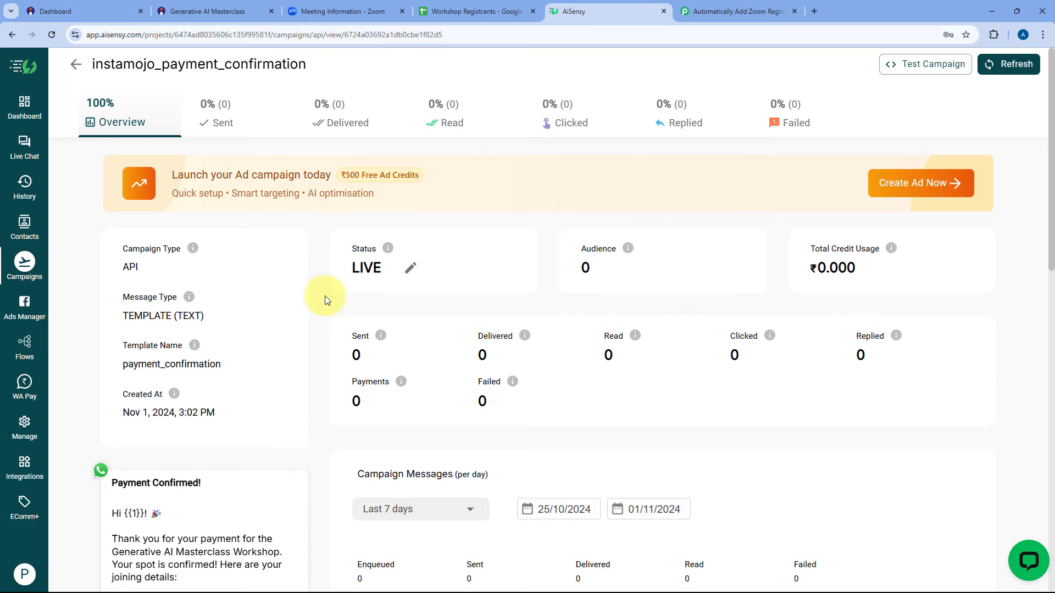
scroll(323, 296, "down", 3)
scroll(270, 321, "up", 3)
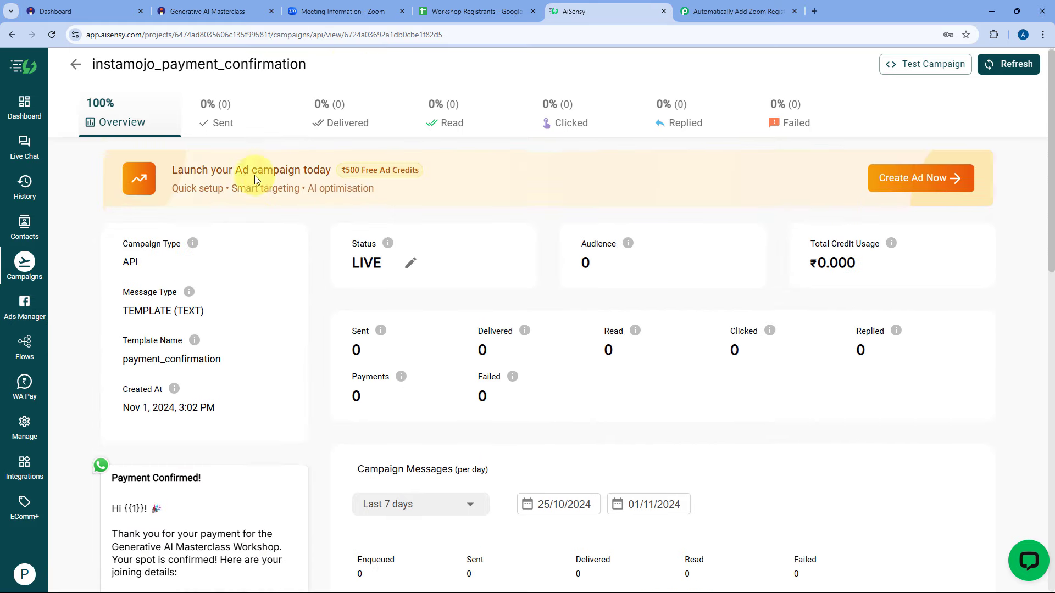
left_click_drag(307, 63, 66, 64)
right_click(200, 64)
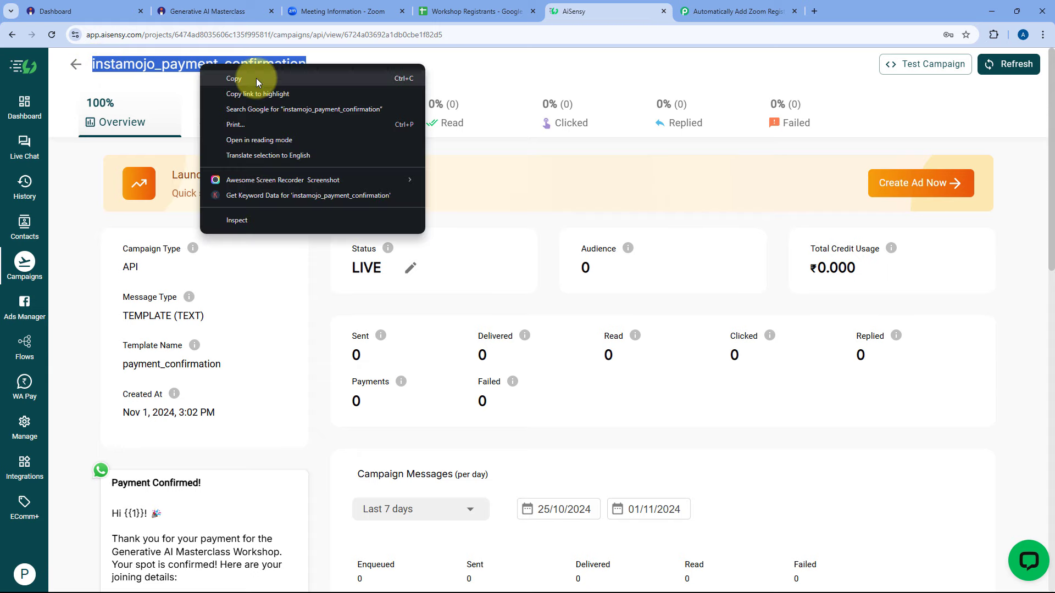
left_click(254, 79)
left_click(351, 65)
Paste instamojo_payment_confirmation into Pabbly's Campaign Name field, deleting the extra pasted text.
left_click(720, 10)
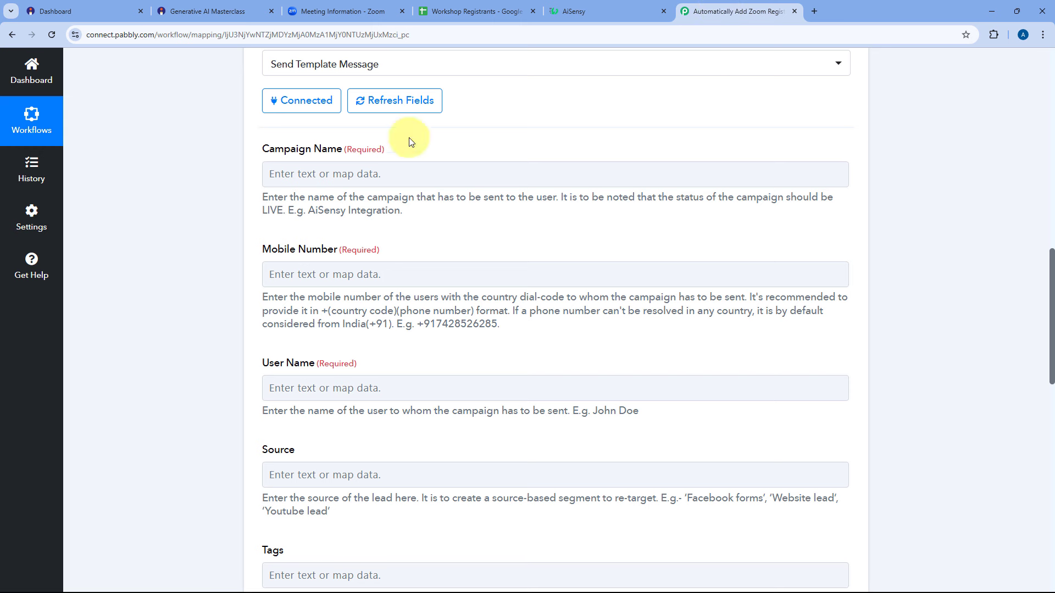
left_click(322, 175)
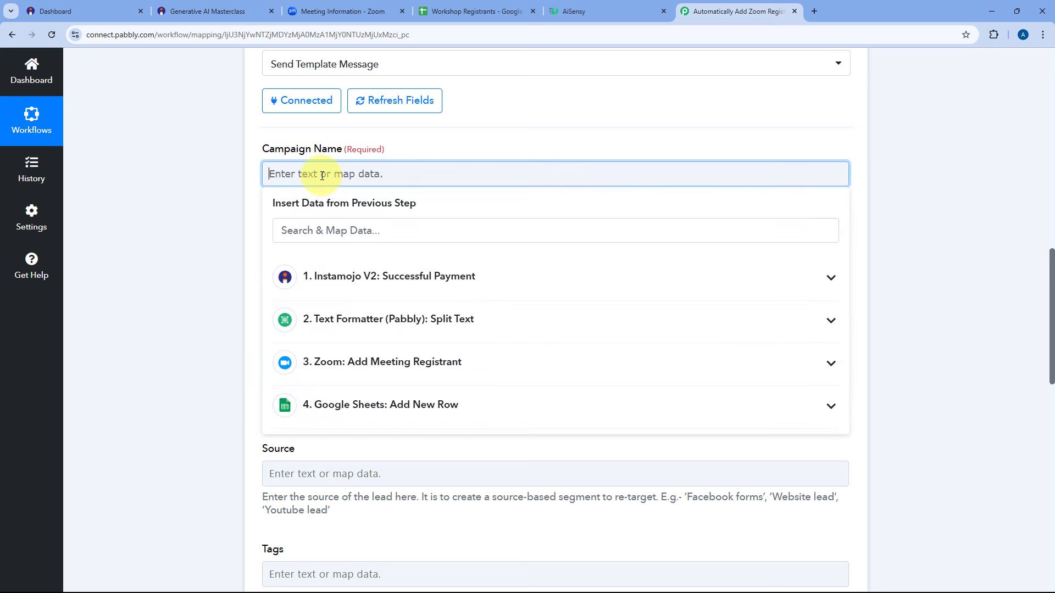
right_click(322, 175)
left_click(358, 308)
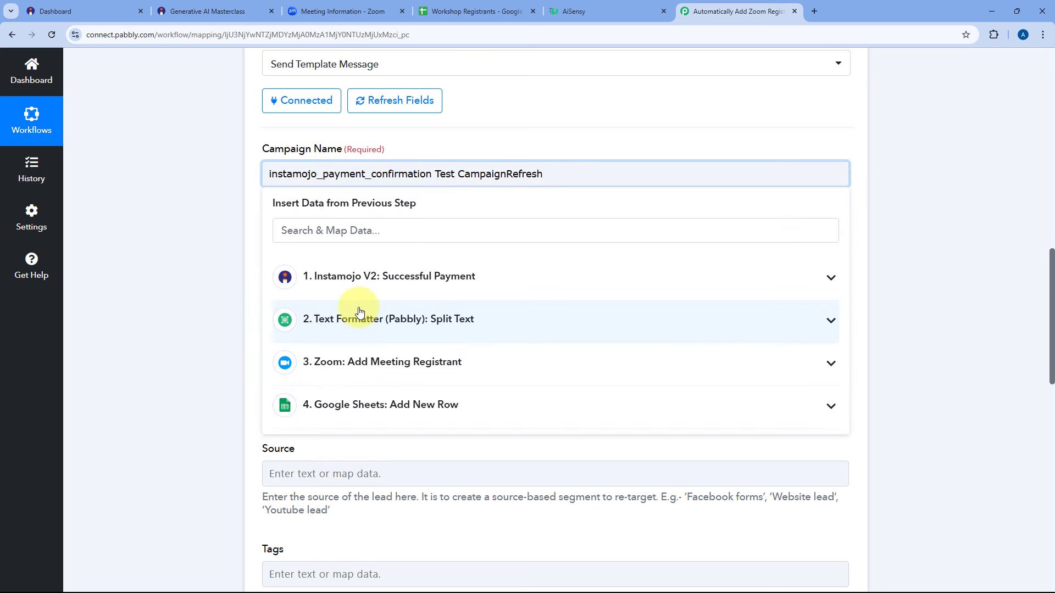
left_click_drag(547, 174, 441, 174)
key("BackSpace")
key("BackSpace")
key("BackSpace")
left_click(450, 148)
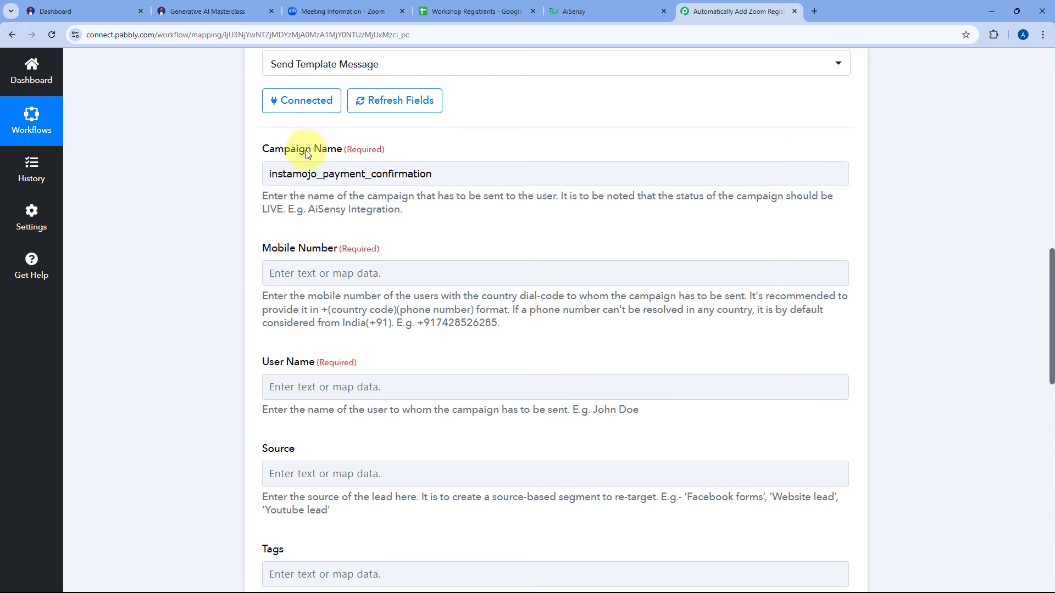
scroll(420, 177, "down", 1)
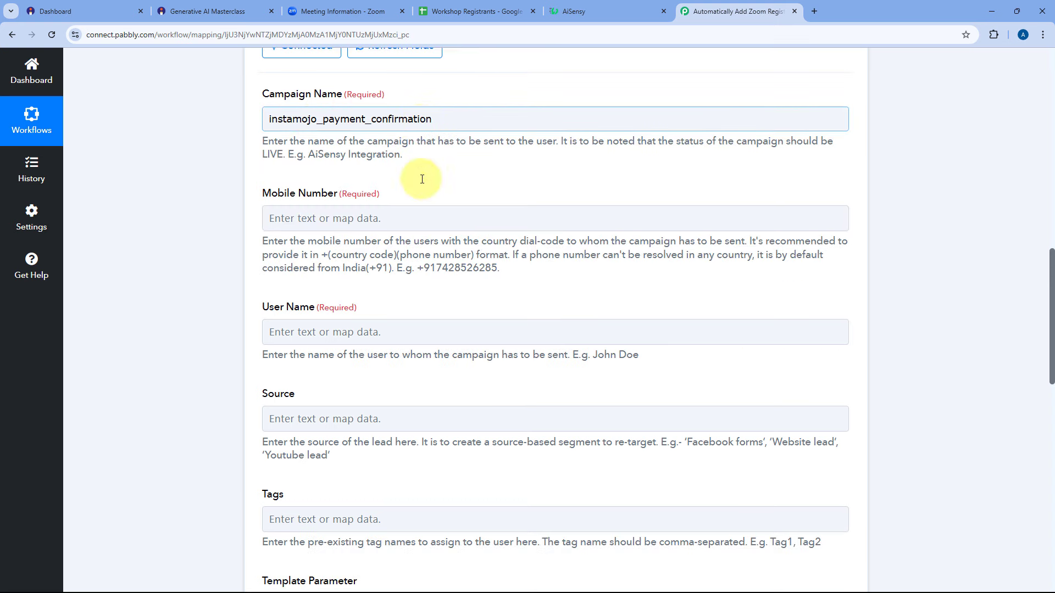
scroll(253, 198, "down", 1)
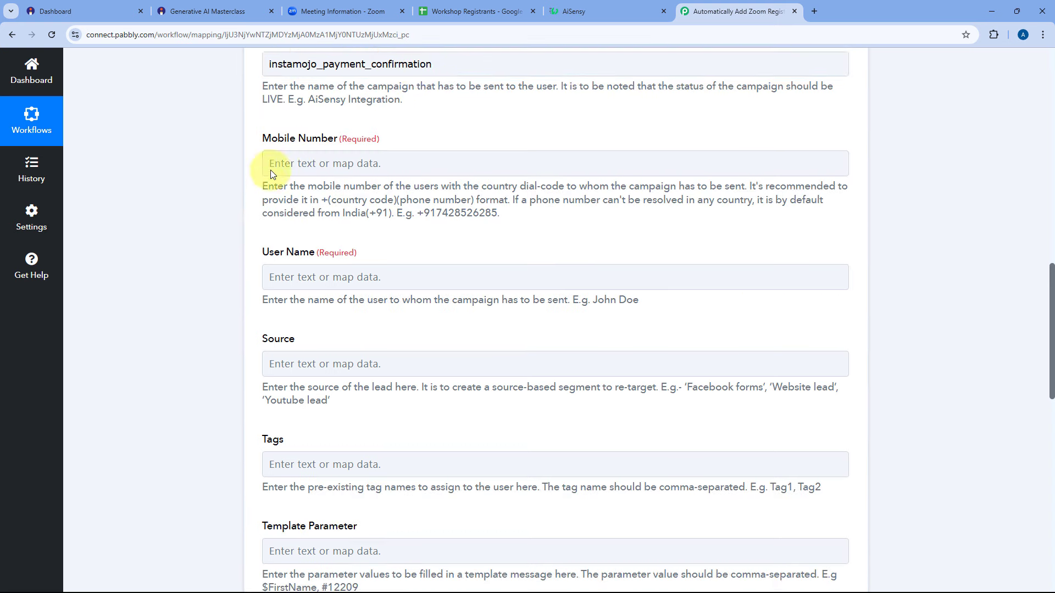
Map Buyer Phone into the Mobile Number field.
left_click(345, 163)
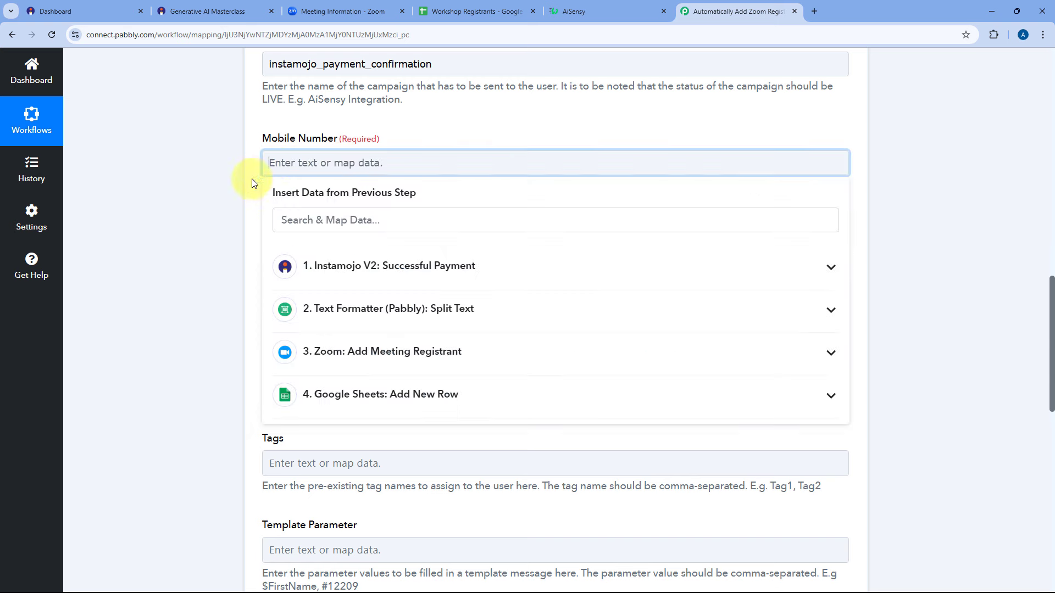
left_click(362, 221)
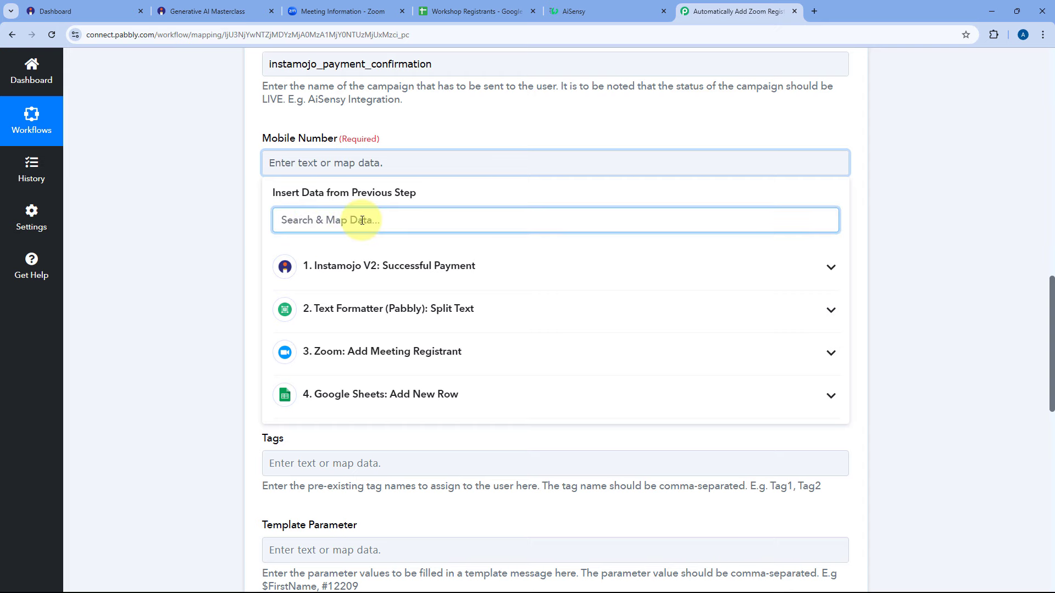
type("Ph")
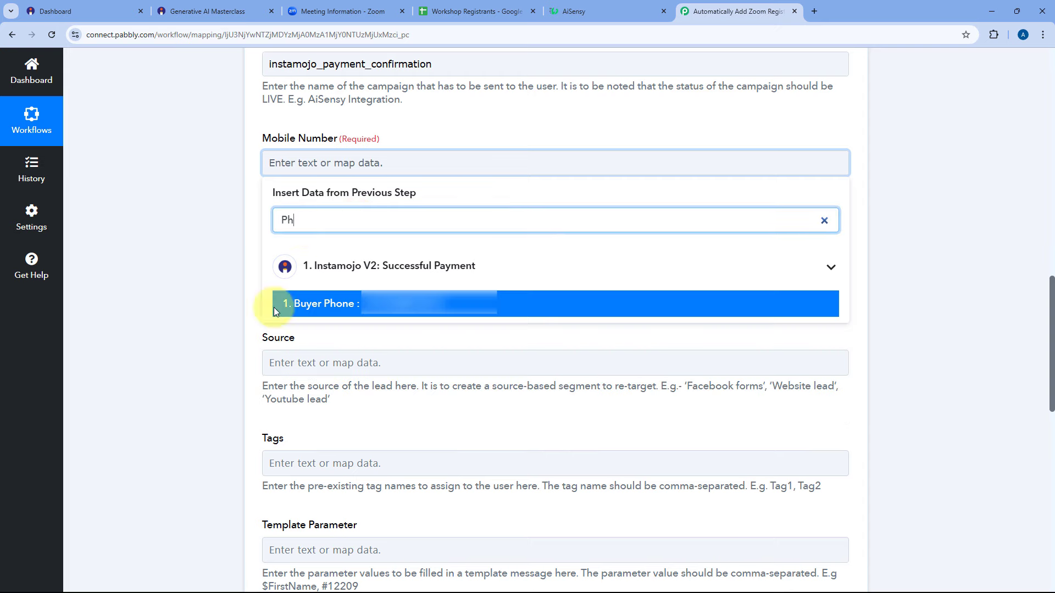
left_click(318, 311)
left_click(250, 220)
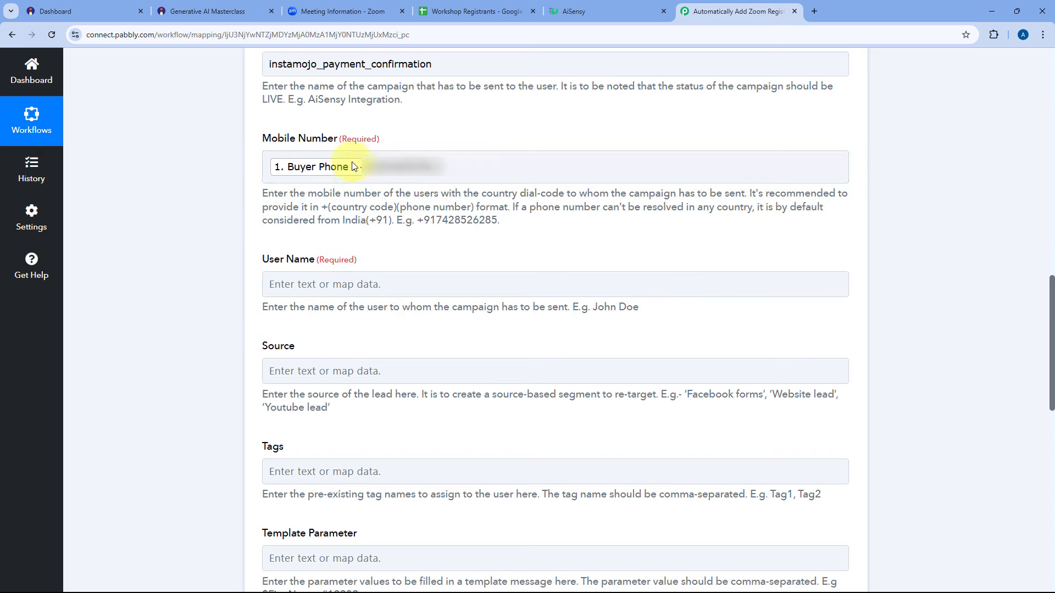
Map Buyer Name into the User Name field.
scroll(247, 202, "down", 3)
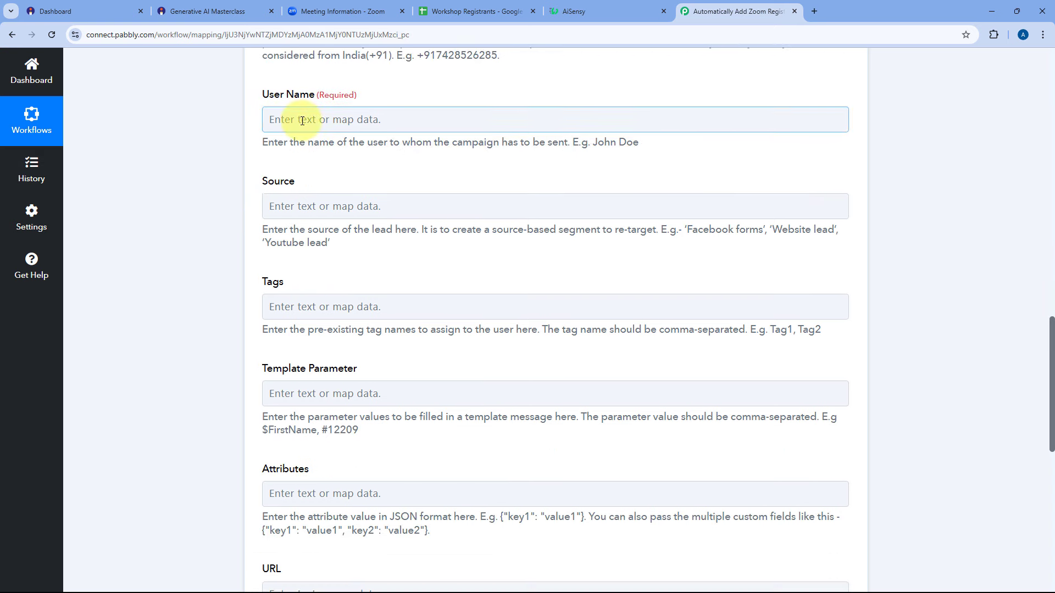
left_click(301, 121)
type("Nma")
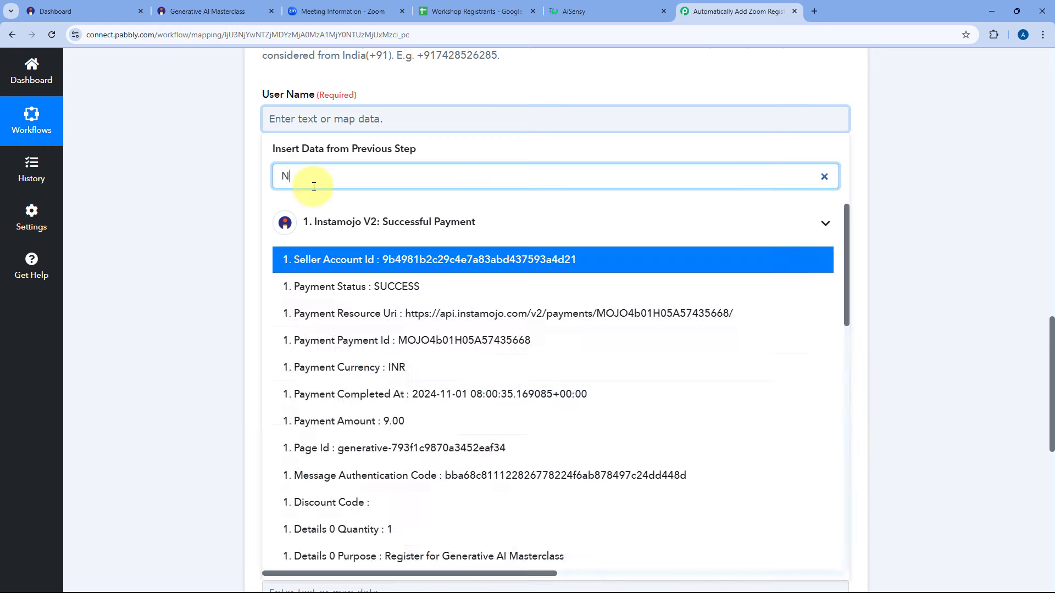
key("BackSpace")
key("BackSpace")
type("am")
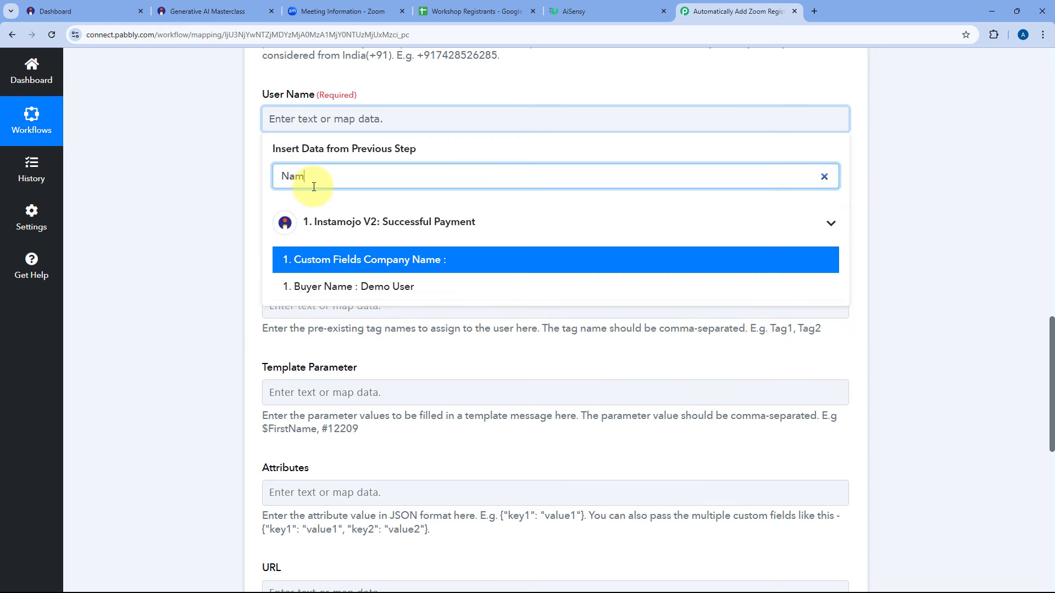
left_click(359, 287)
left_click(258, 170)
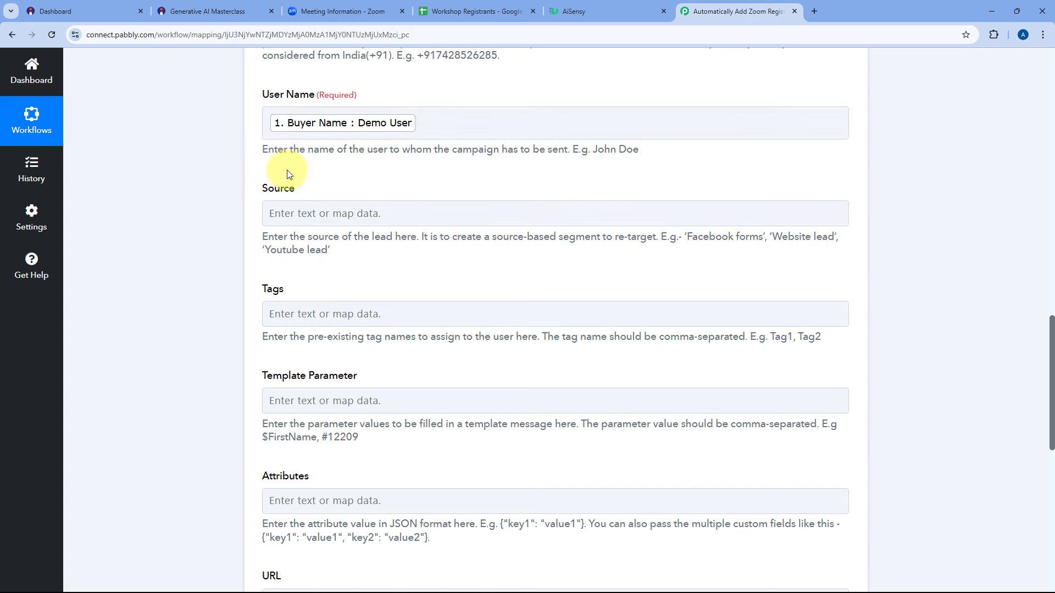
Enter Instamojo as the Source and leave Tags blank.
left_click(291, 215)
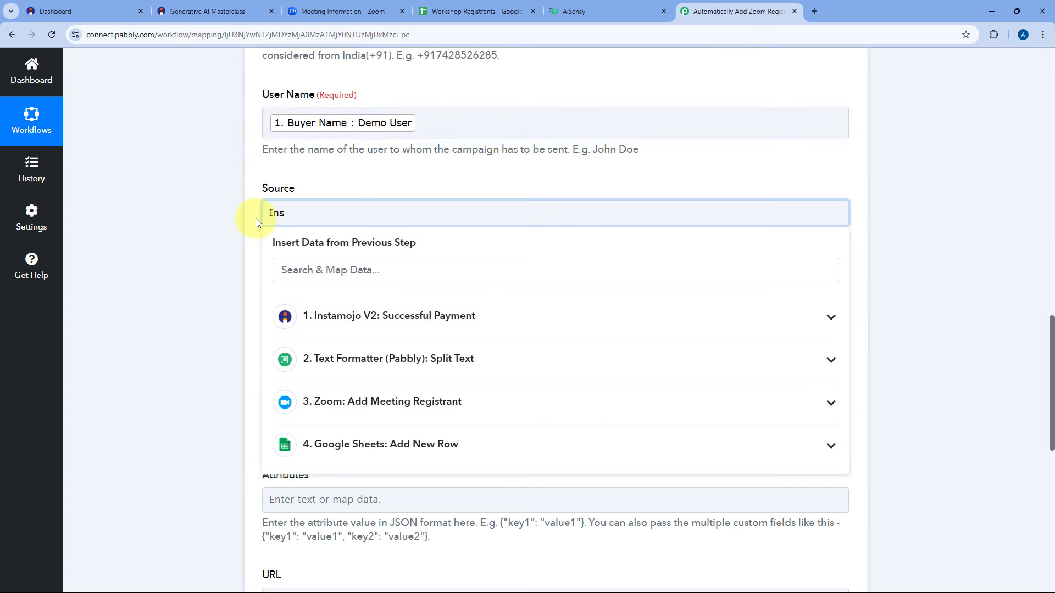
type("Instamojo")
left_click(255, 223)
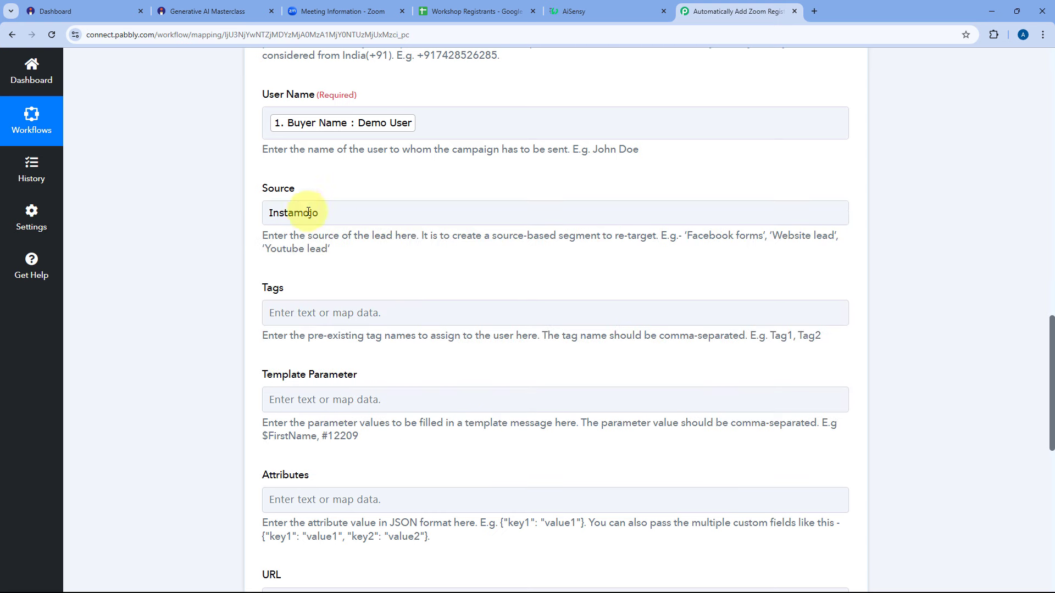
scroll(330, 214, "down", 2)
left_click(388, 193)
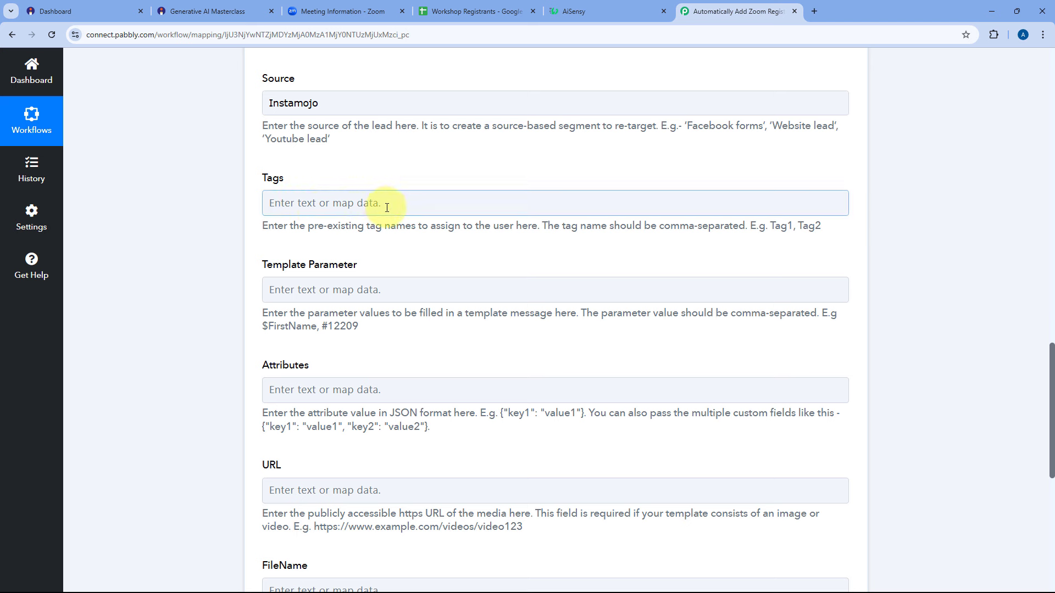
left_click(420, 228)
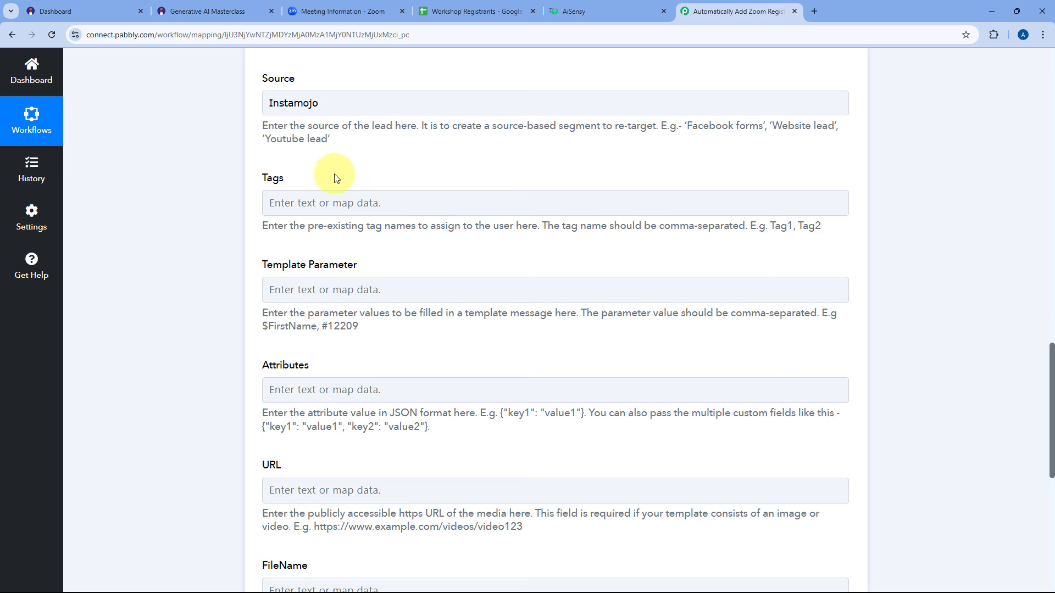
scroll(304, 176, "down", 1)
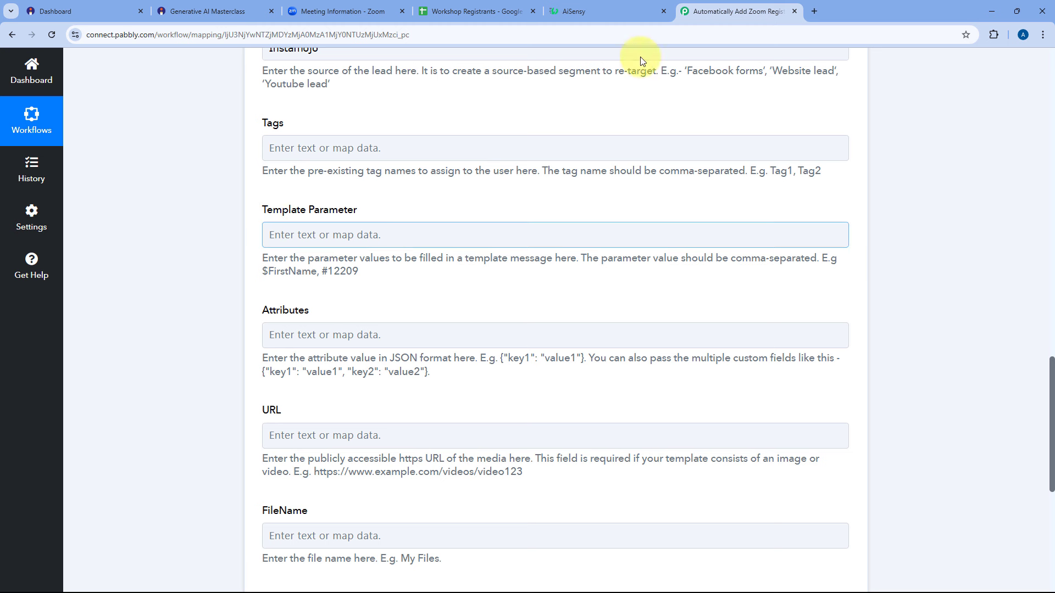
left_click(570, 8)
scroll(299, 273, "down", 6)
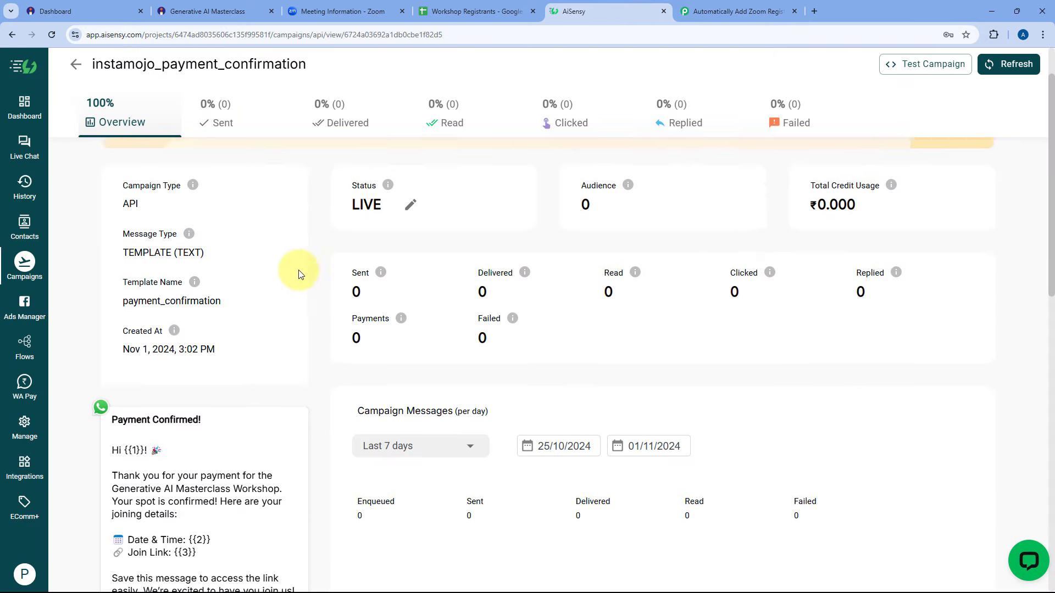
scroll(231, 297, "up", 2)
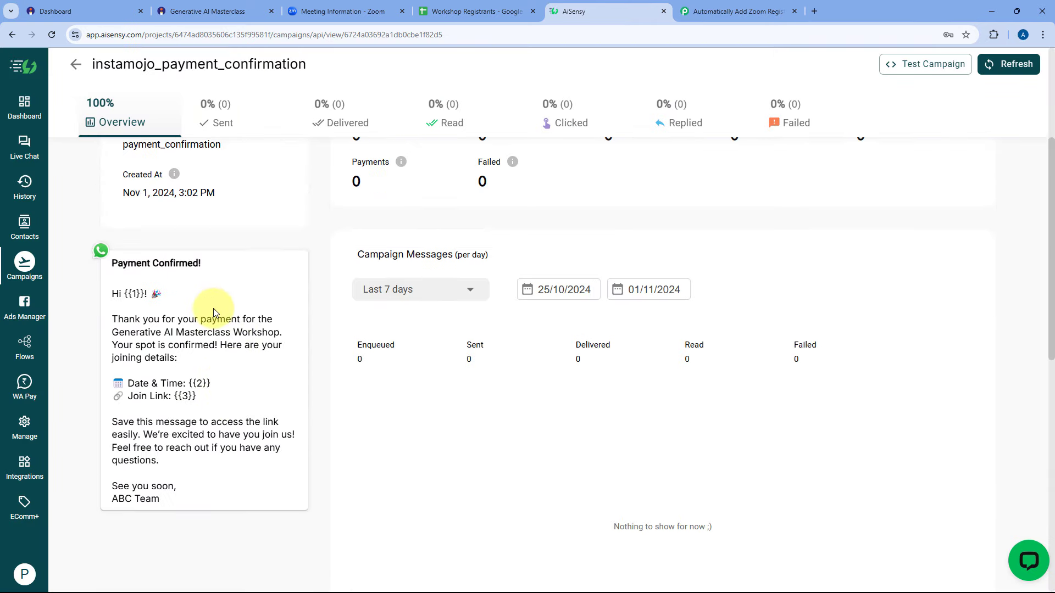
left_click_drag(143, 294, 124, 294)
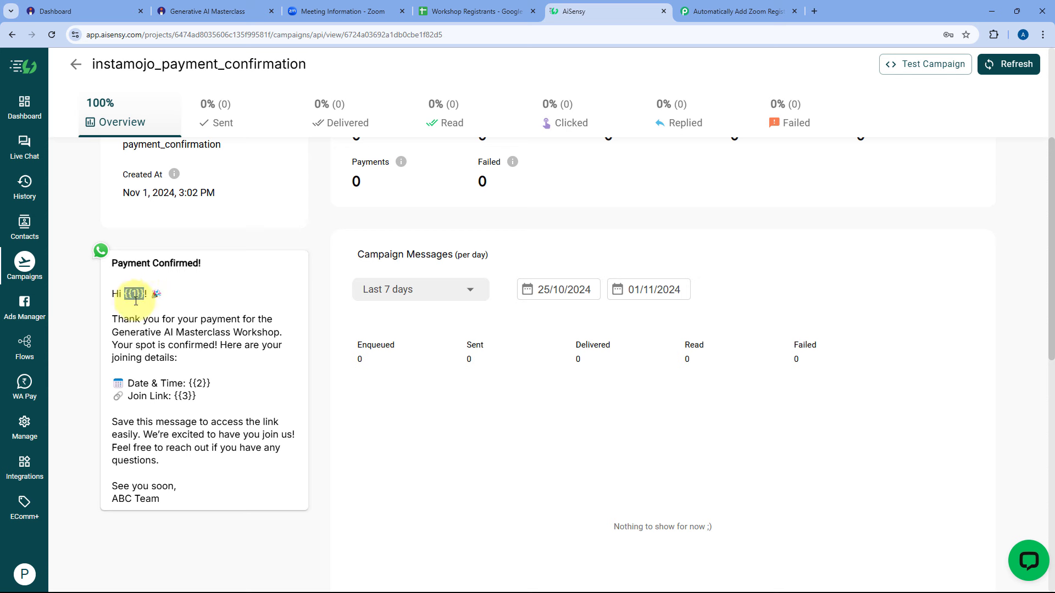
left_click_drag(190, 383, 172, 395)
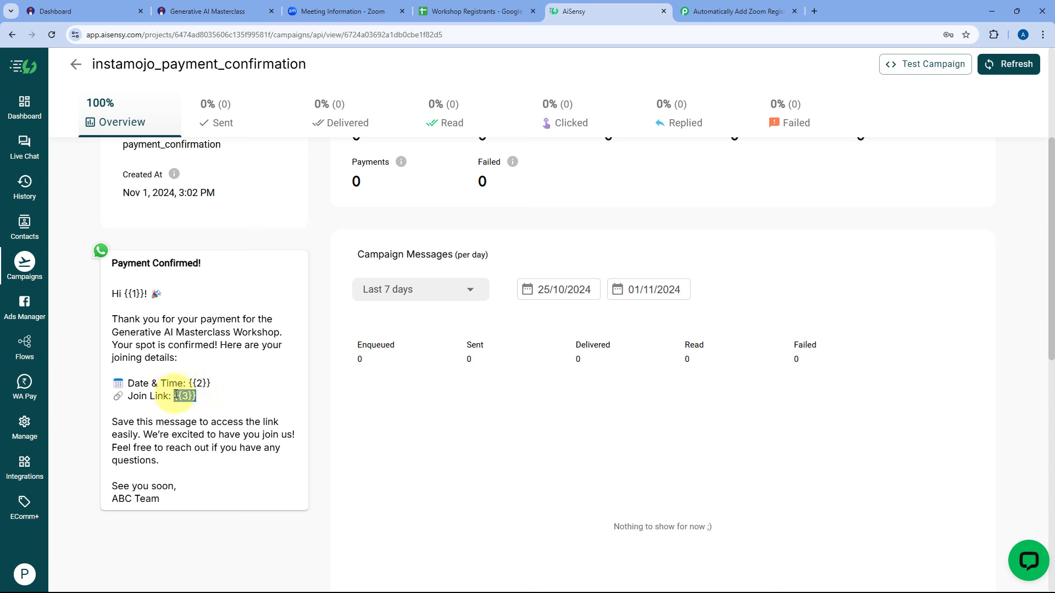
left_click(186, 400)
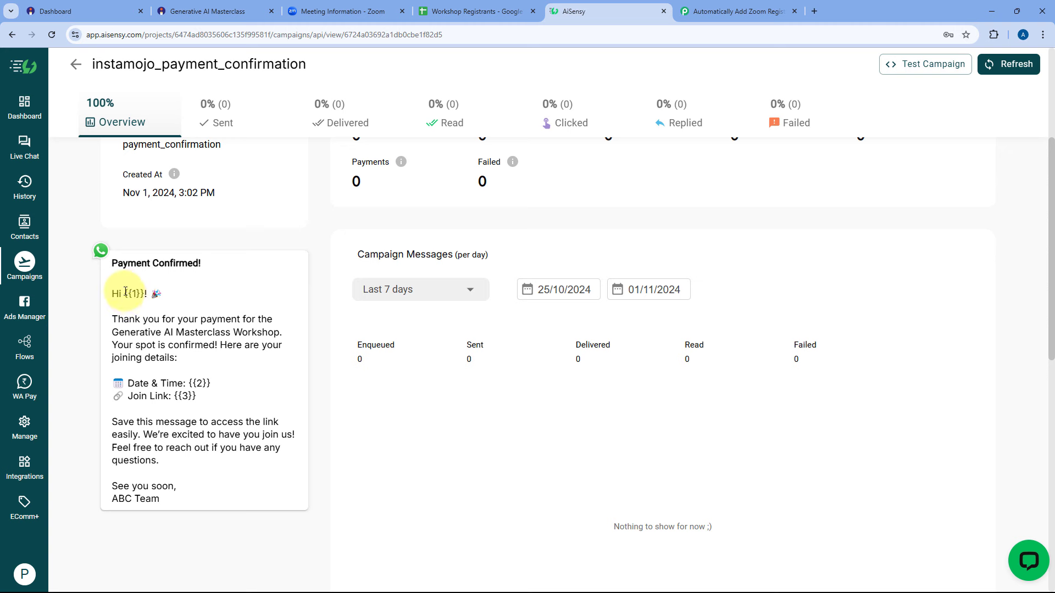
left_click_drag(125, 292, 146, 295)
left_click_drag(124, 295, 141, 296)
left_click_drag(188, 383, 207, 383)
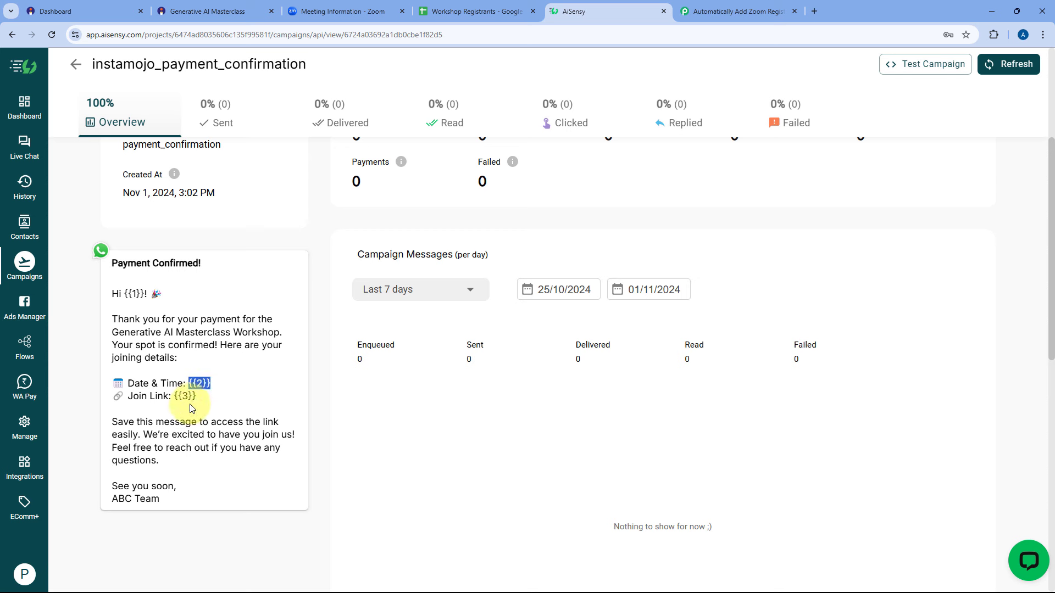
left_click_drag(197, 396, 172, 398)
left_click_drag(145, 295, 124, 295)
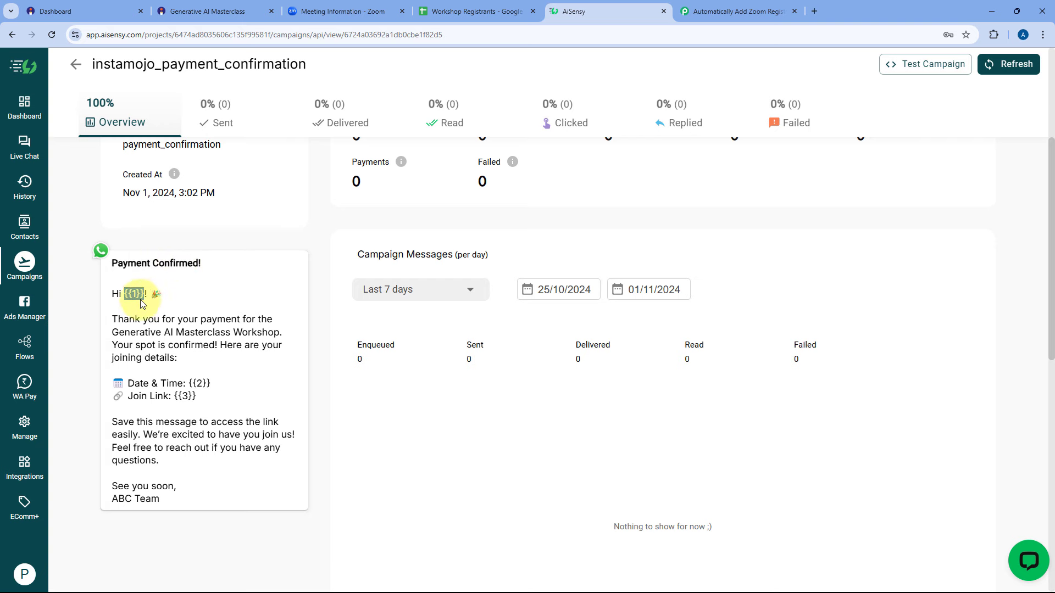
left_click(736, 11)
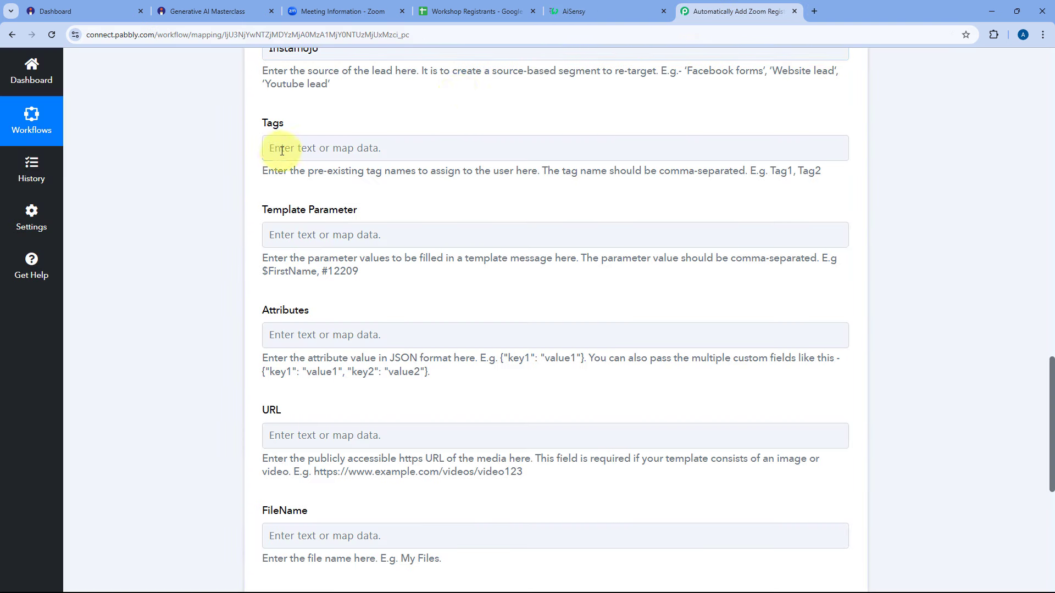
Insert the Split Text step's Result 0 followed by a comma into Template Parameter.
left_click(664, 1)
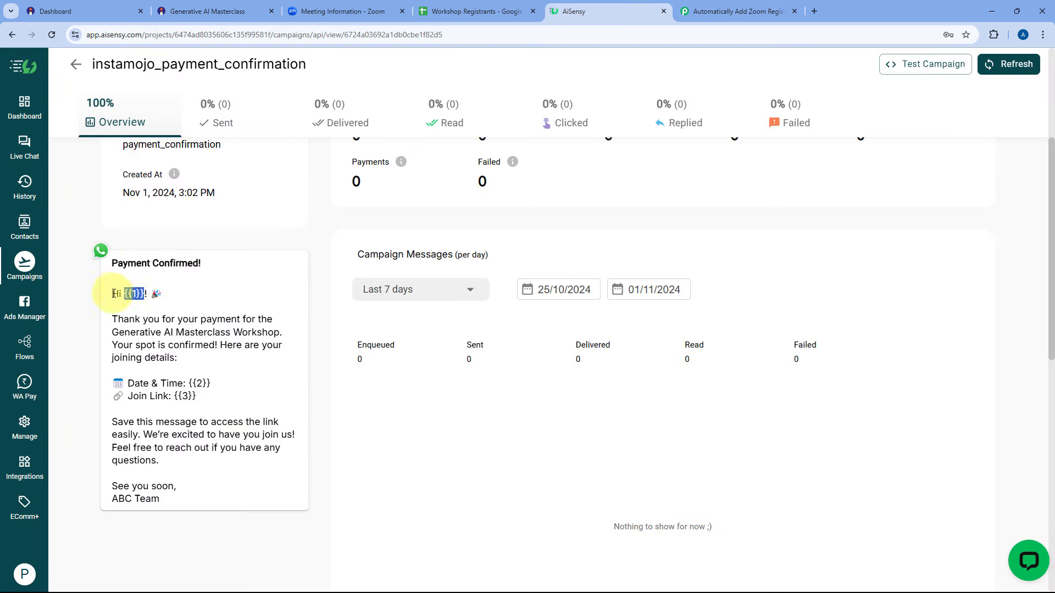
left_click(742, 12)
left_click(281, 235)
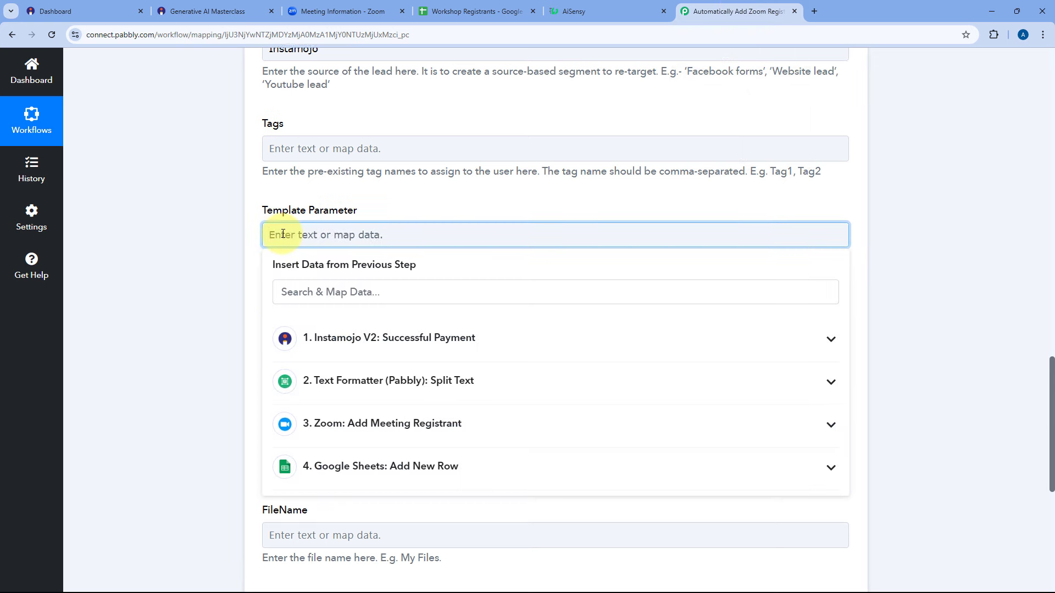
scroll(283, 258, "up", 1)
scroll(253, 304, "down", 2)
left_click(378, 328)
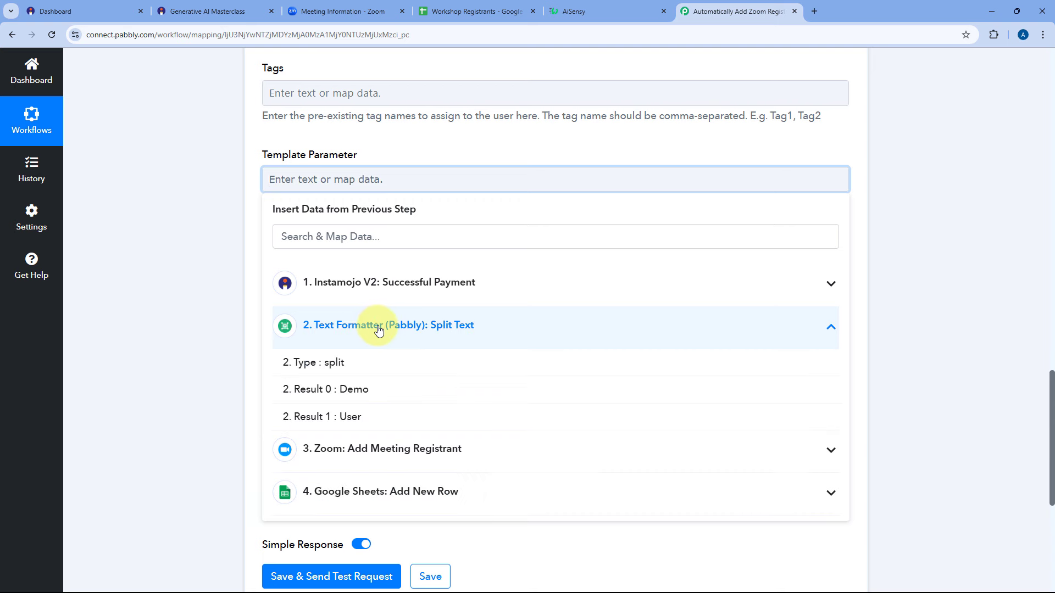
left_click(352, 396)
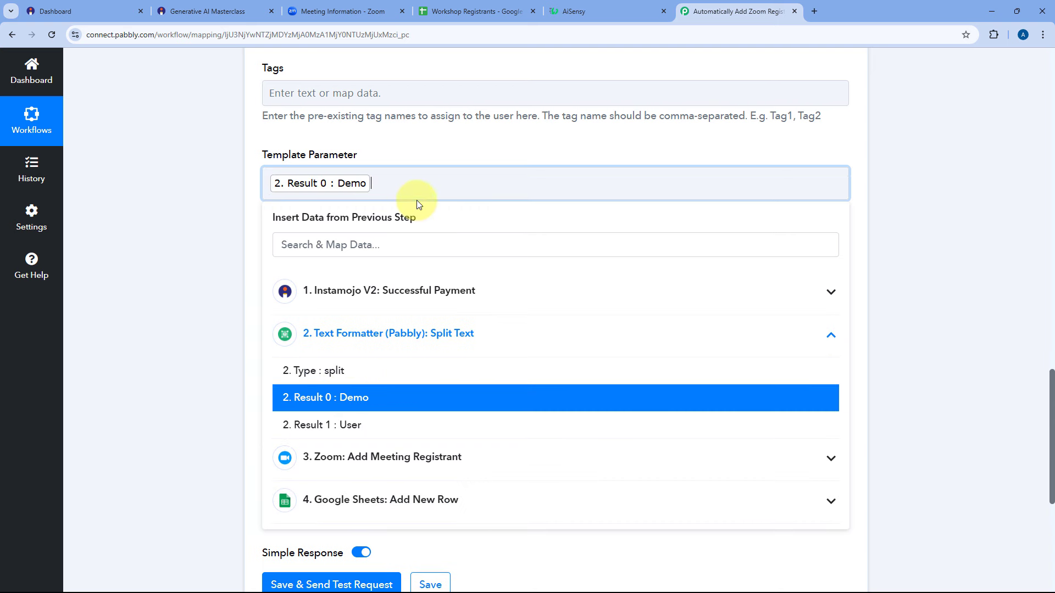
type(",")
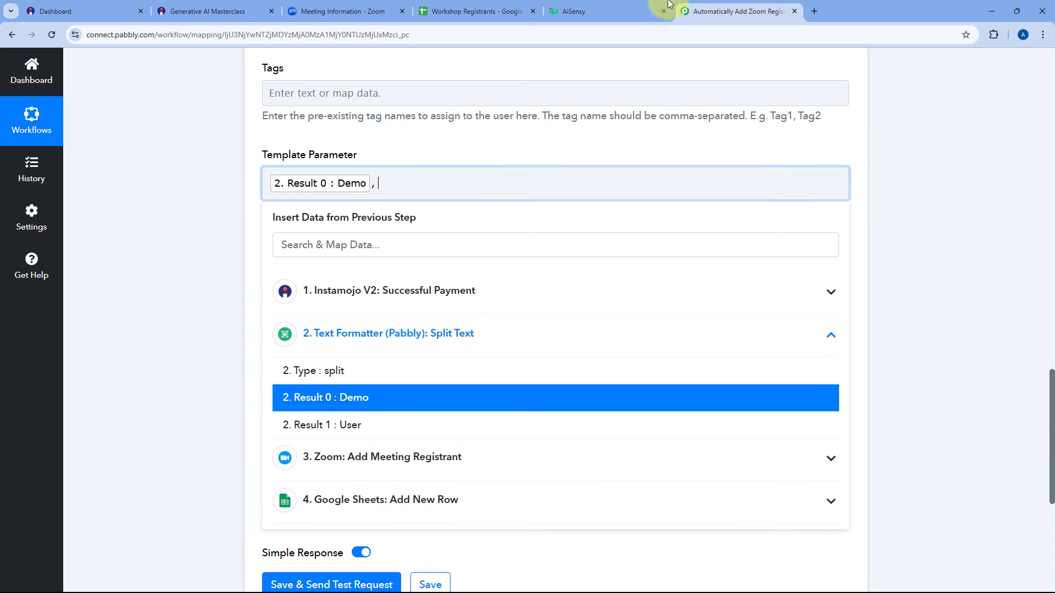
Check the preview's Date & Time line, then add Zoom's Start Time as the second parameter.
left_click(588, 7)
left_click_drag(113, 371, 185, 383)
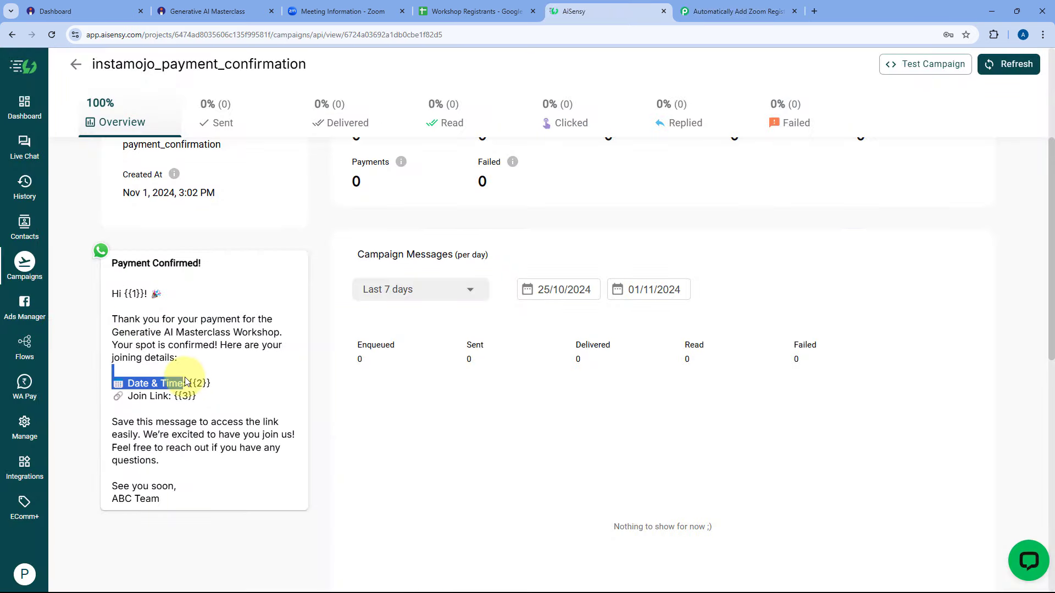
left_click(218, 384)
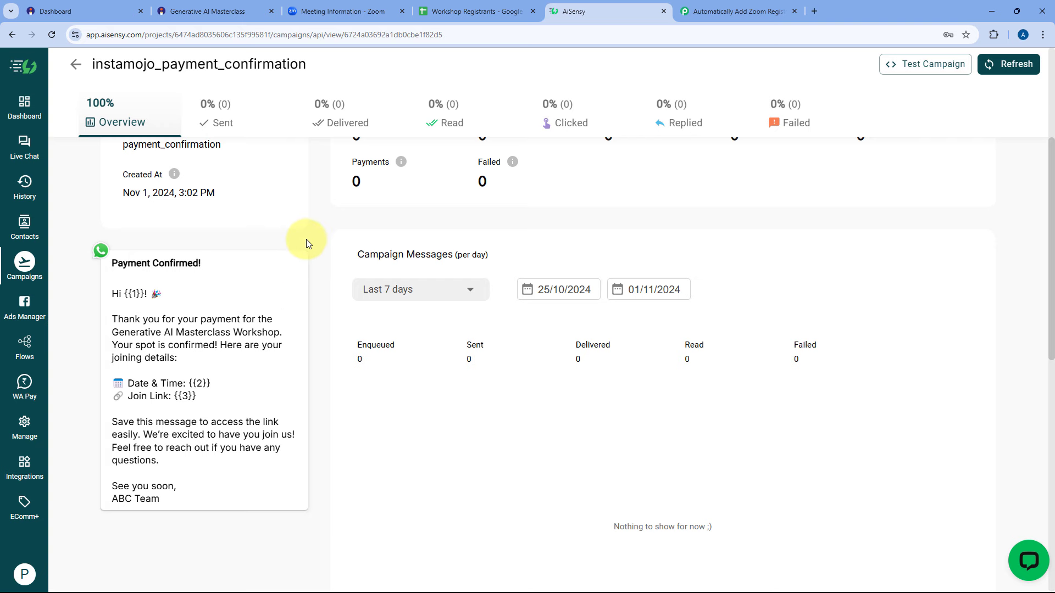
left_click(737, 11)
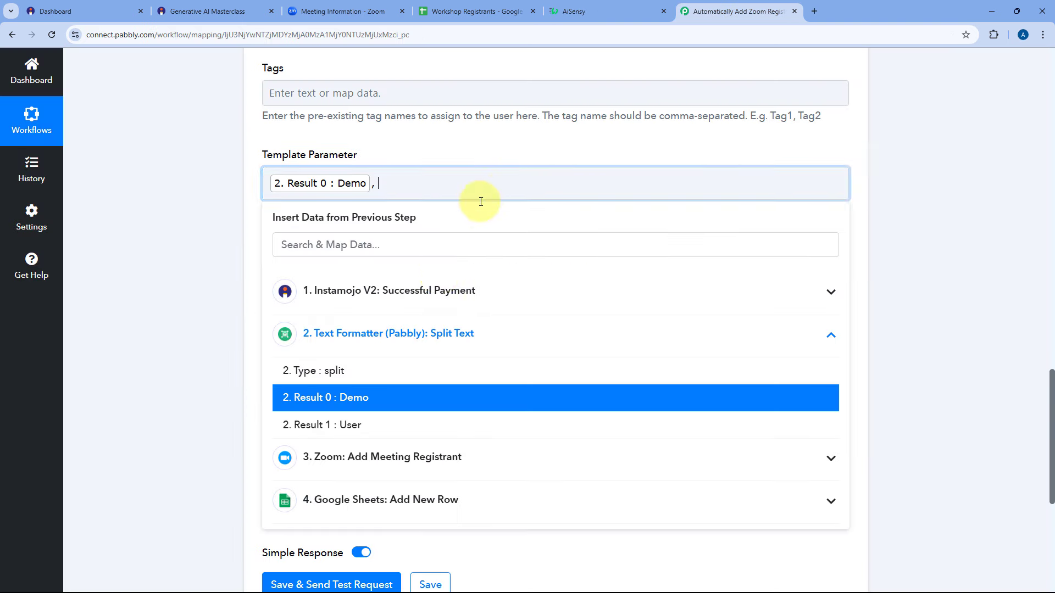
left_click(389, 338)
left_click(389, 371)
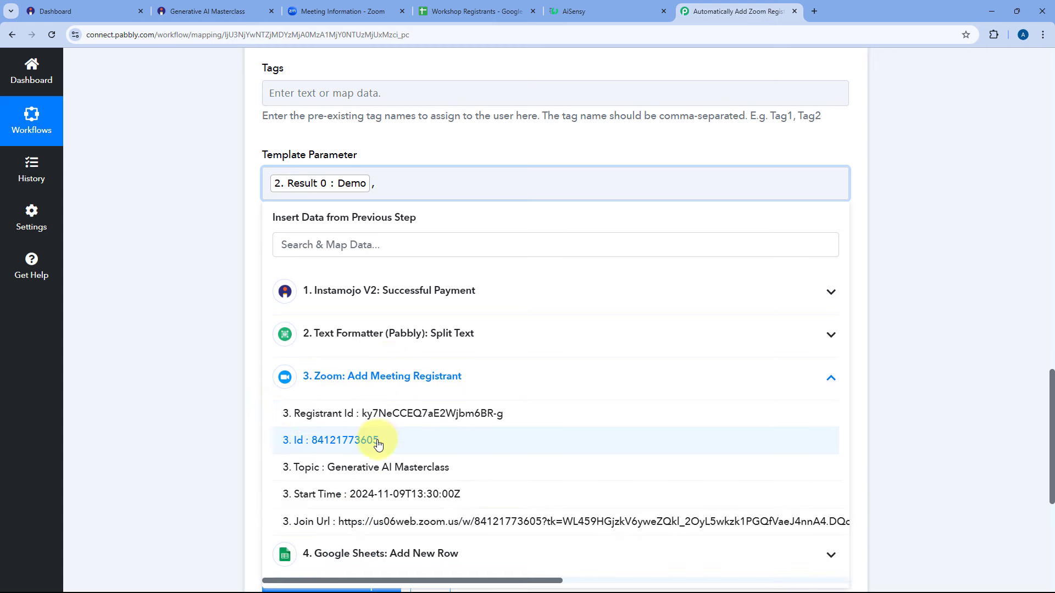
left_click(348, 499)
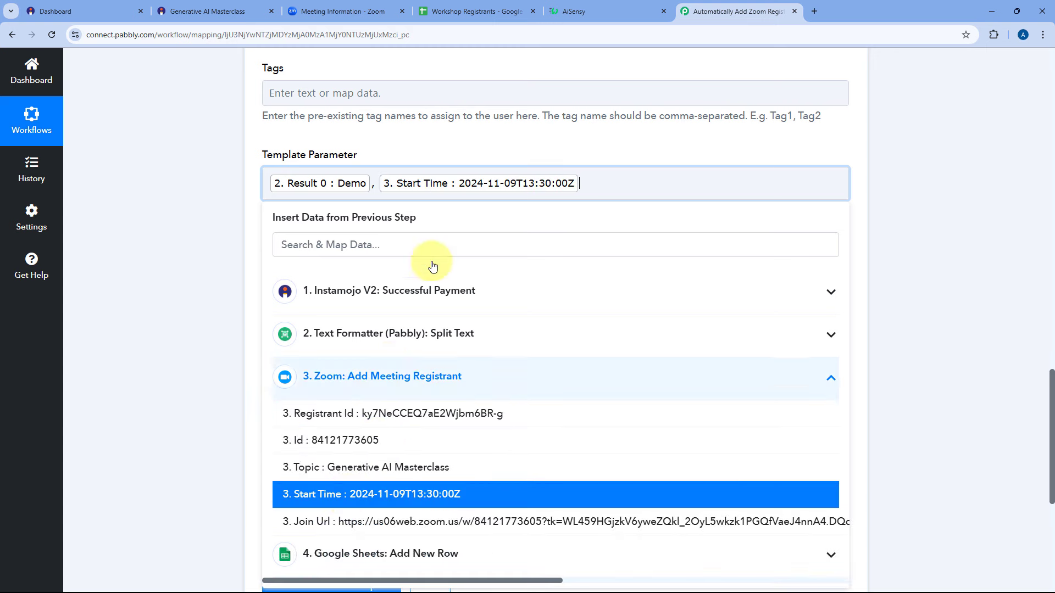
left_click(462, 144)
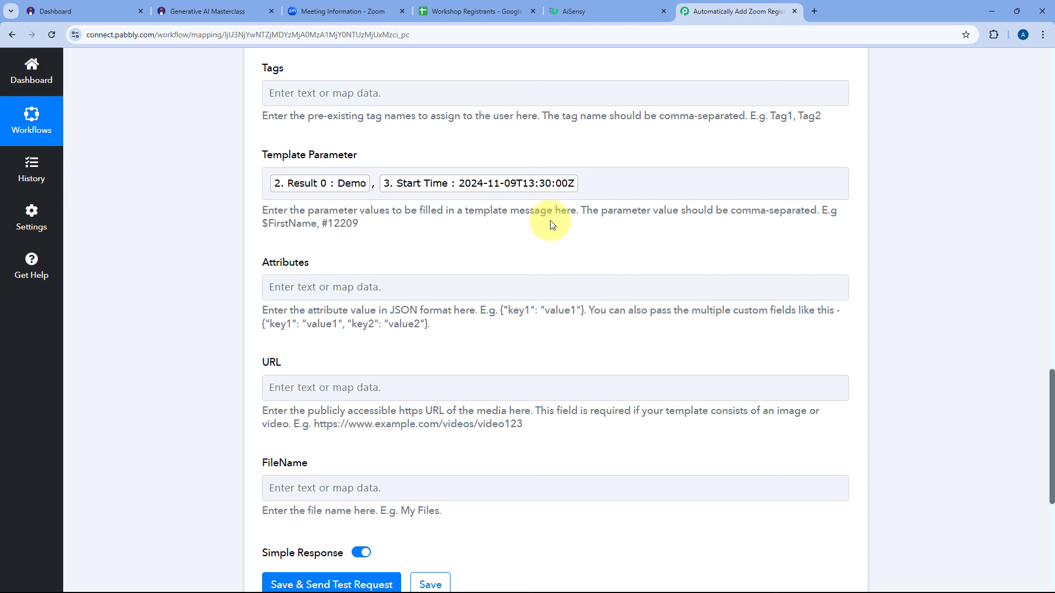
left_click(335, 5)
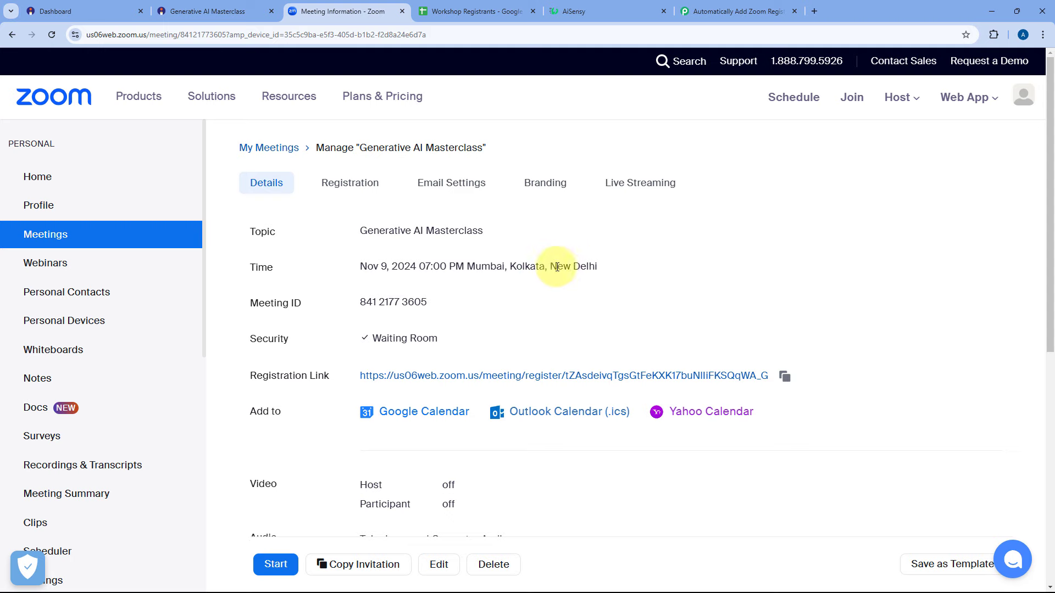
Glance at the AiSensy campaign, then revisit Template Parameter and scroll up to the AiSensy step.
left_click(604, 7)
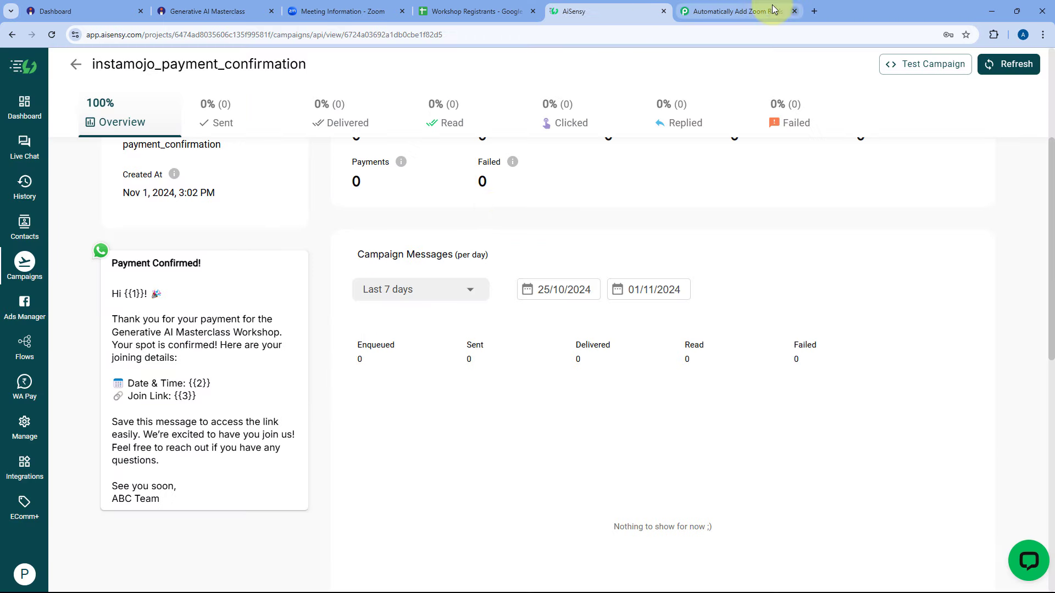
left_click(733, 11)
left_click(525, 188)
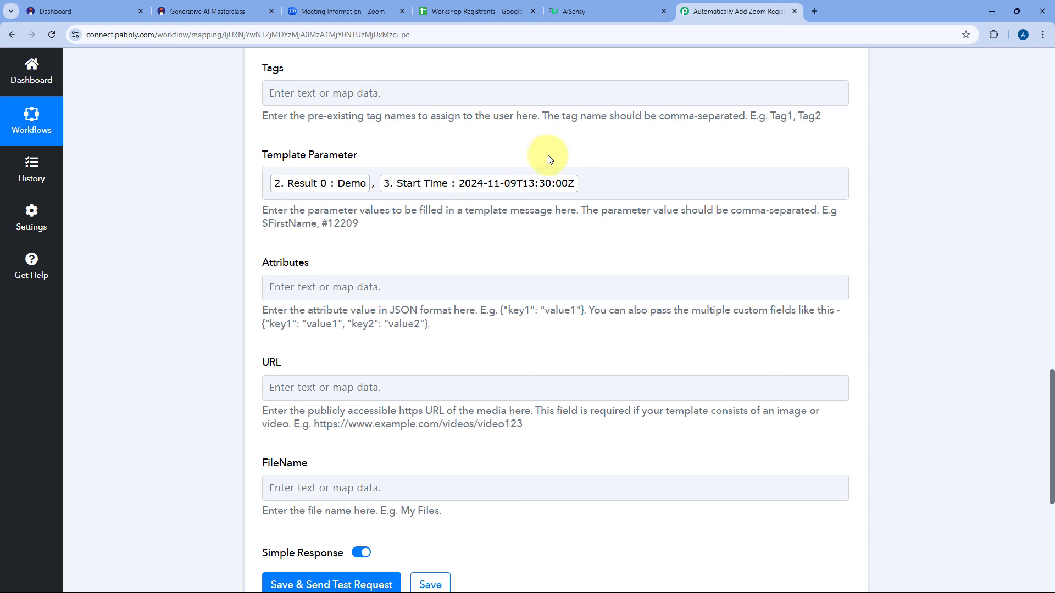
scroll(549, 160, "up", 12)
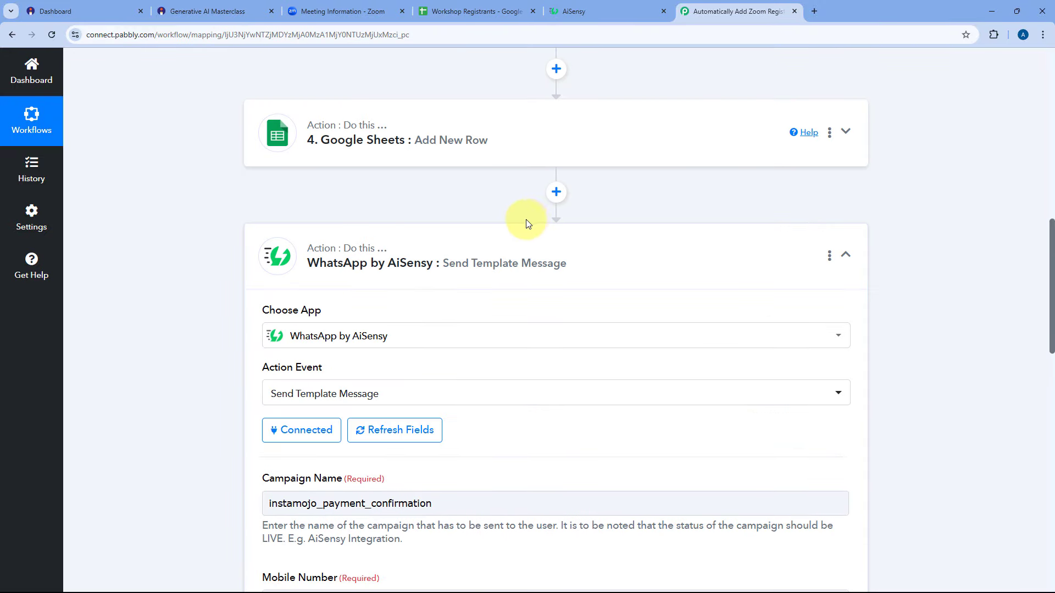
Add a Date/Time Formatter step after Google Sheets using Format Date with Time Zone, and connect it.
left_click(556, 192)
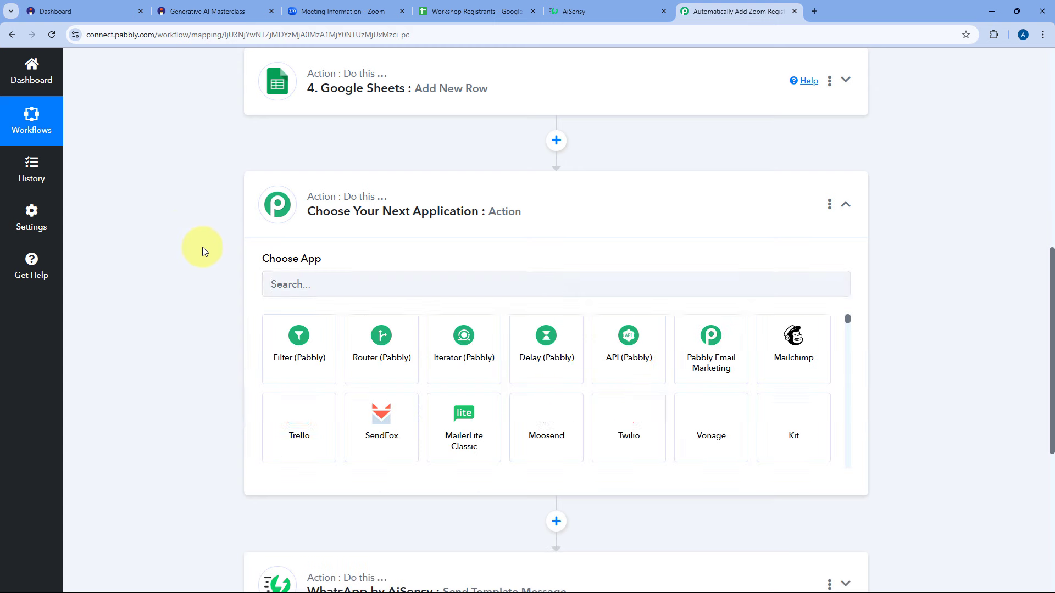
left_click(326, 289)
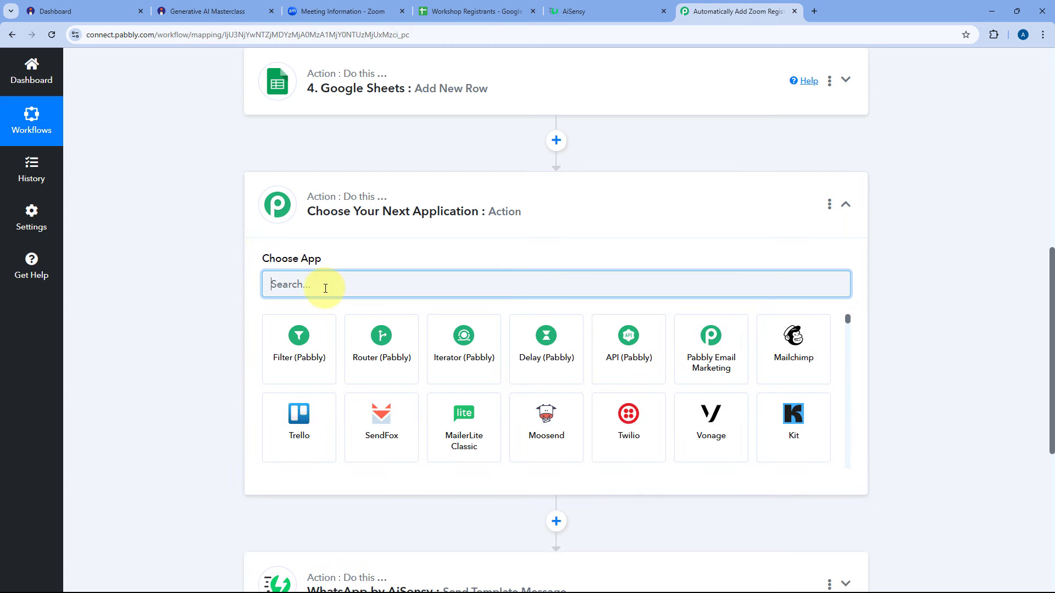
type("Dat")
left_click(307, 329)
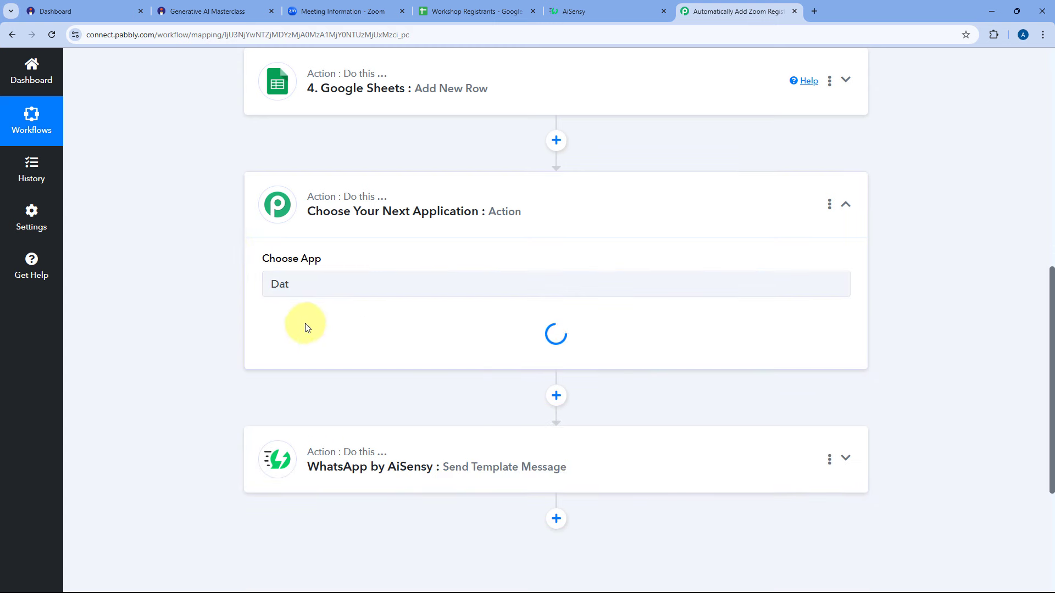
scroll(275, 263, "down", 3)
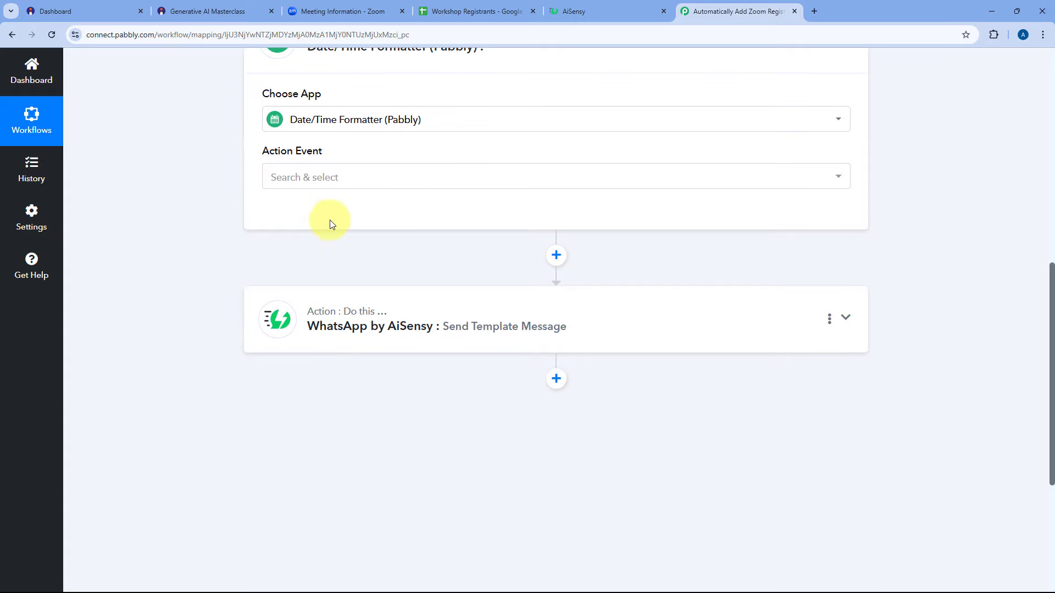
left_click(361, 179)
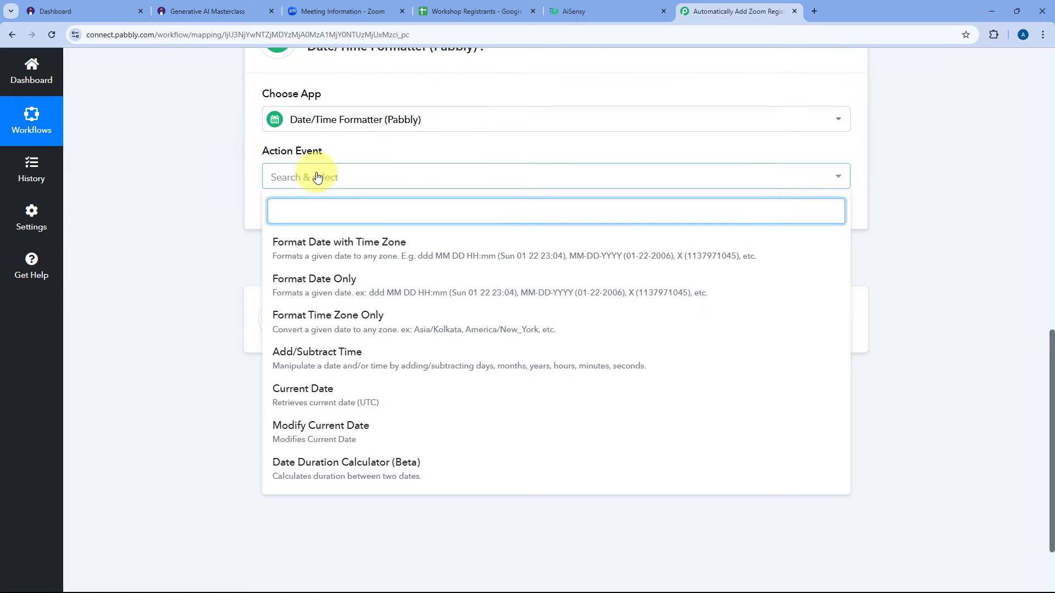
left_click(279, 243)
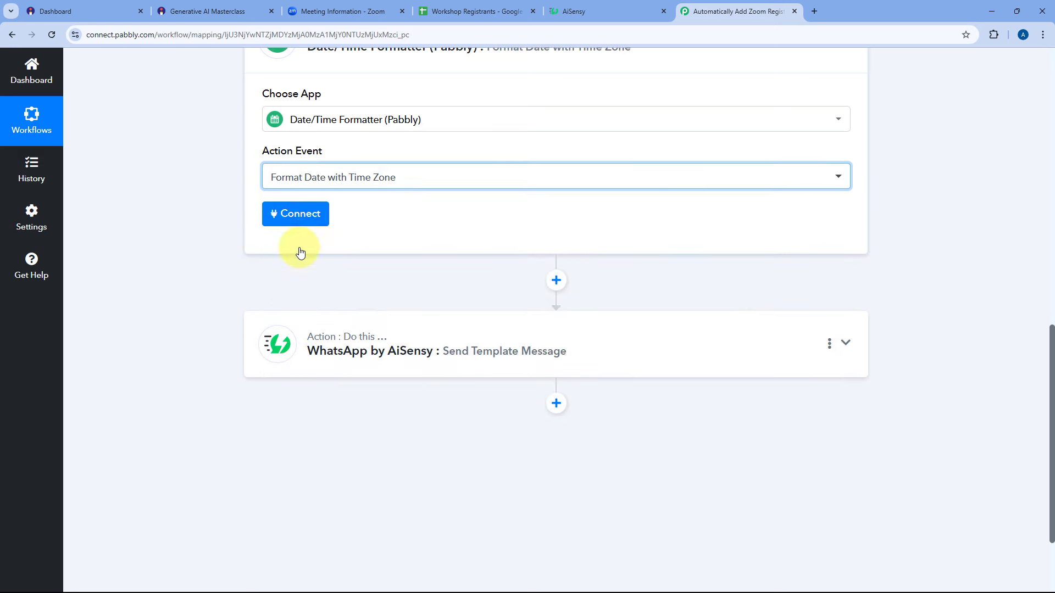
left_click(314, 219)
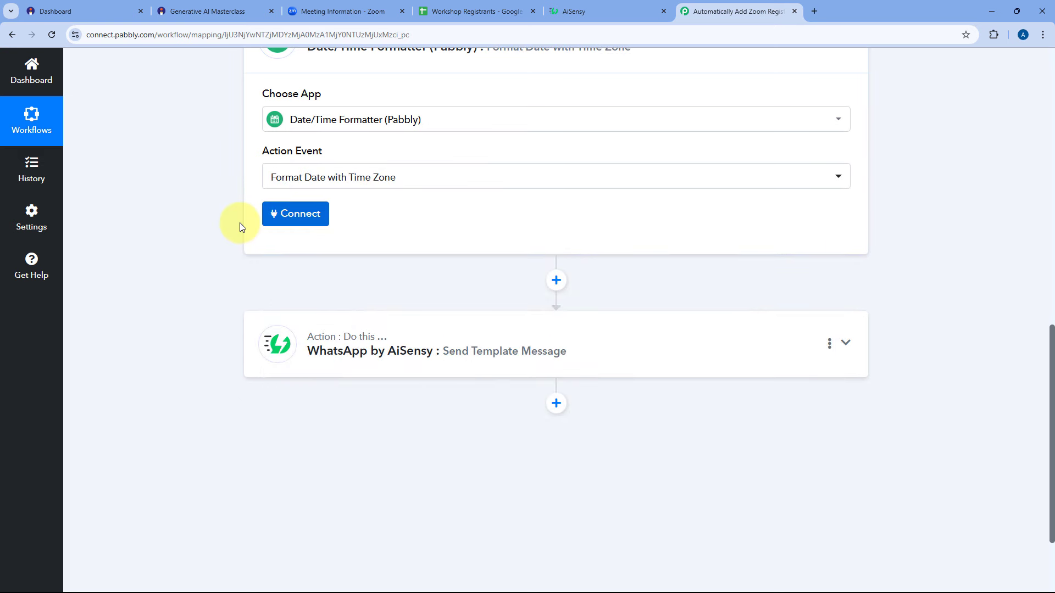
Map the Zoom Start Time as the date, keep ISO input, output DD/MM/YYYY hh:mm:ss A.
scroll(376, 236, "down", 2)
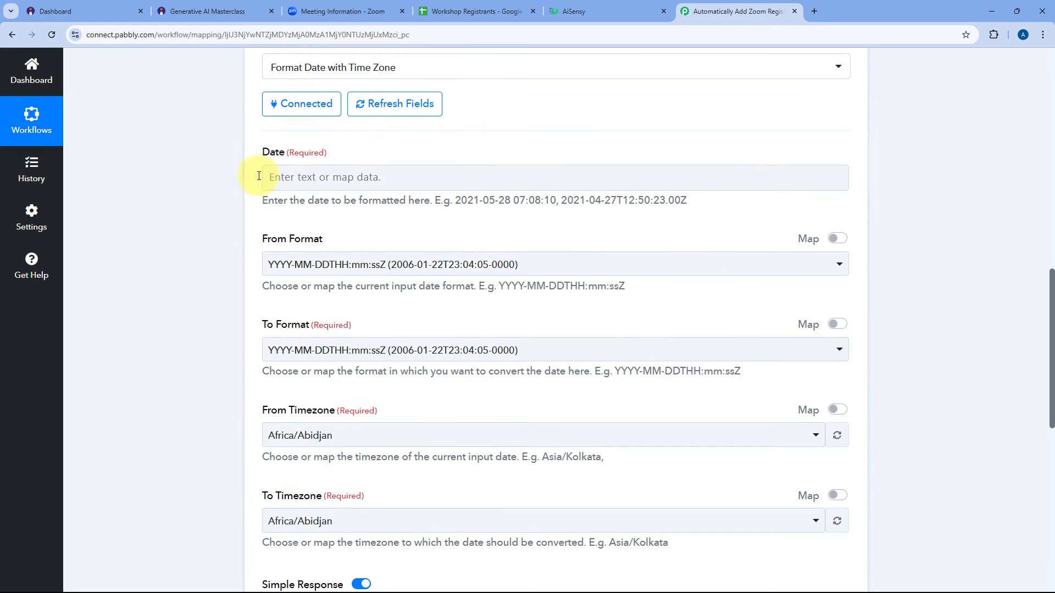
left_click(295, 177)
scroll(275, 182, "down", 1)
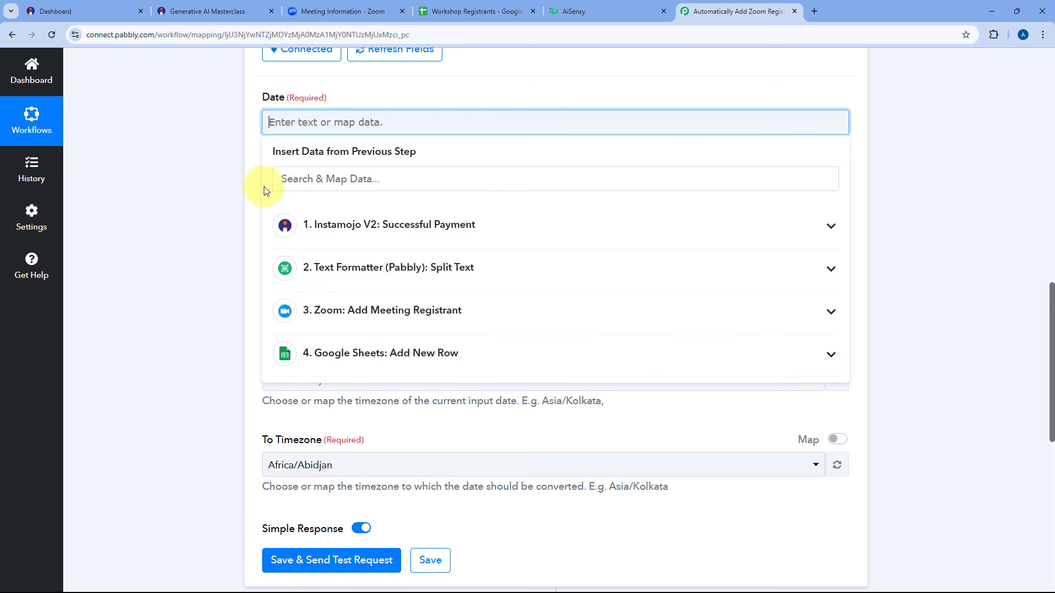
left_click(354, 319)
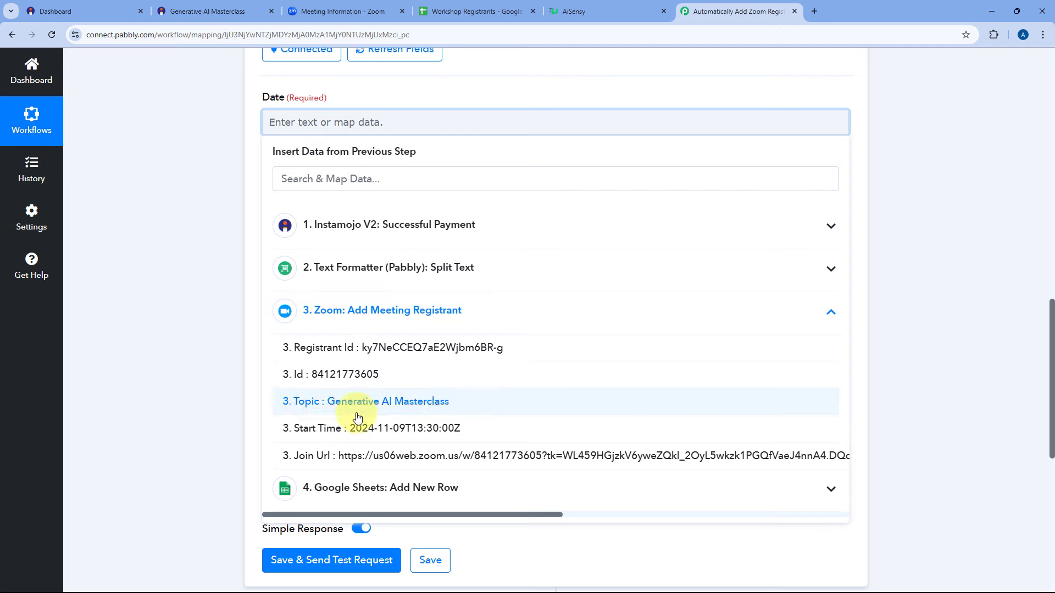
left_click(357, 434)
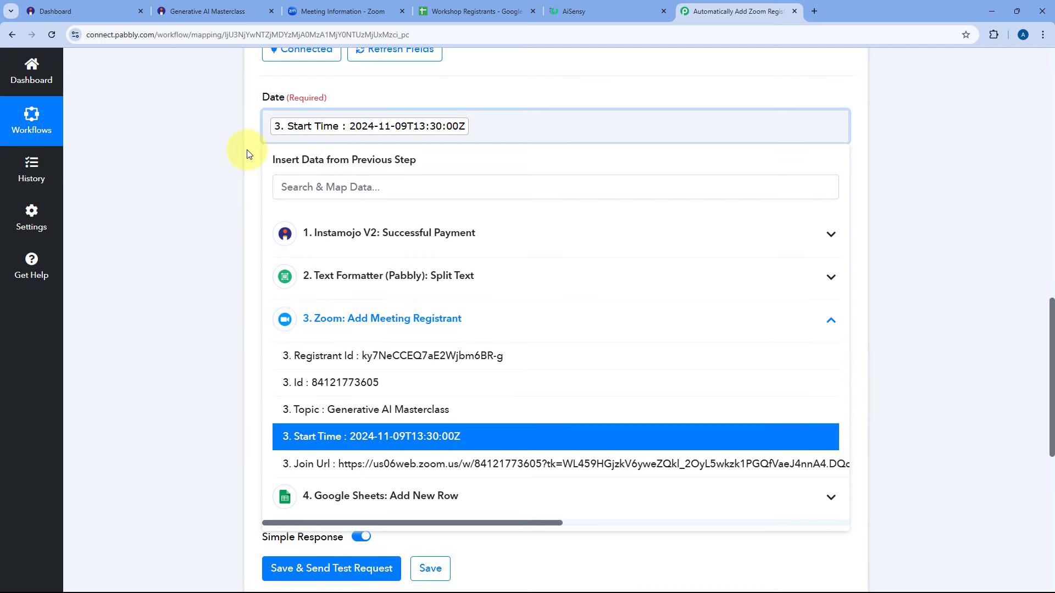
left_click(245, 148)
left_click(311, 219)
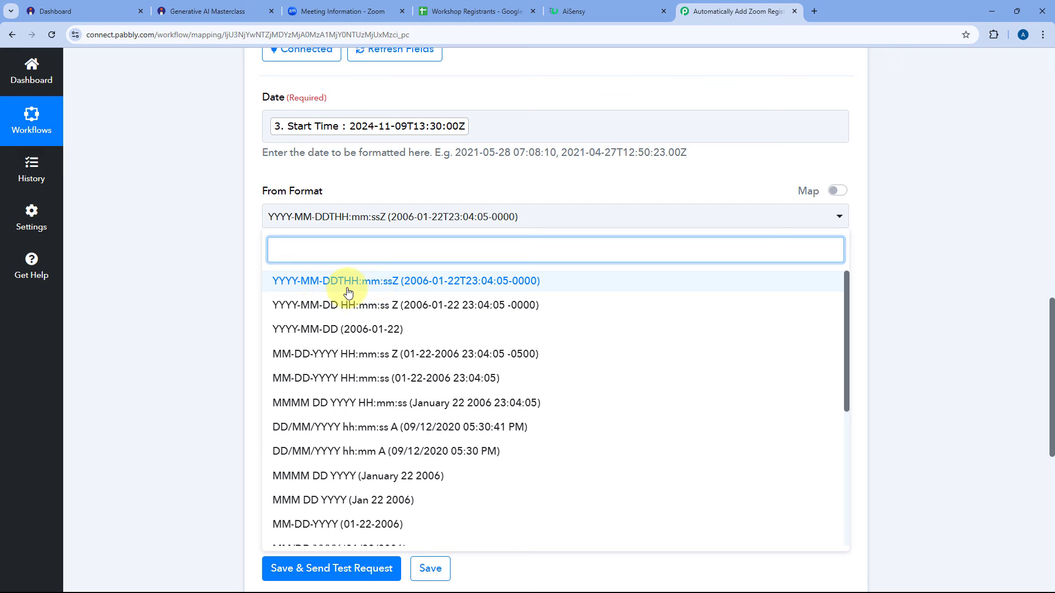
left_click(420, 287)
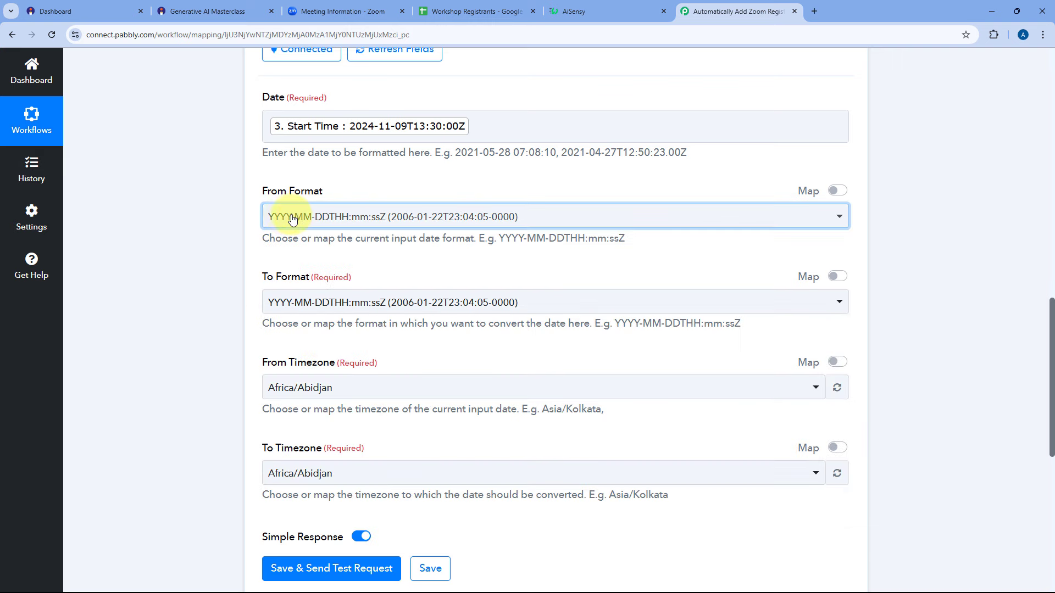
scroll(307, 220, "down", 2)
left_click(349, 192)
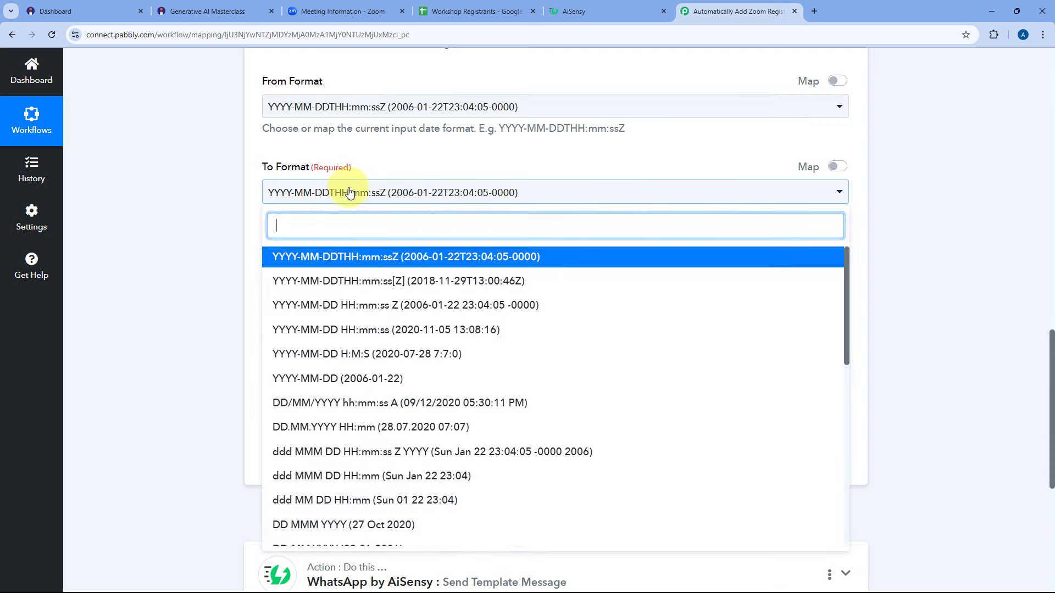
left_click(342, 407)
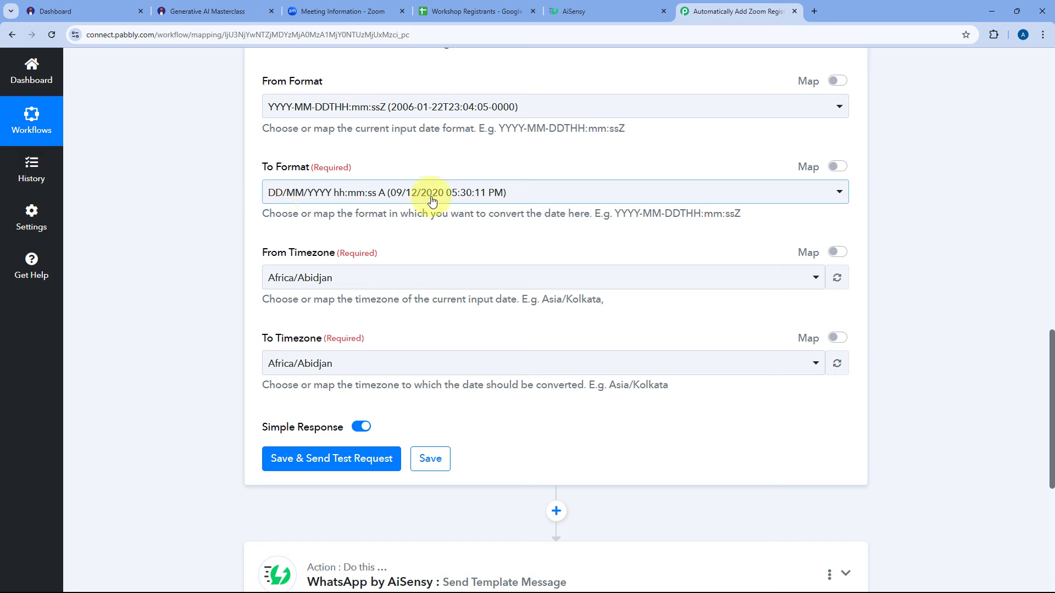
Convert the time zone from Etc/UTC to Asia/Kolkata.
scroll(407, 215, "down", 1)
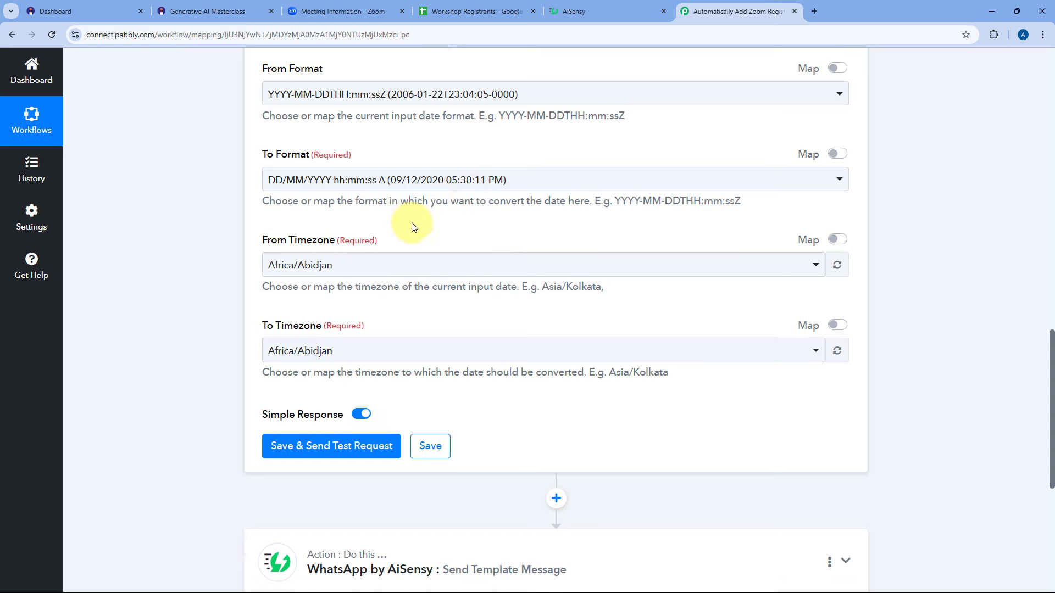
left_click(379, 230)
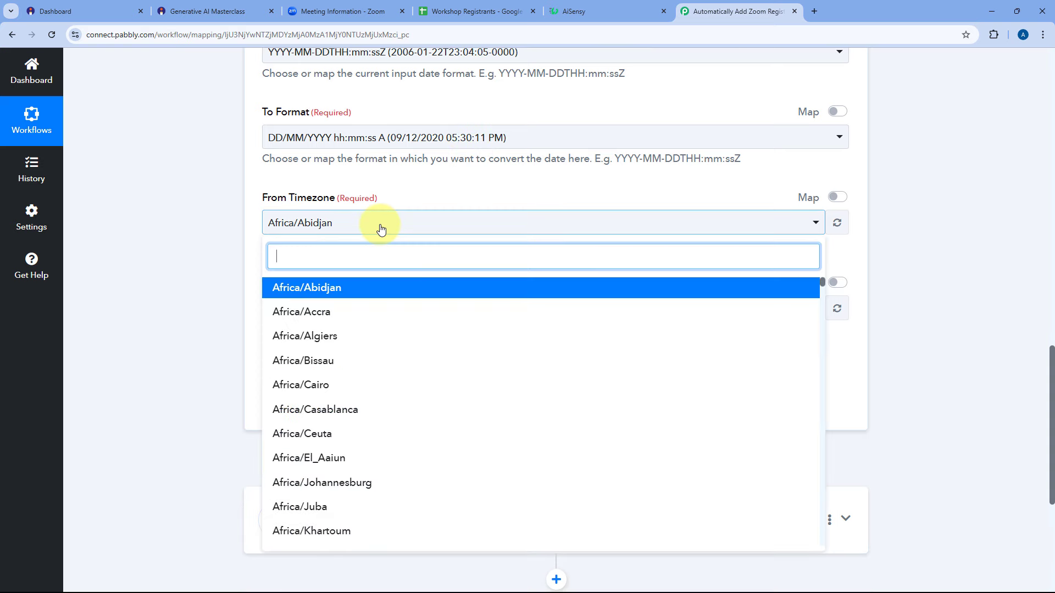
type("Ut")
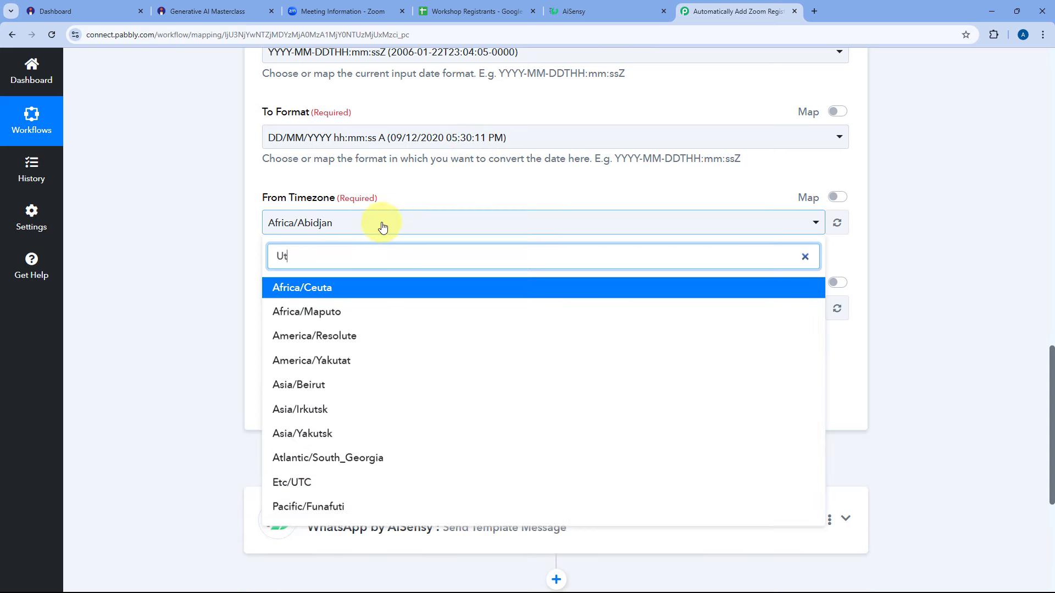
type("c")
left_click(337, 289)
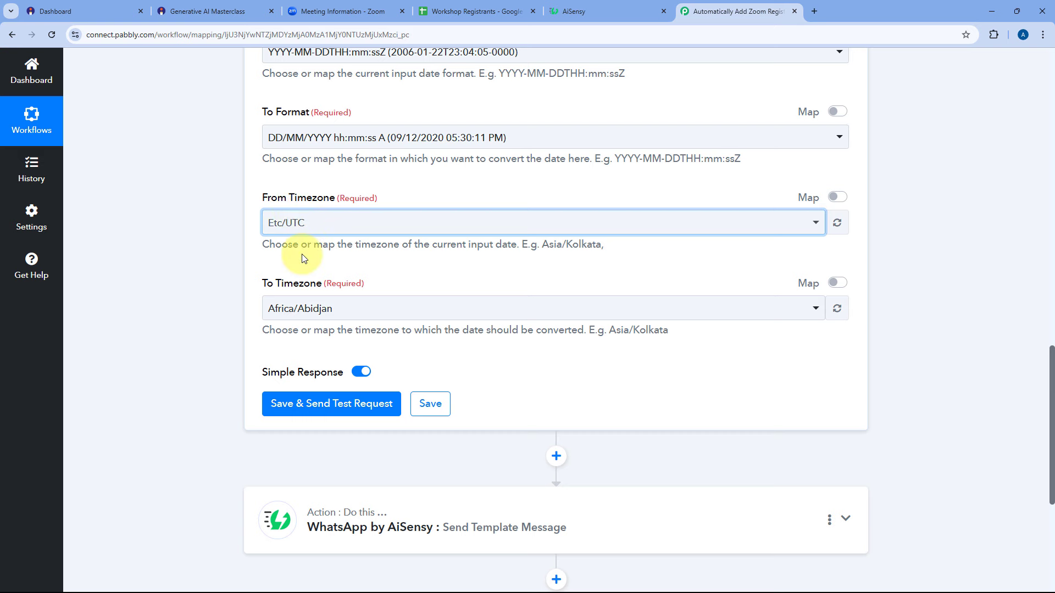
scroll(303, 258, "down", 2)
left_click(360, 199)
type("K")
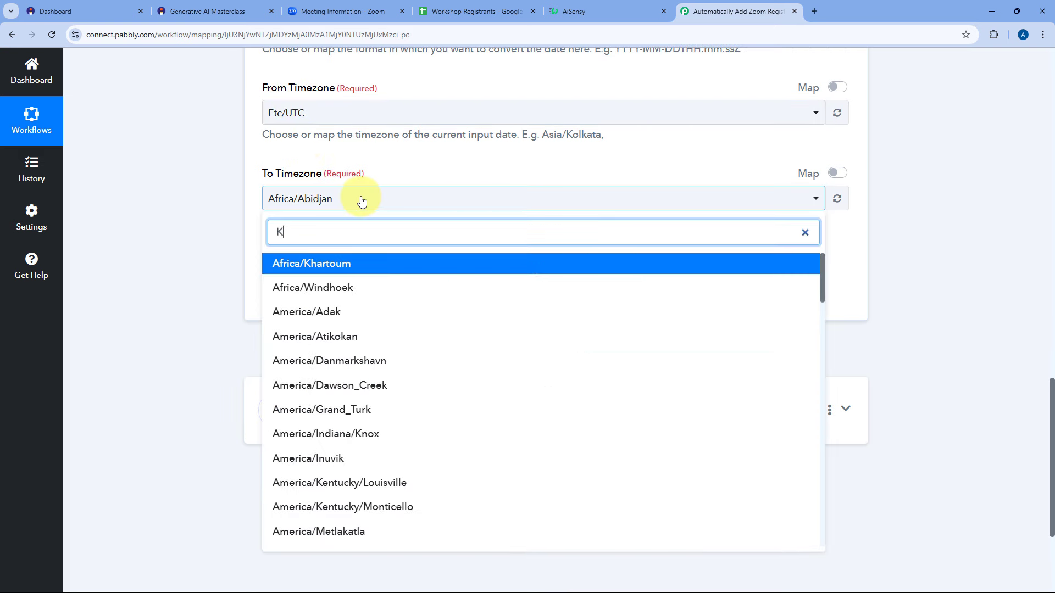
type("ol")
left_click(329, 262)
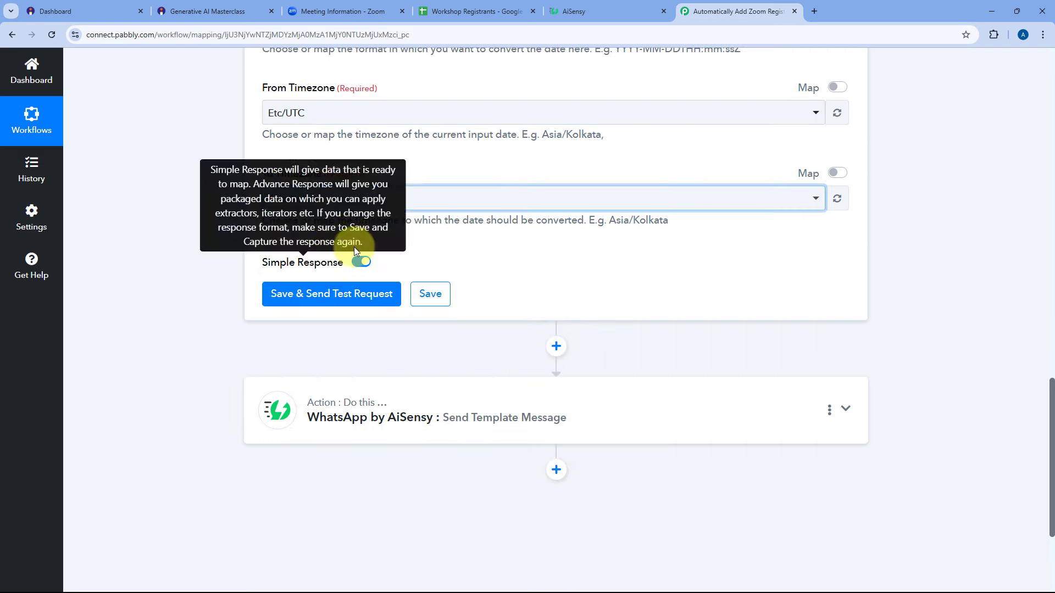
left_click(435, 172)
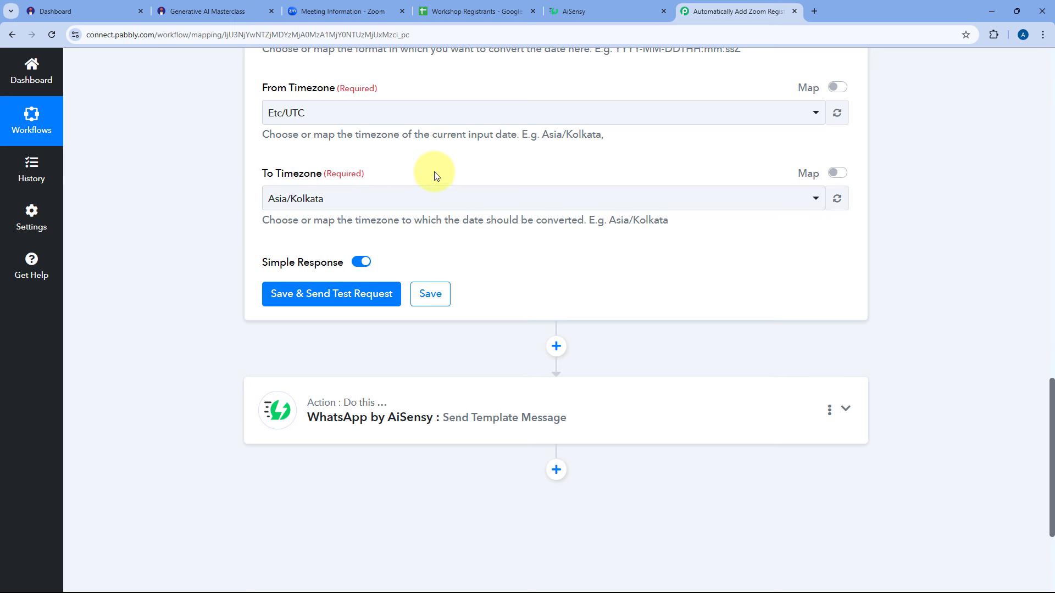
Save and test the formatter, confirming the result 09/11/2024 07:00:00 PM.
scroll(435, 175, "up", 1)
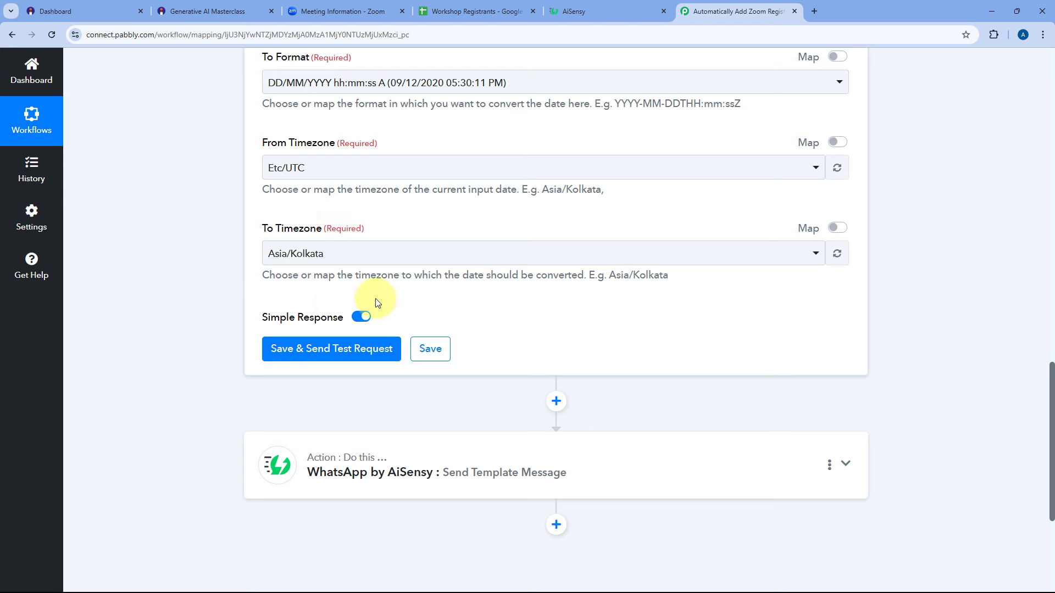
left_click(325, 349)
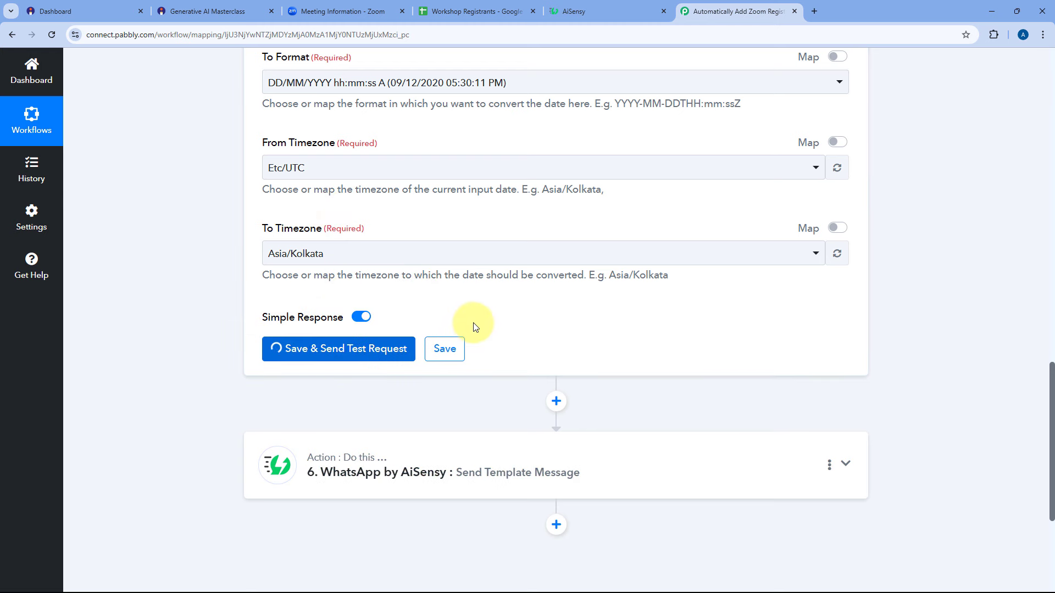
scroll(474, 326, "down", 1)
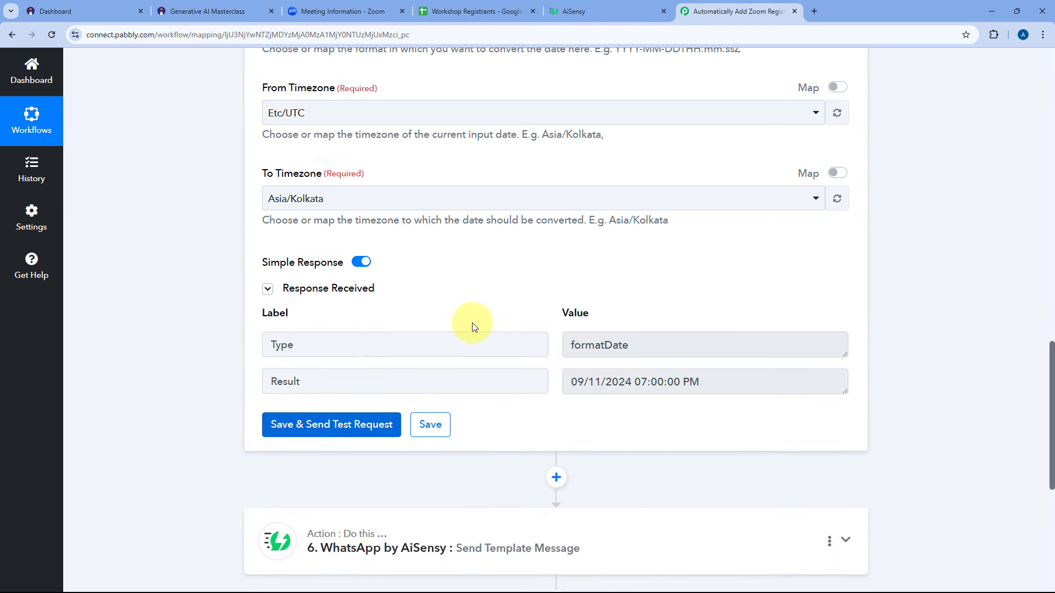
scroll(490, 271, "up", 4)
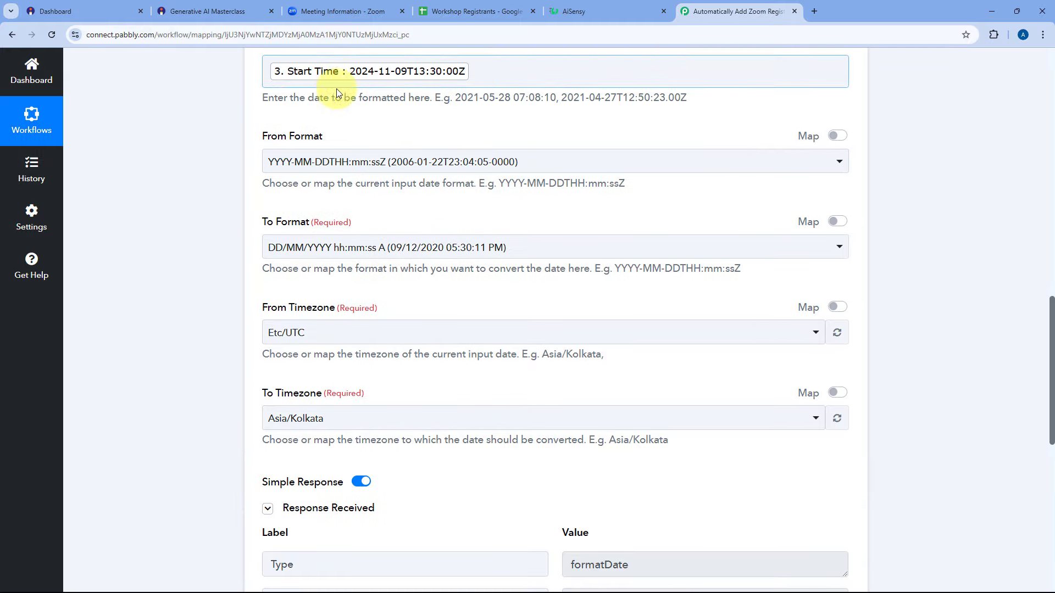
scroll(436, 275, "down", 5)
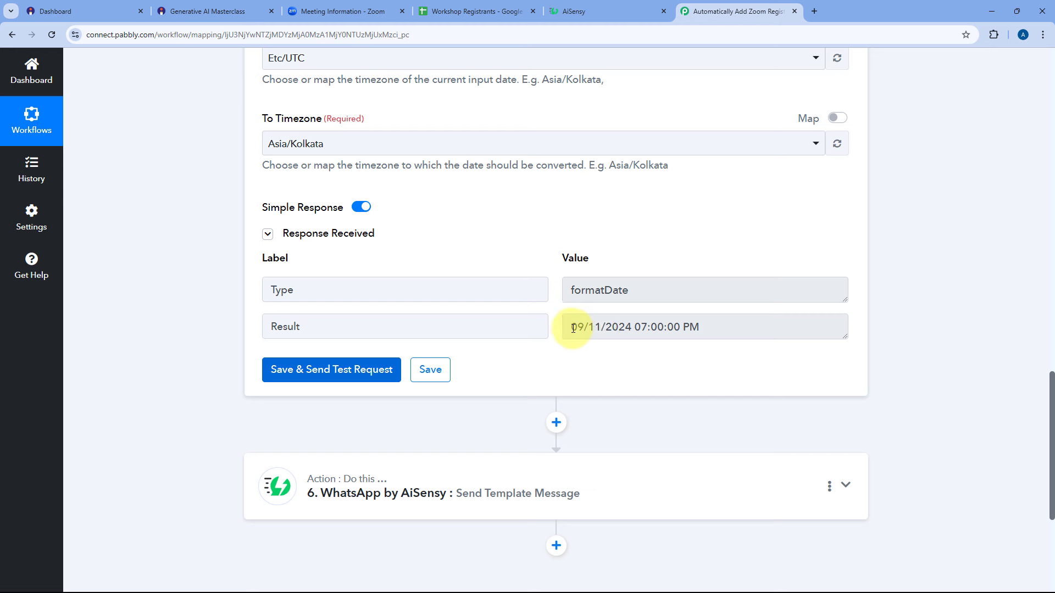
left_click_drag(572, 328, 713, 328)
left_click(701, 326)
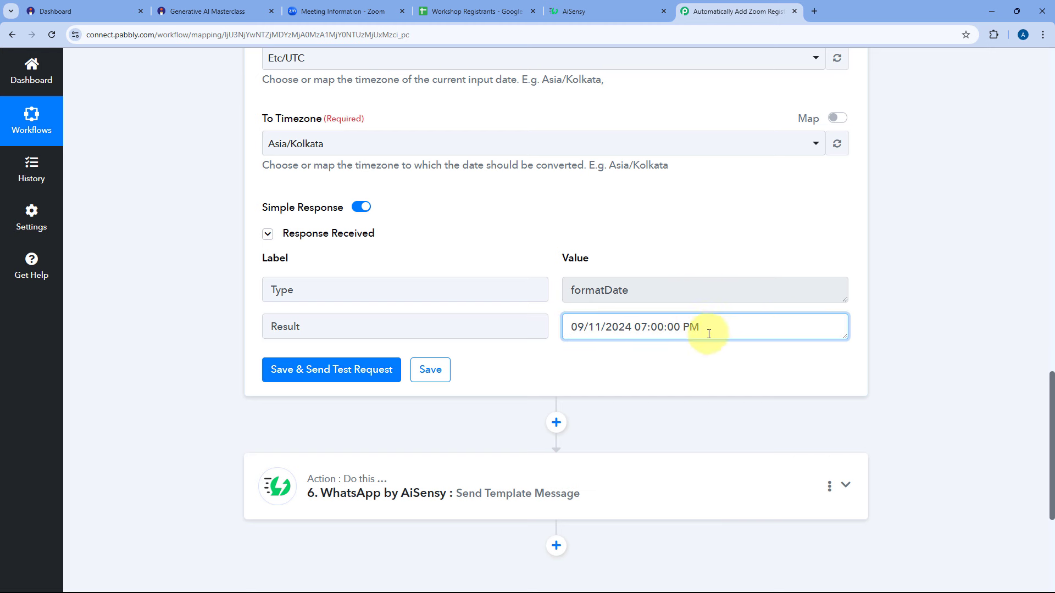
left_click(546, 309)
scroll(548, 309, "down", 2)
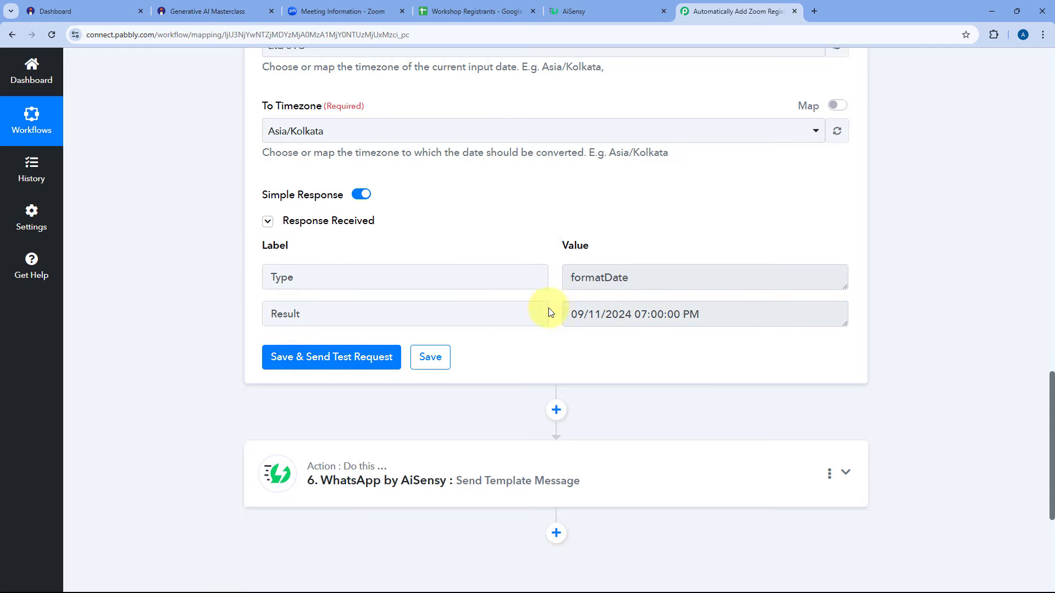
left_click(520, 365)
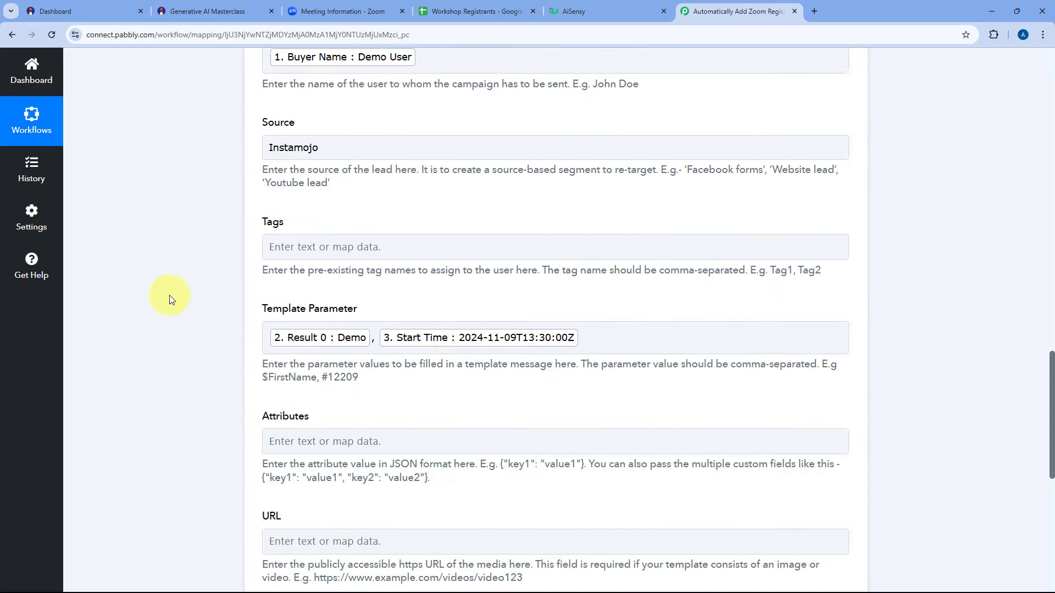
Replace the Start Time template parameter with the Date/Time Formatter's formatted result.
scroll(166, 294, "down", 5)
scroll(166, 295, "down", 9)
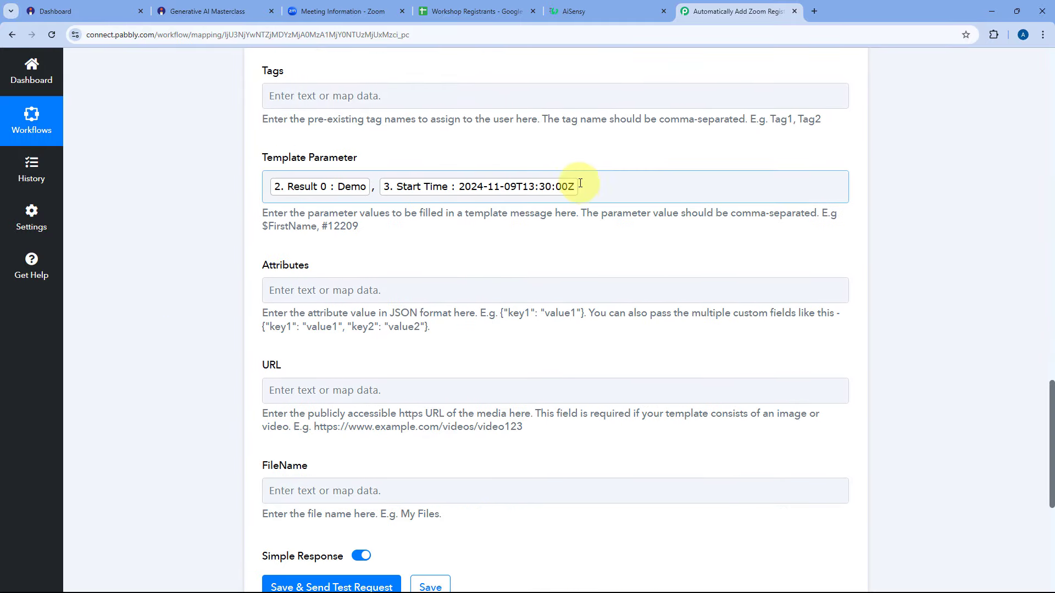
left_click(584, 186)
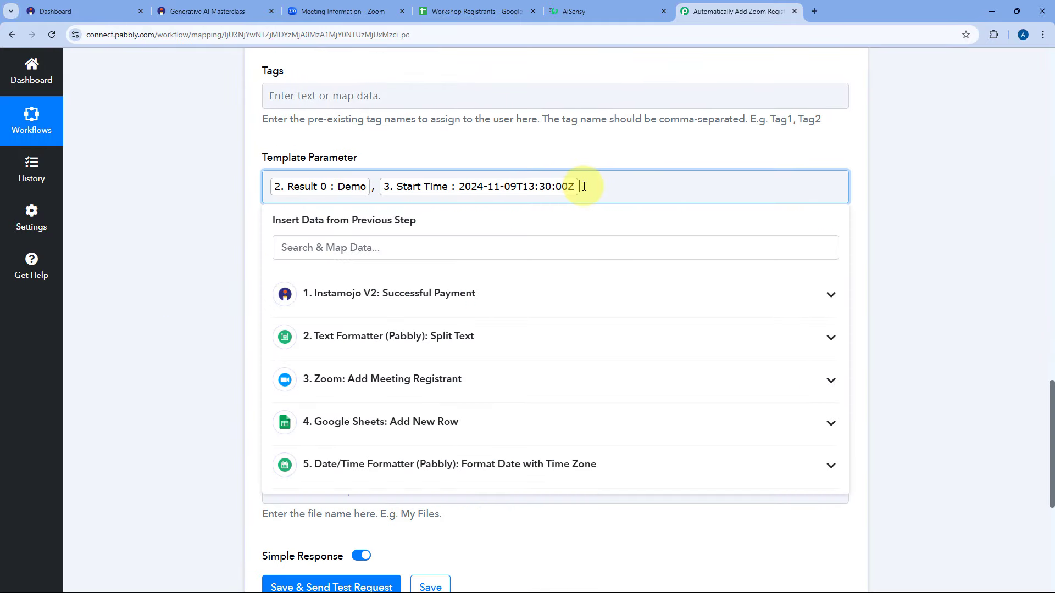
key("BackSpace")
scroll(441, 169, "down", 1)
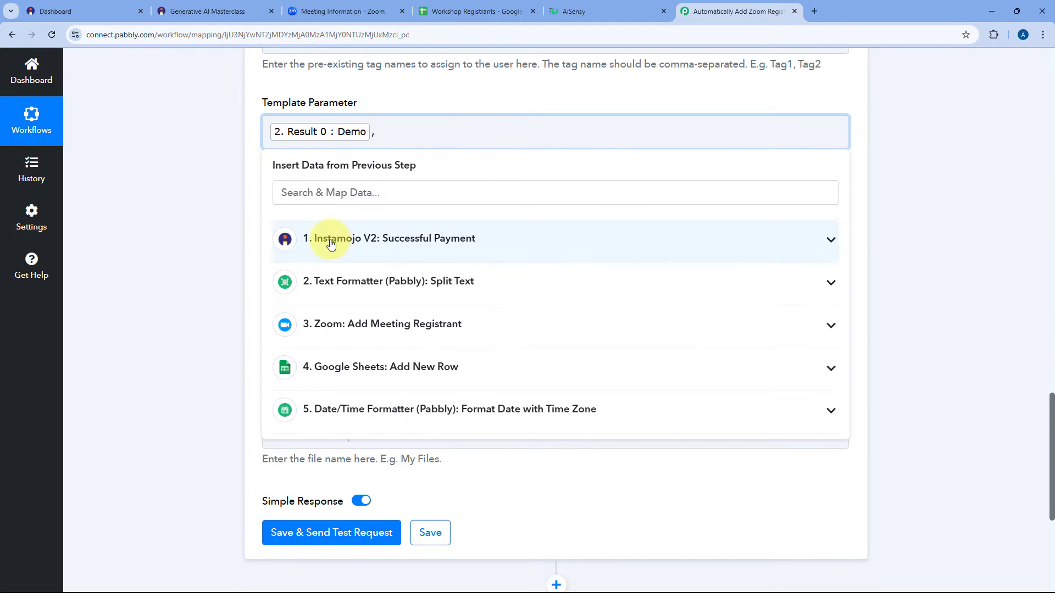
left_click(407, 411)
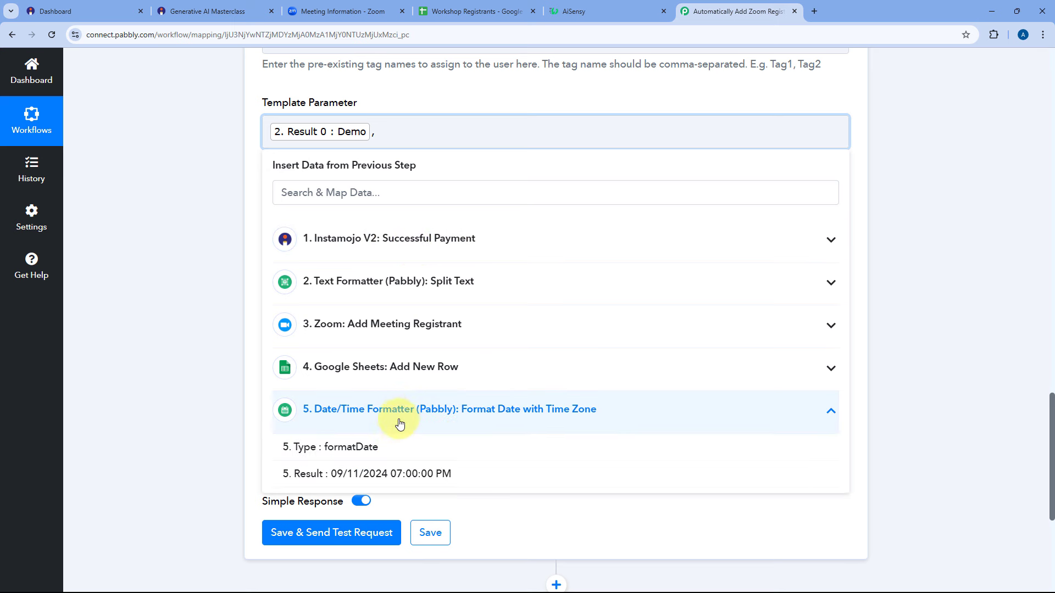
left_click(391, 475)
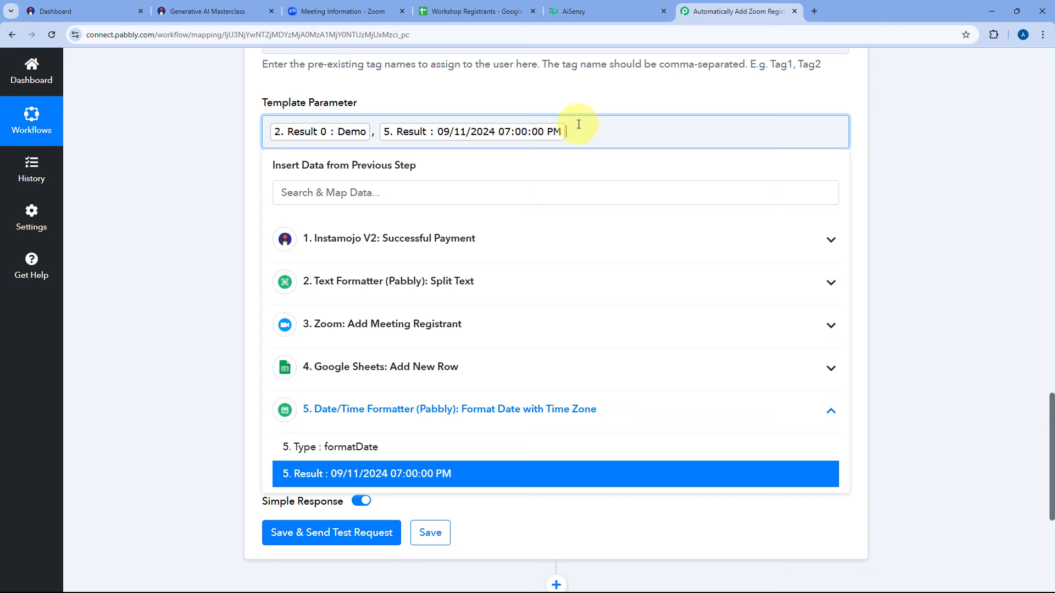
left_click(578, 10)
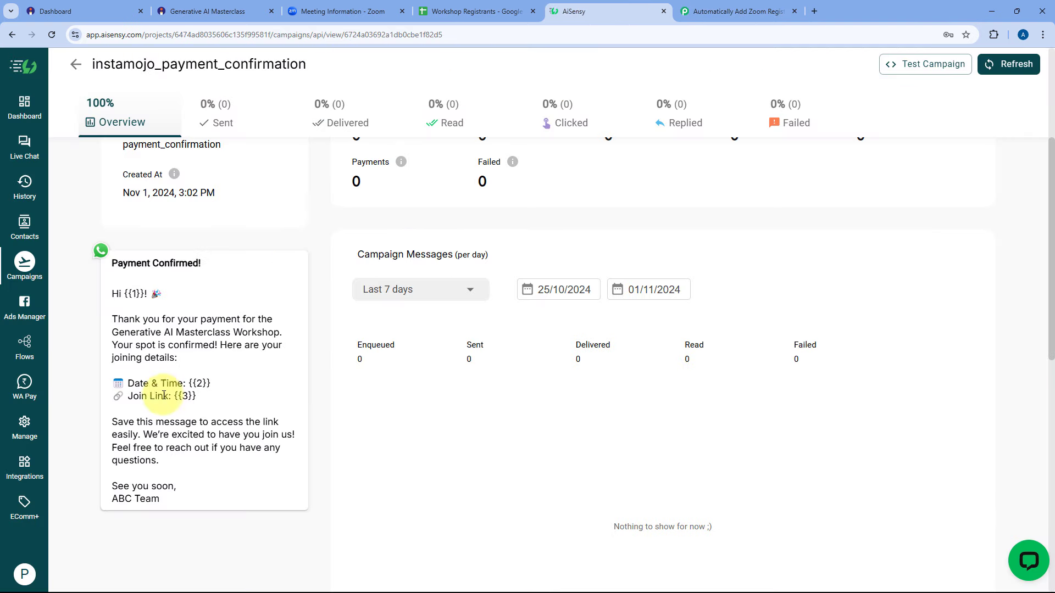
left_click(736, 11)
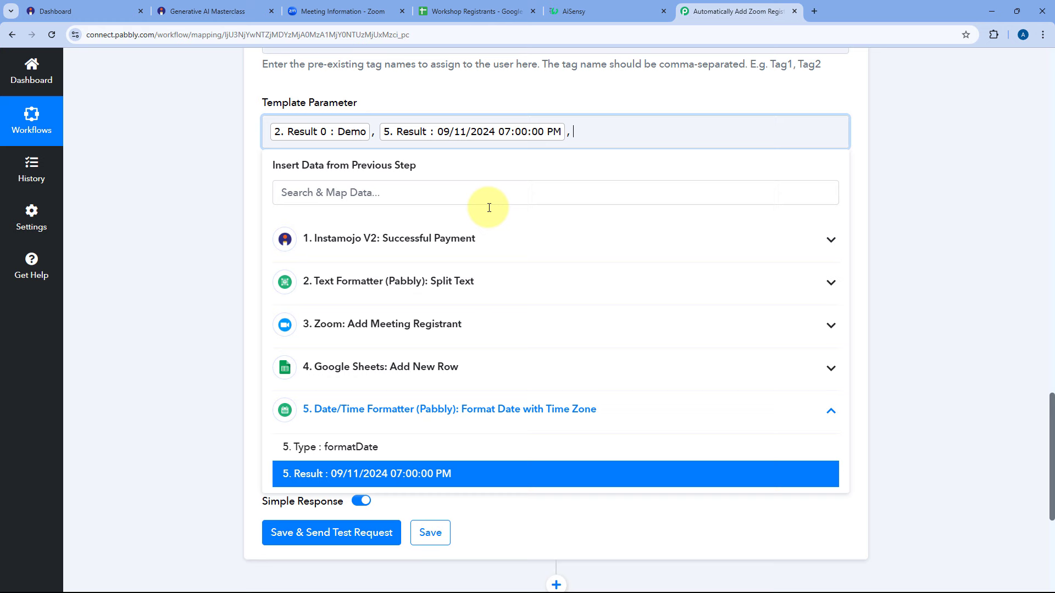
Append the Zoom Join Url as the third template parameter, matching the template's link placeholder.
left_click(423, 329)
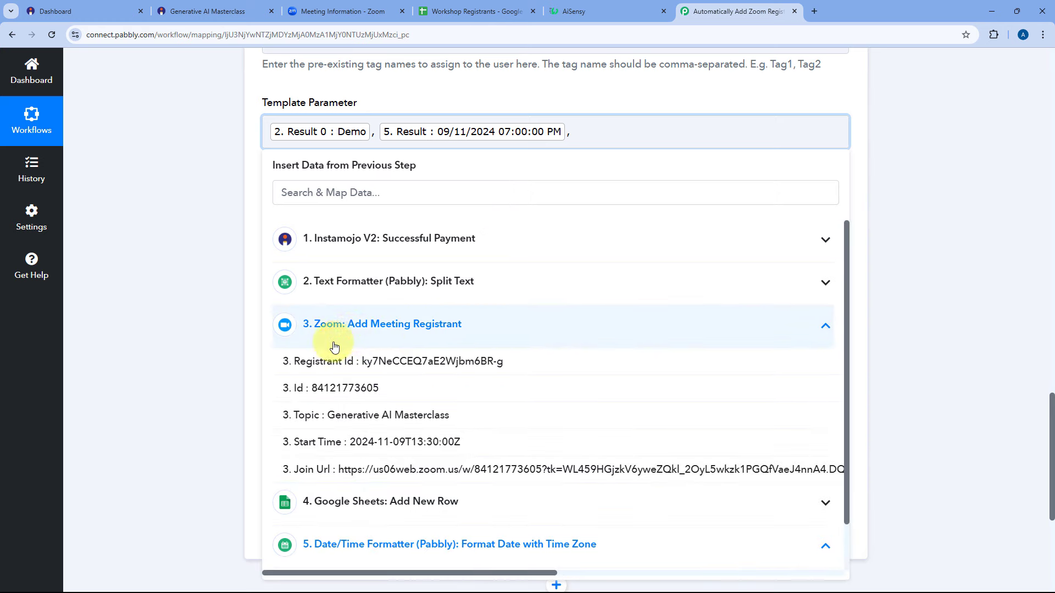
left_click(351, 476)
left_click(170, 275)
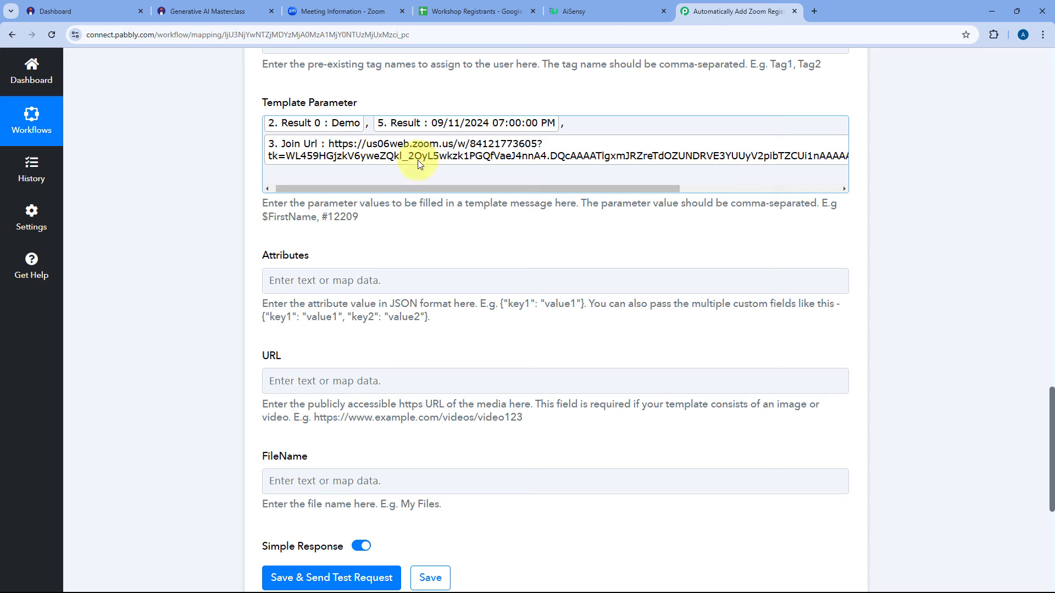
left_click(586, 7)
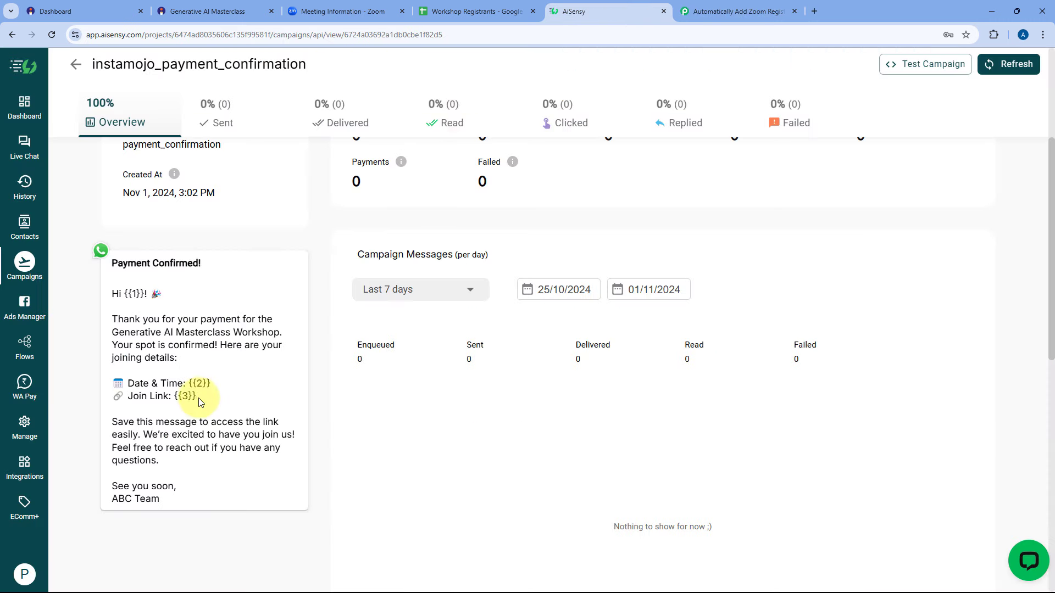
left_click_drag(201, 403, 185, 396)
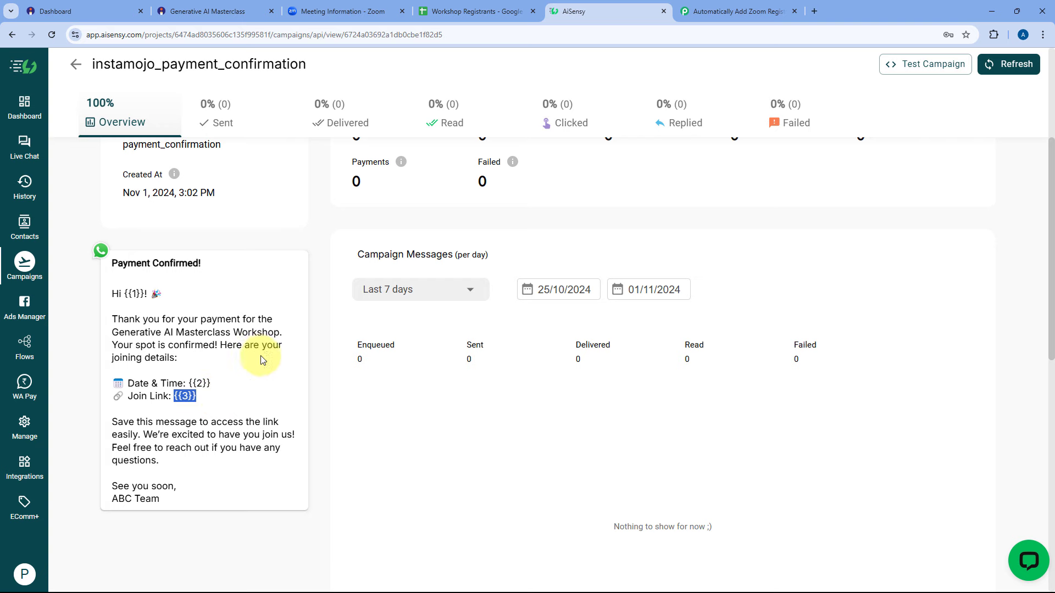
left_click(730, 6)
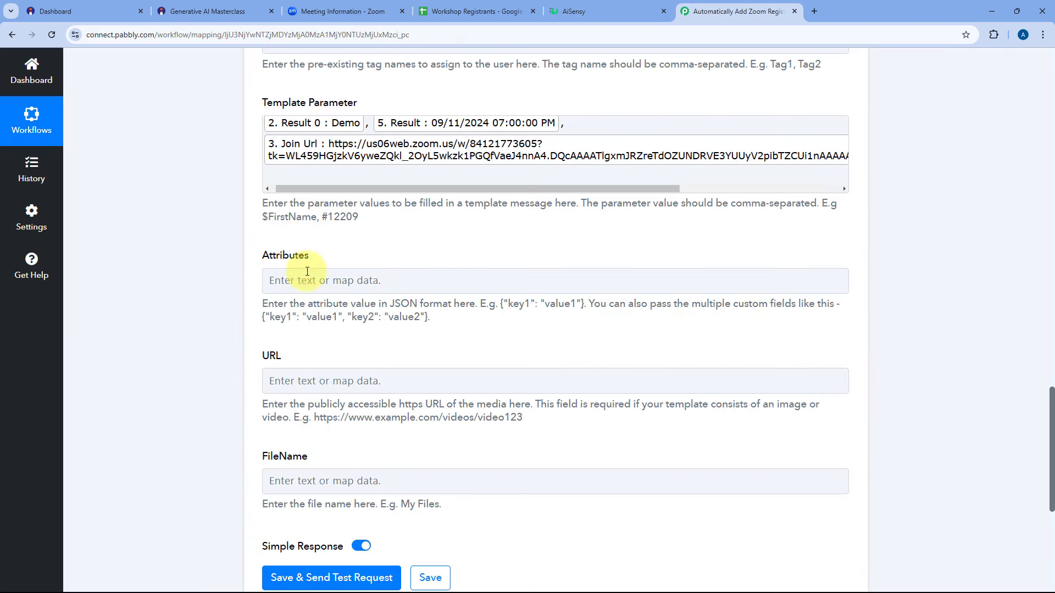
Save the AiSensy step and send a test request, getting Success true with a message ID.
scroll(330, 247, "up", 1)
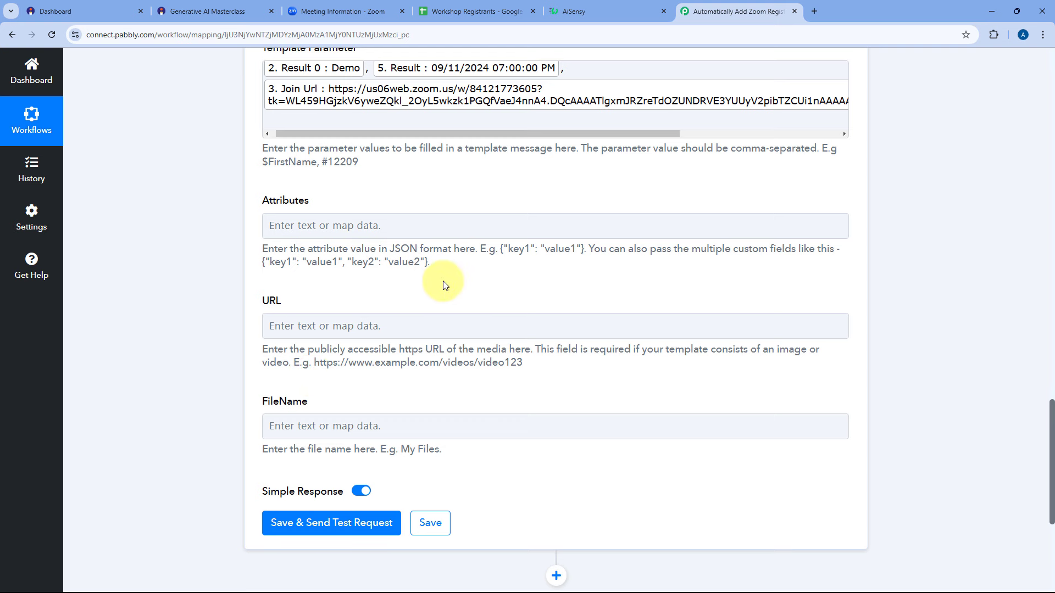
scroll(431, 285, "down", 5)
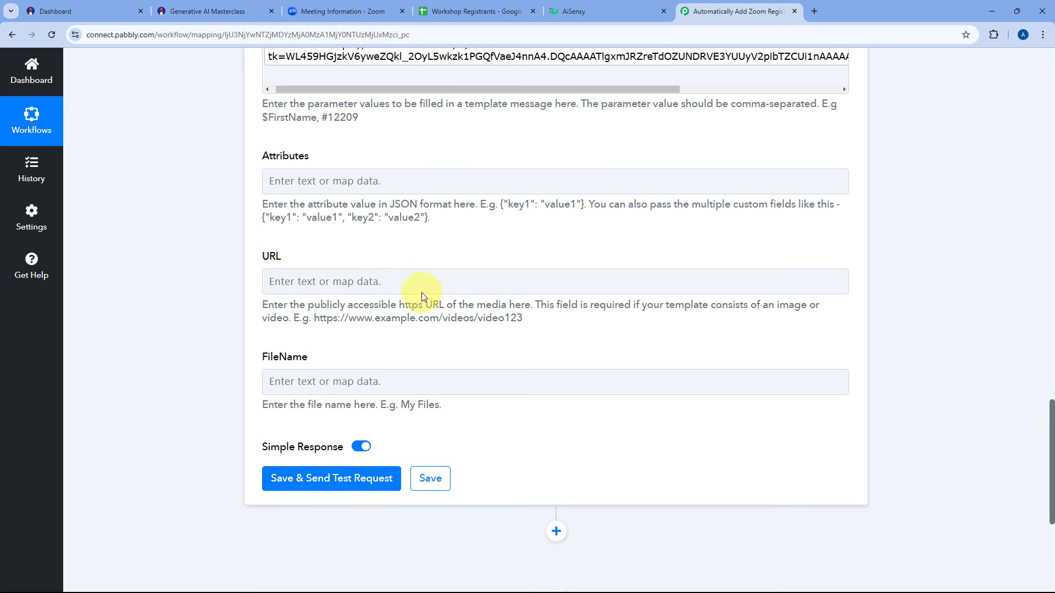
left_click(309, 230)
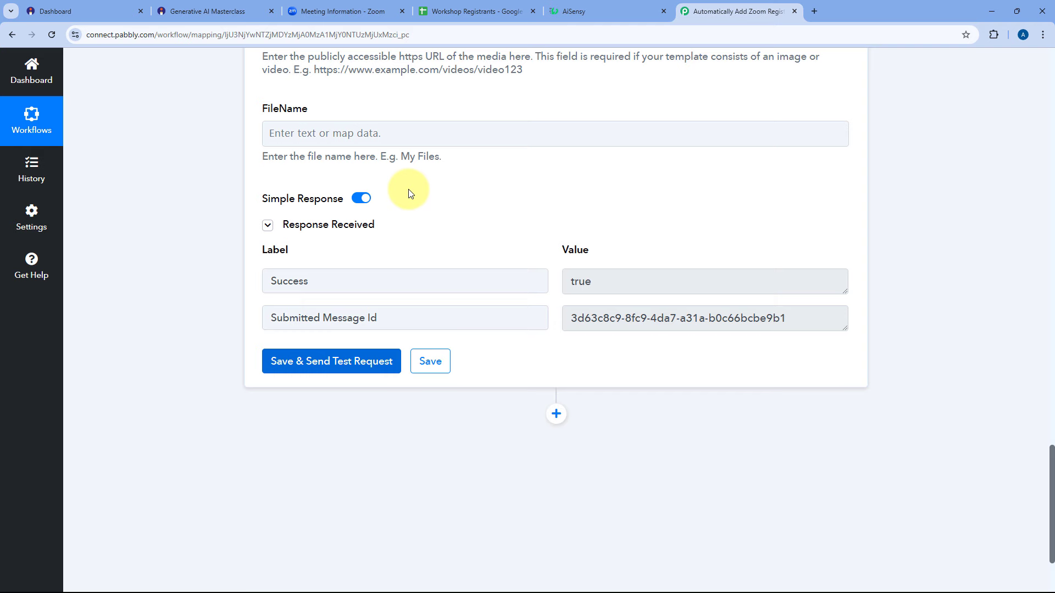
scroll(415, 192, "up", 6)
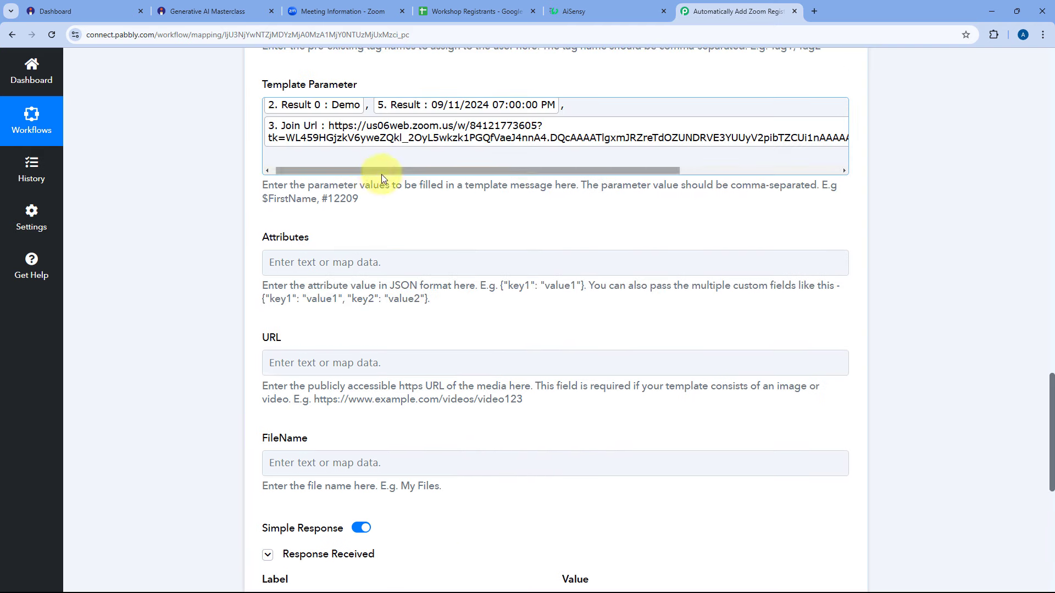
left_click(578, 5)
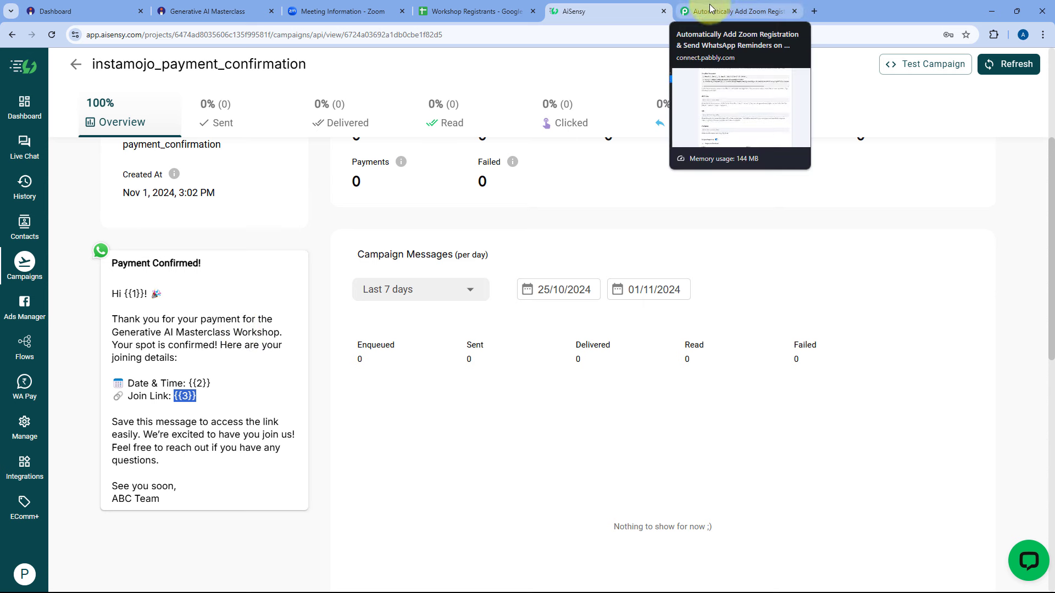
Open web.whatsapp.com in a new tab and open the AiSensy chat.
left_click(814, 14)
type("web.whatsapp.com")
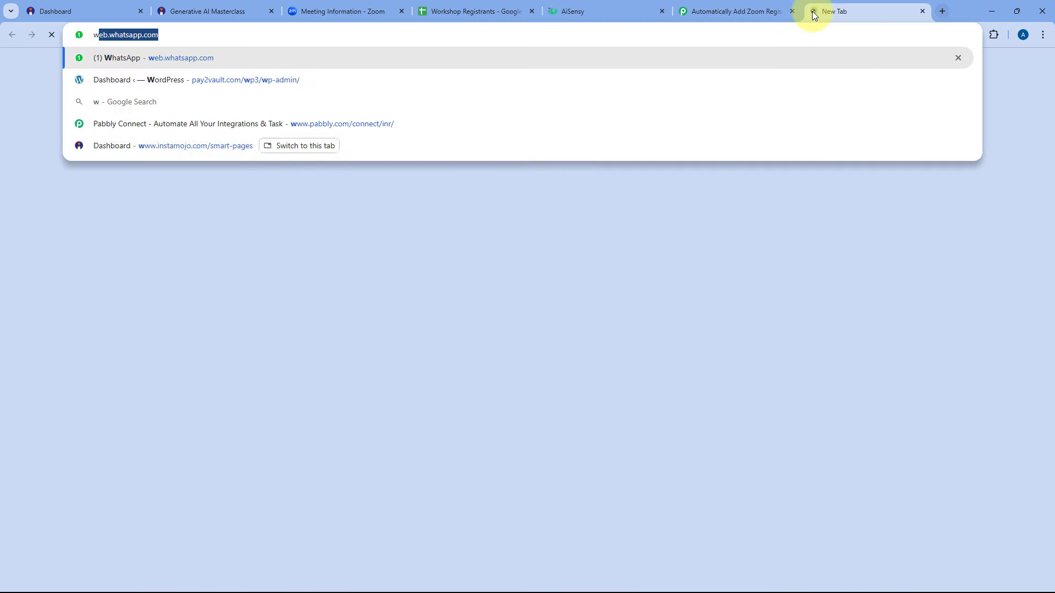
key("Return")
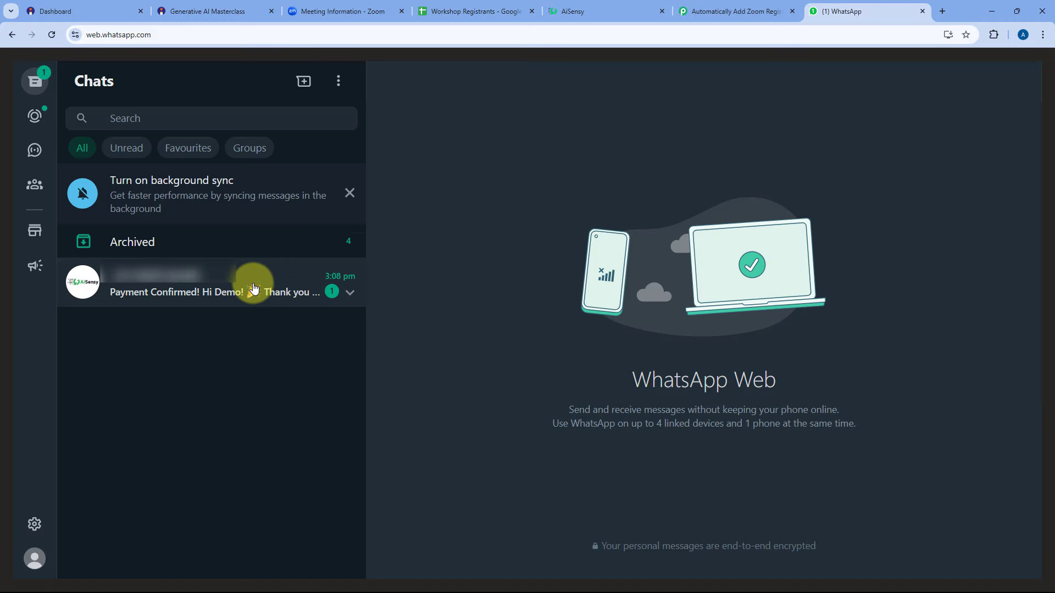
left_click(254, 287)
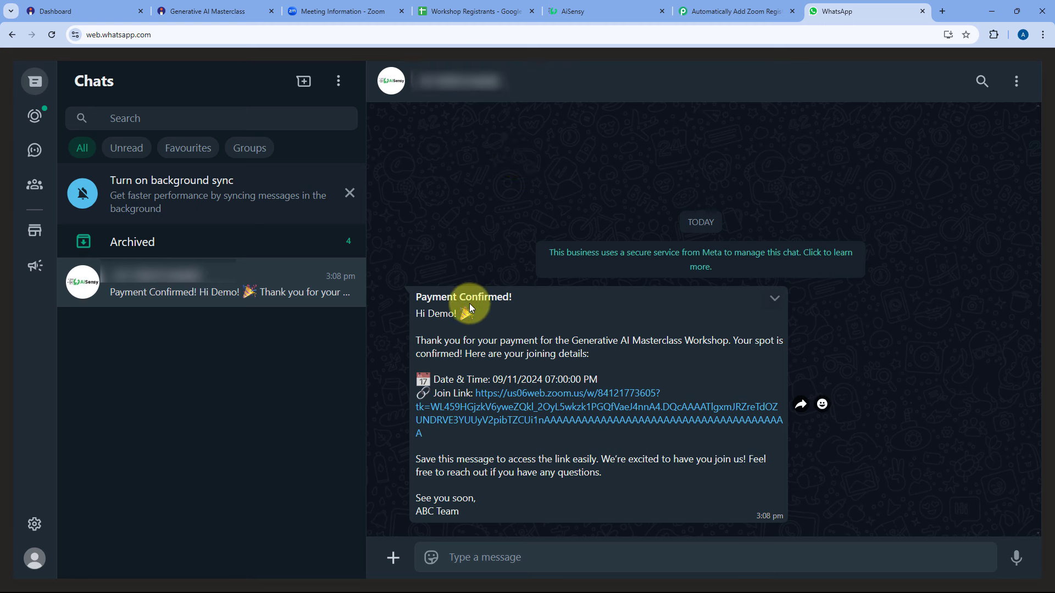
Verify the message shows Demo, 09/11/2024 07:00:00 PM and the Zoom join link.
double_click(432, 314)
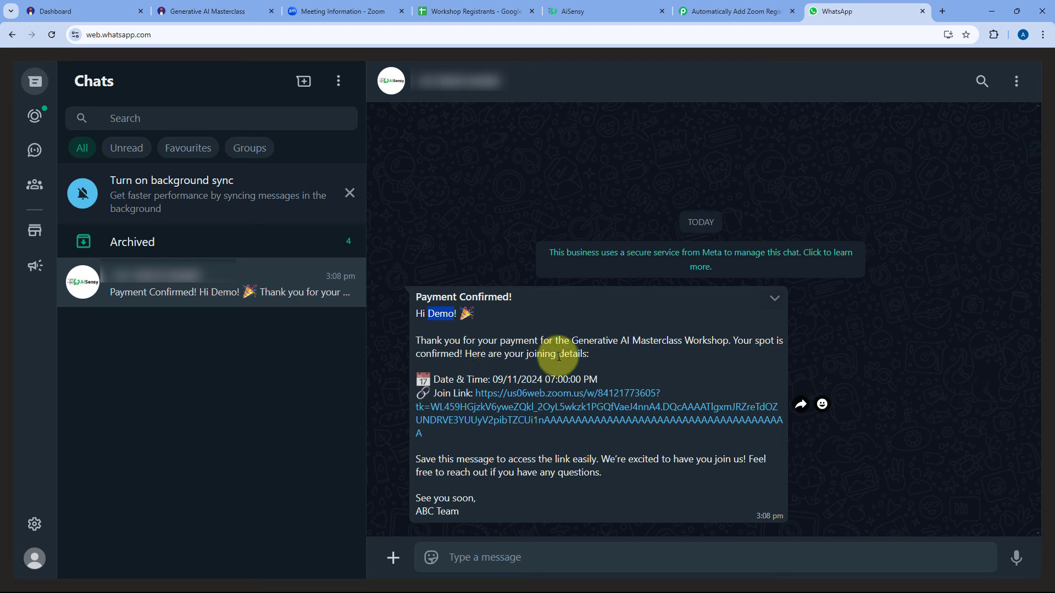
left_click(504, 379)
left_click_drag(504, 379, 615, 377)
left_click(508, 374)
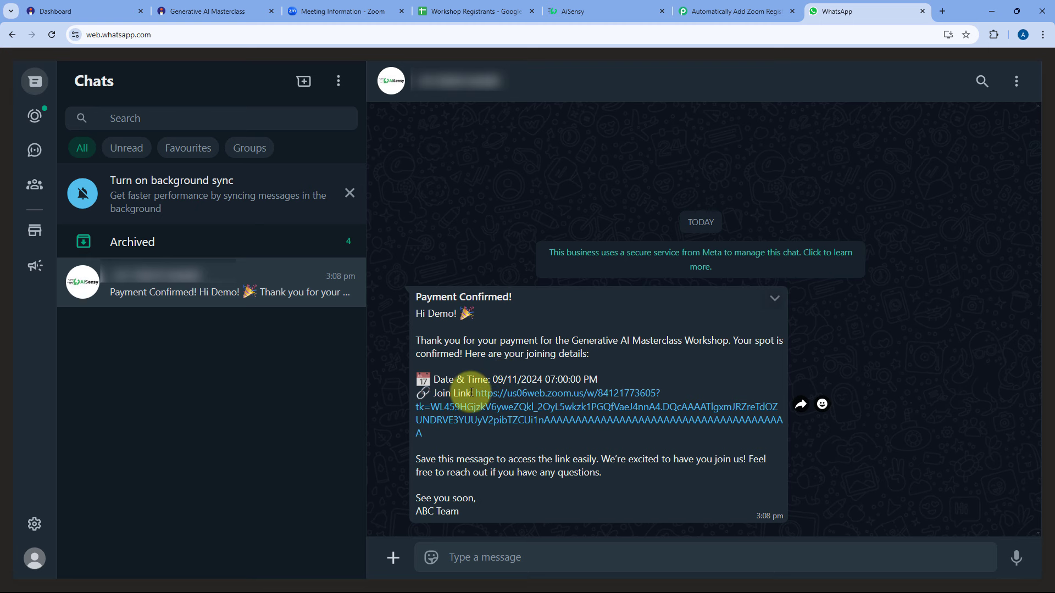
left_click_drag(475, 394, 483, 431)
left_click(465, 446)
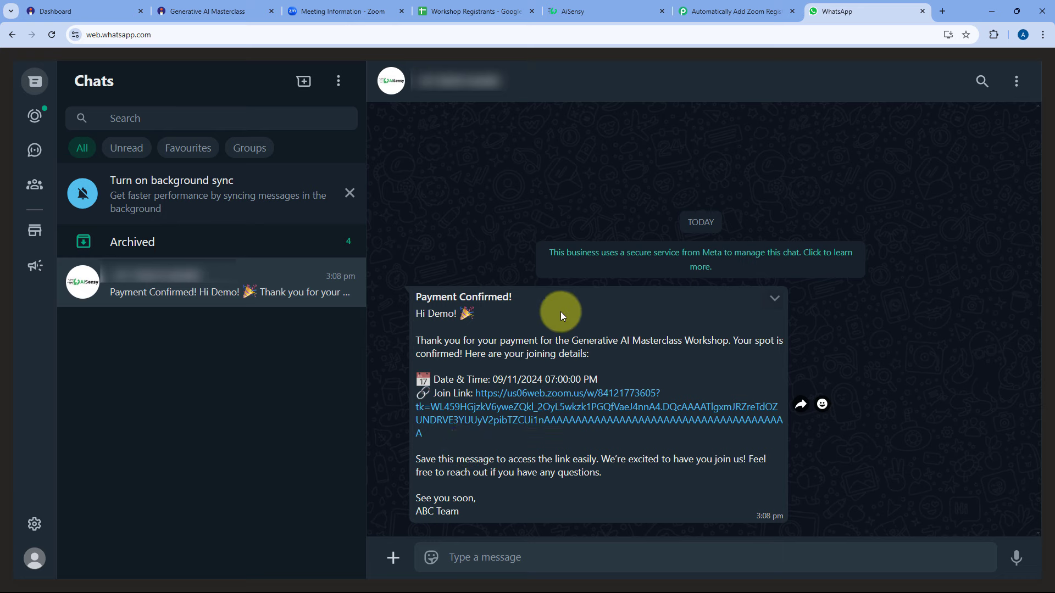
left_click(601, 6)
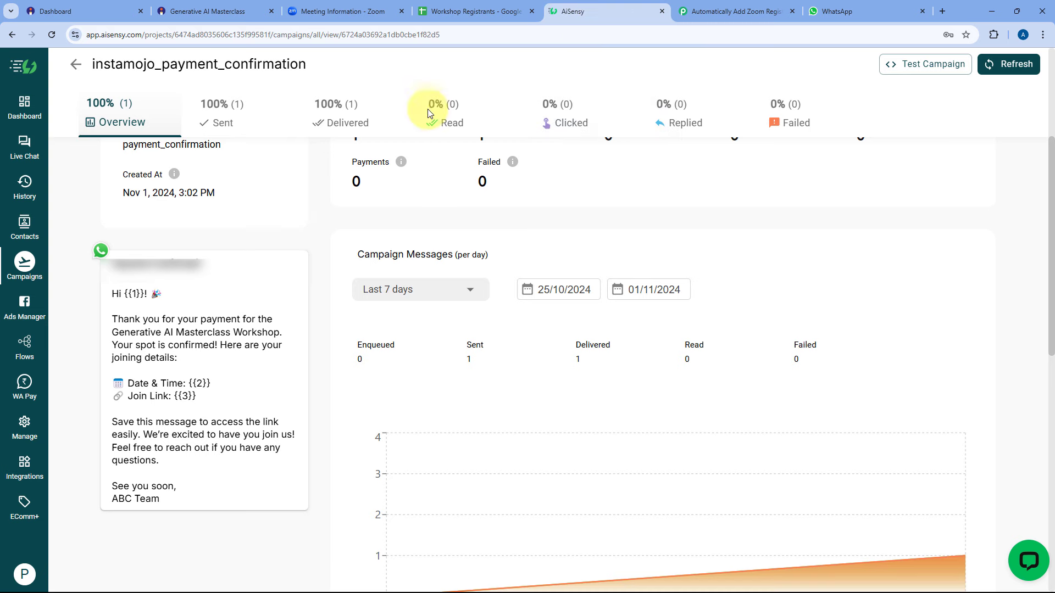
left_click(889, 4)
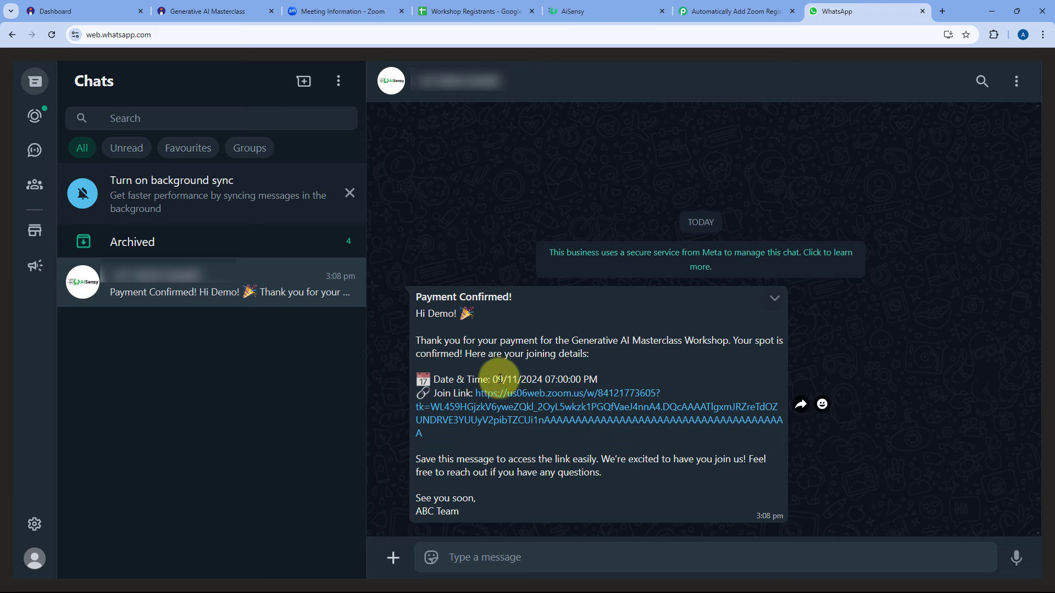
left_click_drag(492, 379, 600, 377)
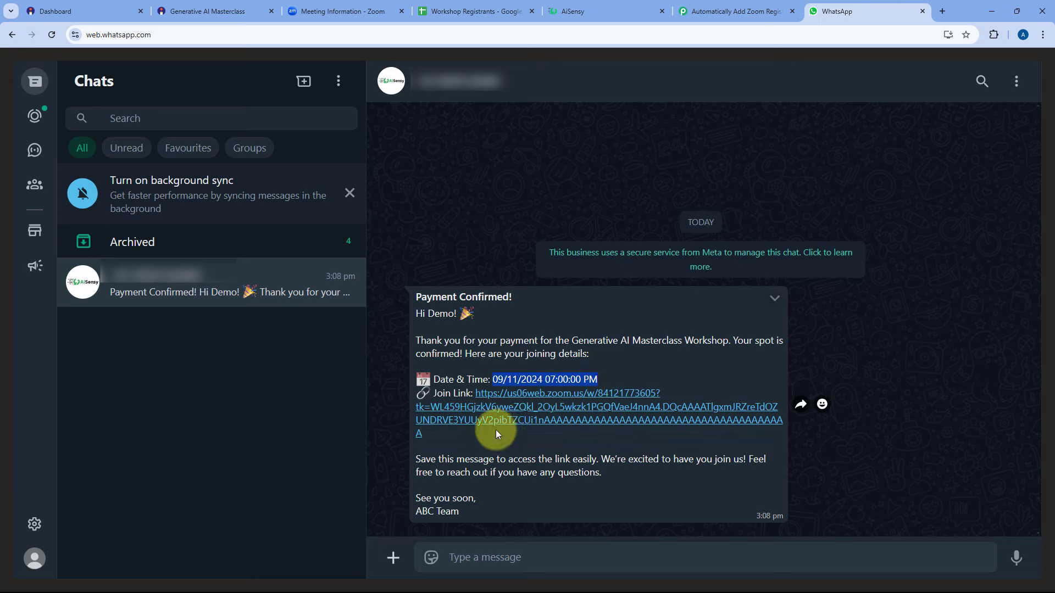
left_click_drag(423, 434, 474, 393)
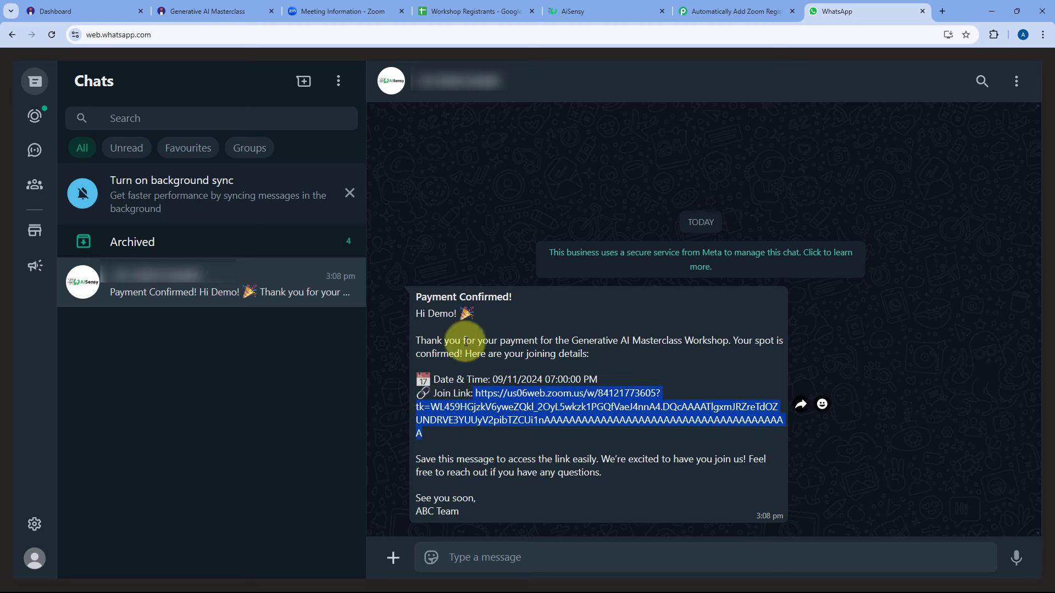
double_click(441, 314)
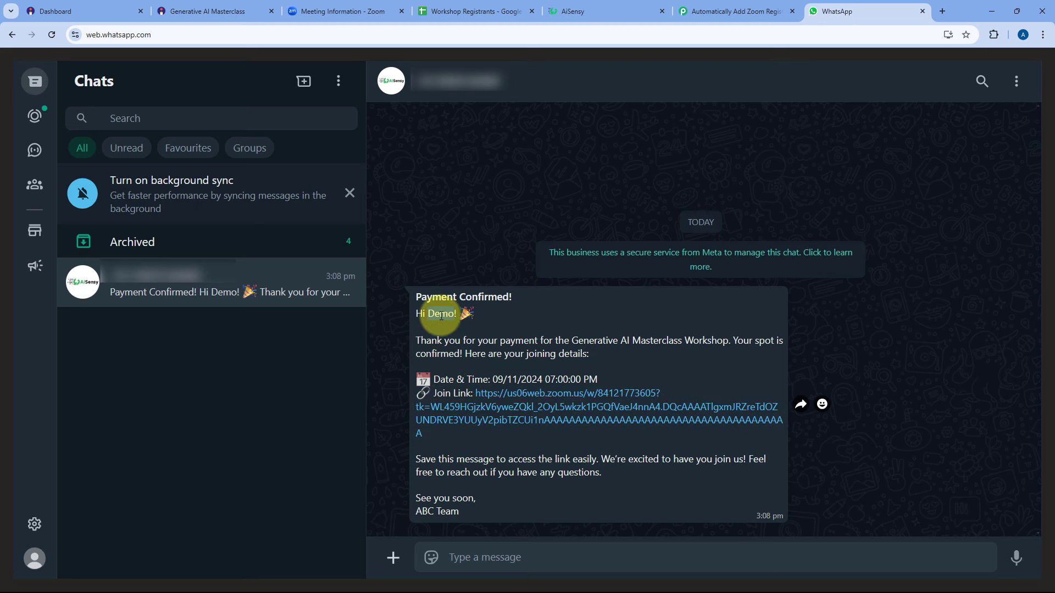
Inspect the Zoom Add Meeting Registrant response's Start Time, 2024-11-09T13:30:00Z.
left_click(747, 10)
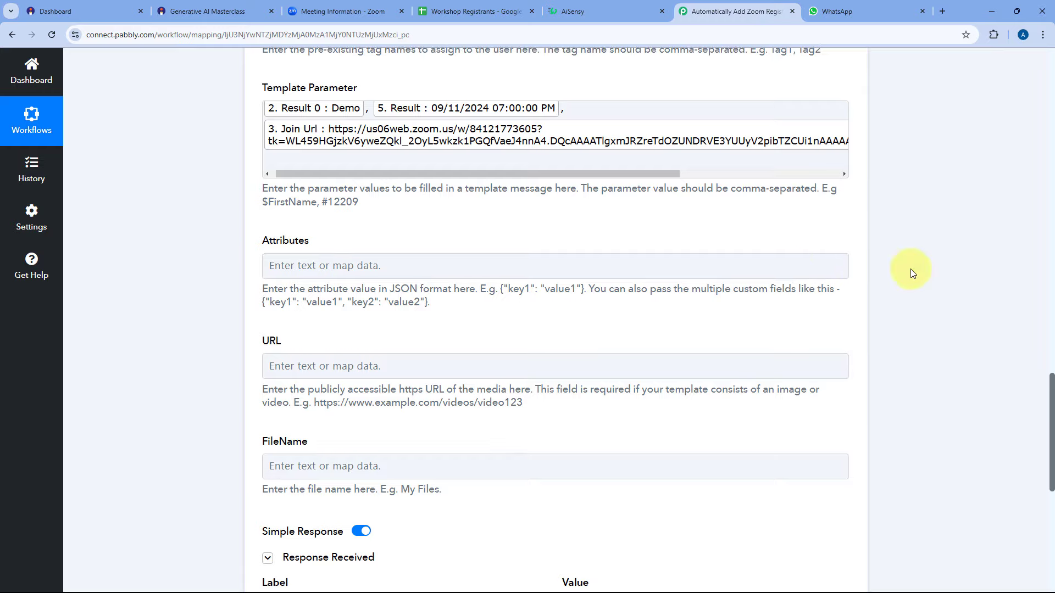
scroll(911, 269, "up", 20)
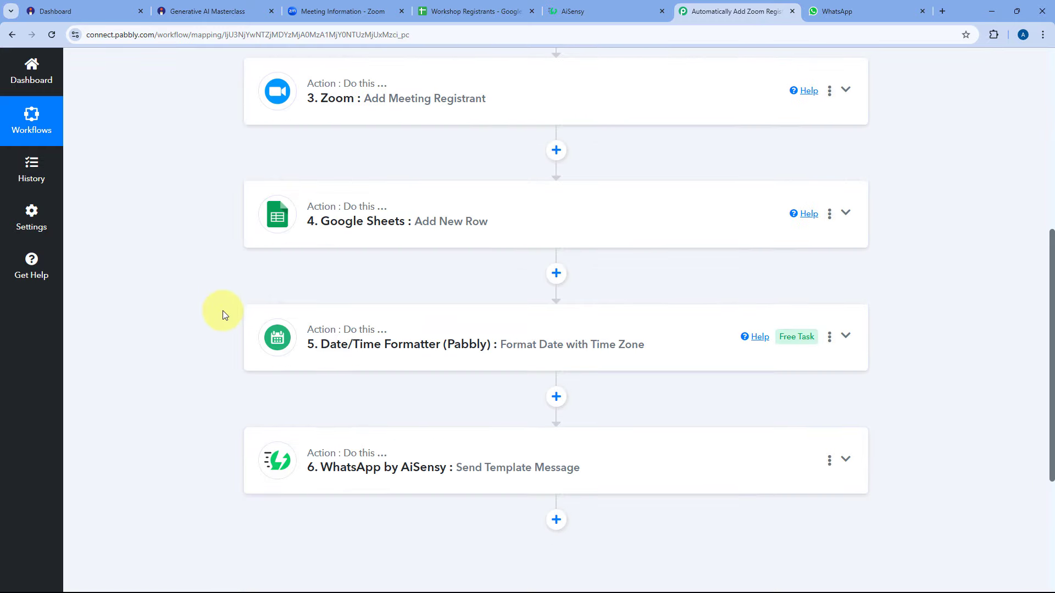
scroll(153, 282, "down", 5)
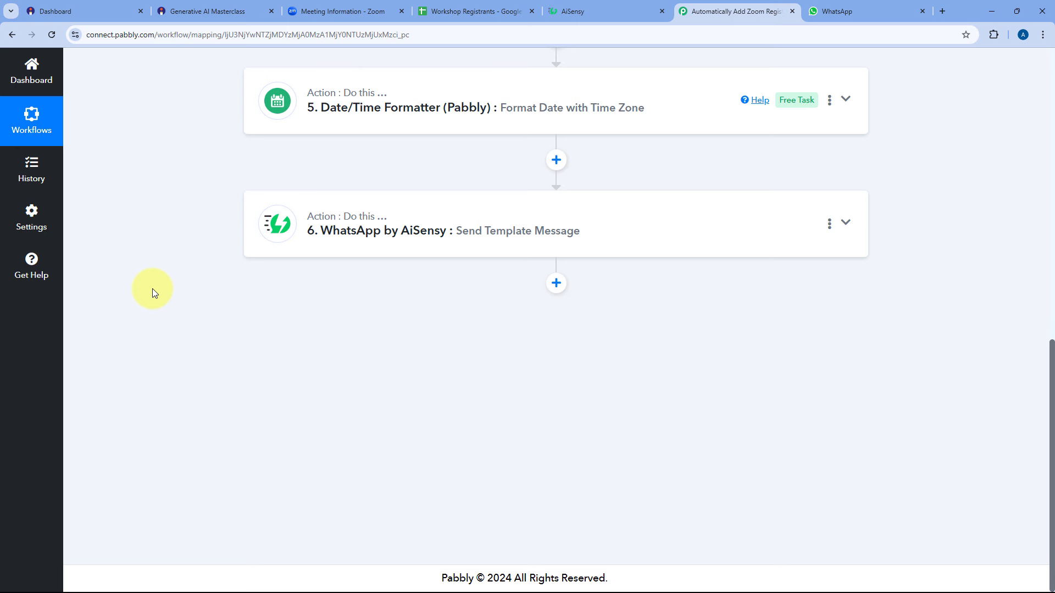
scroll(155, 293, "up", 6)
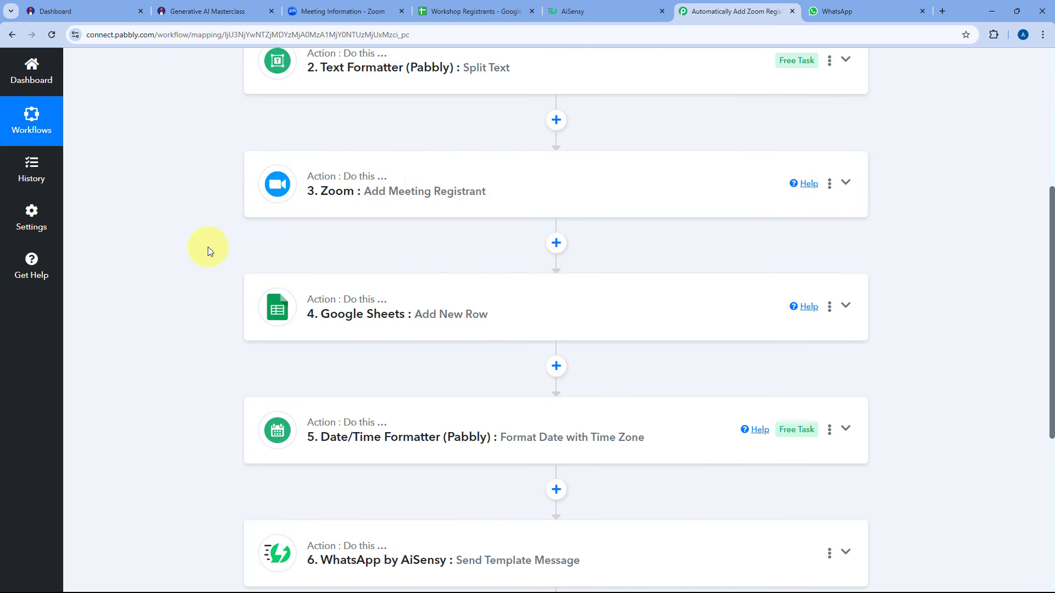
left_click(542, 198)
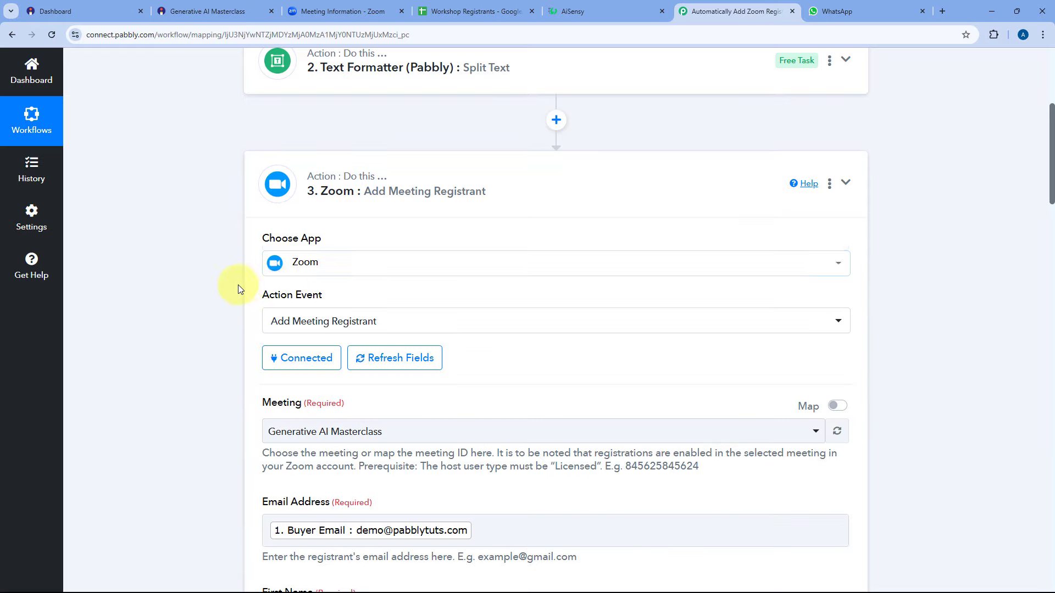
scroll(236, 286, "down", 8)
scroll(235, 286, "down", 20)
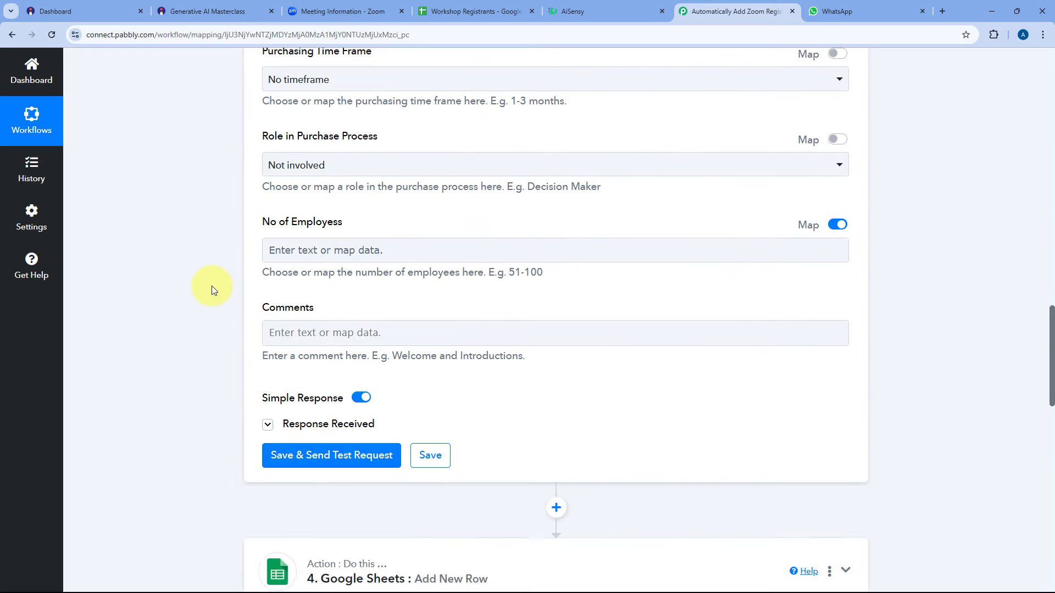
left_click(268, 278)
scroll(287, 278, "down", 4)
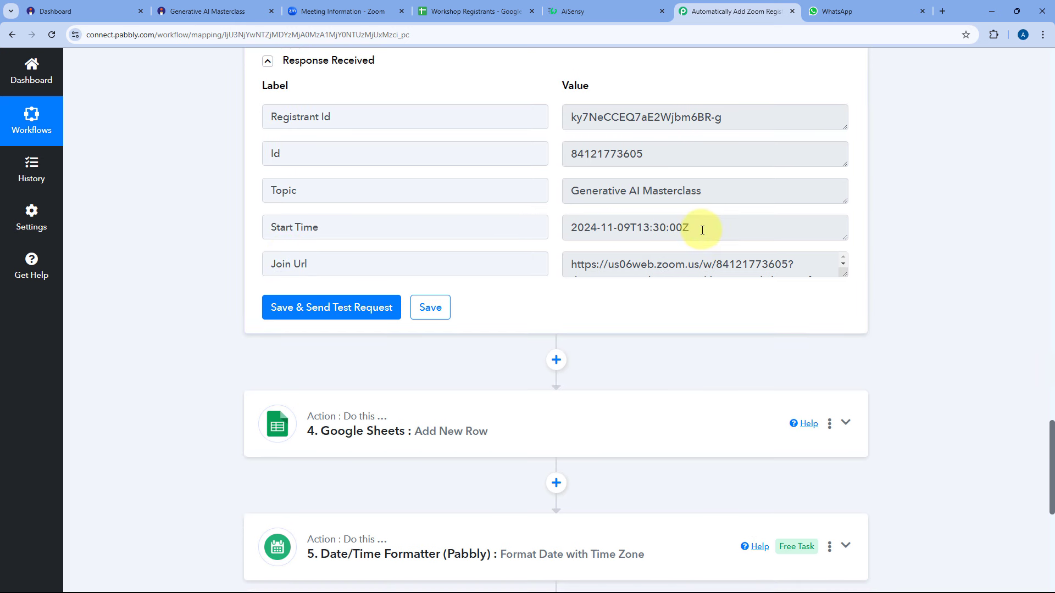
left_click(666, 225)
triple_click(665, 225)
left_click(556, 228)
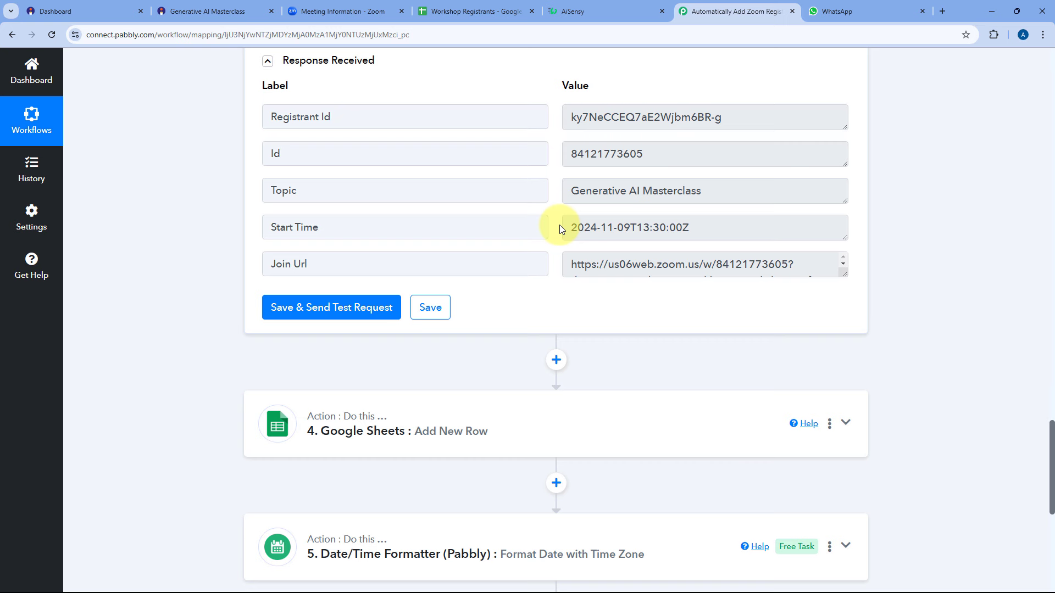
scroll(553, 248, "down", 8)
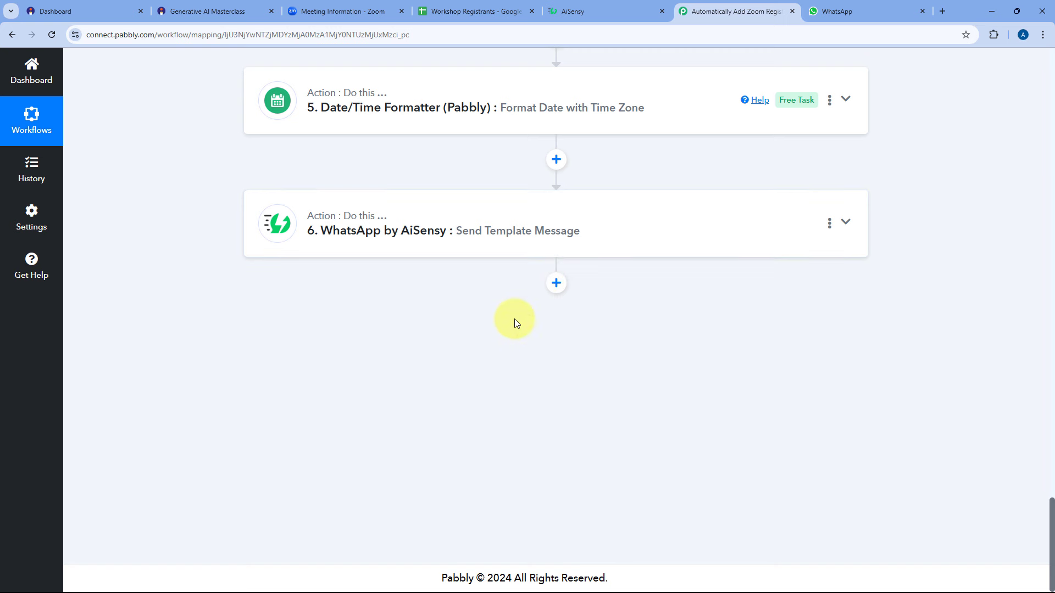
Add a Date/Time Formatter step with the Add/Subtract Time event after the WhatsApp step, and connect it.
left_click(556, 286)
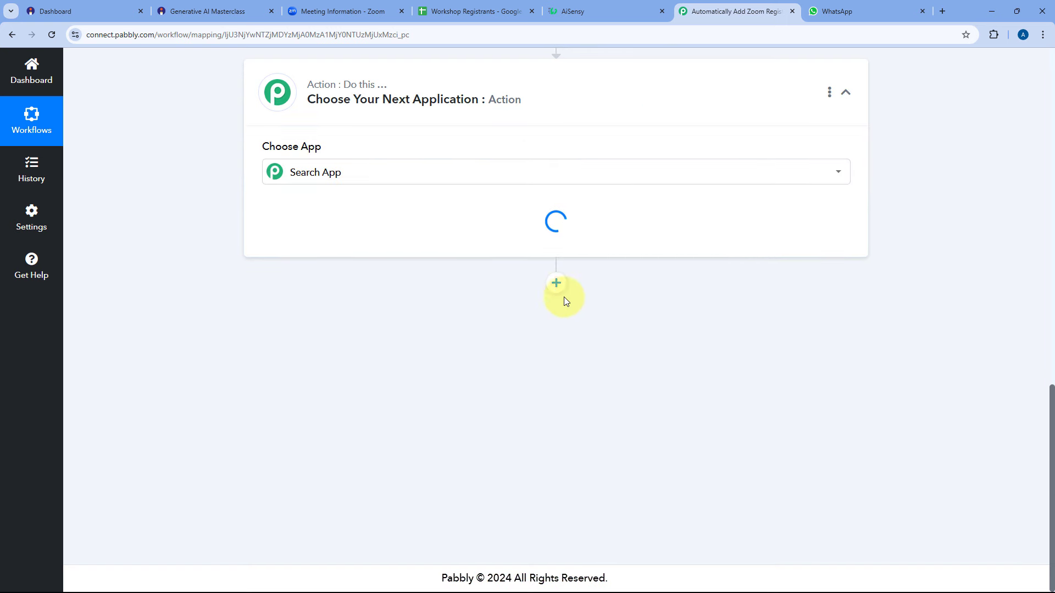
scroll(385, 299, "up", 4)
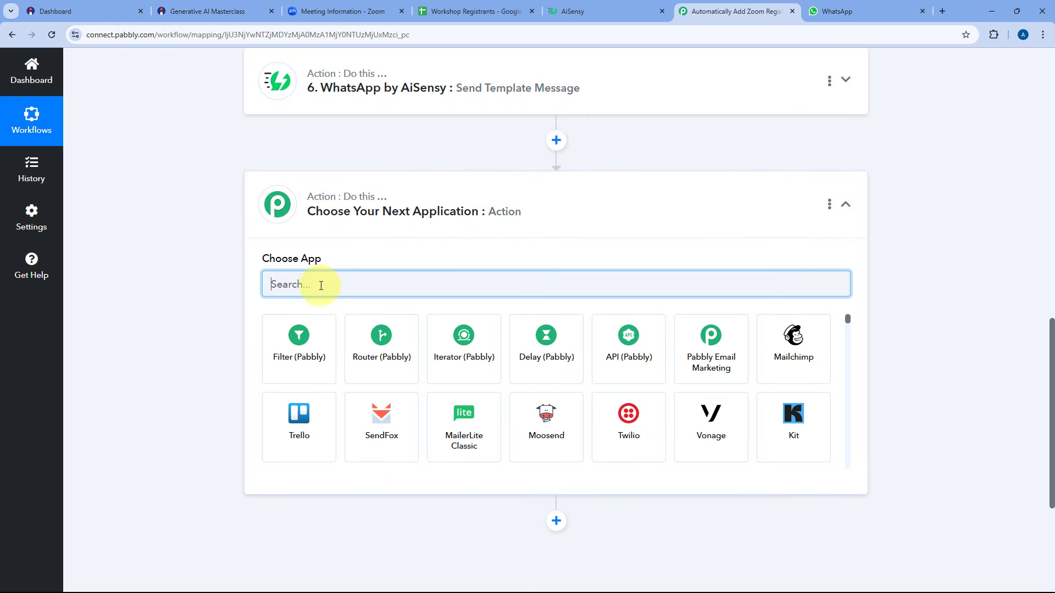
type("Dat")
left_click(301, 357)
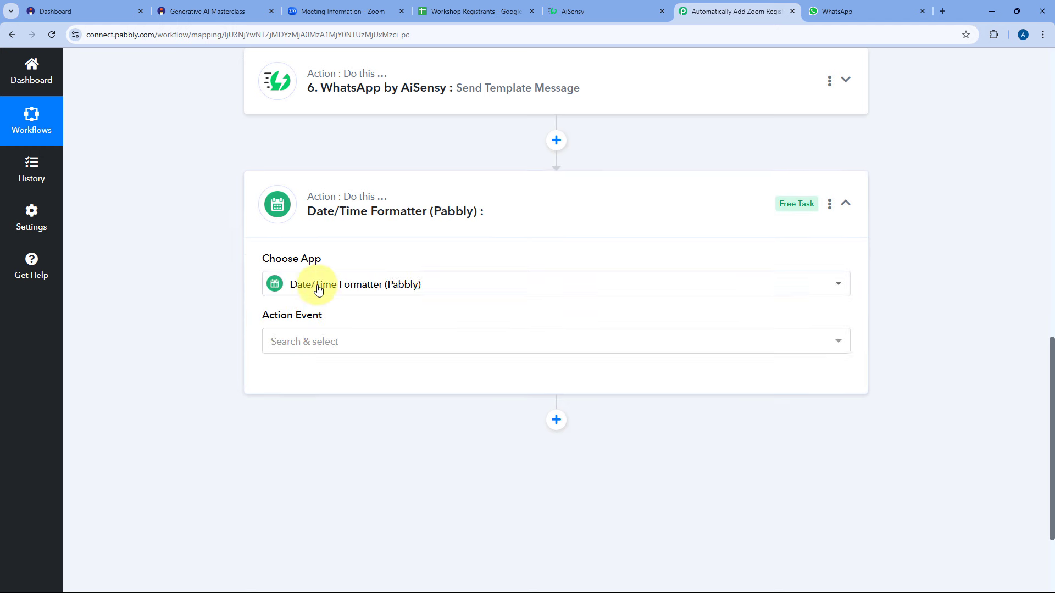
scroll(241, 281, "down", 1)
left_click(347, 288)
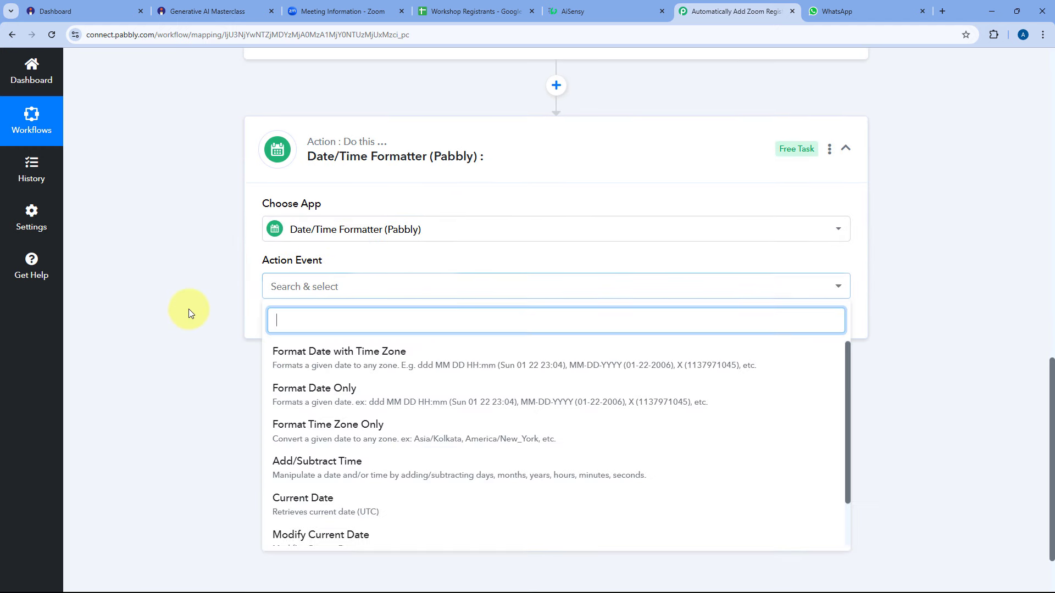
scroll(222, 322, "down", 2)
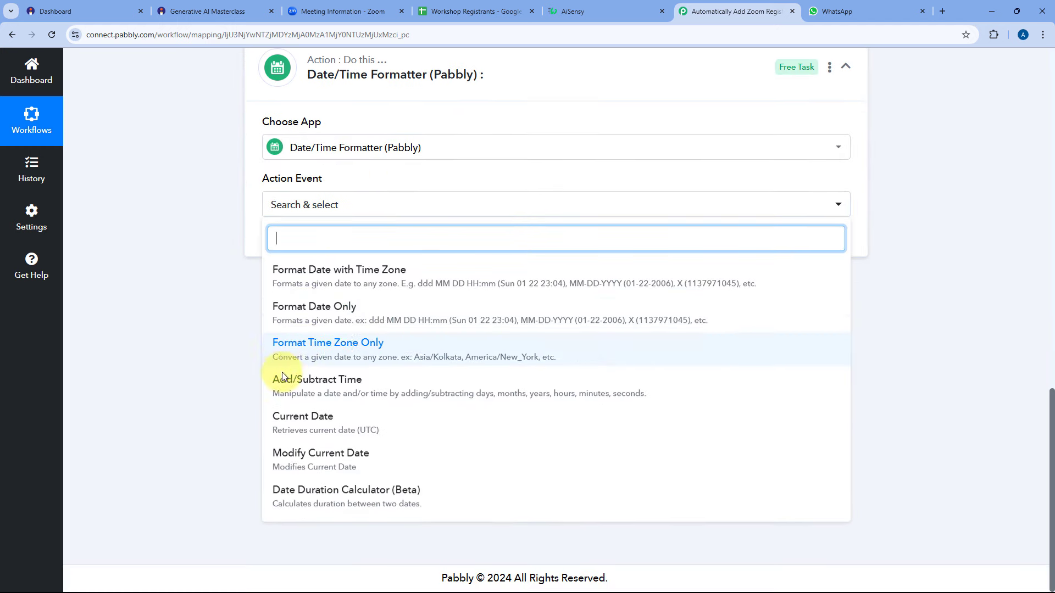
left_click(291, 383)
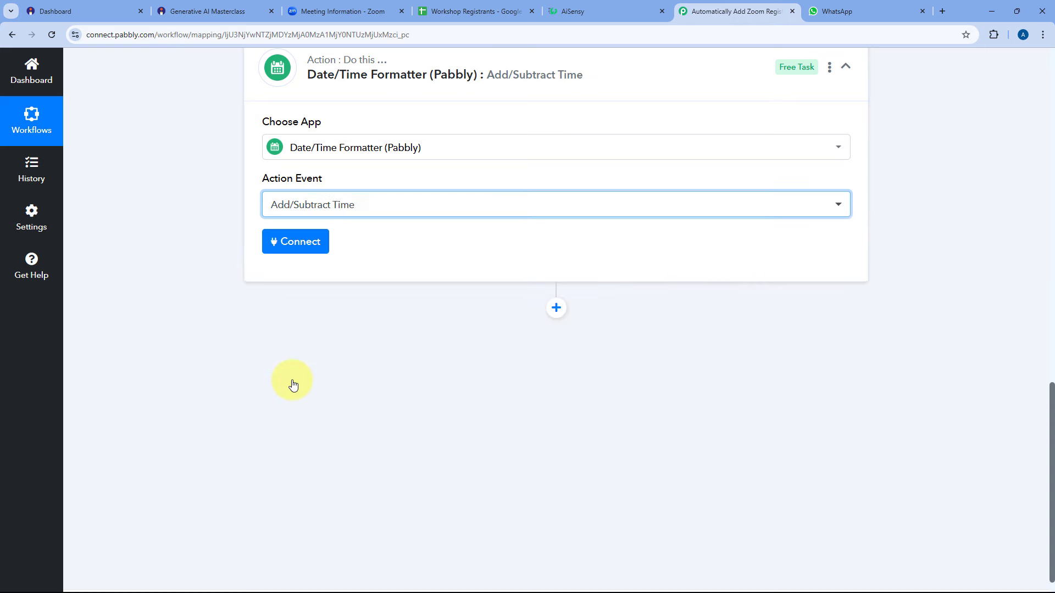
left_click(309, 242)
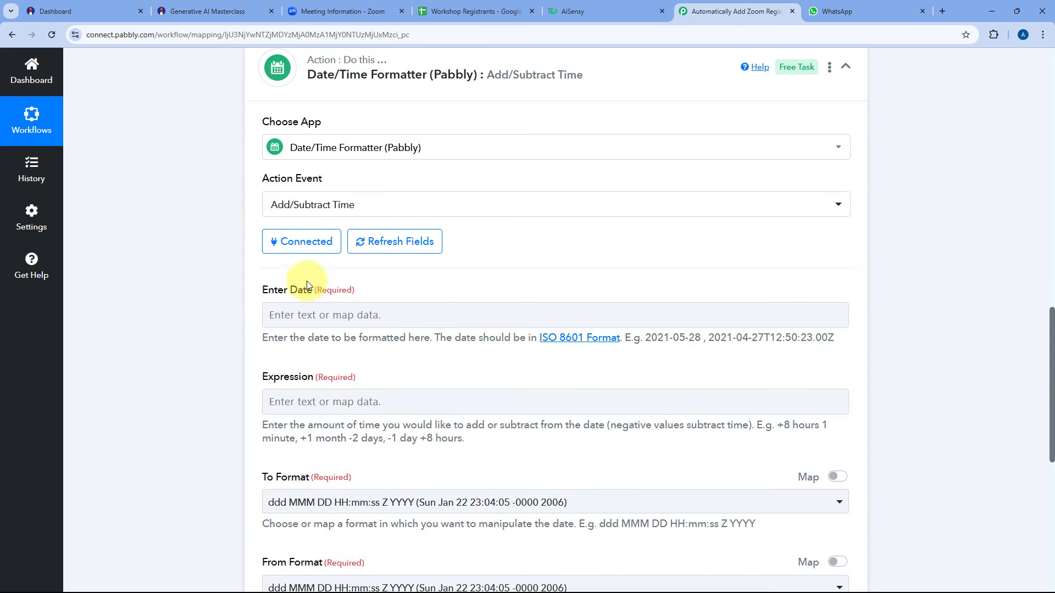
Map the Zoom Start Time into the Enter Date field.
scroll(470, 263, "down", 2)
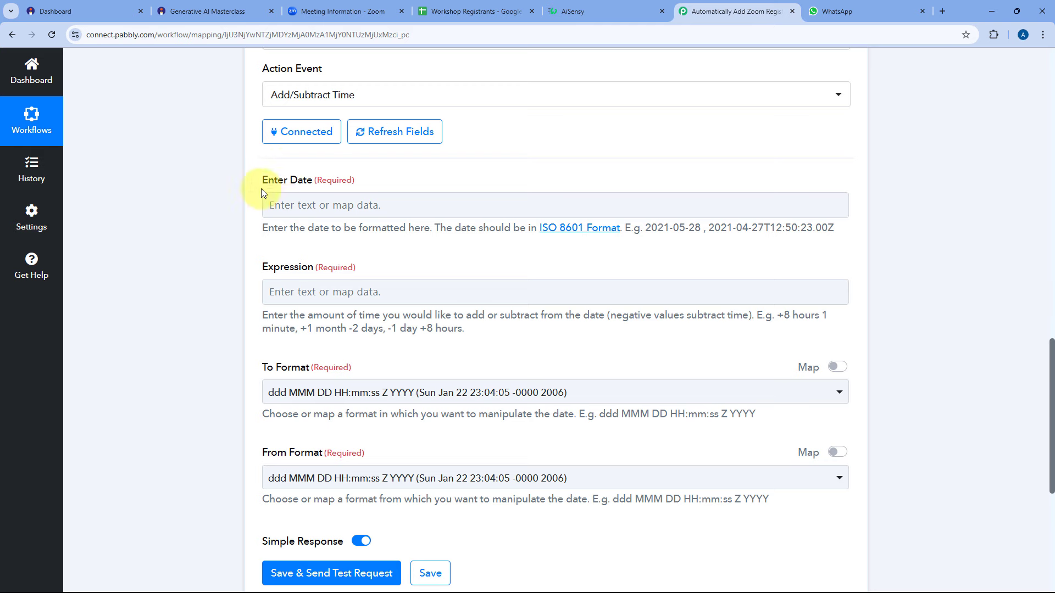
left_click(290, 202)
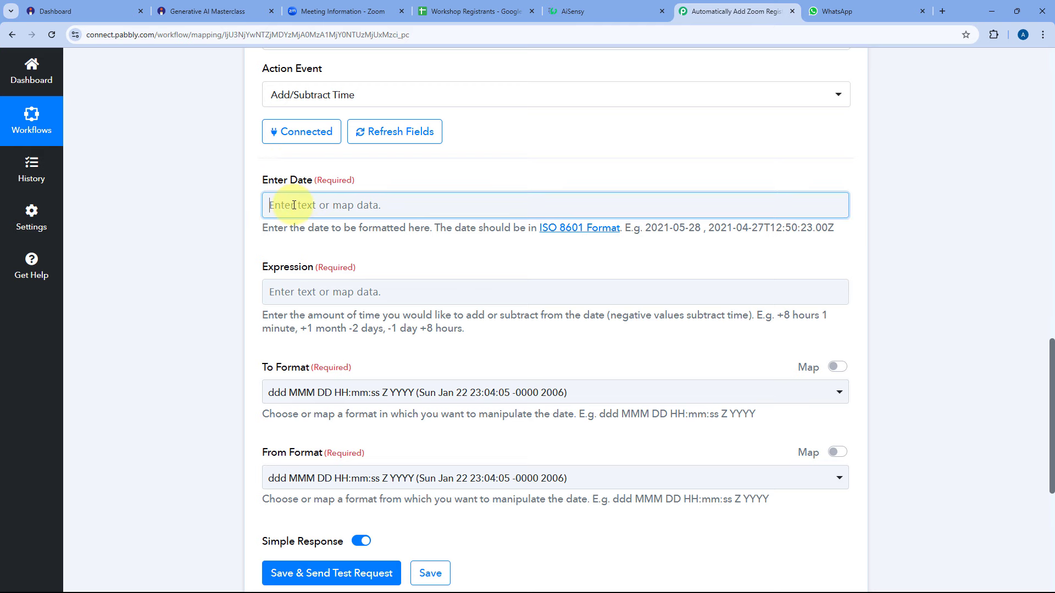
left_click(364, 391)
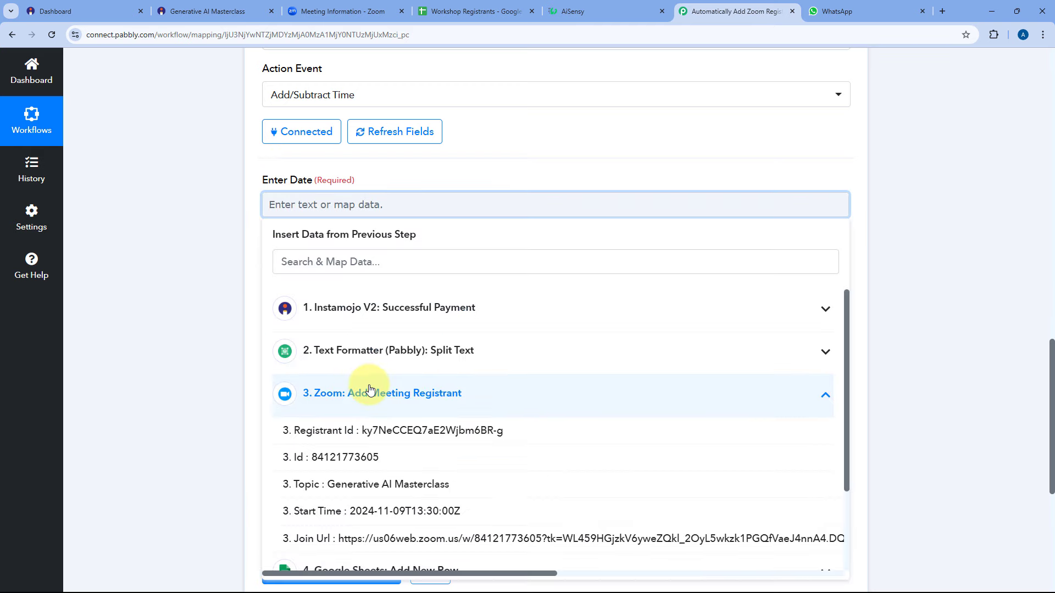
left_click(361, 512)
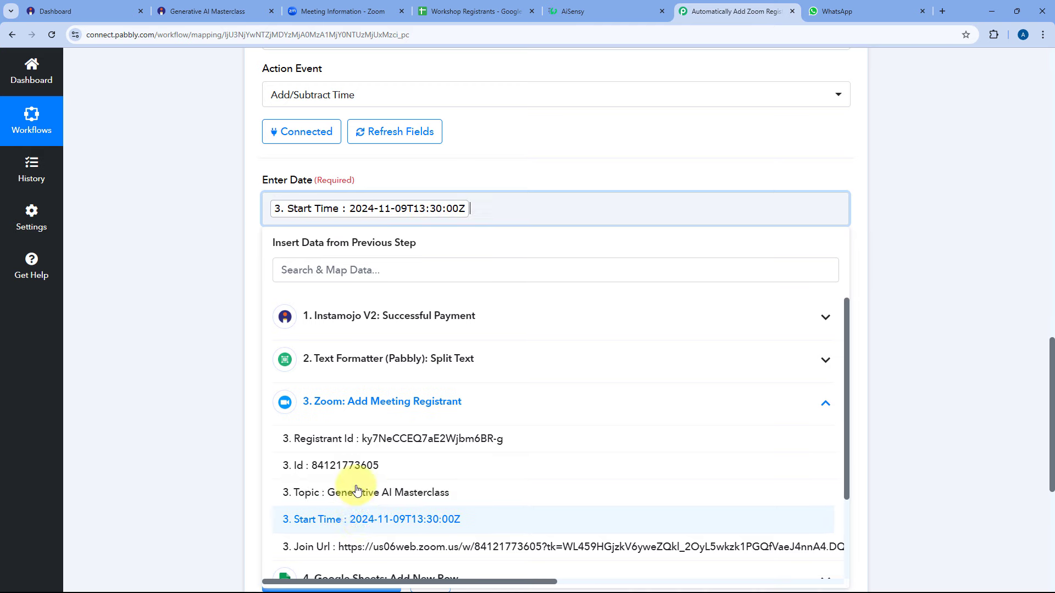
left_click(233, 236)
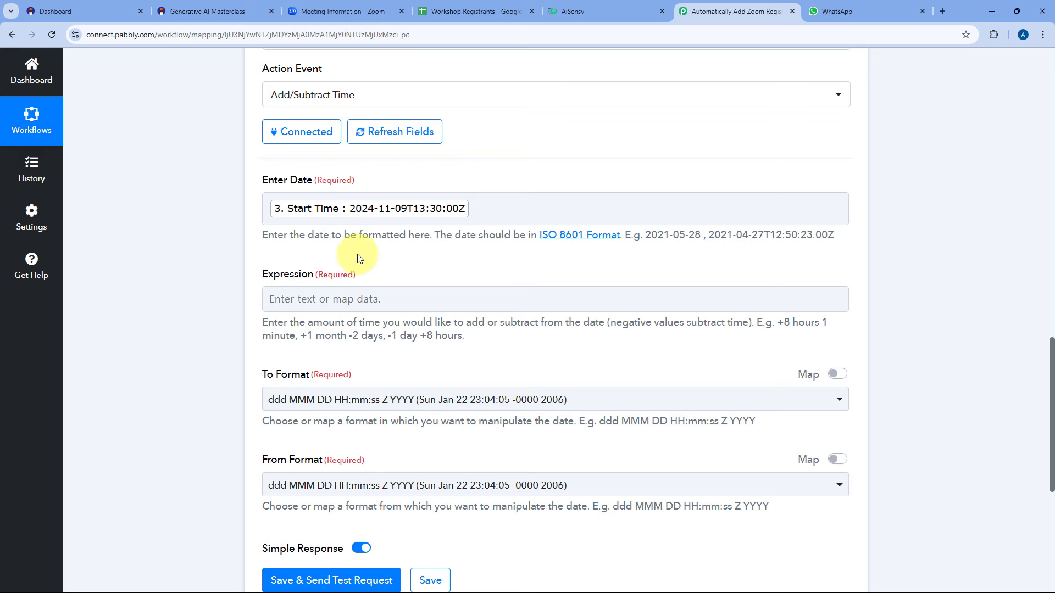
scroll(358, 258, "down", 2)
Set the expression to -1 day and the output format to YYYY-MM-DD HH:mm:ss.
left_click(343, 190)
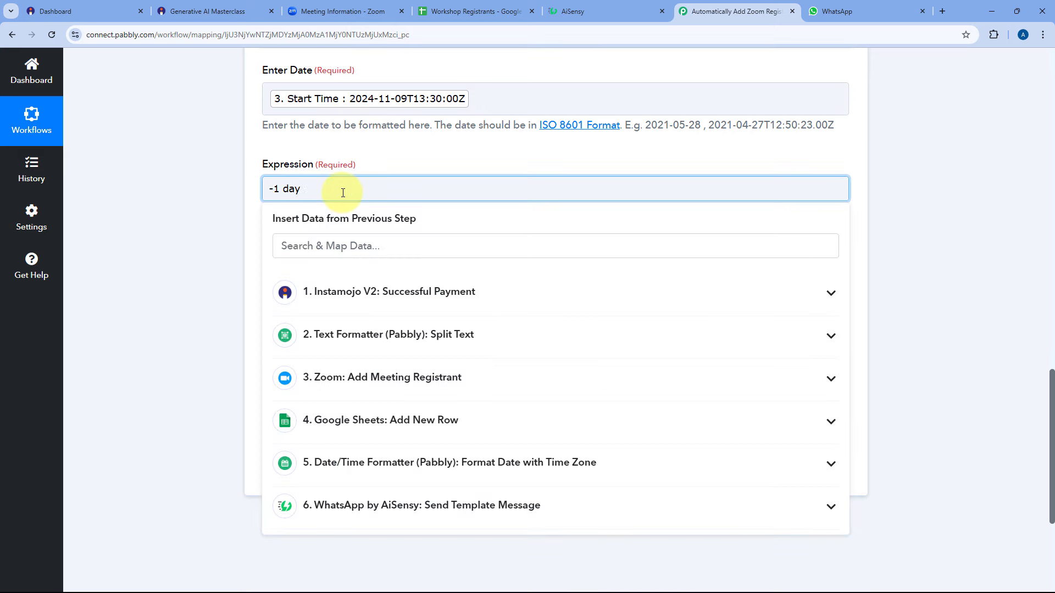
left_click(229, 242)
scroll(230, 241, "down", 1)
left_click(378, 236)
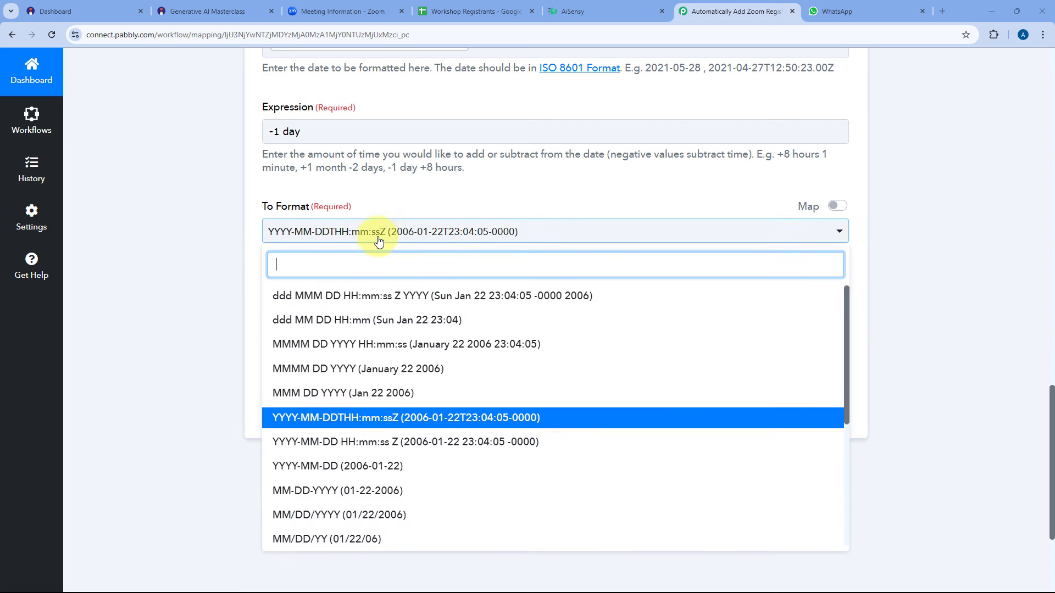
scroll(330, 256, "down", 5)
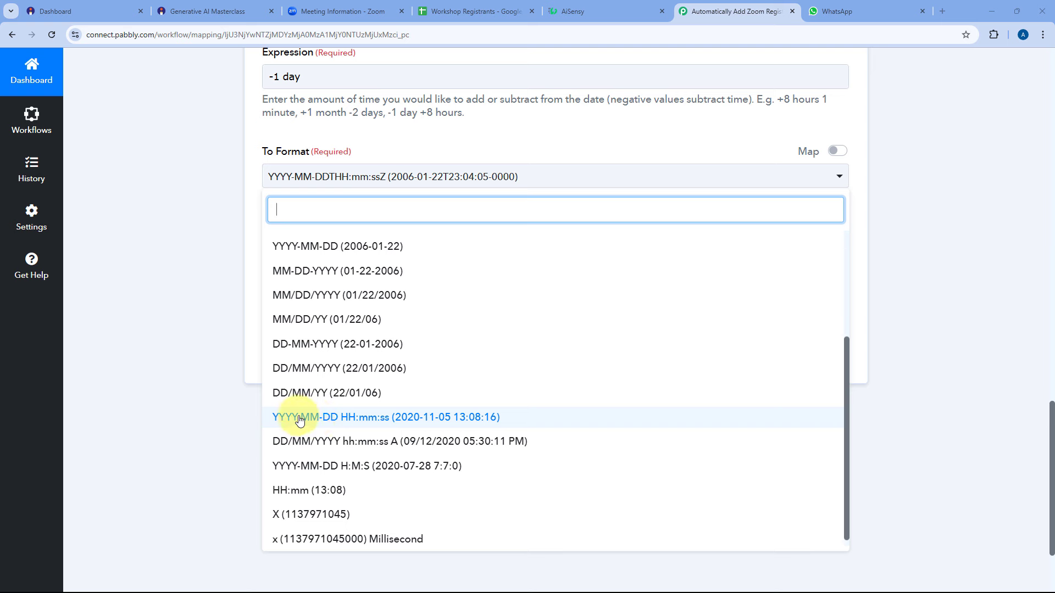
left_click(370, 420)
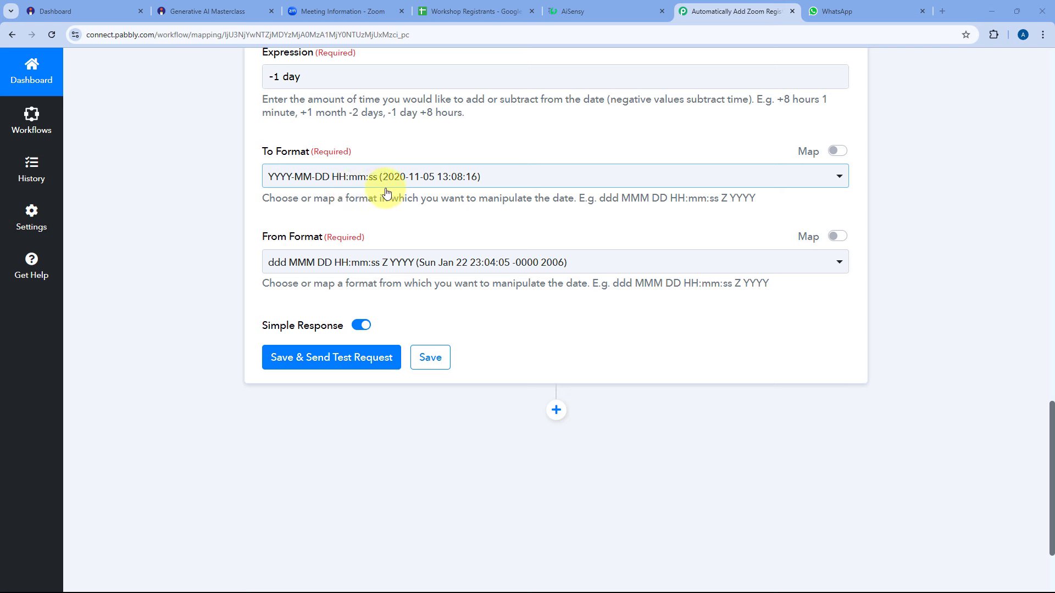
Set the input format to YYYY-MM-DDTHH:mm:ssZ.
scroll(384, 197, "down", 1)
left_click(407, 211)
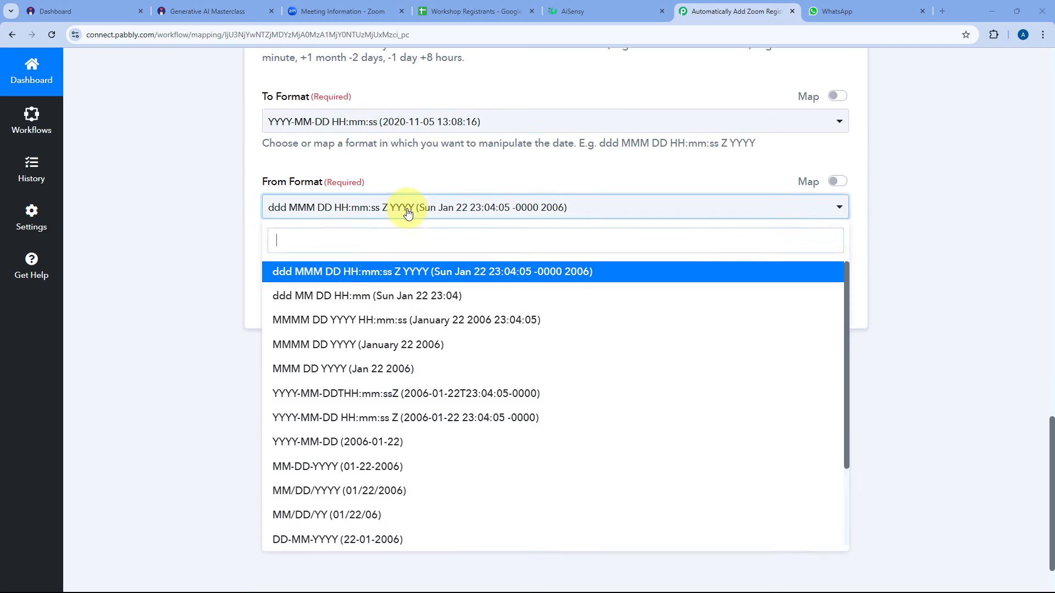
left_click(333, 394)
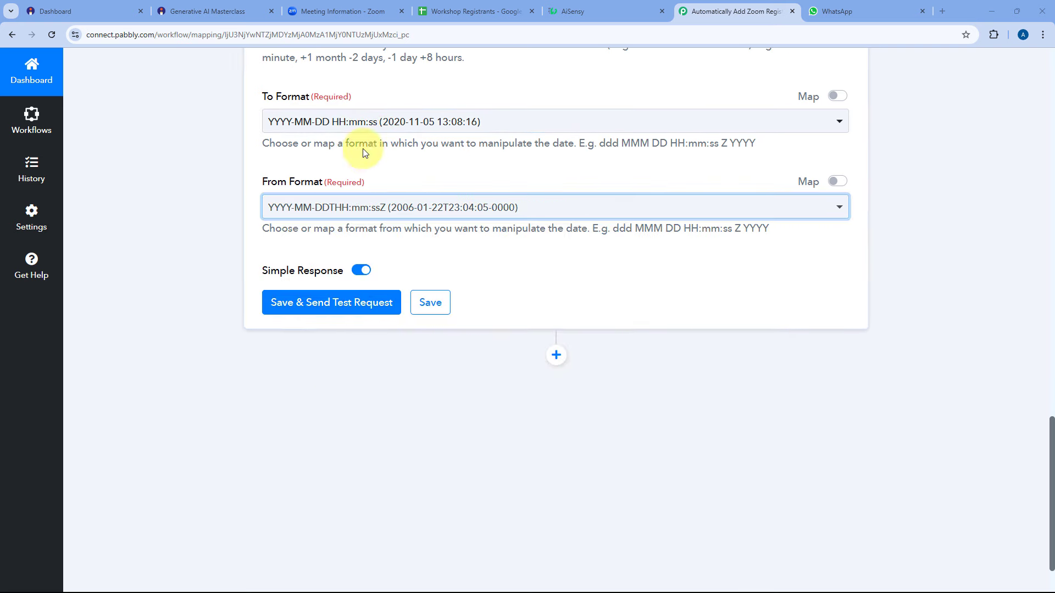
left_click(344, 172)
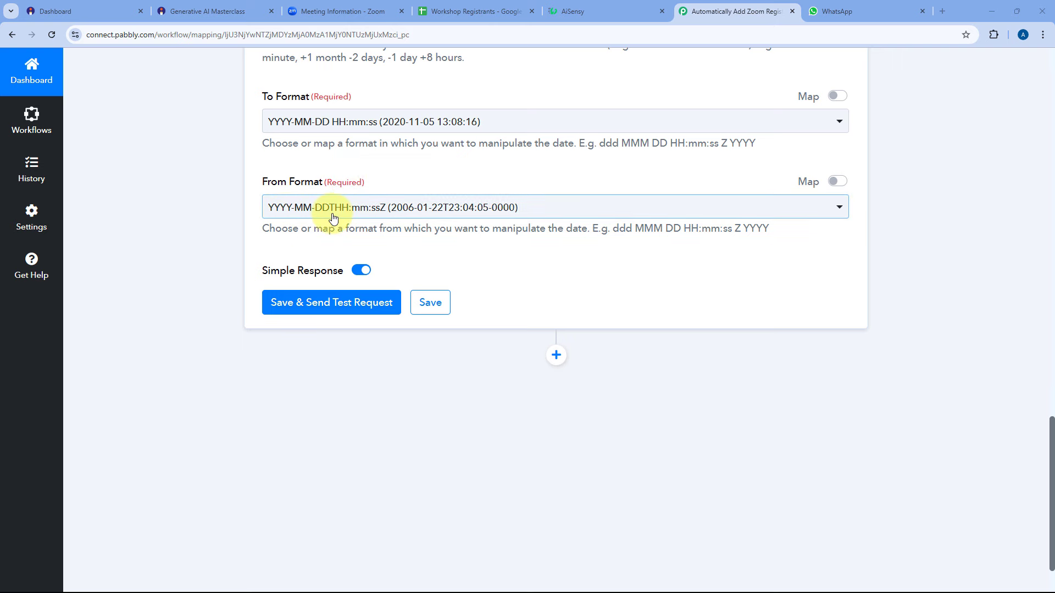
scroll(305, 271, "up", 3)
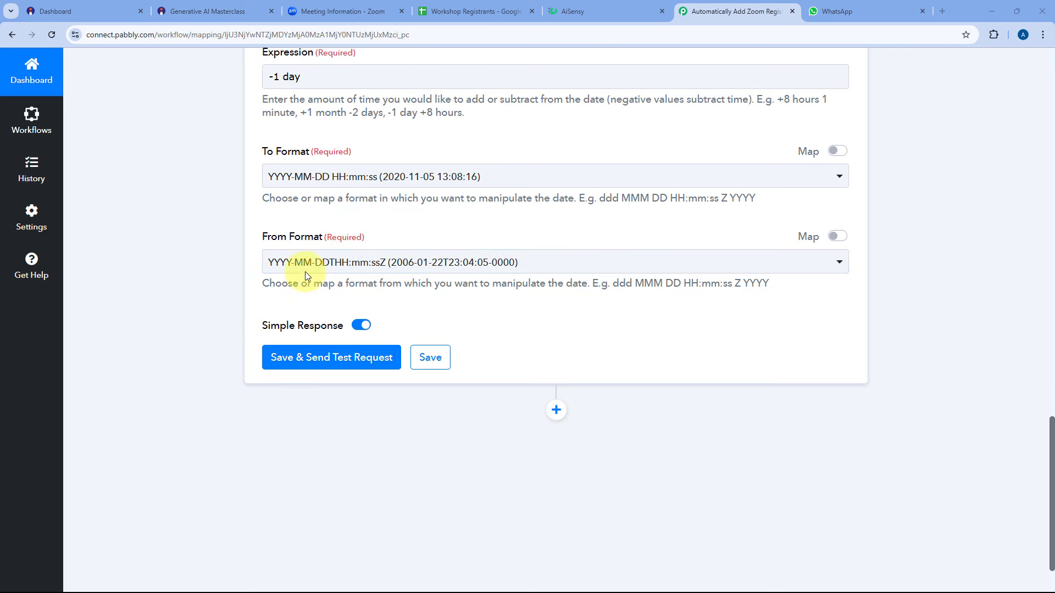
left_click(384, 103)
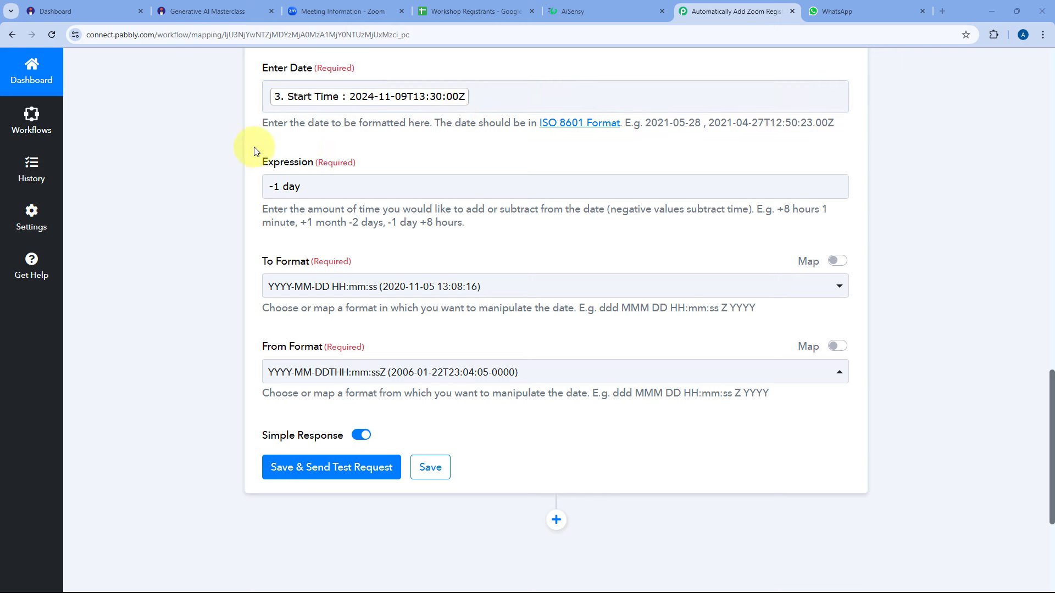
scroll(228, 149, "down", 4)
left_click(341, 246)
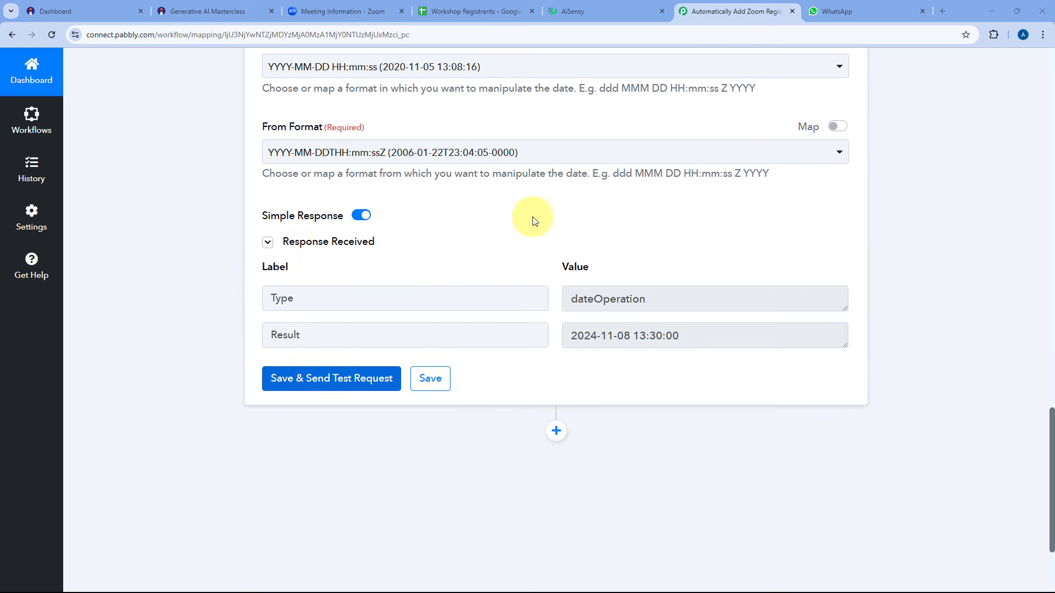
scroll(530, 217, "down", 1)
scroll(525, 198, "up", 3)
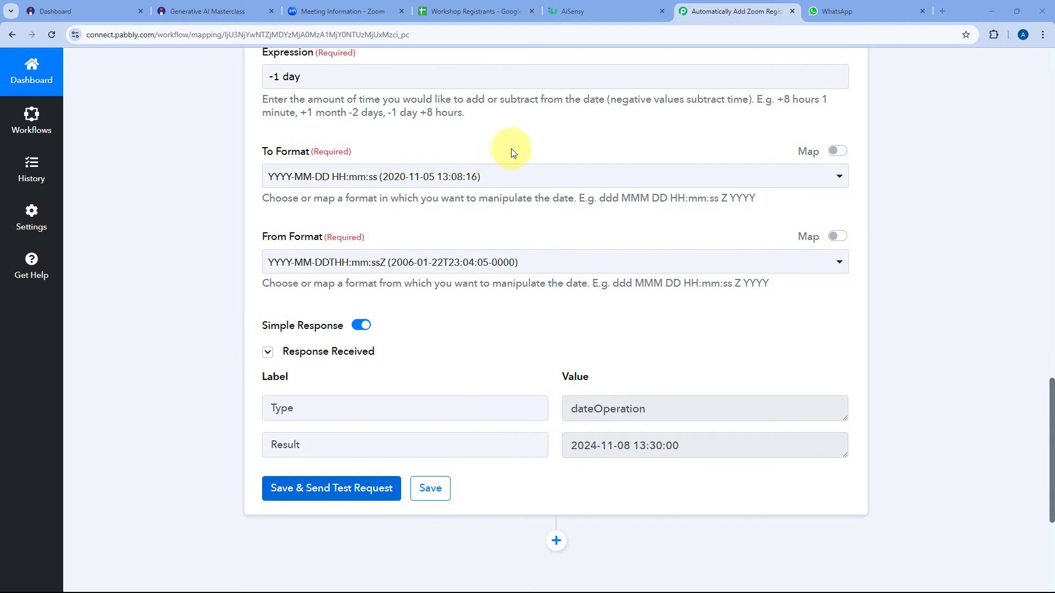
scroll(511, 152, "up", 3)
scroll(501, 217, "down", 5)
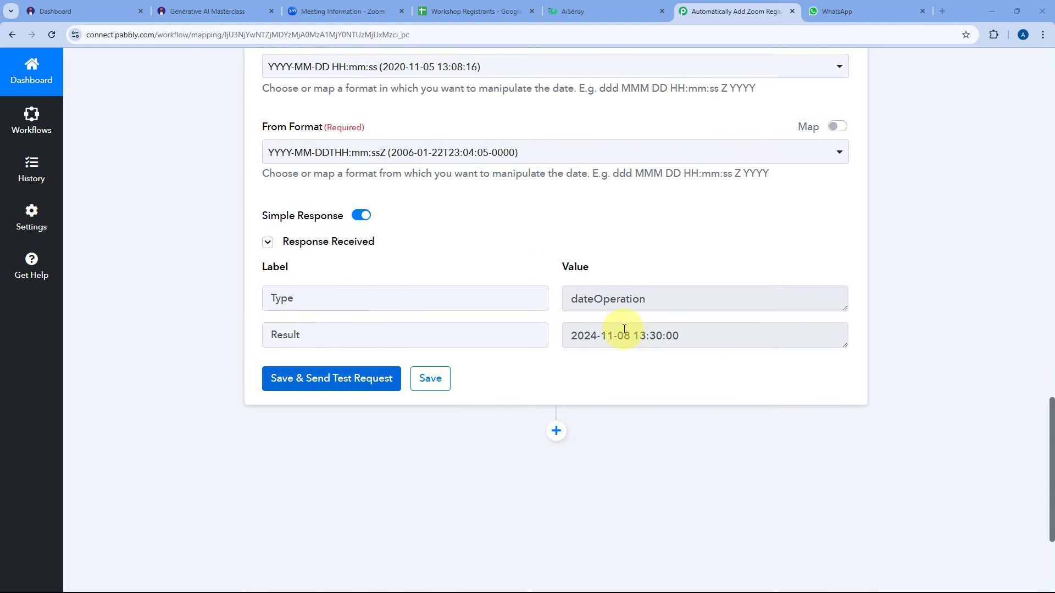
scroll(624, 329, "up", 3)
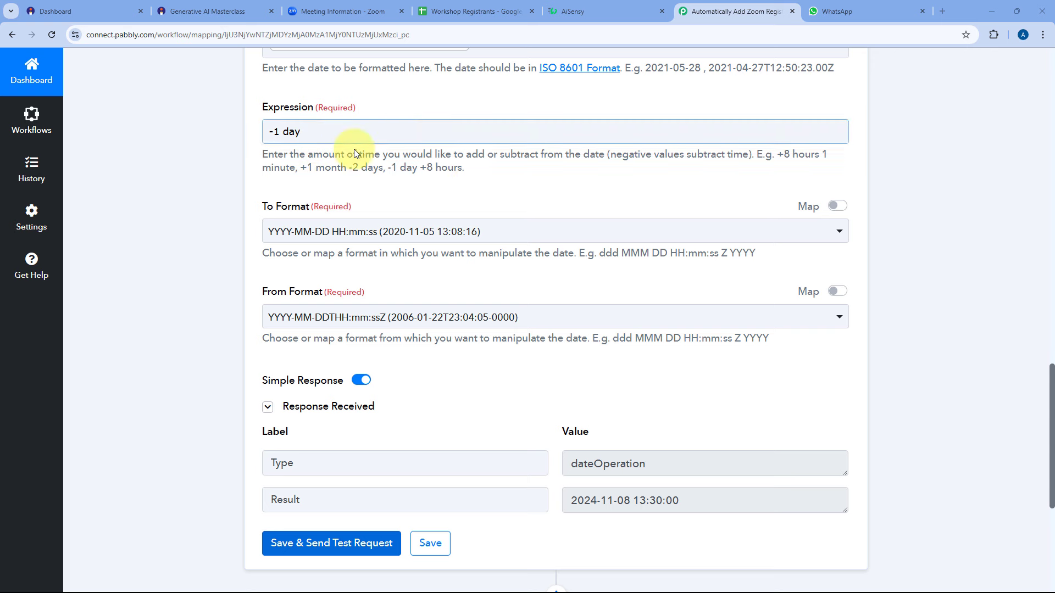
scroll(595, 278, "down", 4)
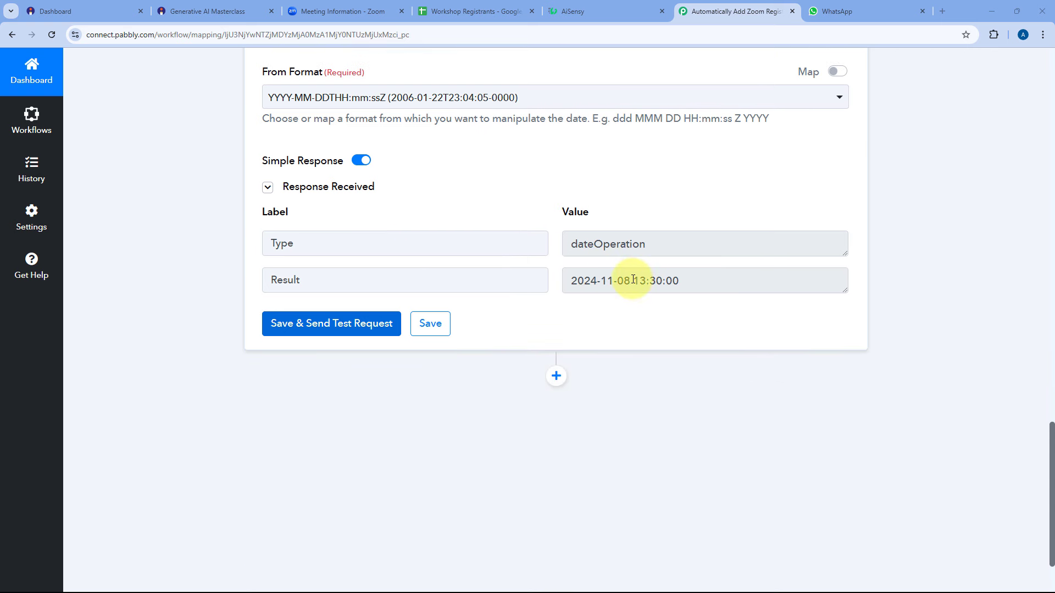
left_click_drag(631, 280, 566, 282)
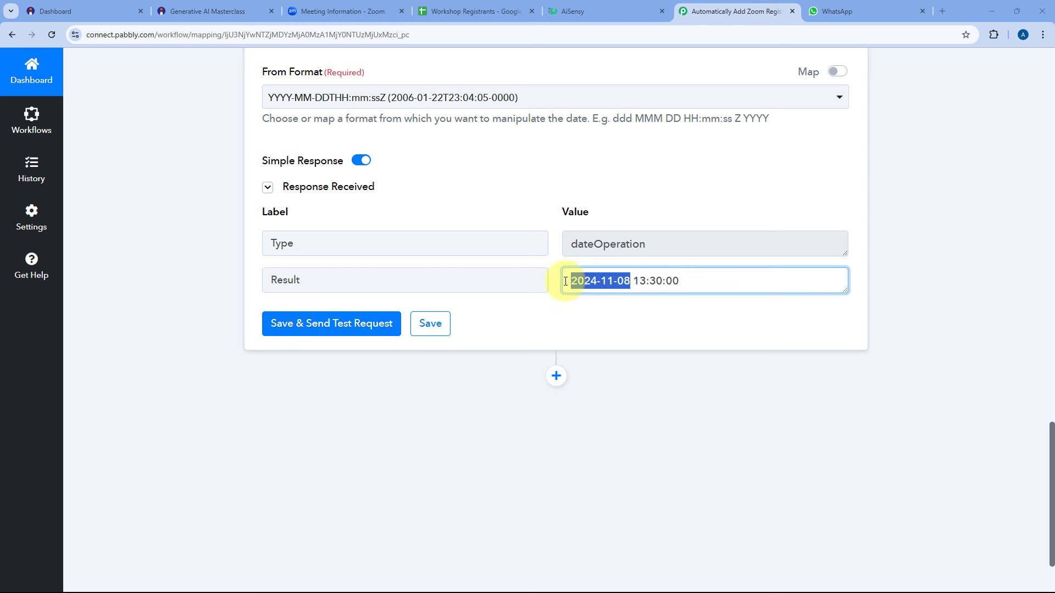
left_click_drag(740, 276, 709, 282)
left_click(549, 254)
left_click(549, 259)
Add a Delay (Pabbly) step with the Add Time Delay action and connect it.
scroll(549, 259, "down", 2)
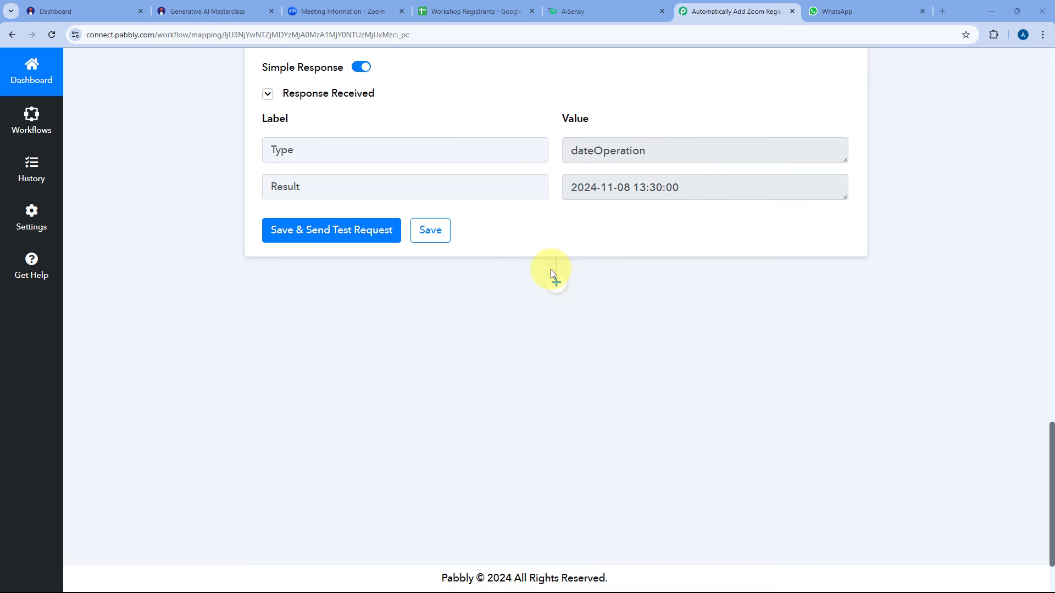
left_click(556, 284)
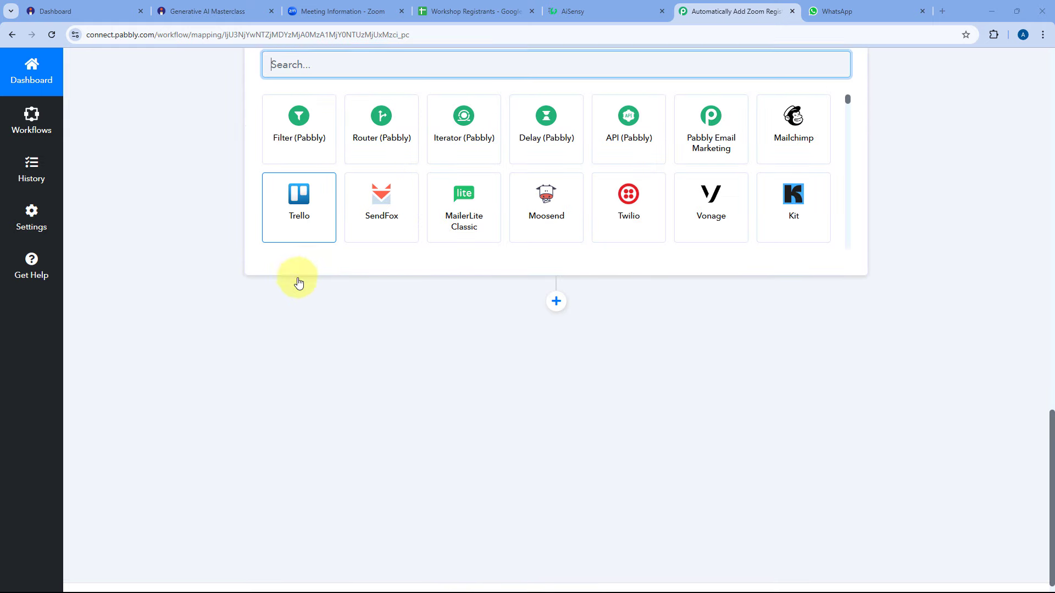
scroll(308, 258, "up", 3)
left_click(548, 289)
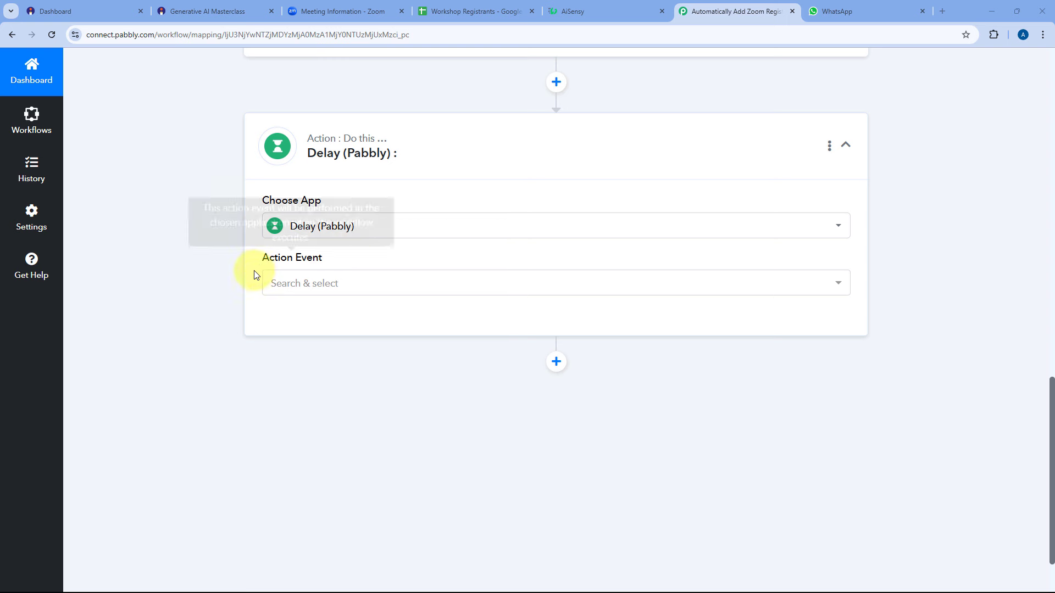
left_click(363, 286)
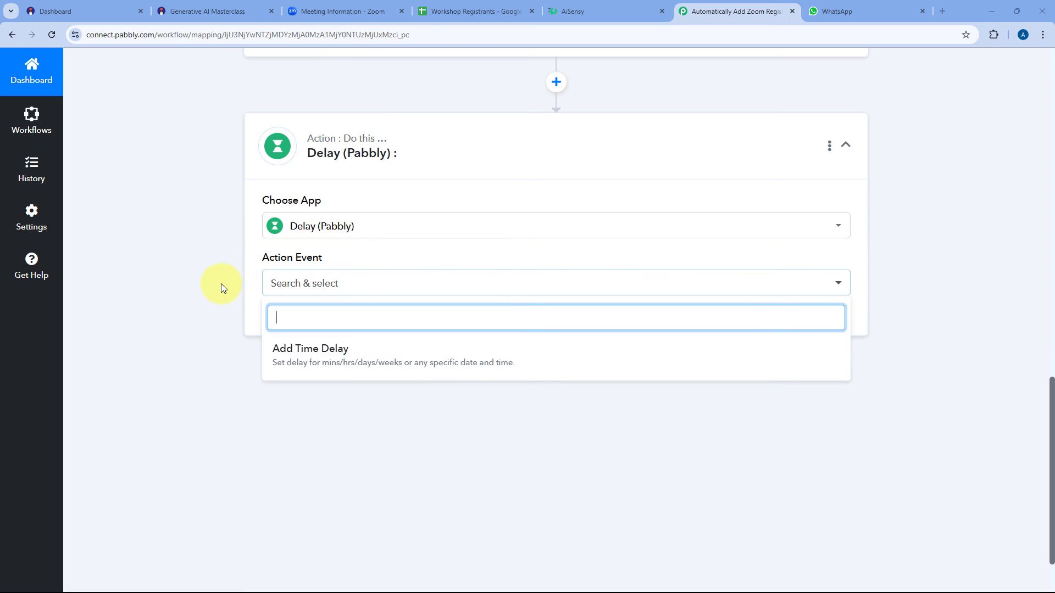
left_click(347, 357)
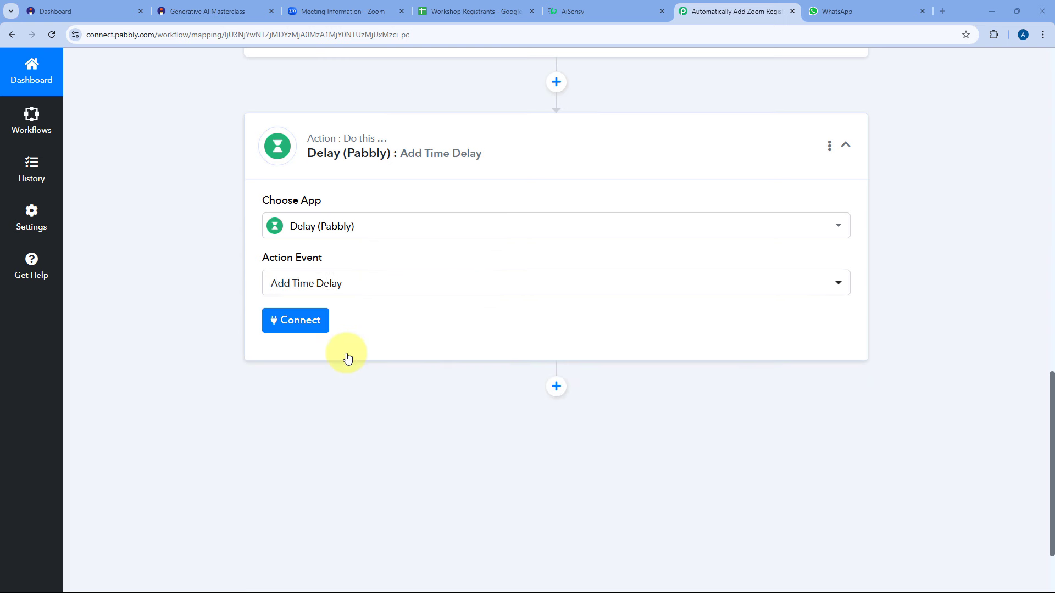
left_click(291, 320)
Set the delay type to Delay Until and map step 7's Result into Delay Date.
scroll(235, 323, "down", 3)
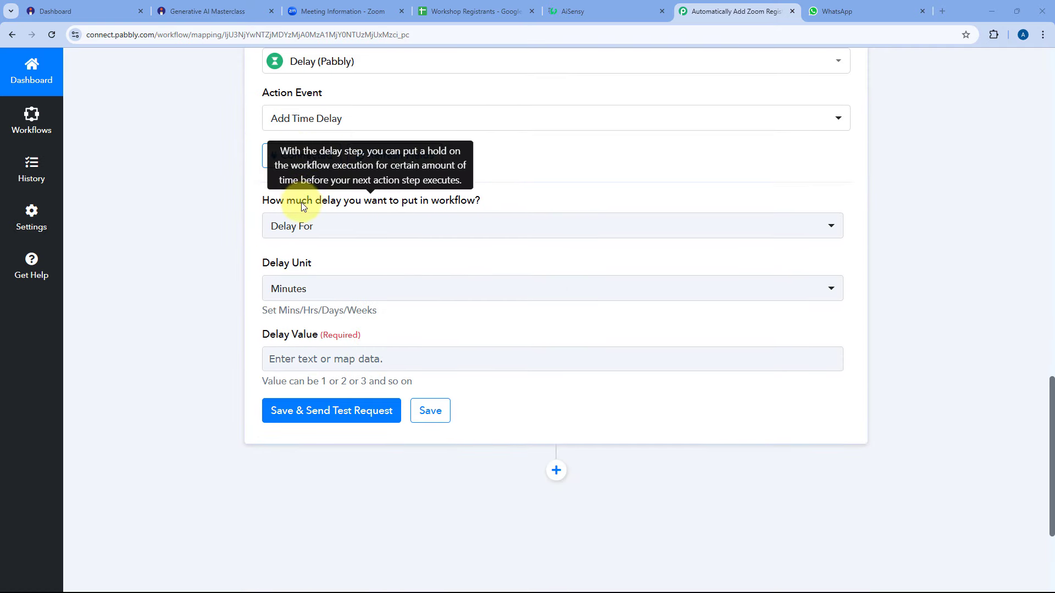
left_click(386, 233)
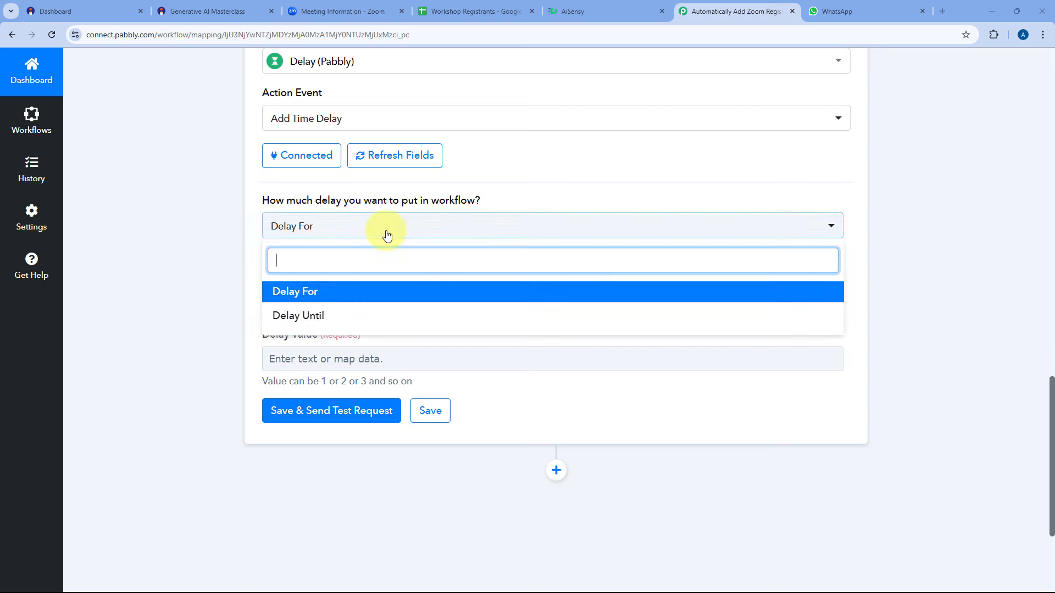
left_click(310, 316)
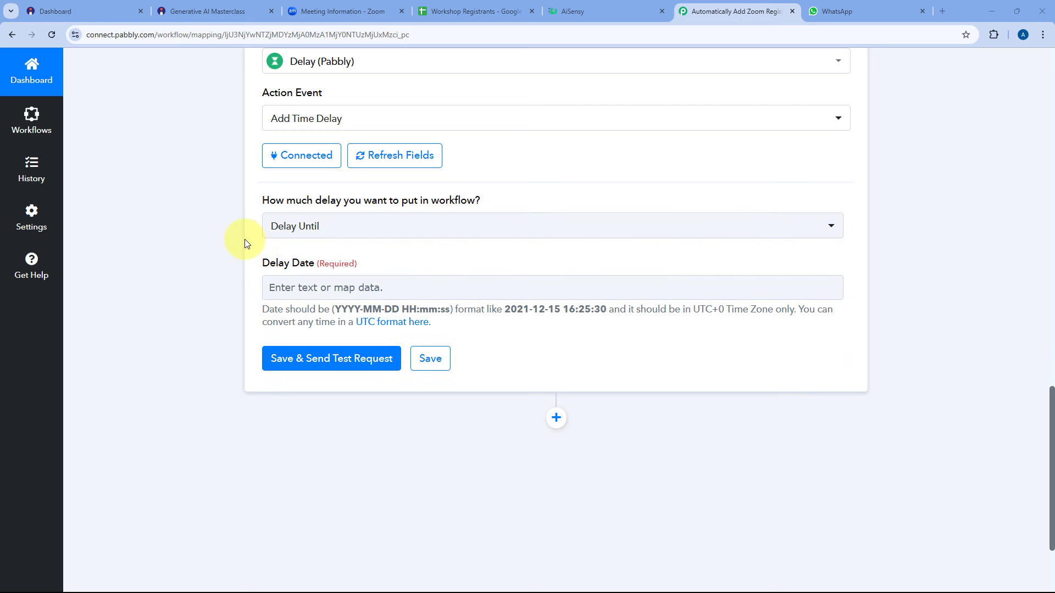
scroll(245, 239, "down", 1)
left_click(329, 224)
scroll(307, 245, "up", 2)
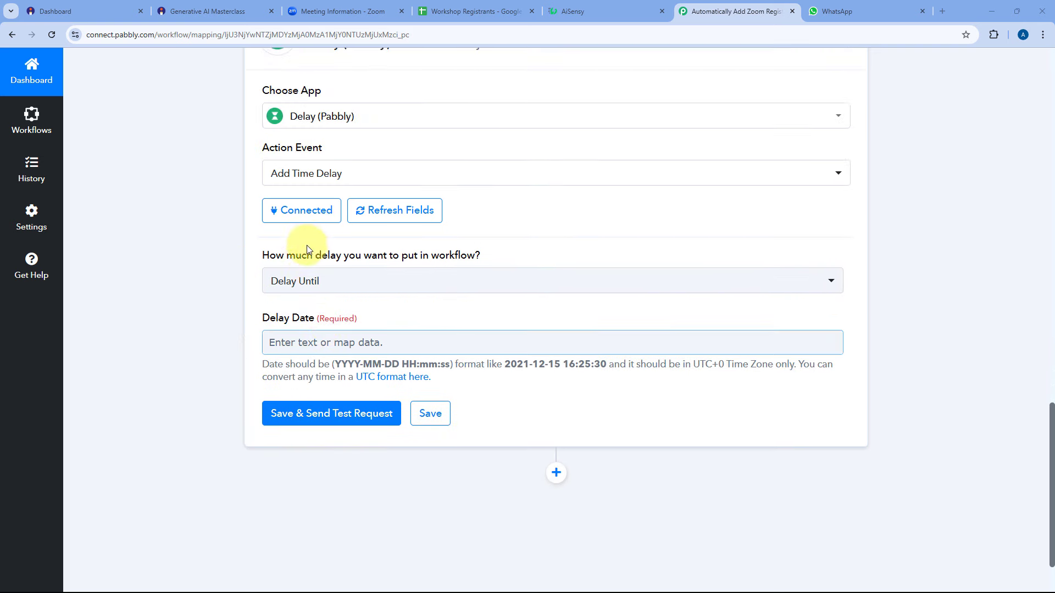
left_click(268, 341)
scroll(242, 324, "down", 3)
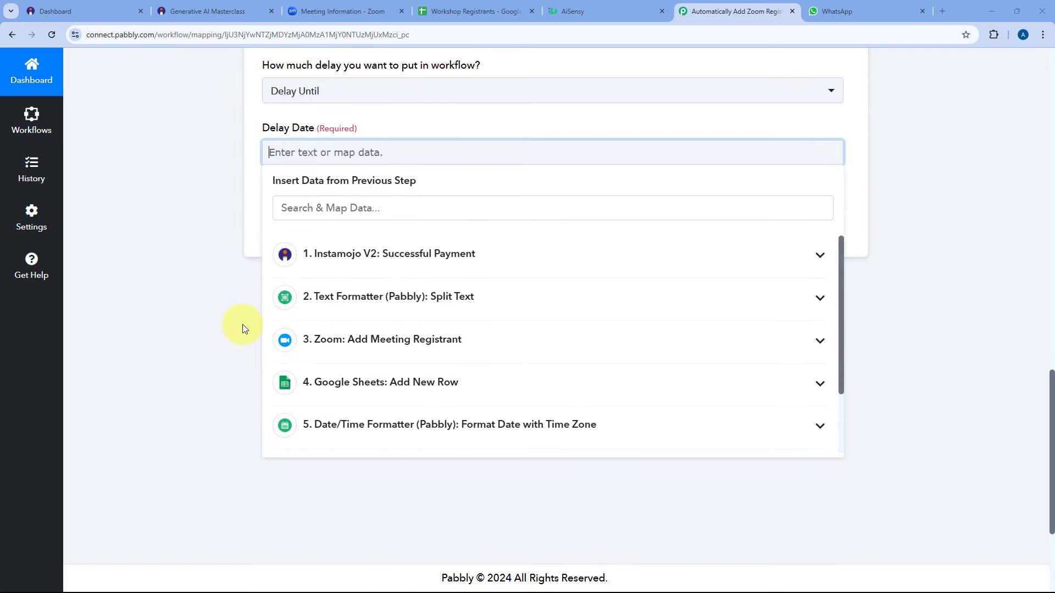
left_click(377, 515)
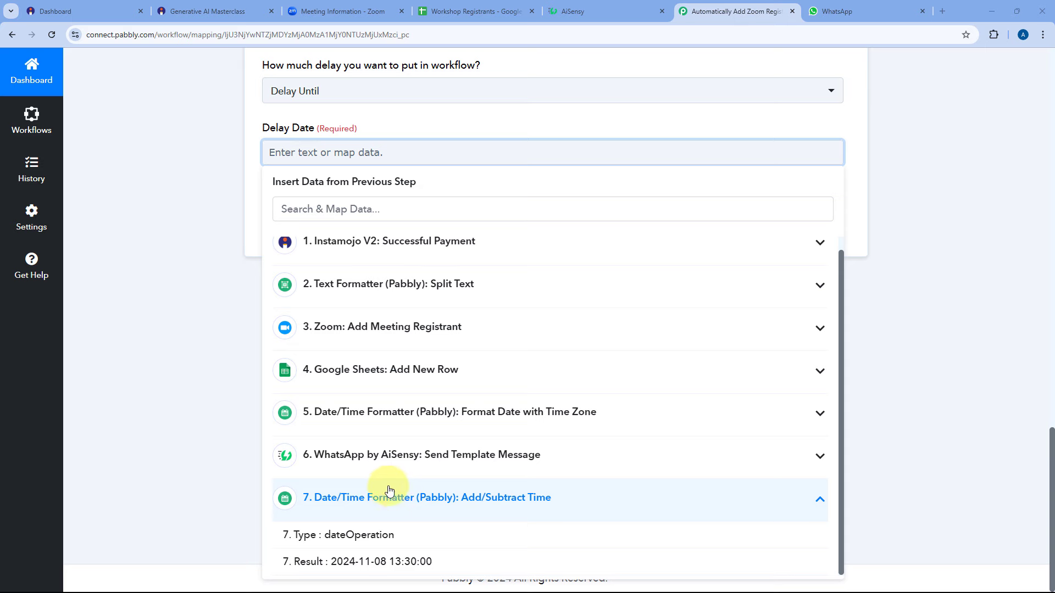
left_click(318, 563)
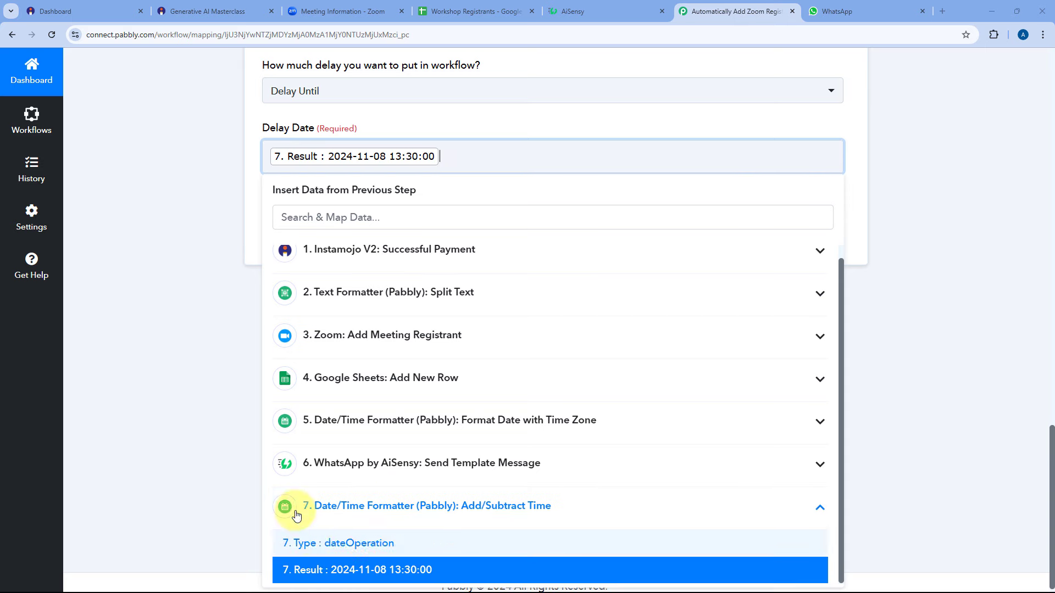
left_click(219, 215)
scroll(394, 161, "up", 2)
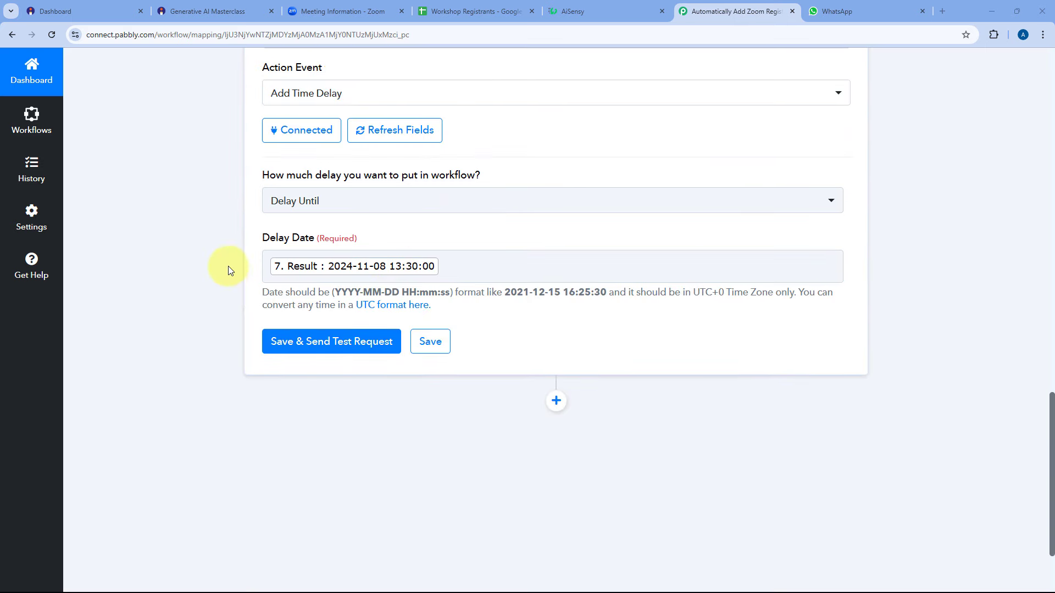
left_click(335, 342)
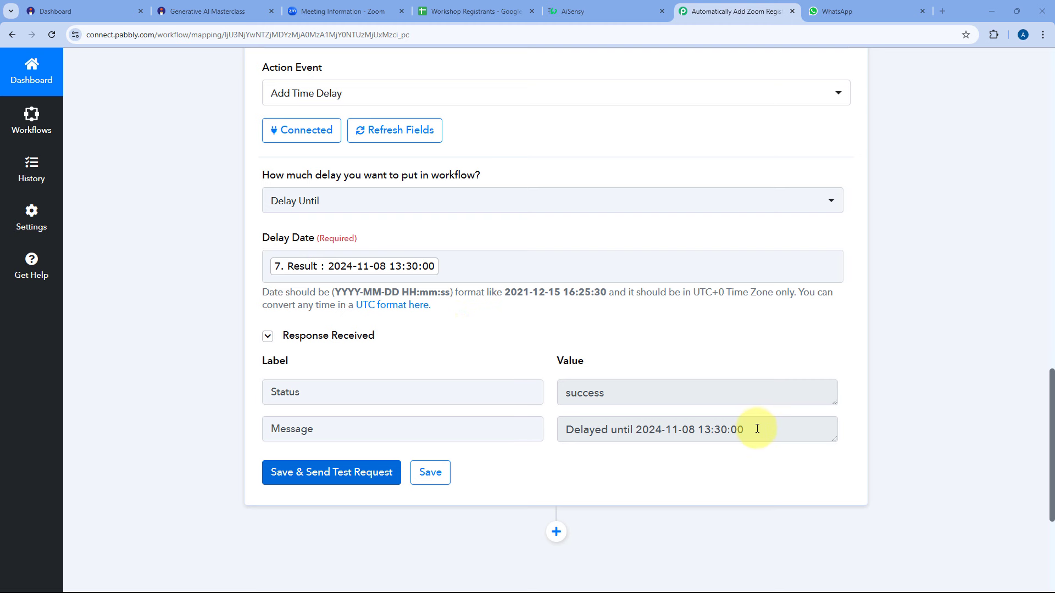
left_click_drag(757, 428, 561, 431)
left_click(550, 410)
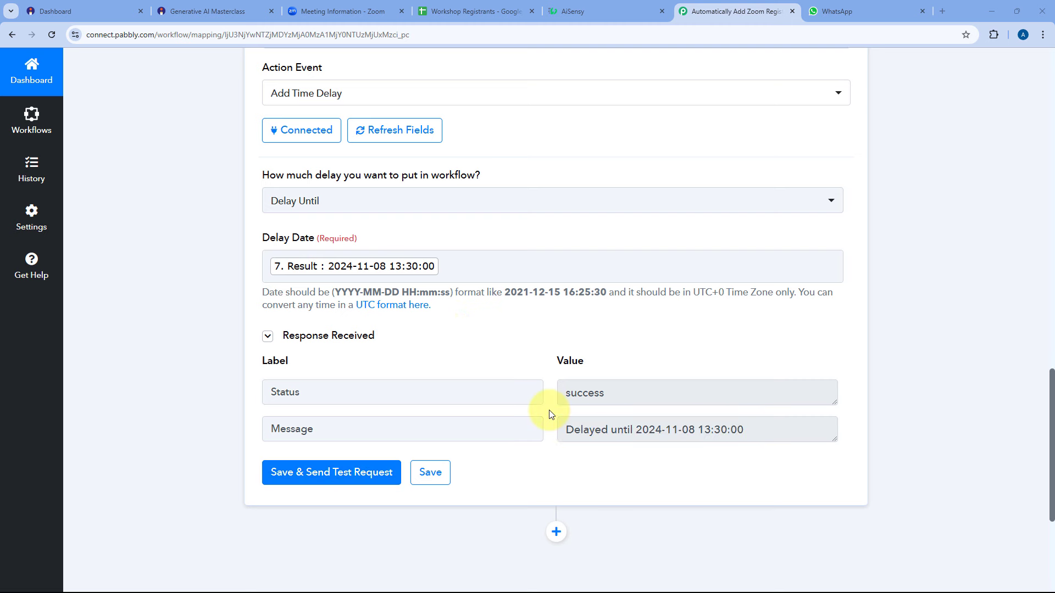
scroll(550, 410, "up", 4)
Add a WhatsApp by AiSensy step after the delay with the Send Template Message action, then connect it.
left_click(558, 160)
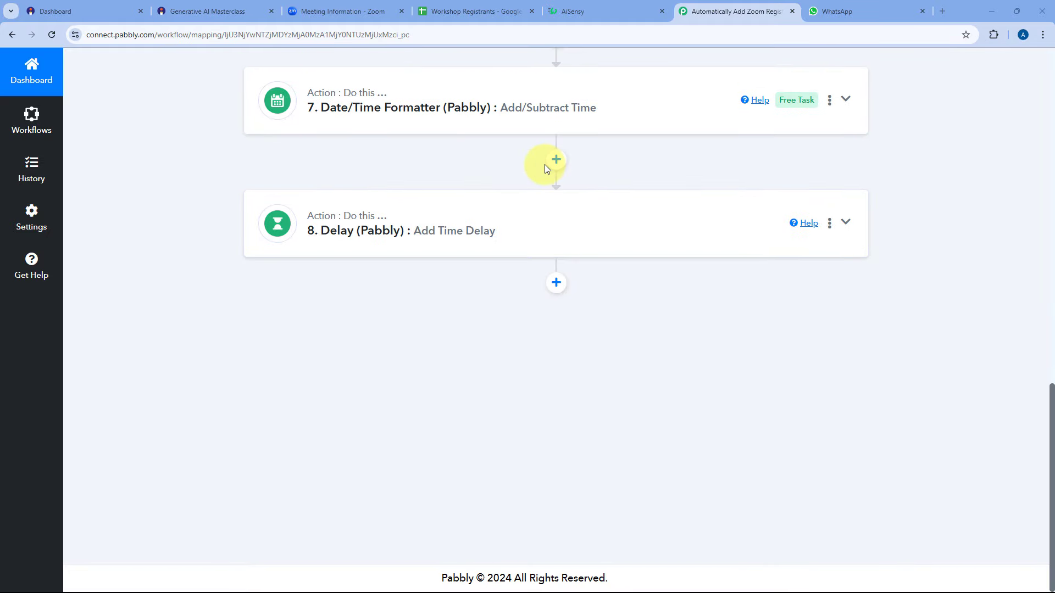
left_click(556, 285)
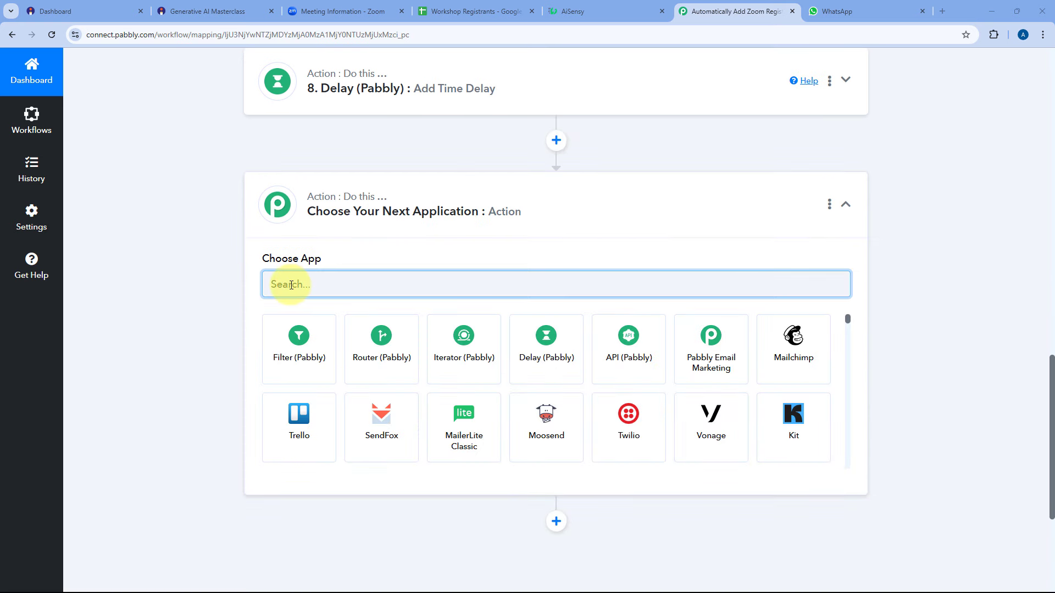
type("AiS")
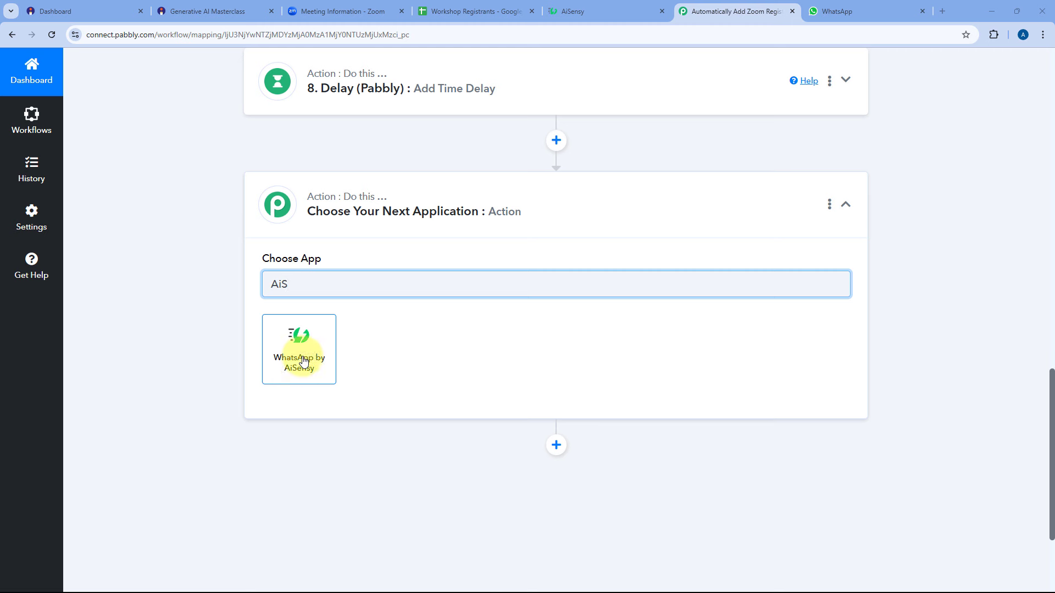
left_click(301, 359)
scroll(286, 270, "down", 2)
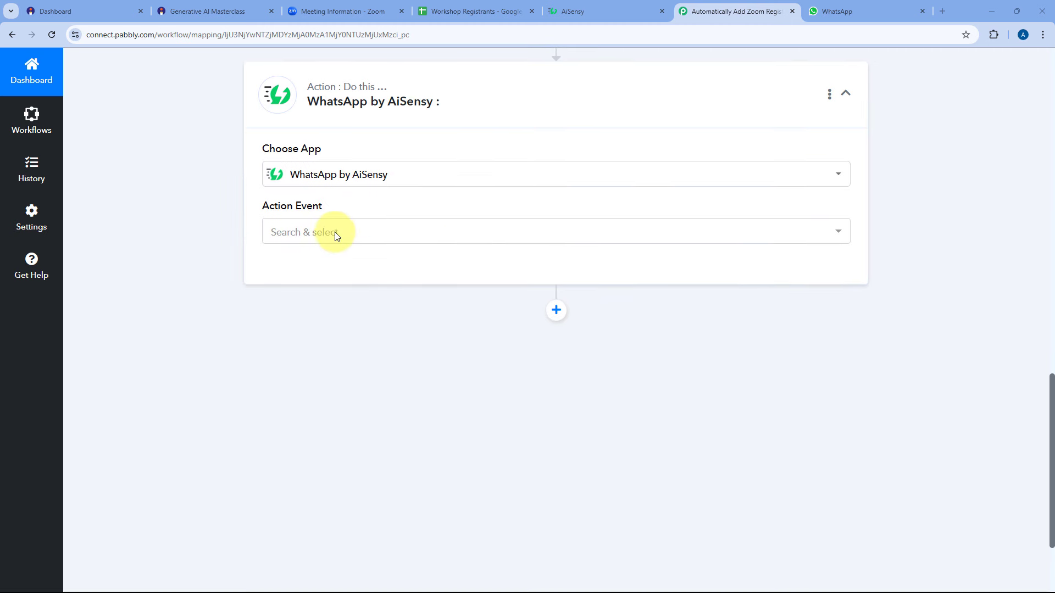
left_click(337, 235)
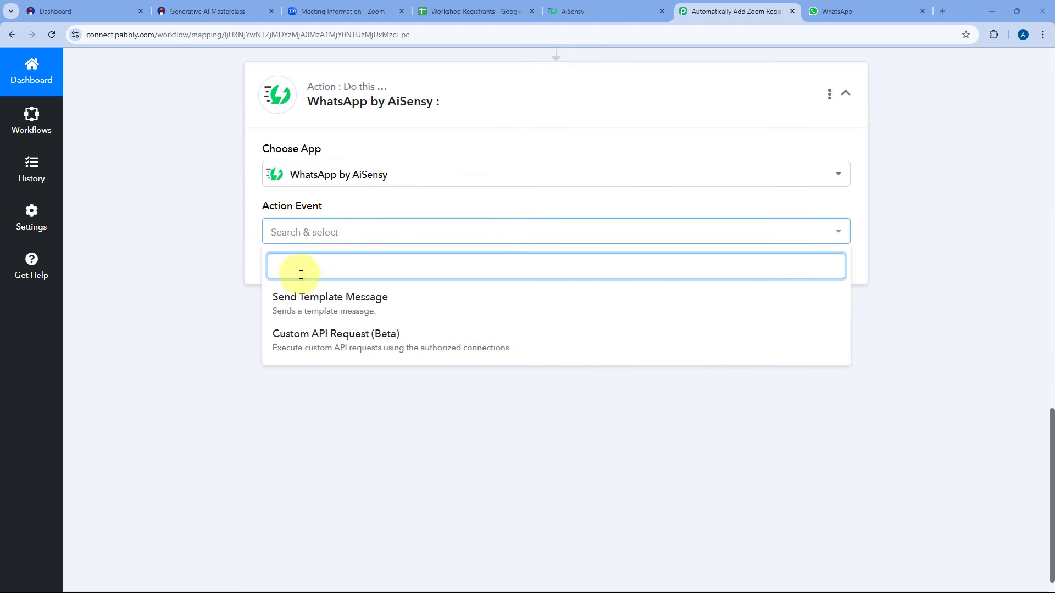
left_click(318, 297)
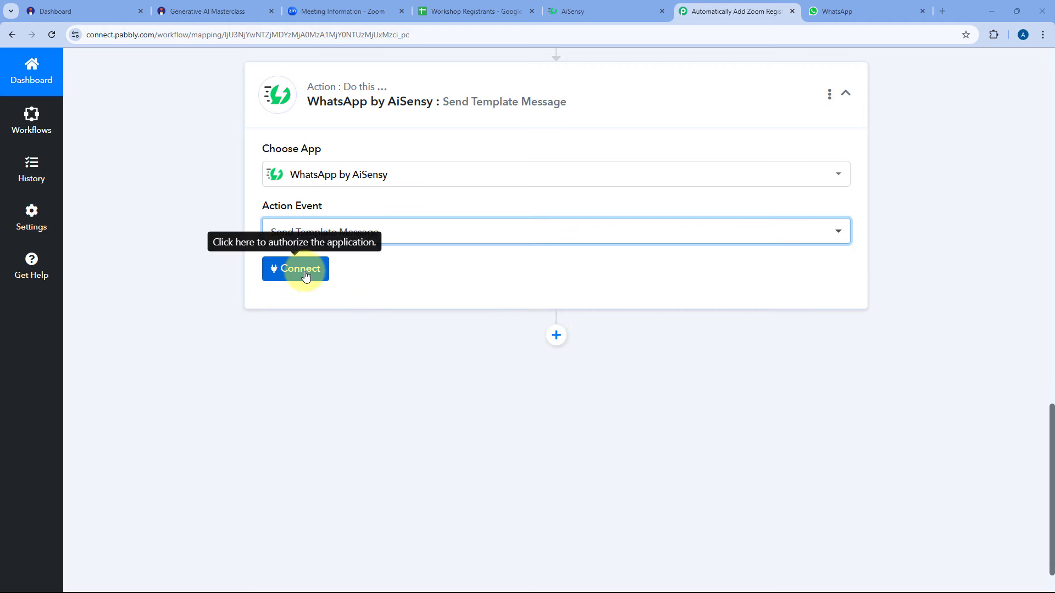
left_click(305, 273)
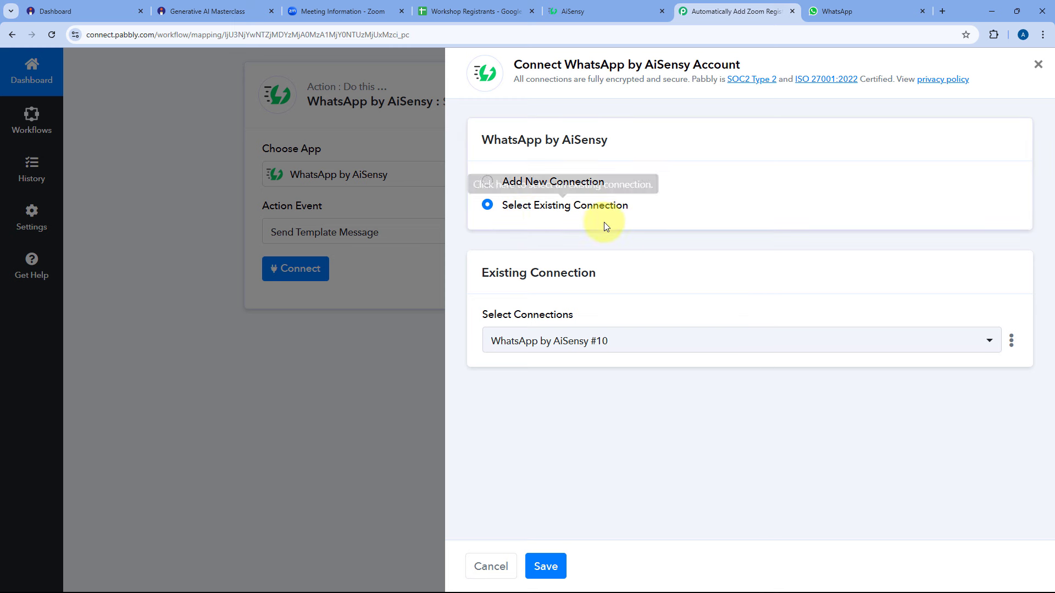
Save the existing AiSensy connection so the Campaign Name field appears, then go to AiSensy.
left_click(552, 566)
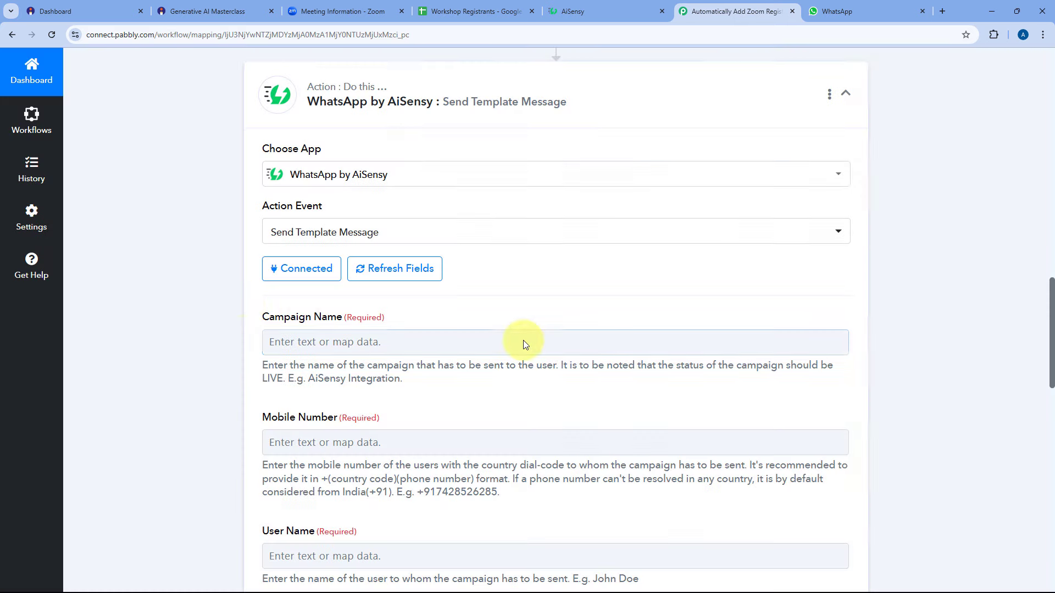
scroll(237, 297, "down", 2)
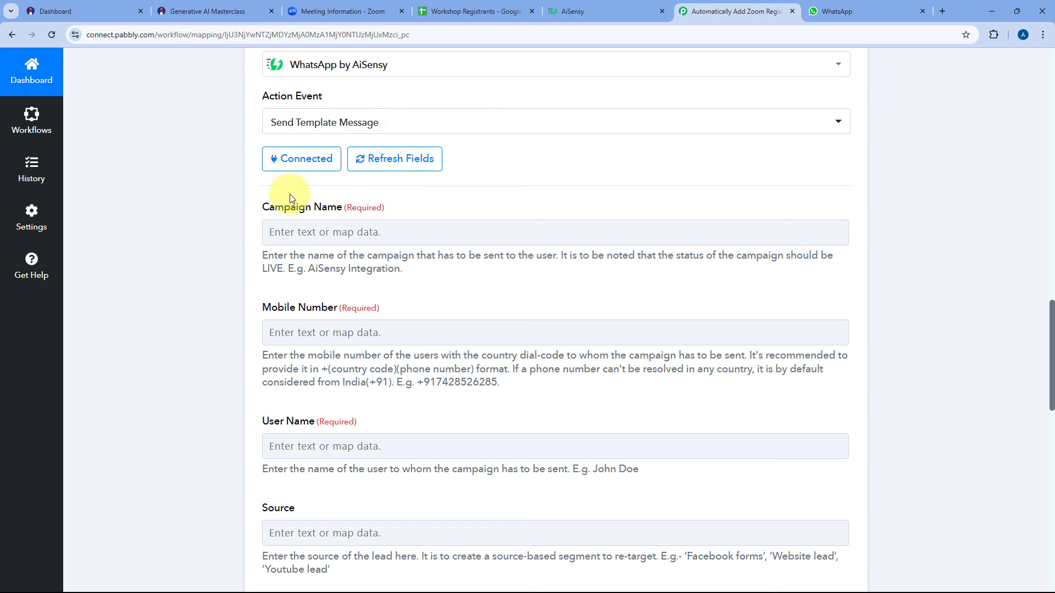
left_click(315, 229)
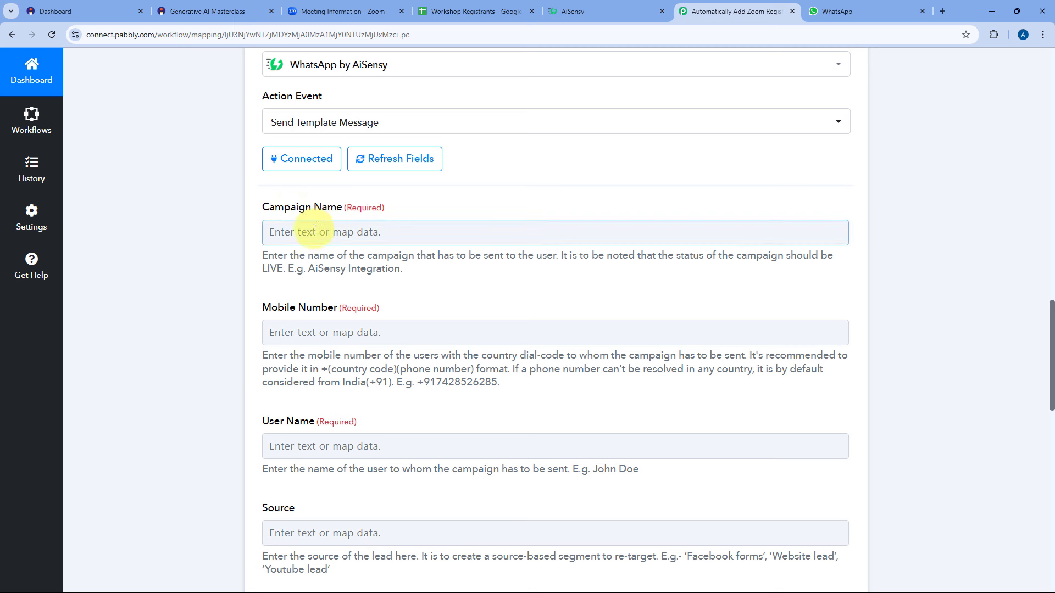
left_click(593, 5)
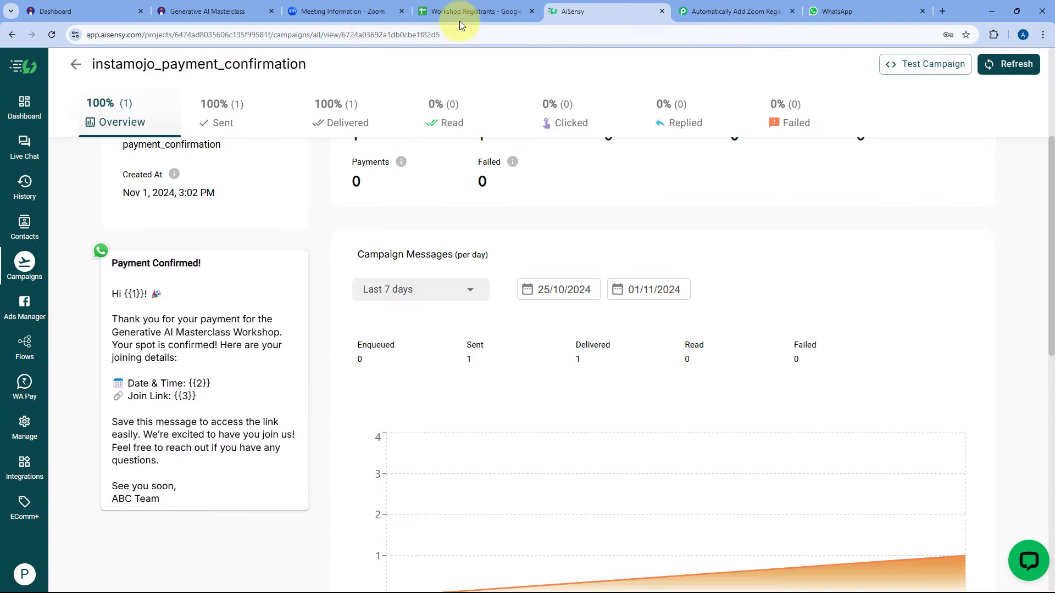
Create an API campaign named '1 Day Before Workshop', copy its name, and choose template 1_day_before.
left_click(76, 64)
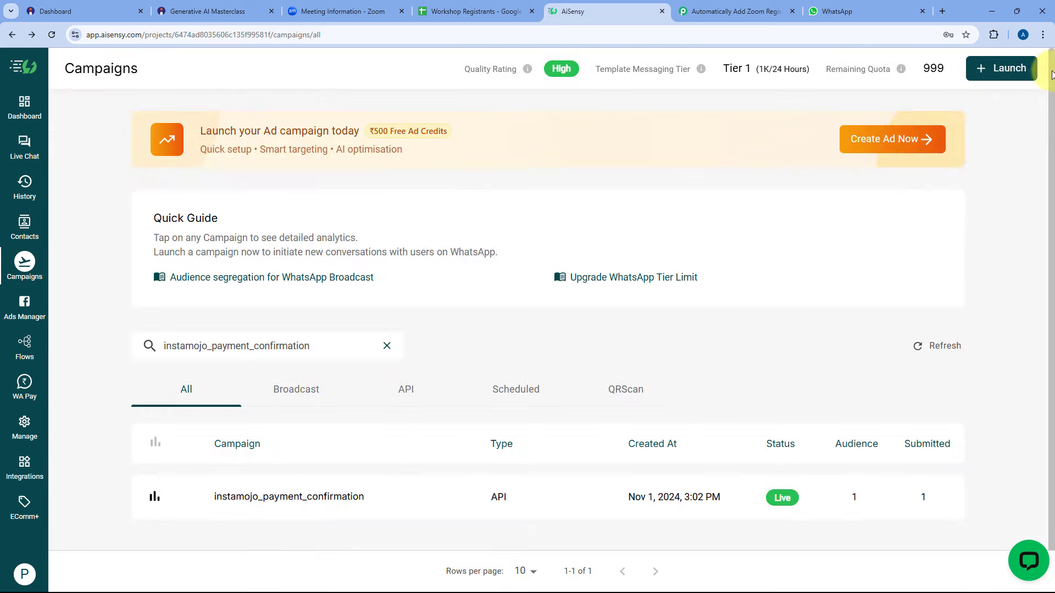
left_click(1013, 67)
left_click(791, 235)
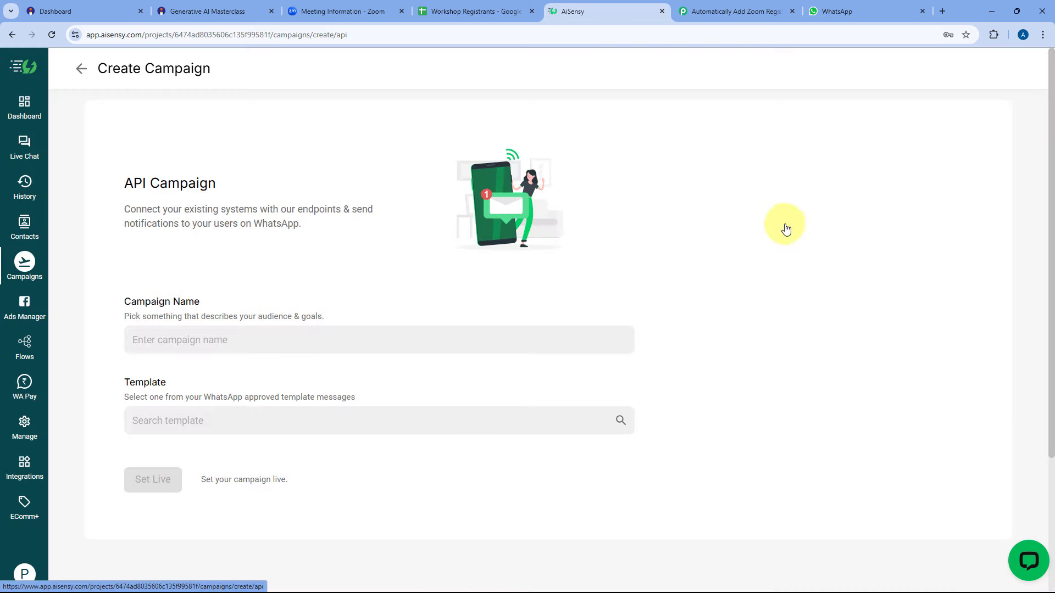
left_click(150, 342)
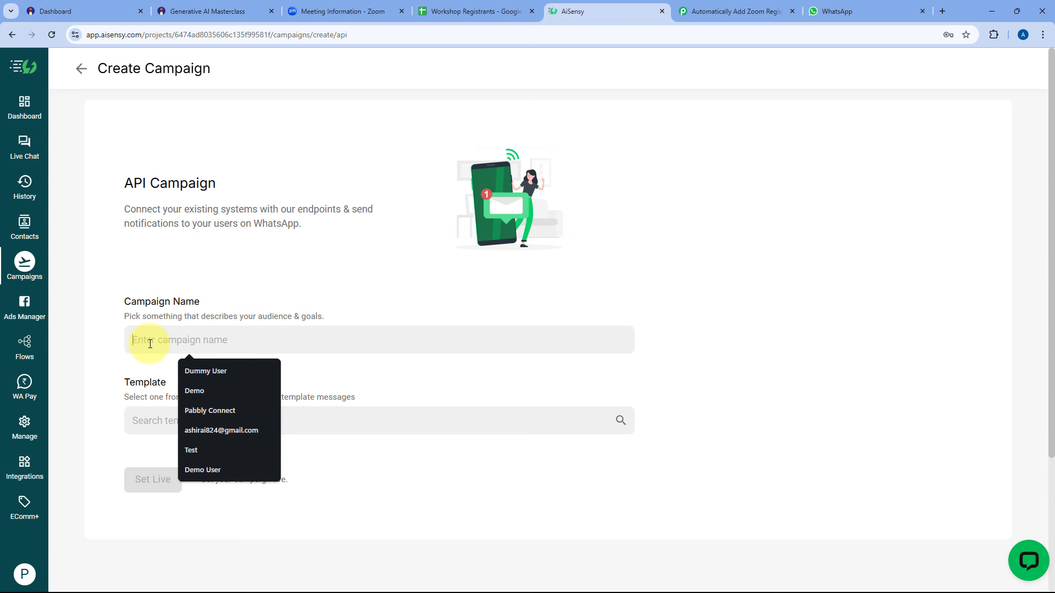
type("1 Day Before Workshop")
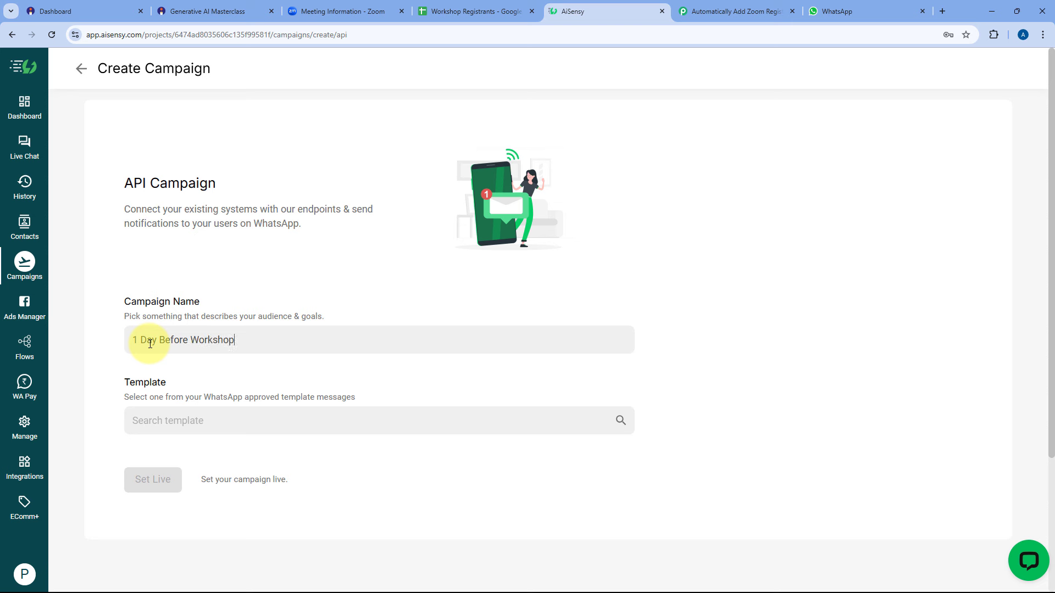
triple_click(150, 343)
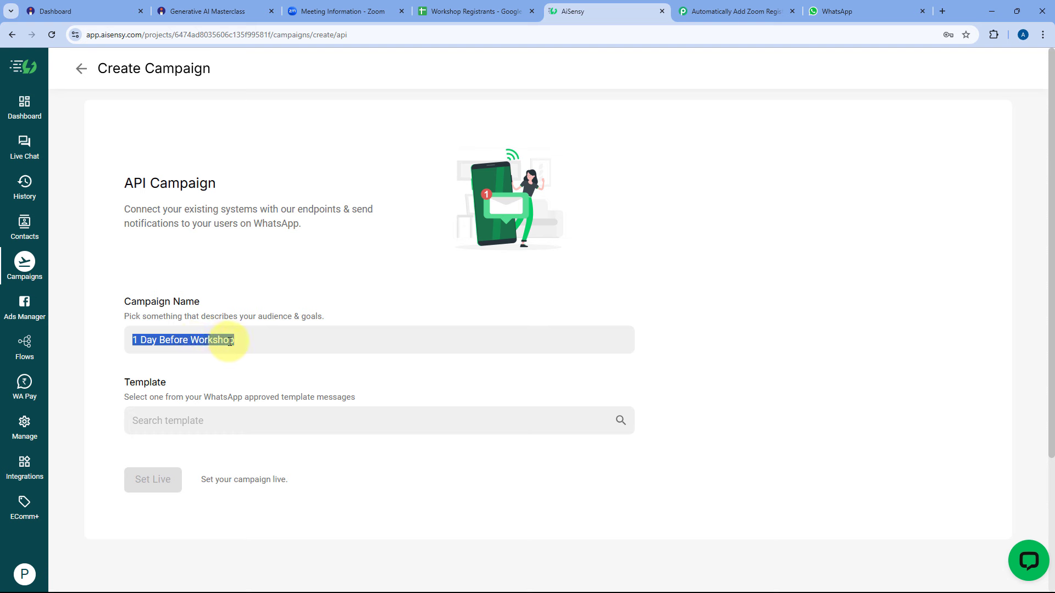
right_click(210, 340)
left_click(254, 87)
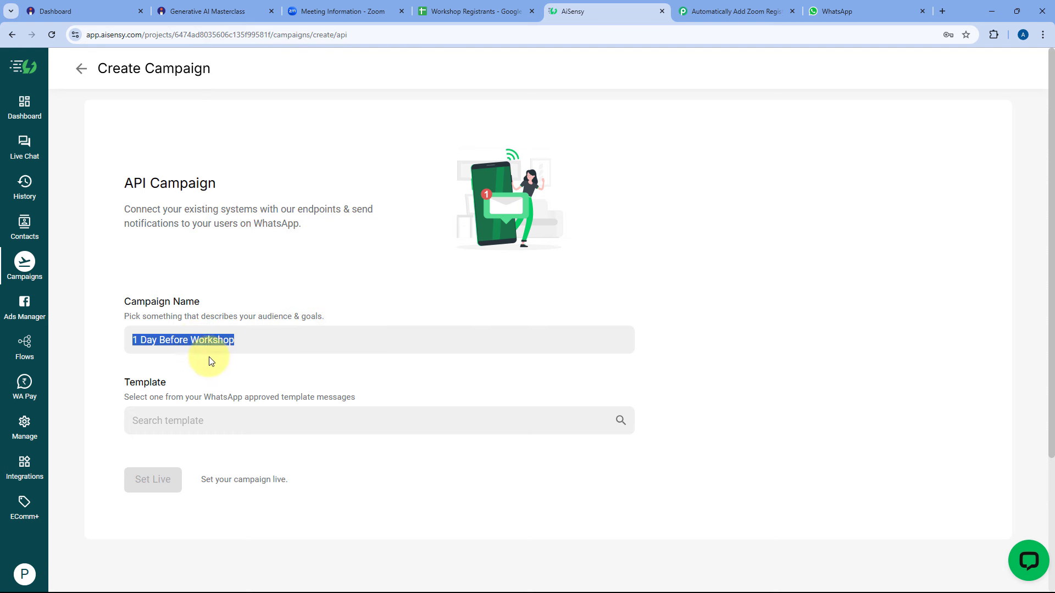
left_click(214, 389)
left_click(204, 420)
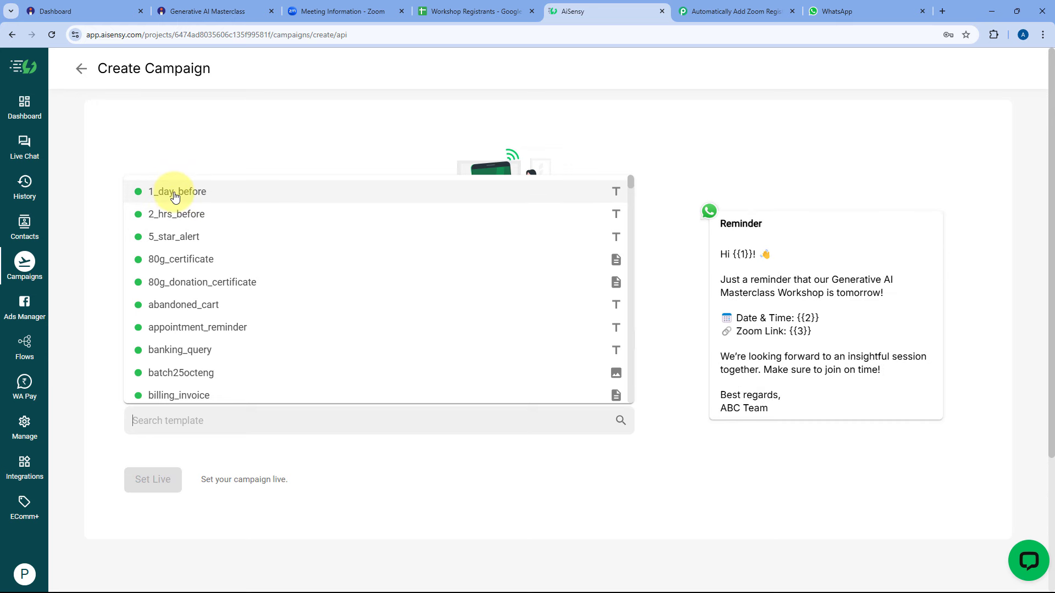
left_click(172, 193)
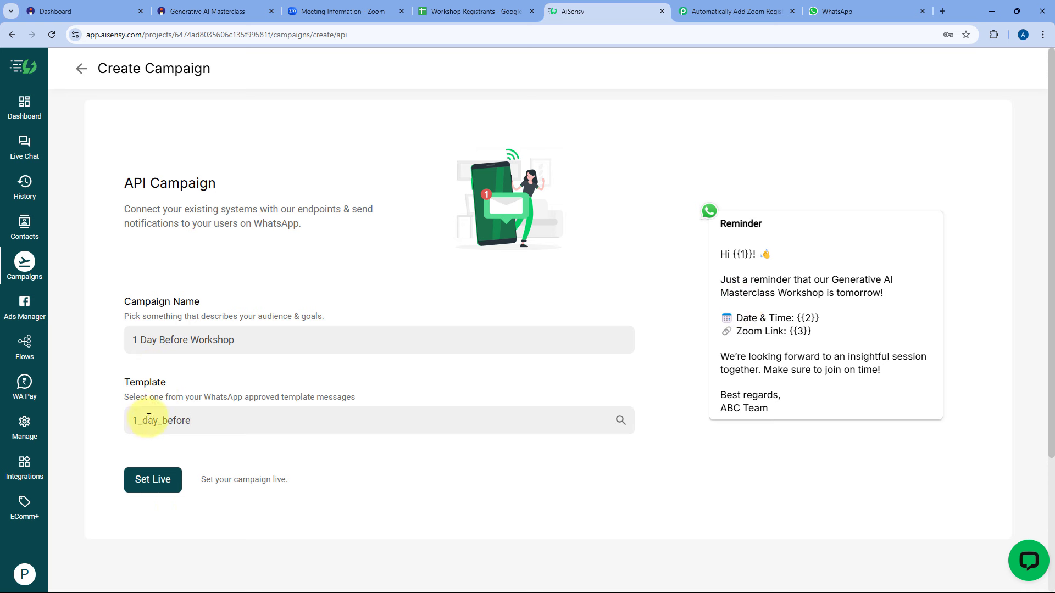
Set the campaign live and copy its title from the campaign overview.
left_click(150, 483)
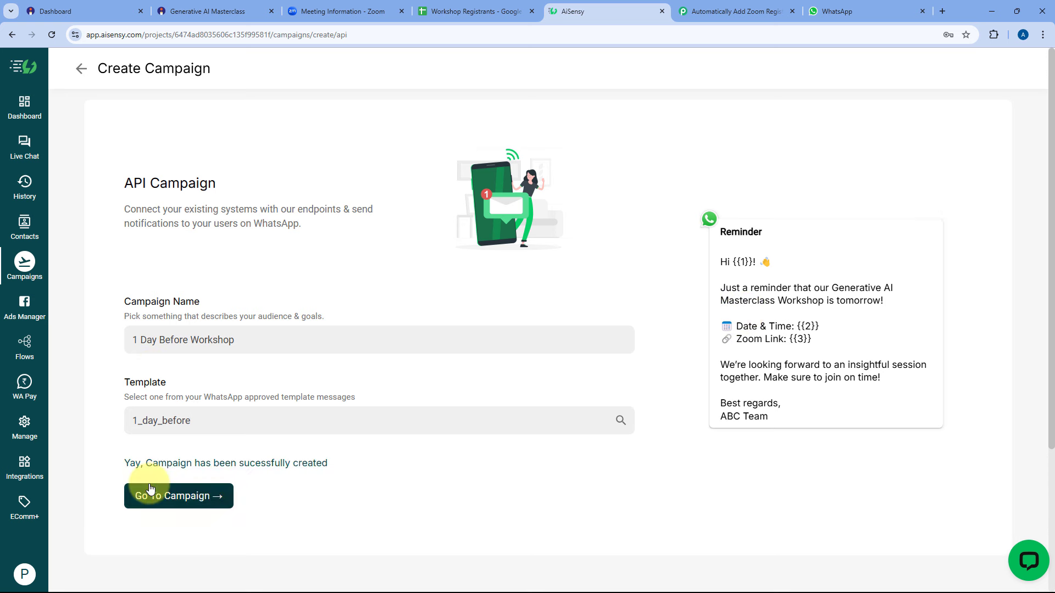
left_click(196, 495)
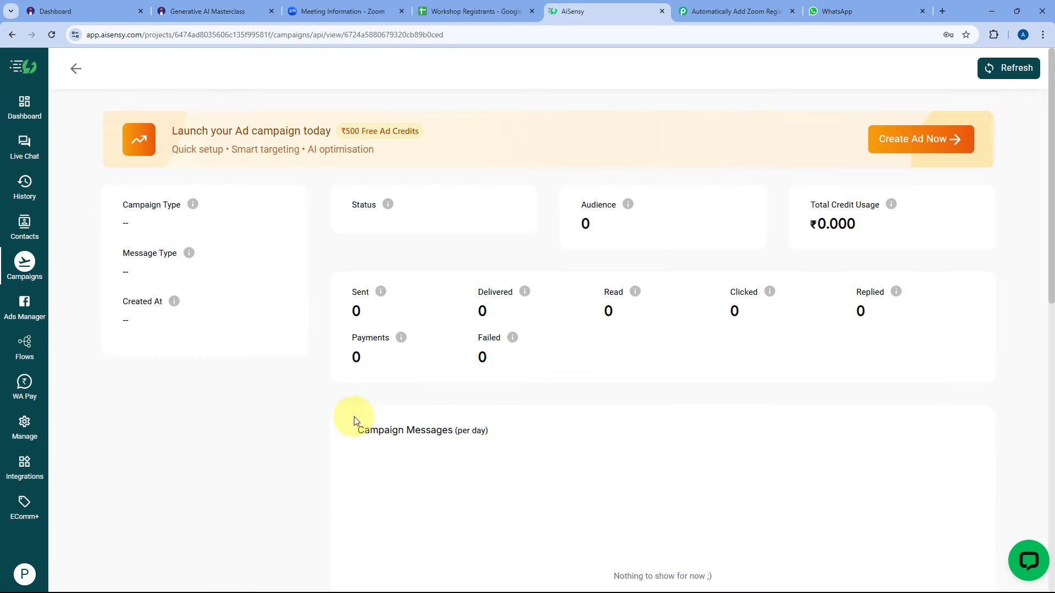
scroll(307, 324, "down", 3)
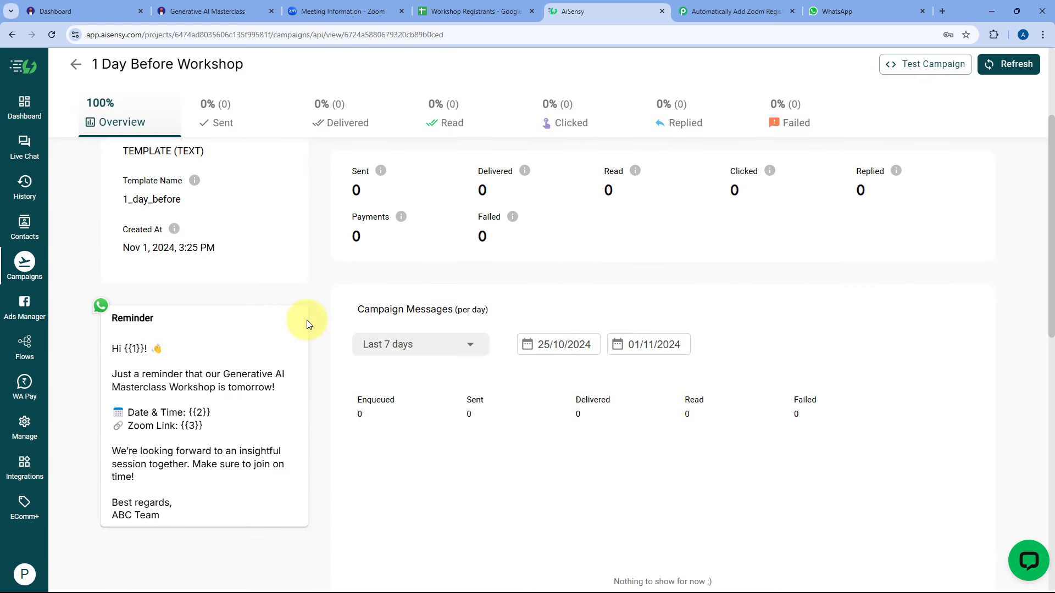
scroll(306, 324, "up", 1)
left_click_drag(244, 65, 112, 64)
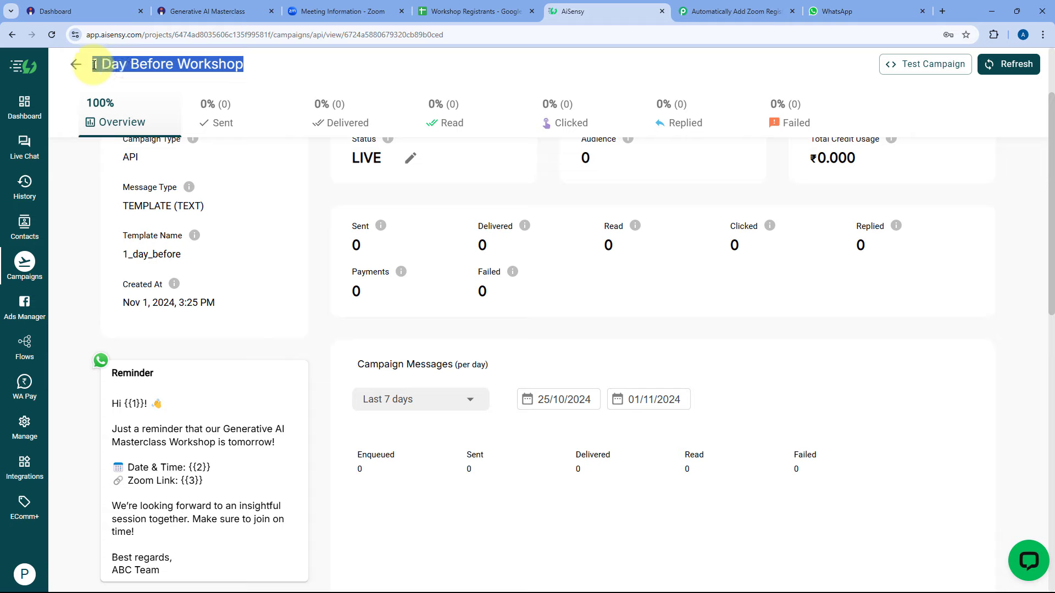
right_click(94, 65)
left_click(137, 80)
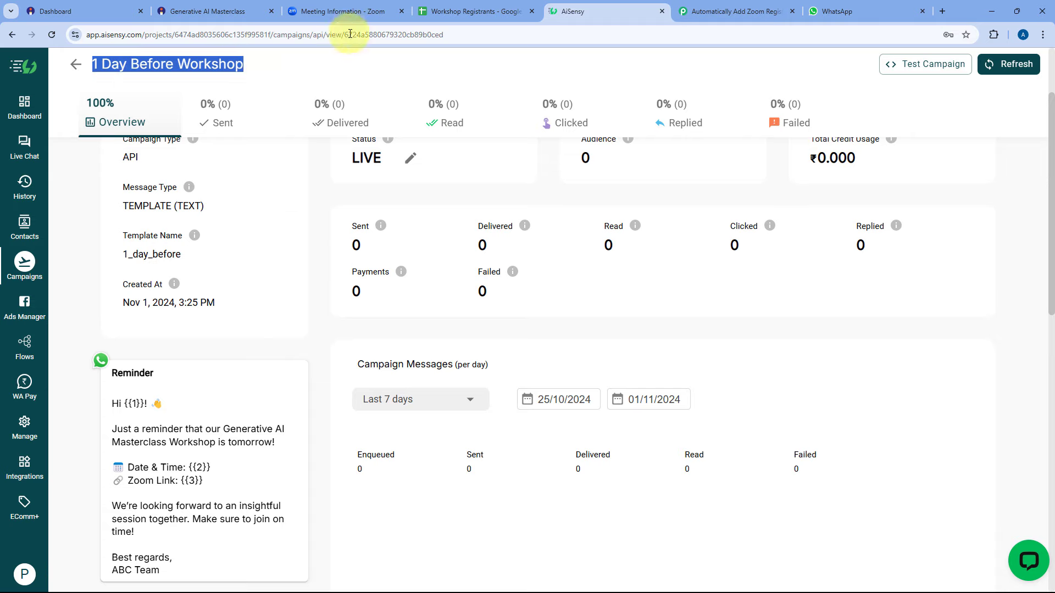
left_click(839, 10)
Paste '1 Day Before Workshop' into the AiSensy step's Campaign Name field.
left_click(734, 11)
left_click(339, 233)
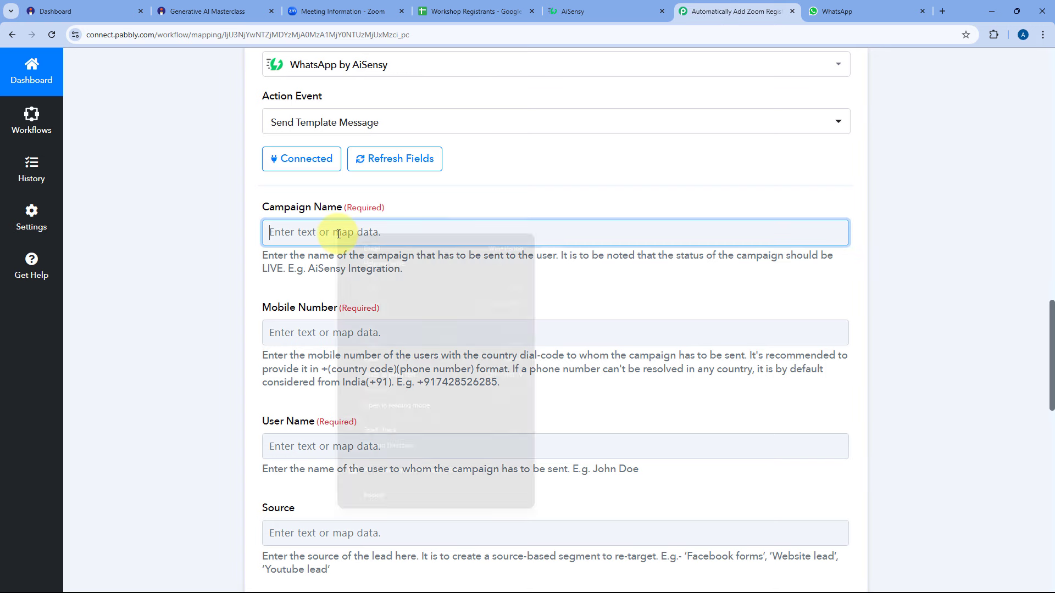
left_click(374, 359)
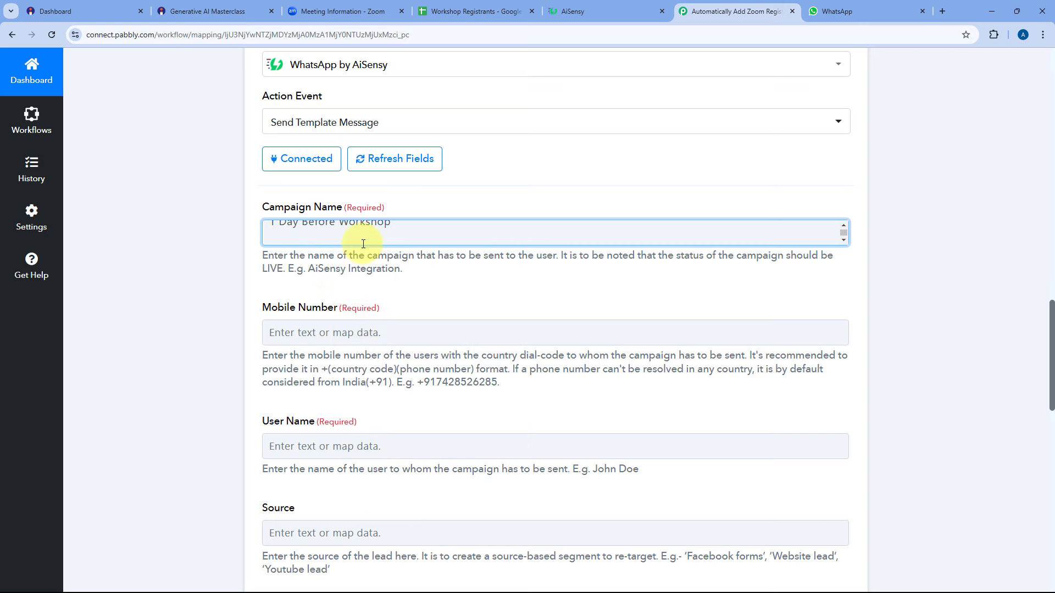
key("BackSpace")
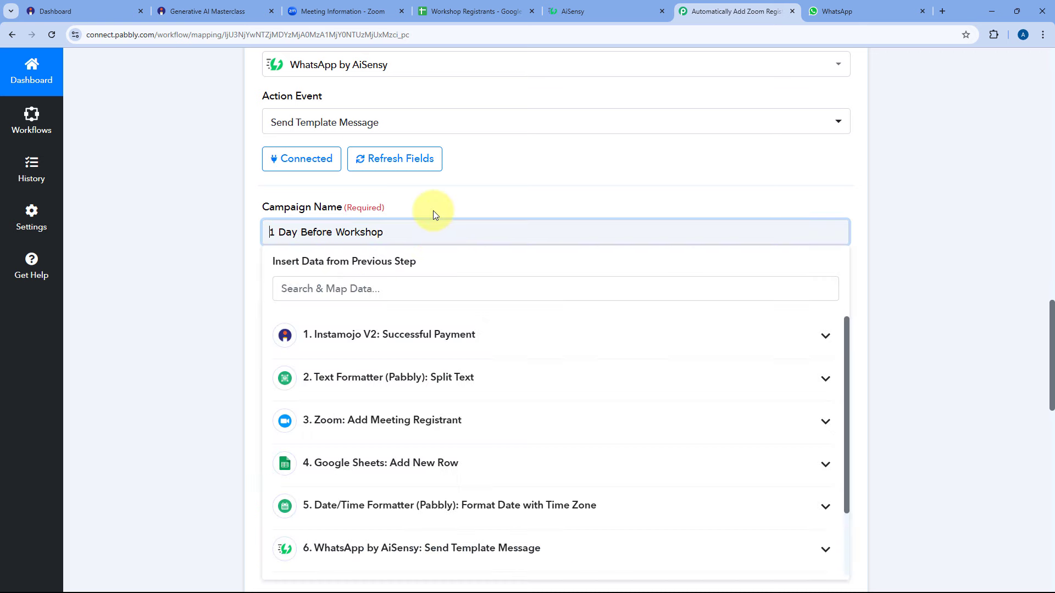
left_click(434, 210)
Map Instamojo's Buyer Phone into the Mobile Number field.
scroll(309, 230, "down", 1)
scroll(297, 220, "down", 3)
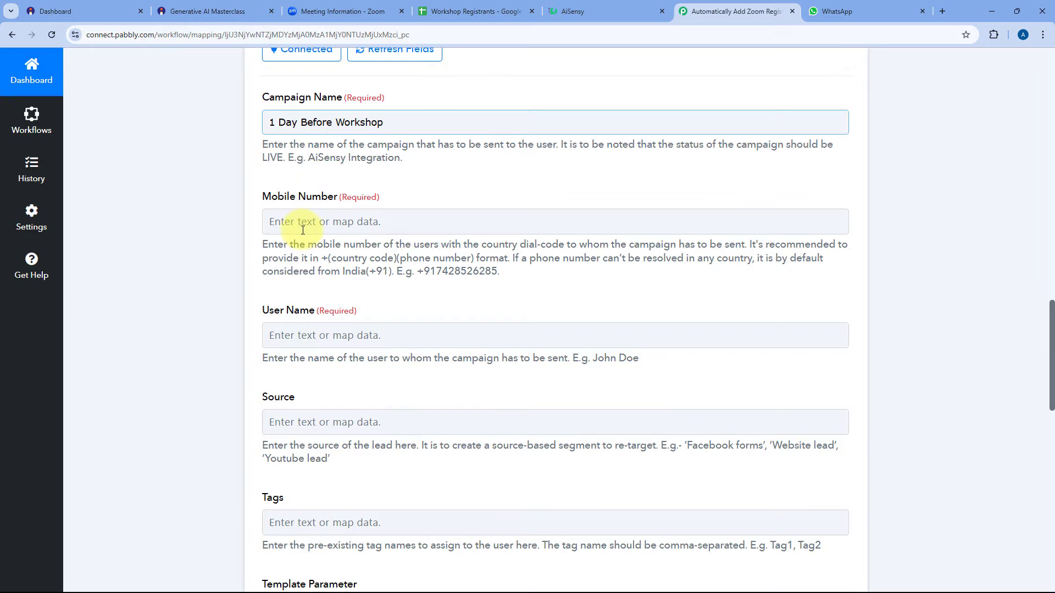
left_click(302, 175)
left_click(319, 167)
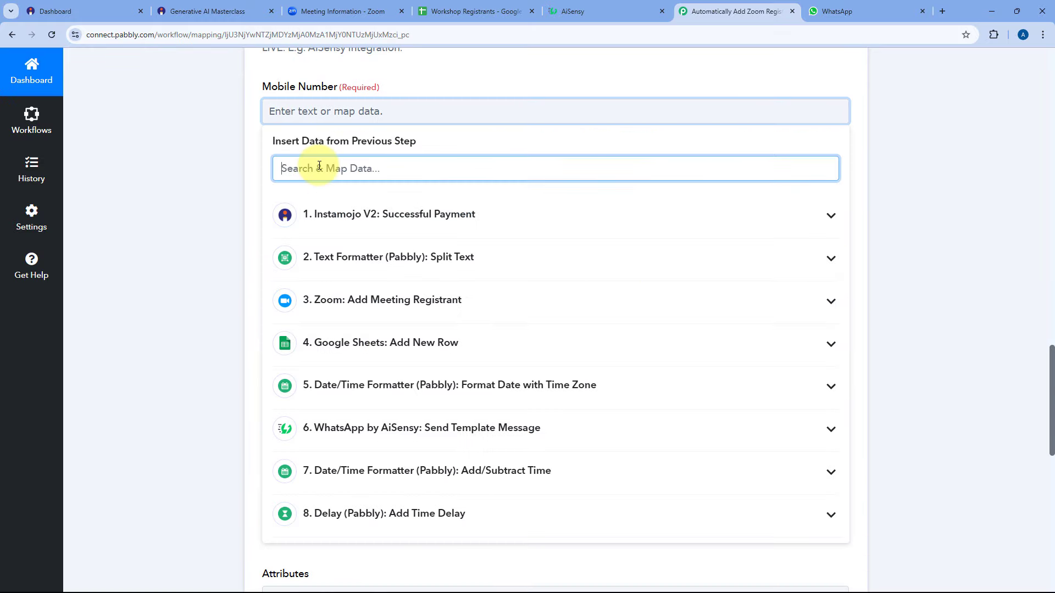
type("Ph")
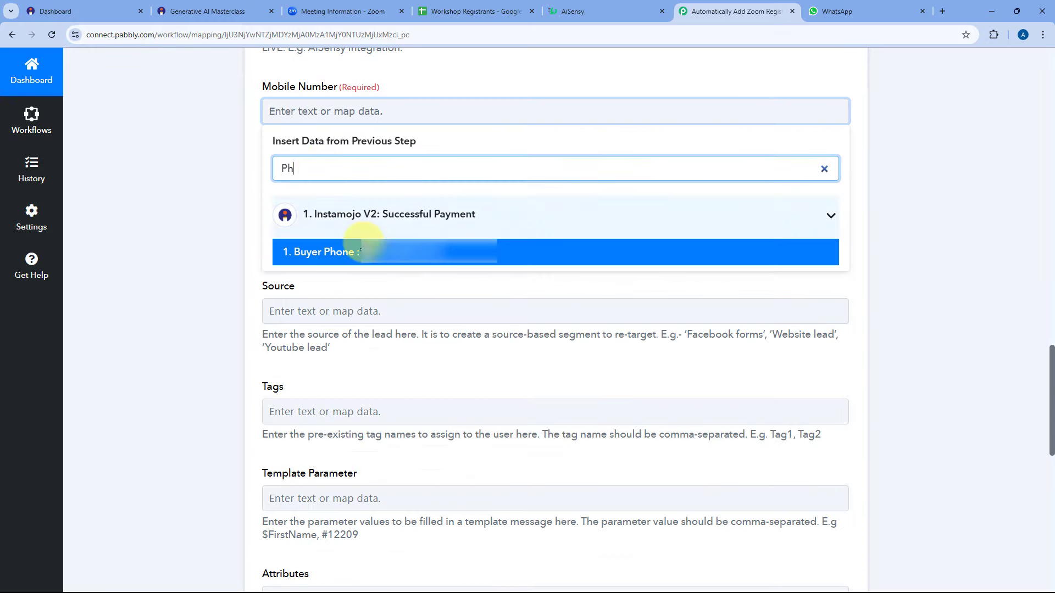
left_click(319, 252)
left_click(233, 157)
Map Instamojo's Buyer Name into the User Name field.
scroll(247, 167, "down", 2)
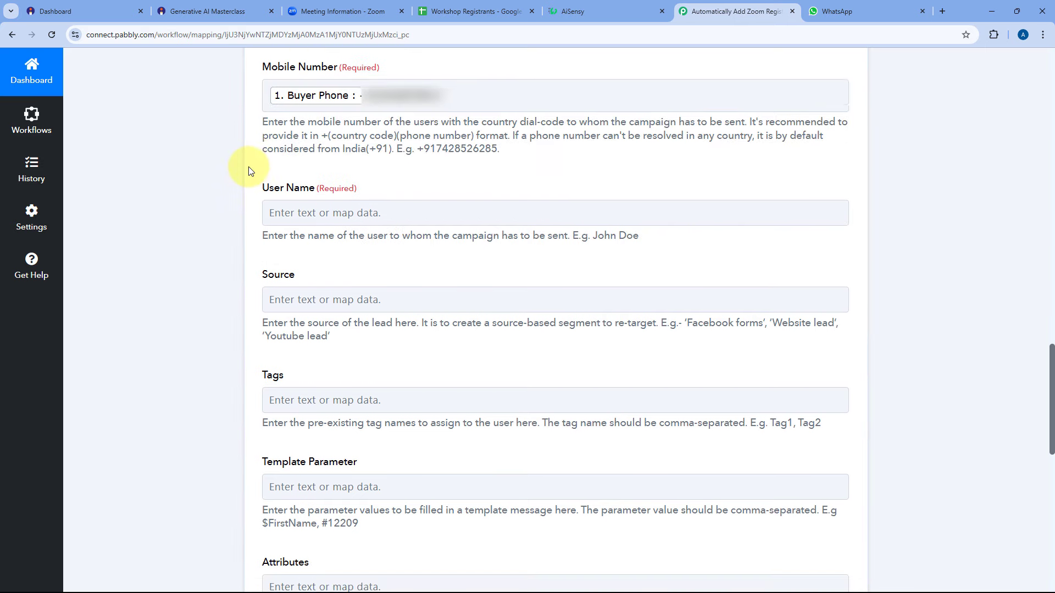
left_click(312, 127)
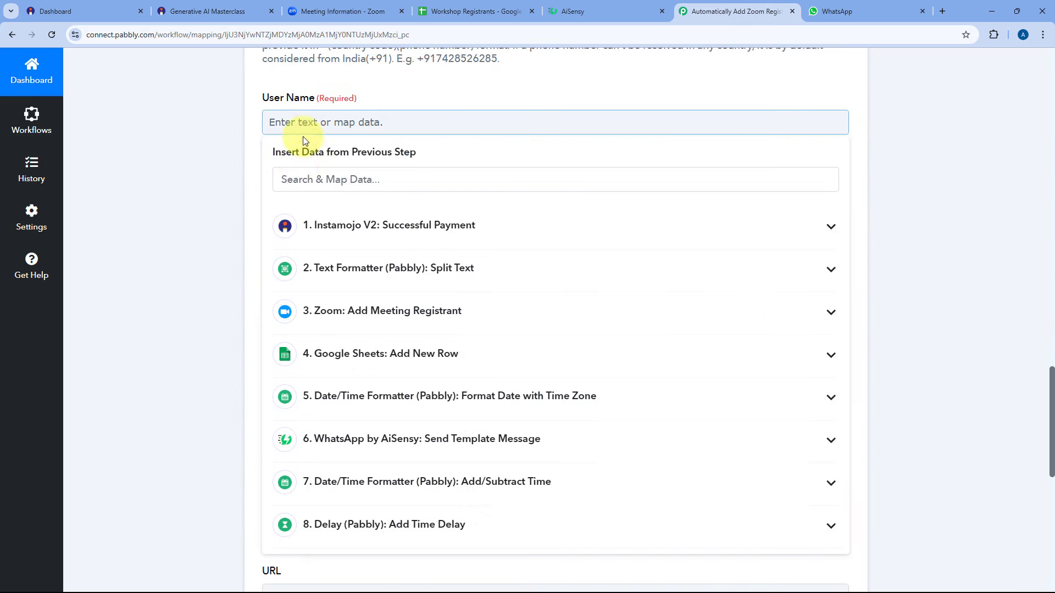
left_click(316, 180)
type("nme")
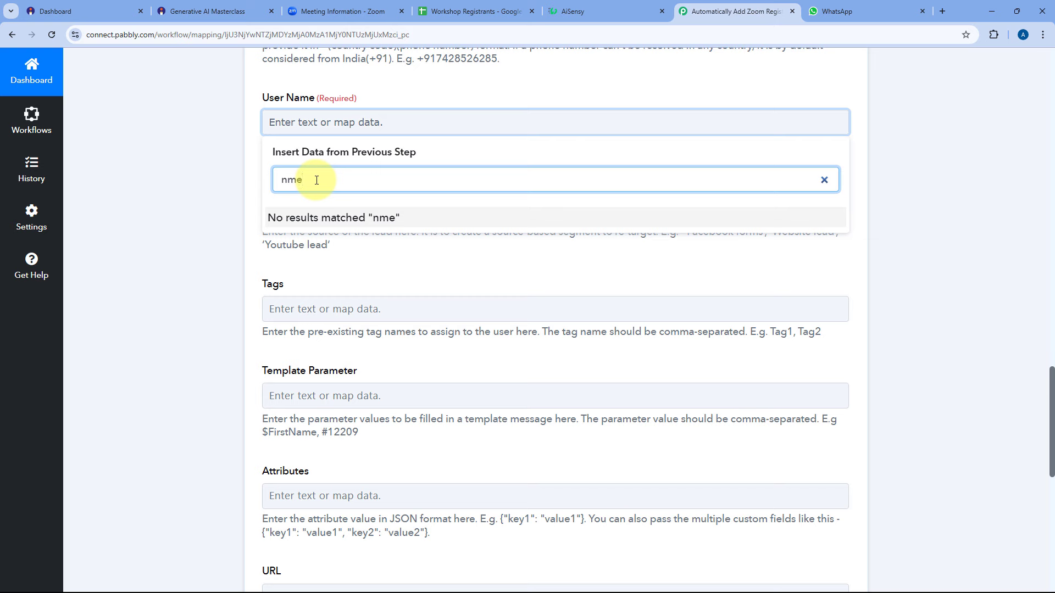
key("BackSpace")
key("BackSpace")
key("BackSpace")
type("Nam")
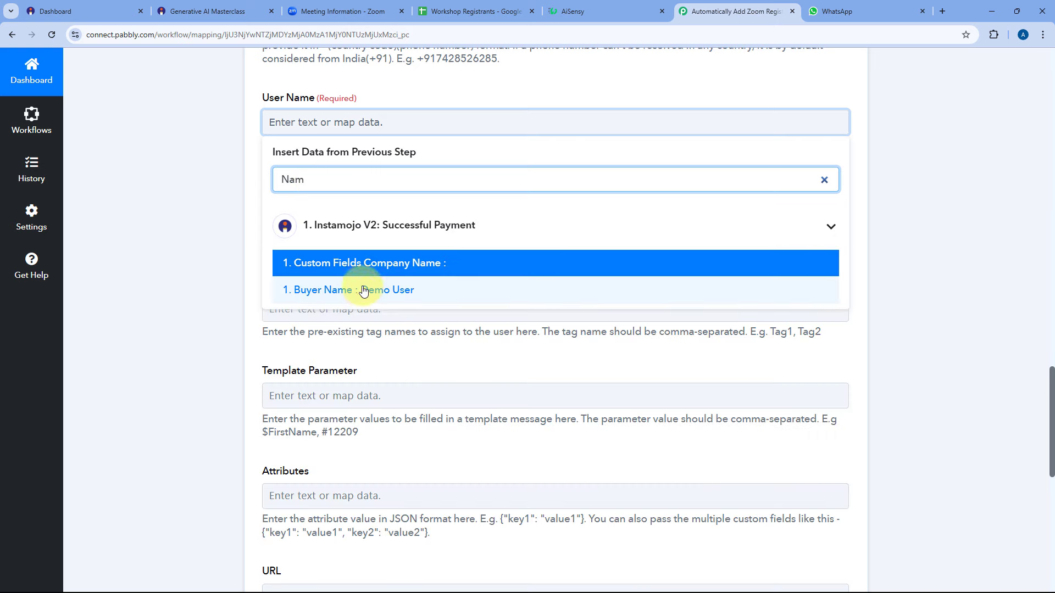
left_click(364, 291)
left_click(236, 206)
Set the Source field to Instamojo.
scroll(240, 196, "down", 1)
left_click(295, 159)
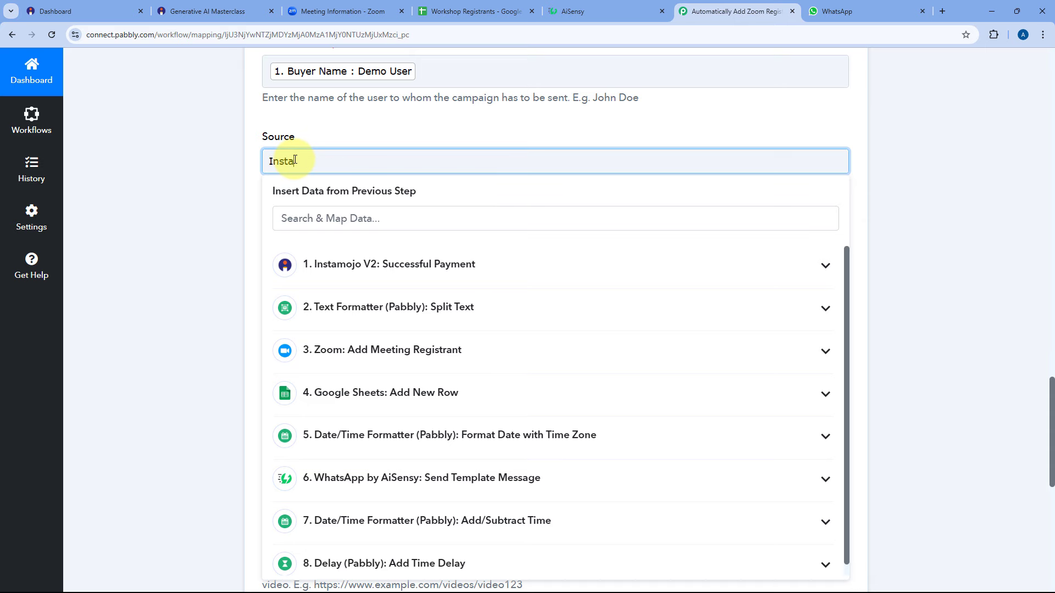
left_click(244, 159)
scroll(247, 160, "down", 2)
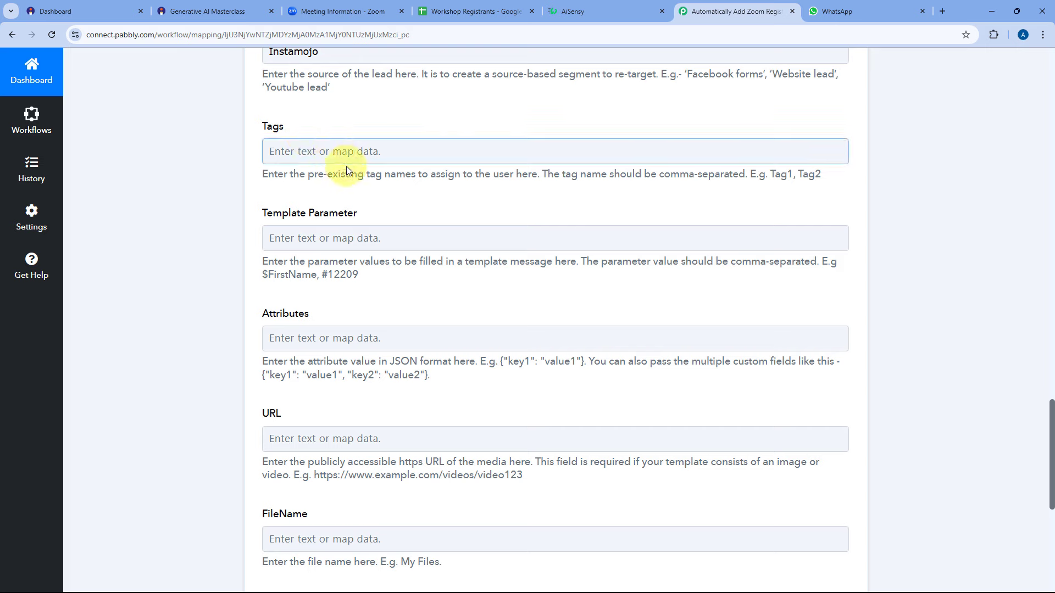
left_click(590, 10)
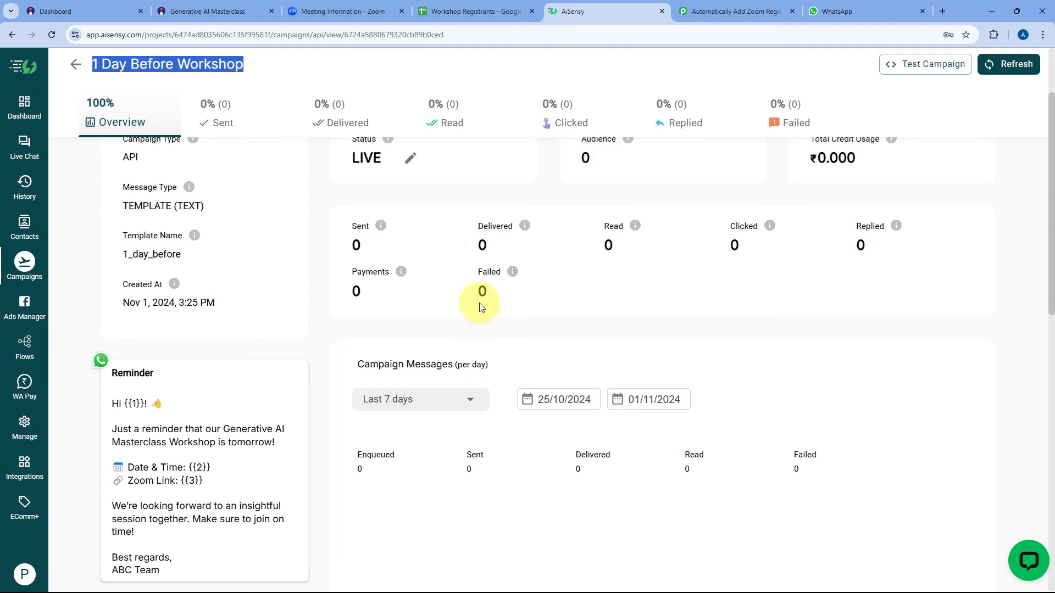
scroll(384, 308, "down", 2)
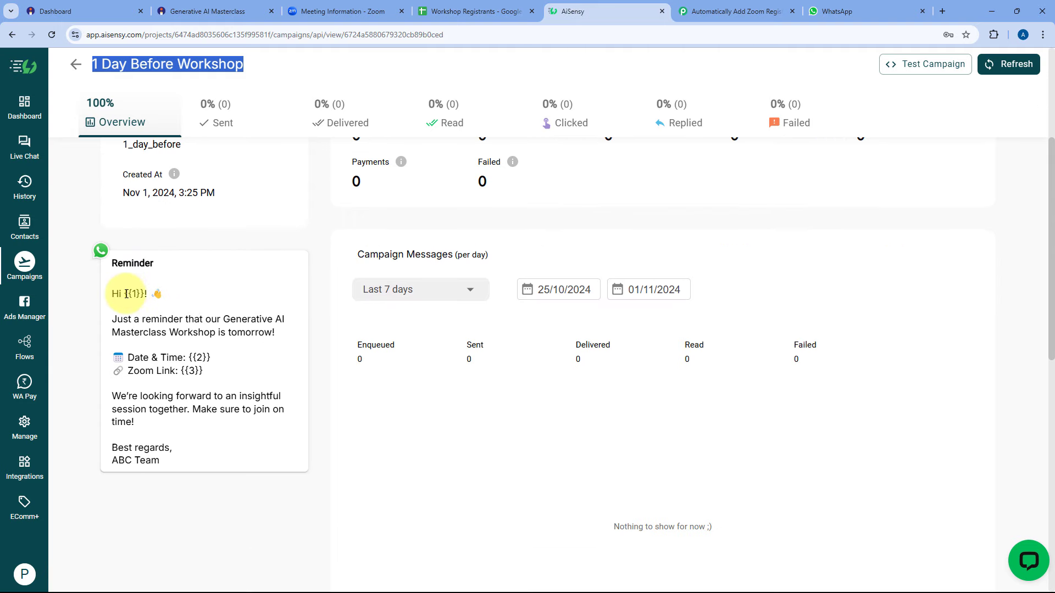
left_click_drag(127, 294, 137, 294)
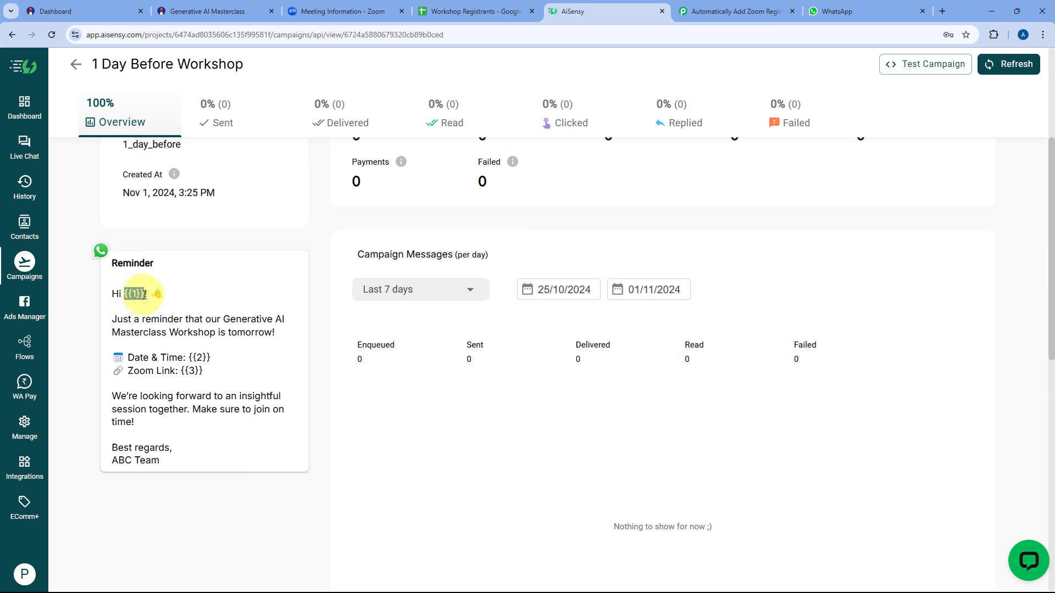
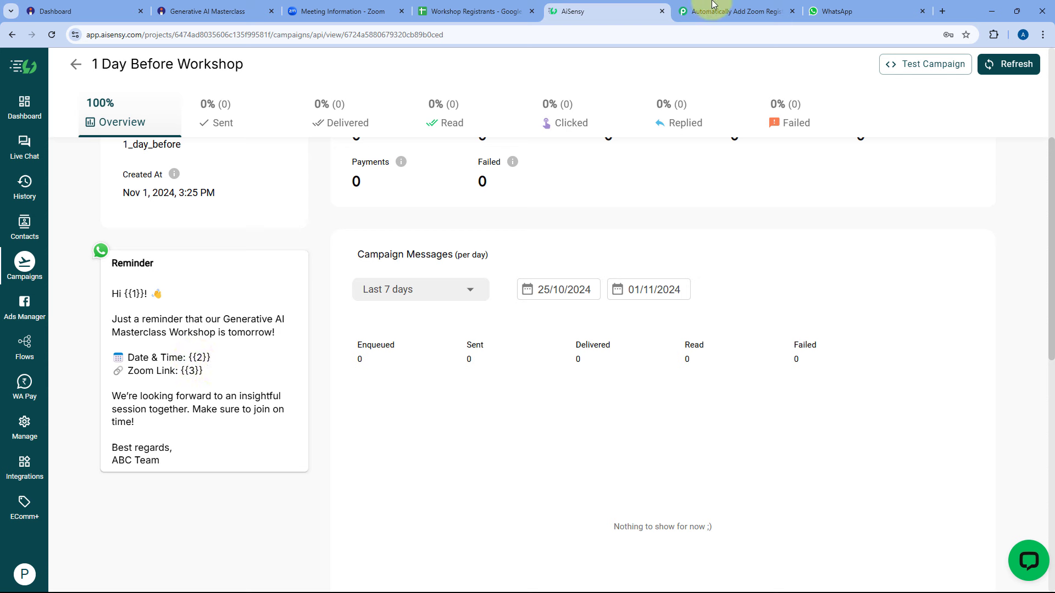
Map the first name Demo and the formatted workshop date into the reminder's Template Parameter.
left_click(753, 11)
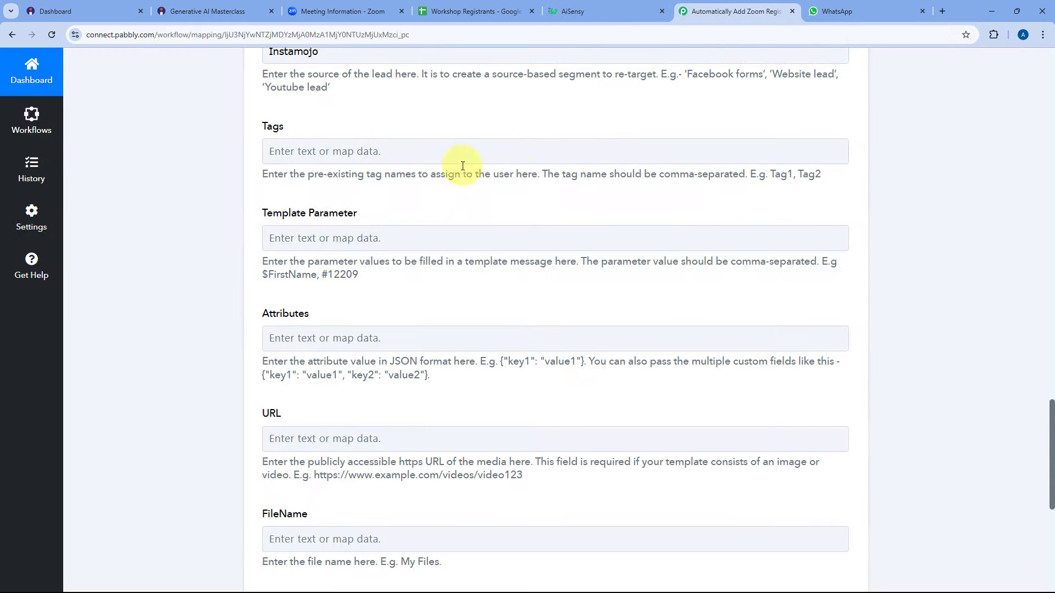
left_click(315, 236)
left_click(364, 385)
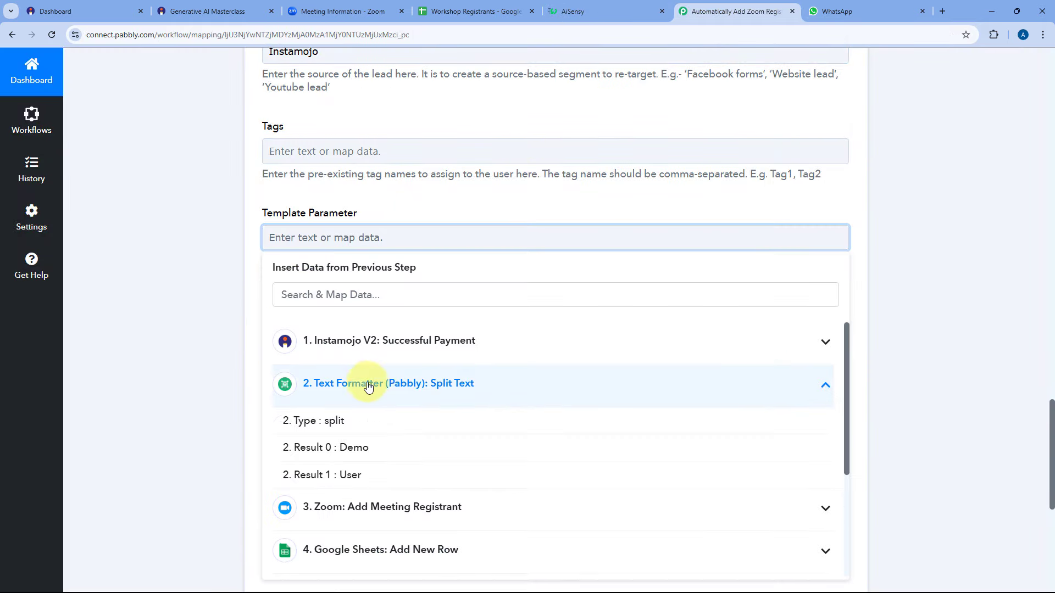
left_click(366, 447)
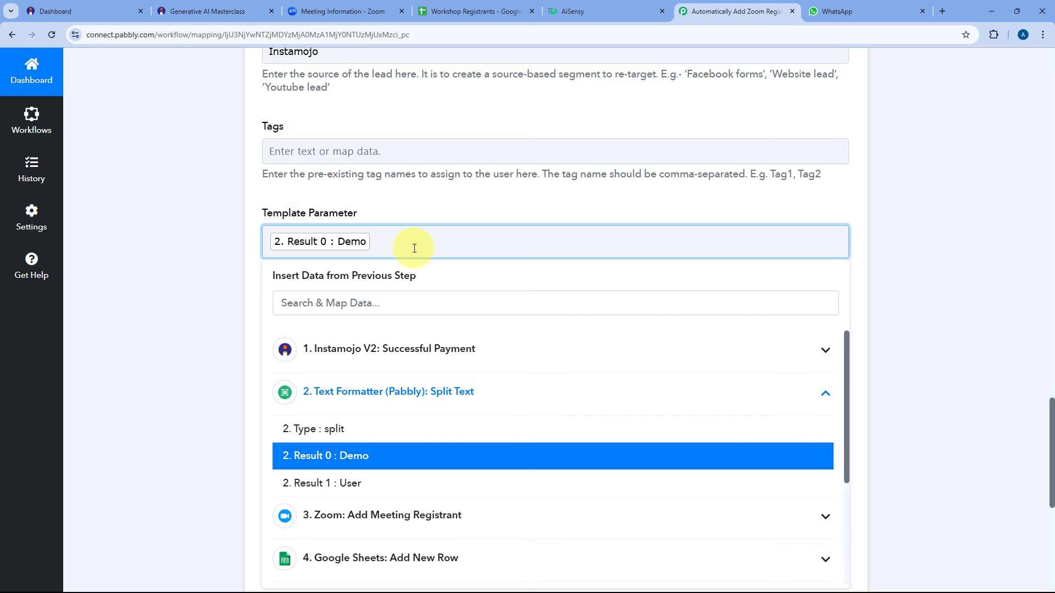
left_click(365, 392)
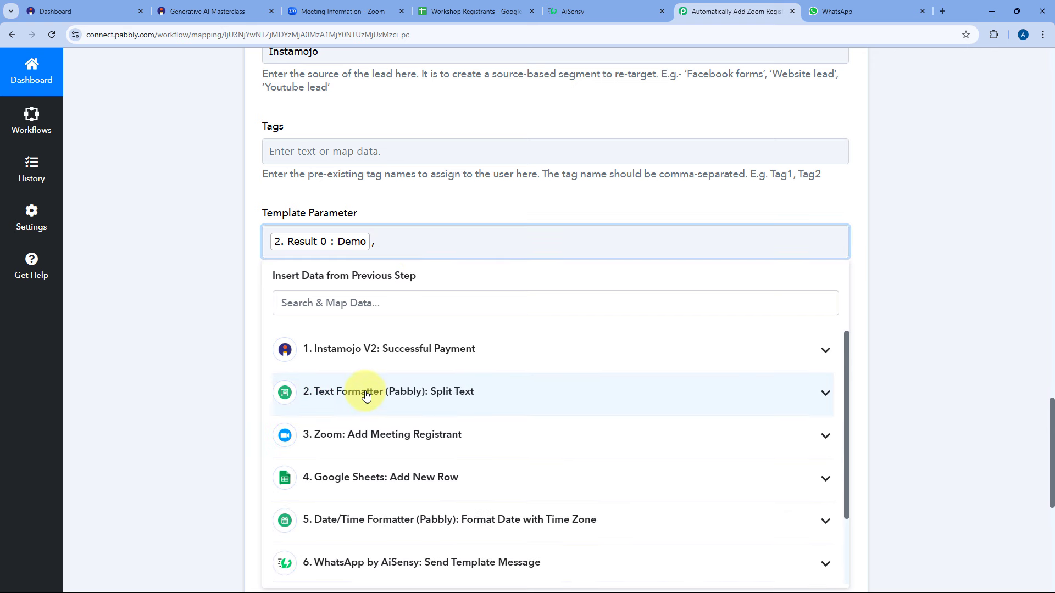
scroll(365, 395, "down", 2)
left_click(388, 451)
scroll(394, 456, "down", 1)
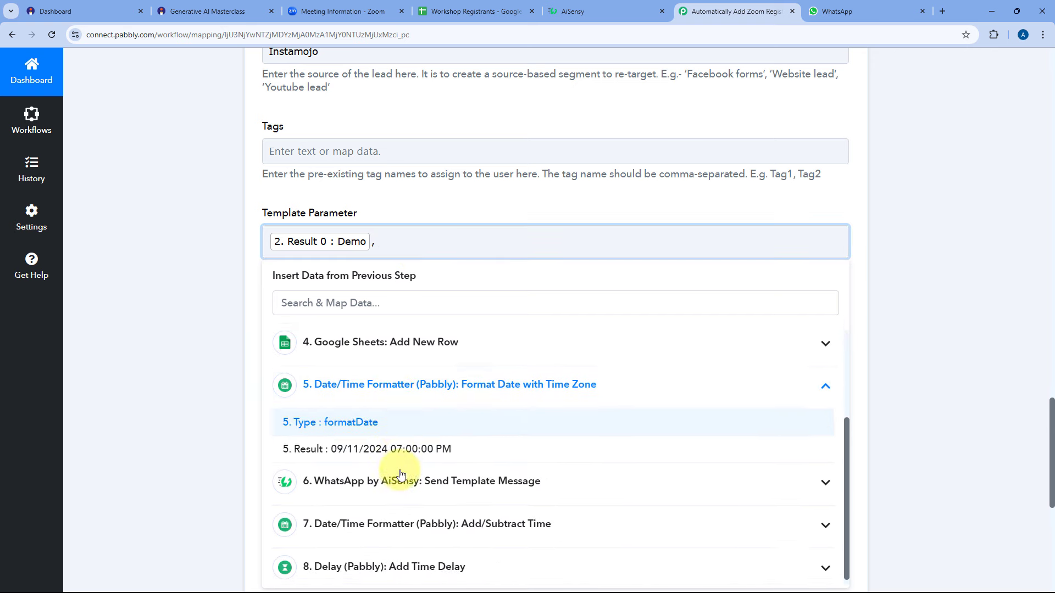
left_click(393, 456)
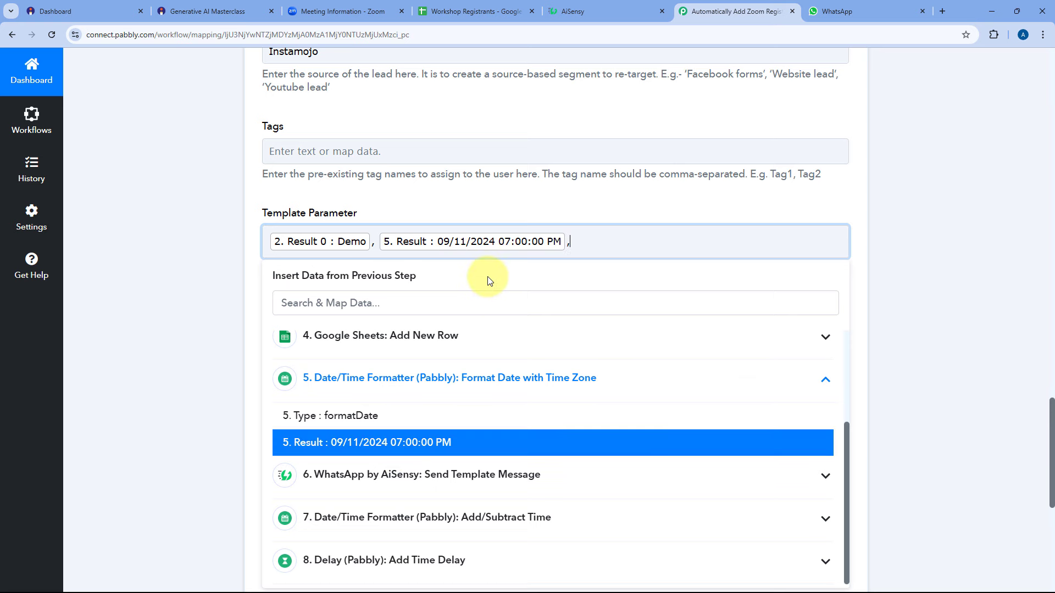
Add the Zoom registrant's Join Url as the third template parameter.
scroll(401, 339, "down", 1)
scroll(402, 330, "up", 1)
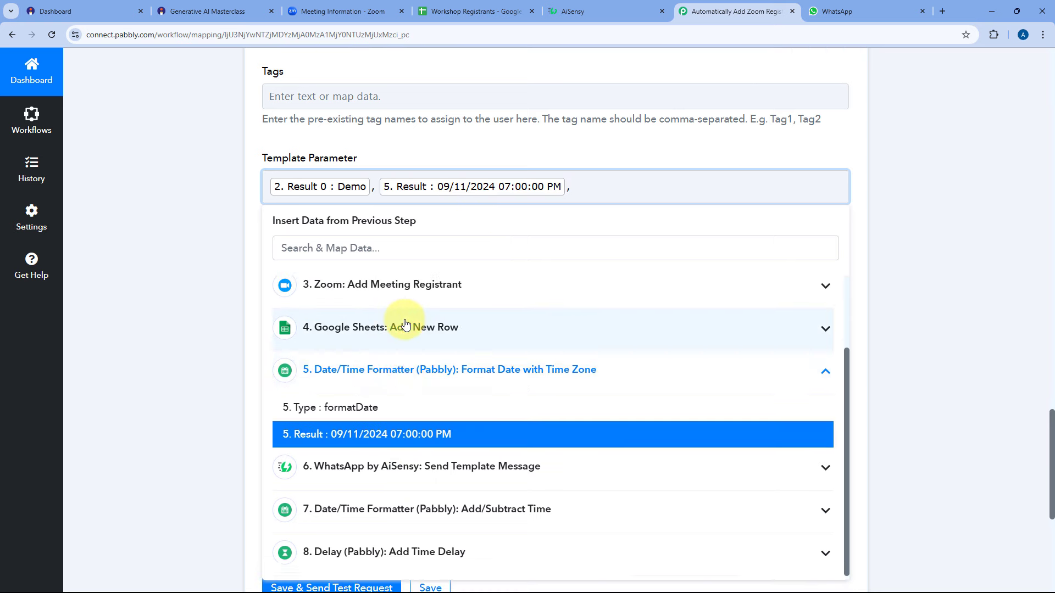
left_click(403, 328)
left_click(398, 302)
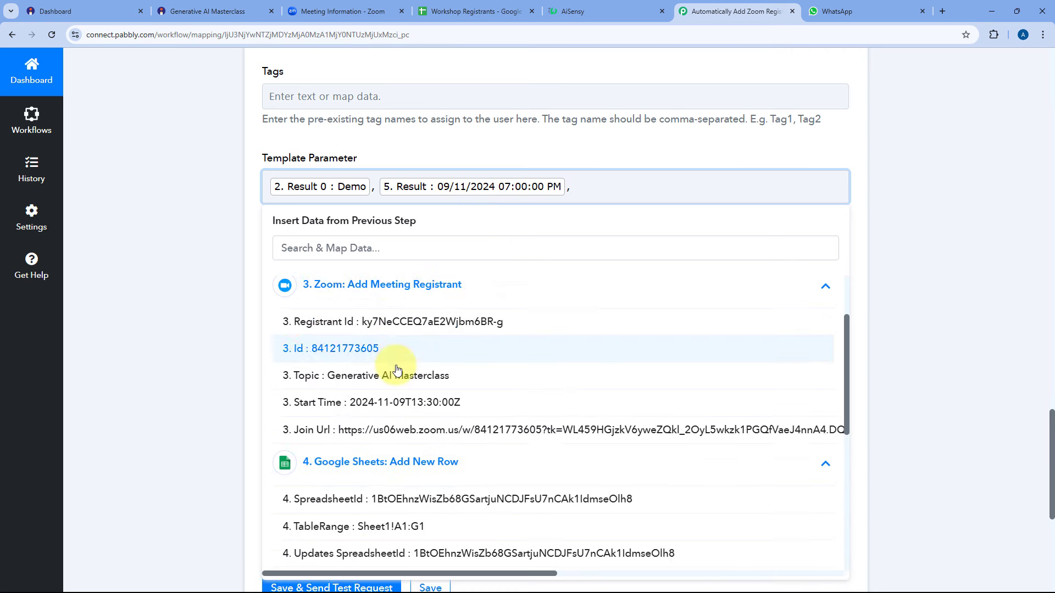
left_click(399, 438)
left_click(514, 156)
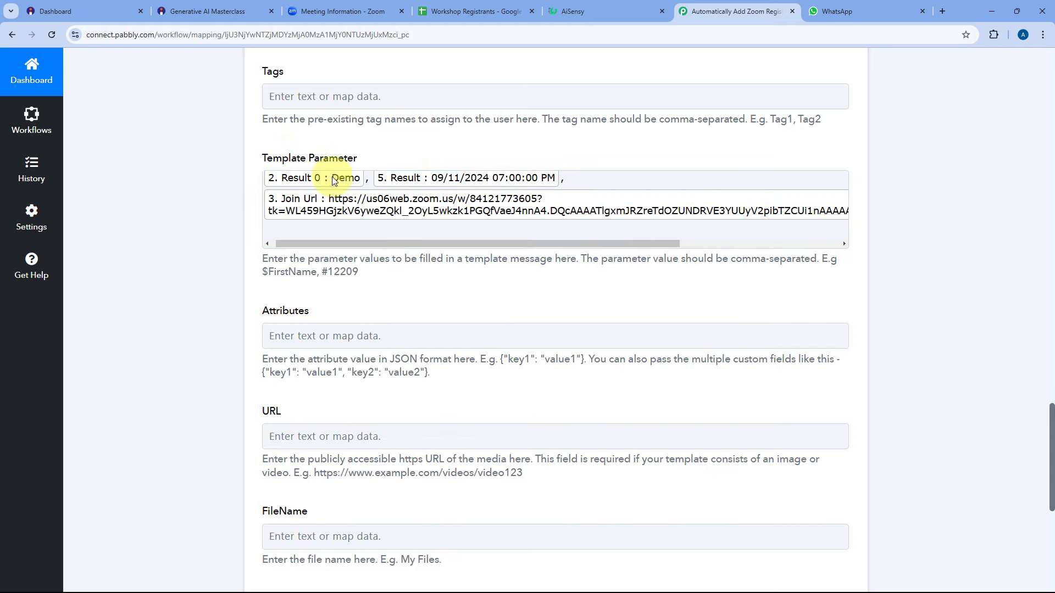
scroll(346, 204, "down", 1)
scroll(362, 255, "down", 1)
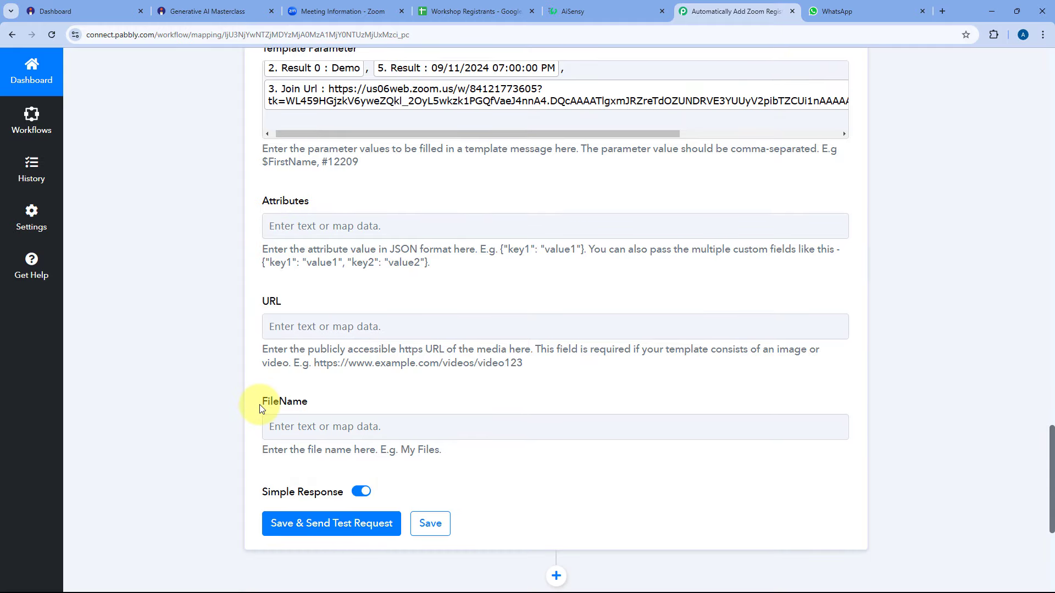
scroll(261, 408, "down", 2)
scroll(260, 361, "down", 3)
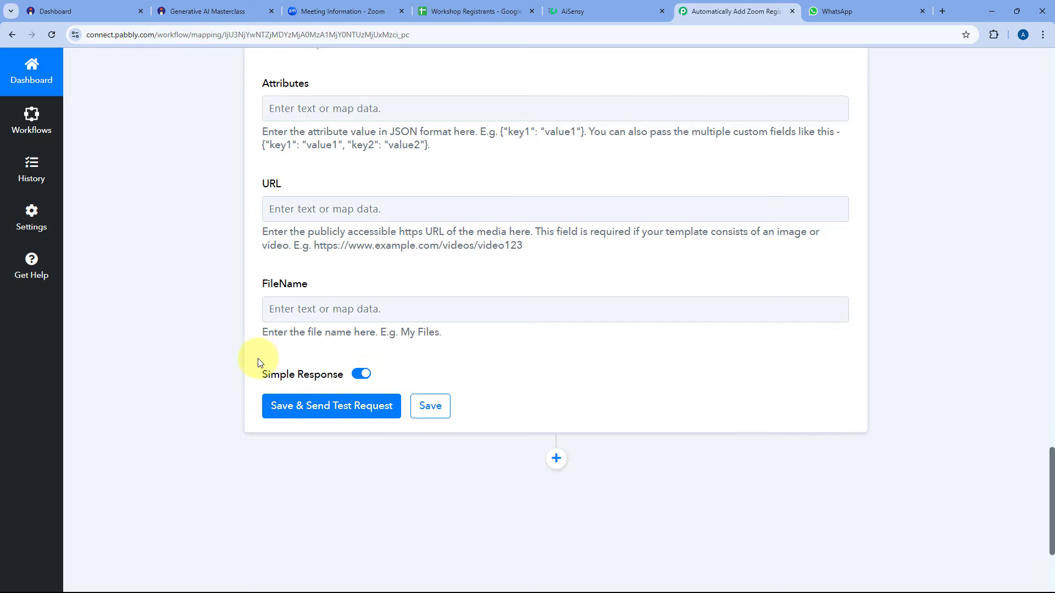
Test the reminder step, which returns Success true, then view AiSensy's 1 Day Before Workshop campaign.
left_click(332, 258)
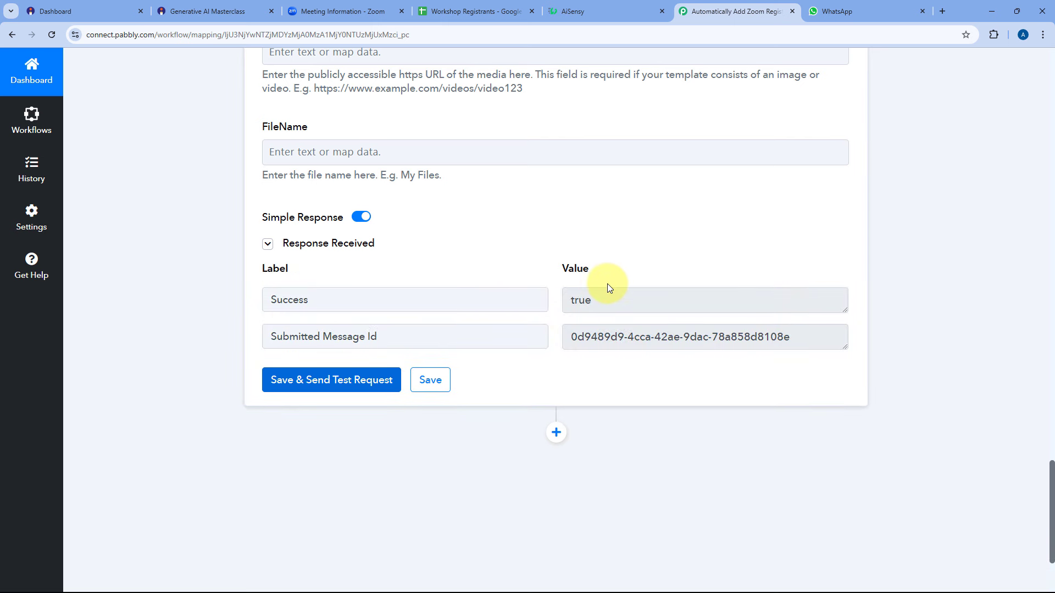
scroll(493, 248, "up", 1)
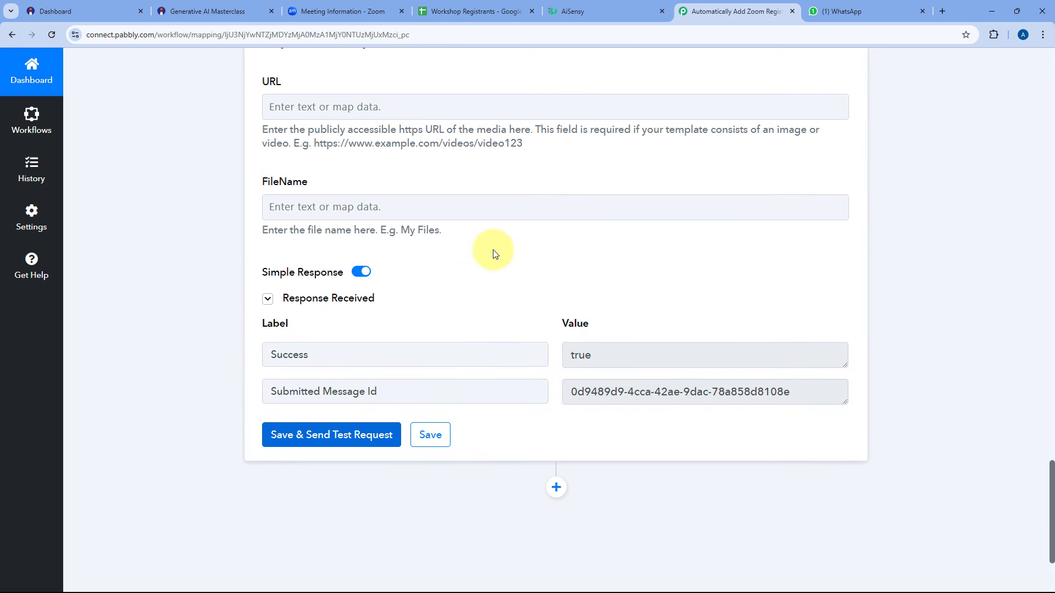
left_click(584, 6)
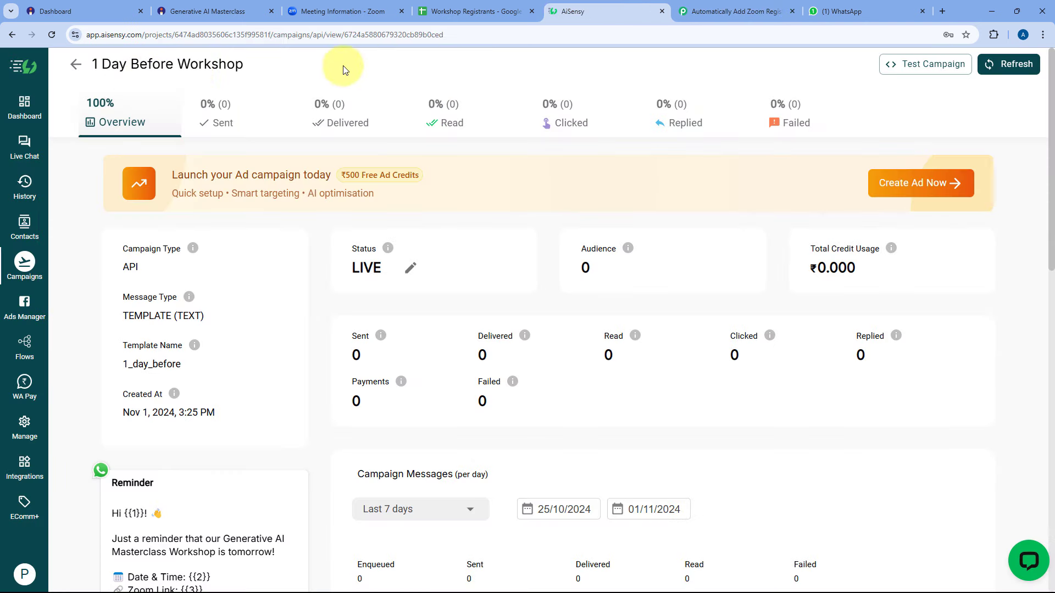
Highlight the reminder's greeting Hi Demo!, workshop line, date 09/11/2024 07:00:00 PM and Zoom link in WhatsApp.
left_click(876, 8)
scroll(510, 302, "down", 3)
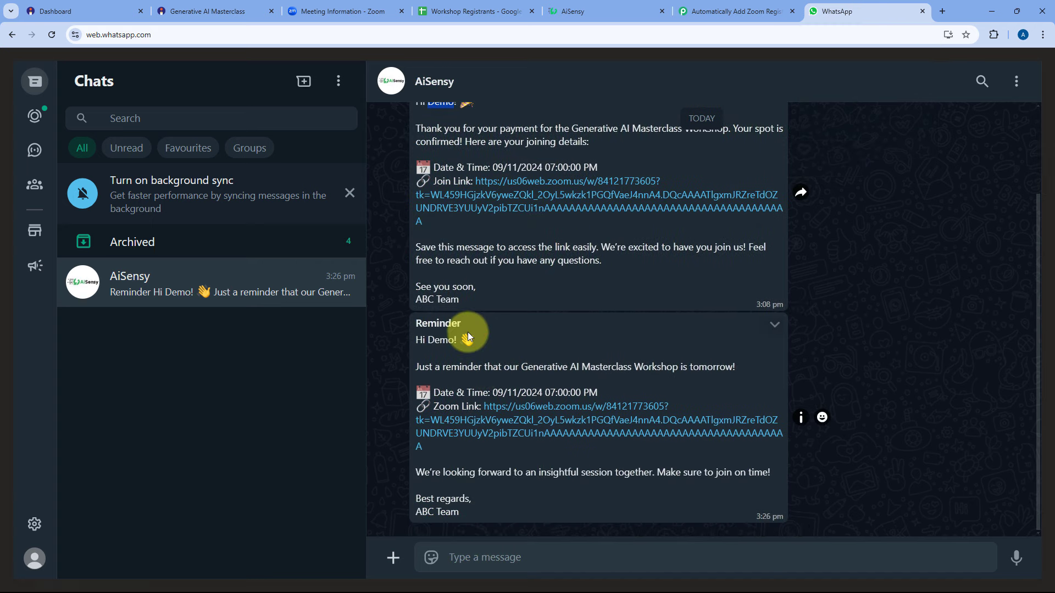
left_click_drag(411, 340, 477, 341)
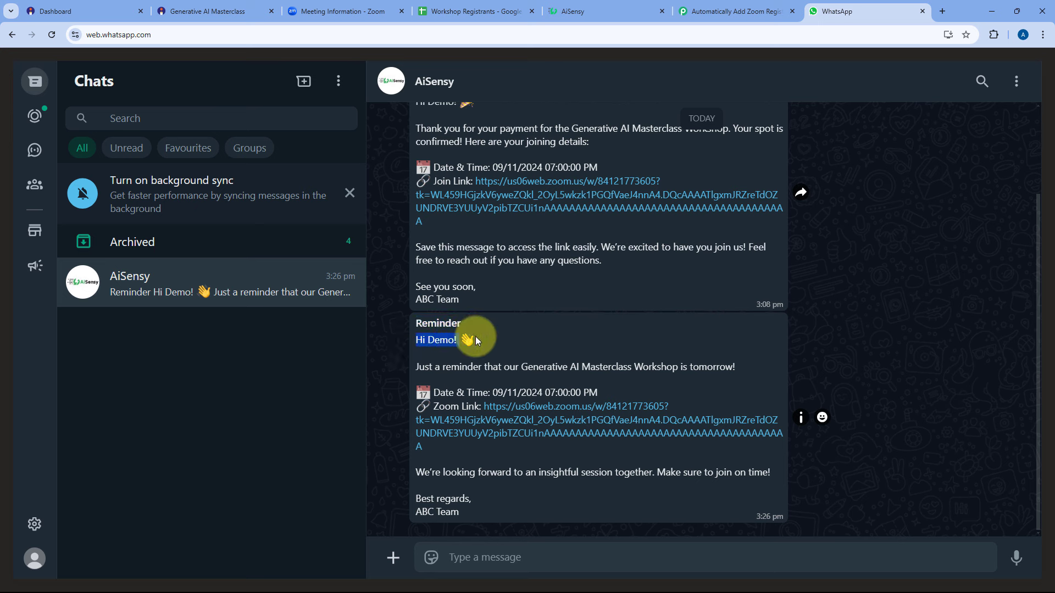
left_click_drag(416, 367, 724, 369)
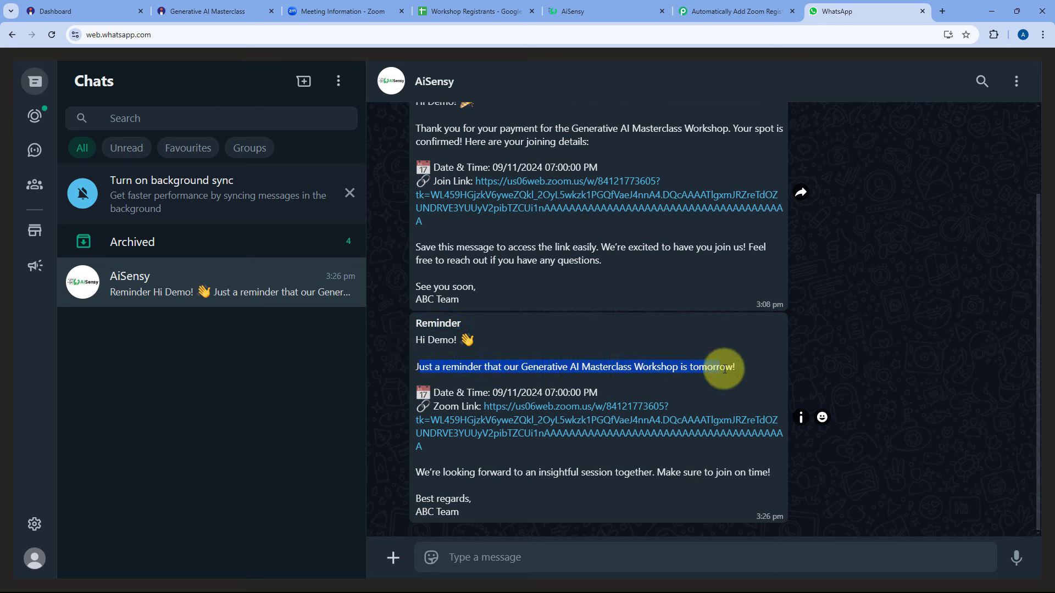
left_click_drag(597, 394, 493, 394)
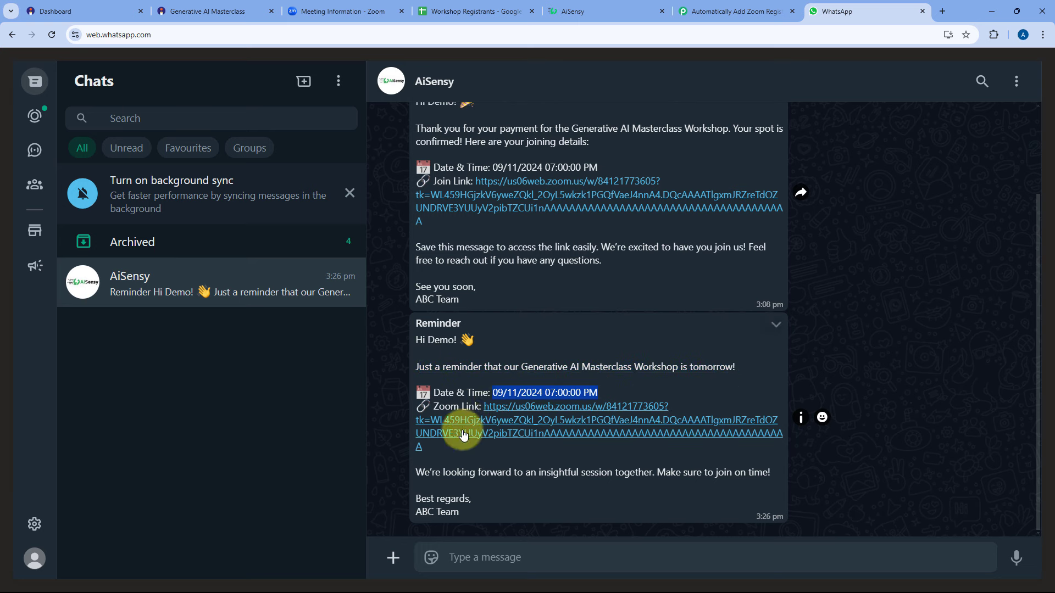
left_click_drag(439, 457, 403, 407)
left_click(398, 403)
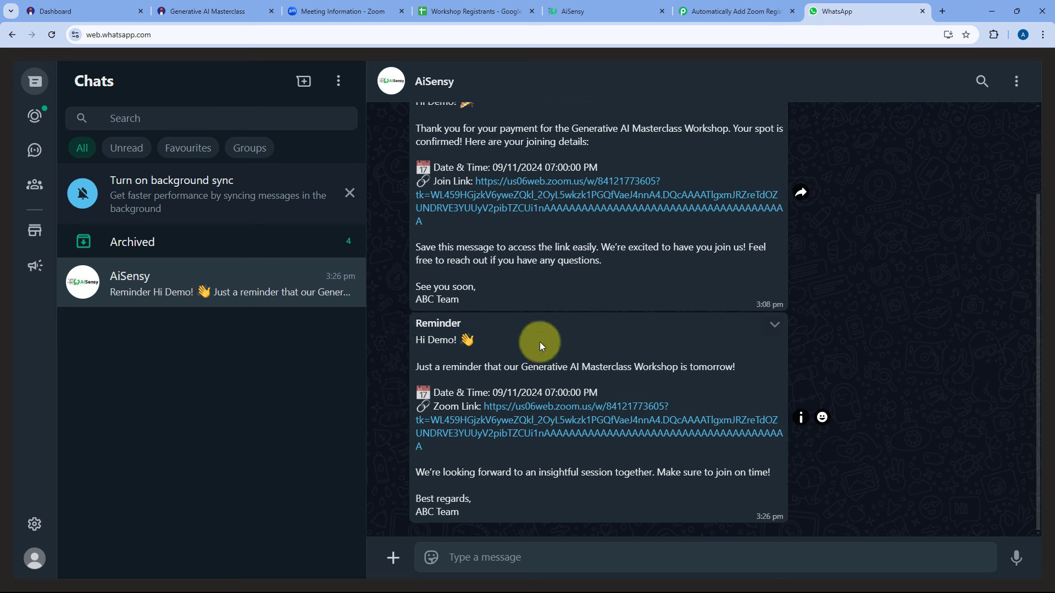
left_click(631, 6)
Collapse the WhatsApp by AiSensy step and add a new action step below it.
left_click(687, 11)
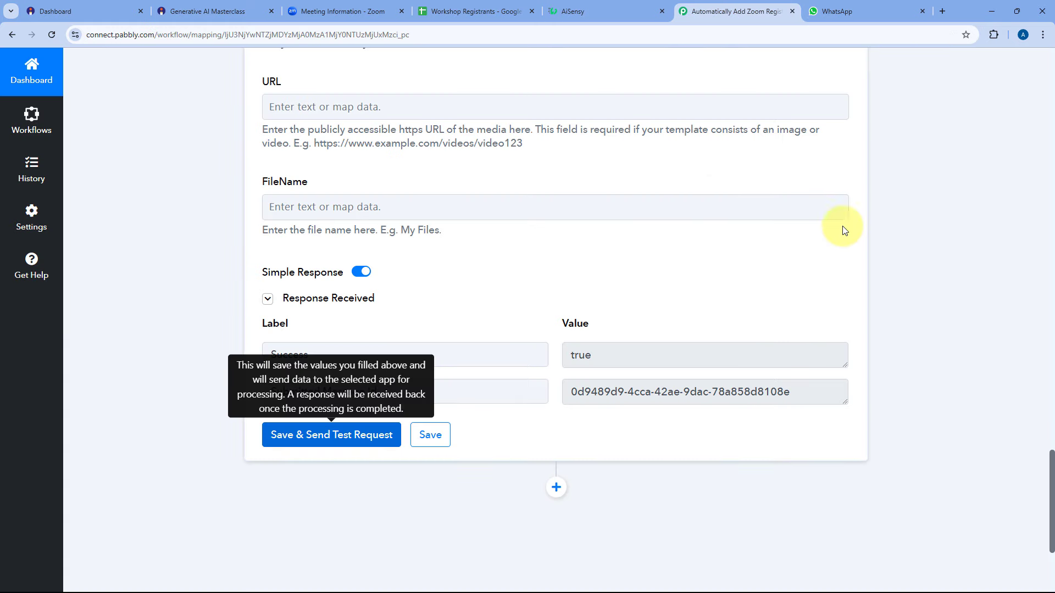
scroll(844, 294, "up", 4)
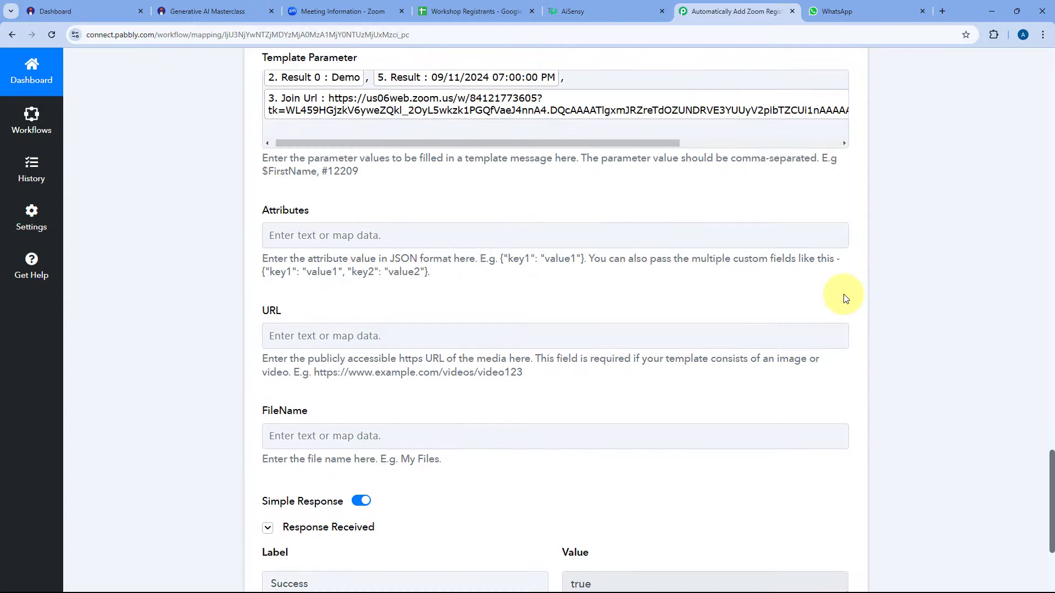
scroll(845, 296, "up", 15)
left_click(846, 367)
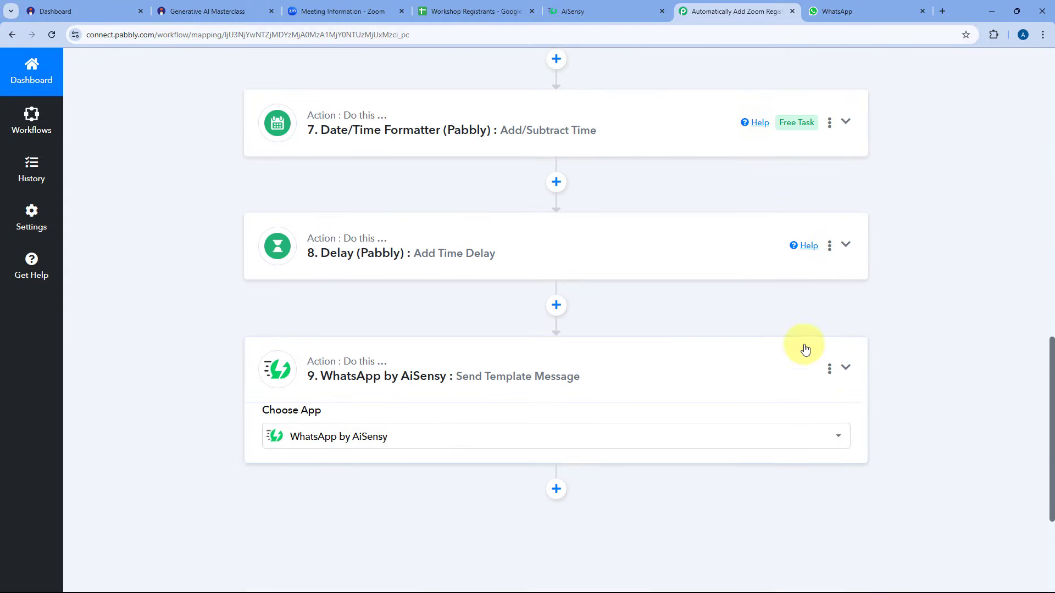
scroll(585, 296, "down", 3)
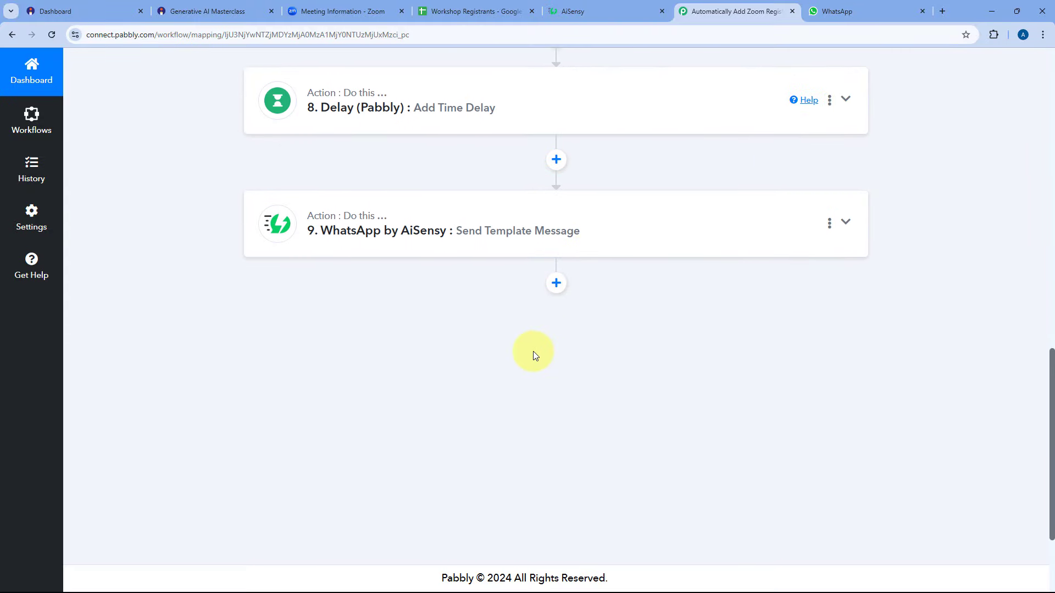
left_click(552, 283)
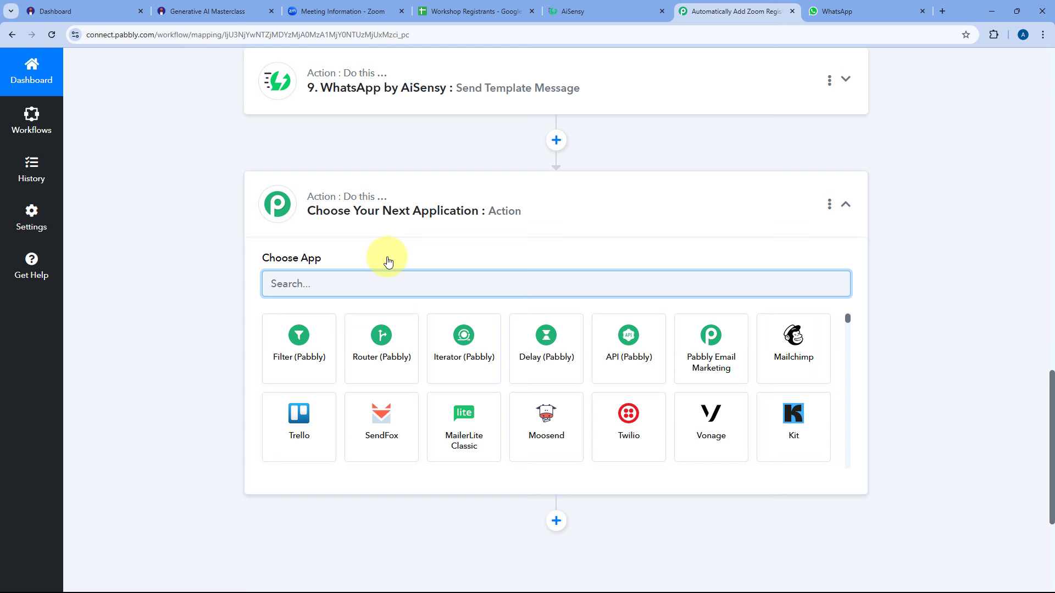
Make the new step a Date/Time Formatter with the Add/Subtract Time event and connect it.
type("Date")
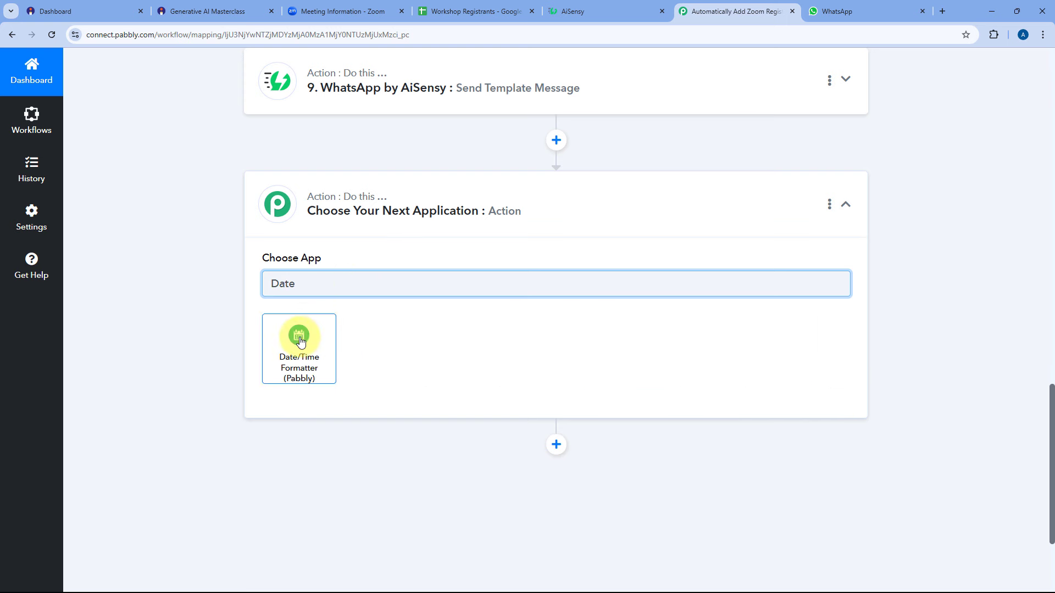
left_click(299, 341)
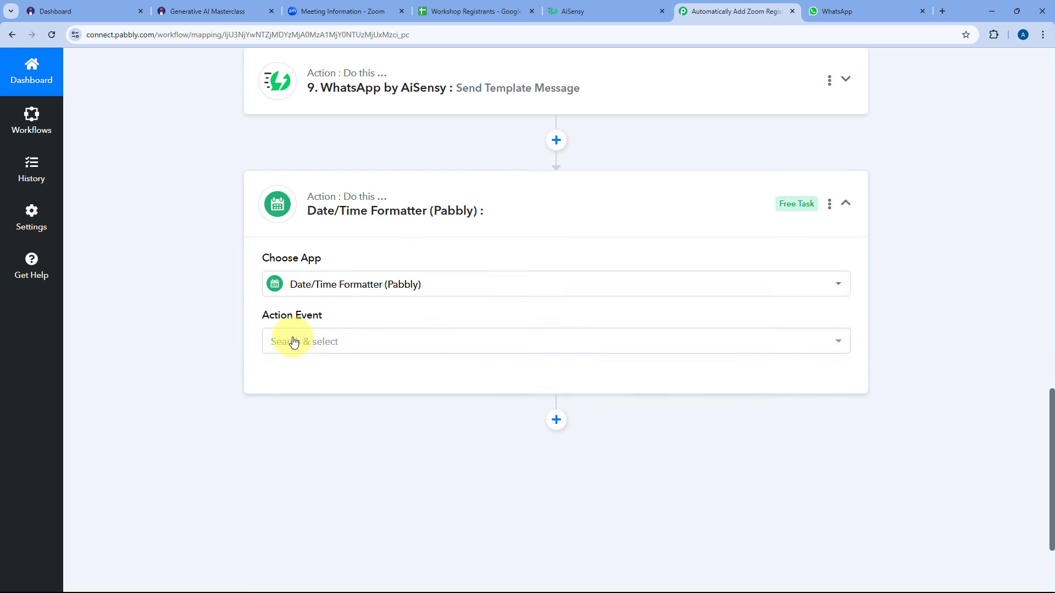
left_click(349, 232)
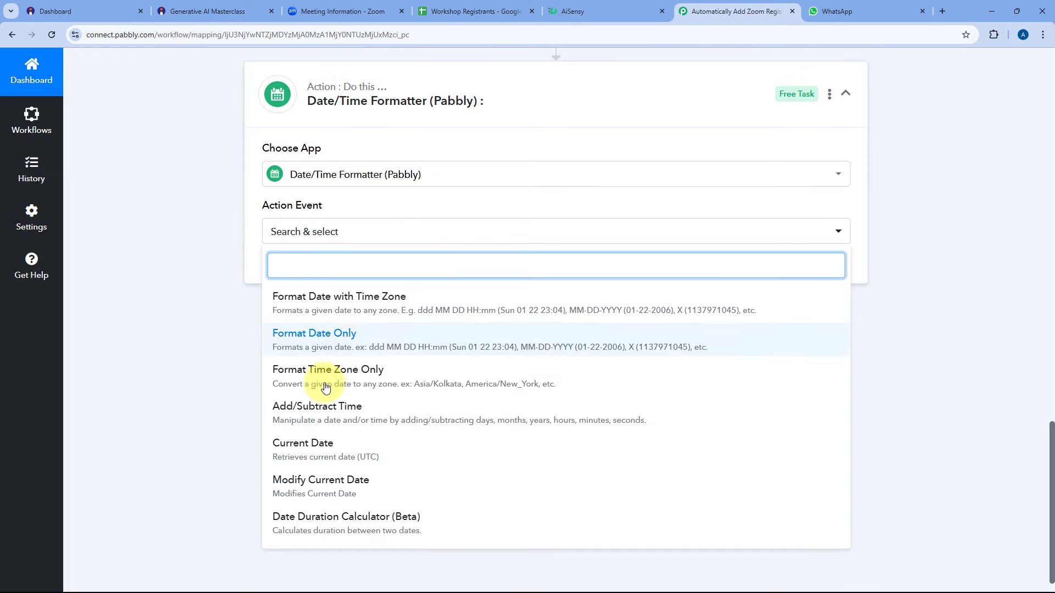
left_click(352, 418)
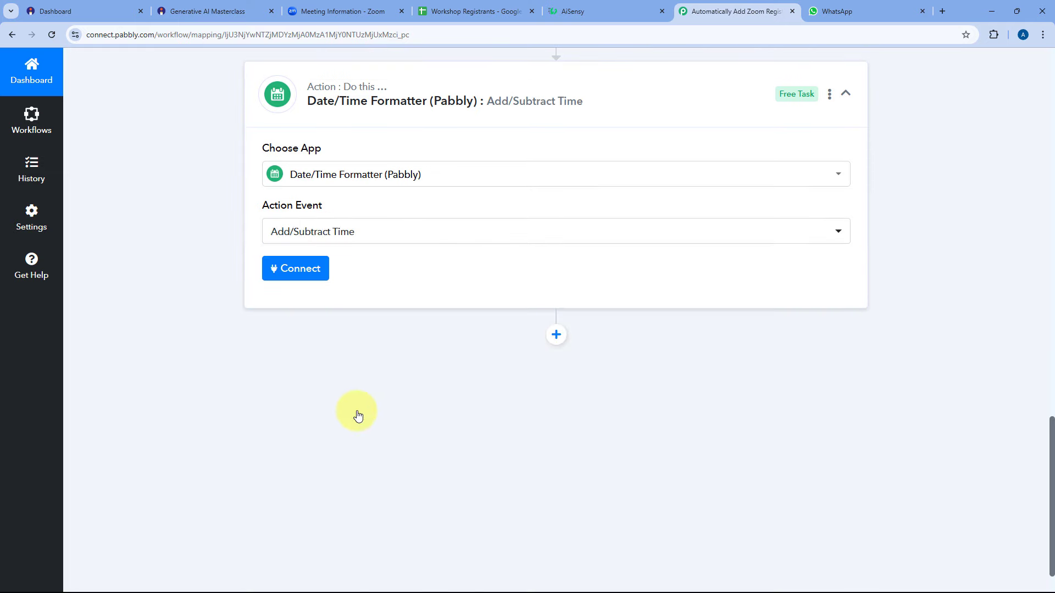
left_click(292, 269)
Map the Zoom Start Time into Enter Date and set the expression to subtract 2 hours.
scroll(236, 302, "down", 5)
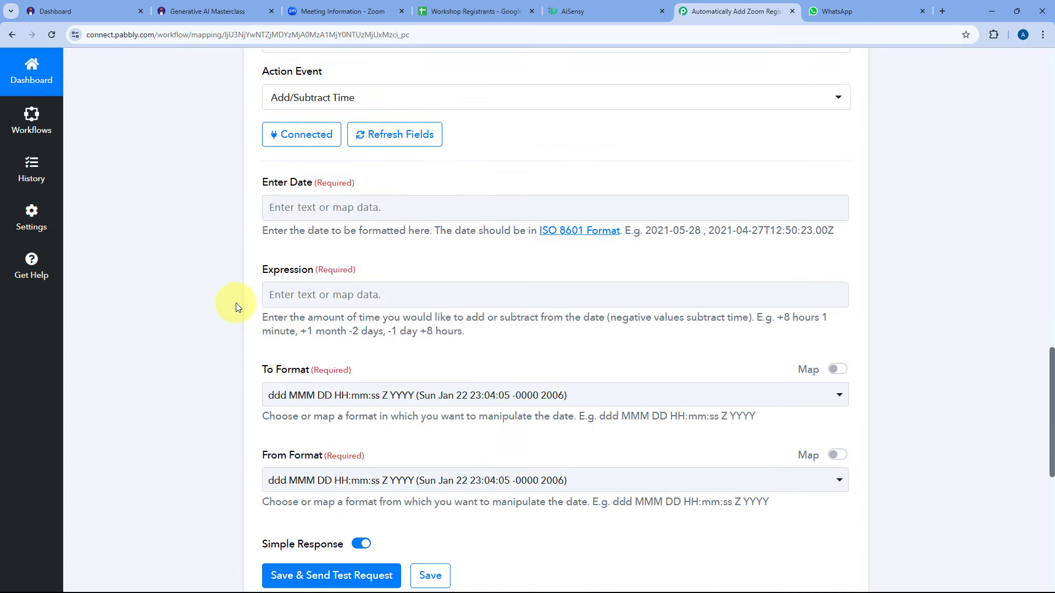
left_click(295, 128)
left_click(348, 309)
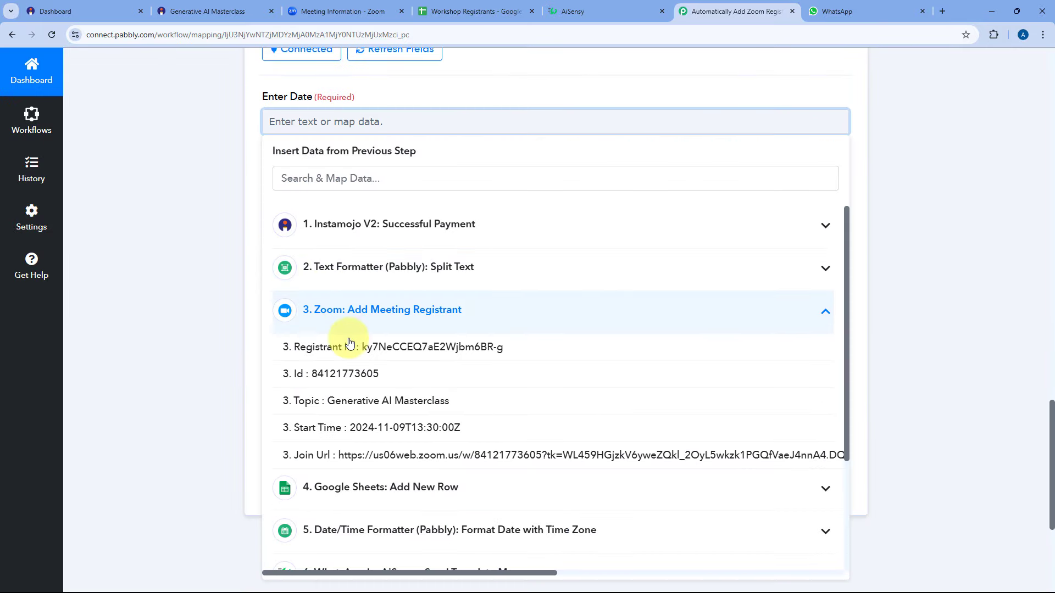
left_click(353, 429)
left_click(239, 187)
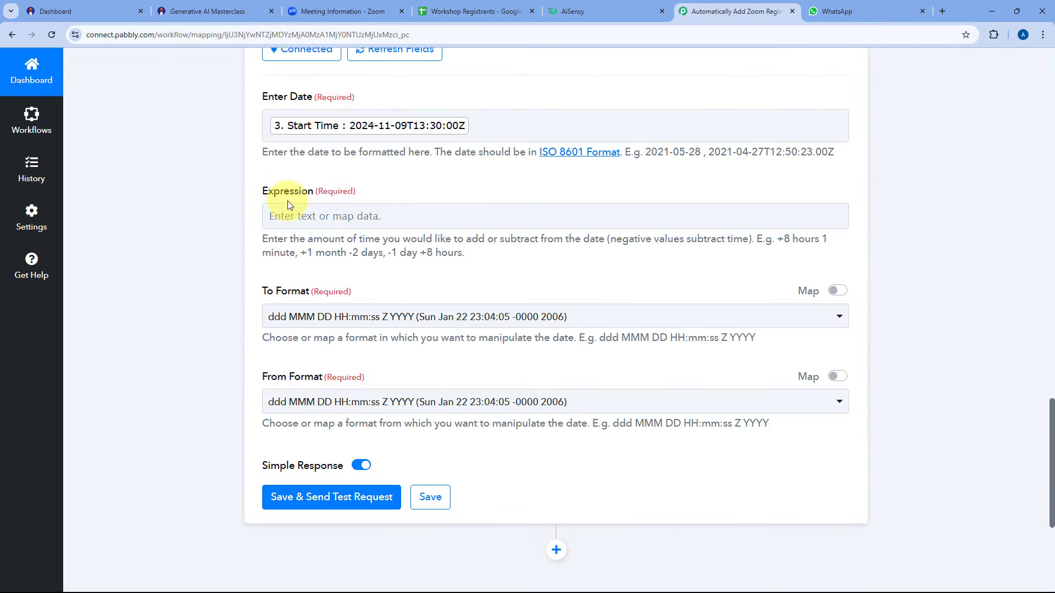
left_click(293, 214)
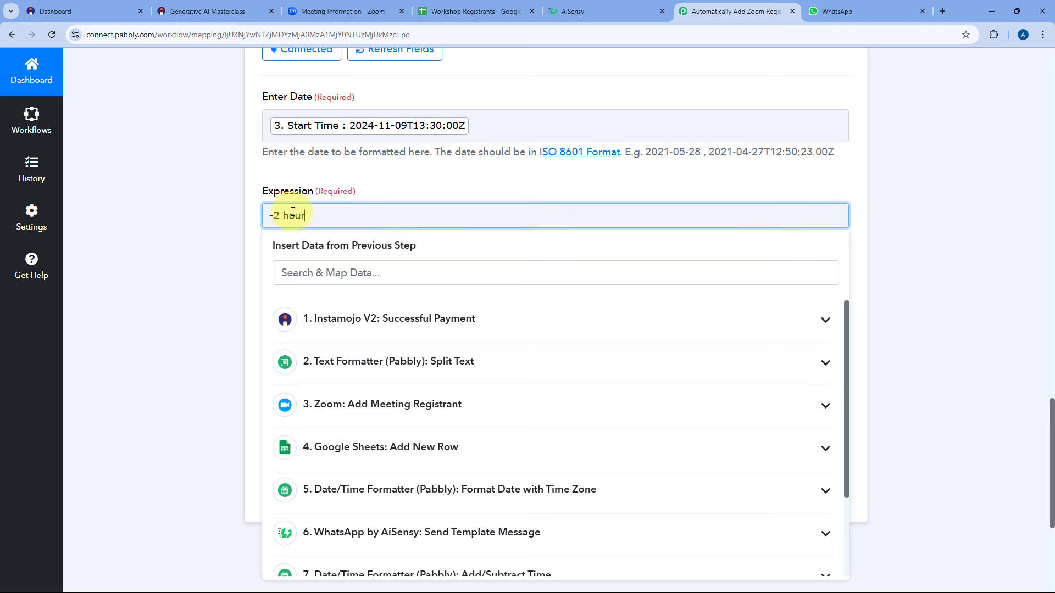
left_click(225, 235)
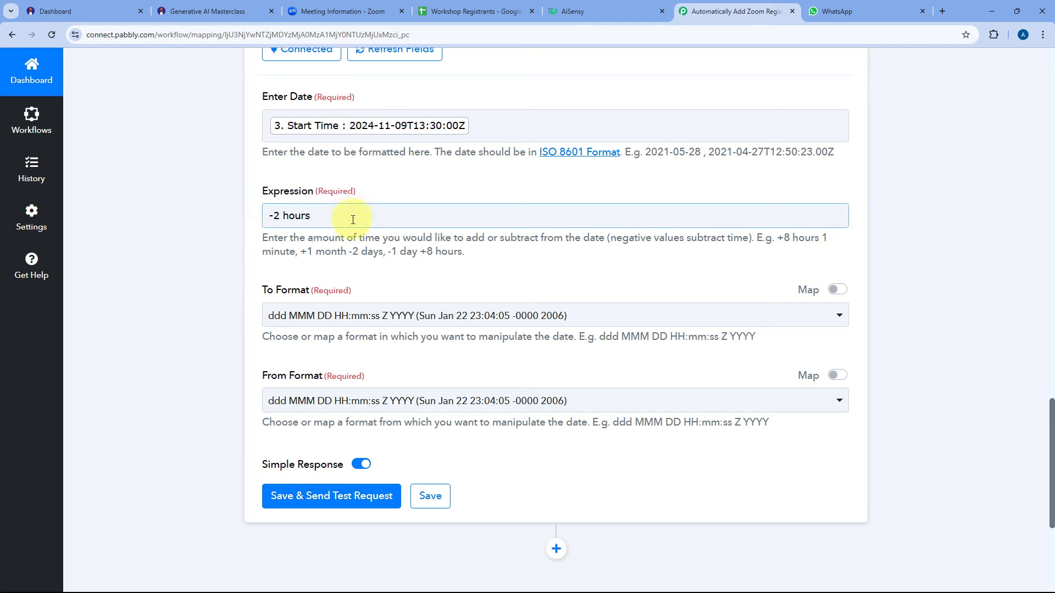
left_click(305, 316)
scroll(330, 432, "down", 3)
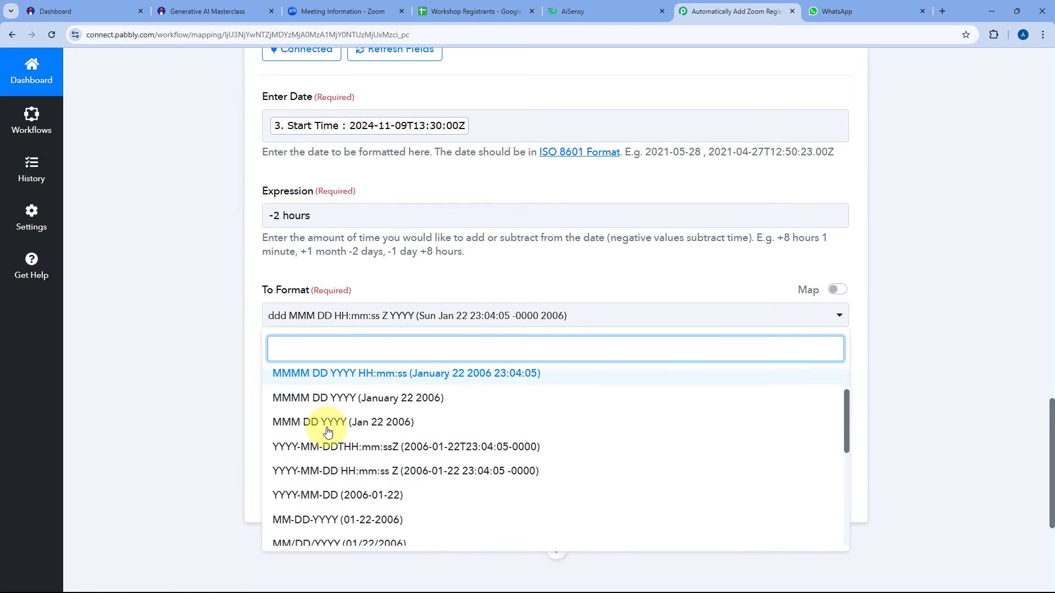
scroll(341, 429, "down", 2)
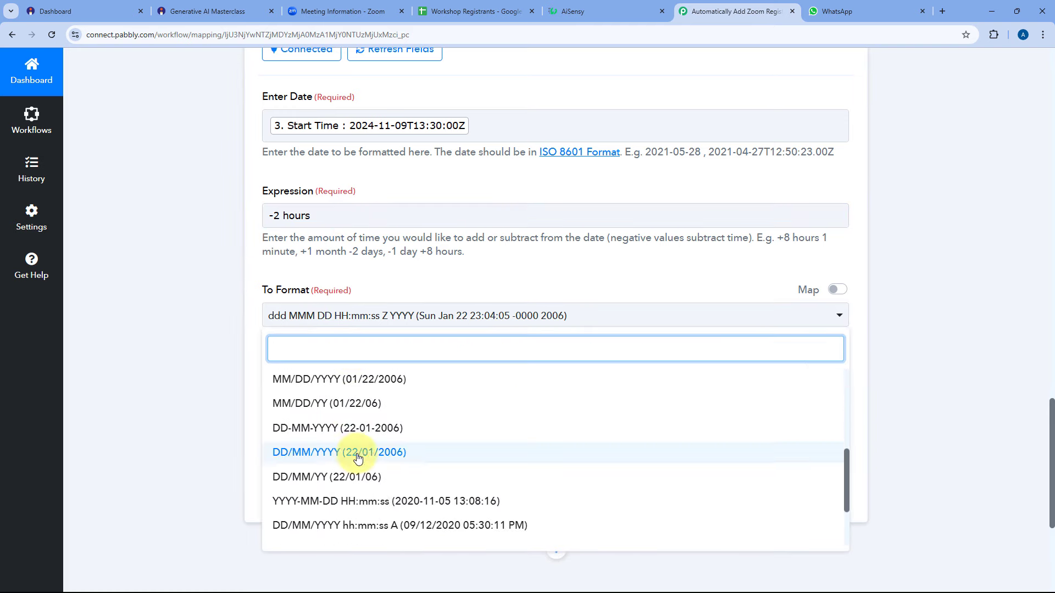
left_click(352, 497)
scroll(202, 279, "down", 4)
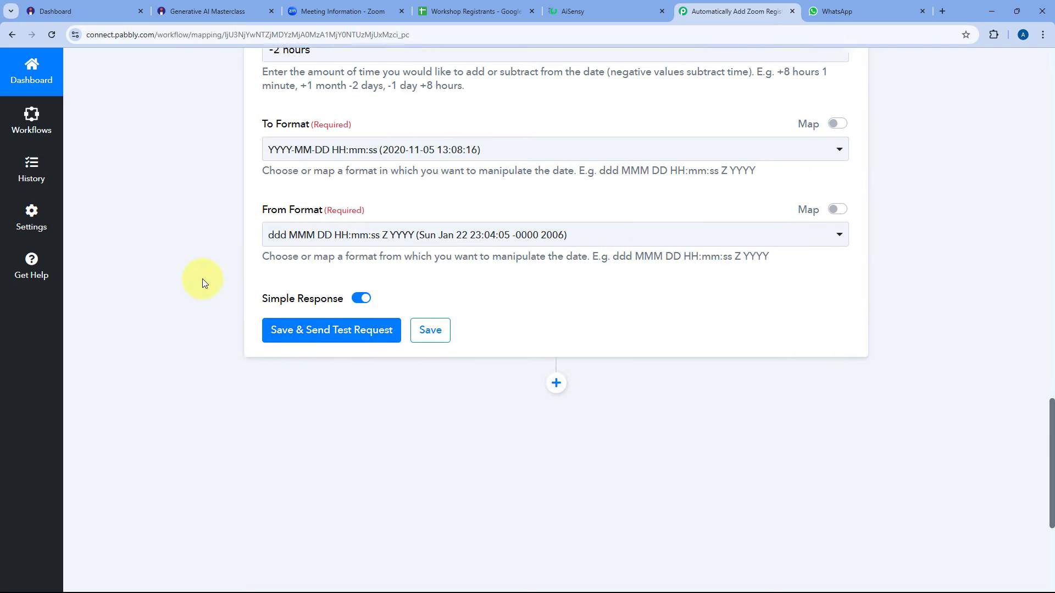
left_click(388, 174)
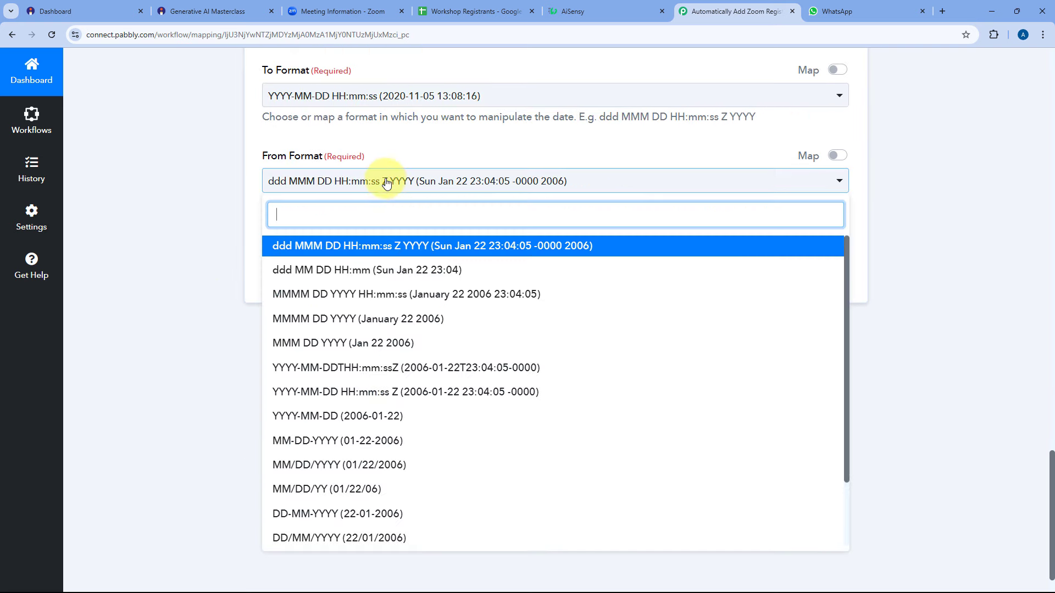
left_click(339, 370)
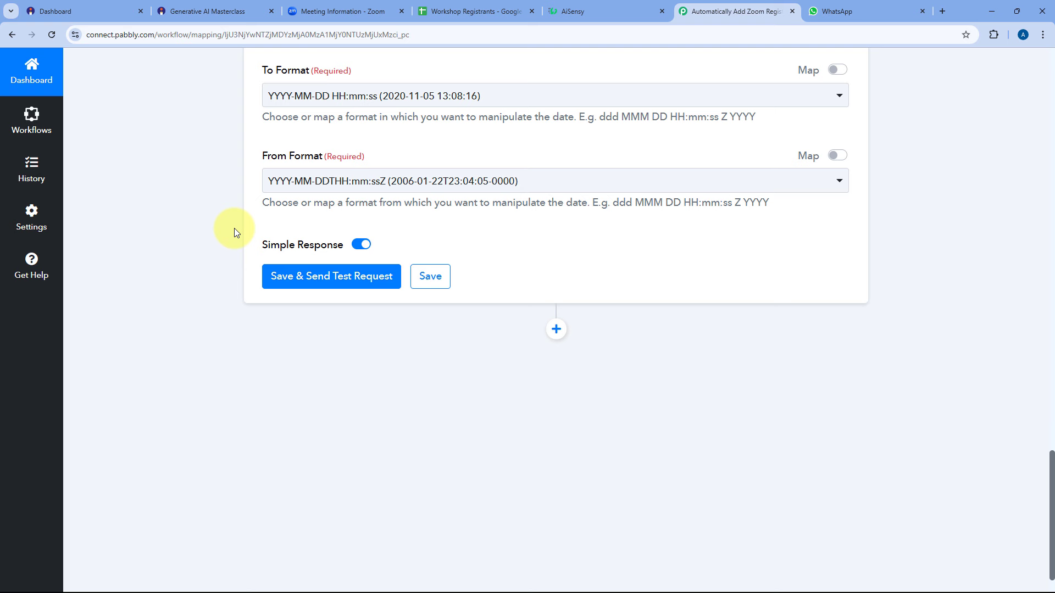
left_click(306, 279)
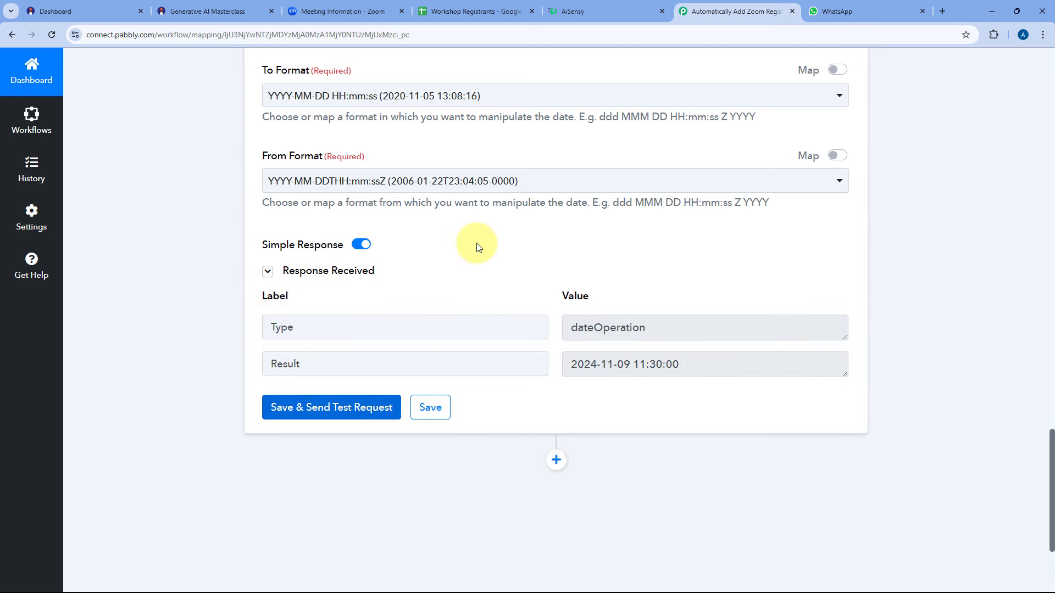
Copy step 7 from its options menu.
scroll(638, 242, "up", 18)
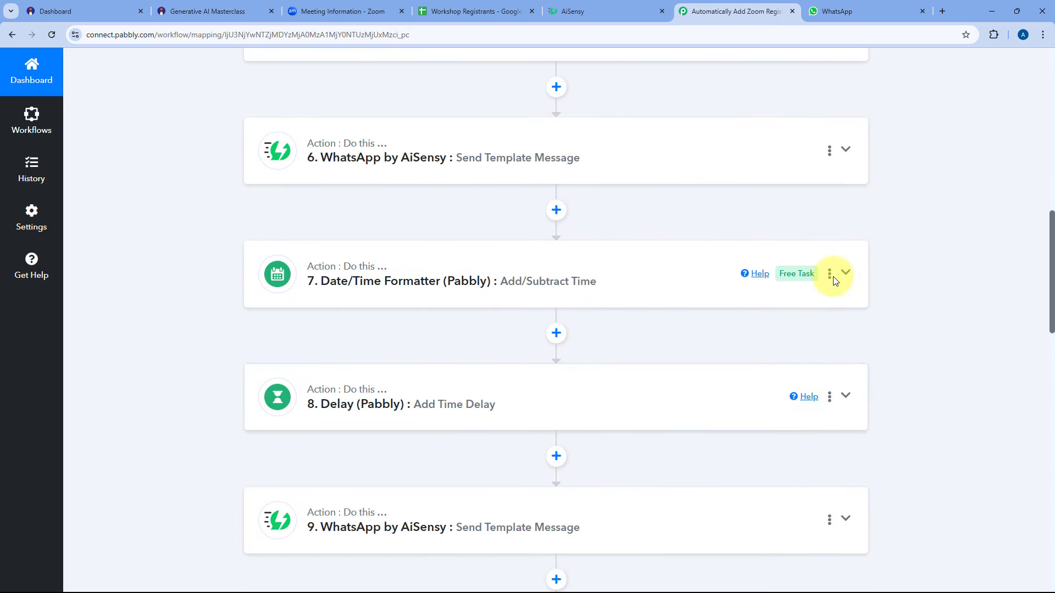
left_click(829, 273)
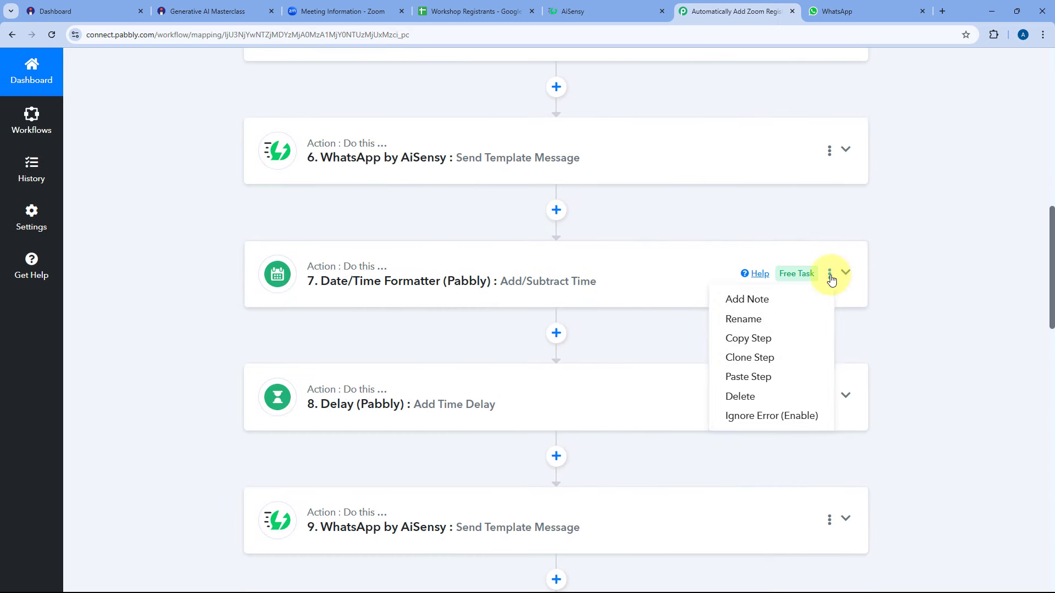
left_click(735, 342)
scroll(532, 346, "down", 12)
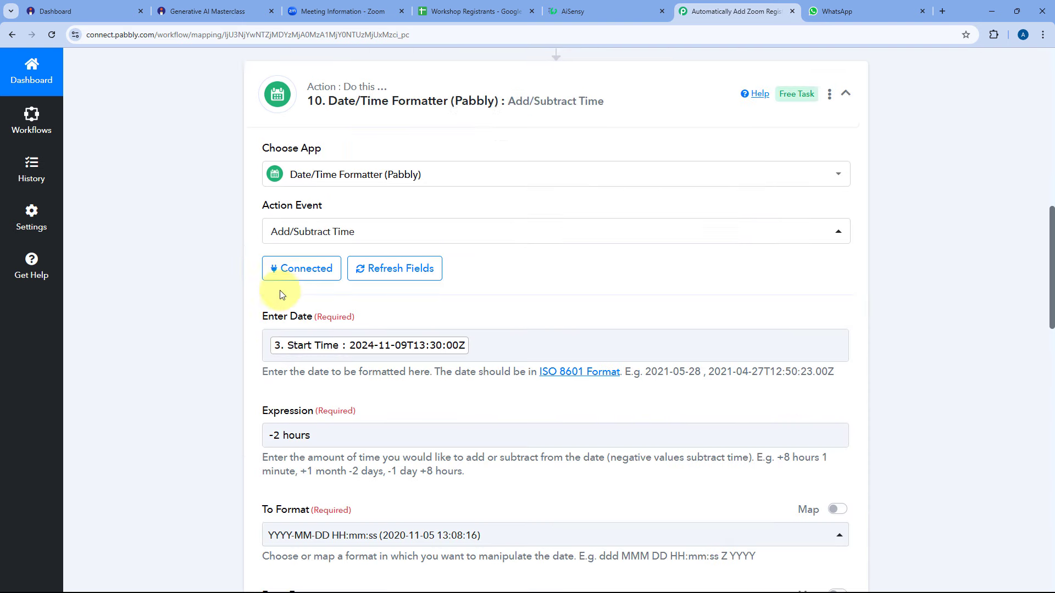
scroll(318, 299, "down", 9)
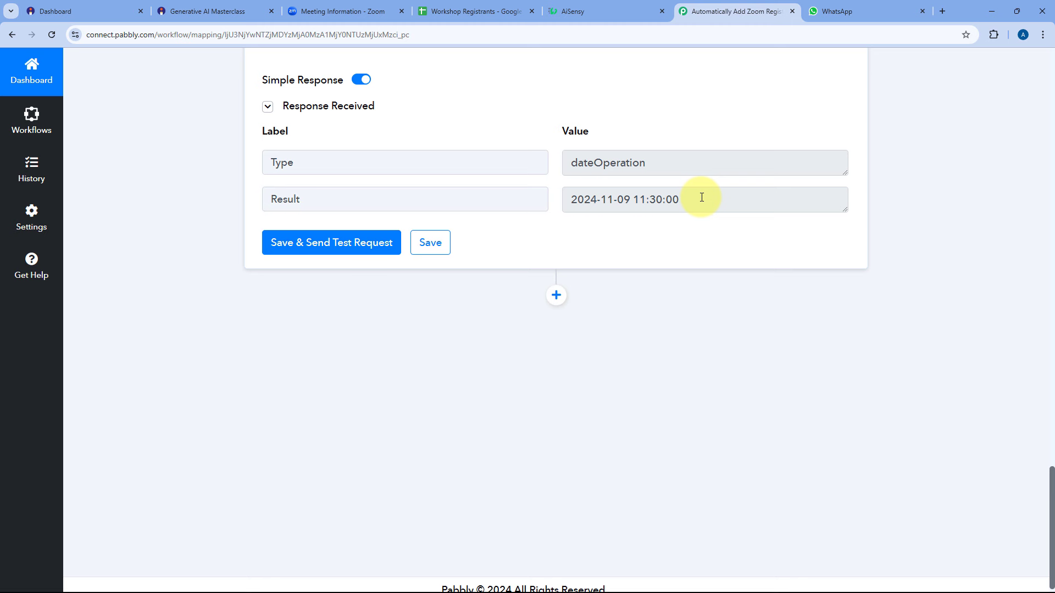
left_click_drag(701, 197, 580, 191)
left_click(559, 193)
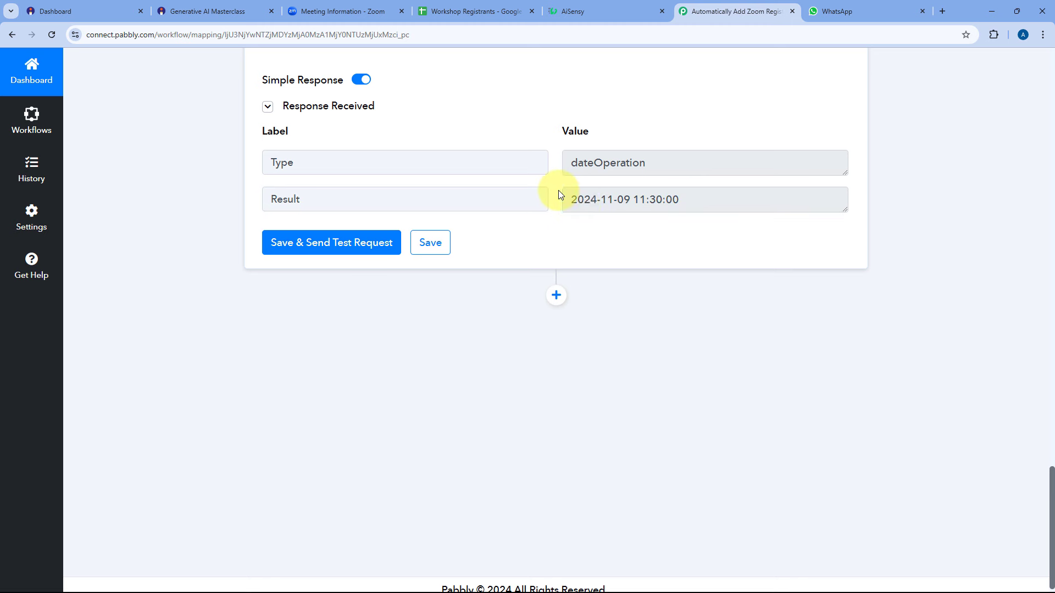
left_click_drag(683, 199, 564, 199)
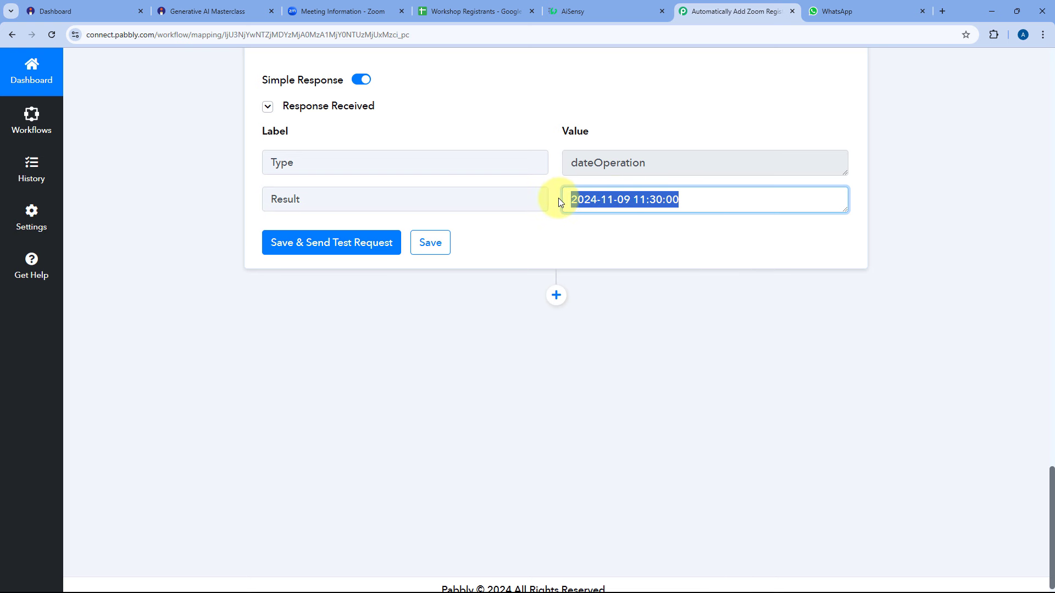
left_click(556, 268)
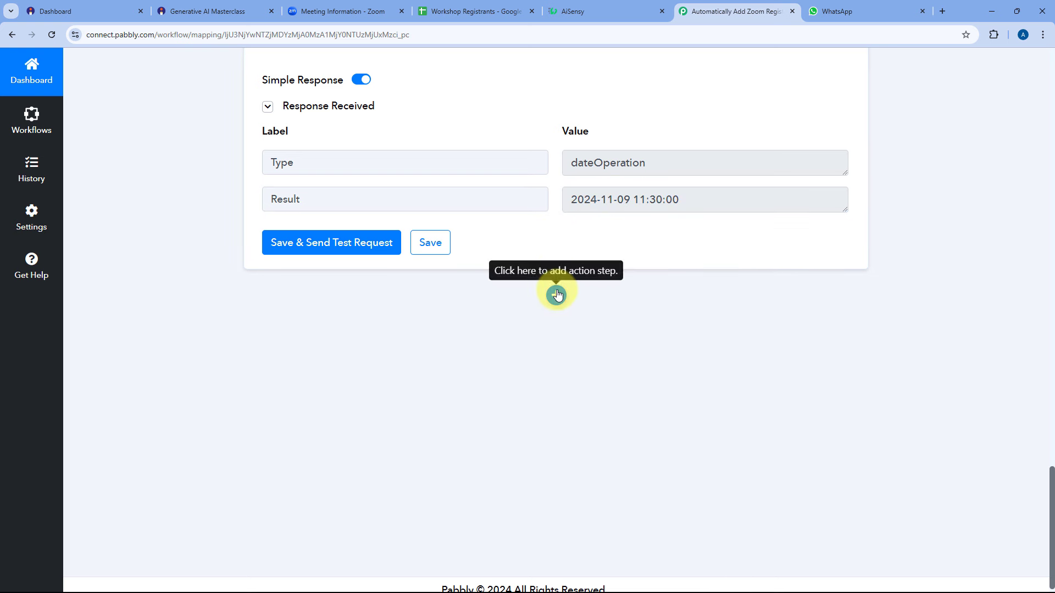
Add a Delay (Pabbly) step with the Add Time Delay action after step 10 and connect it.
left_click(556, 295)
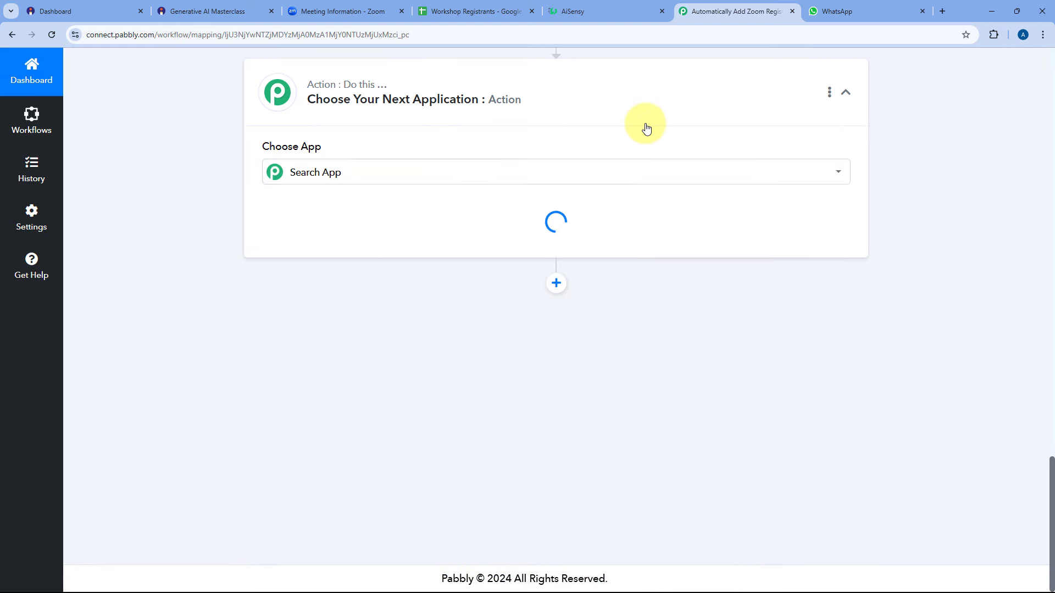
scroll(519, 296, "up", 4)
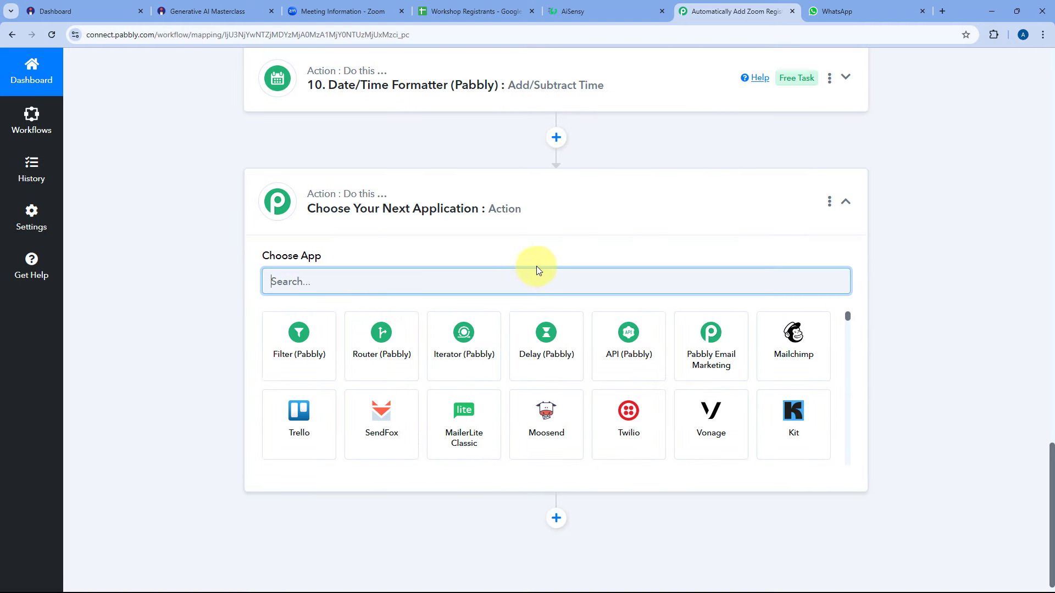
left_click(543, 353)
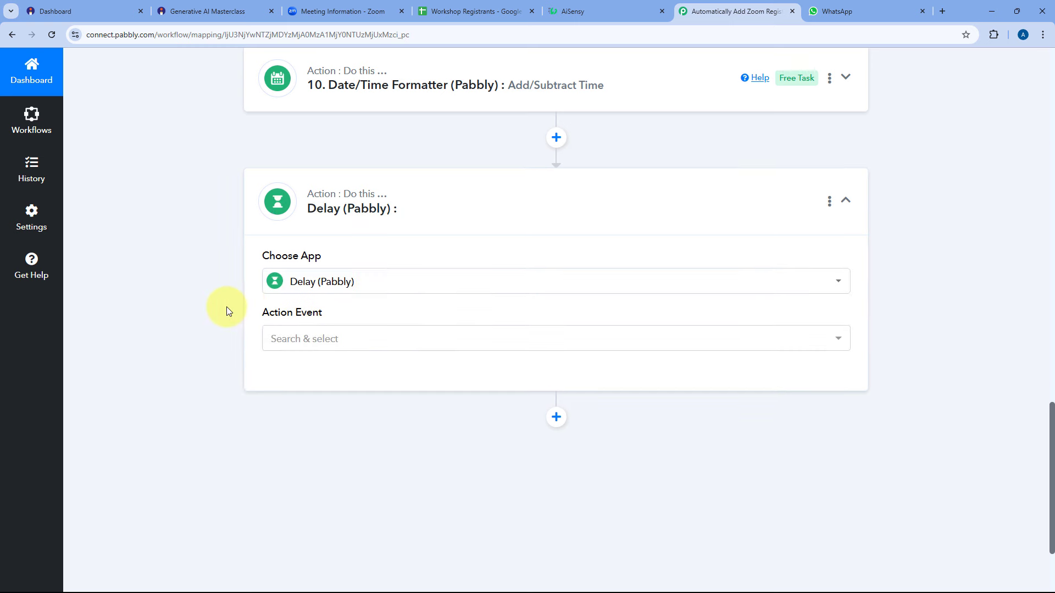
left_click(336, 227)
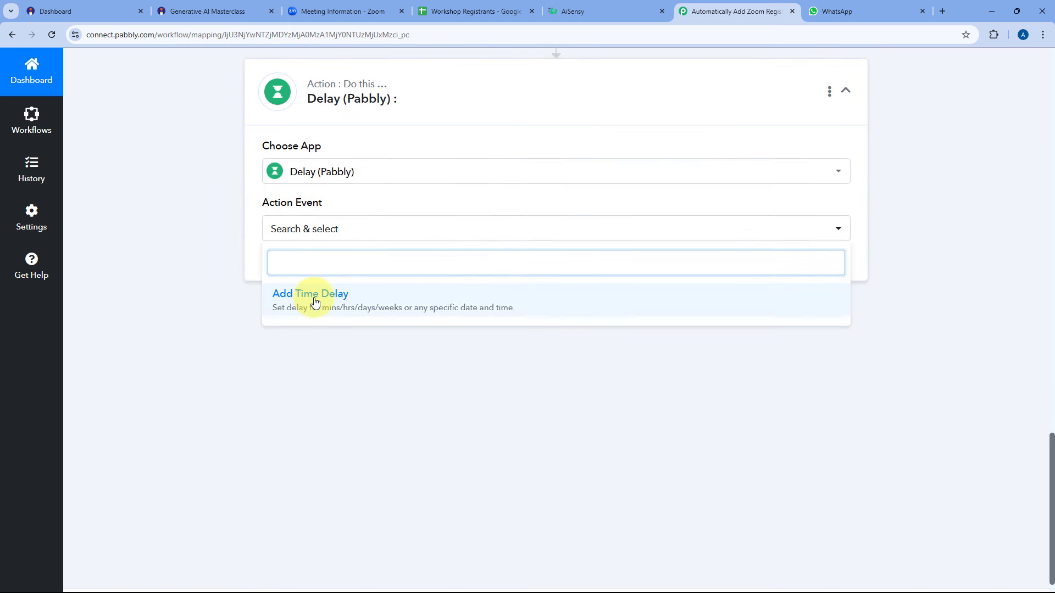
left_click(311, 297)
left_click(297, 267)
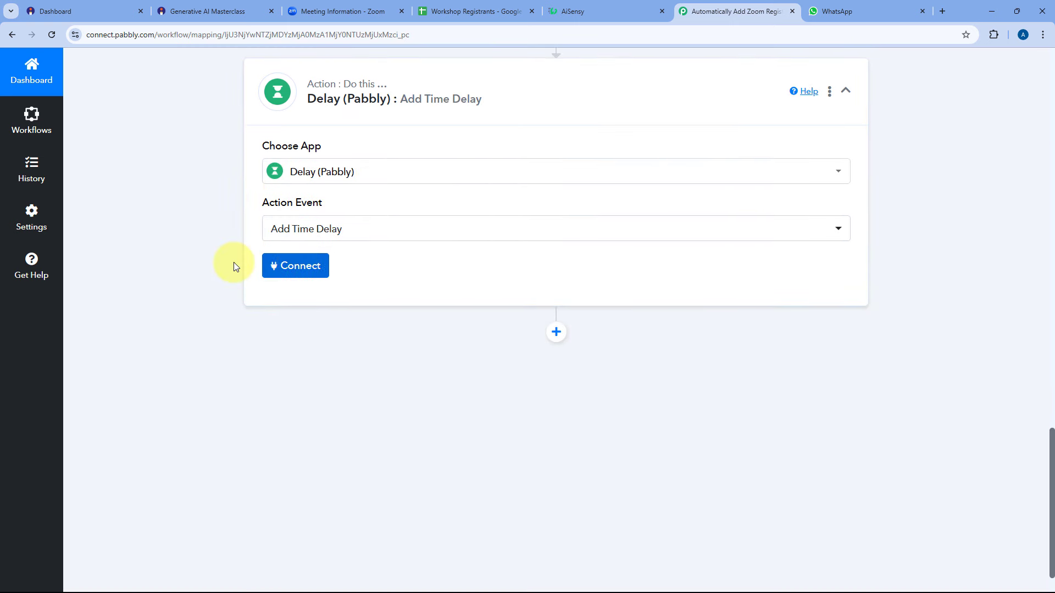
scroll(225, 266, "down", 2)
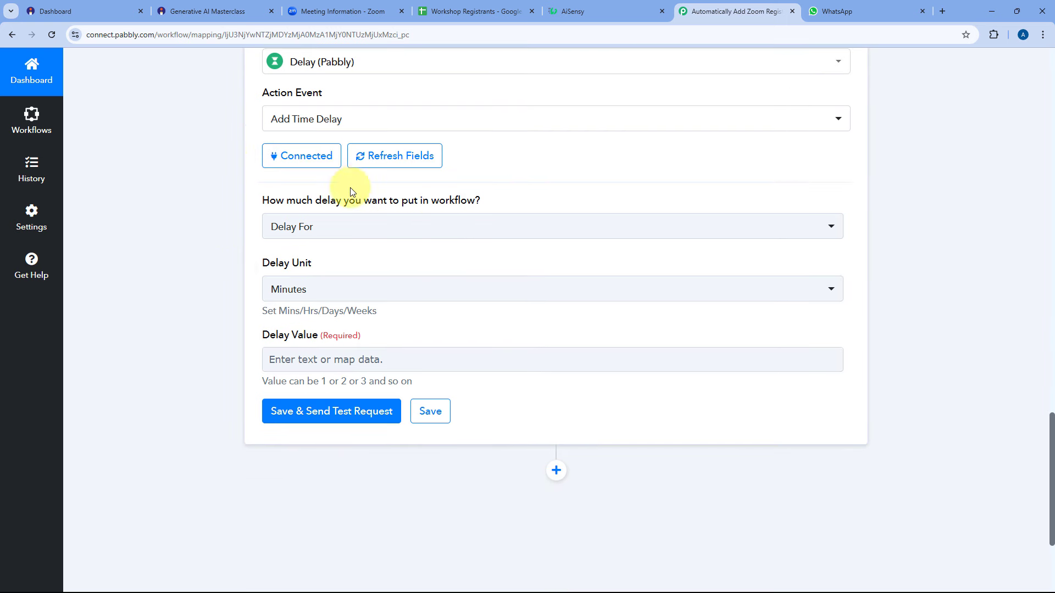
left_click(349, 229)
left_click(291, 316)
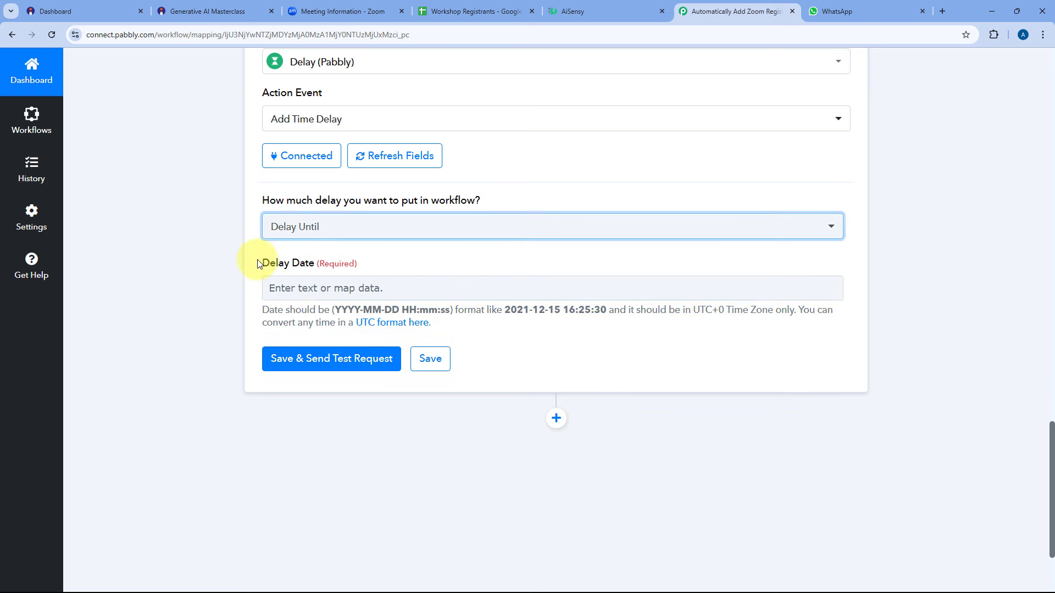
left_click(317, 284)
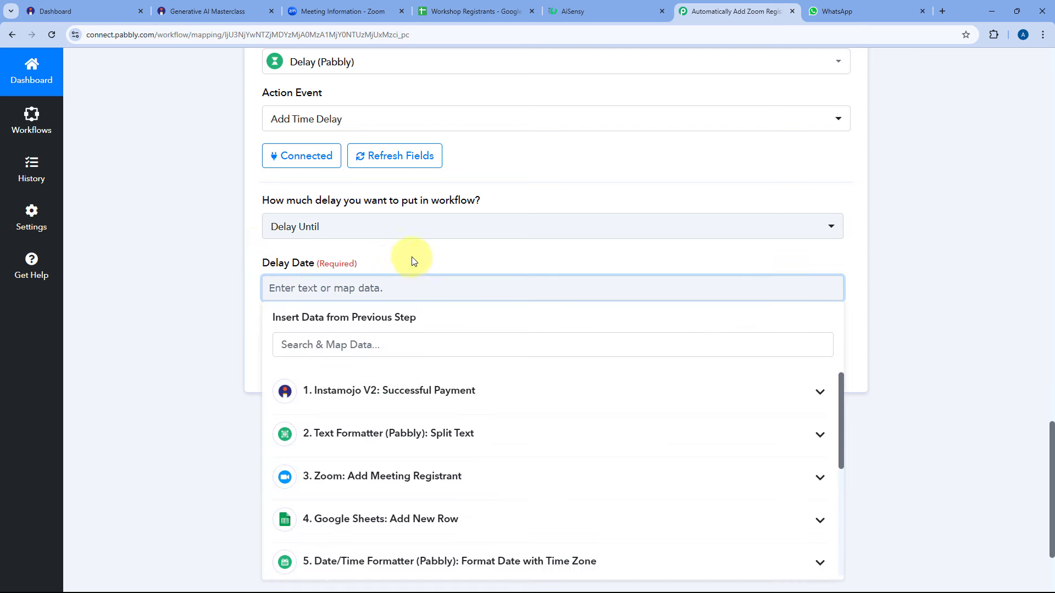
scroll(412, 258, "down", 5)
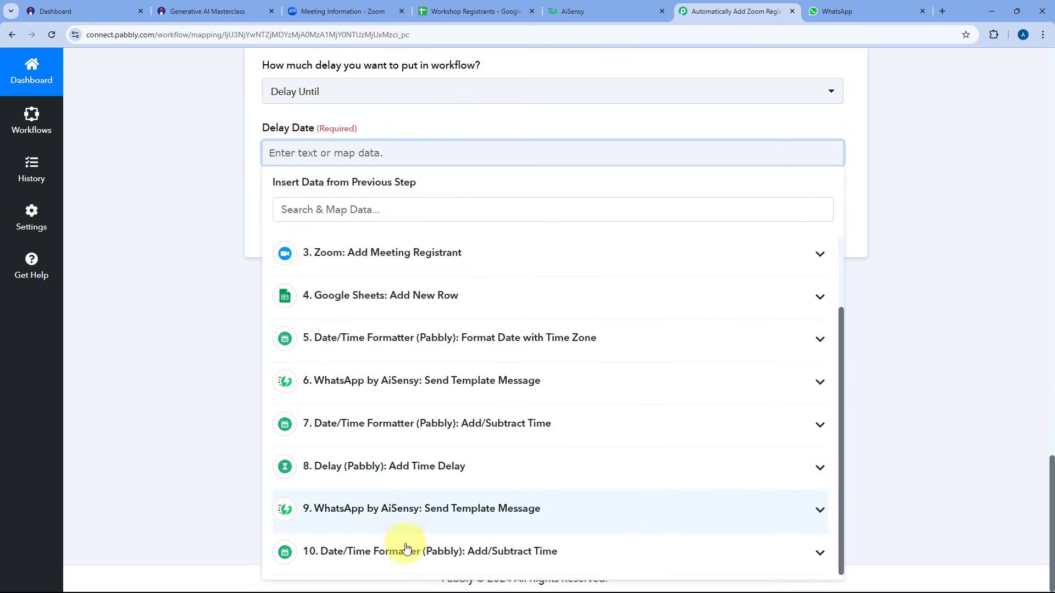
left_click(406, 550)
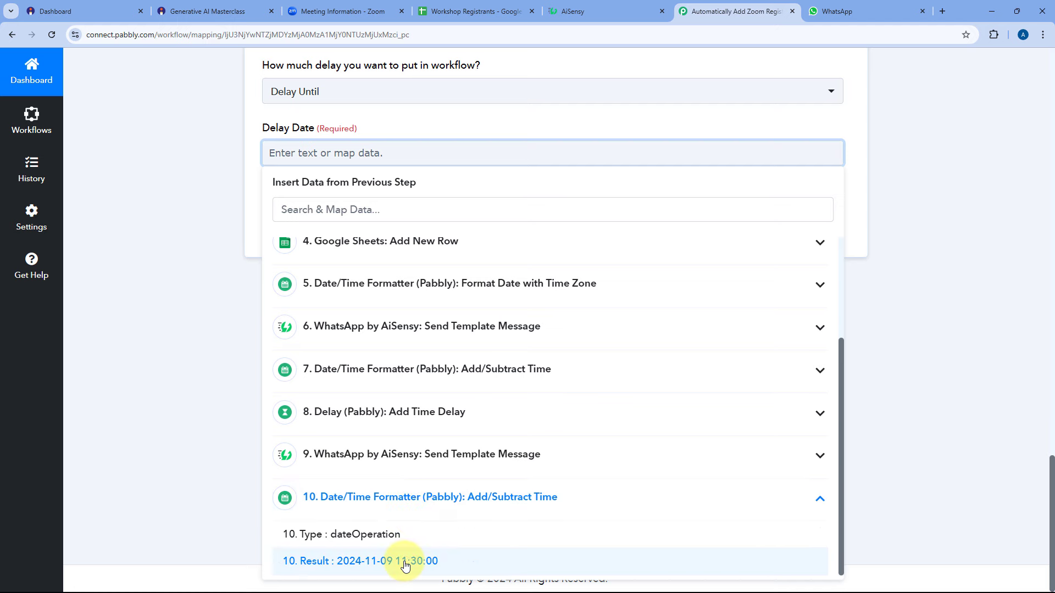
left_click(406, 562)
left_click(141, 176)
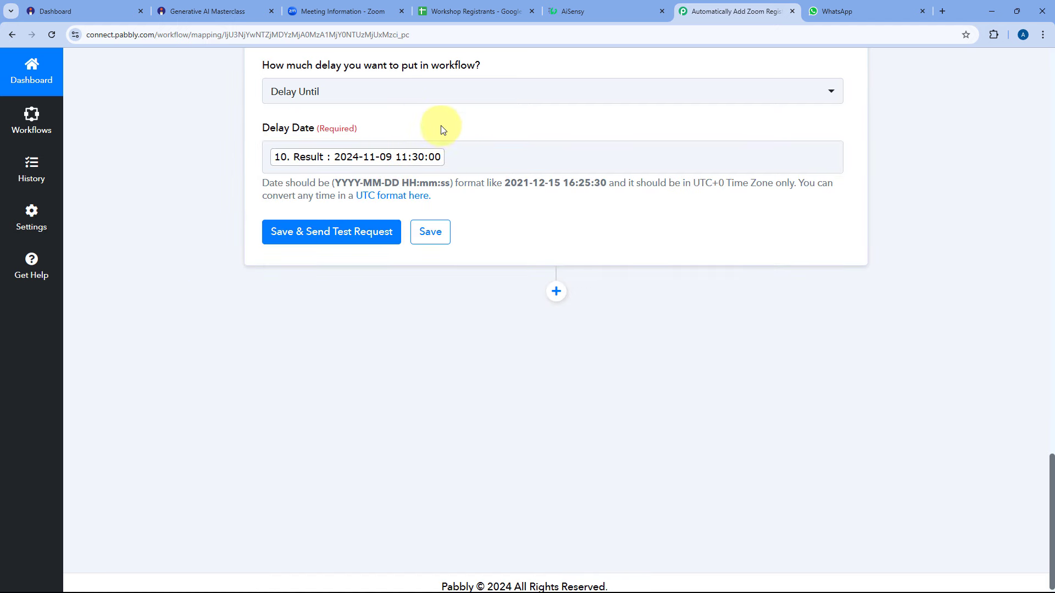
left_click(367, 231)
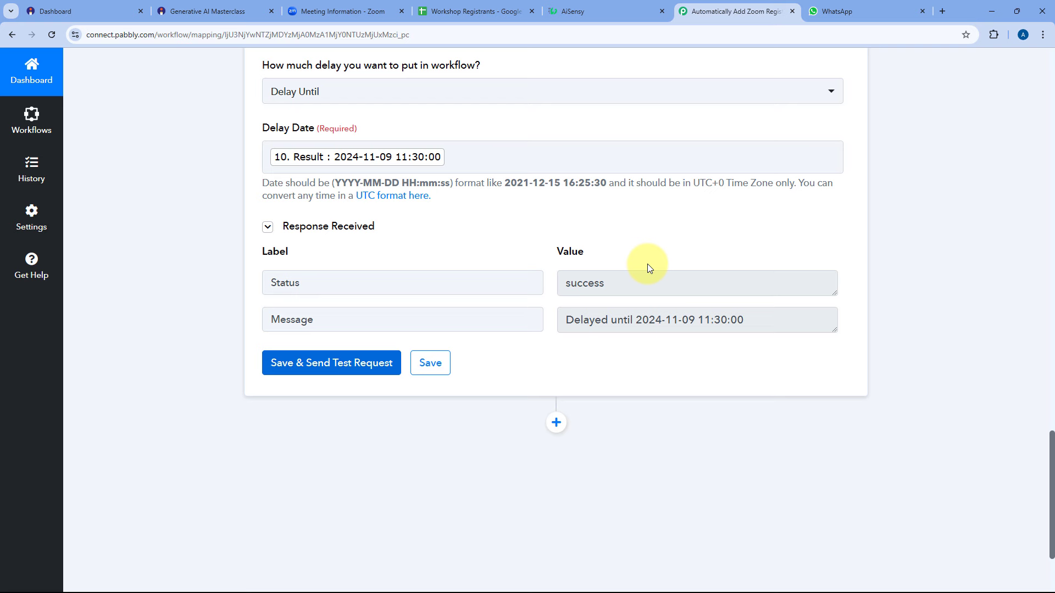
scroll(513, 245, "down", 3)
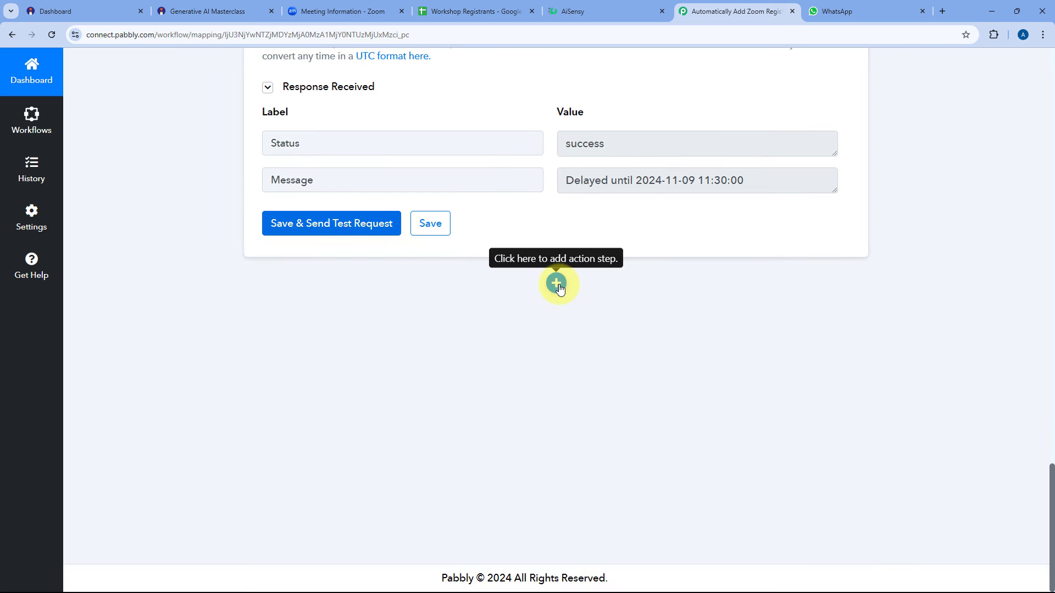
Add an empty step at the workflow end and copy the WhatsApp by AiSensy step 9.
left_click(556, 283)
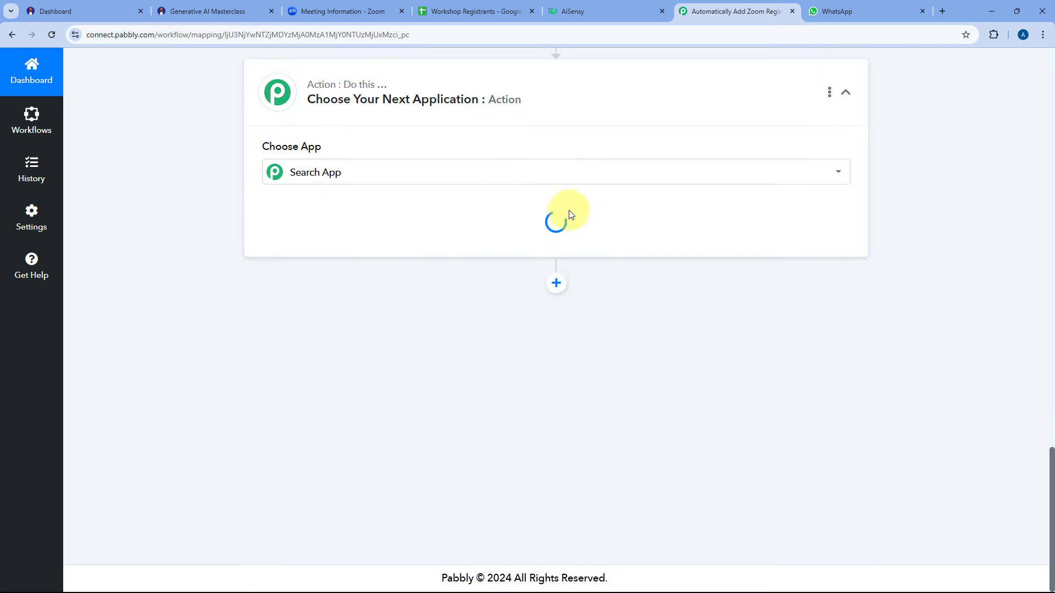
scroll(220, 261, "up", 3)
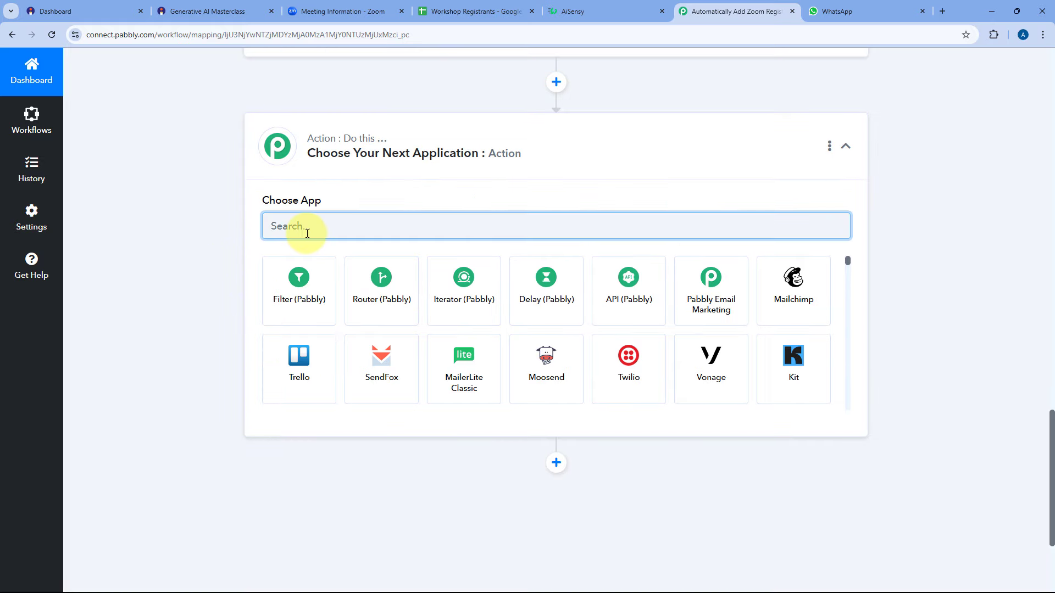
left_click(548, 138)
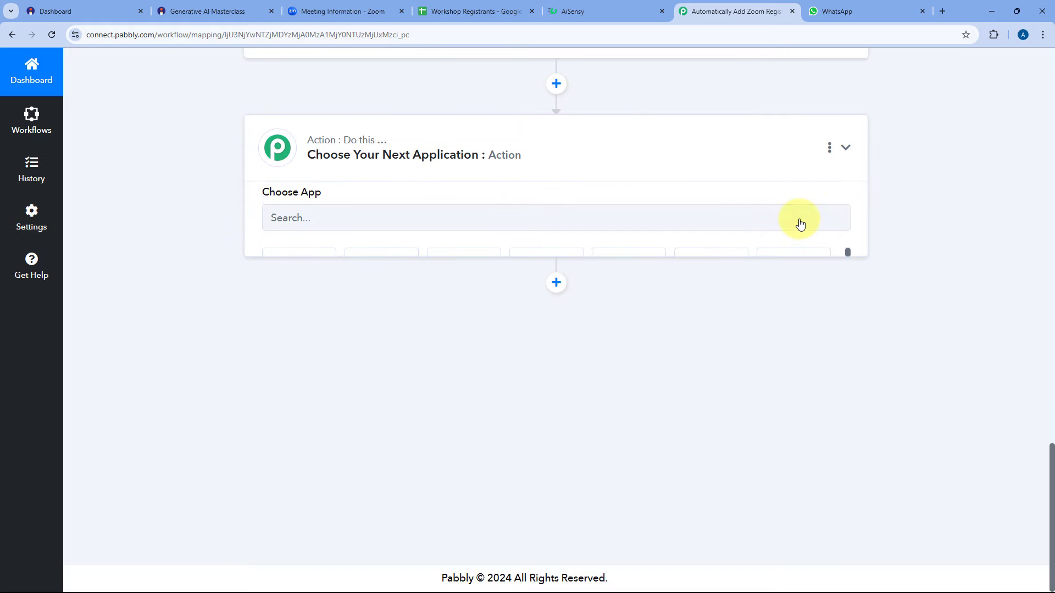
scroll(846, 236, "up", 4)
scroll(885, 253, "up", 5)
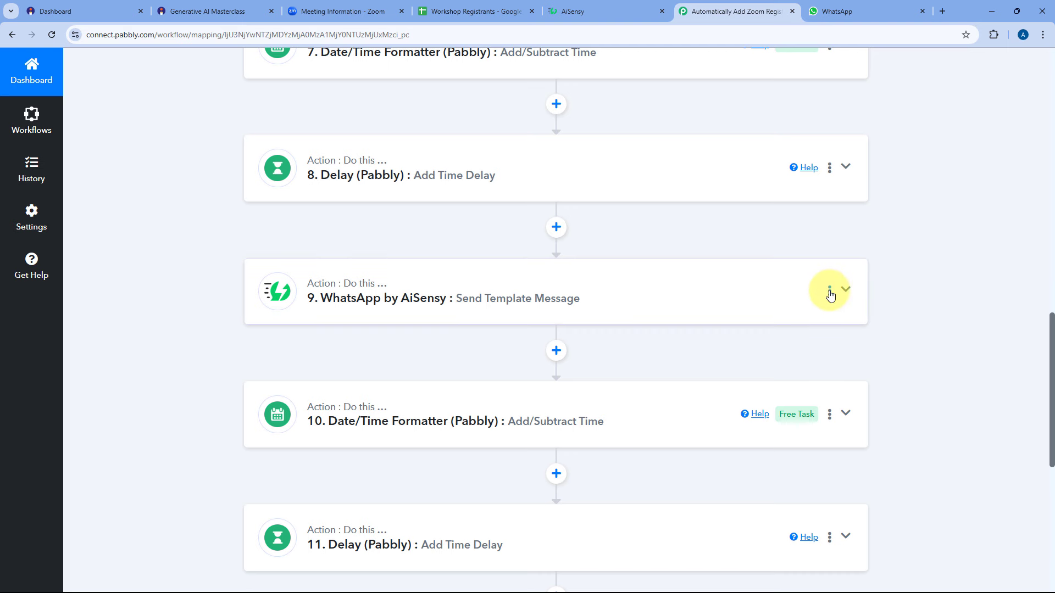
left_click(829, 291)
left_click(753, 379)
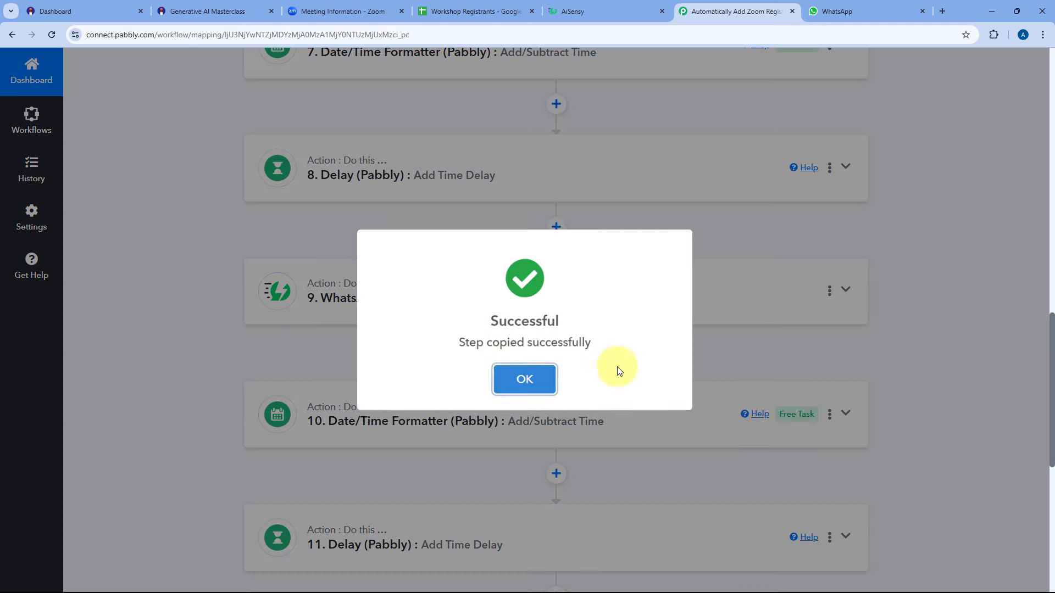
scroll(260, 334, "down", 9)
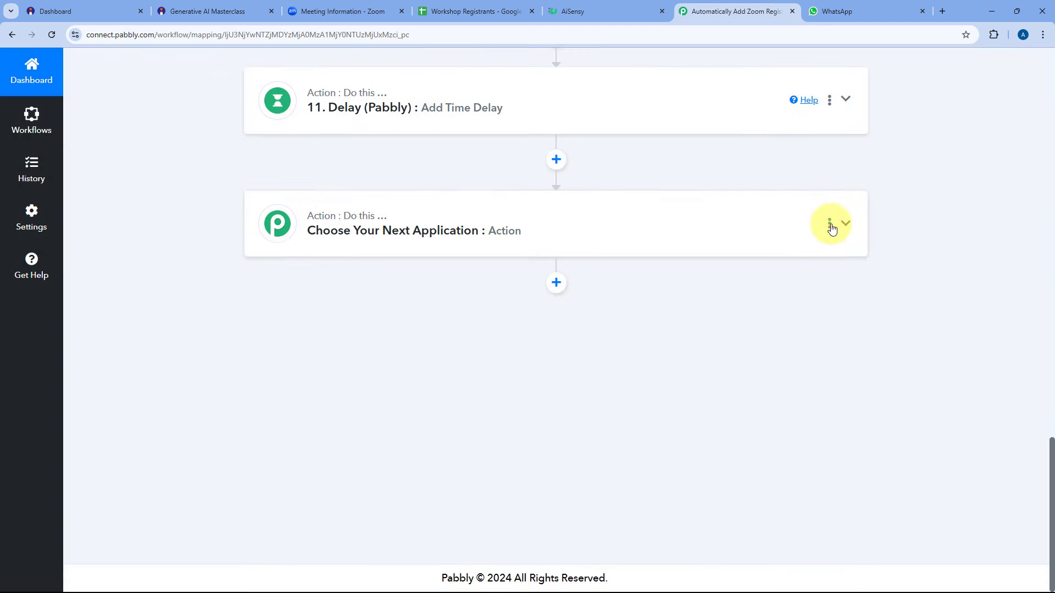
Paste the copied WhatsApp step after the 11. Delay step.
left_click(829, 223)
left_click(776, 306)
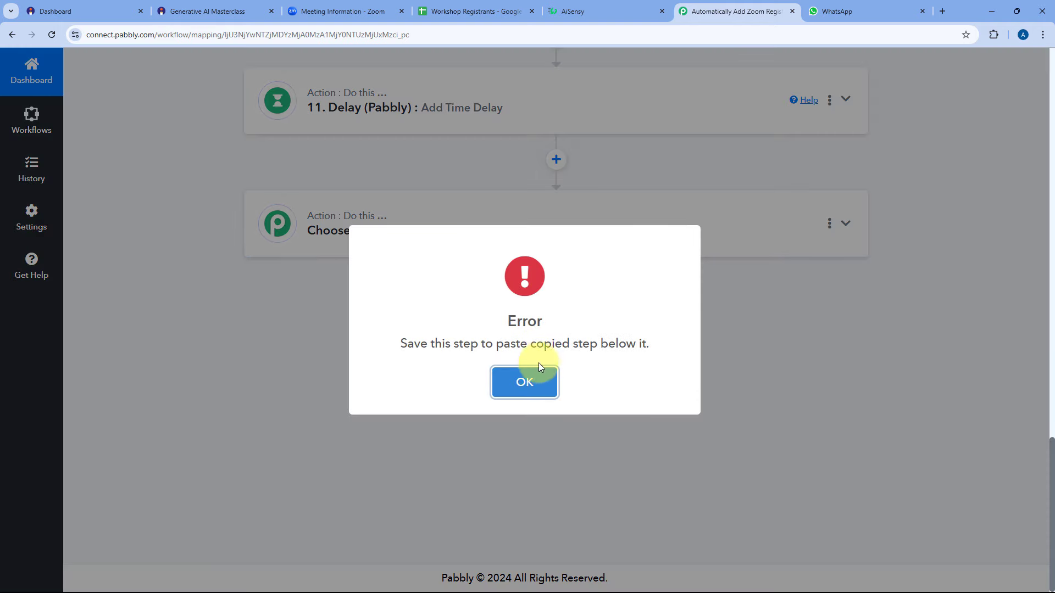
left_click(539, 380)
left_click(829, 101)
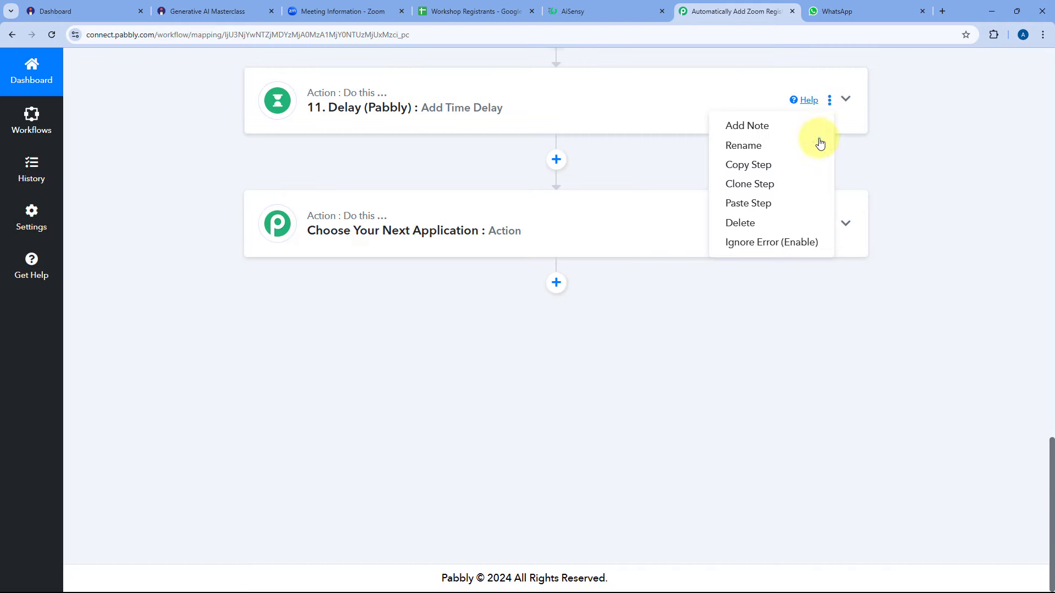
left_click(750, 203)
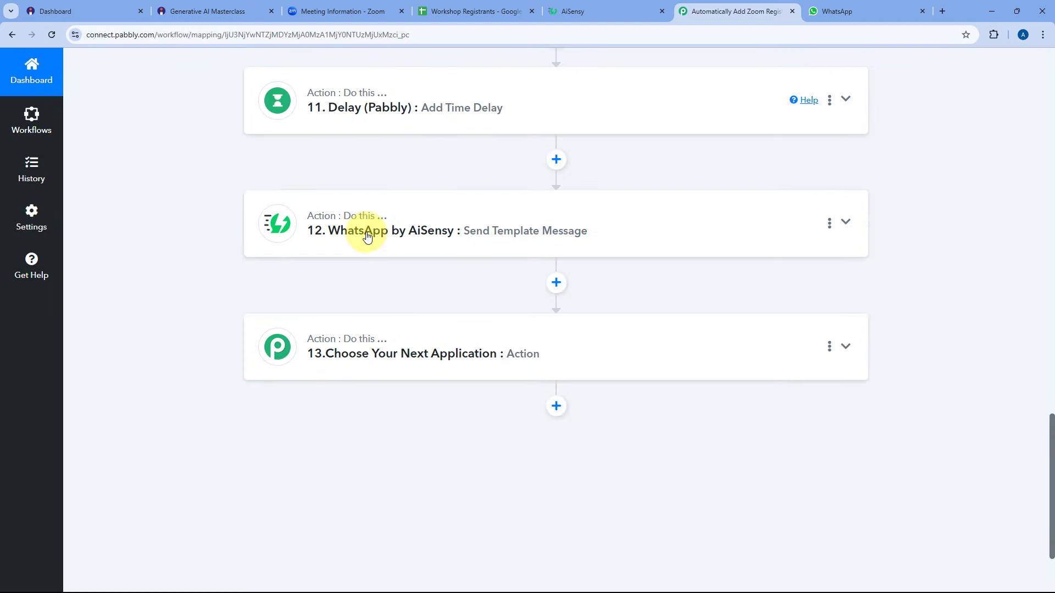
Delete the empty step 13 and expand the pasted step 12.
left_click(829, 346)
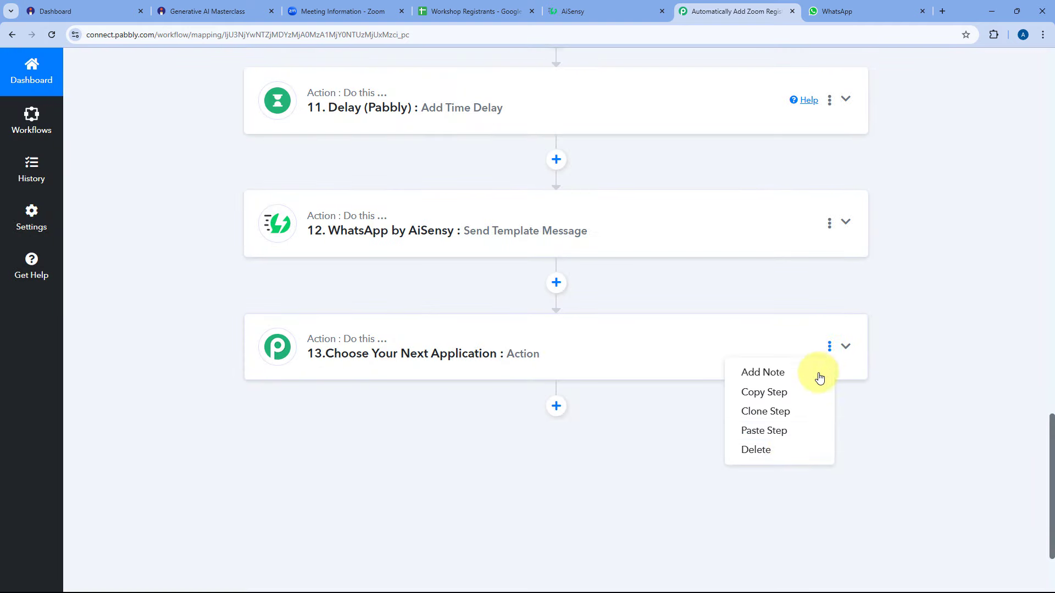
left_click(758, 452)
left_click(829, 347)
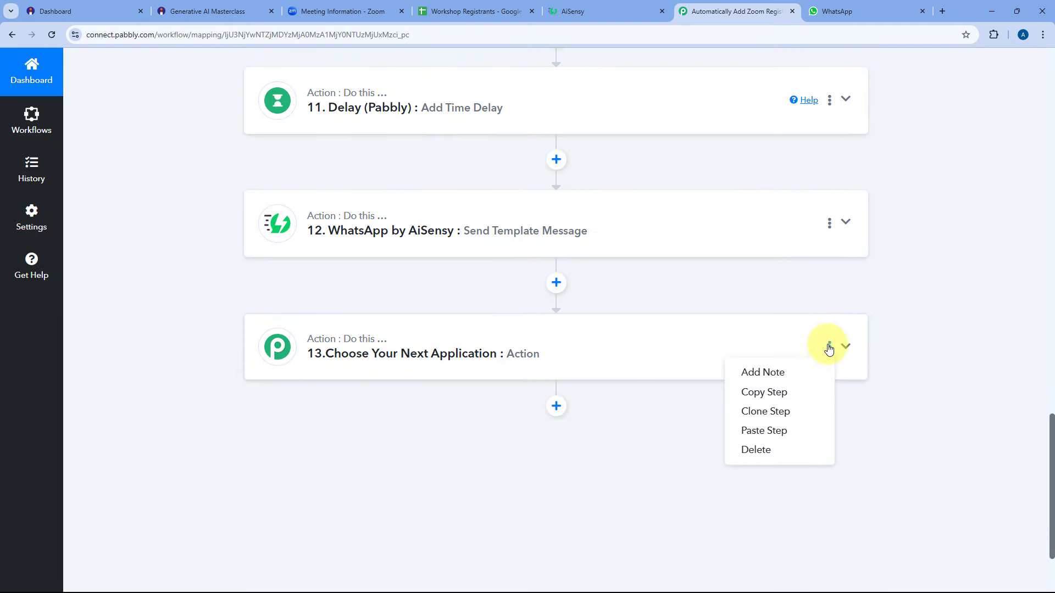
left_click(769, 457)
left_click(452, 384)
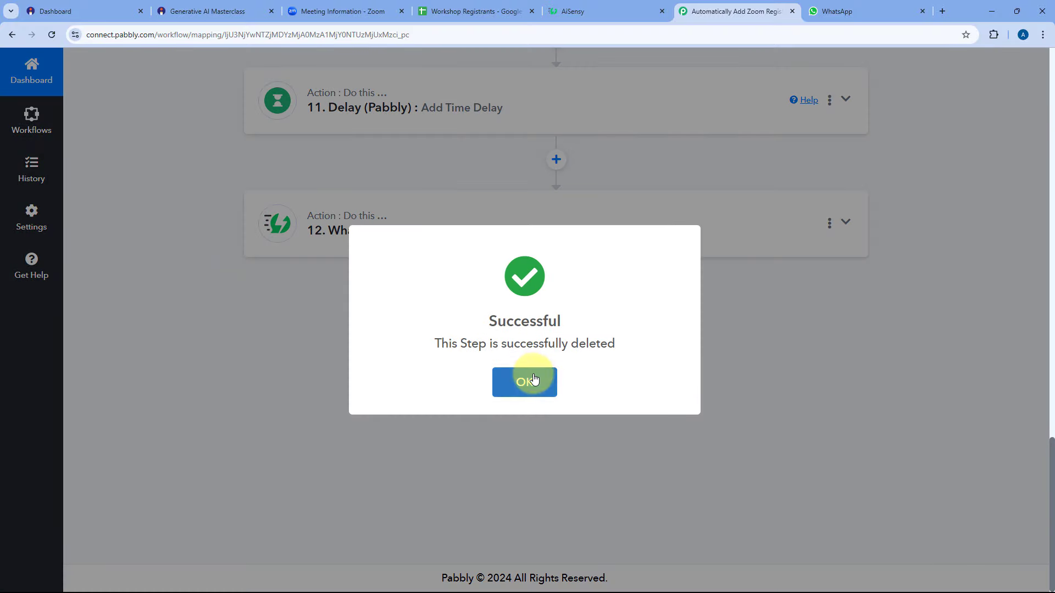
left_click(524, 382)
left_click(490, 207)
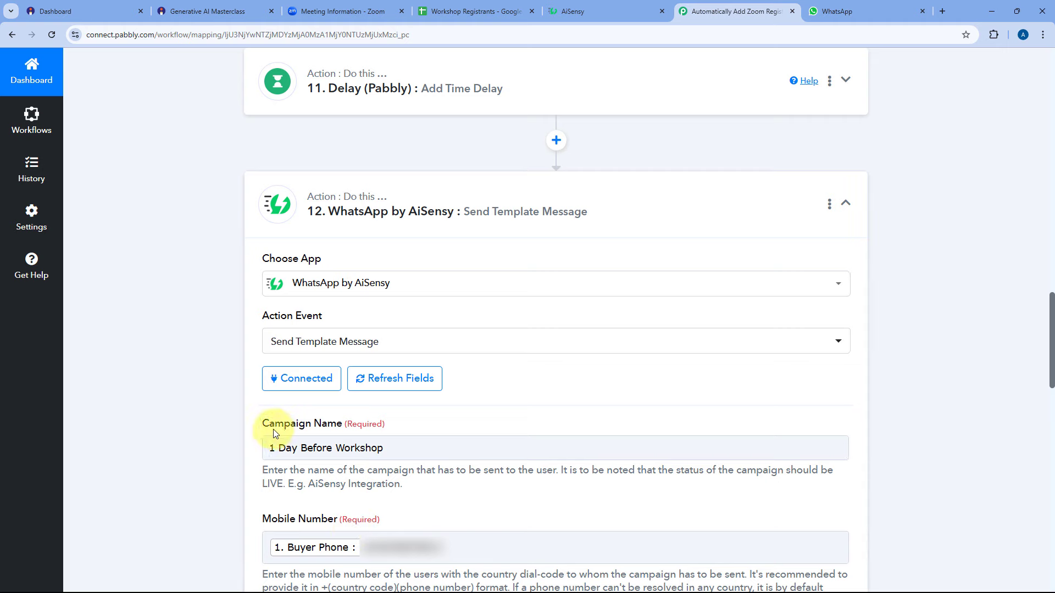
Name the new API campaign 2 Hours Before Workshop and choose the 2_hrs_before template.
left_click(593, 7)
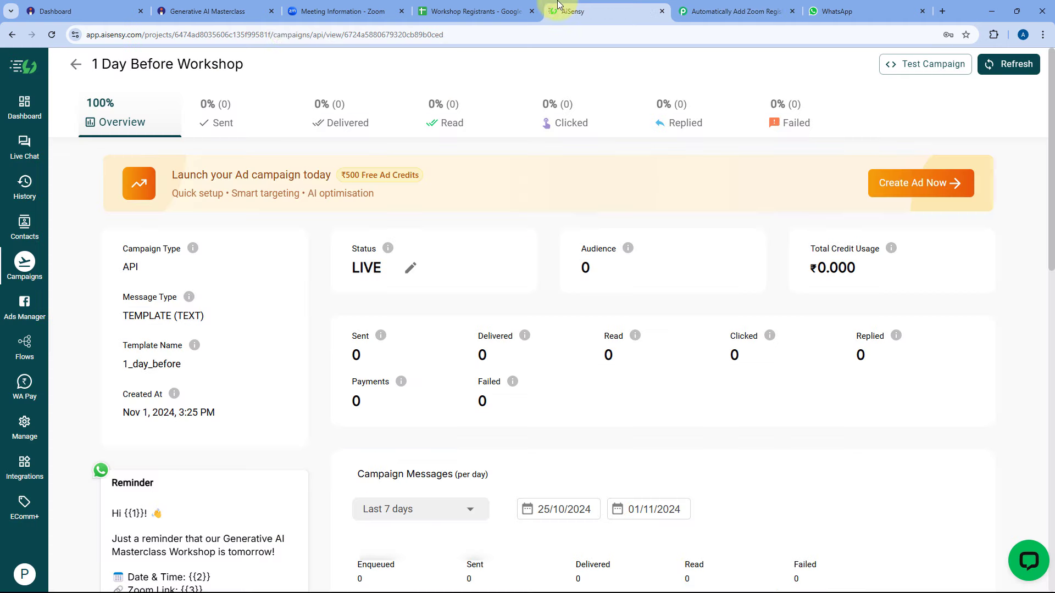
left_click(76, 64)
left_click(187, 340)
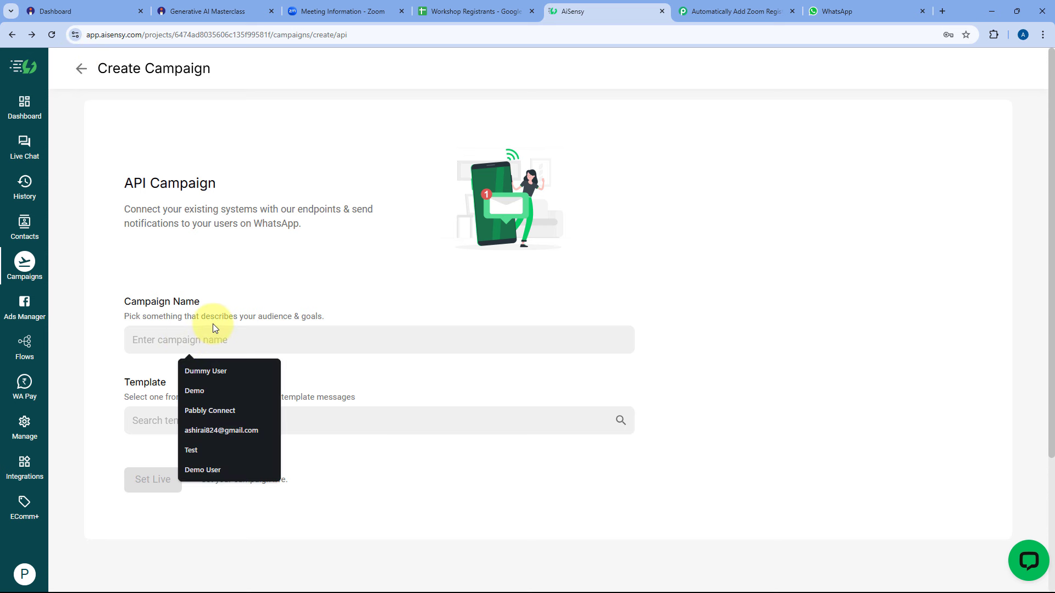
type("2 Hour")
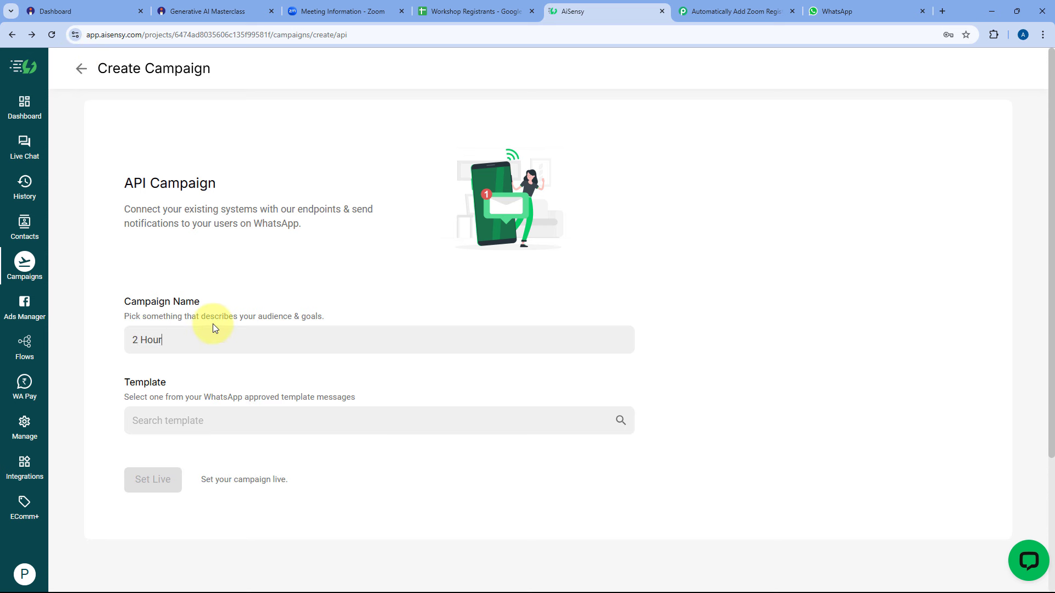
type("s Before Workshop")
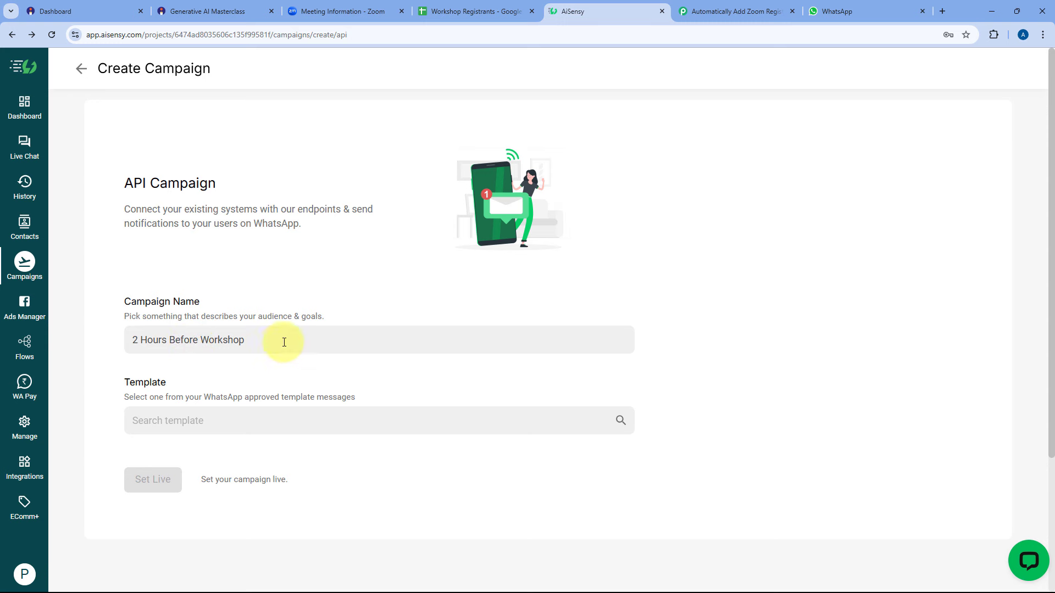
left_click_drag(276, 344, 75, 349)
left_click(193, 344)
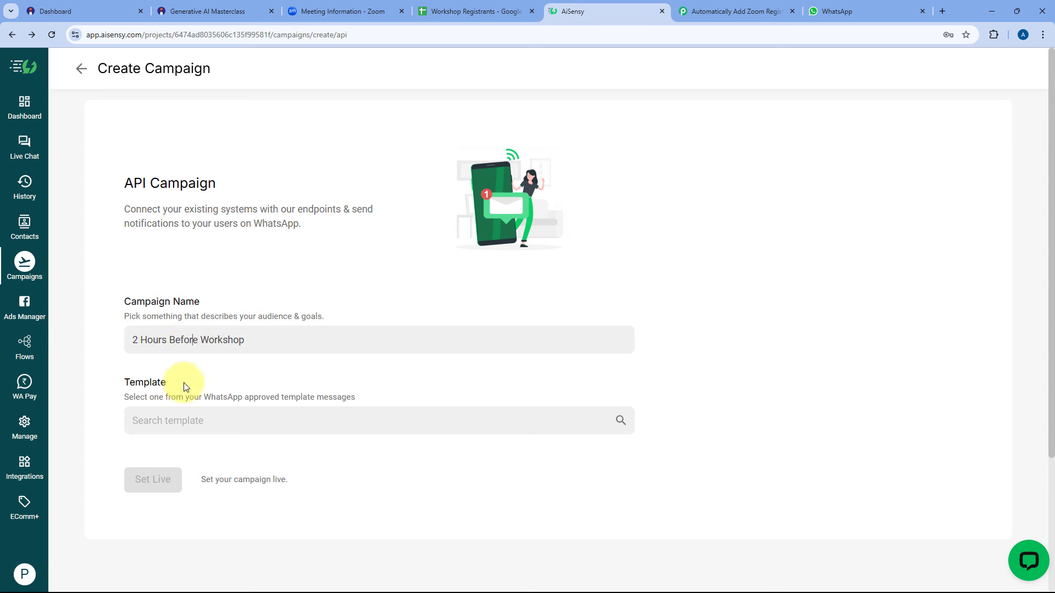
left_click(172, 421)
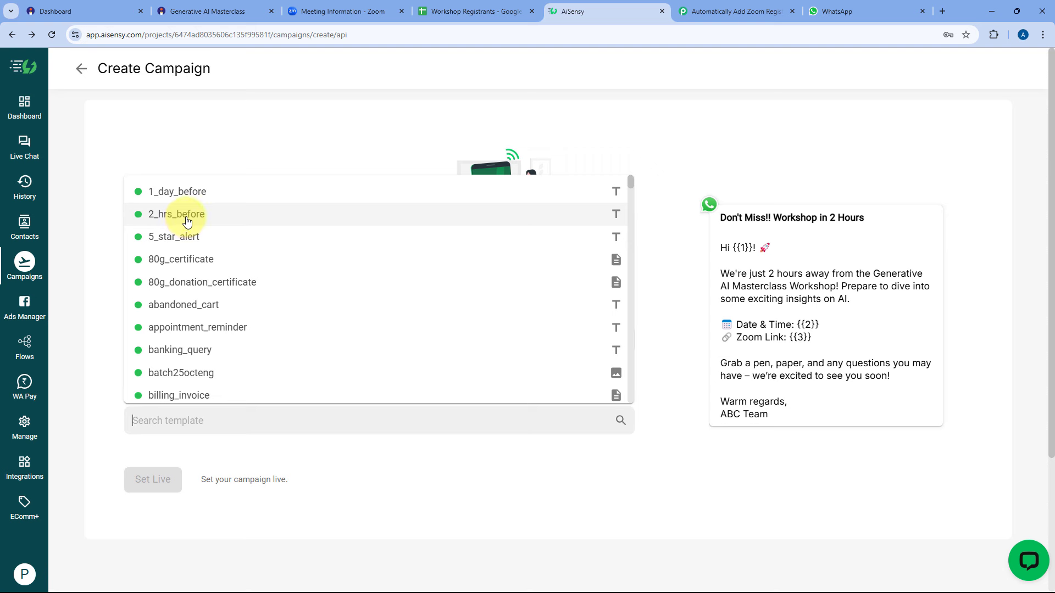
left_click(187, 216)
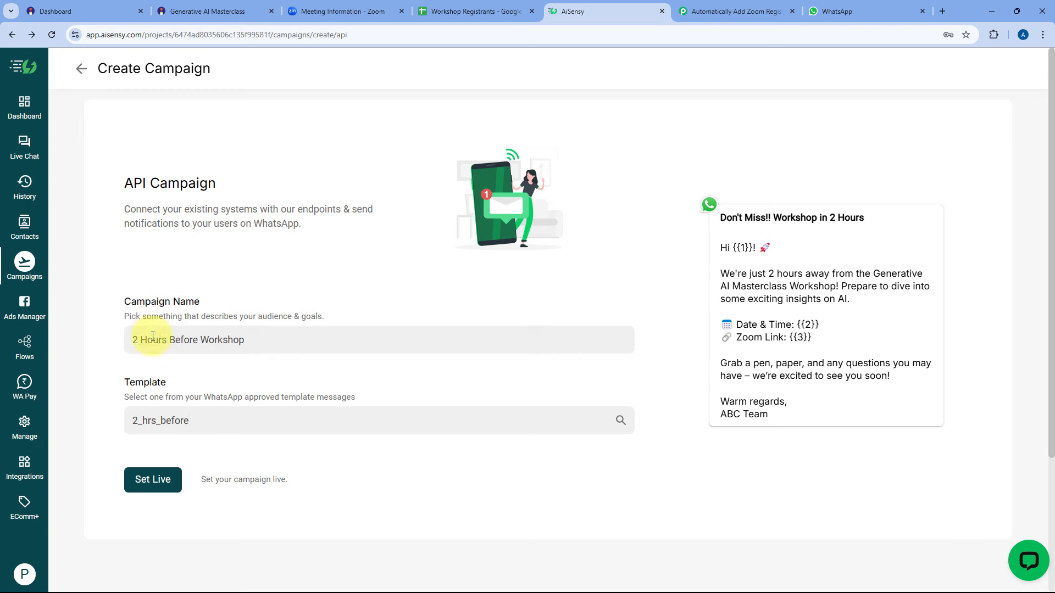
Copy the campaign name, set the campaign live and view its overview.
left_click_drag(250, 339, 134, 339)
right_click(177, 339)
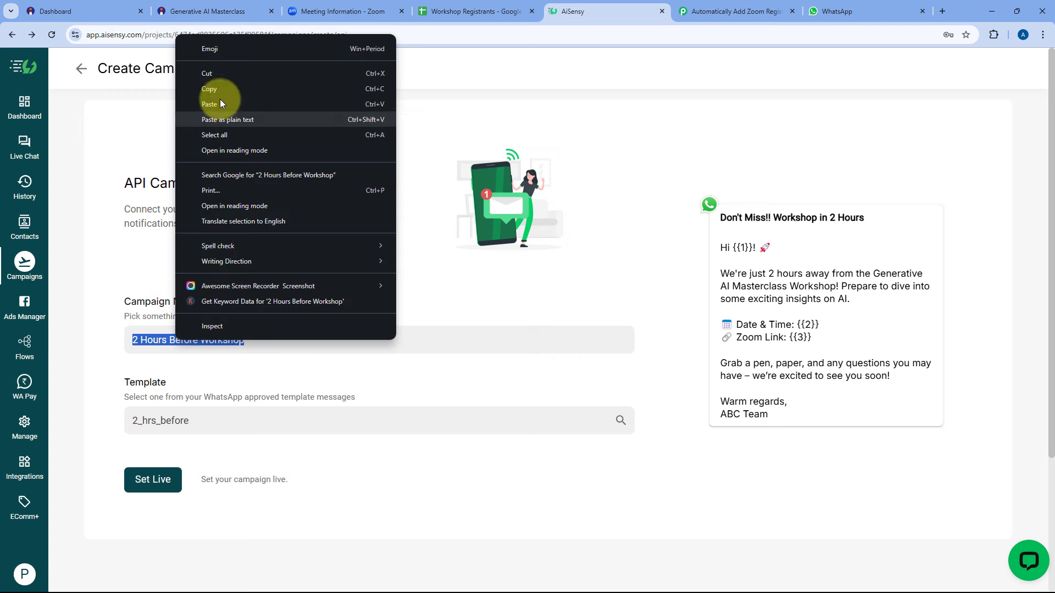
left_click(219, 89)
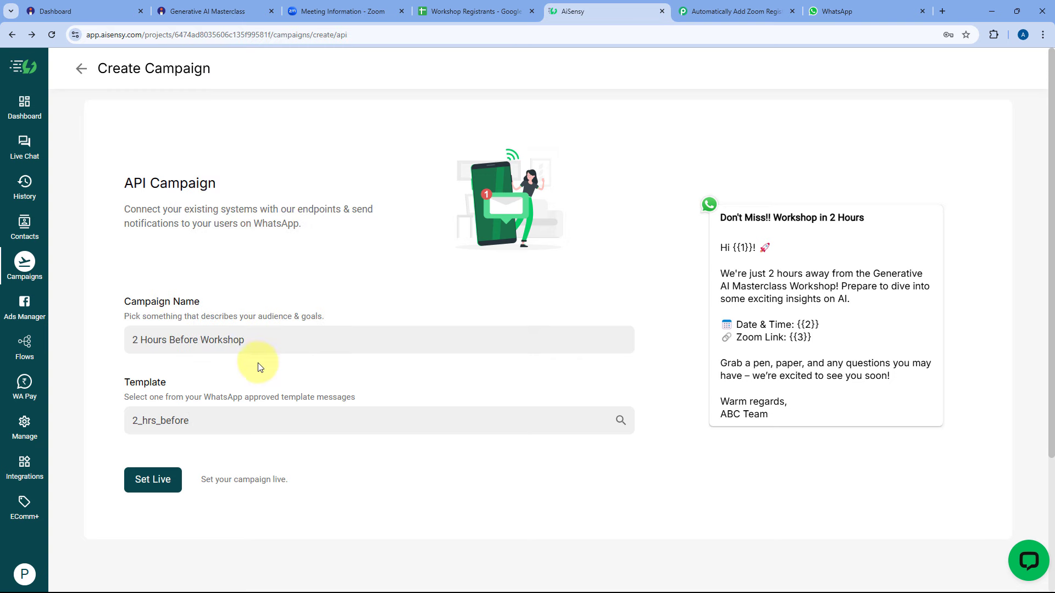
left_click(154, 481)
left_click(191, 497)
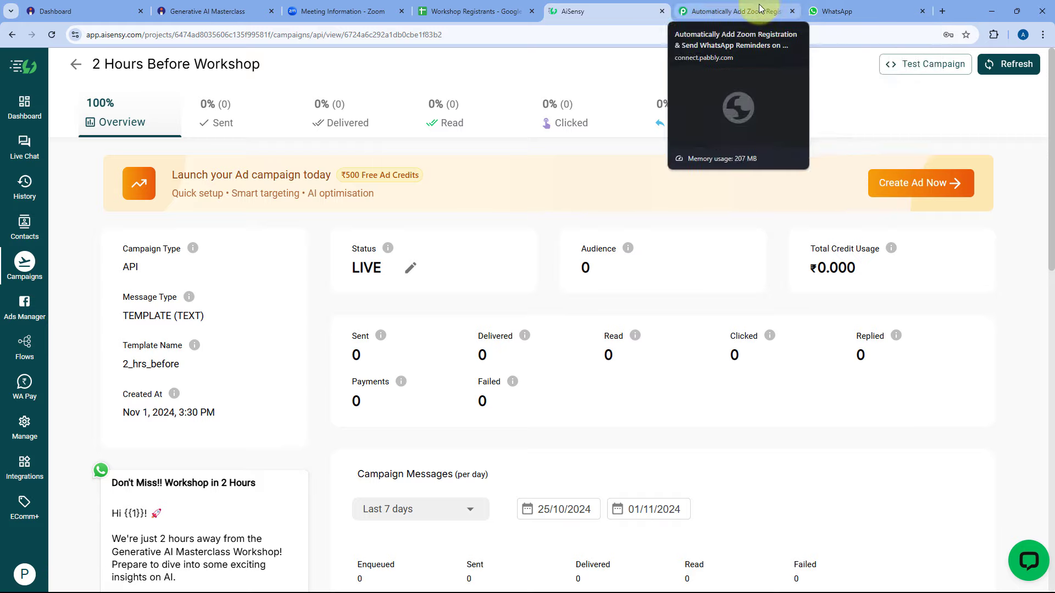
Replace step 12's Campaign Name with the pasted 2 Hours Before Workshop.
left_click(731, 11)
triple_click(331, 443)
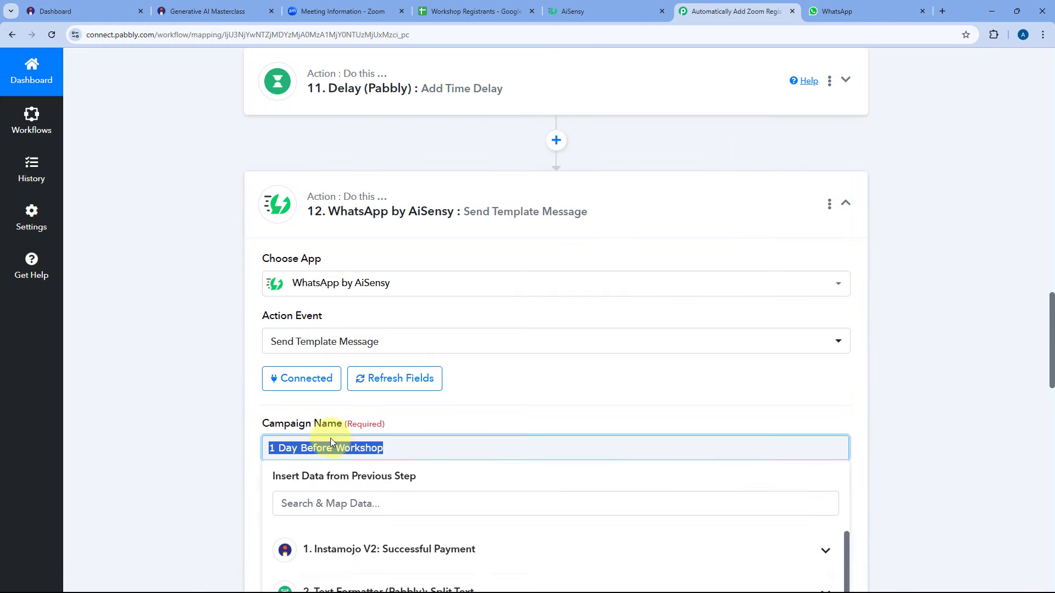
key("BackSpace")
right_click(335, 438)
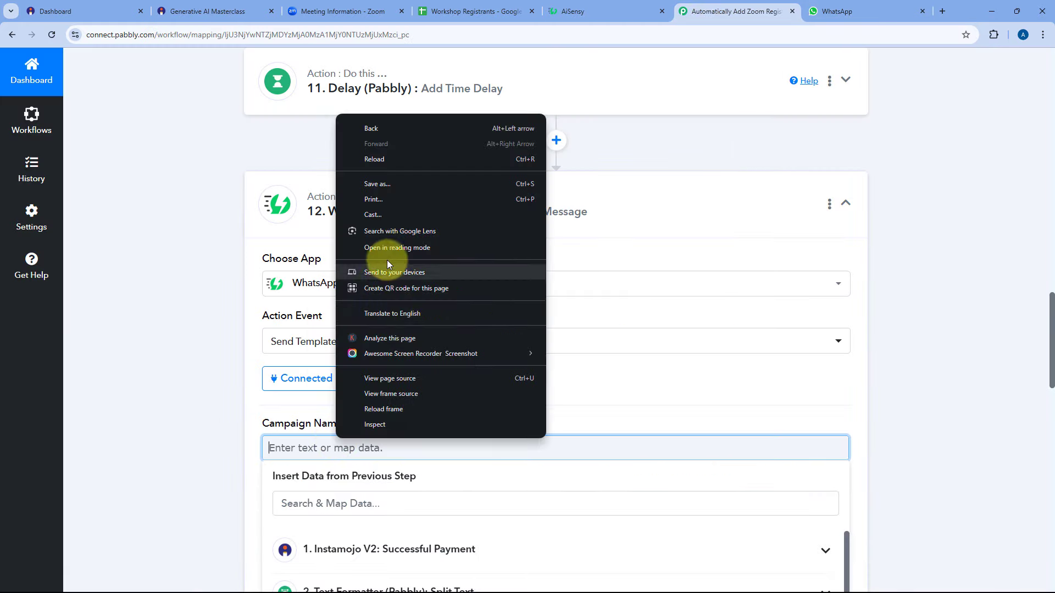
left_click(278, 447)
right_click(278, 448)
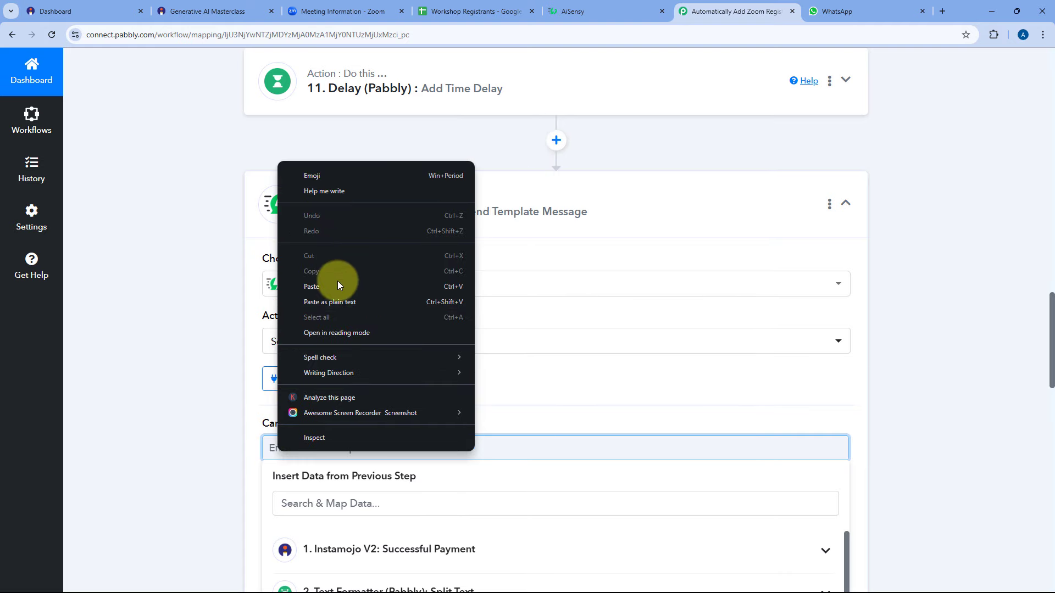
left_click(312, 286)
Check Template Parameter values Demo, 09/11/2024 07:00:00 PM and Zoom URL against the AiSensy template placeholders.
left_click(624, 10)
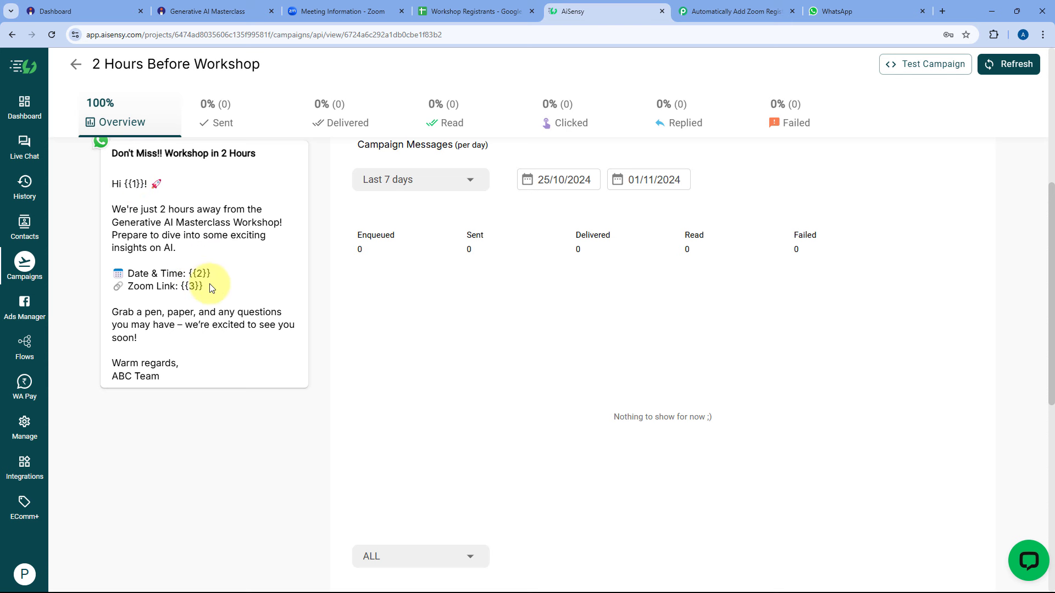
left_click_drag(204, 286, 182, 286)
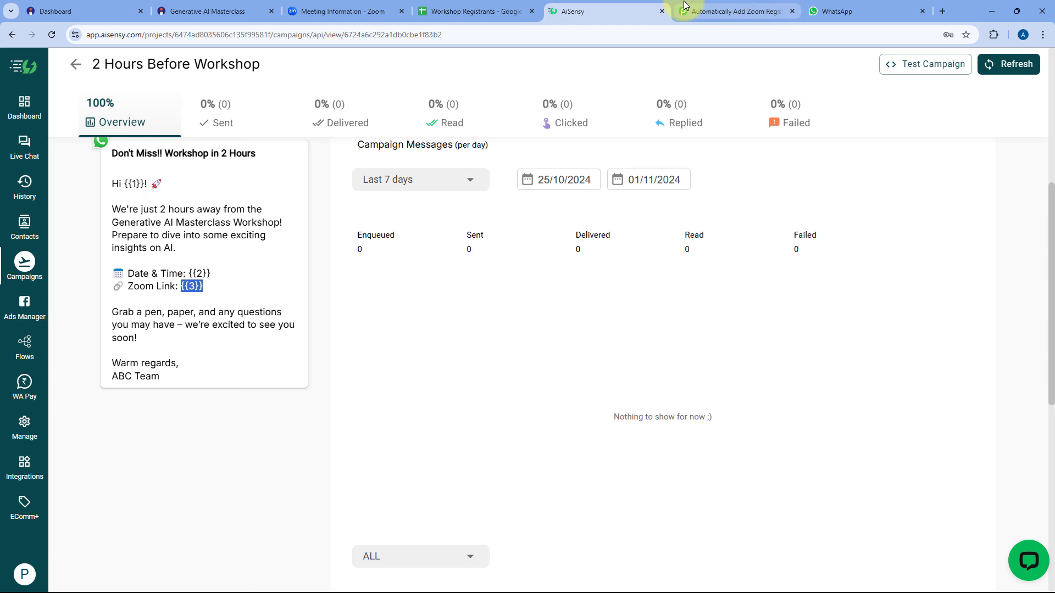
left_click(714, 11)
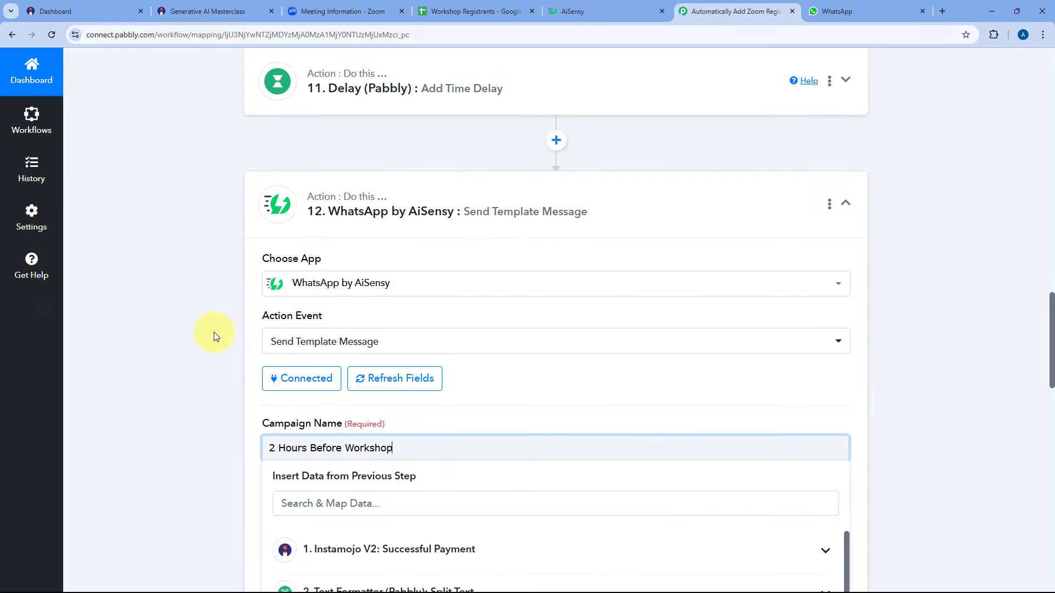
left_click(190, 338)
scroll(190, 338, "down", 10)
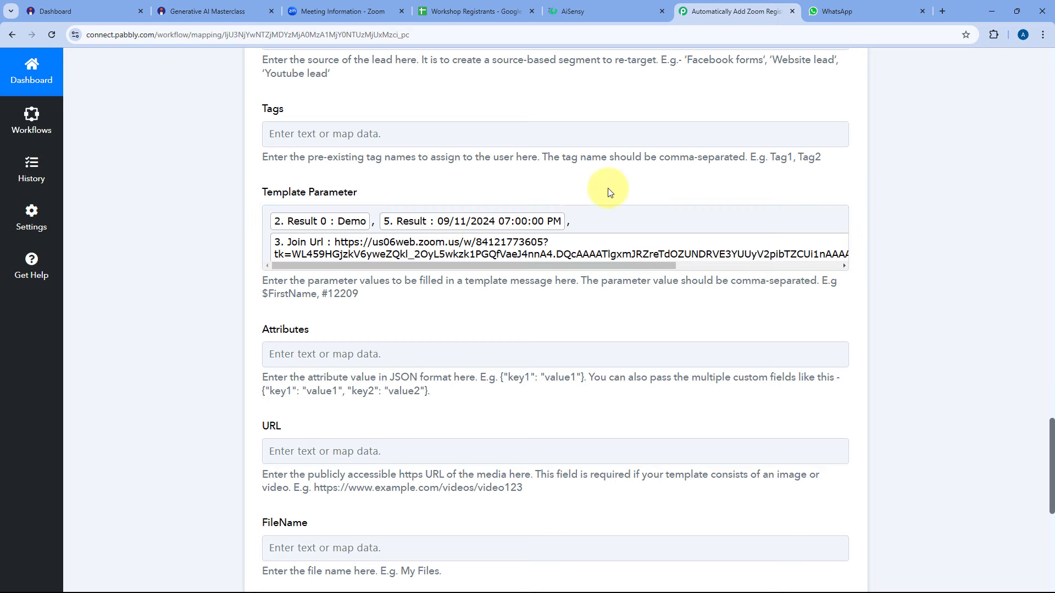
left_click(594, 5)
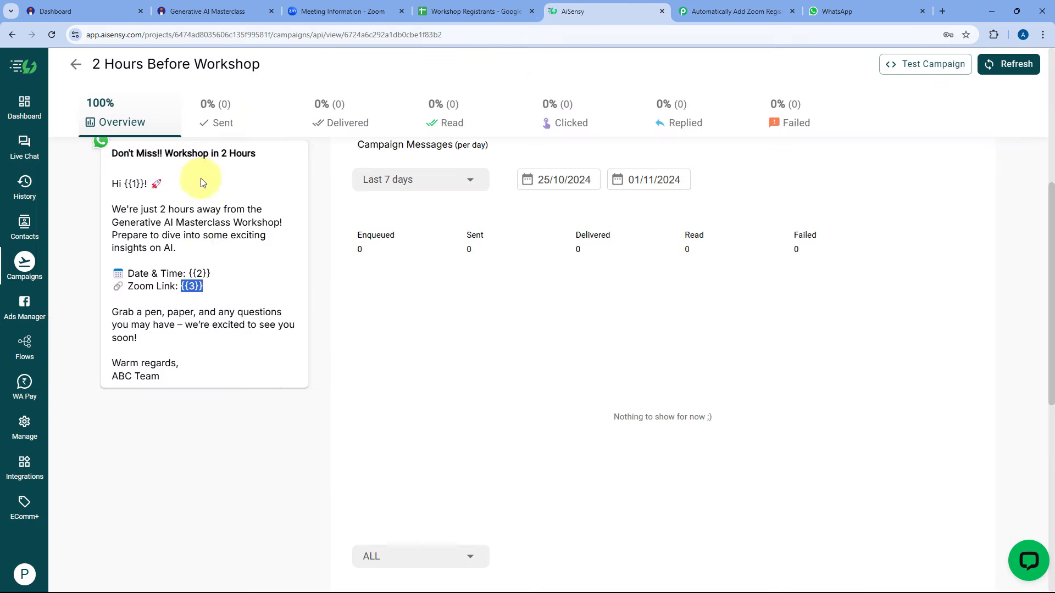
left_click(734, 11)
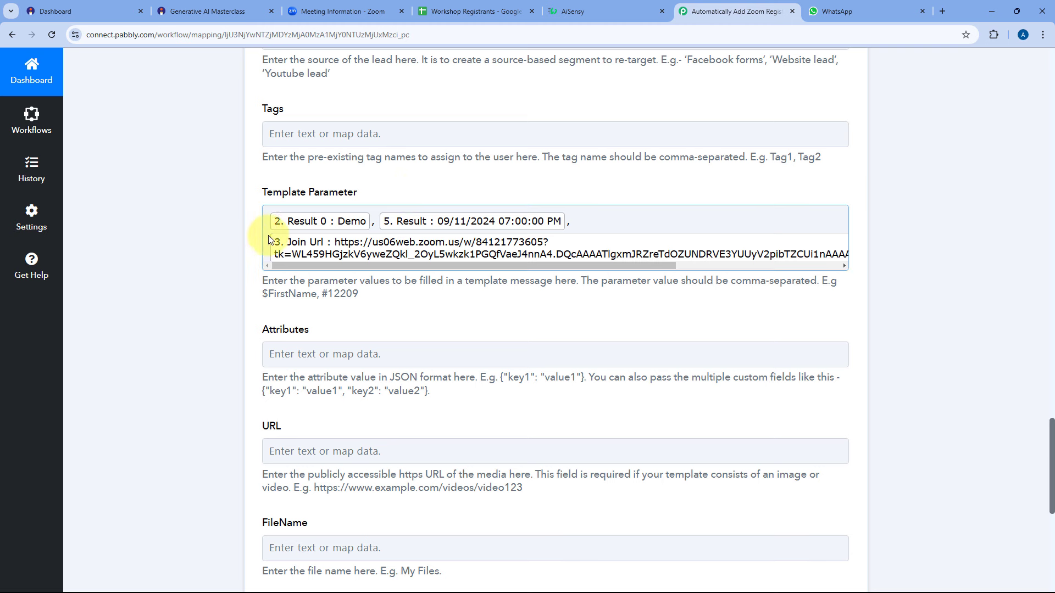
scroll(252, 236, "down", 3)
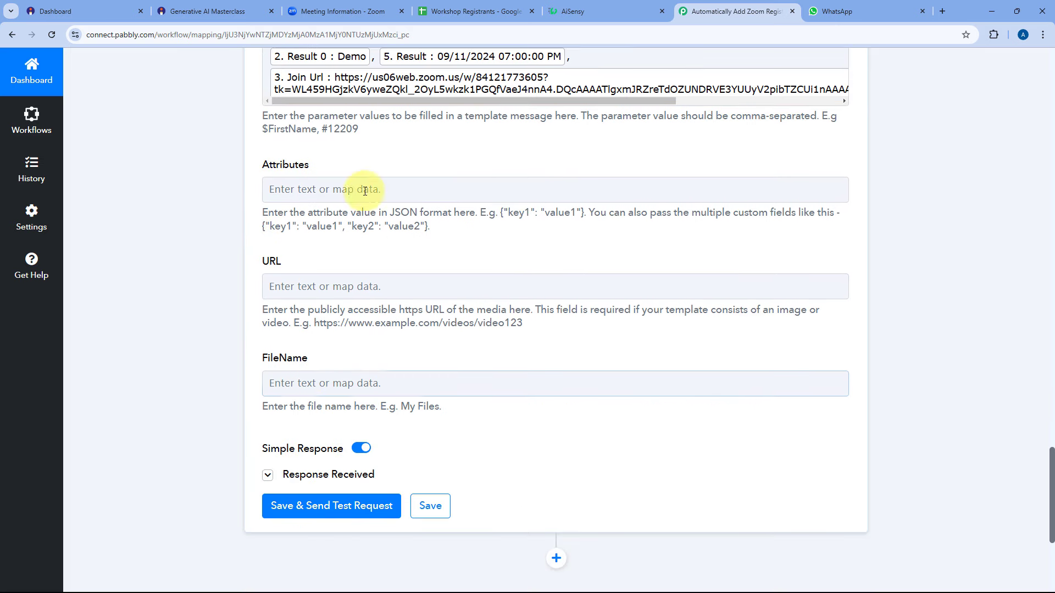
scroll(379, 249, "down", 3)
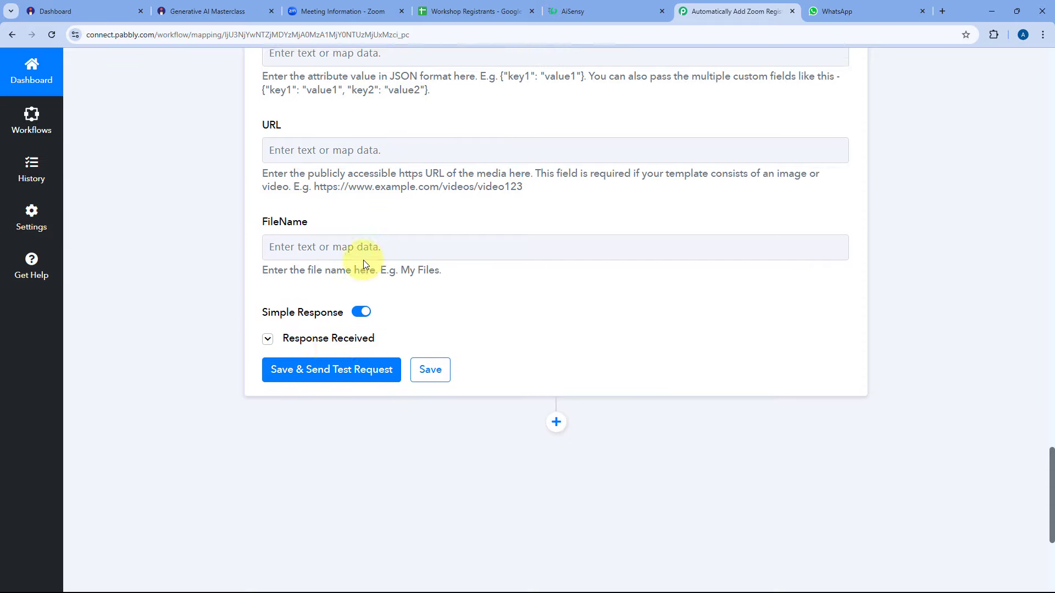
Test step 12, which returns Success true, and check WhatsApp for the 2-hour reminder.
left_click(345, 348)
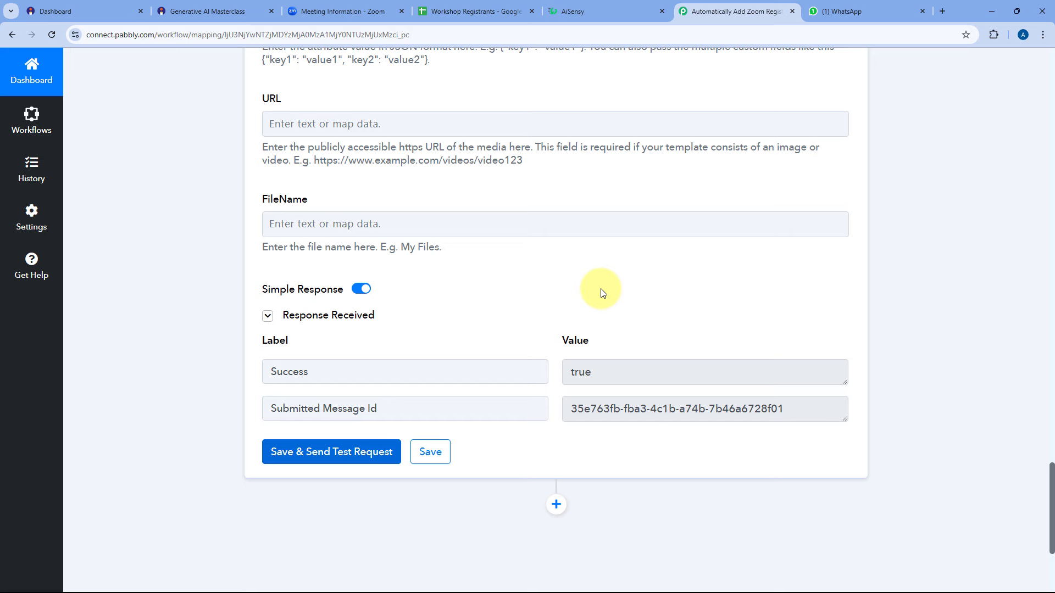
left_click(887, 5)
Read the 'Don't Miss!! Workshop in 2 Hours' reminder in the AiSensy chat, then return to the Pabbly workflow.
scroll(553, 330, "down", 1)
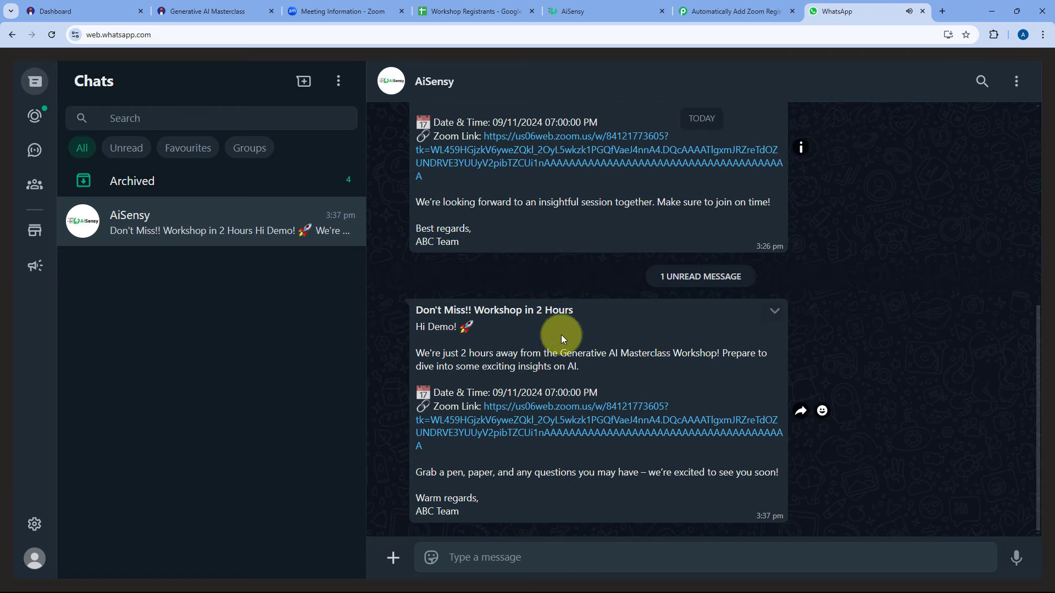
left_click_drag(410, 311, 486, 513)
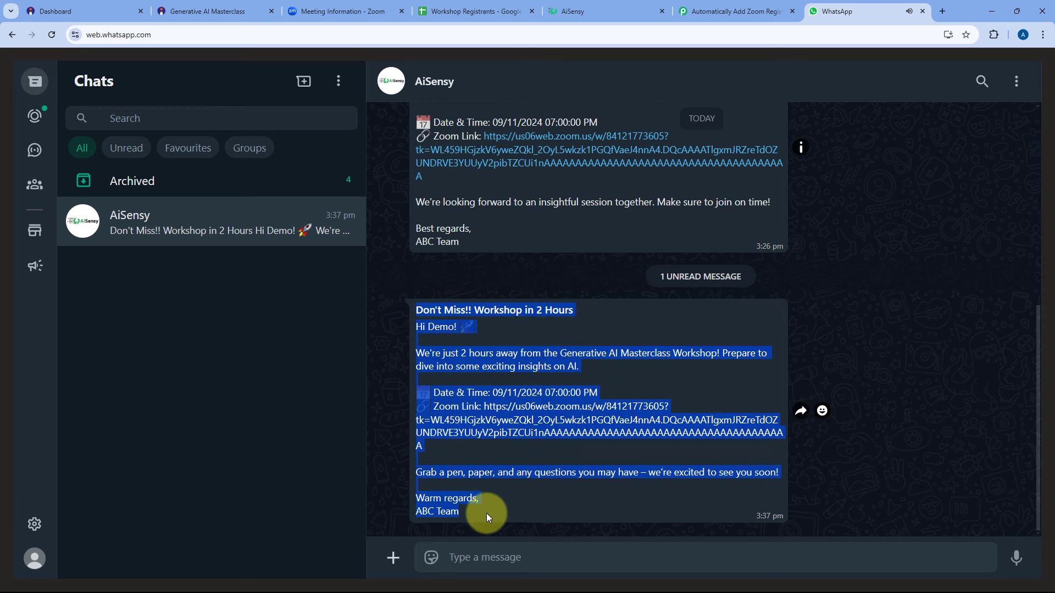
left_click(625, 338)
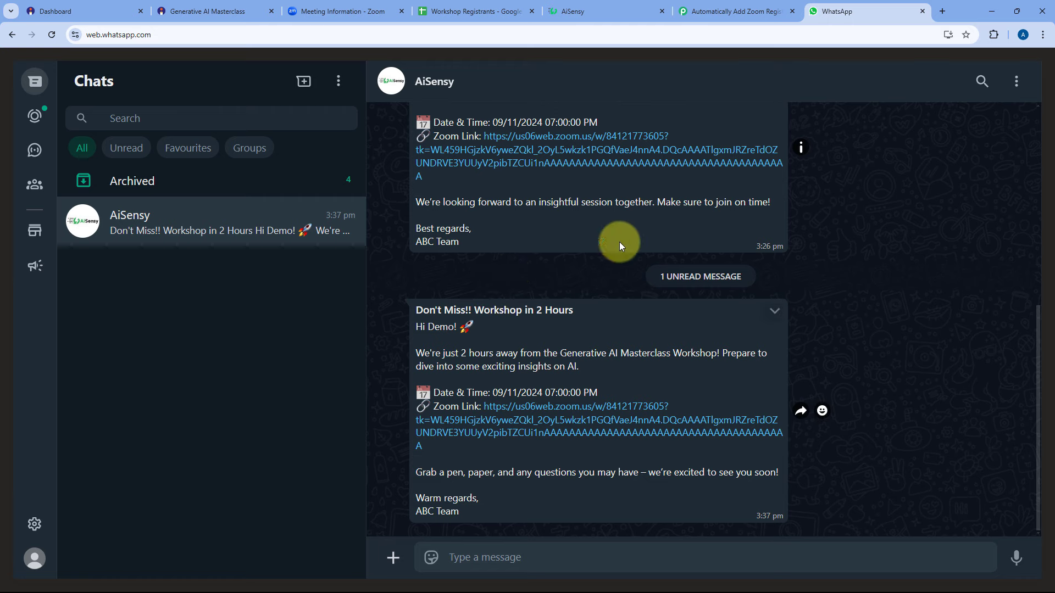
left_click(736, 9)
scroll(878, 286, "up", 15)
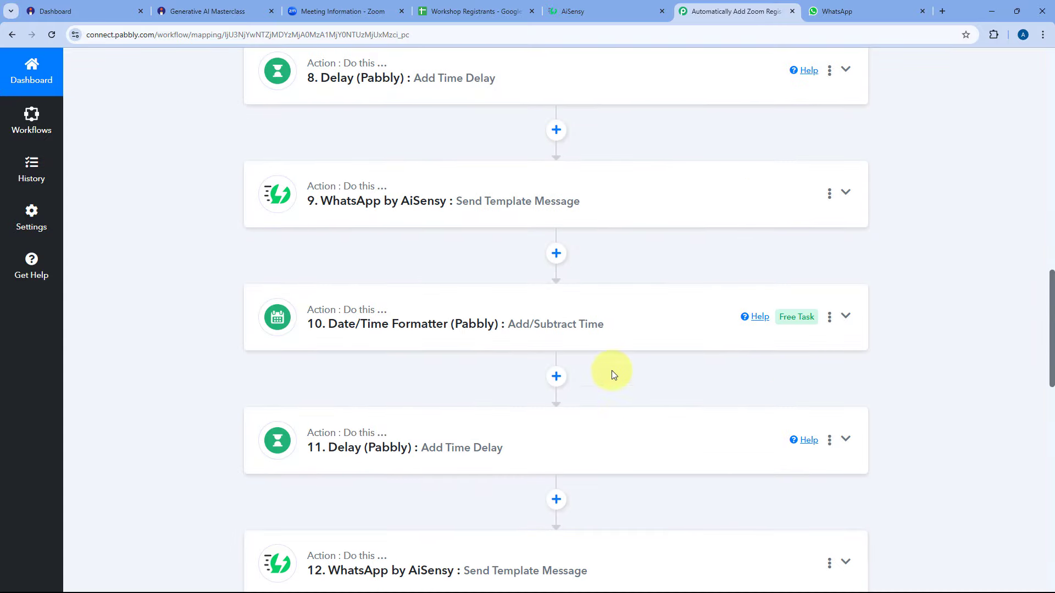
scroll(610, 347, "up", 10)
scroll(610, 344, "up", 8)
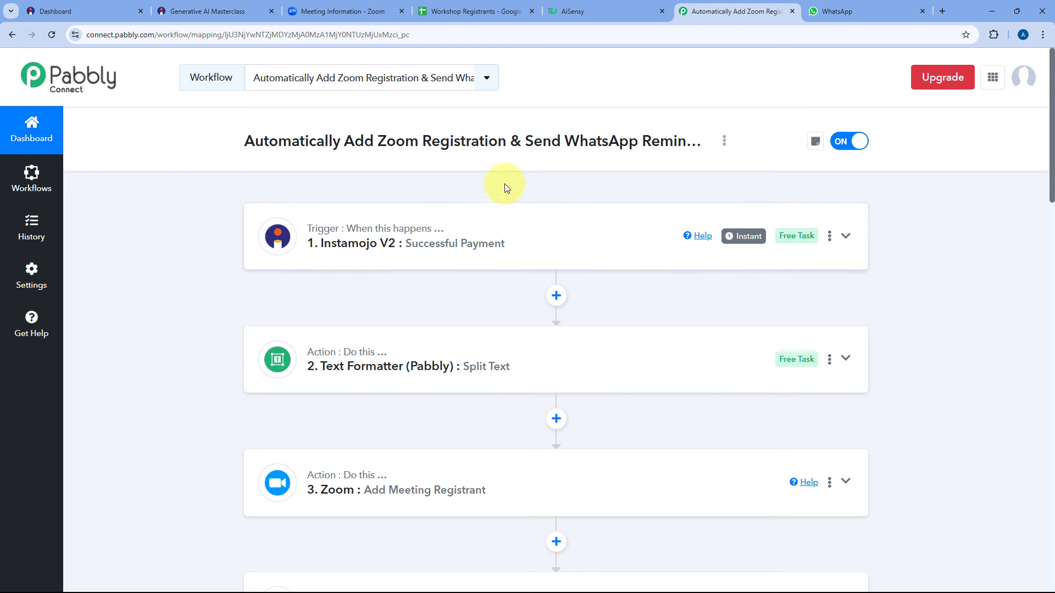
scroll(246, 259, "down", 3)
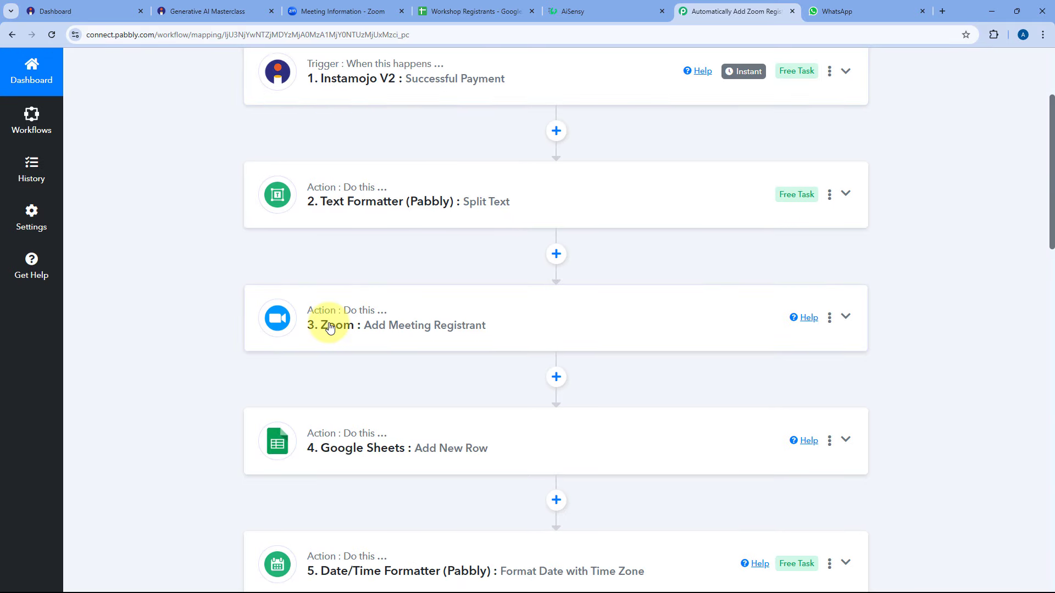
scroll(330, 326, "down", 2)
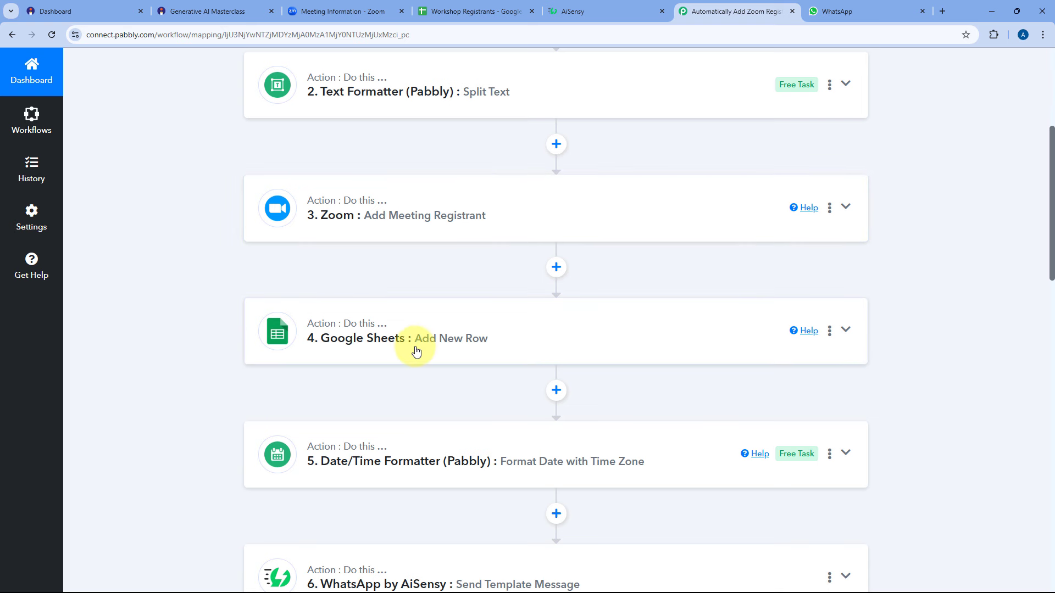
scroll(247, 313, "down", 5)
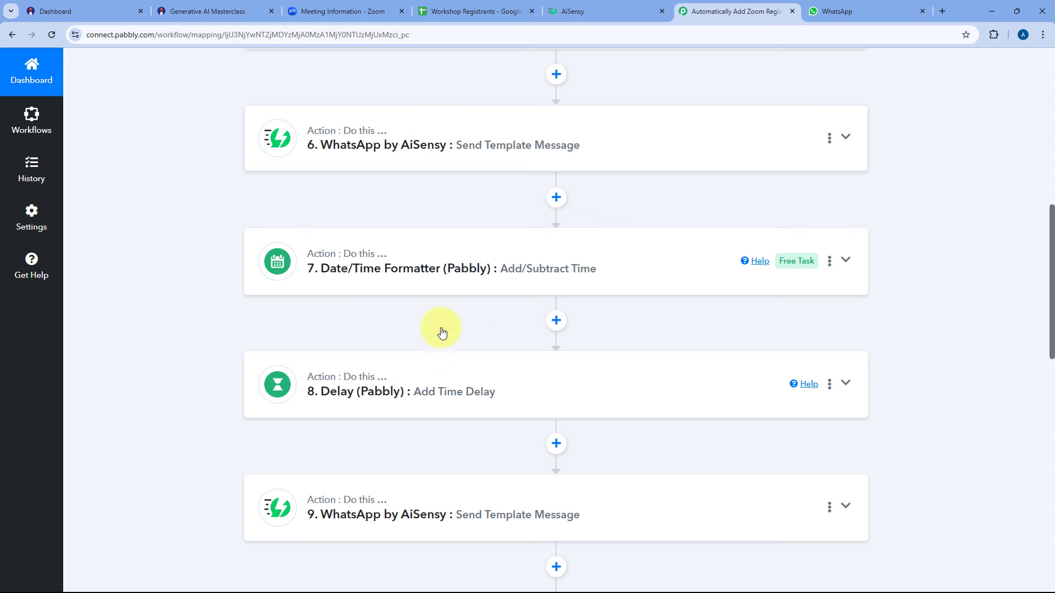
scroll(456, 366, "down", 5)
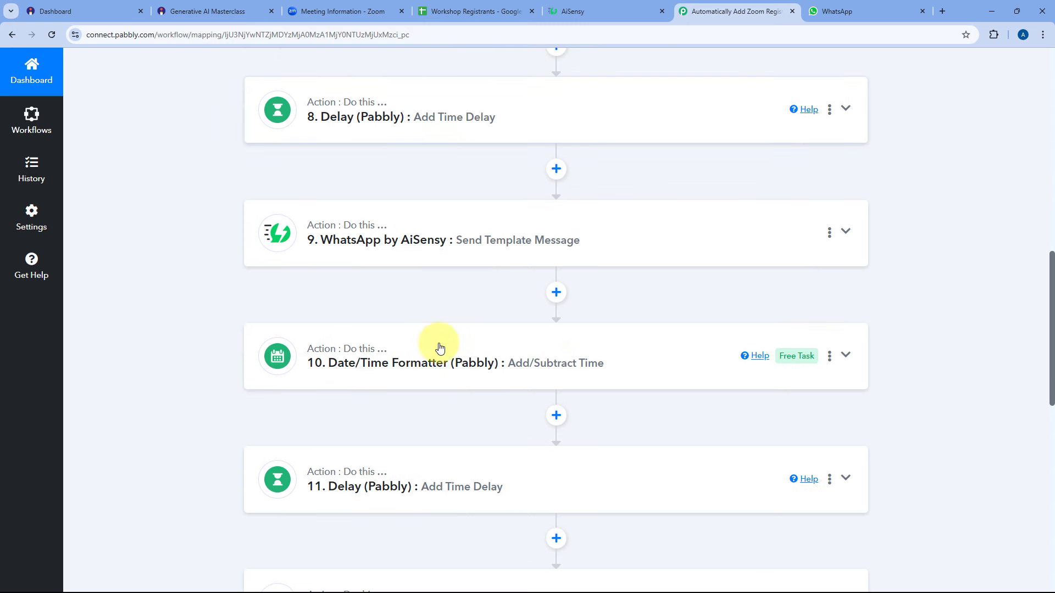
scroll(527, 391, "down", 2)
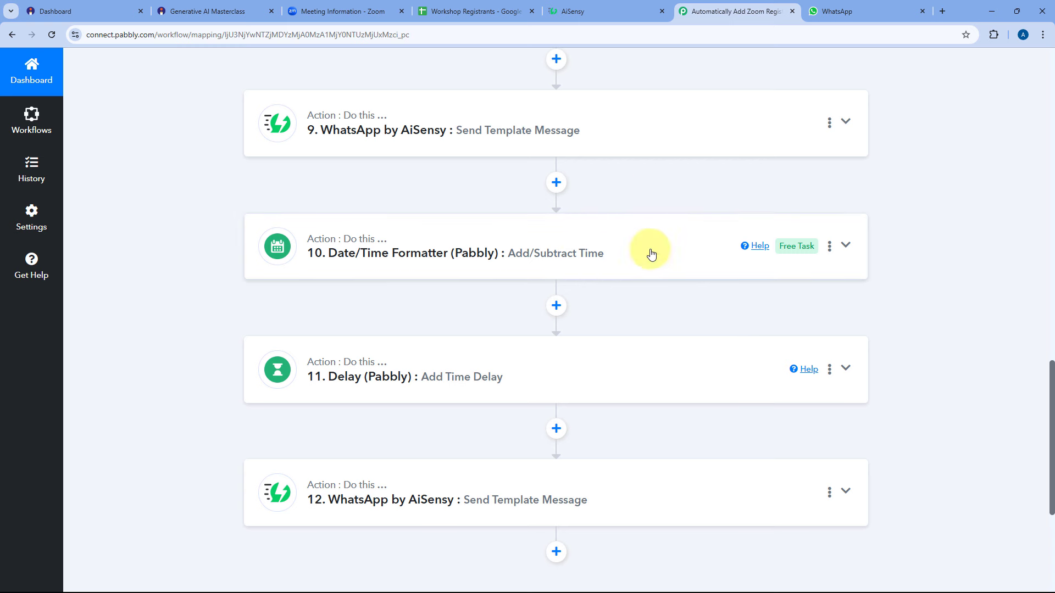
scroll(636, 249, "up", 10)
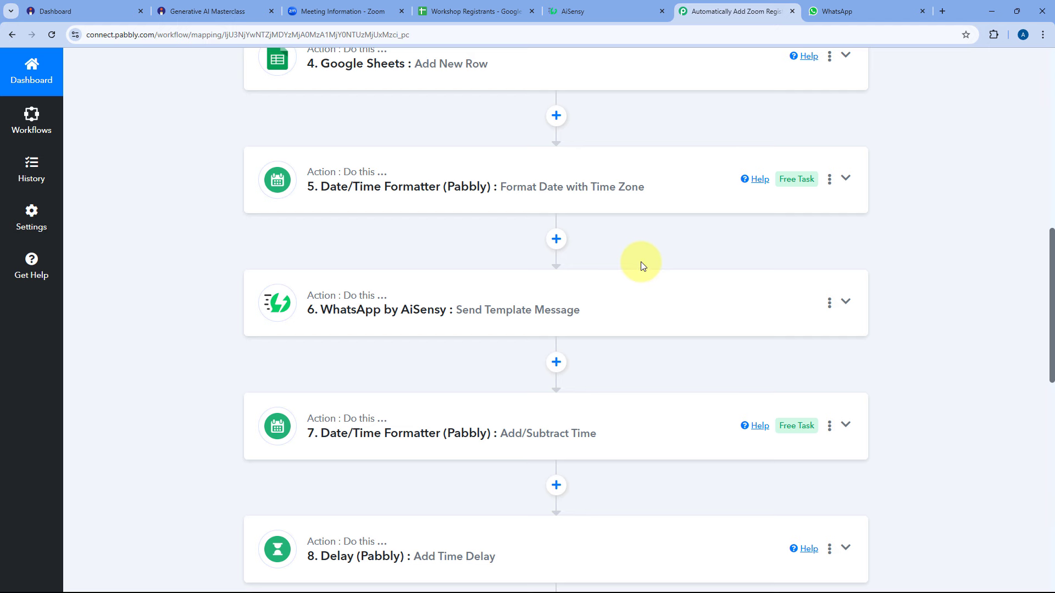
scroll(641, 262, "up", 10)
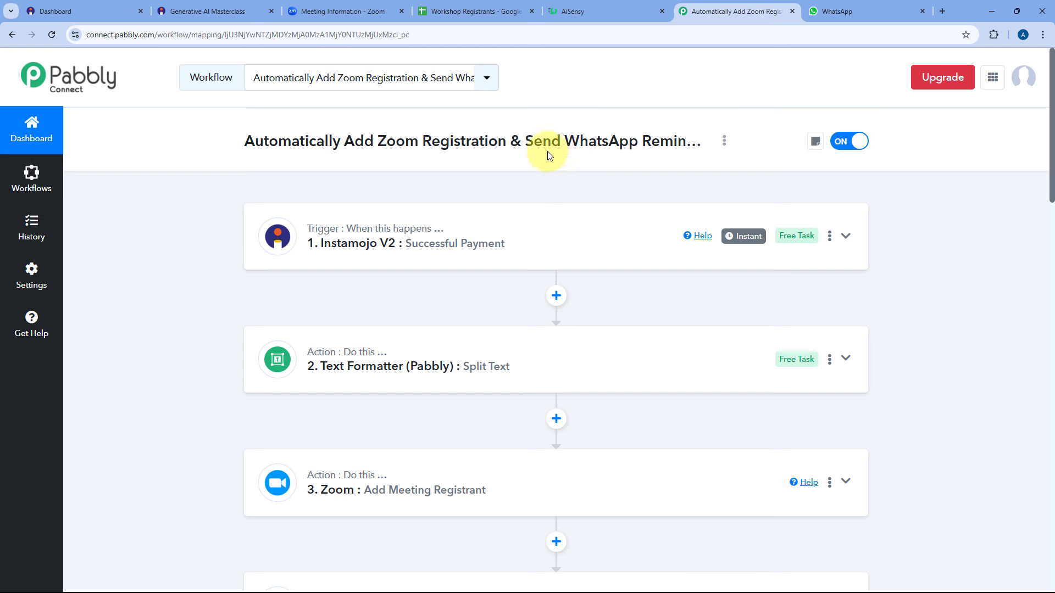
Close the old masterclass tab and copy the Generative AI Masterclass share link from Smart Pages.
left_click(271, 11)
left_click(109, 5)
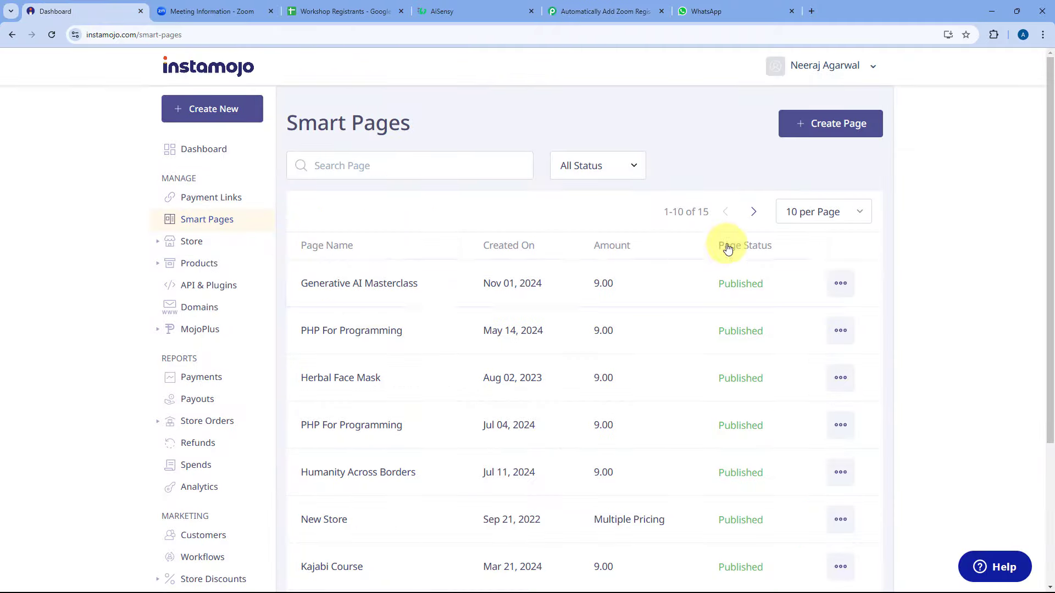
left_click(840, 283)
left_click(762, 328)
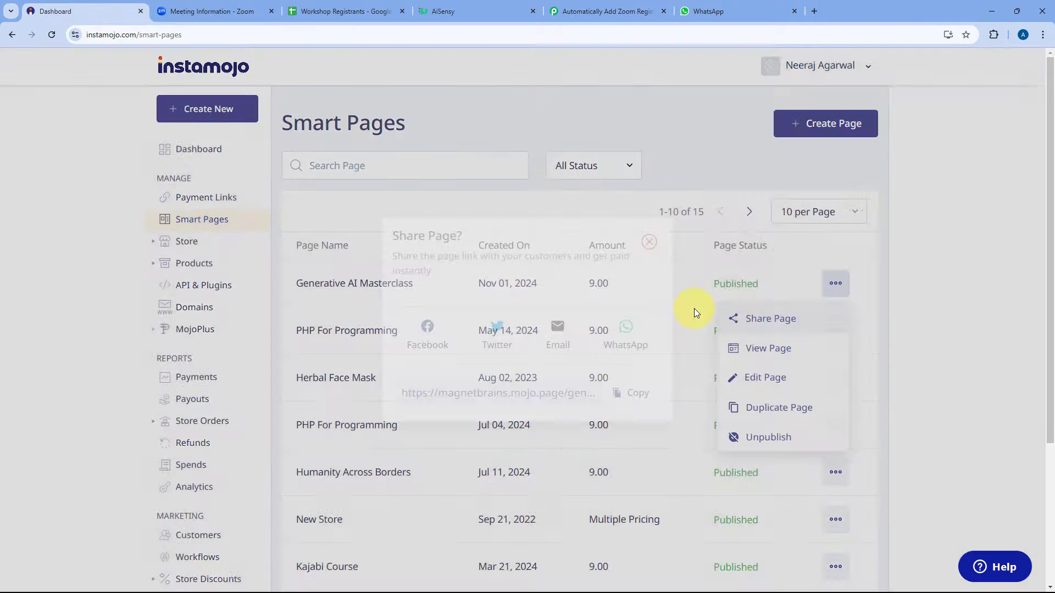
left_click(626, 394)
left_click(654, 238)
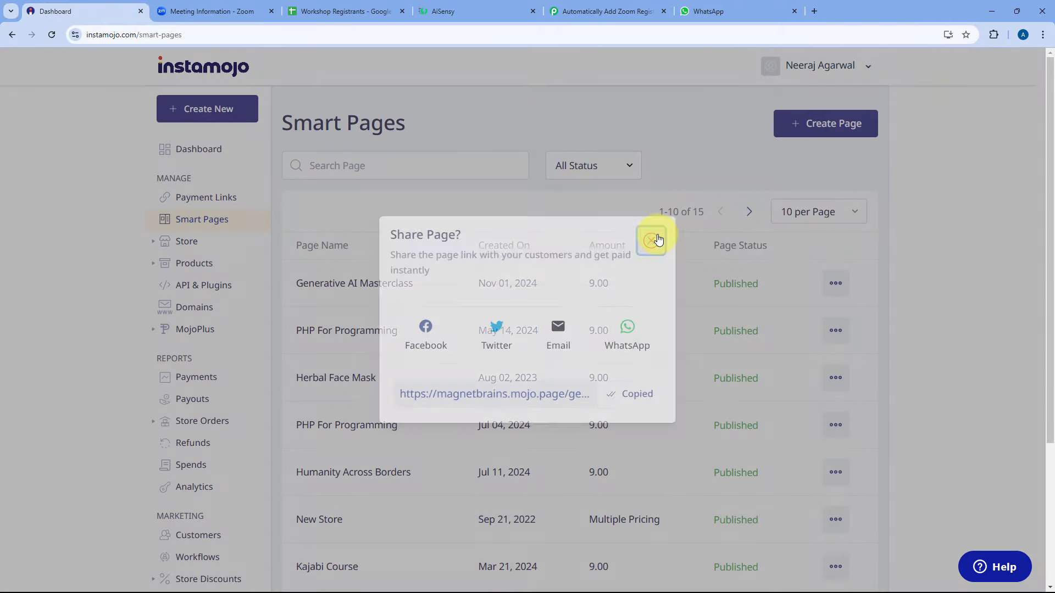
Load the copied masterclass page link in a new tab beside the dashboard.
key("ctrl+t")
key("ctrl+v")
key("Return")
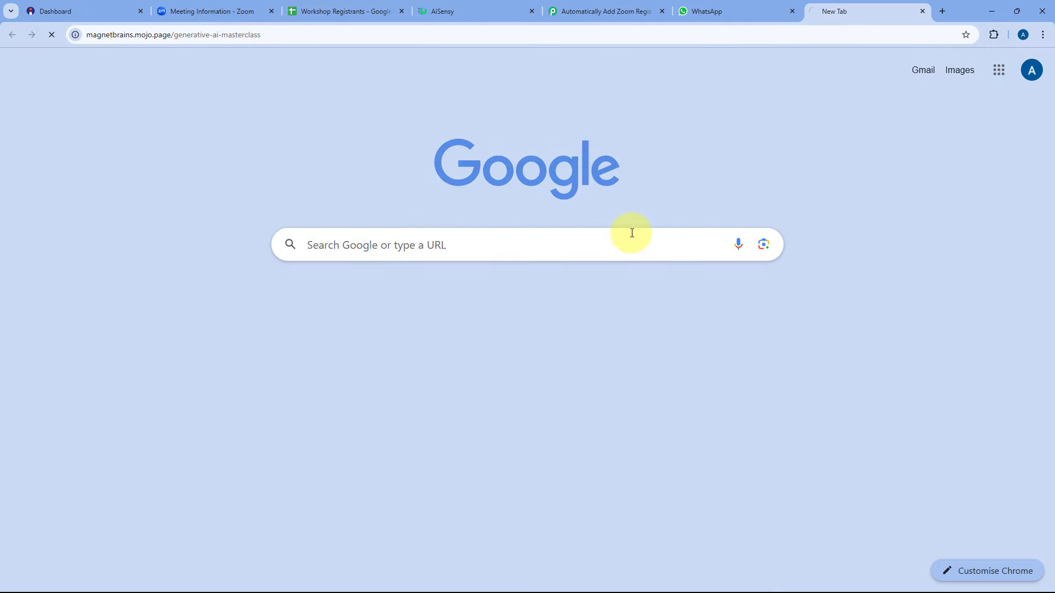
left_click_drag(862, 15, 221, 20)
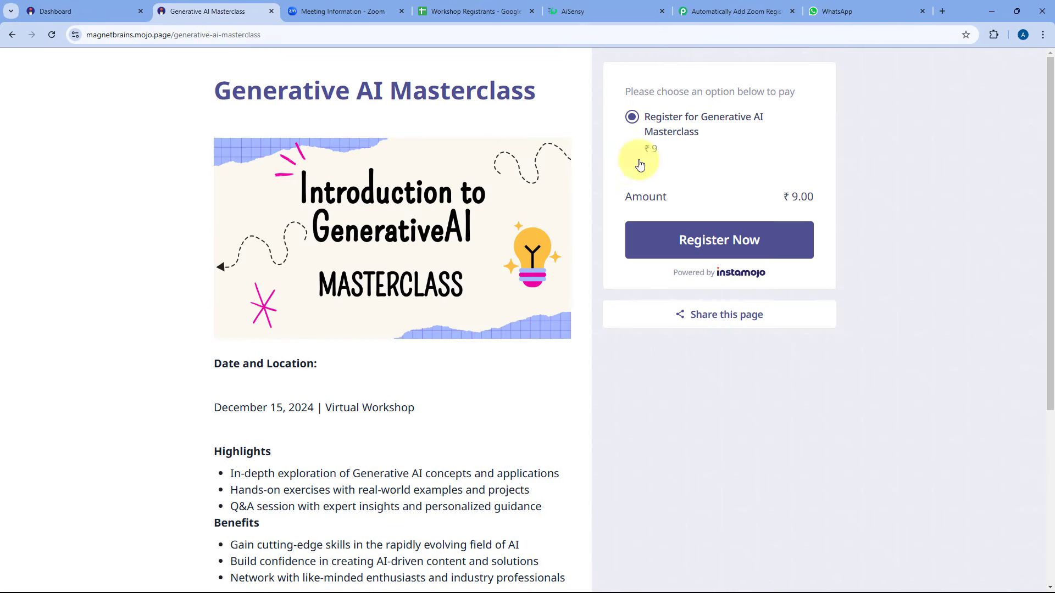
Register for the masterclass, filling in the test customer's name, e-mail, mobile number and city Delhi.
left_click(728, 242)
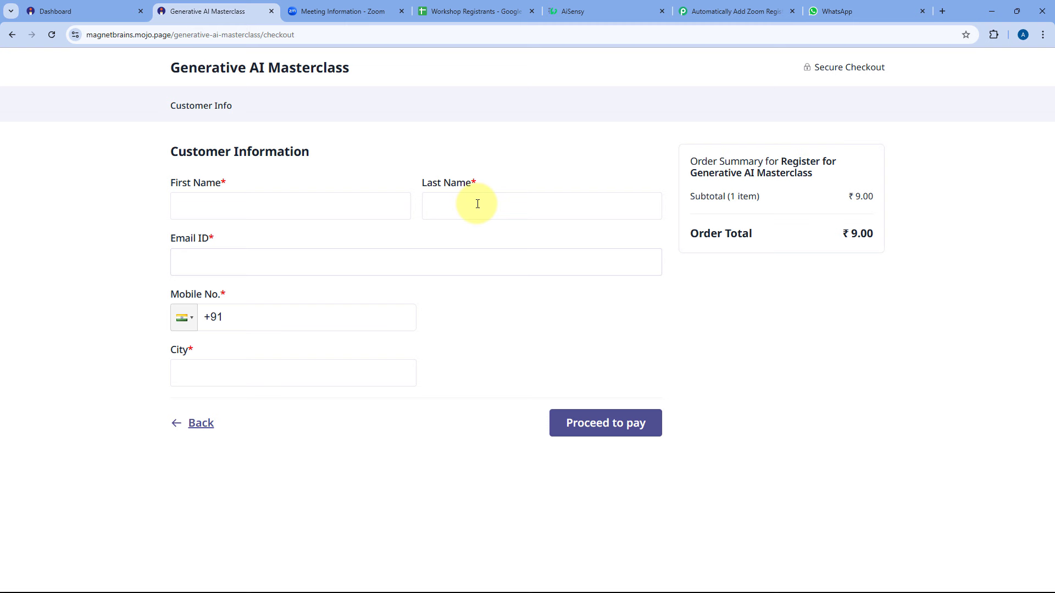
left_click(286, 213)
type("Test")
key("Tab")
type("User")
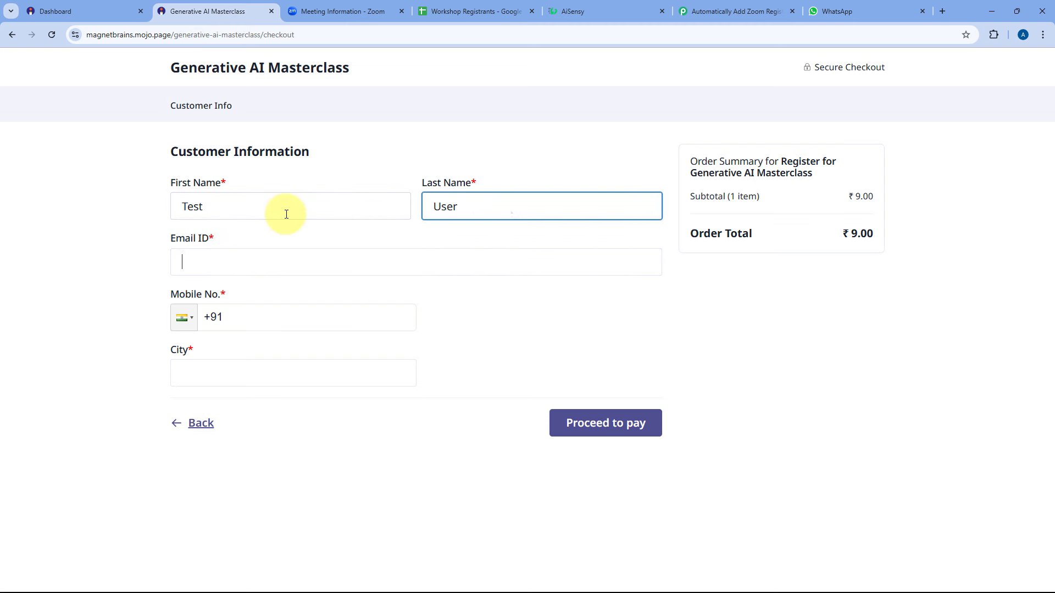
key("Tab")
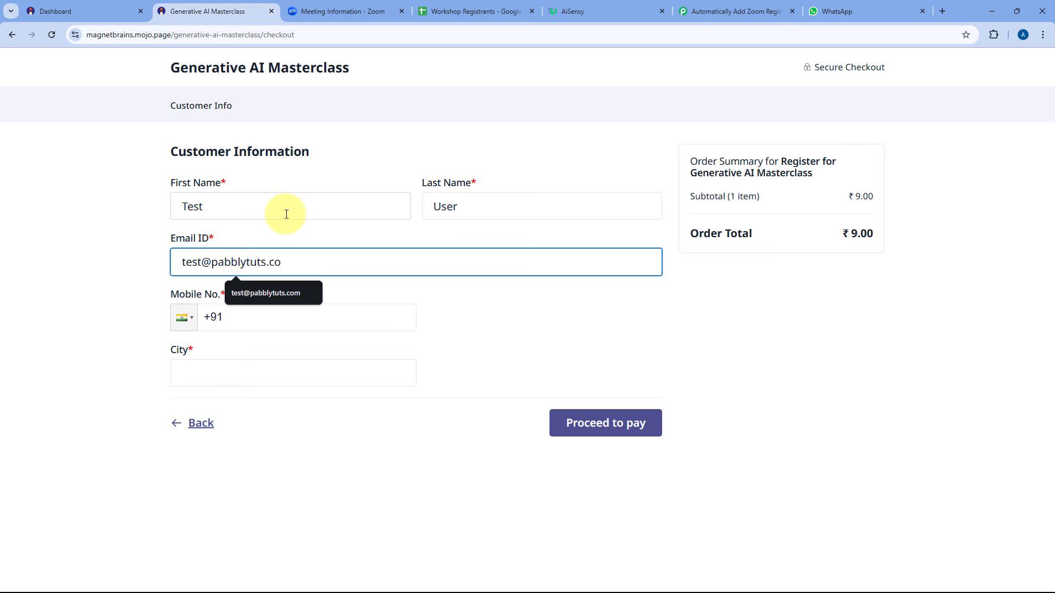
key("Tab")
type("**********")
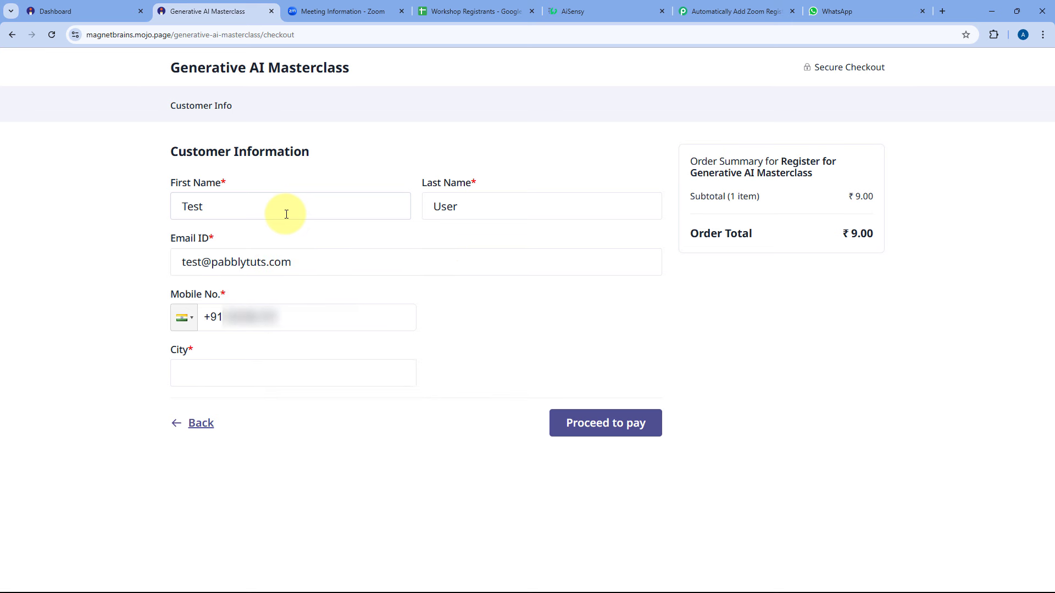
type("*")
left_click(216, 373)
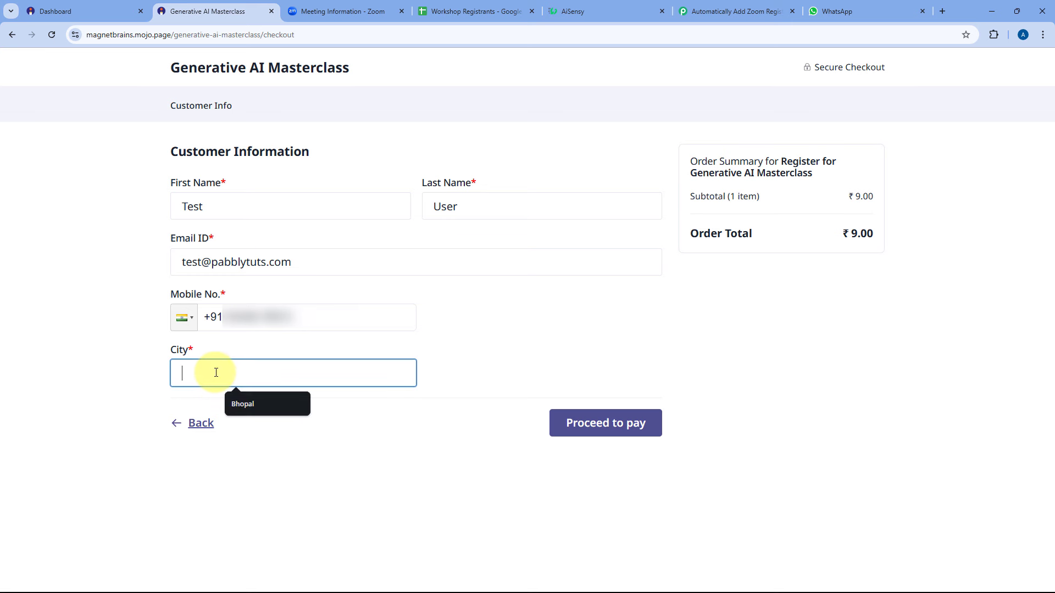
type("D")
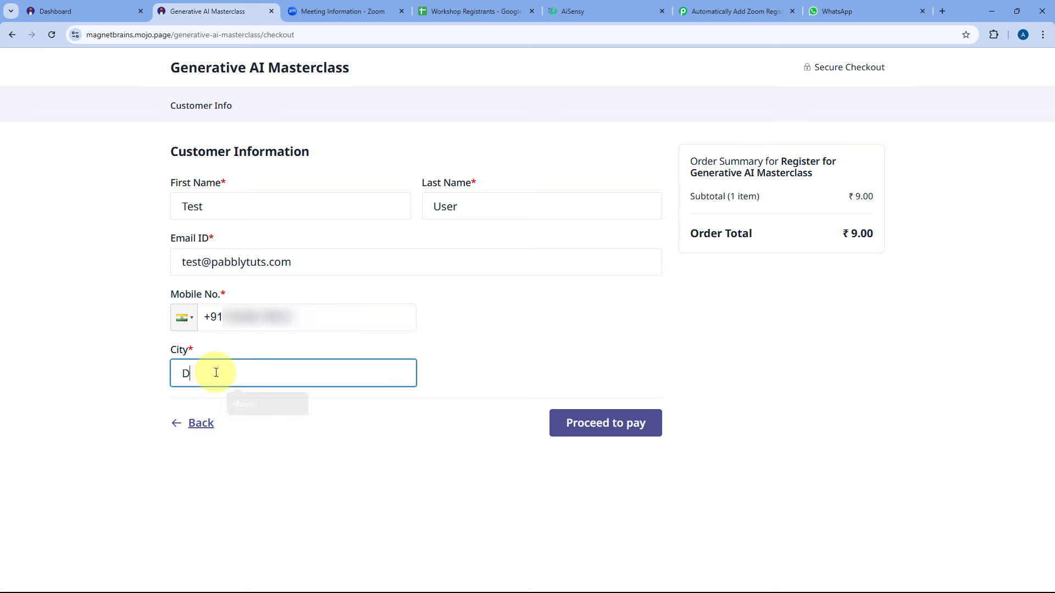
type("lelhi")
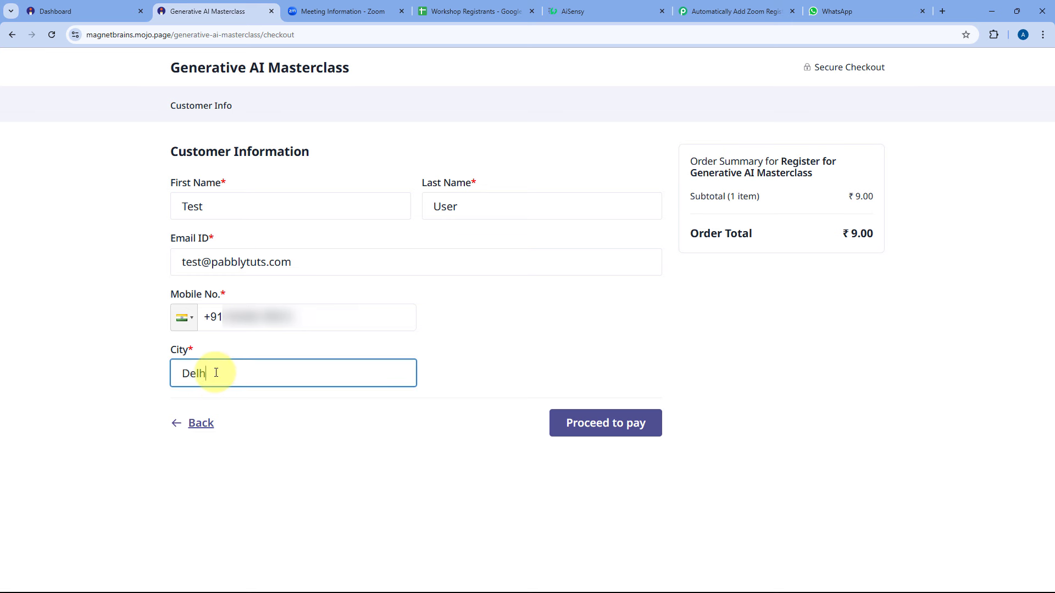
Proceed to the ₹9 payment and pay by Credit / Debit Card.
left_click(607, 424)
left_click(606, 424)
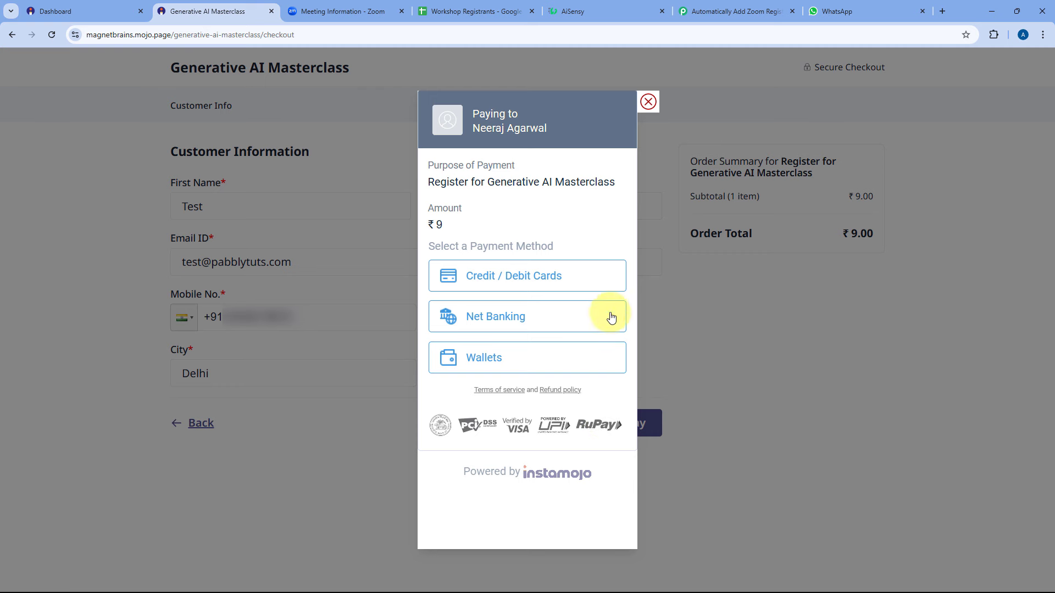
left_click(581, 285)
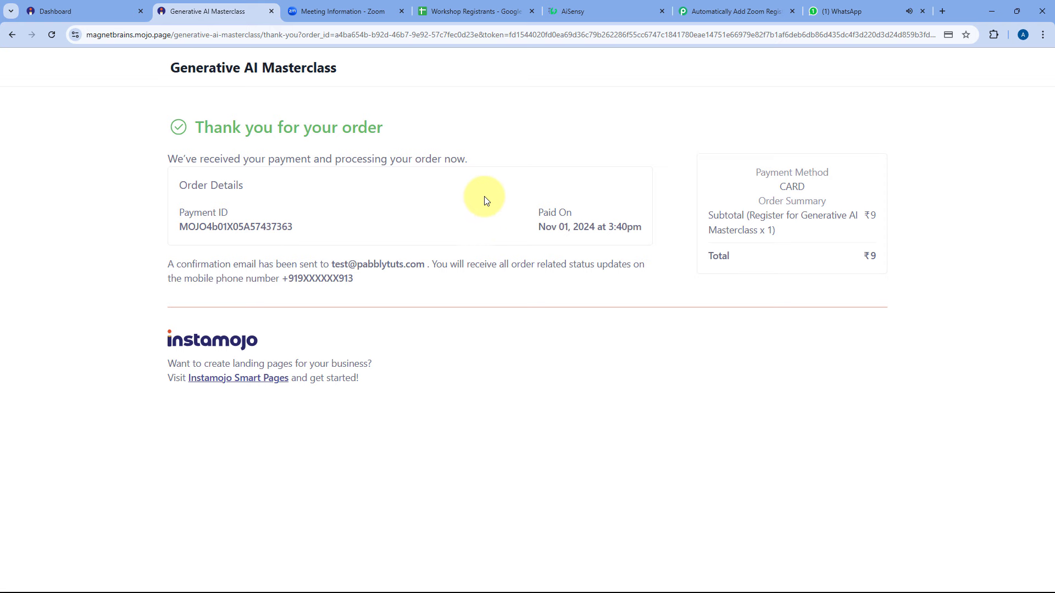
Check Zoom's masterclass registrant list for the new test registrant, then go to the Workshop Registrants sheet.
left_click(364, 4)
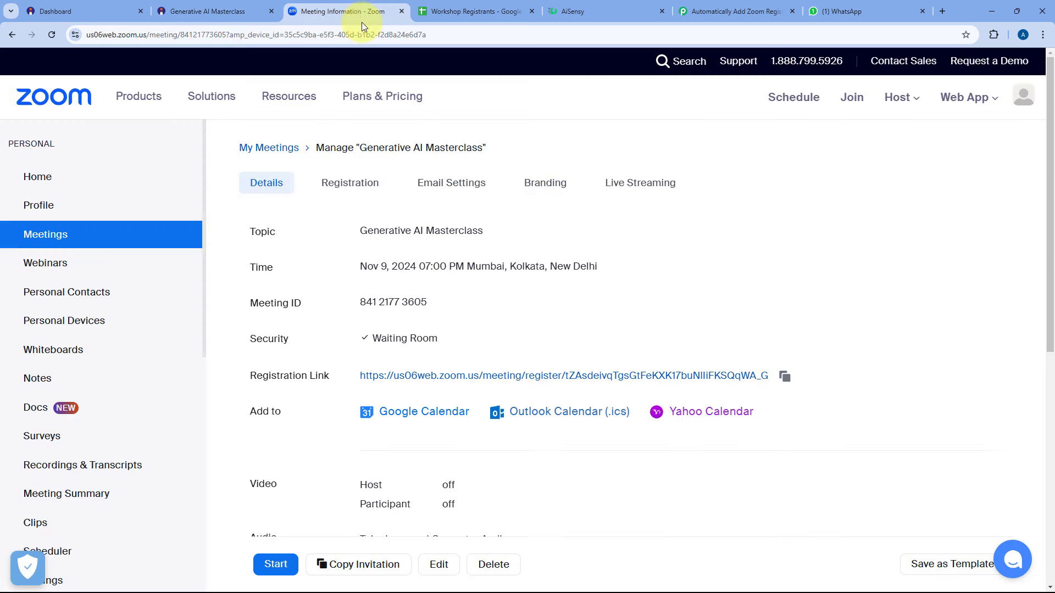
left_click(350, 185)
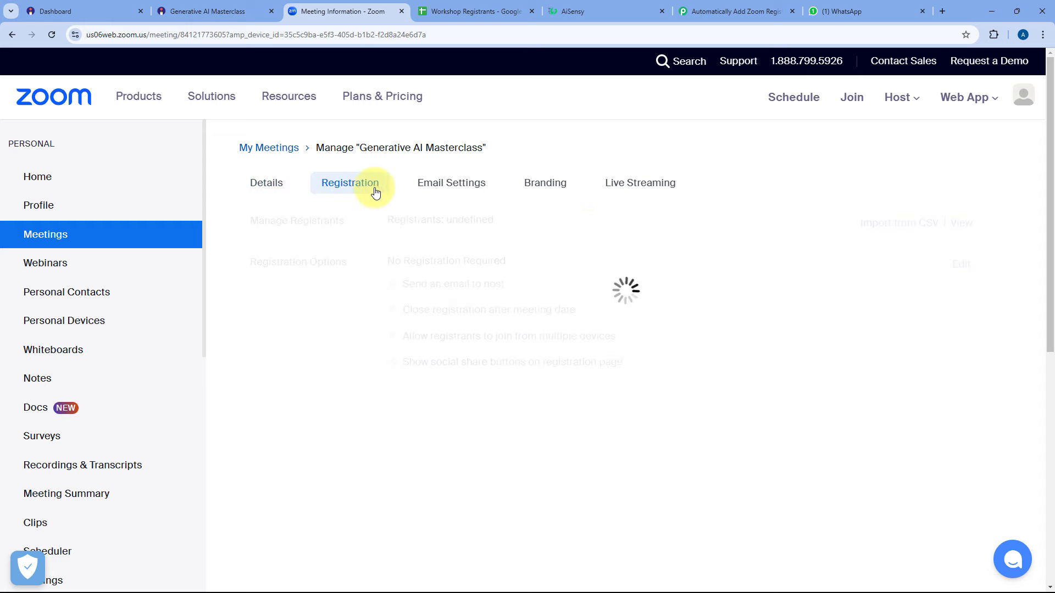
left_click(966, 223)
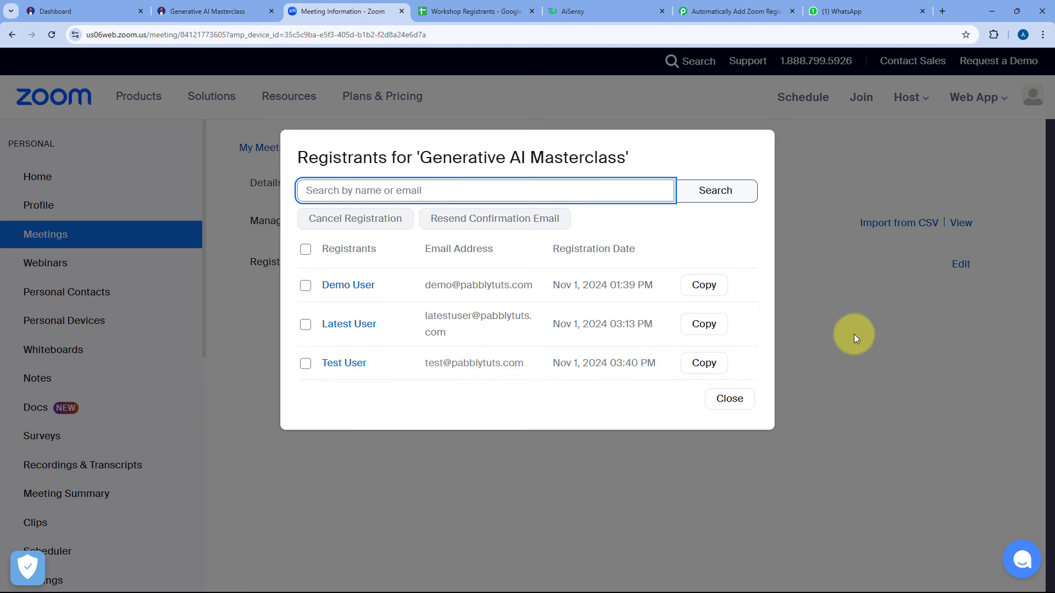
left_click(854, 334)
left_click(467, 11)
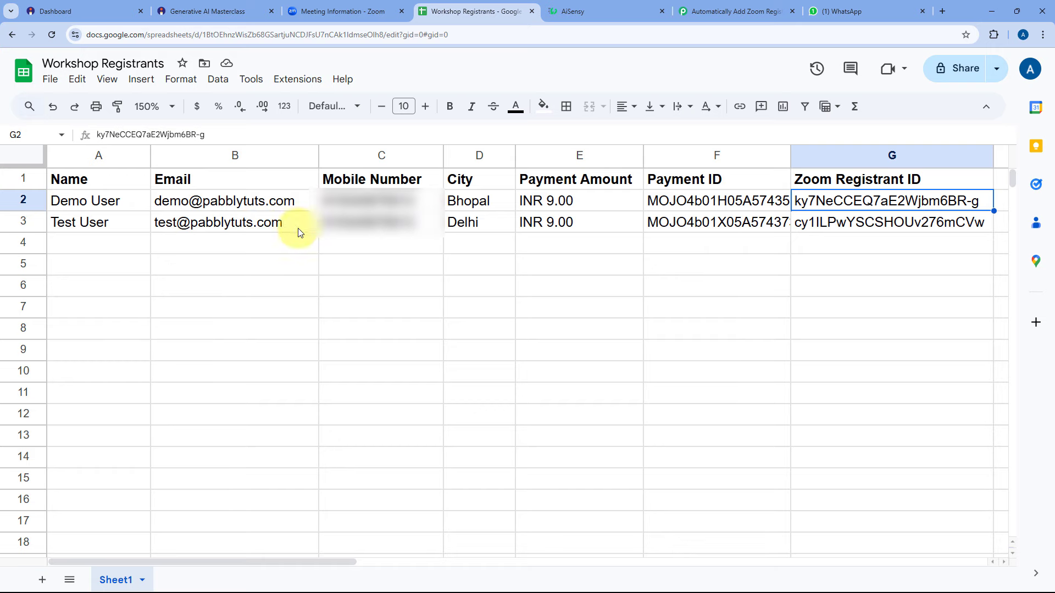
Read the 'Payment Confirmed!' WhatsApp message with the Zoom link, then go back to Pabbly.
left_click(861, 6)
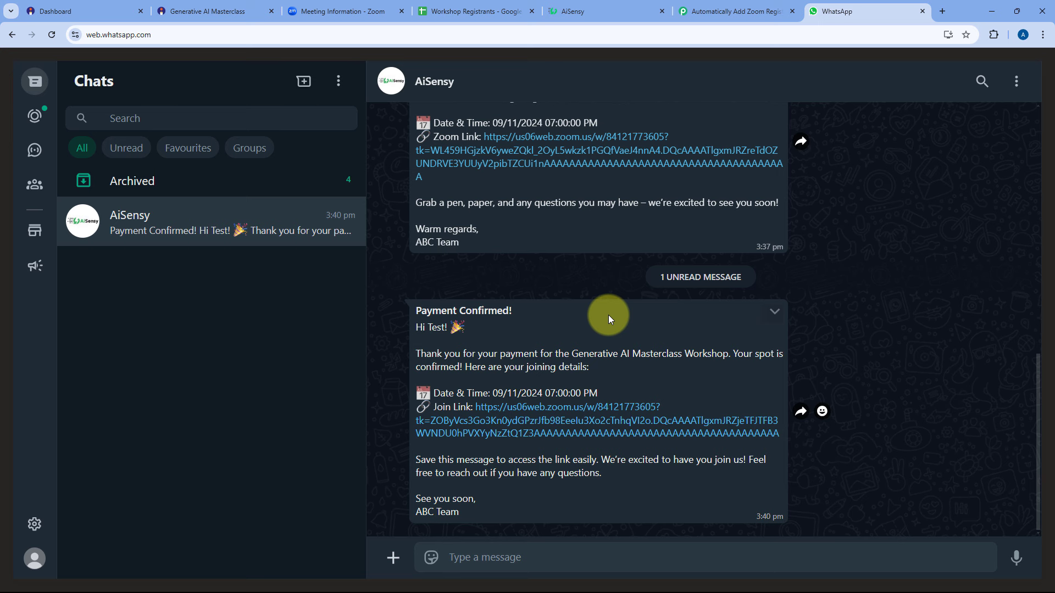
left_click(733, 11)
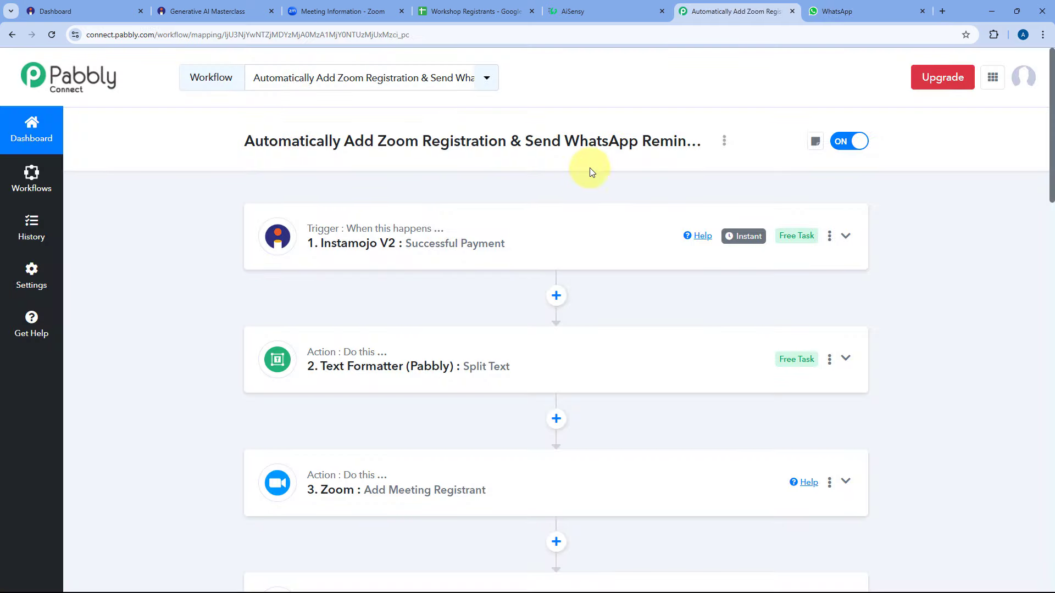